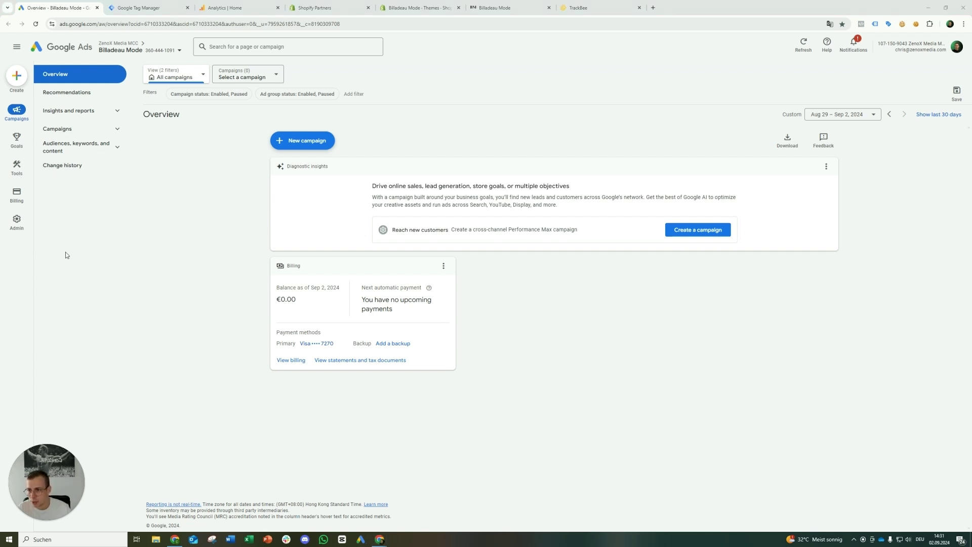
Step: Open the billing summary of the Billadeau Mode advertising account
click(23, 196)
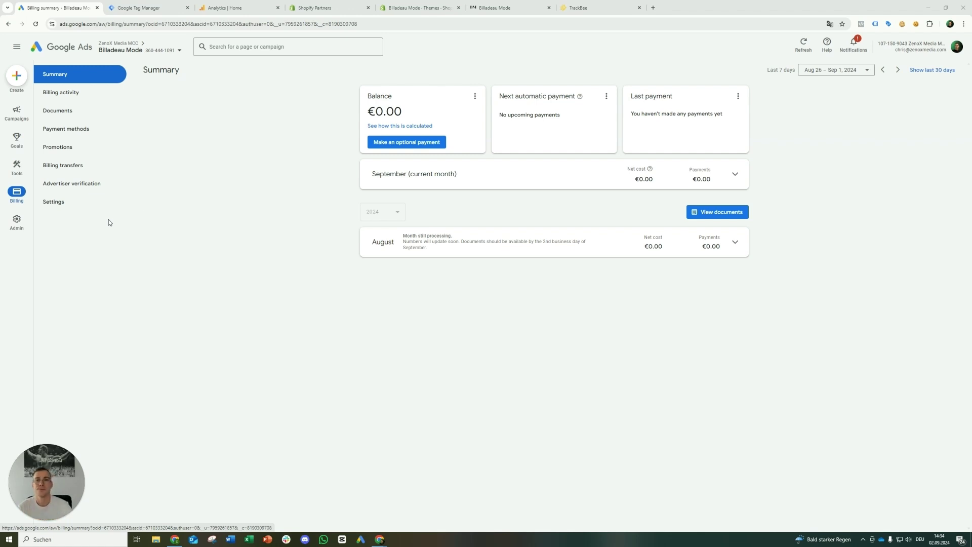
Step: Switch to the Billadeau Mode storefront and look over its home page and recommended products
click(514, 10)
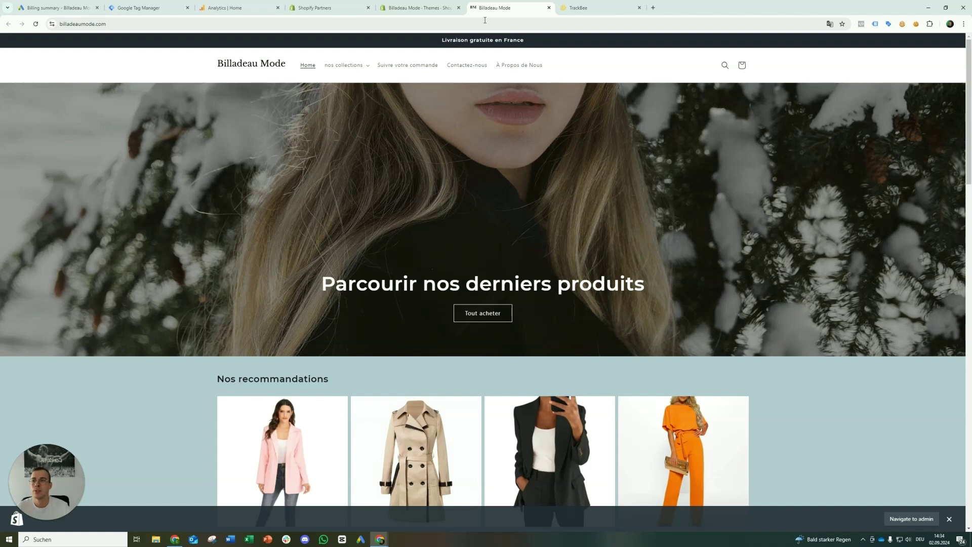
scroll(559, 240, down, 4)
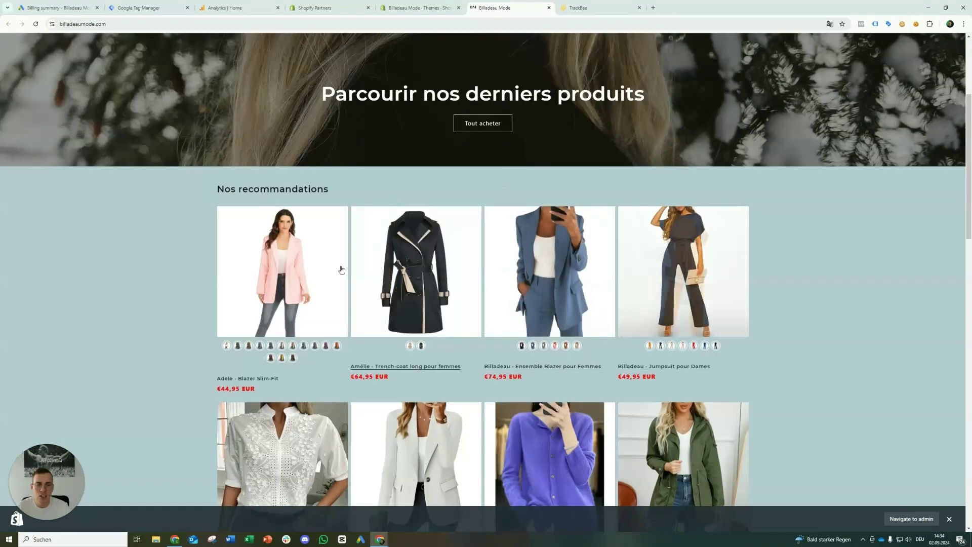
scroll(554, 192, up, 4)
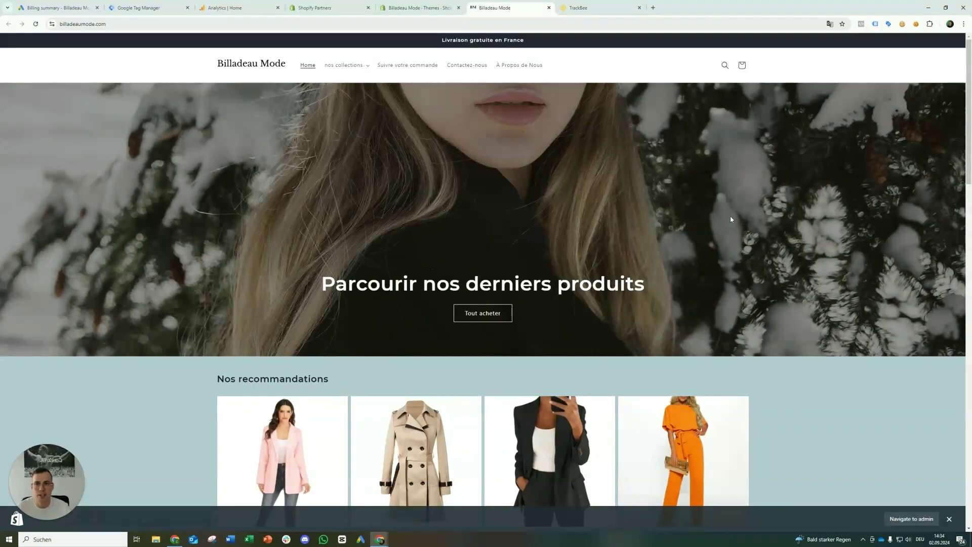
scroll(711, 197, down, 4)
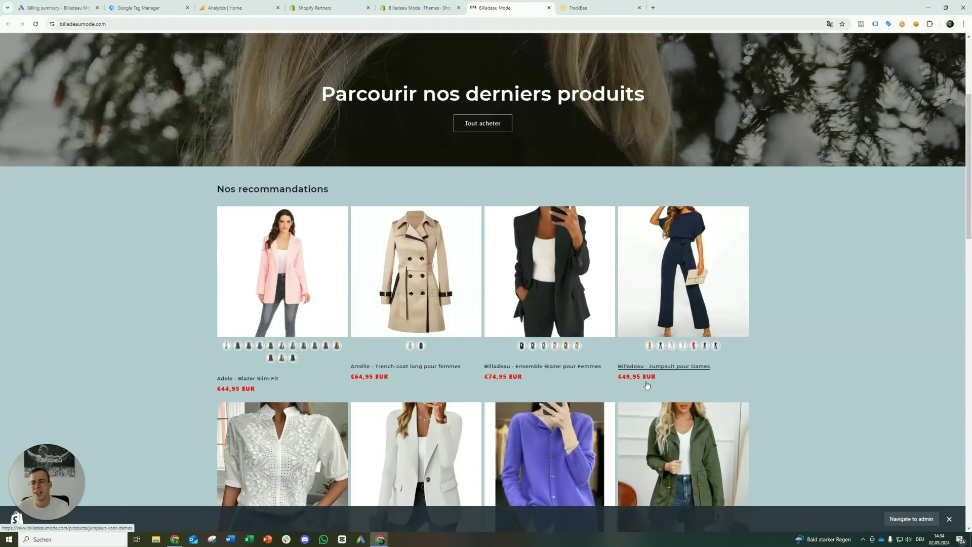
scroll(658, 380, down, 2)
Step: View the product page of the green hooded women's raincoat, accept the cookies, and return to the store's home page
click(684, 375)
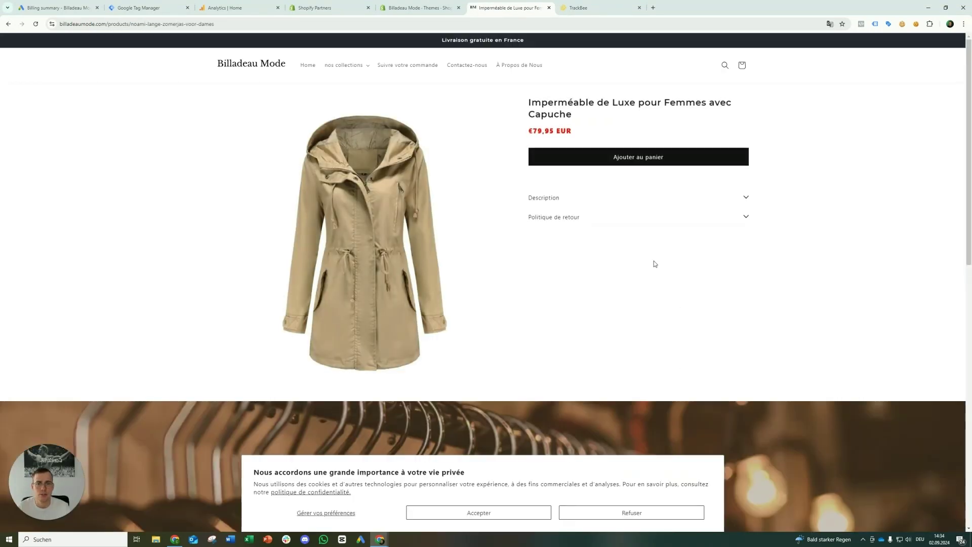
click(521, 516)
scroll(572, 320, down, 10)
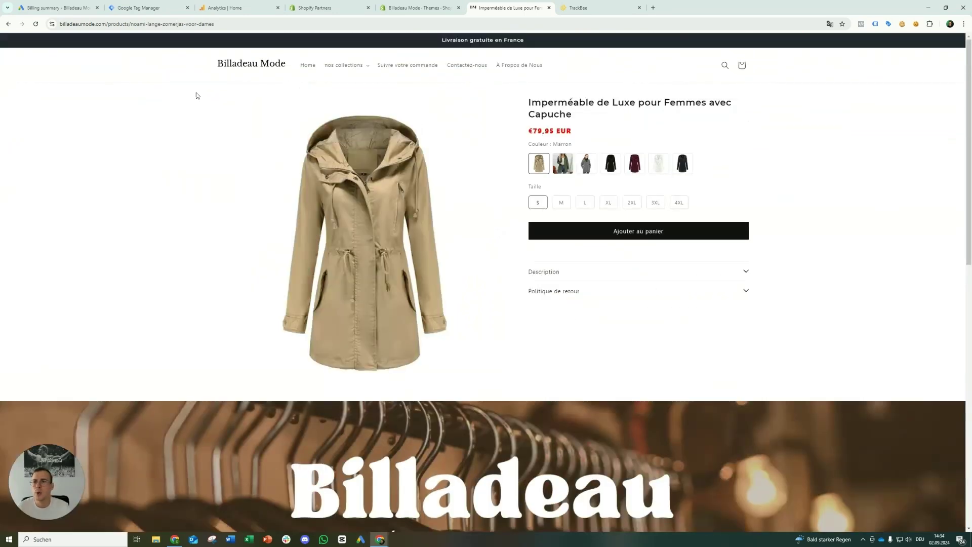
click(7, 24)
scroll(355, 225, up, 5)
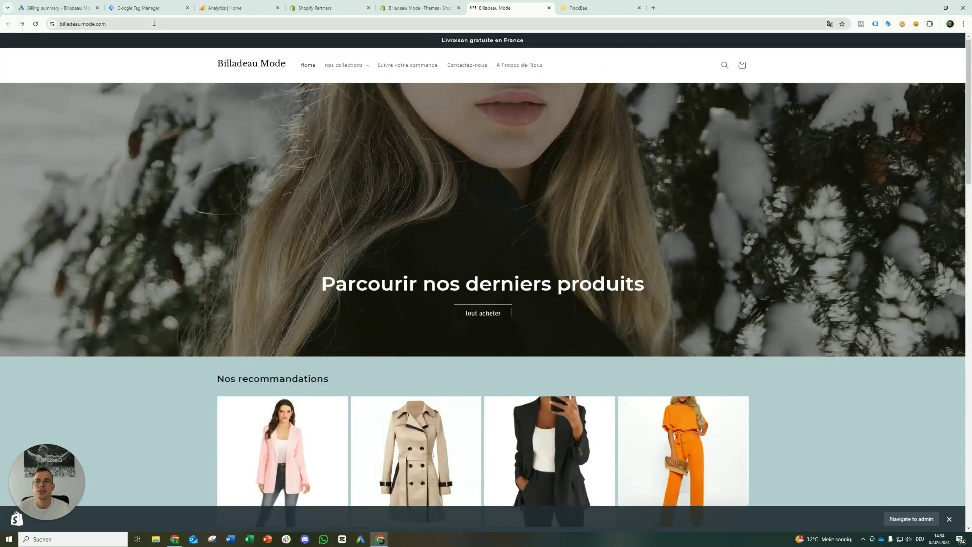
Step: Copy the full web address of the Billadeau Mode store's home page
click(154, 23)
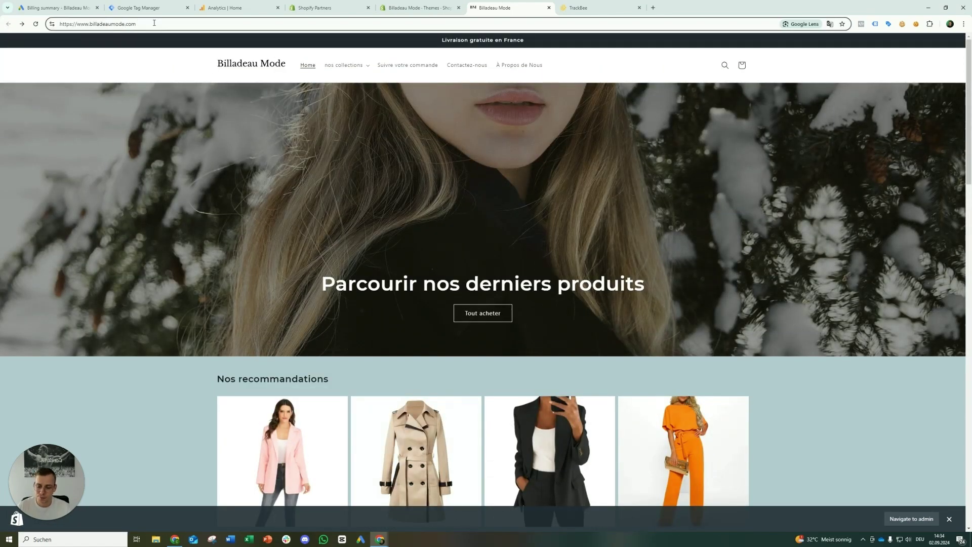
key(ctrl+a)
key(ctrl+c)
Step: Switch to Google Tag Manager and start adding a new account
click(129, 8)
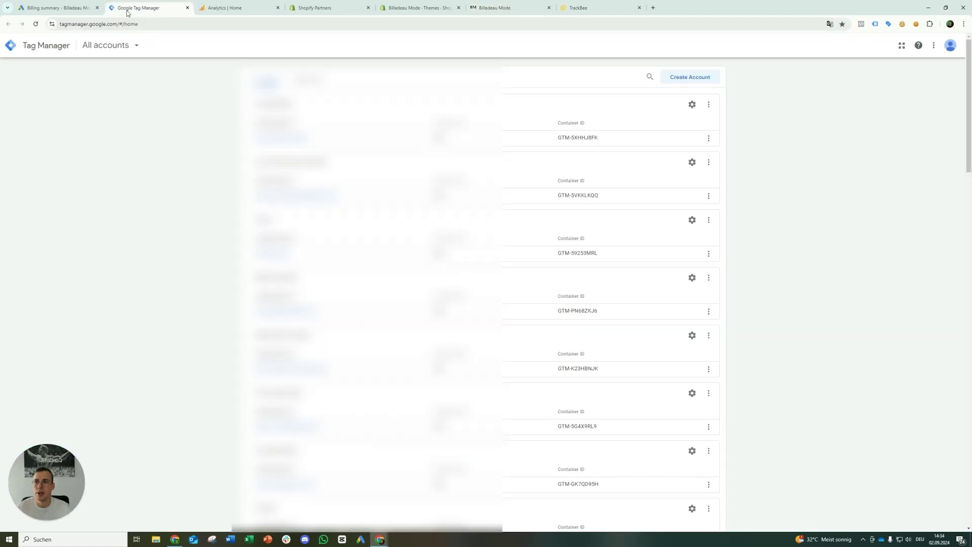
click(699, 80)
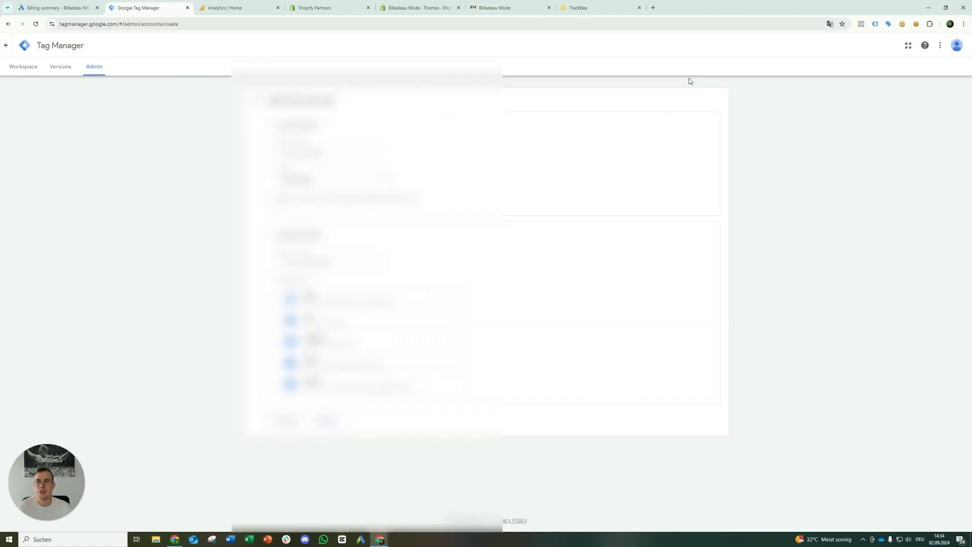
click(6, 45)
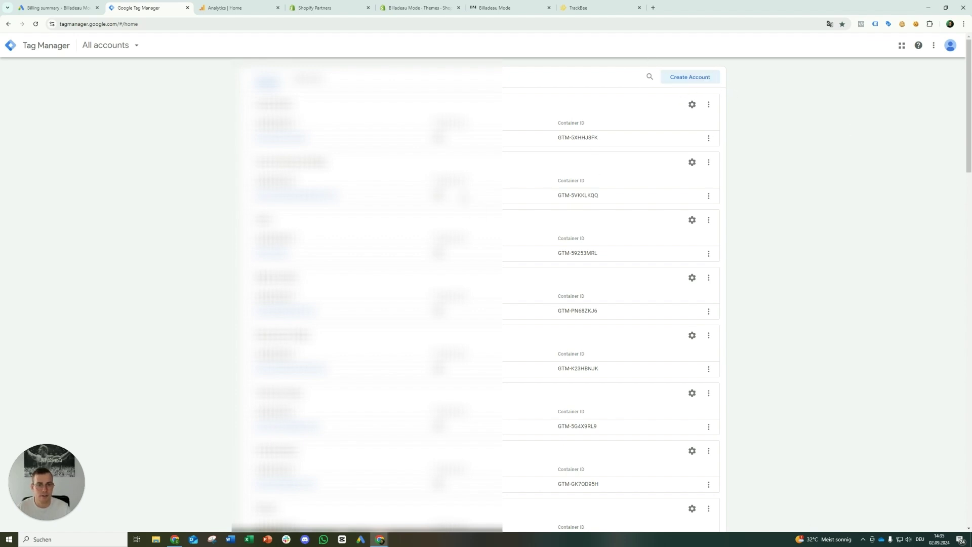
scroll(682, 282, down, 2)
scroll(682, 283, up, 2)
click(676, 79)
Step: Name the new account Billadeau Mode, set its country to France, and enable anonymous data sharing with Google and others
click(322, 151)
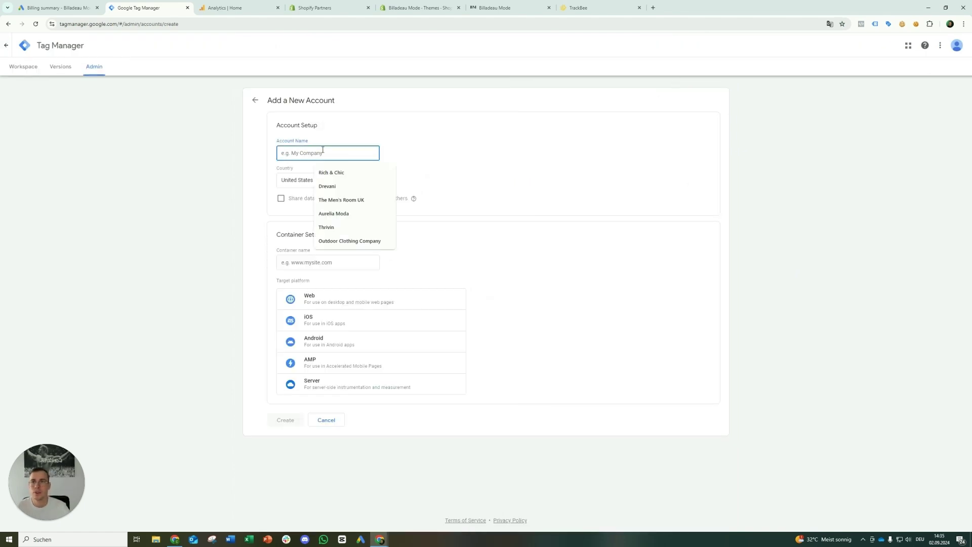
text(Bi)
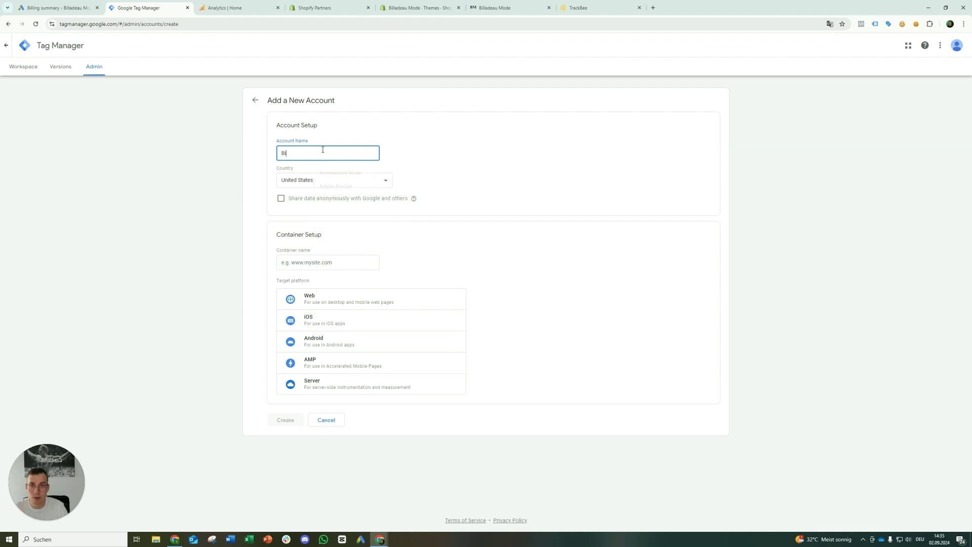
text(lladeau Mode)
click(318, 181)
scroll(321, 253, down, 2)
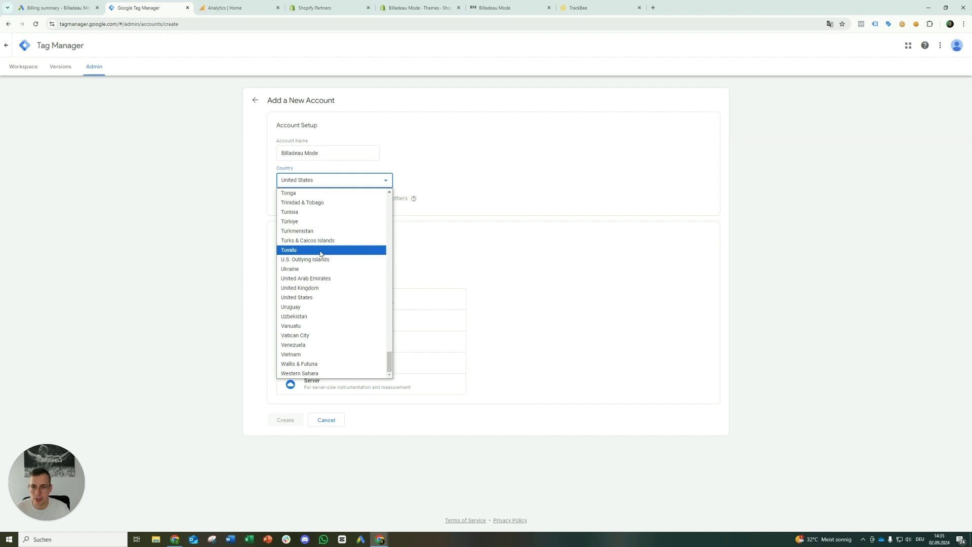
scroll(321, 253, up, 20)
scroll(320, 254, down, 10)
scroll(320, 255, up, 2)
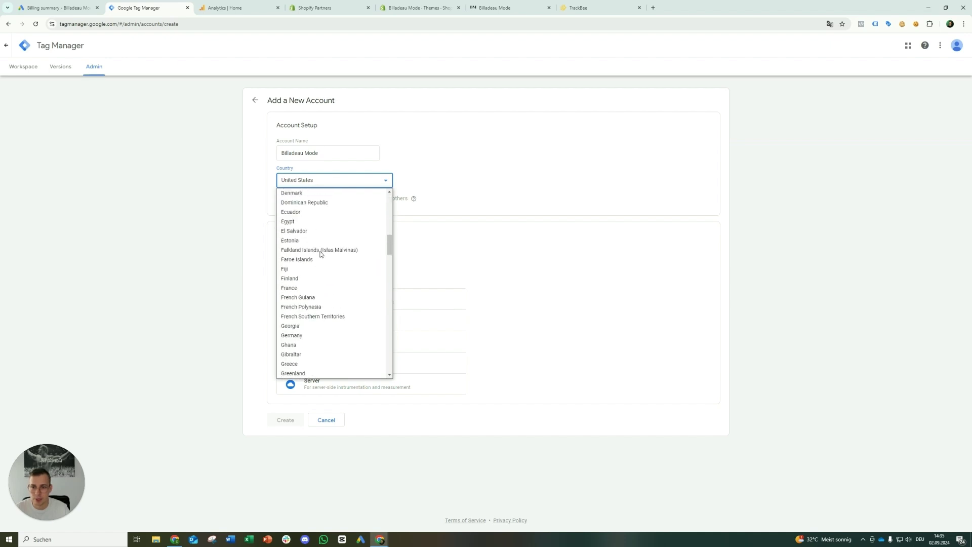
click(311, 278)
click(281, 202)
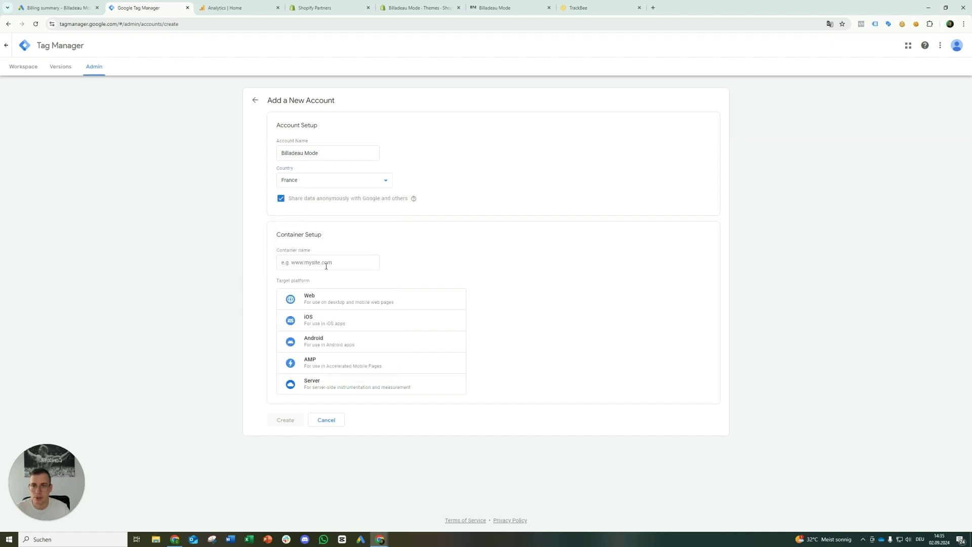
click(300, 263)
key(ctrl+v)
drag(300, 262, 252, 261)
key(BackSpace)
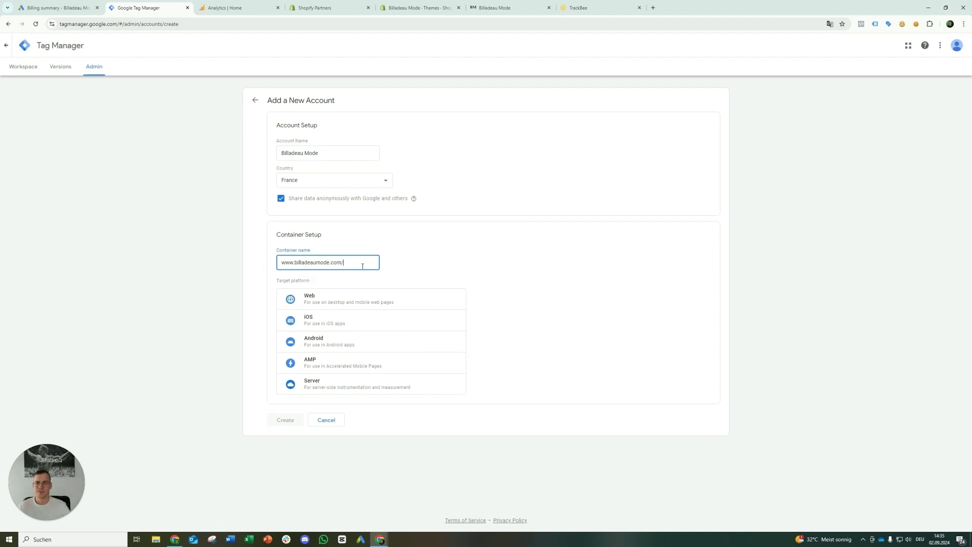
click(363, 309)
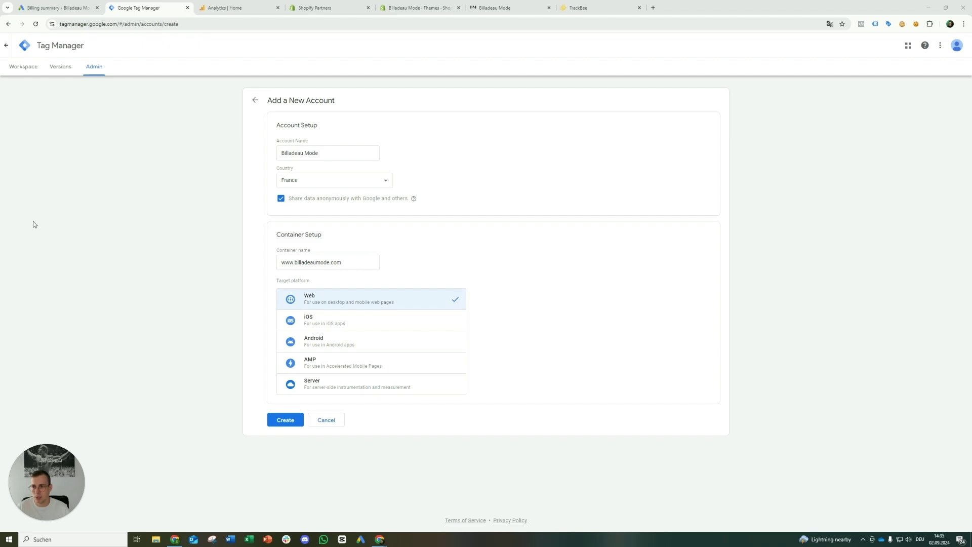
Step: Try to create the account by accepting the Terms of Service and the GDPR Data Processing Terms
click(295, 419)
click(334, 515)
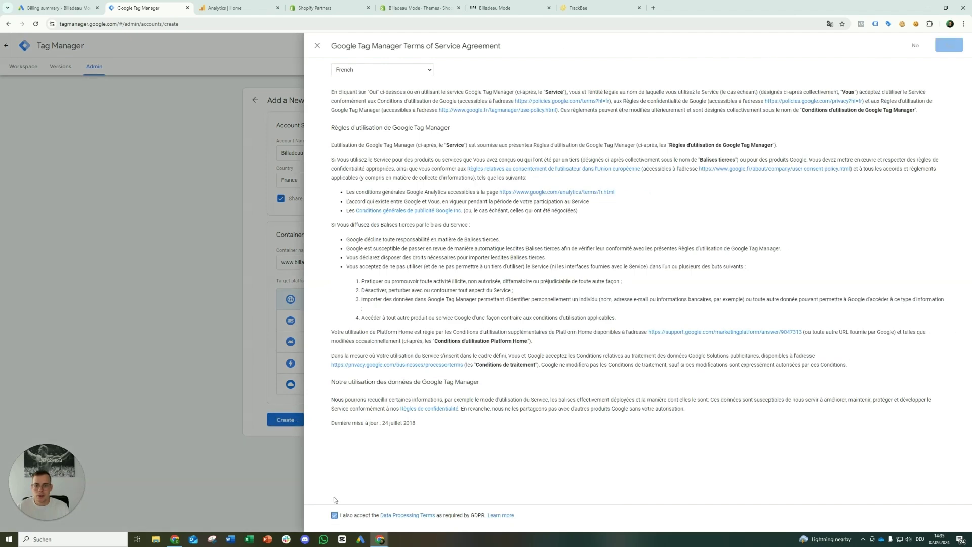
click(938, 50)
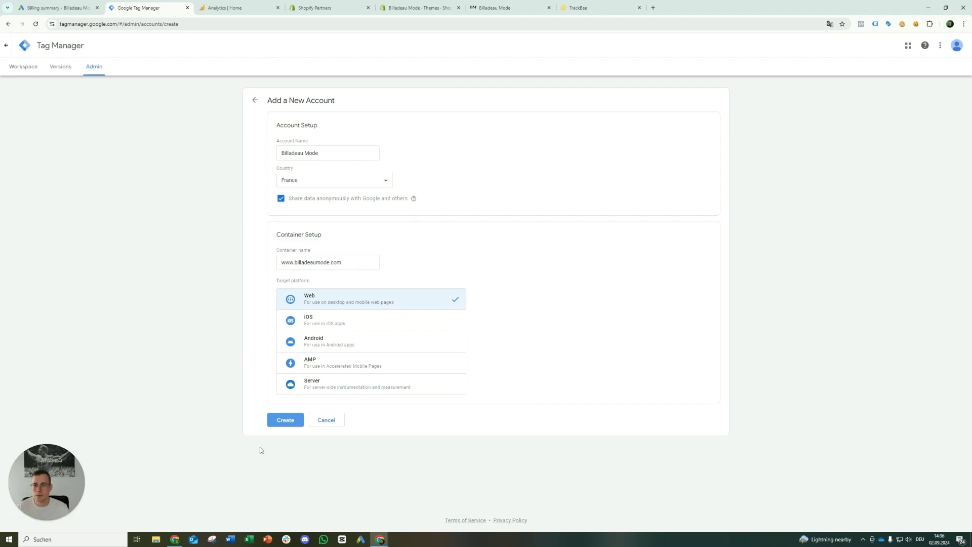
click(285, 419)
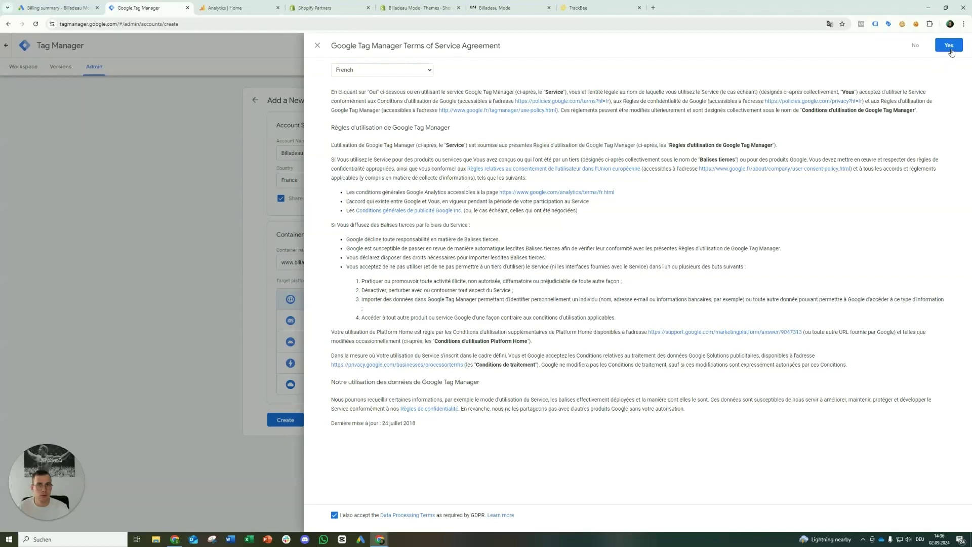
click(951, 51)
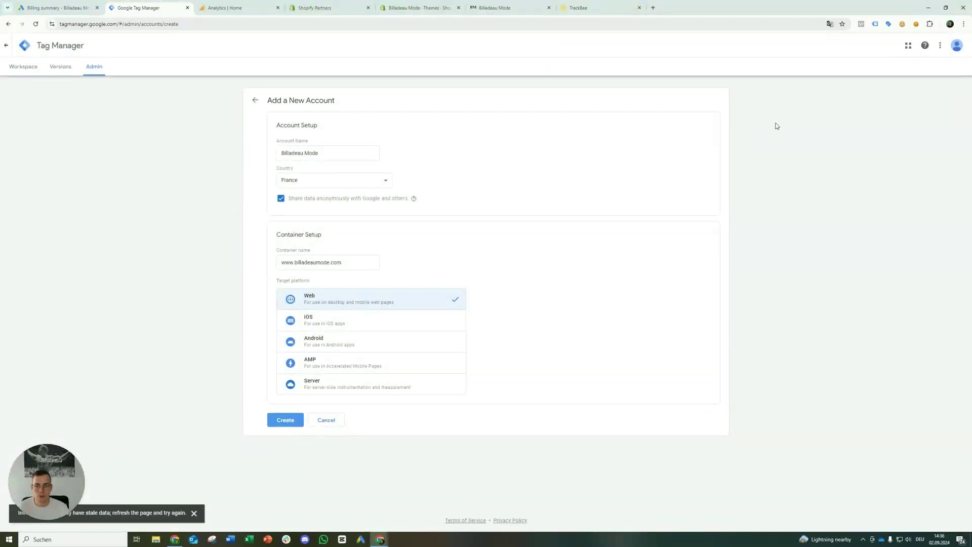
drag(59, 474, 71, 430)
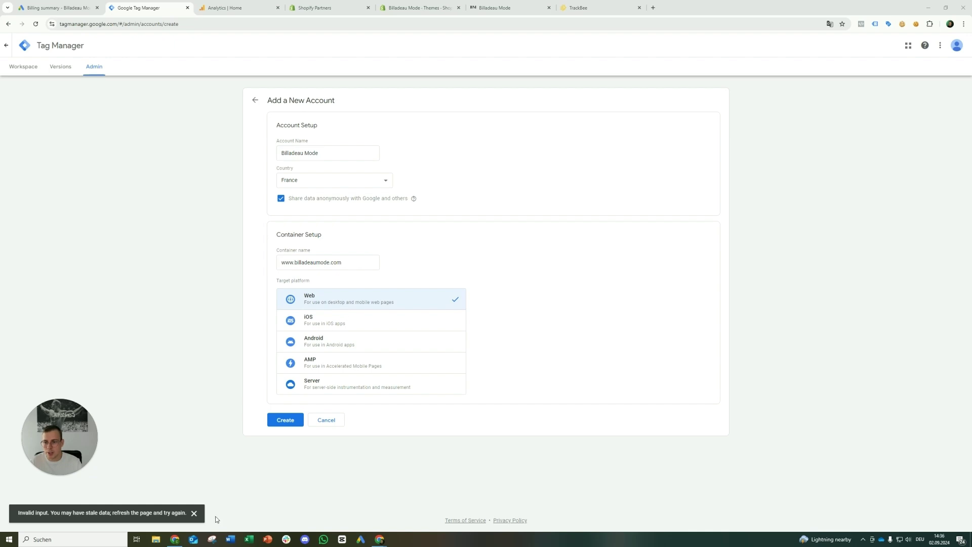
Step: Reload the new-account form and enter Billadeau Mode as the account name, with France as country and anonymous data sharing enabled
click(36, 25)
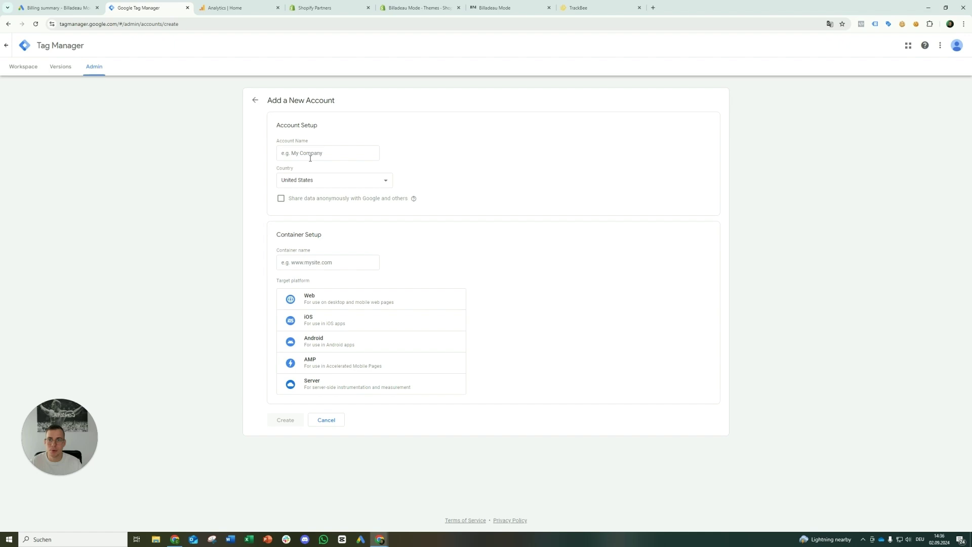
click(349, 158)
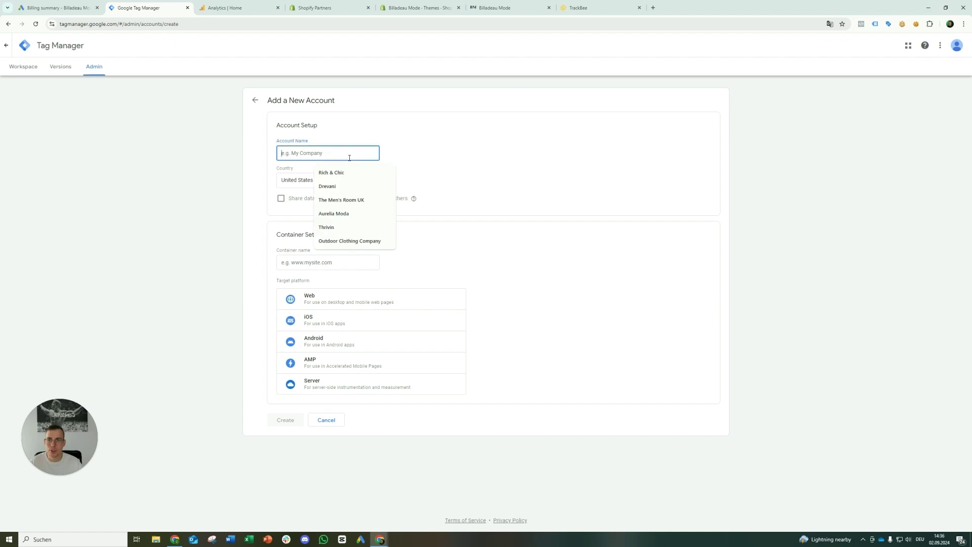
text(Billadeau Mode)
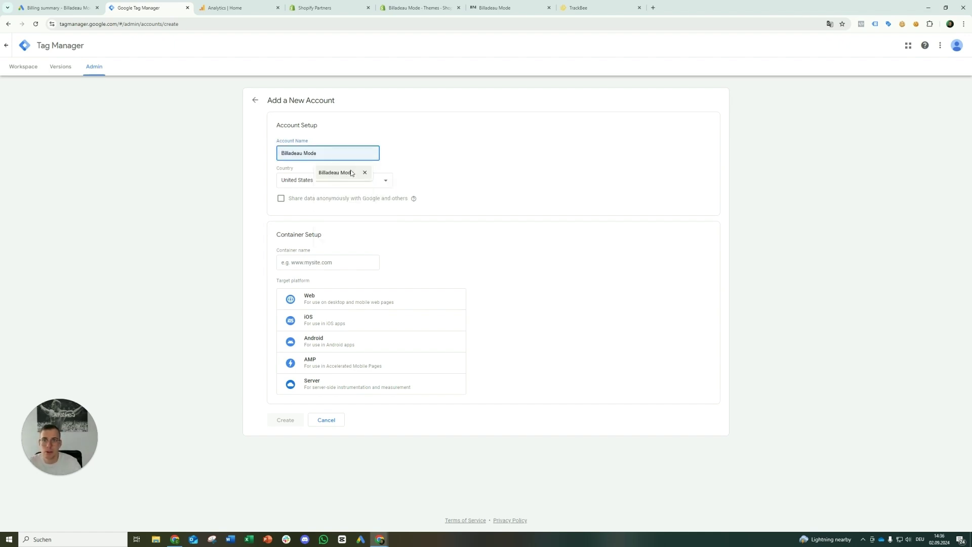
click(336, 172)
click(332, 180)
scroll(350, 243, down, 3)
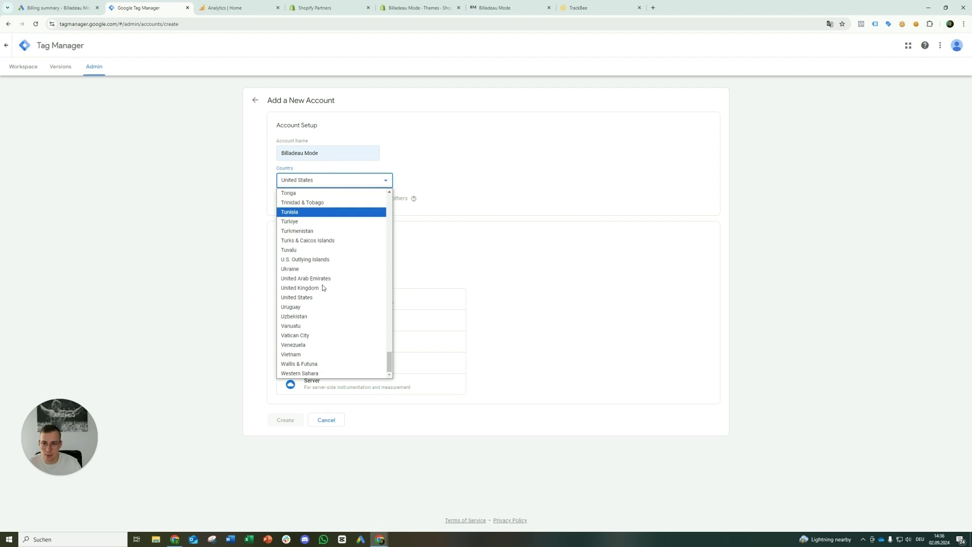
scroll(324, 287, up, 15)
scroll(323, 287, up, 15)
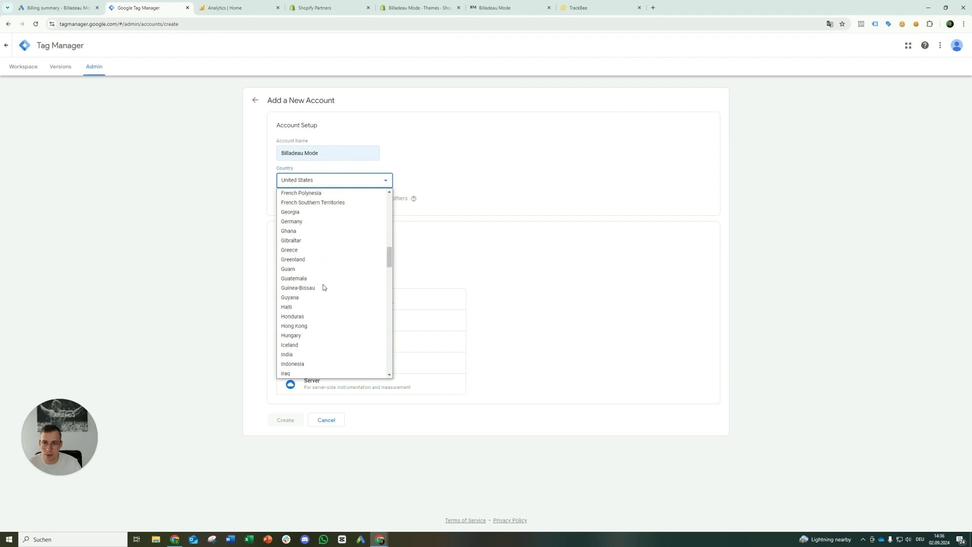
click(322, 325)
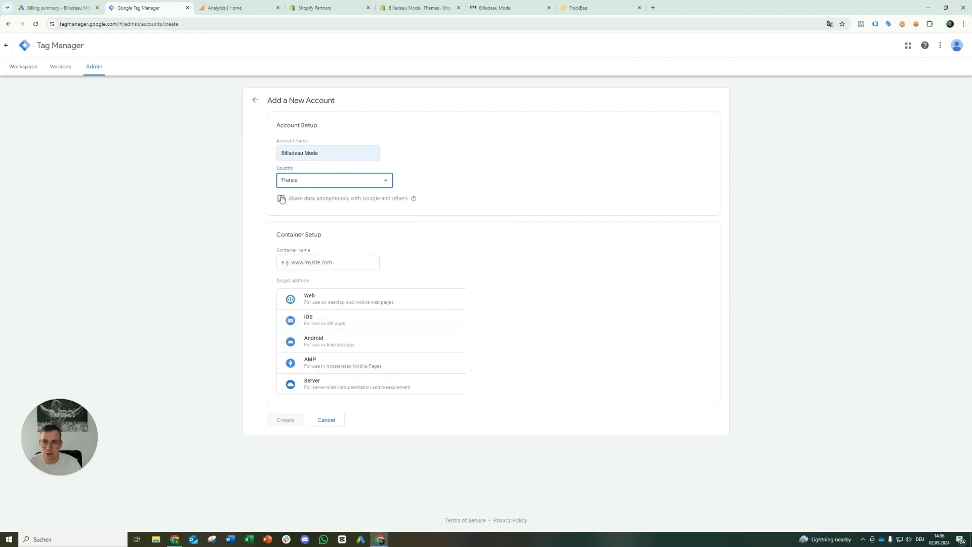
click(301, 262)
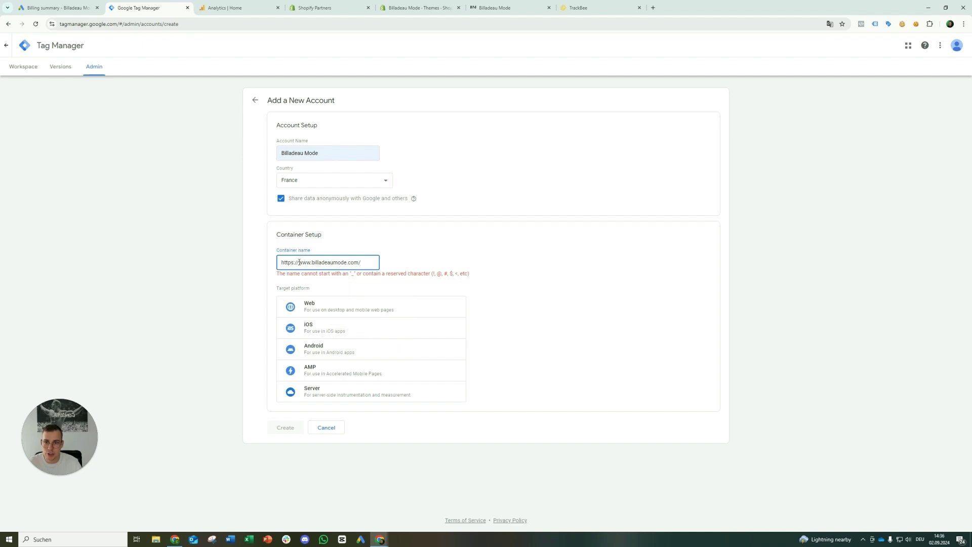
drag(299, 262, 241, 262)
key(BackSpace)
key(End)
key(BackSpace)
click(358, 300)
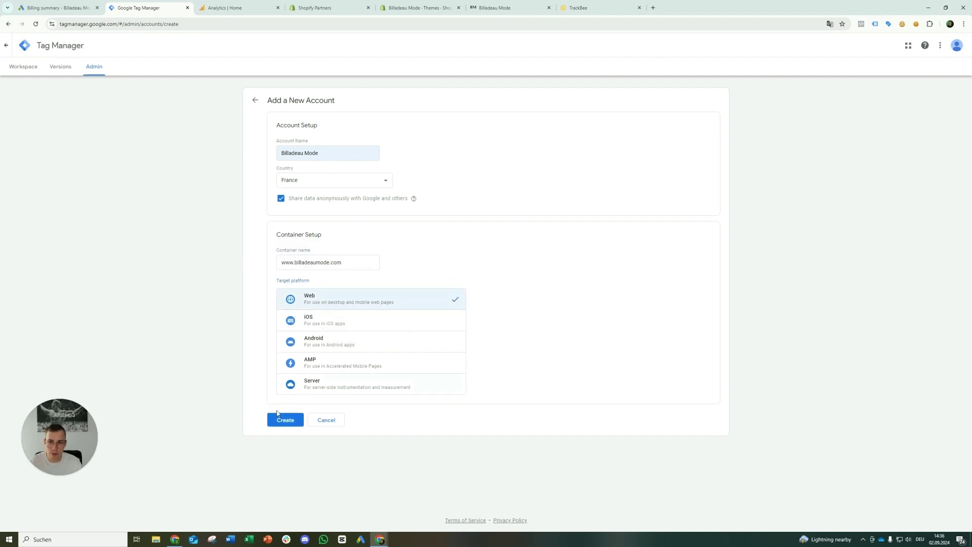
Step: Create the account, accept the Terms of Service and Data Processing Terms, and dismiss the installation code snippets
click(280, 418)
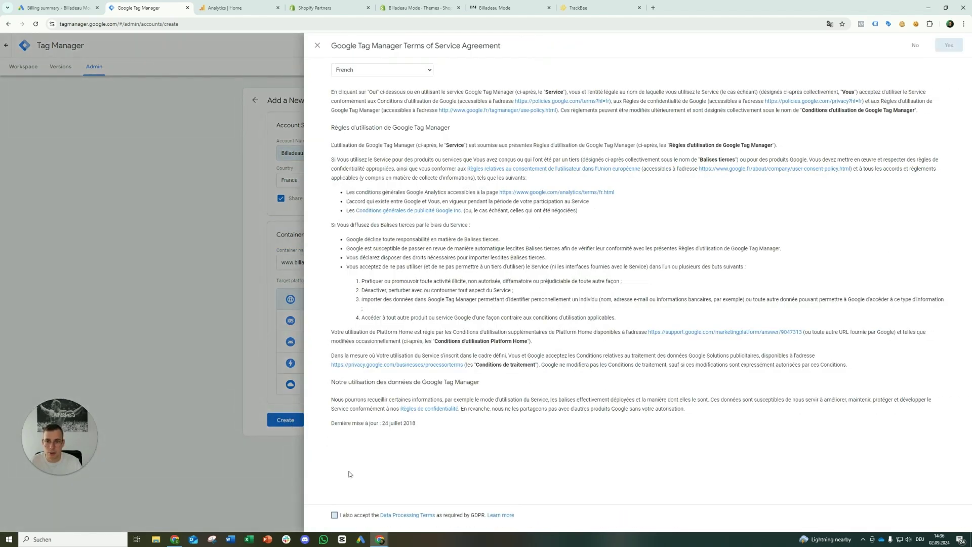
click(335, 515)
click(949, 45)
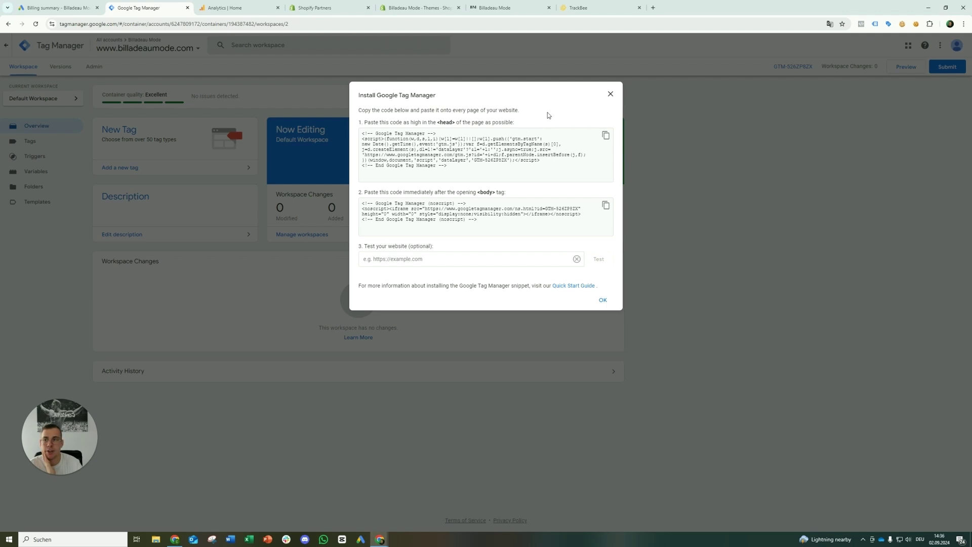
click(610, 95)
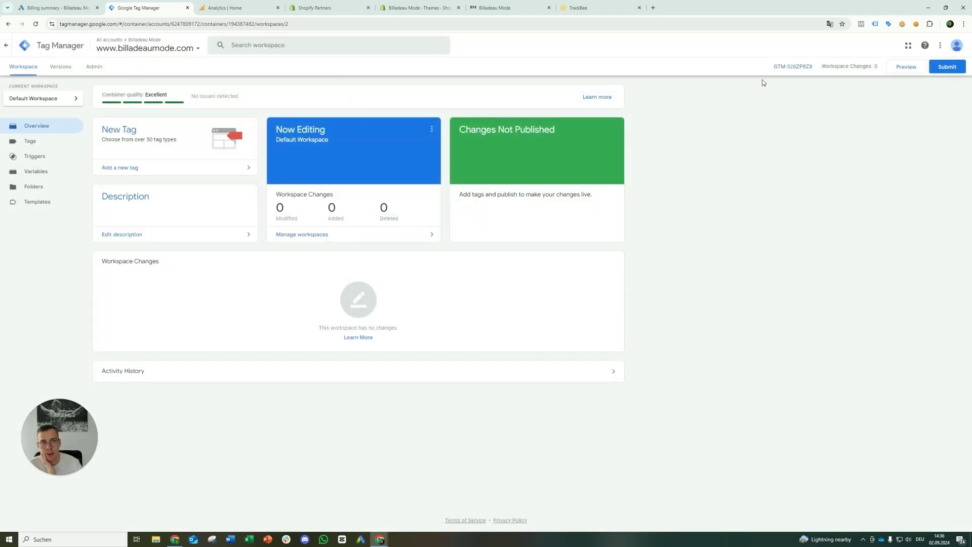
Step: View the container's Google Tag Manager installation code snippets and close them again
click(807, 68)
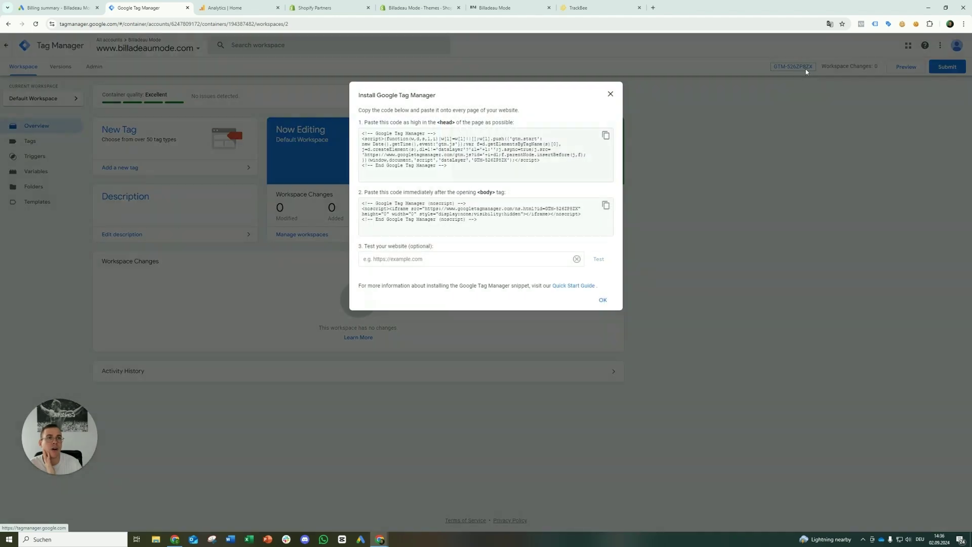
click(608, 95)
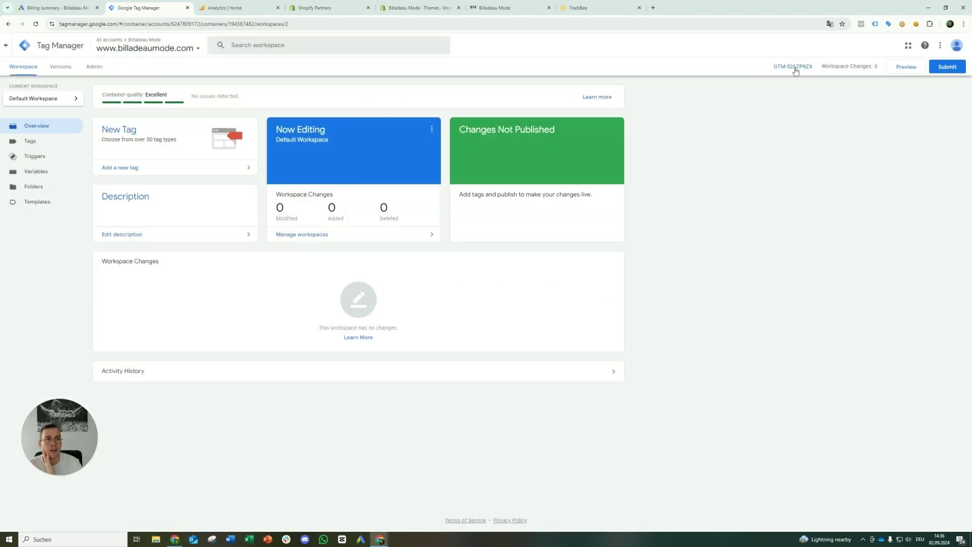
click(802, 71)
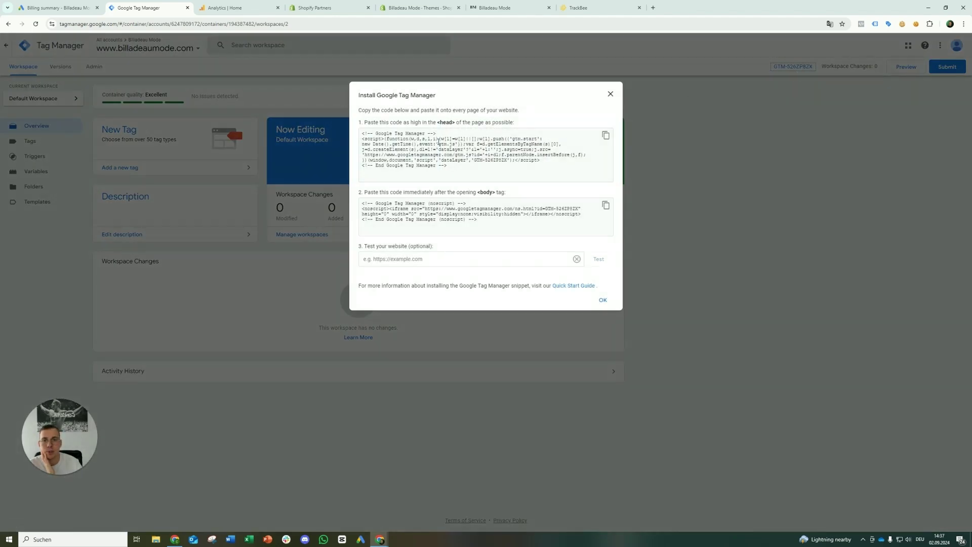
click(611, 94)
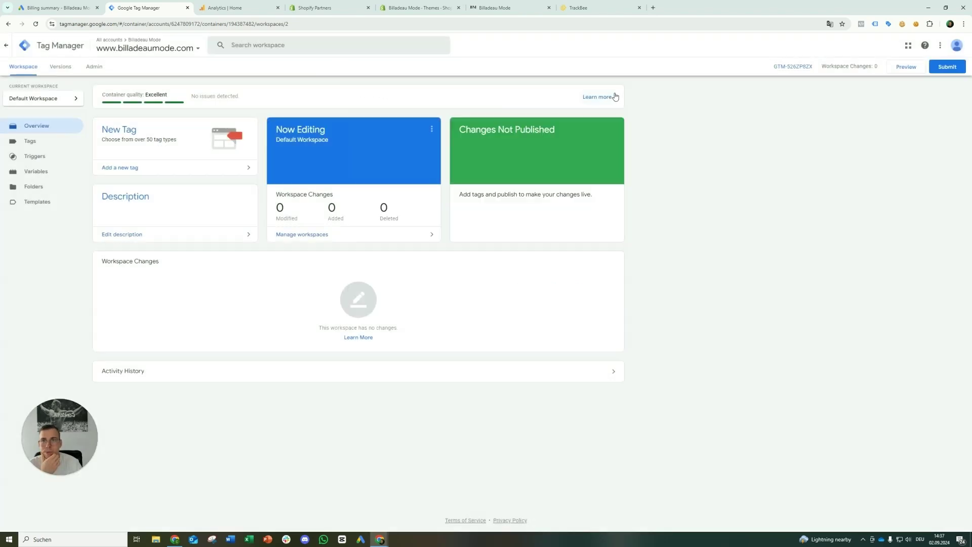
Step: Switch to Google Analytics and start creating a new account from its admin settings
click(256, 6)
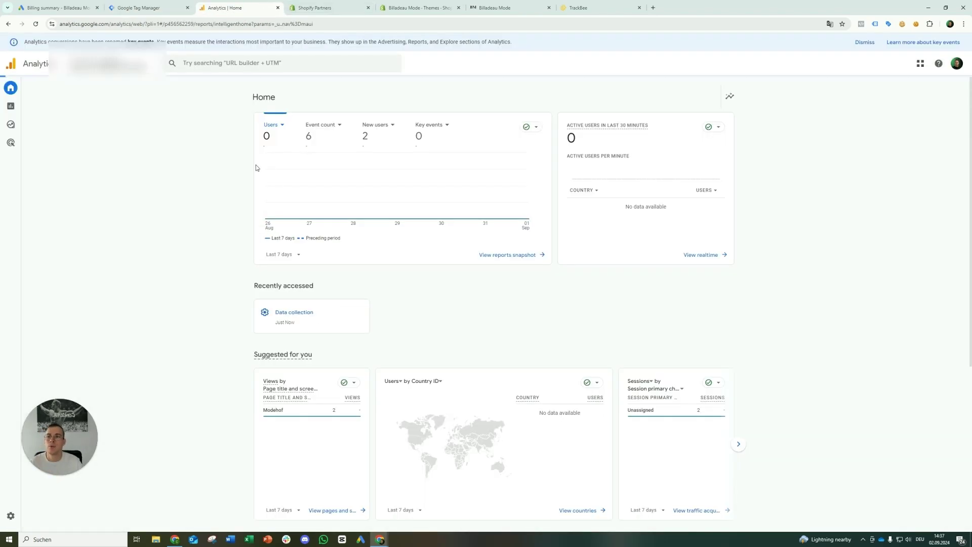
click(13, 516)
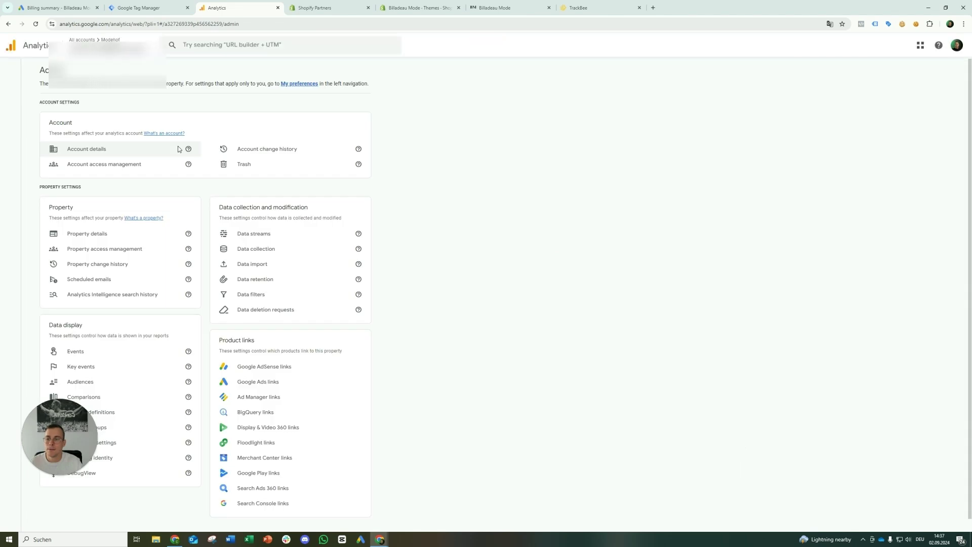
click(61, 88)
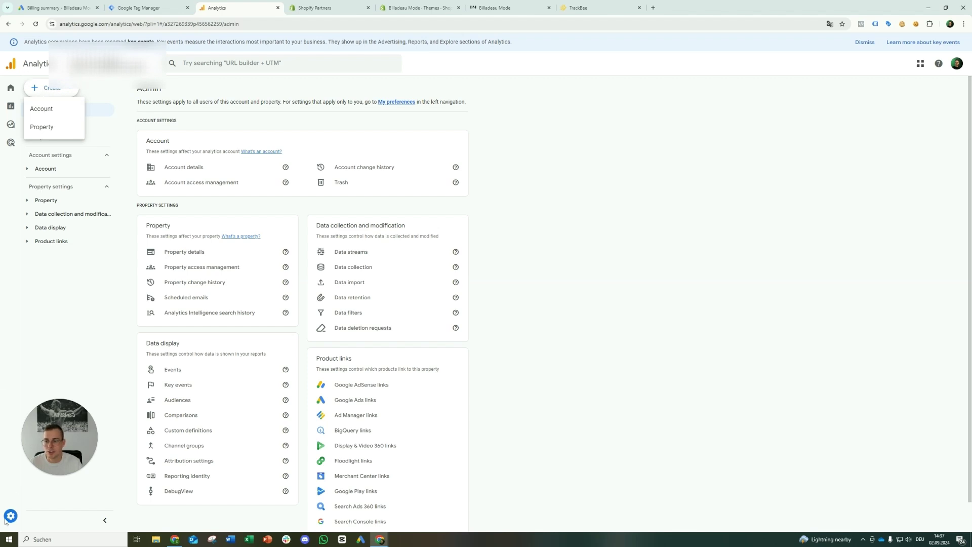
click(58, 110)
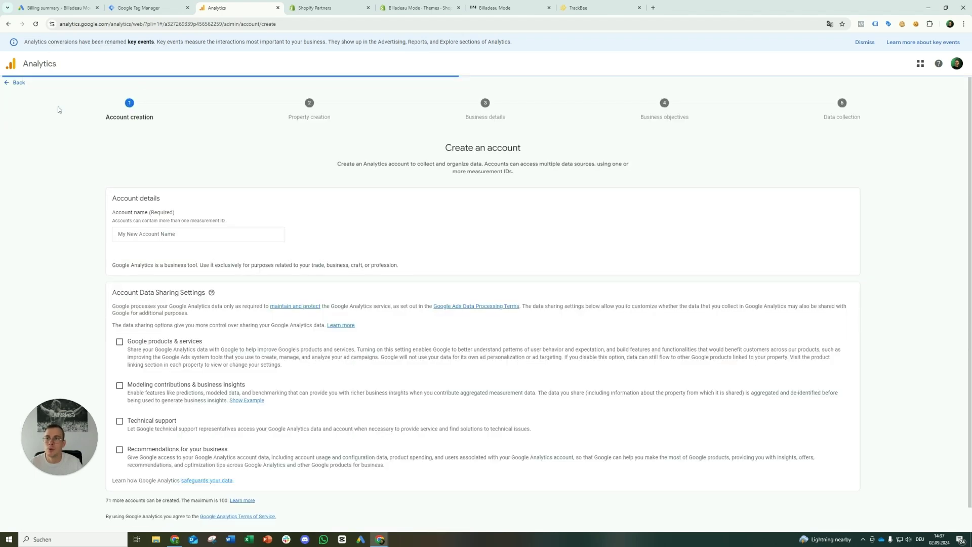
Step: Name the account Billadeau Mode, enable data sharing for Google products & services, and continue to property creation
click(199, 237)
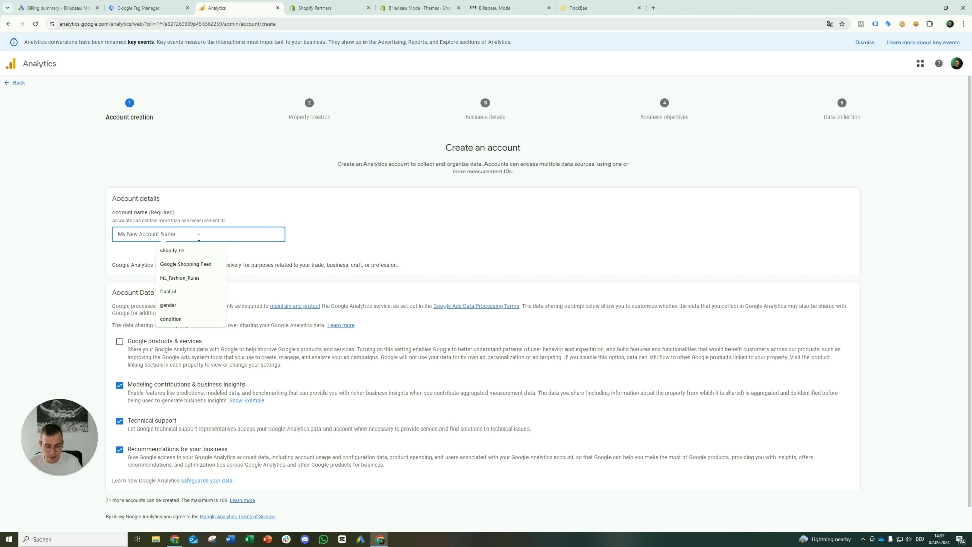
text(Billadeau Mode)
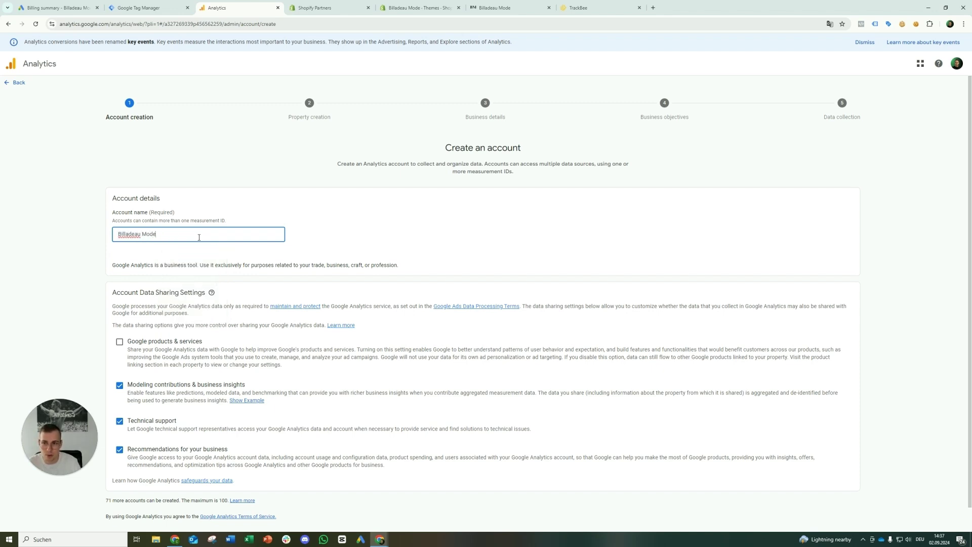
scroll(200, 237, down, 1)
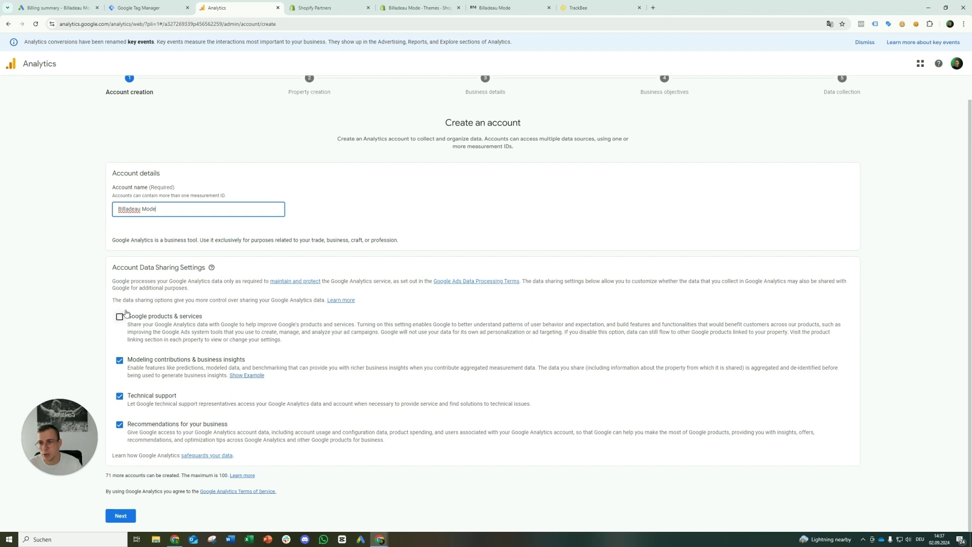
click(120, 317)
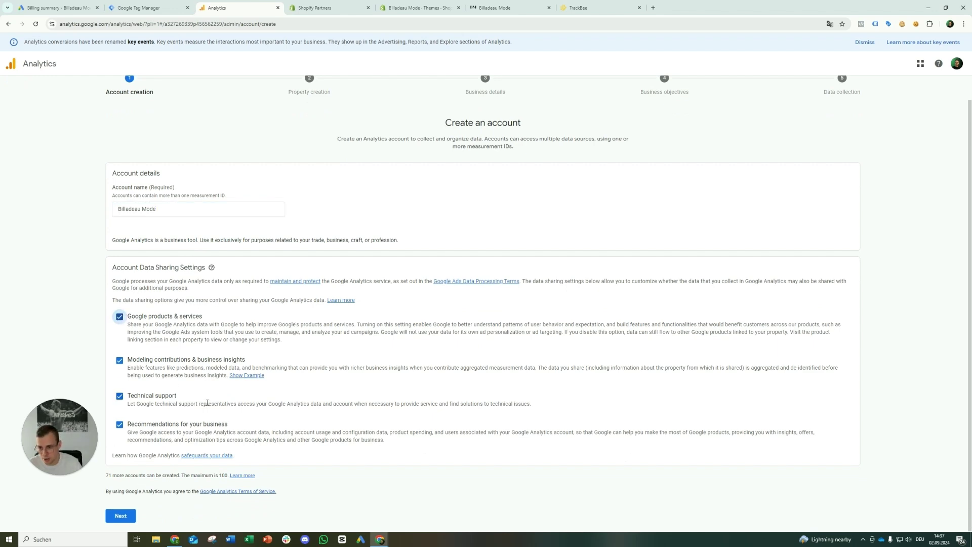
click(130, 518)
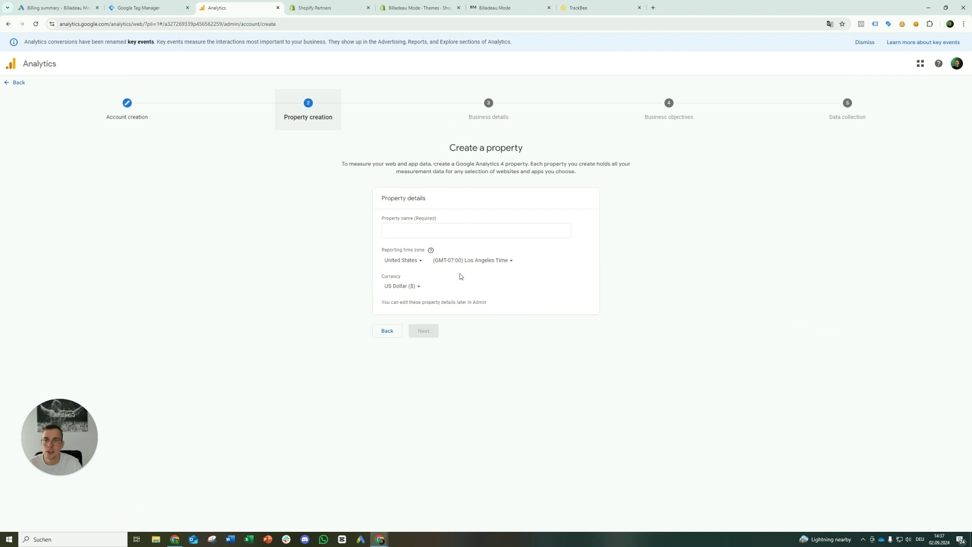
click(460, 230)
text(https://www.billadeaumode.com/)
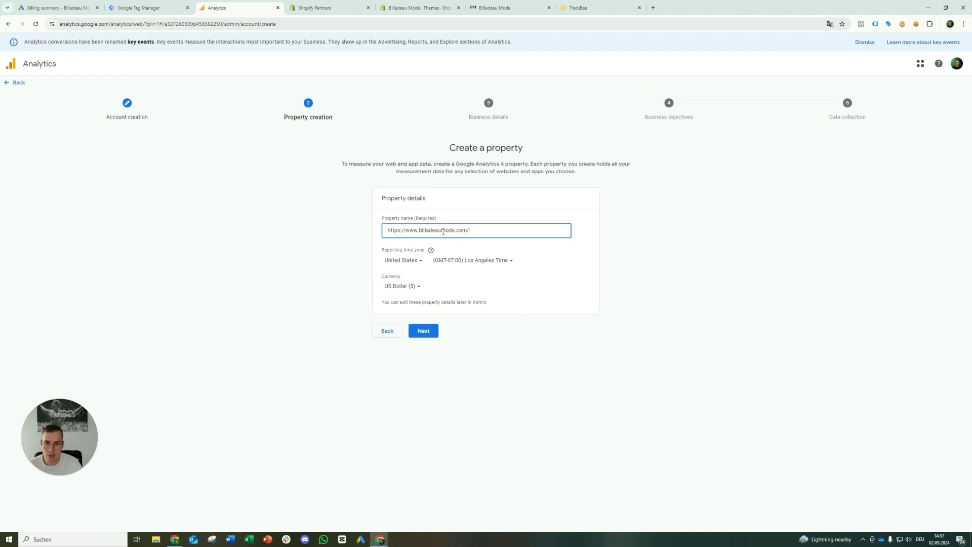
drag(405, 231, 354, 232)
click(407, 230)
key(BackSpace)
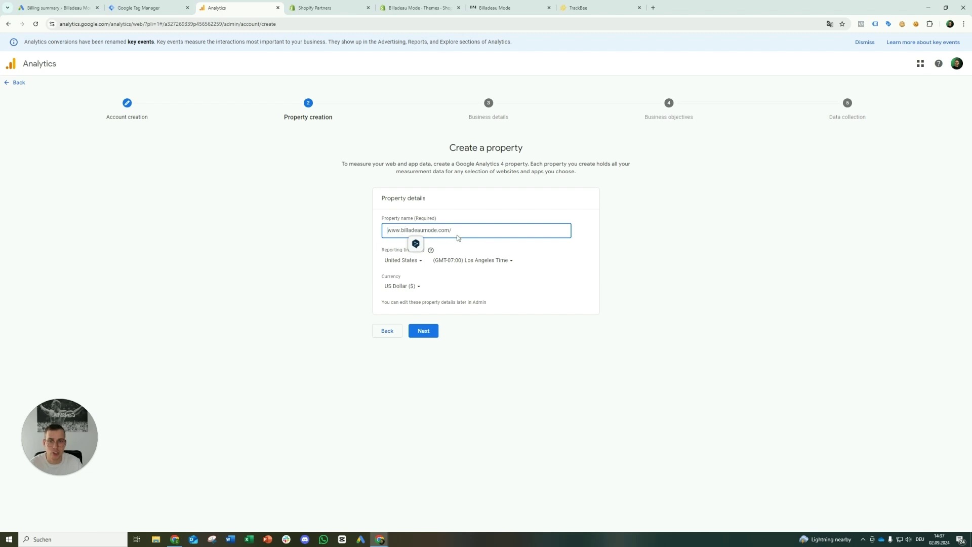
click(458, 234)
key(BackSpace)
Step: Set the property's reporting time zone country to France
click(402, 260)
text(fren)
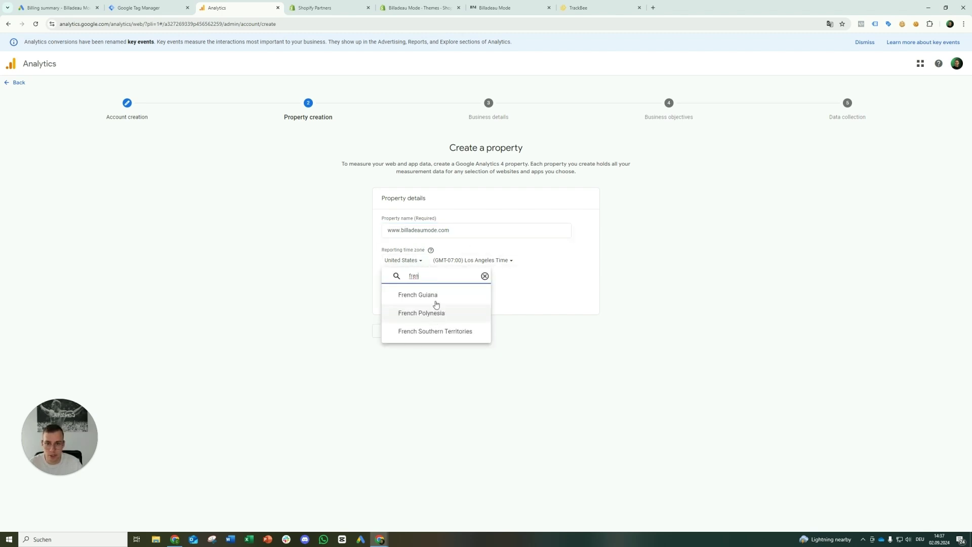
drag(428, 277, 394, 275)
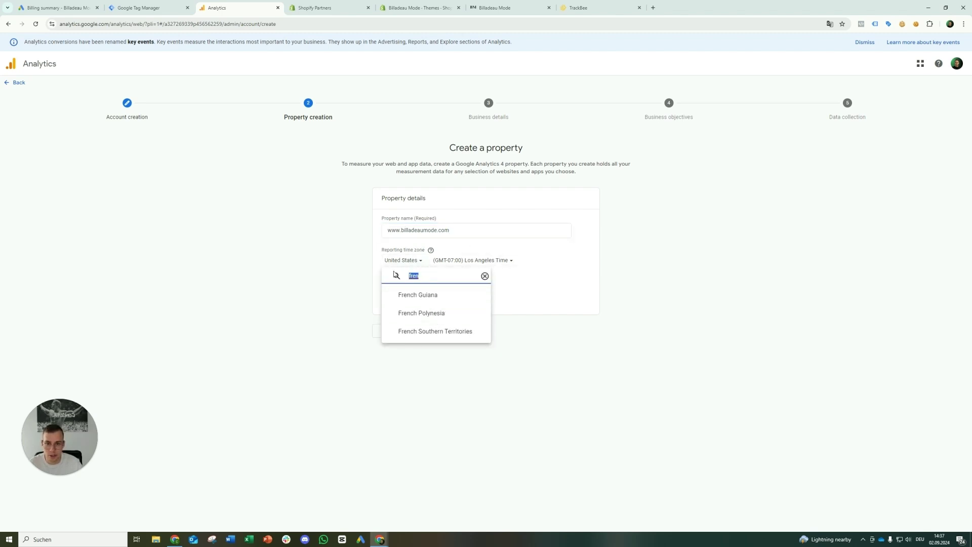
text(fra)
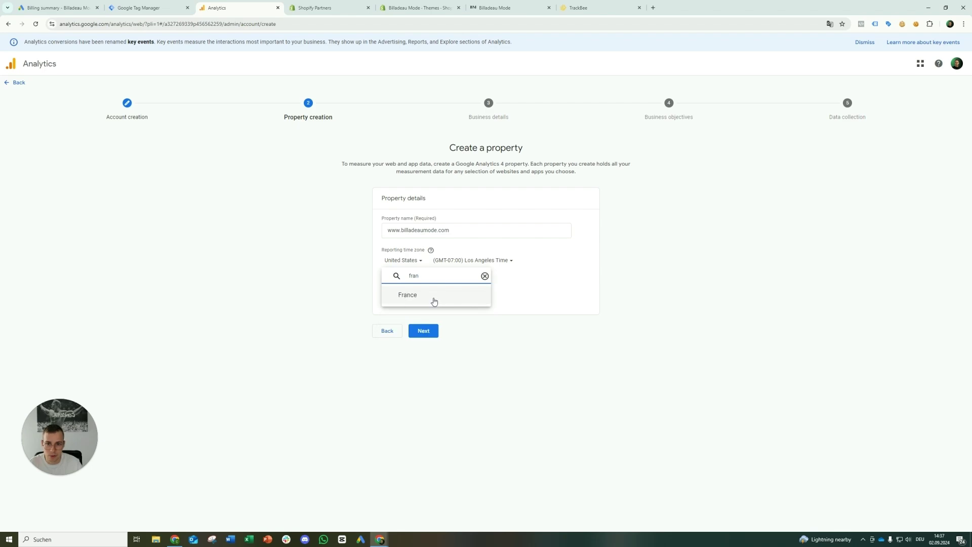
click(395, 294)
Step: Set the property's currency, checking the storefront and the Shopify admin before choosing, and continue to the business details
click(396, 292)
text(e)
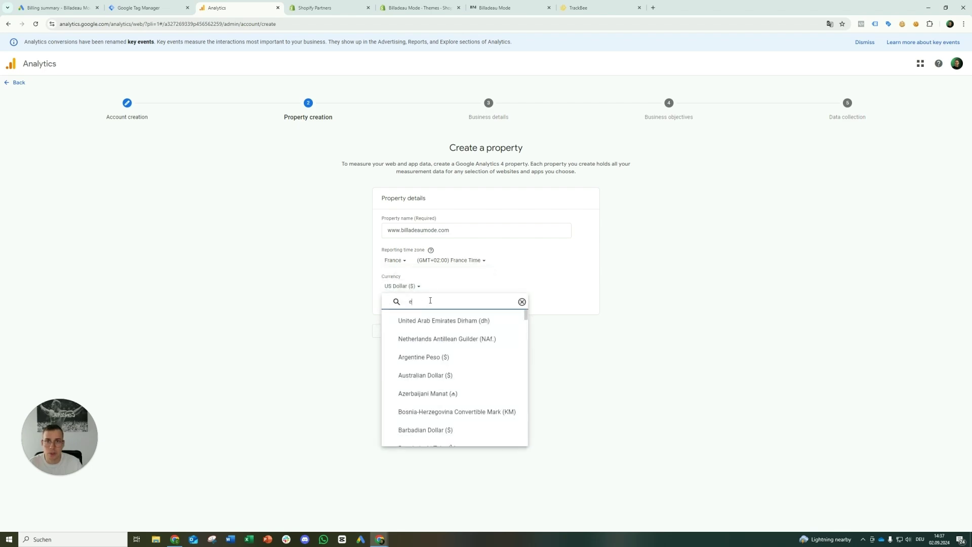
click(493, 4)
scroll(487, 253, down, 4)
scroll(486, 254, up, 4)
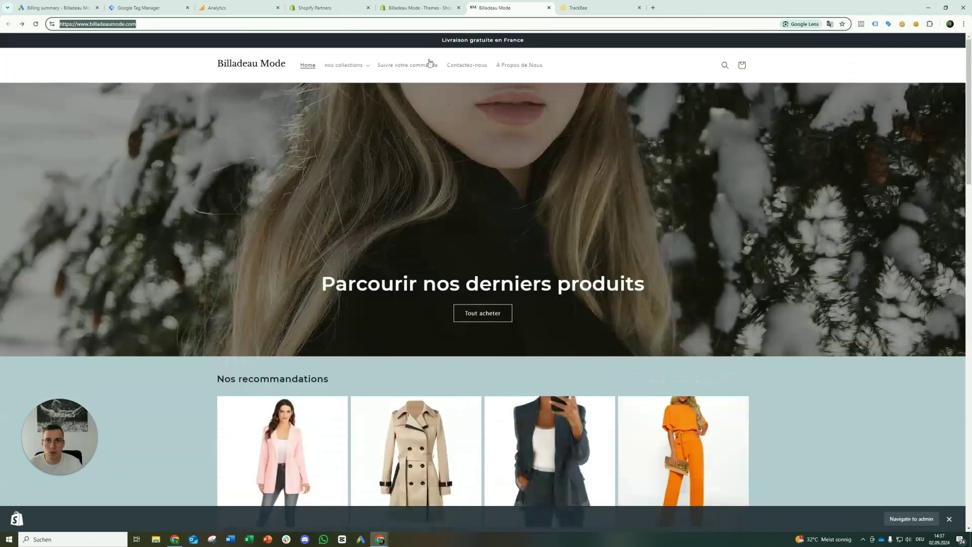
click(420, 7)
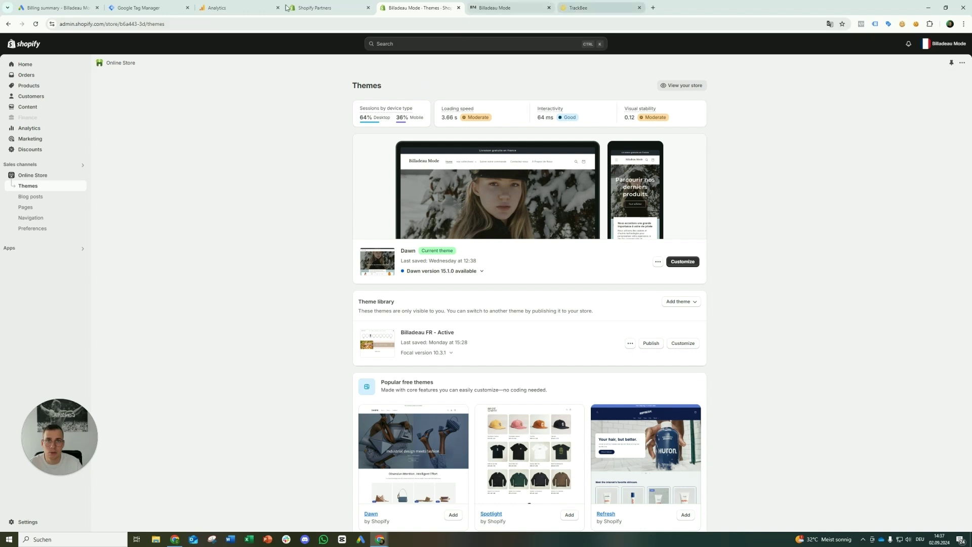
click(238, 7)
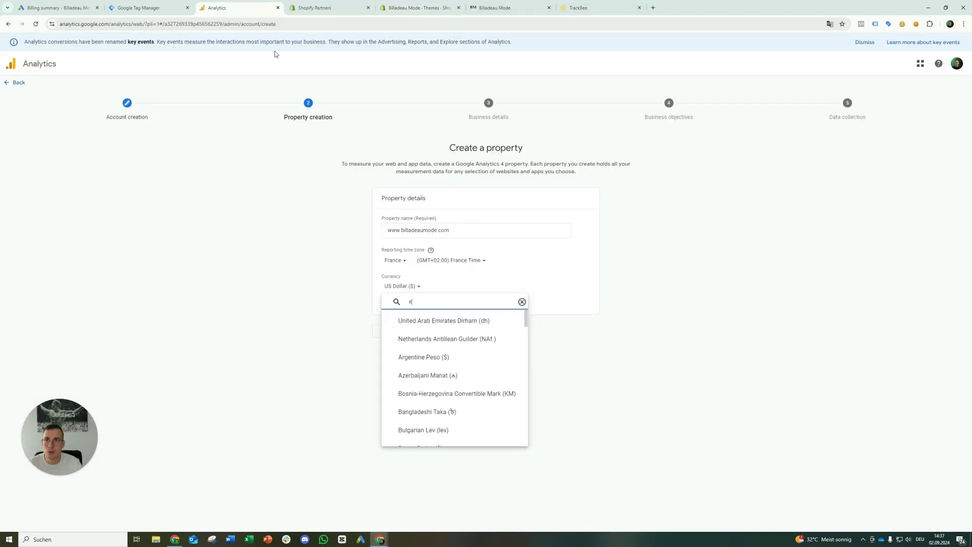
click(430, 320)
click(428, 332)
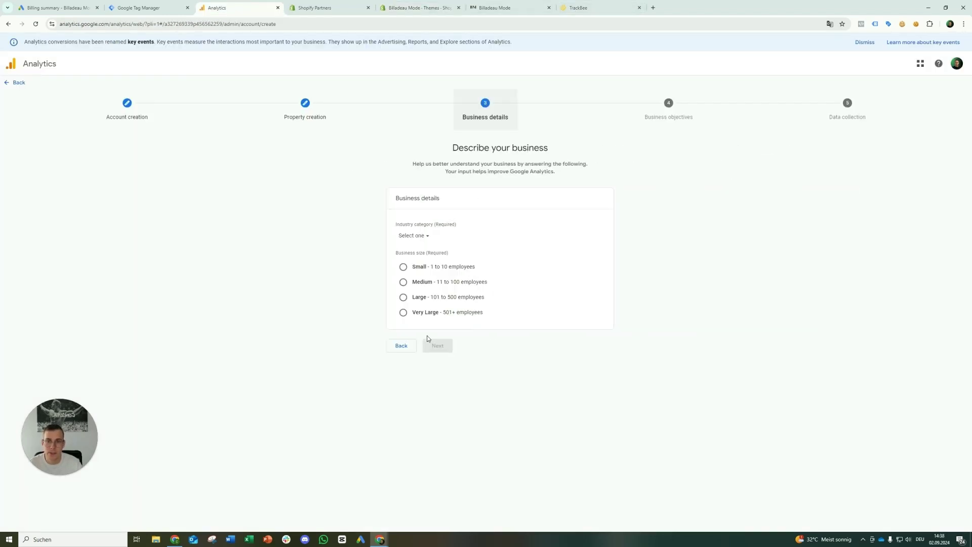
Step: Describe the business as Small (1 to 10 employees) in the Shopping industry category and continue to the objectives
click(389, 266)
click(400, 235)
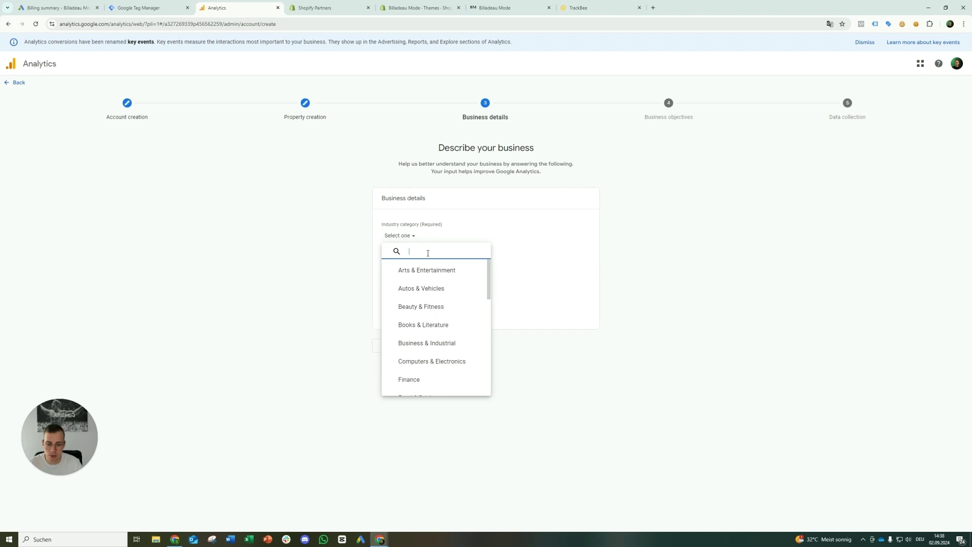
text(shop)
click(425, 270)
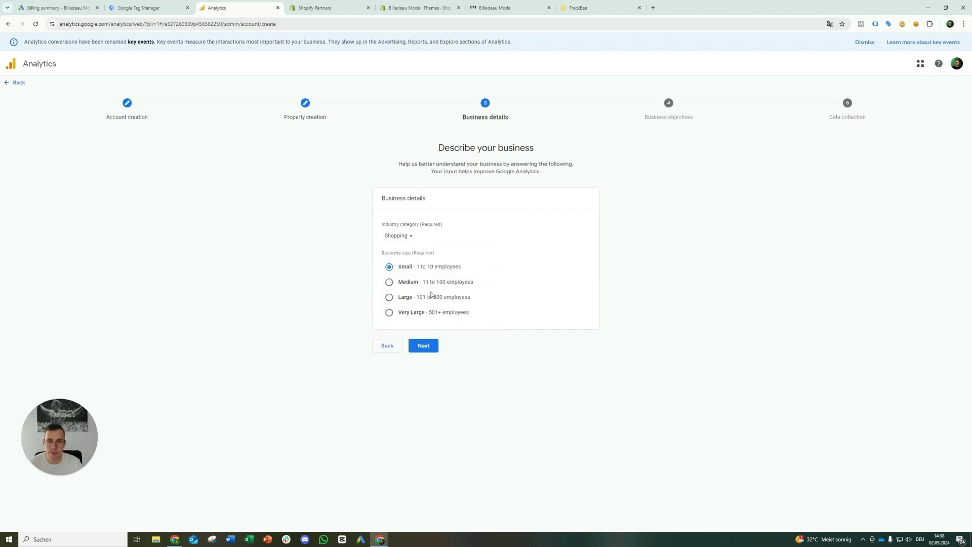
click(428, 352)
Step: Choose Leads, Sales, Traffic, and User engagement & retention as business objectives and submit the account for creation
click(568, 204)
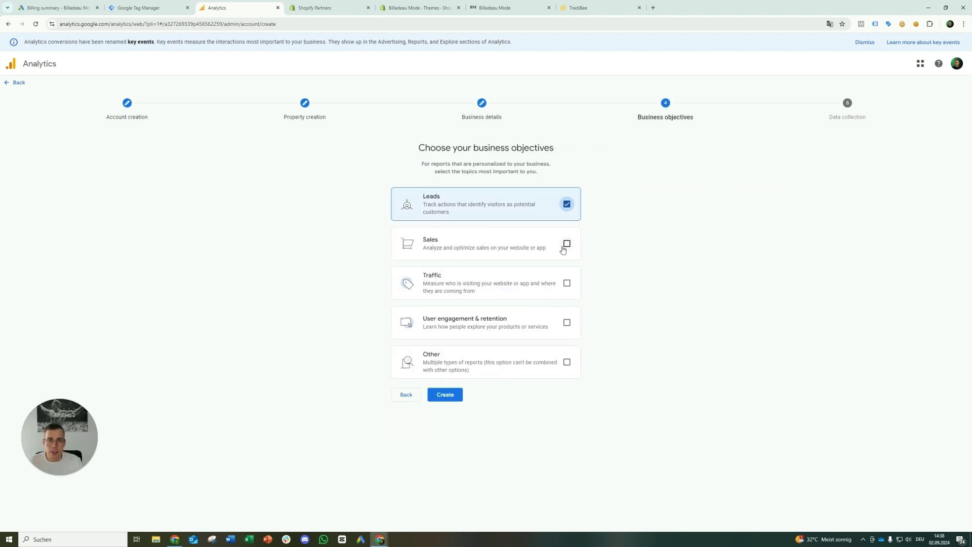
click(566, 246)
click(567, 283)
click(567, 322)
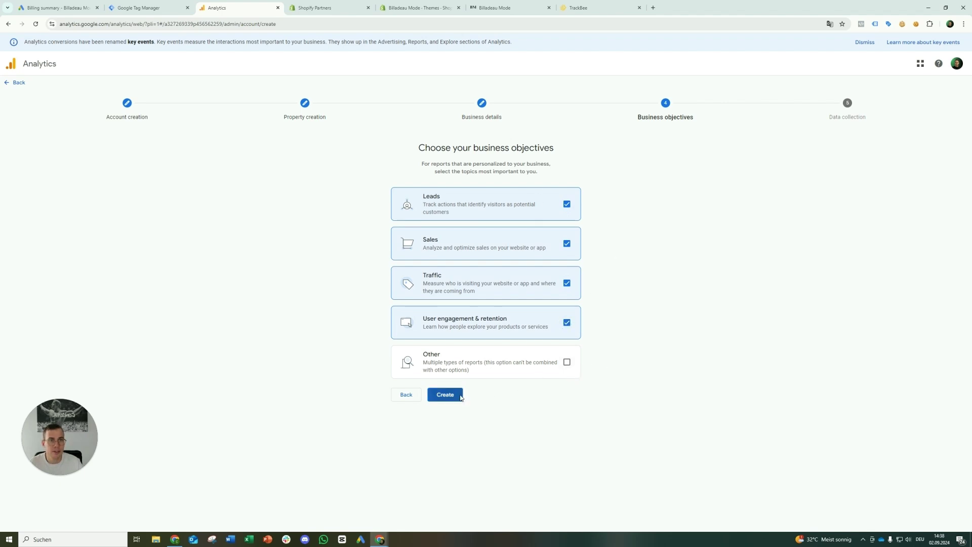
click(445, 395)
Step: Switch to the French-language Terms of Service and accept them with the Data Processing Terms and the Measurement Controller-Controller Data Protection Terms
click(405, 143)
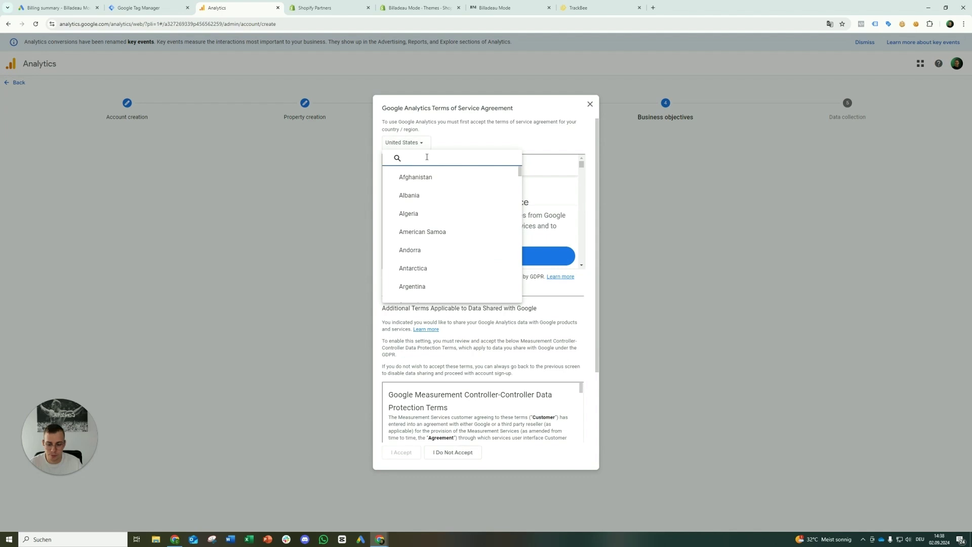
text(ger)
click(400, 177)
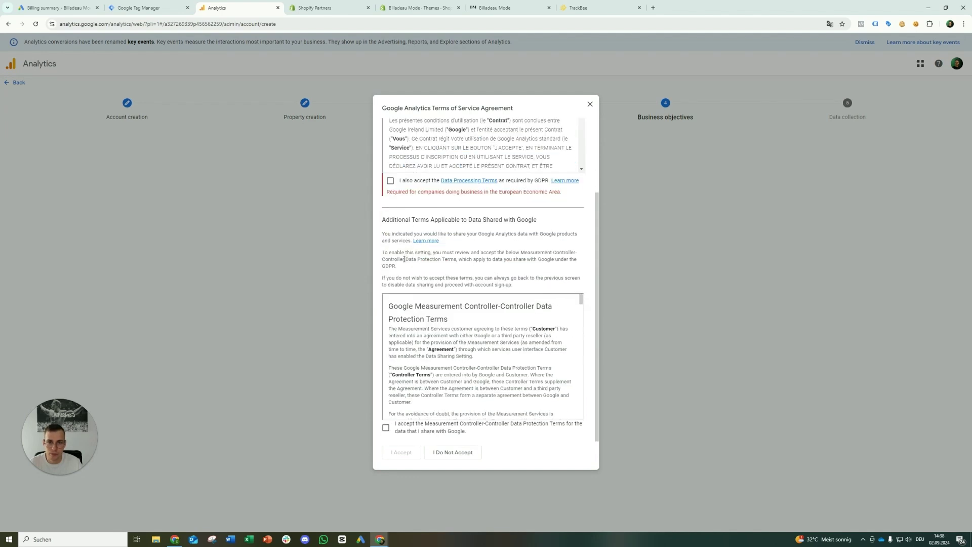
click(390, 181)
scroll(405, 354, down, 5)
click(386, 427)
click(395, 452)
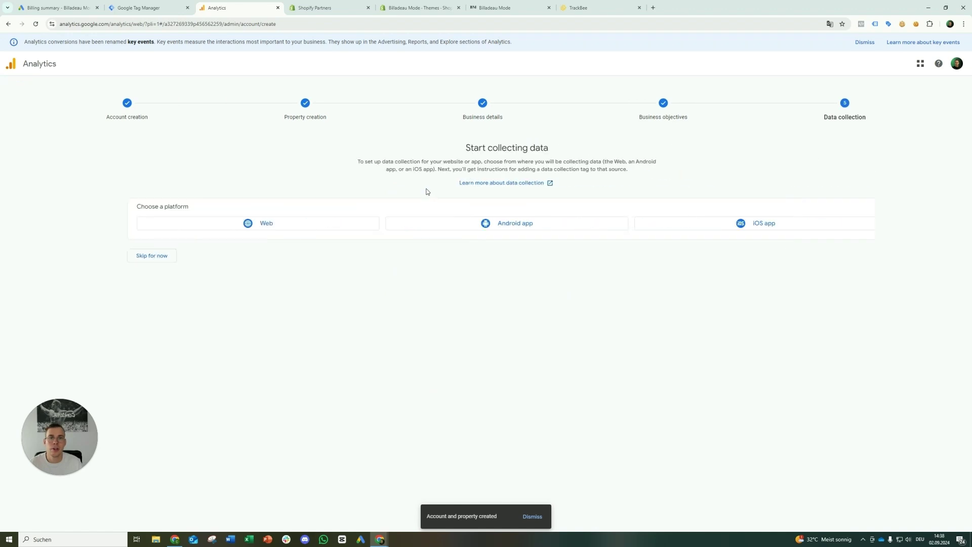
click(336, 228)
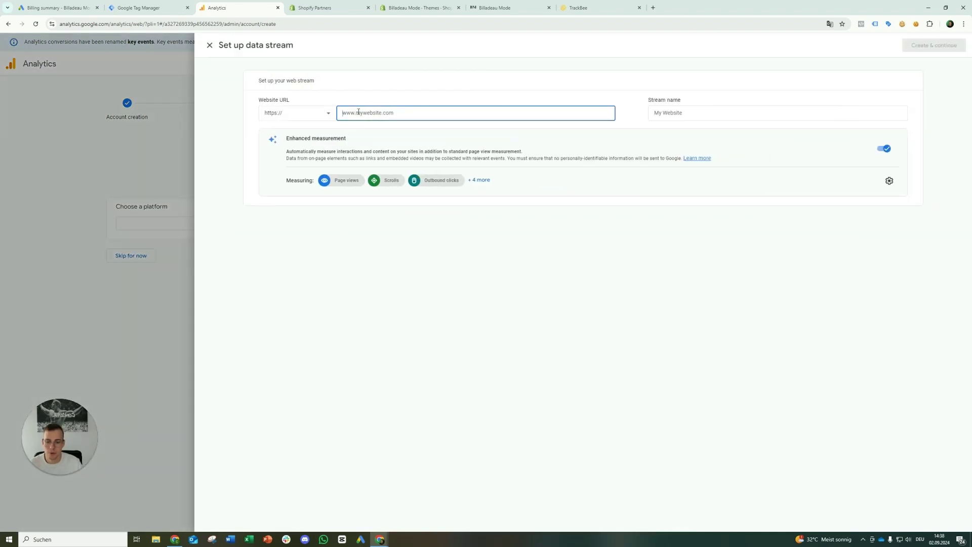
text(https://www.billadeaumode.com/)
click(688, 118)
text(https://www.billadeaumode.com/)
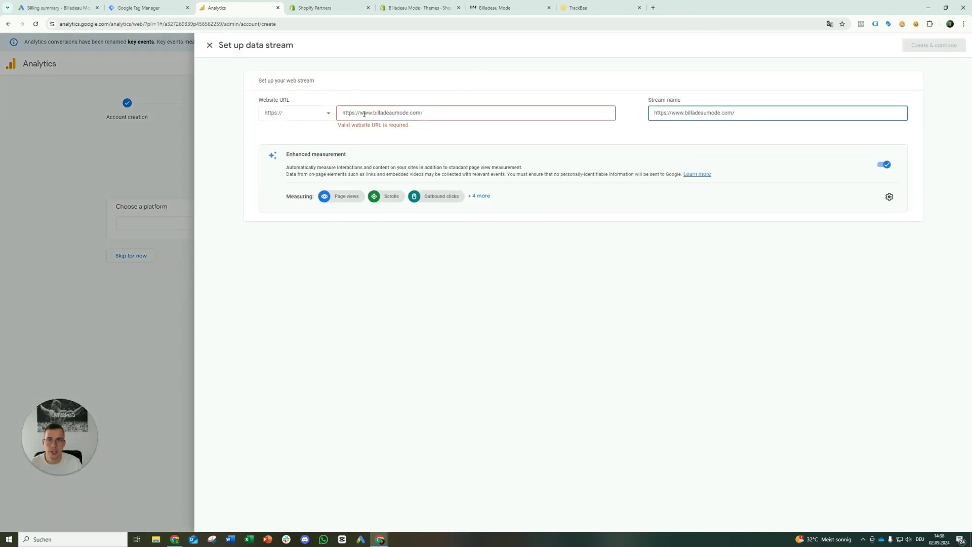
drag(360, 113, 341, 114)
key(BackSpace)
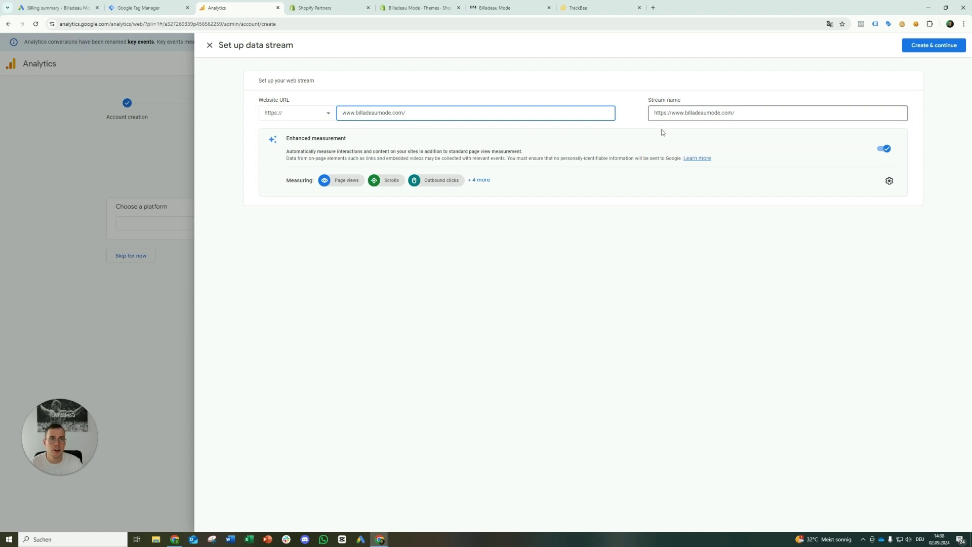
click(934, 46)
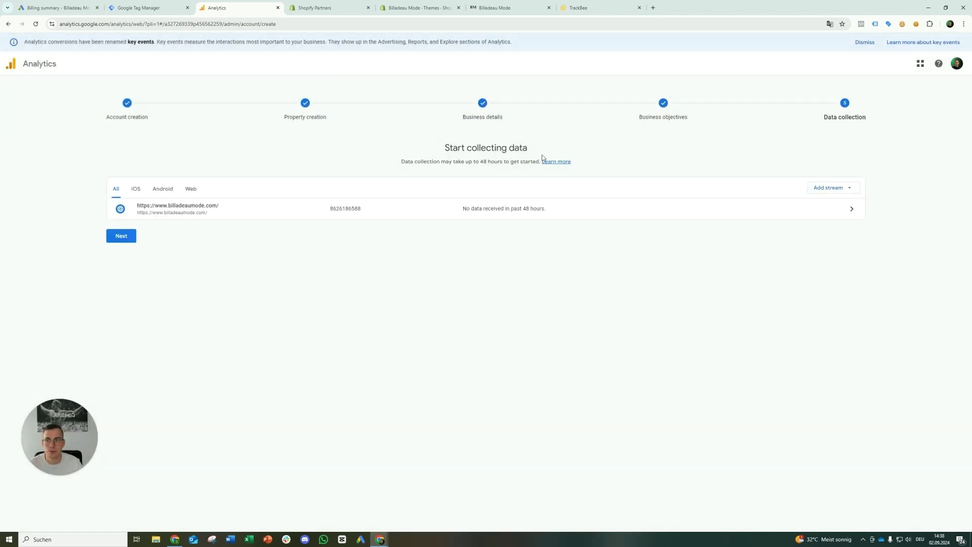
click(130, 237)
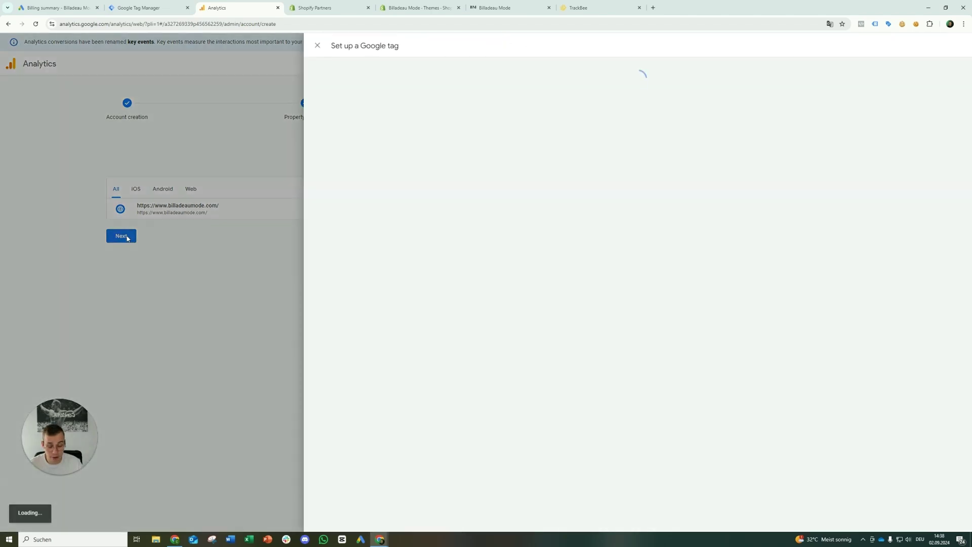
Step: Close the Google tag setup, finish the data collection stage without it and continue to the new property's Home page
click(318, 46)
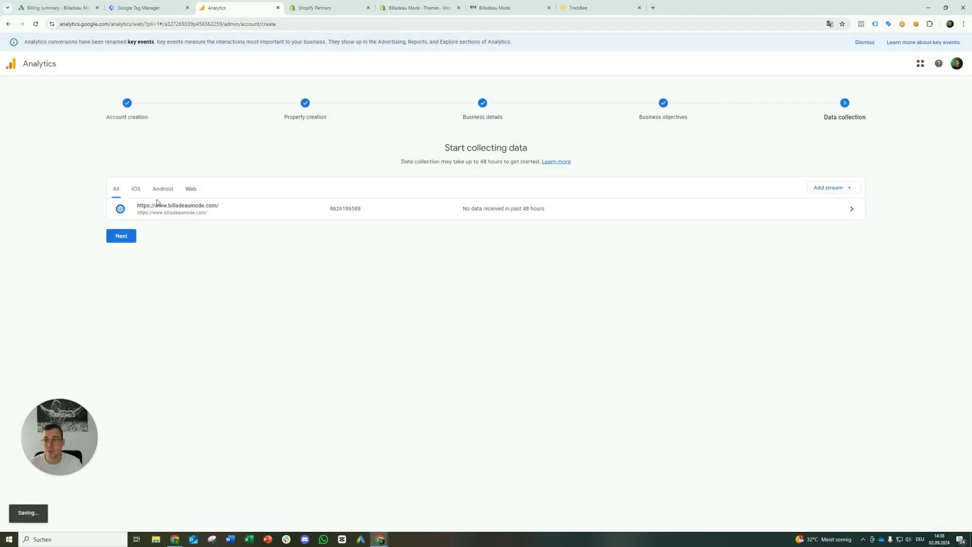
click(152, 208)
click(183, 171)
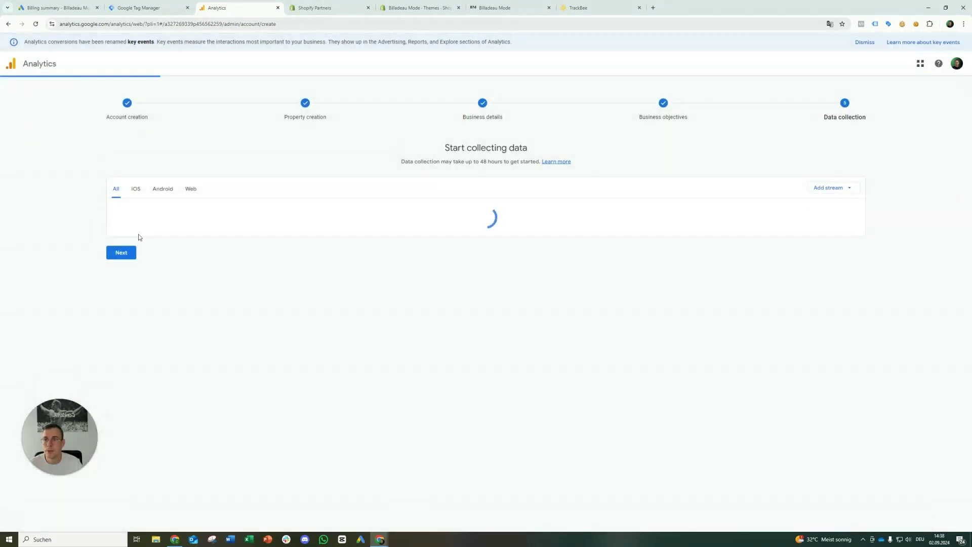
click(127, 242)
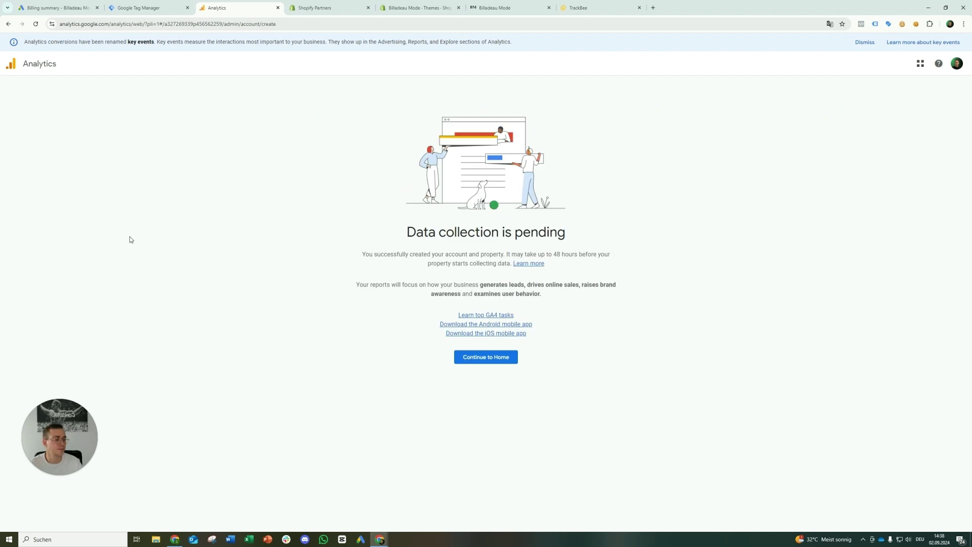
click(467, 357)
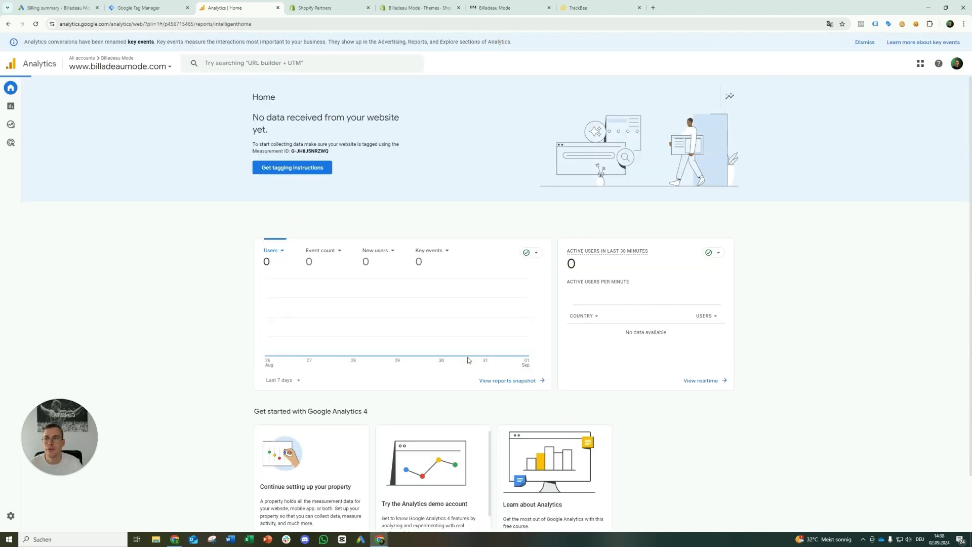
Step: Switch to Google Tag Manager and examine the head script in the container's installation code
click(156, 6)
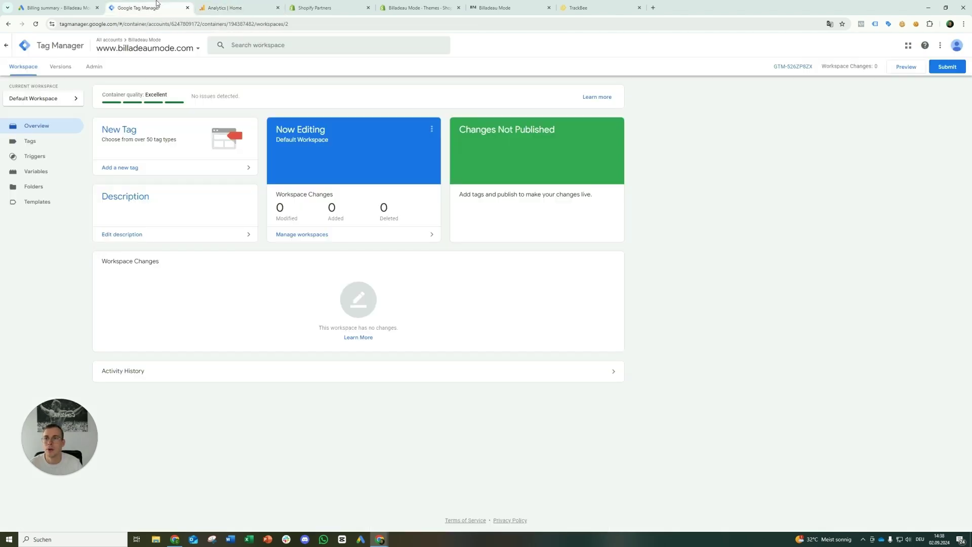
click(243, 3)
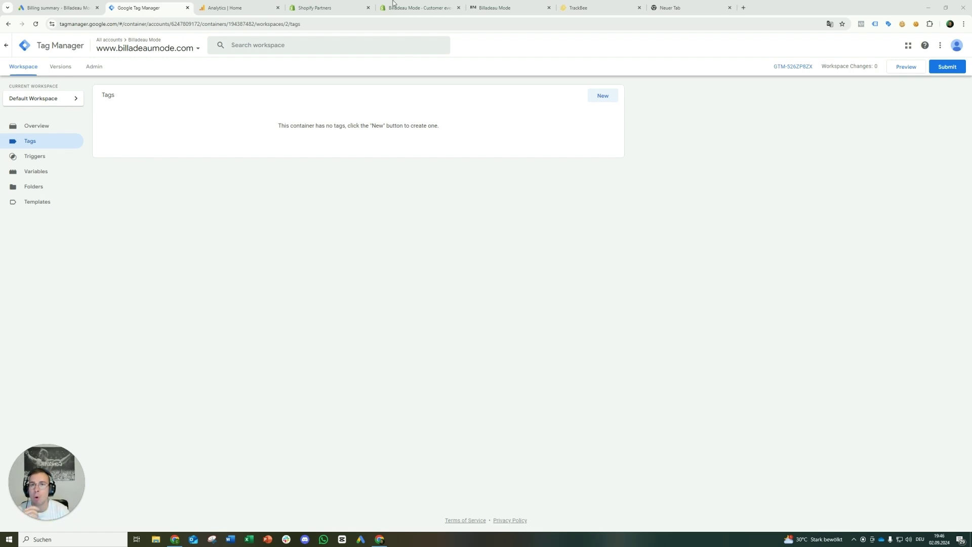
click(729, 7)
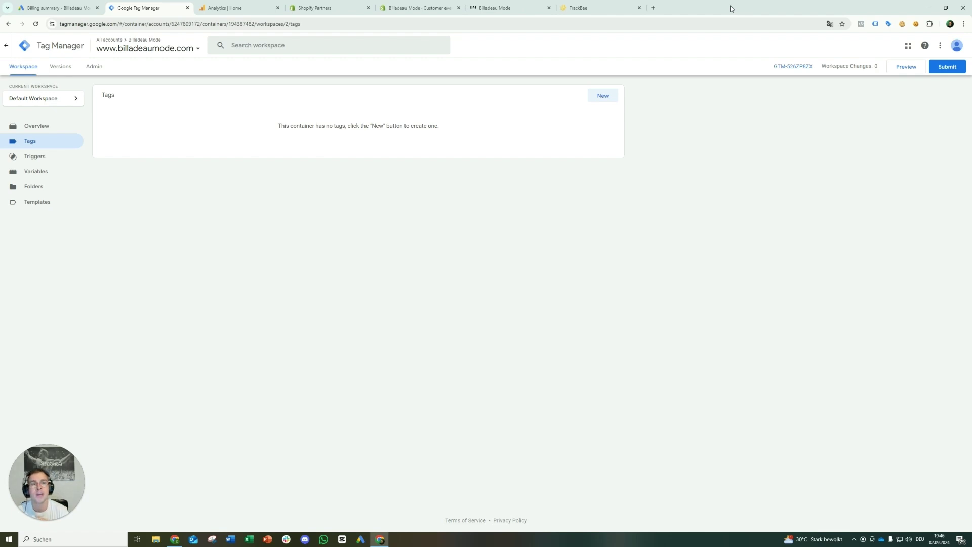
click(800, 68)
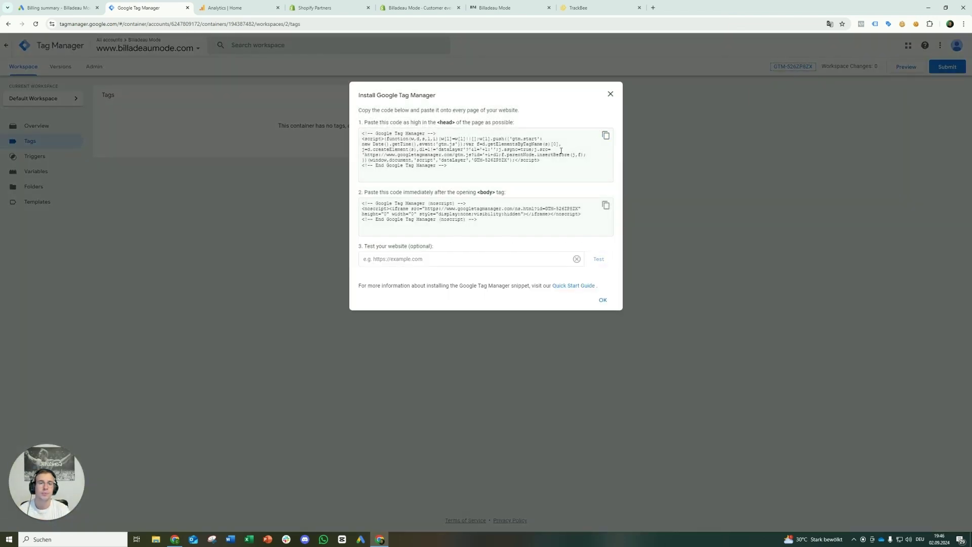
drag(545, 166, 414, 138)
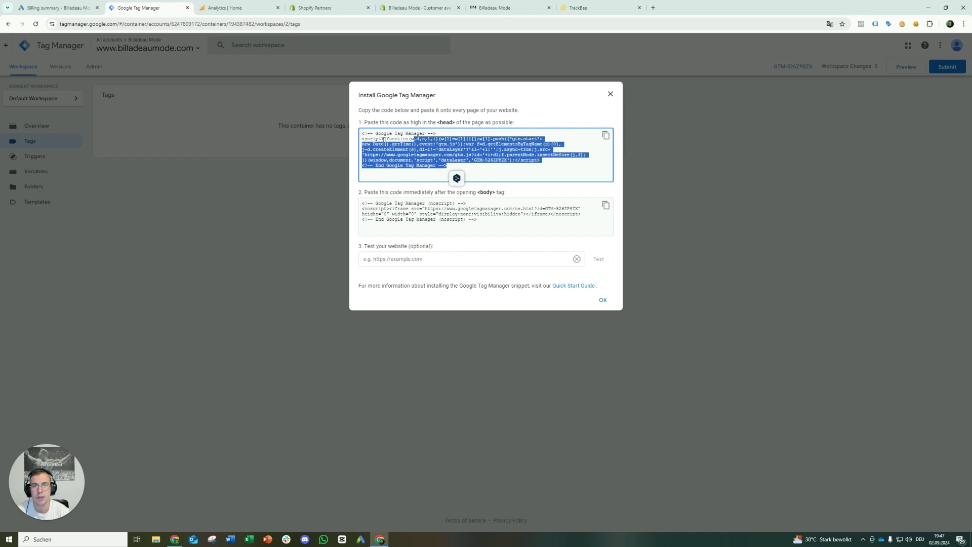
drag(364, 139, 428, 160)
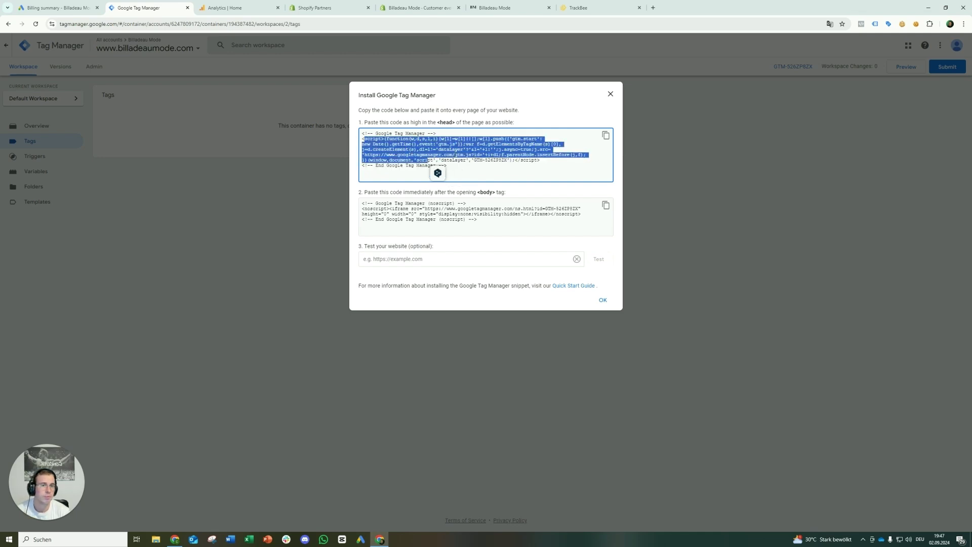
click(677, 167)
click(611, 94)
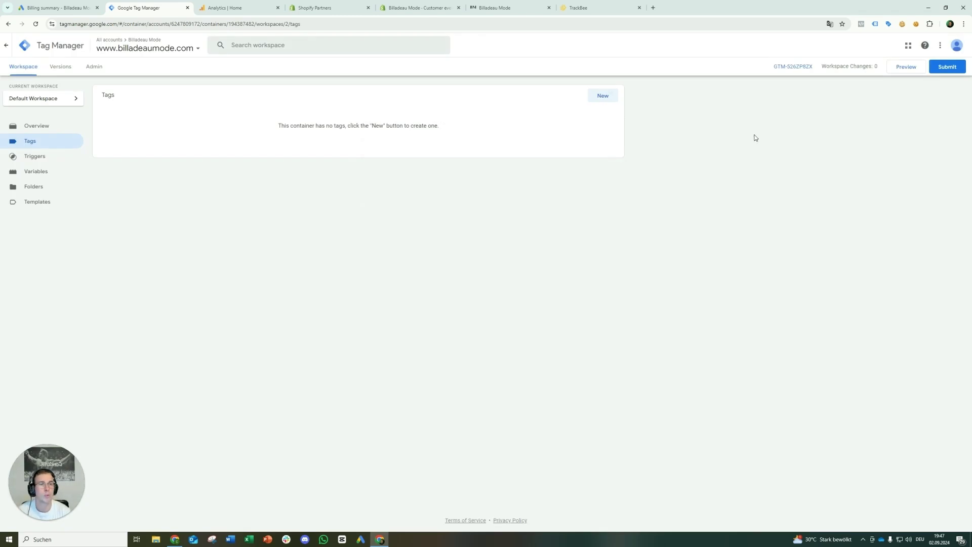
Step: Copy the container's Google Tag Manager head snippet from the installation instructions and close them
click(796, 69)
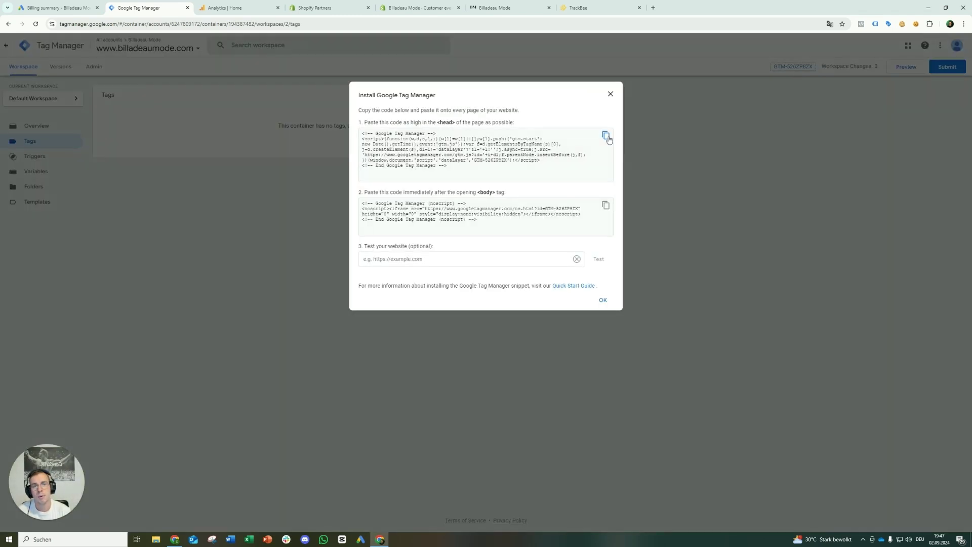
click(606, 136)
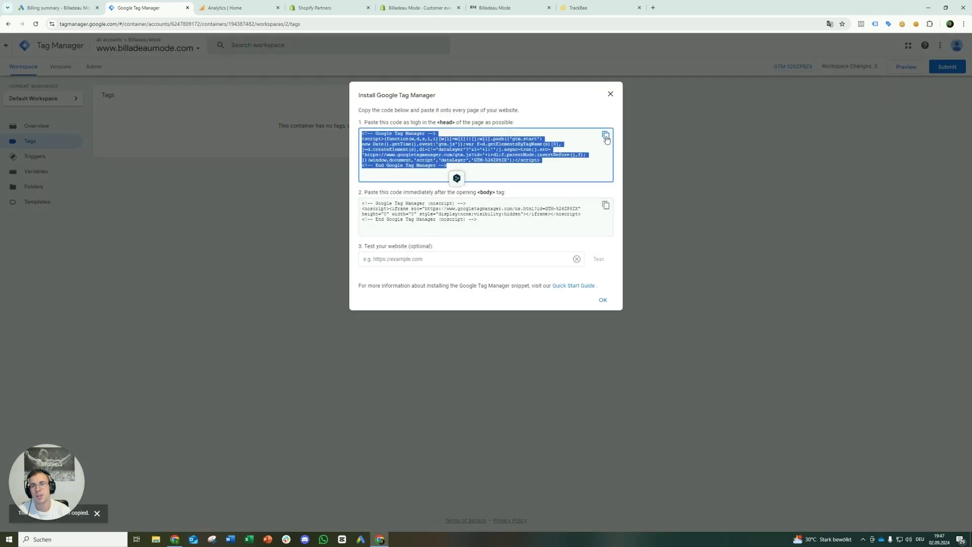
click(602, 301)
Step: In Shopify, try pasting the Tag Manager snippet below the opening head tag of Dawn's theme.liquid, and leave the code editor without saving
click(412, 6)
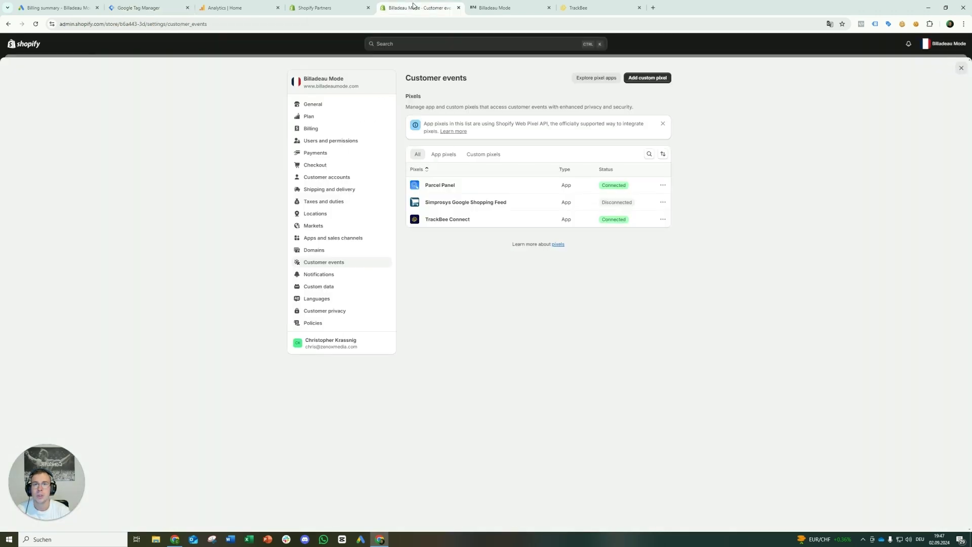
click(961, 69)
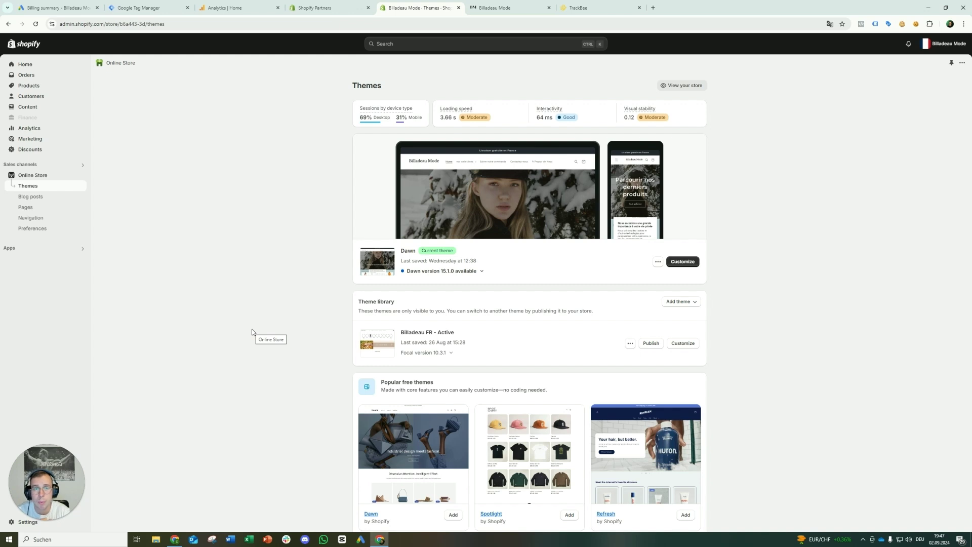
click(657, 261)
click(641, 333)
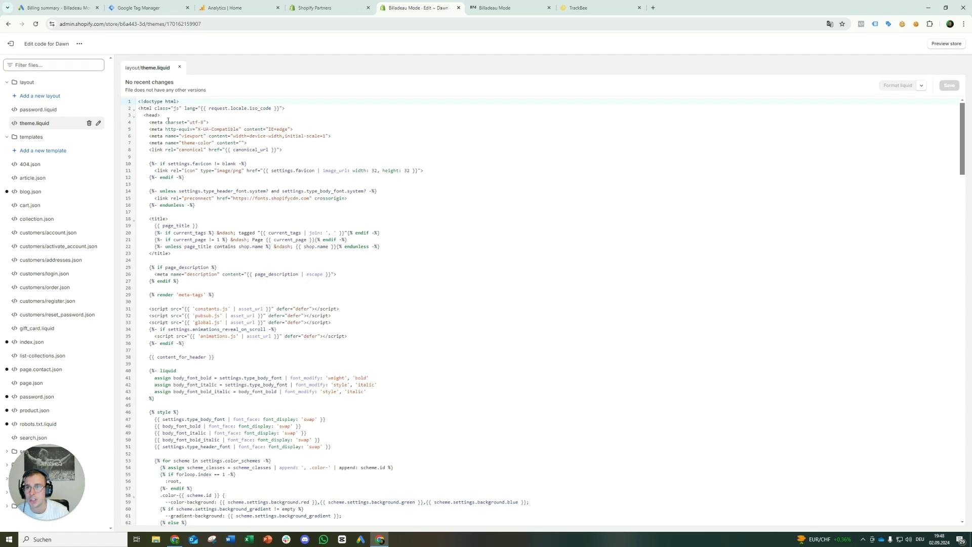
click(168, 115)
key(Return)
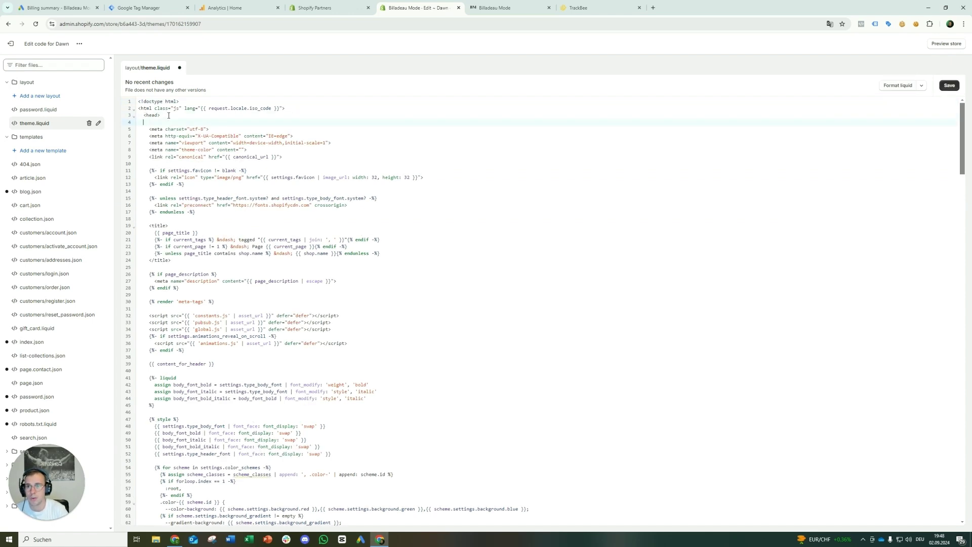
key(ctrl+v)
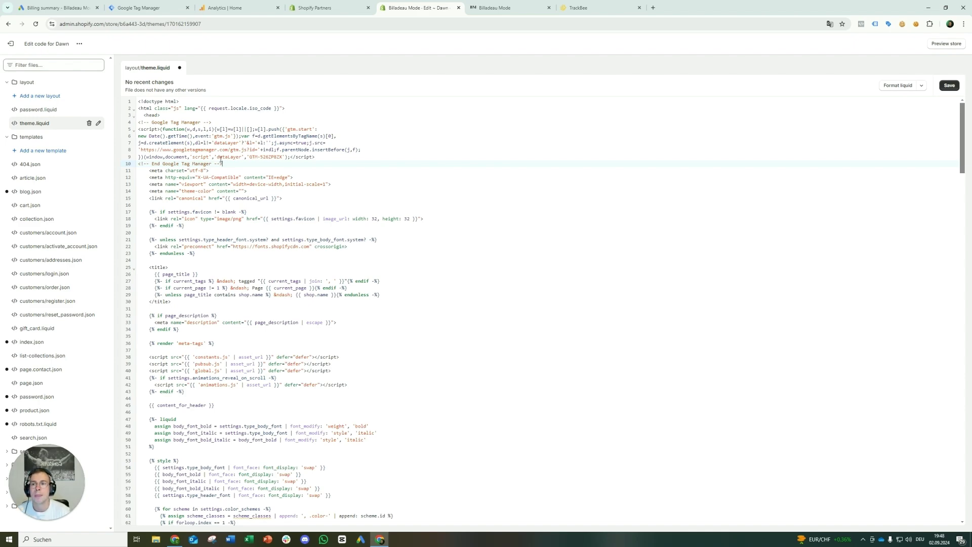
click(12, 45)
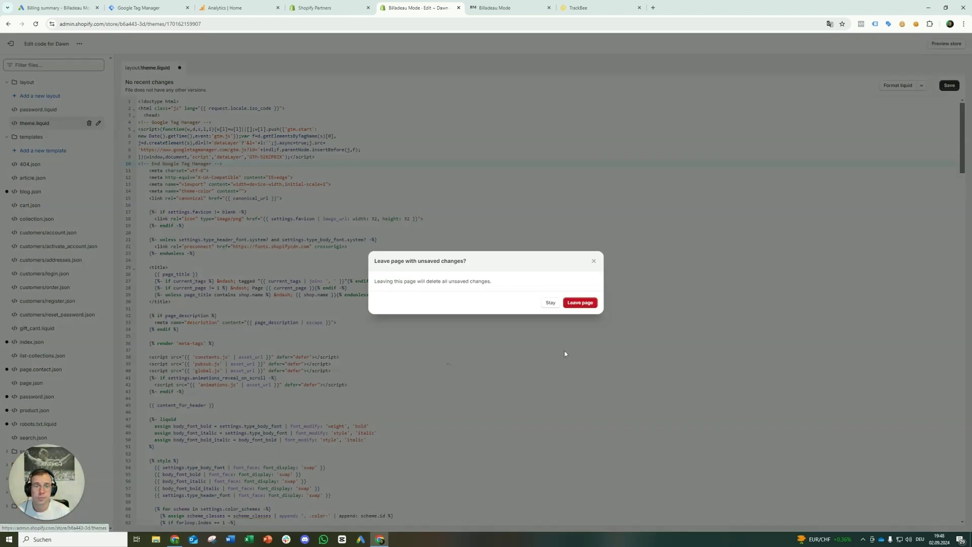
click(581, 303)
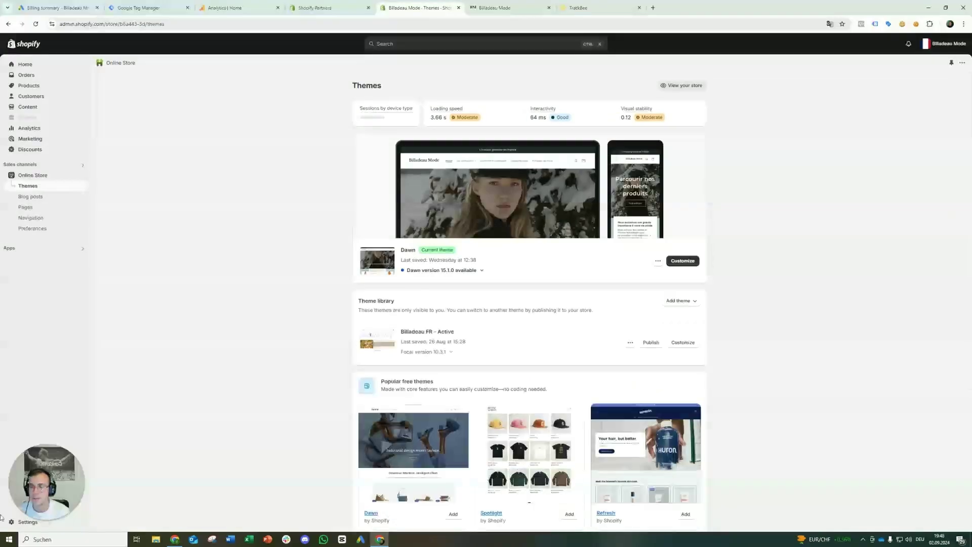
Step: Examine the order status page additional scripts section in the store's checkout settings and its deadline for deprecated scripts
click(31, 521)
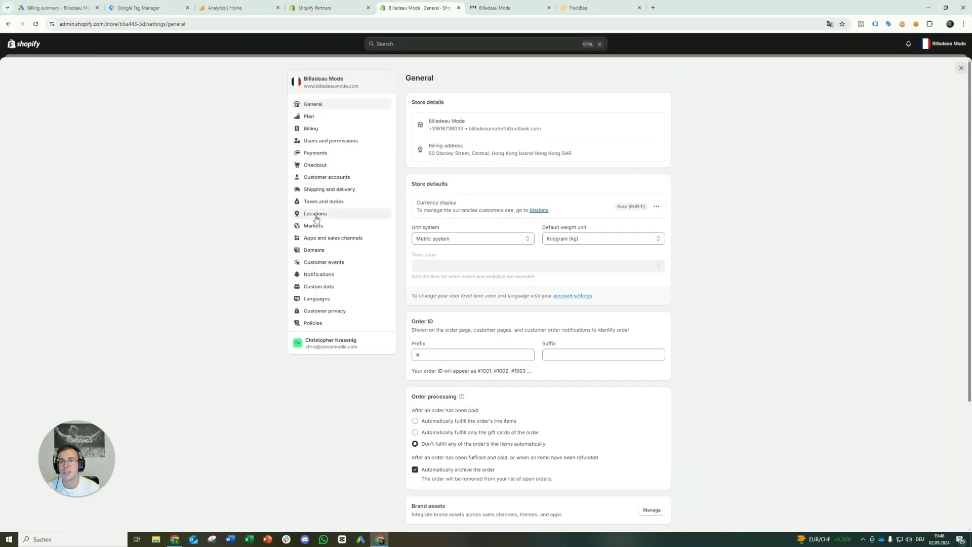
click(319, 167)
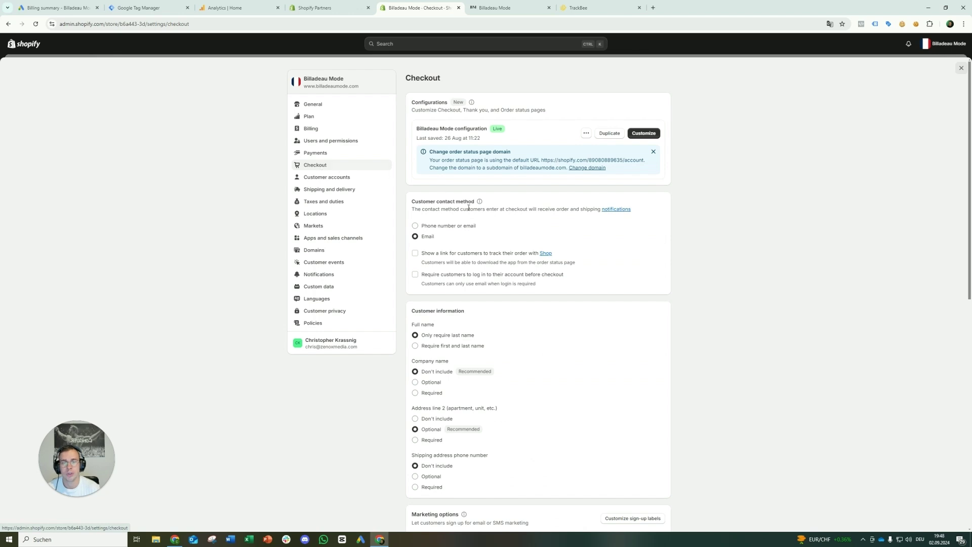
scroll(468, 208, down, 9)
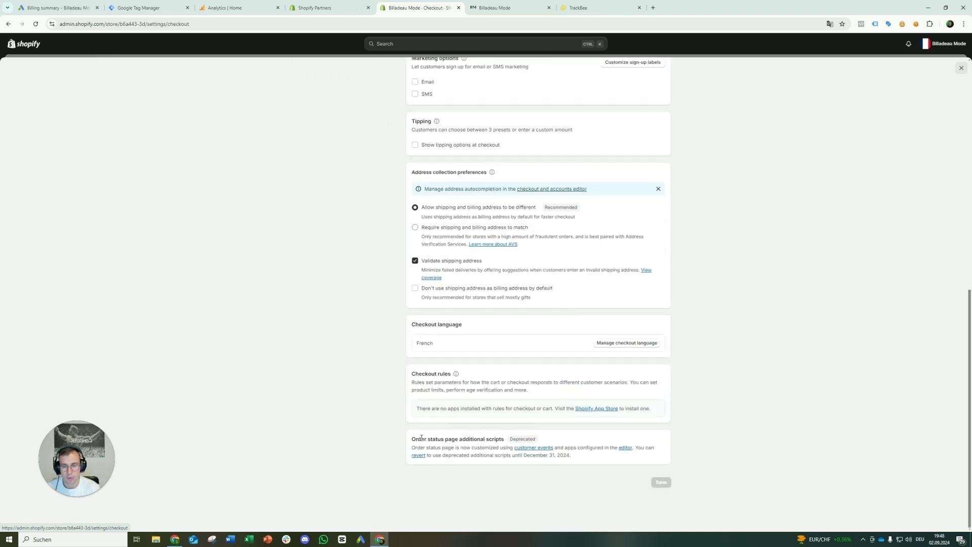
drag(416, 439, 437, 439)
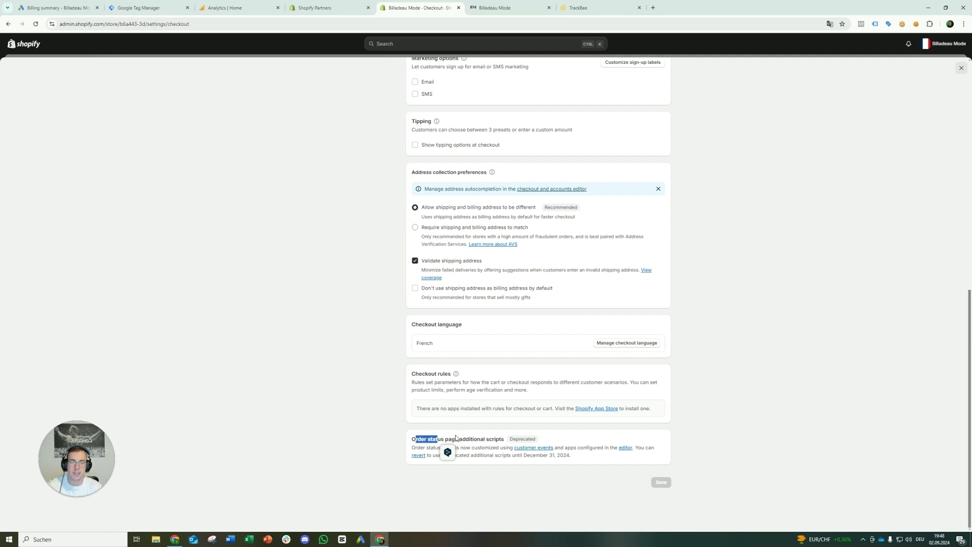
click(489, 475)
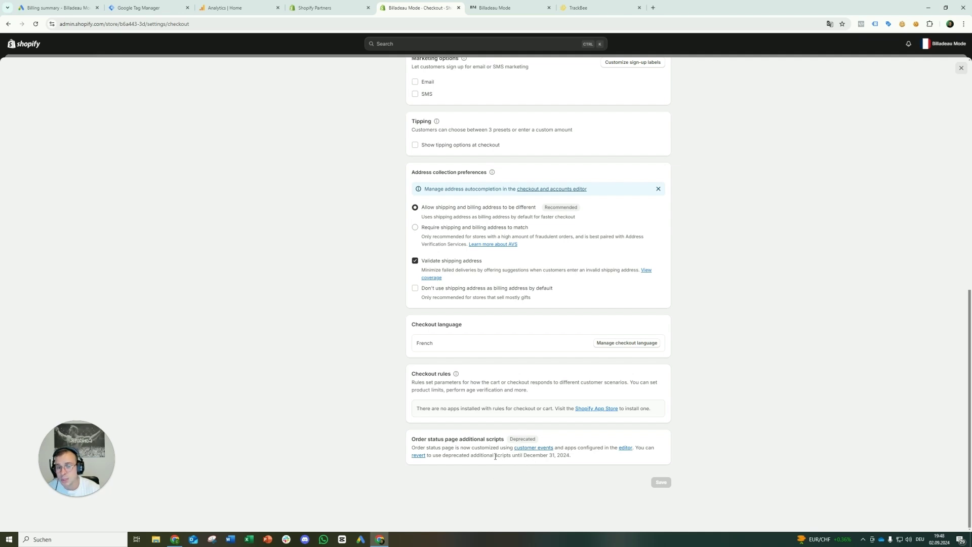
drag(496, 457, 568, 457)
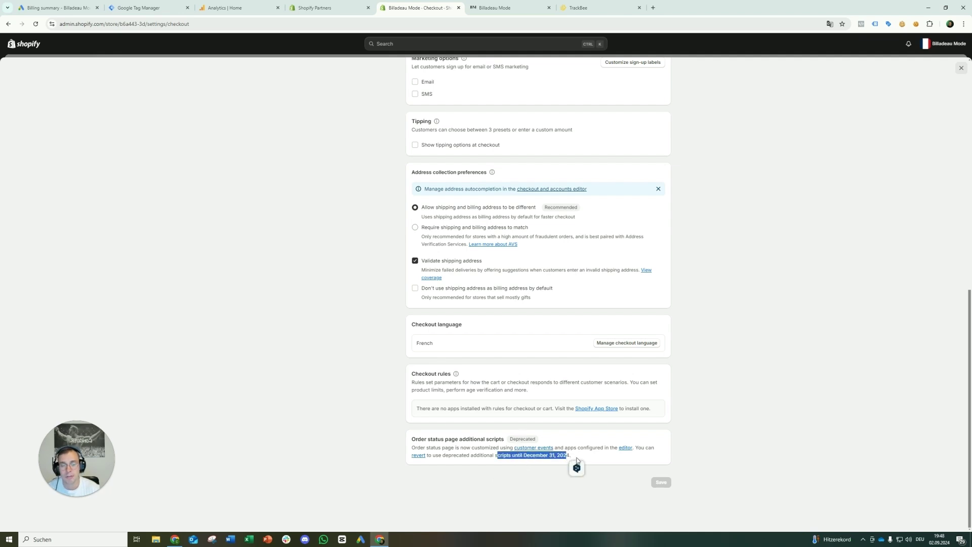
click(578, 458)
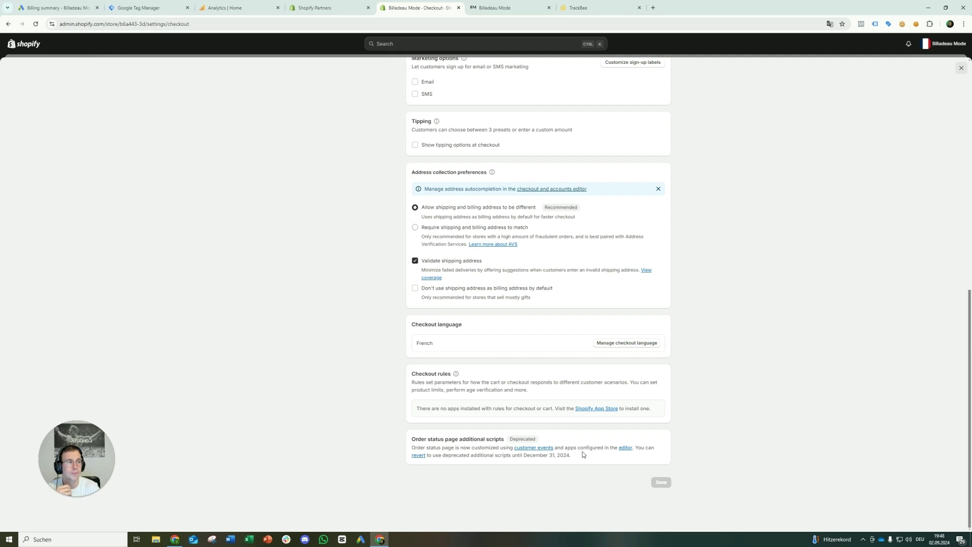
click(963, 69)
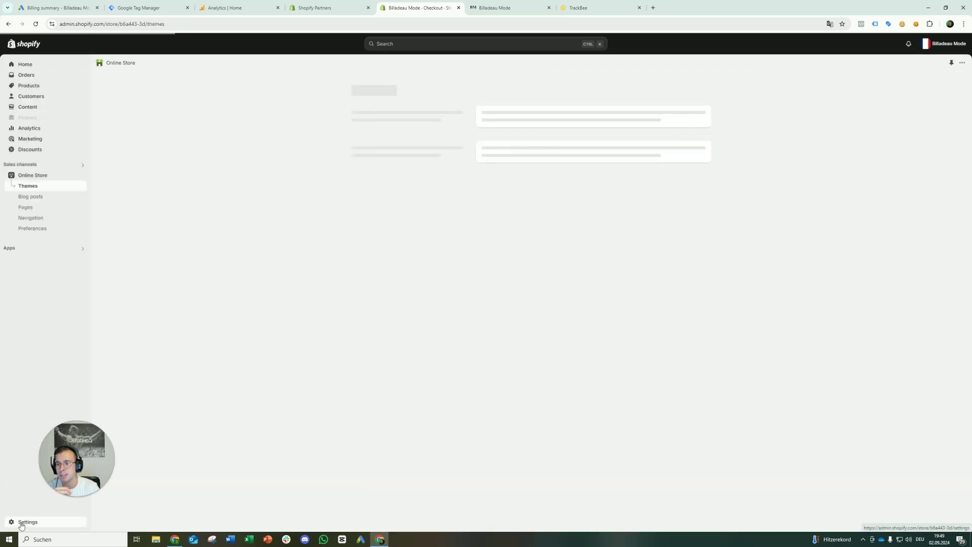
Step: Add a custom pixel named GTM in the store's customer events settings
click(21, 522)
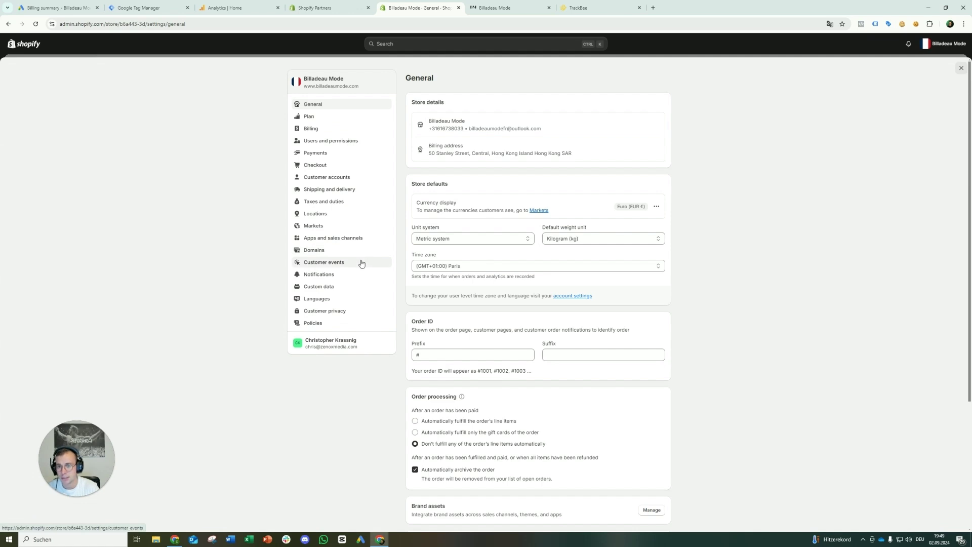
click(360, 263)
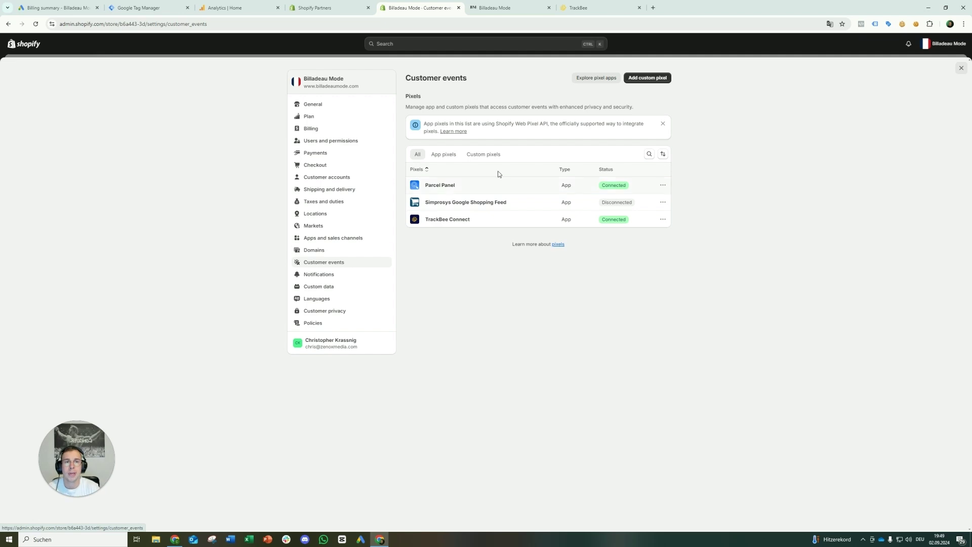
click(661, 80)
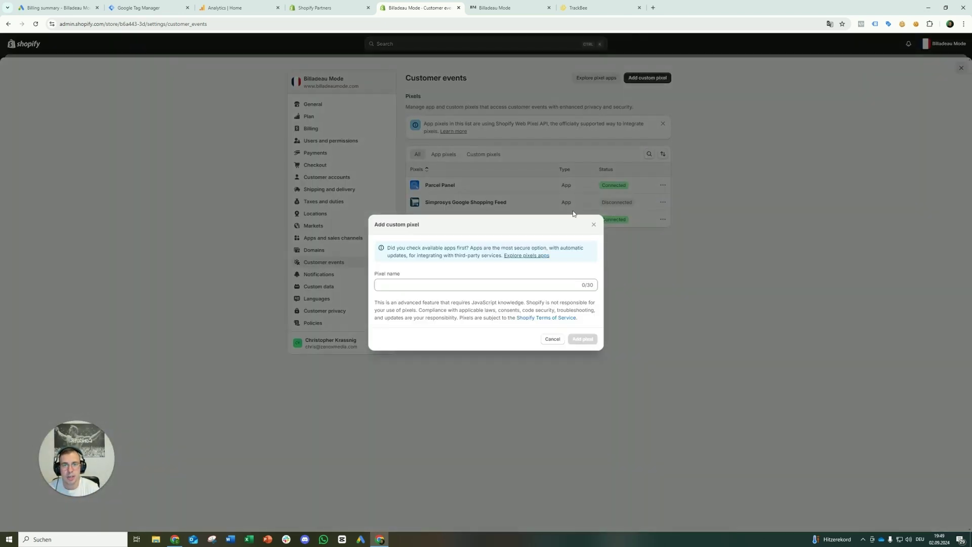
click(520, 282)
text(GTM)
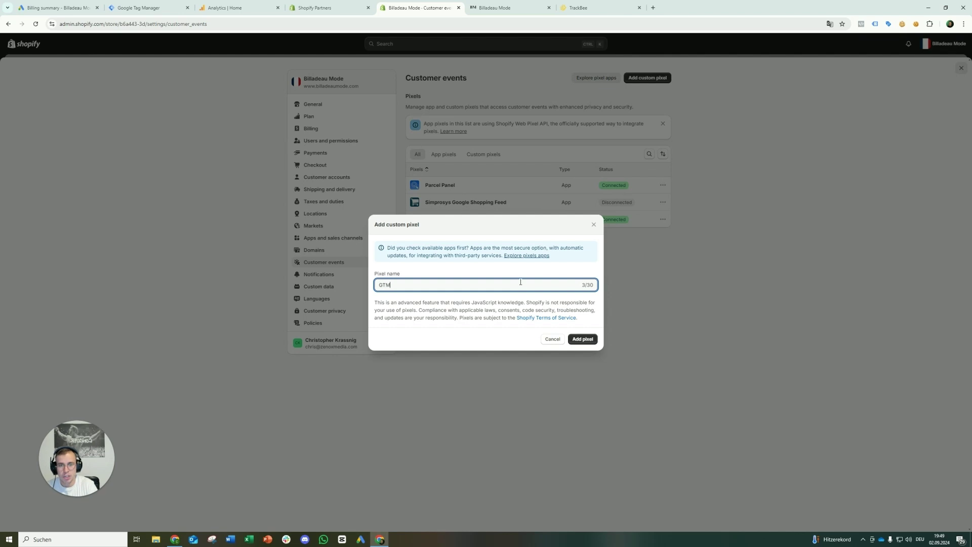
click(577, 338)
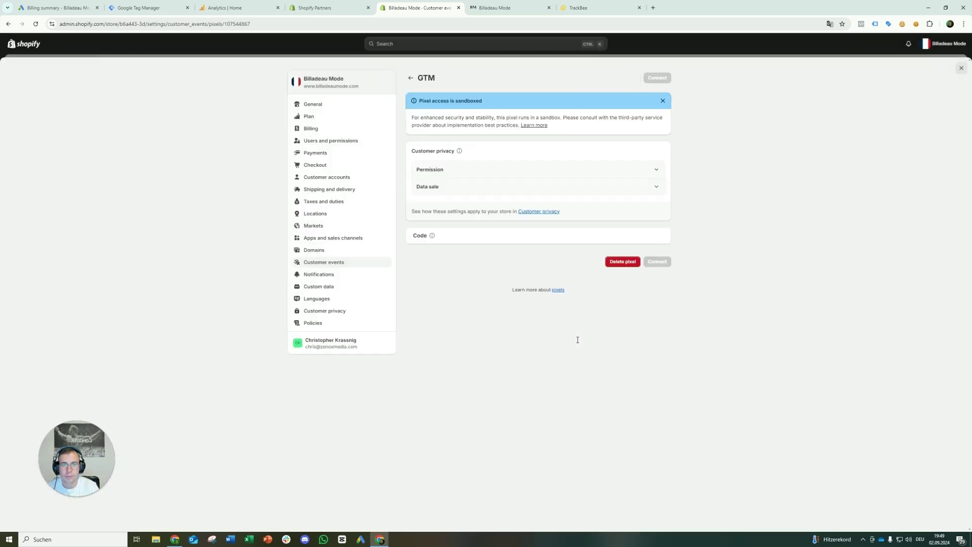
Step: Replace the GTM pixel's default code with the copied snippet, and set permission to Not required and data sale to Data collected does not qualify as data sale
key(ctrl+a)
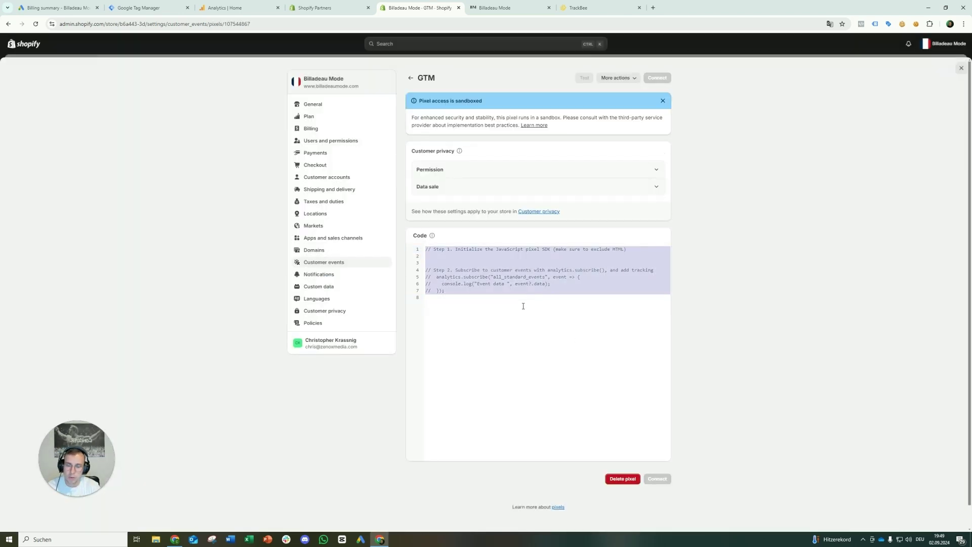
key(ctrl+v)
click(481, 169)
click(438, 241)
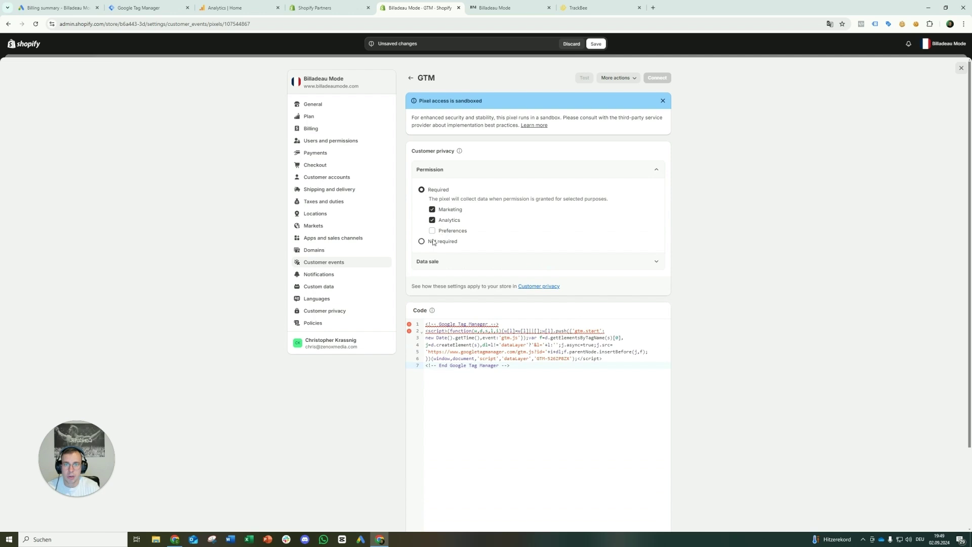
click(450, 228)
click(436, 277)
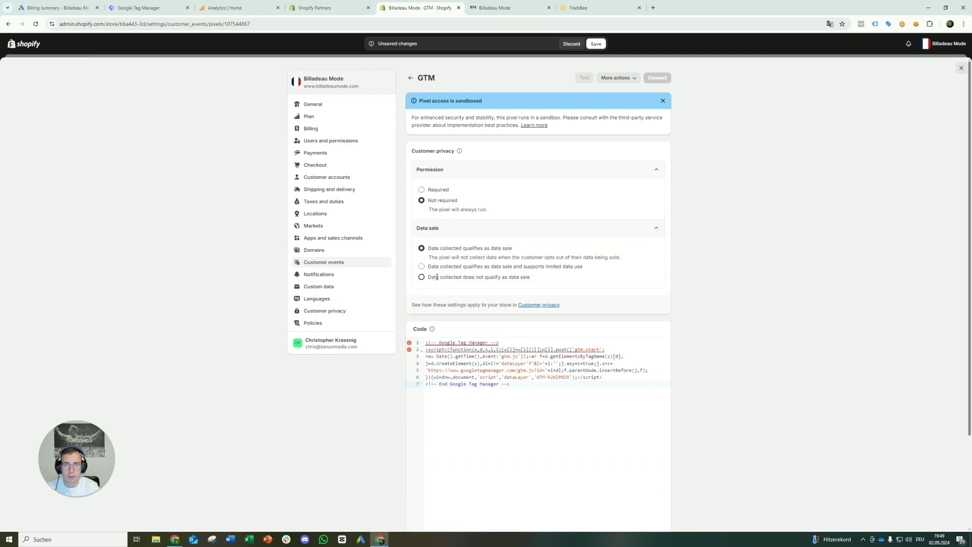
Step: Delete the opening and closing Google Tag Manager HTML comment lines from the pixel code
scroll(490, 277, down, 1)
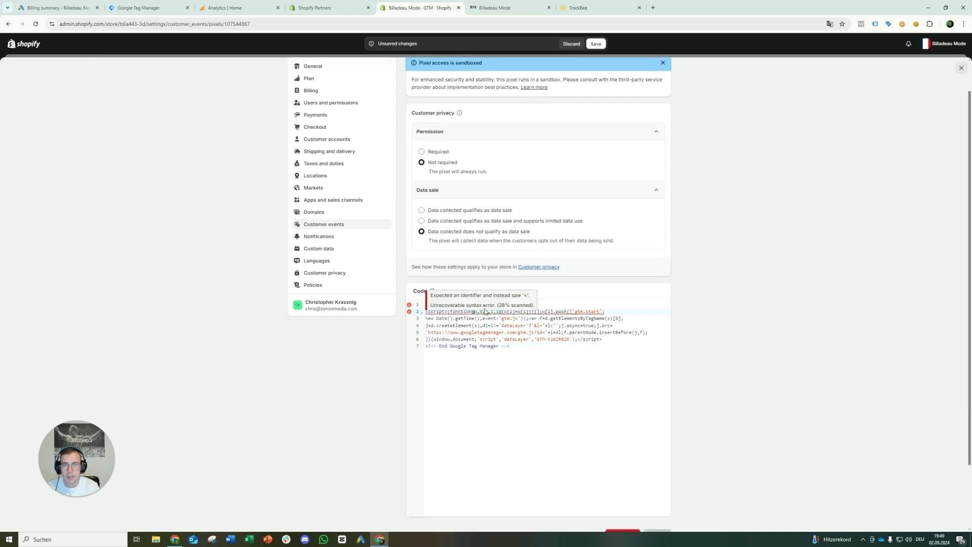
drag(521, 346, 424, 350)
click(468, 380)
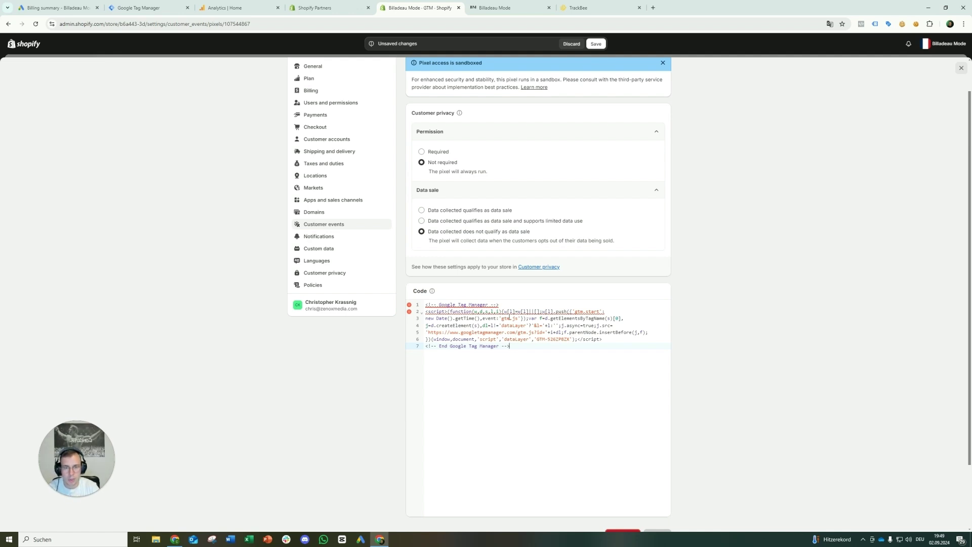
drag(503, 304, 424, 305)
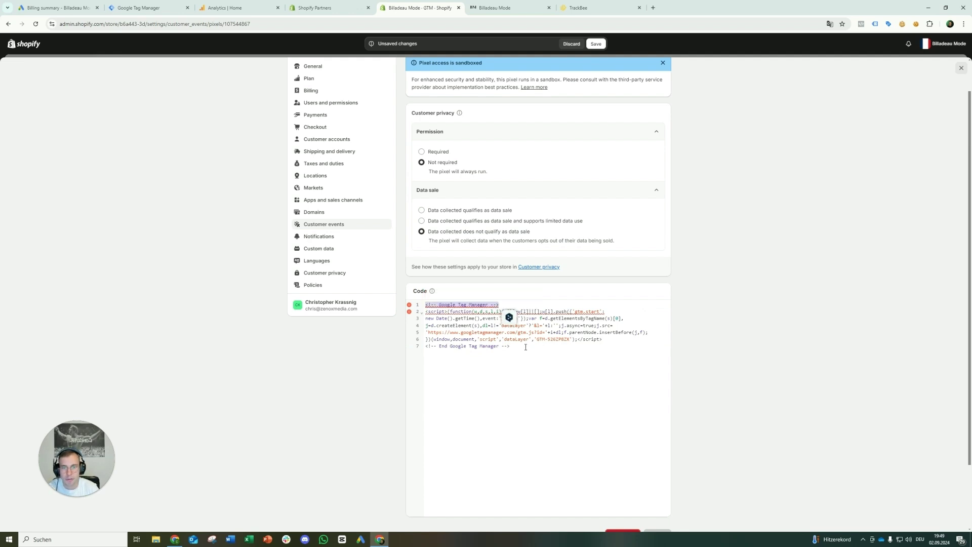
key(BackSpace)
drag(512, 347, 421, 349)
key(BackSpace)
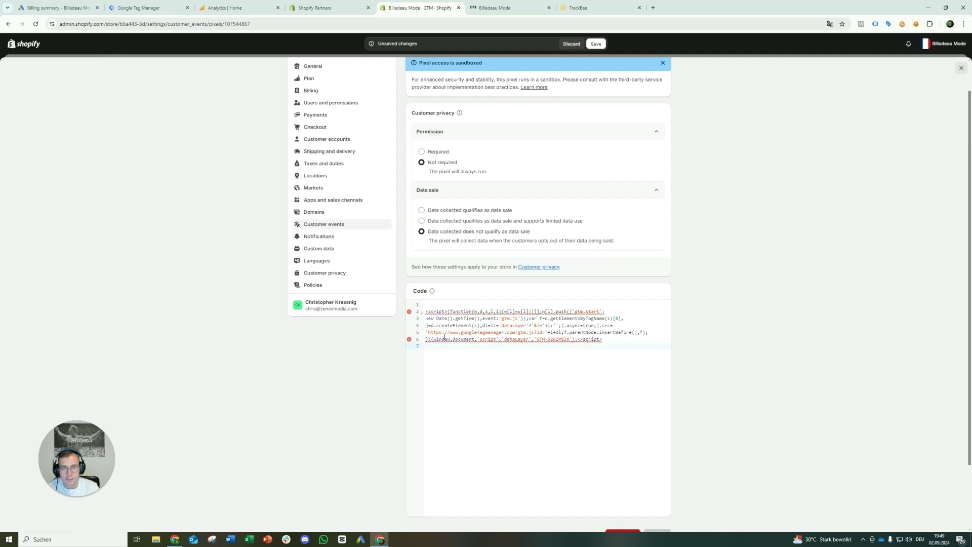
key(BackSpace)
Step: Remove the opening and closing script tags from the pixel code, leaving only the JavaScript function
click(449, 312)
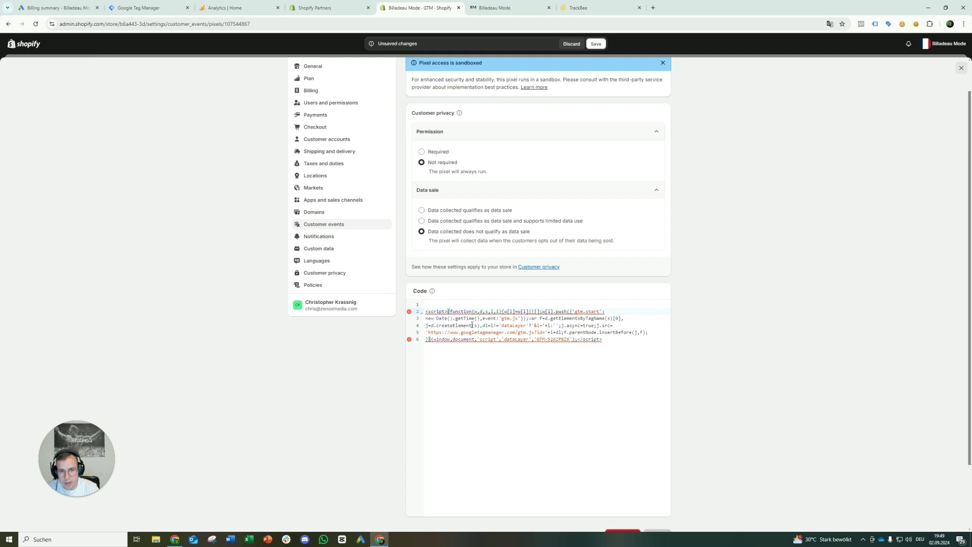
key(BackSpace)
key(BackSpace)
key(BackSpace)
key(BackSpace)
key(BackSpace)
key(BackSpace)
key(BackSpace)
key(BackSpace)
key(BackSpace)
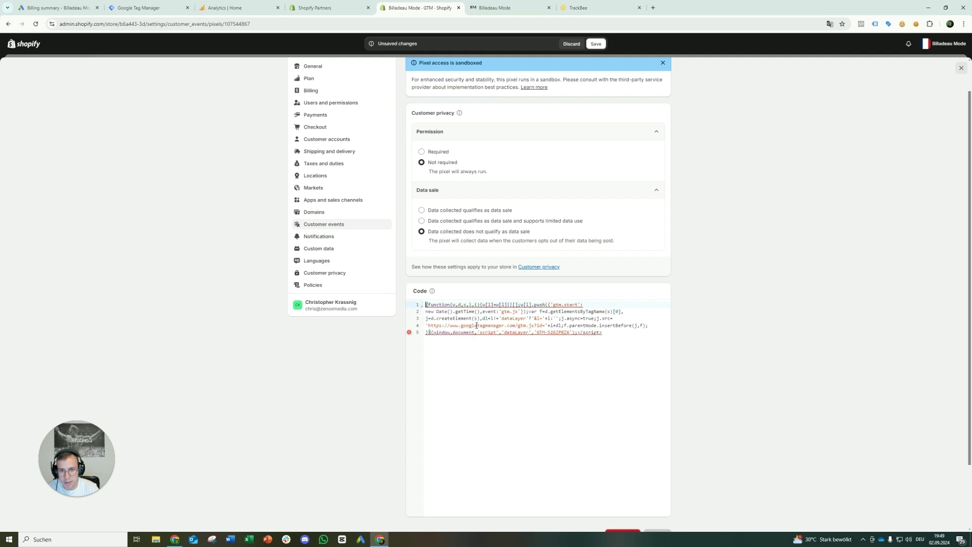
click(608, 338)
key(BackSpace)
key(BackSpace)
key(BackSpace)
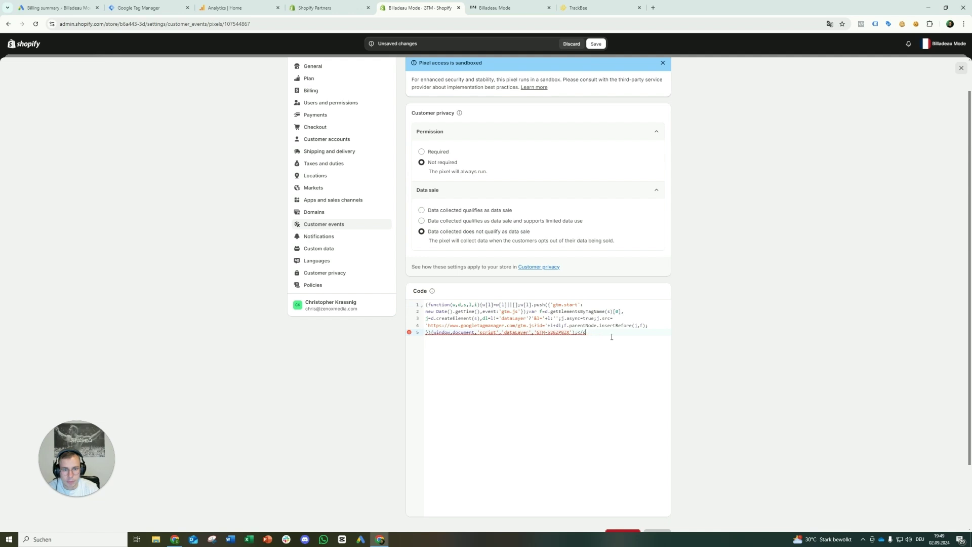
key(BackSpace)
key(BackSpace)
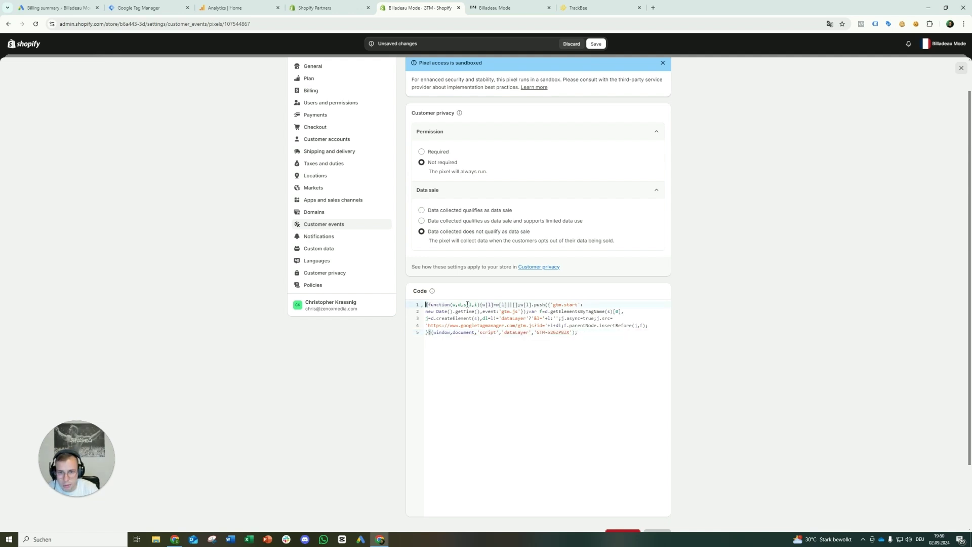
click(597, 330)
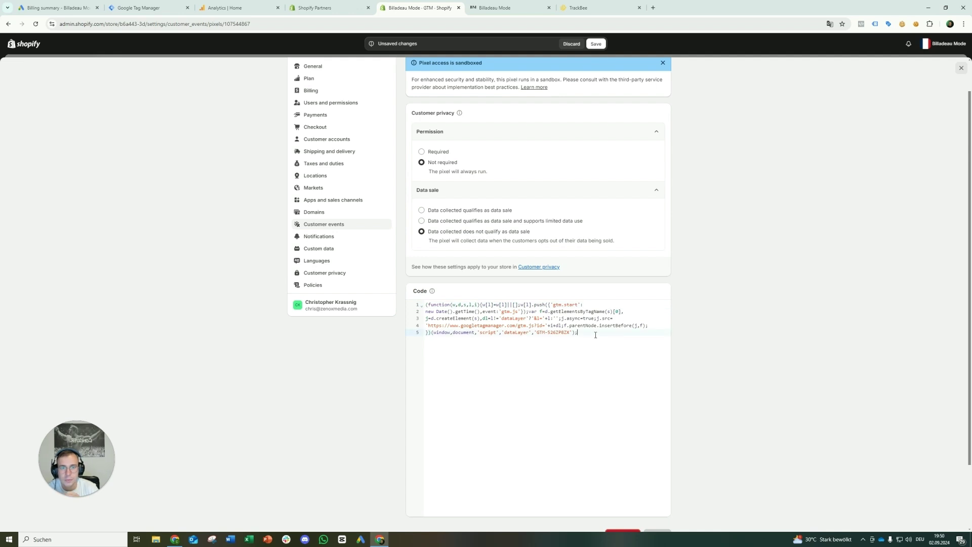
Step: Save the GTM pixel and connect it to the Billadeau Mode store
scroll(598, 333, down, 2)
scroll(599, 336, up, 3)
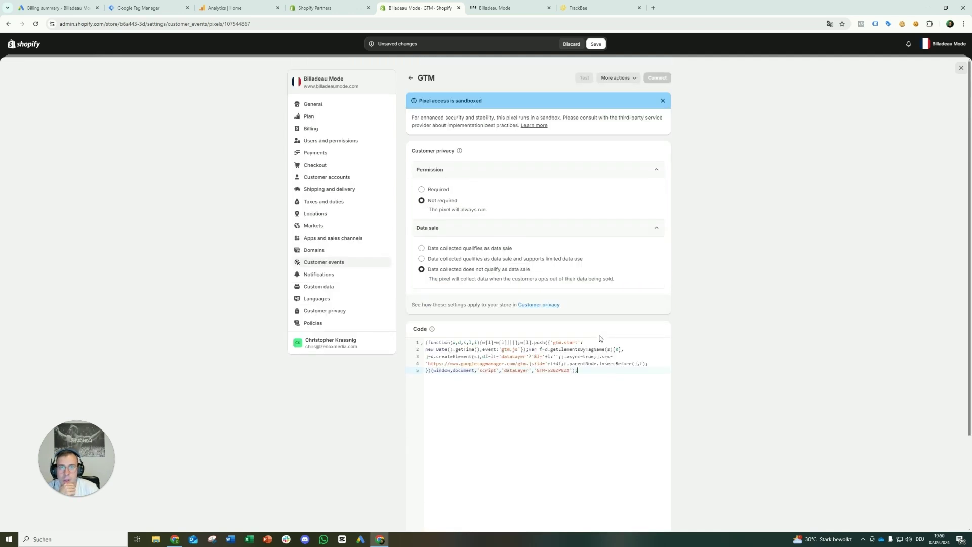
click(597, 45)
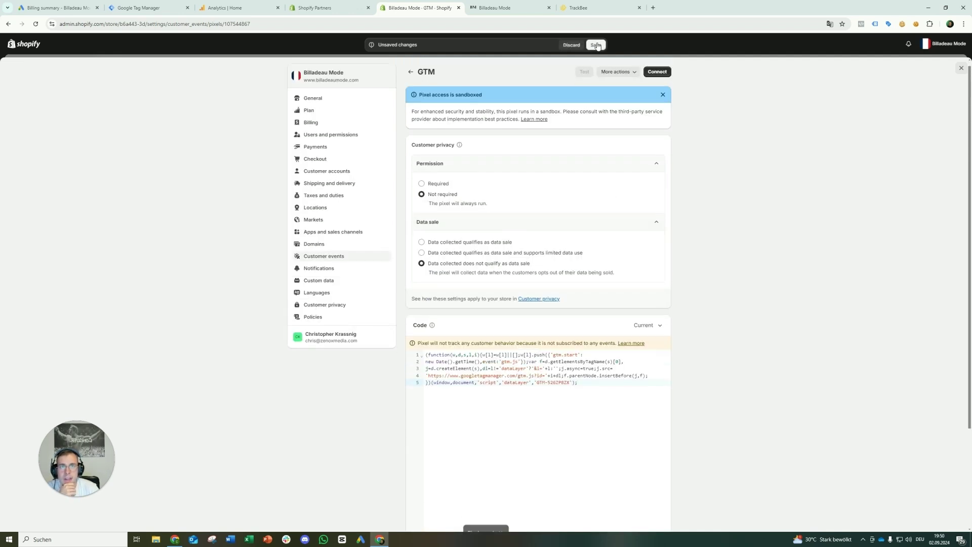
click(654, 73)
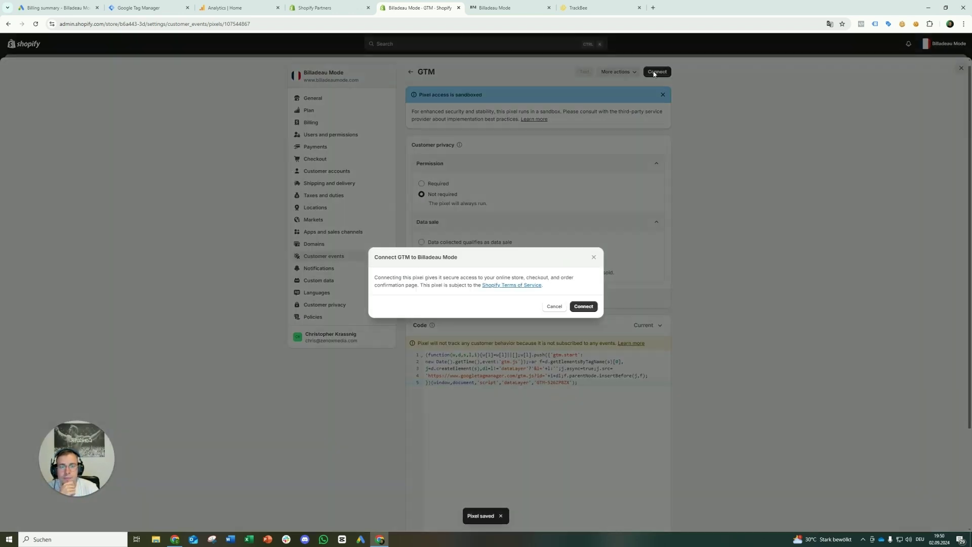
click(585, 307)
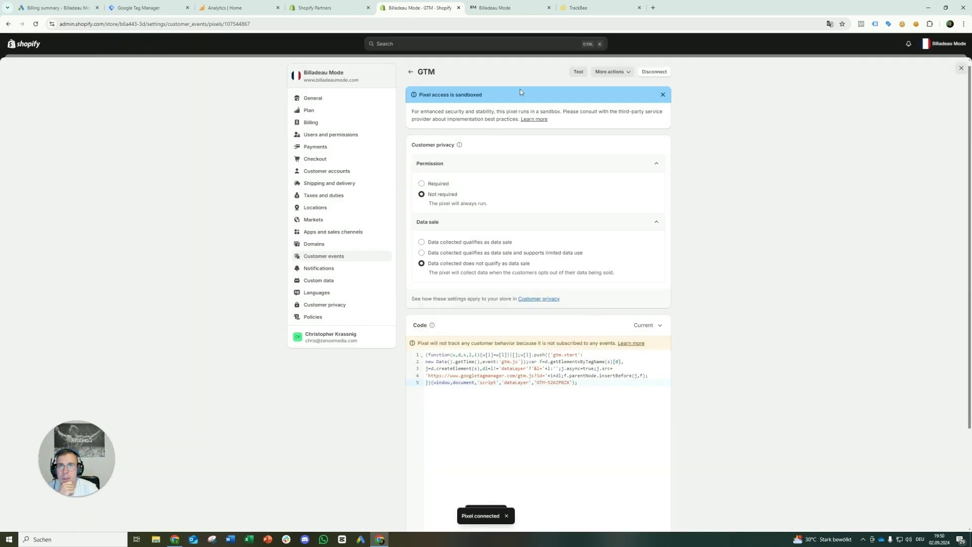
Step: Reload the Billadeau Mode storefront and check it for Google tags with Tag Assistant Legacy
click(526, 8)
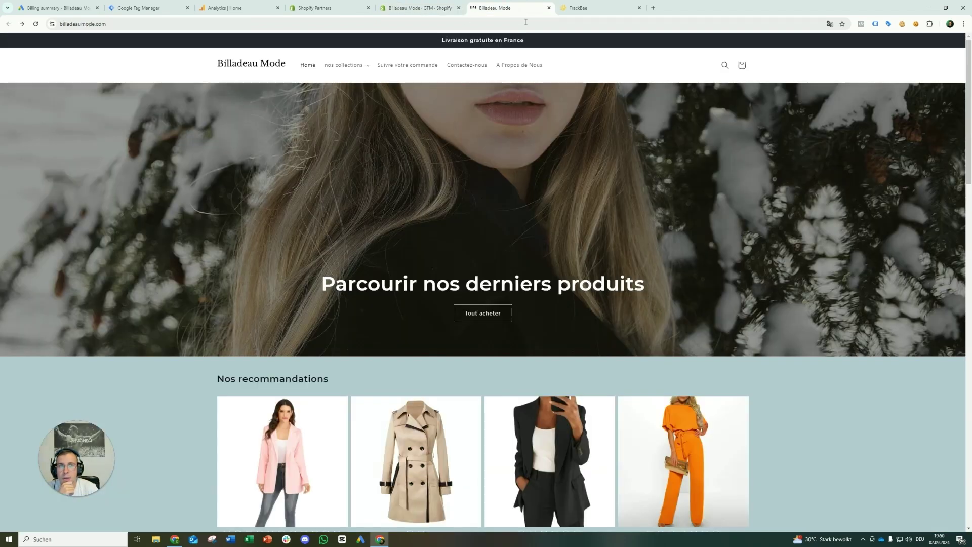
click(875, 24)
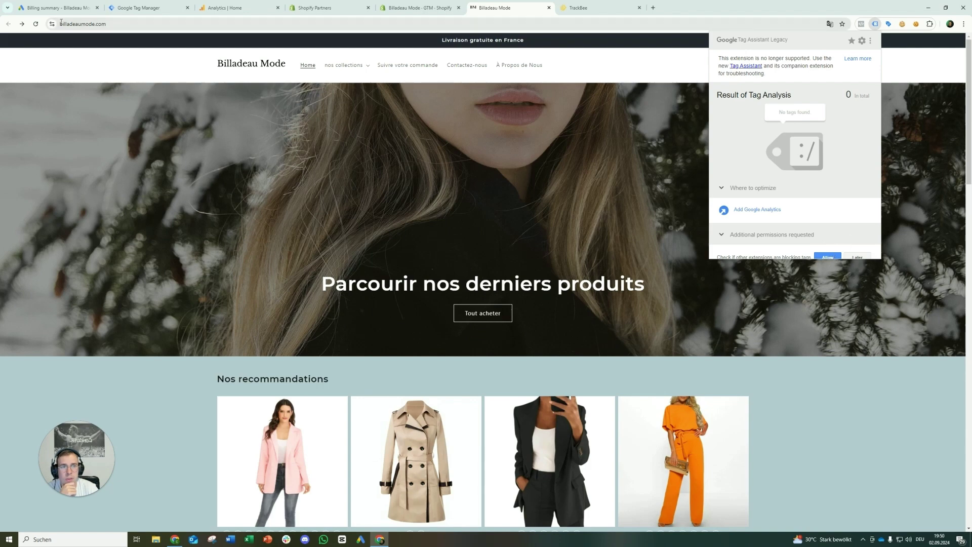
click(35, 24)
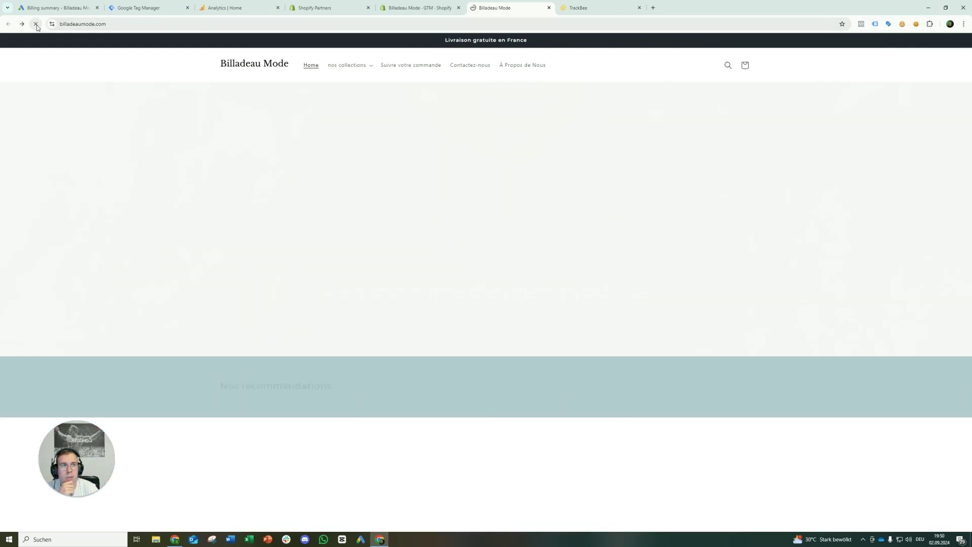
click(875, 23)
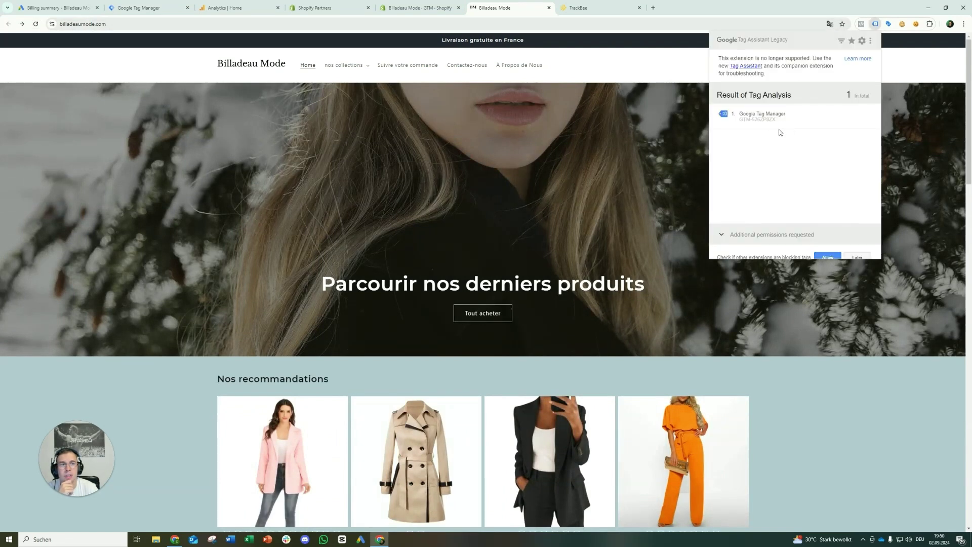
Step: Return to the GTM pixel in the Shopify admin, review its settings and code, and leave the store settings
click(156, 6)
click(321, 7)
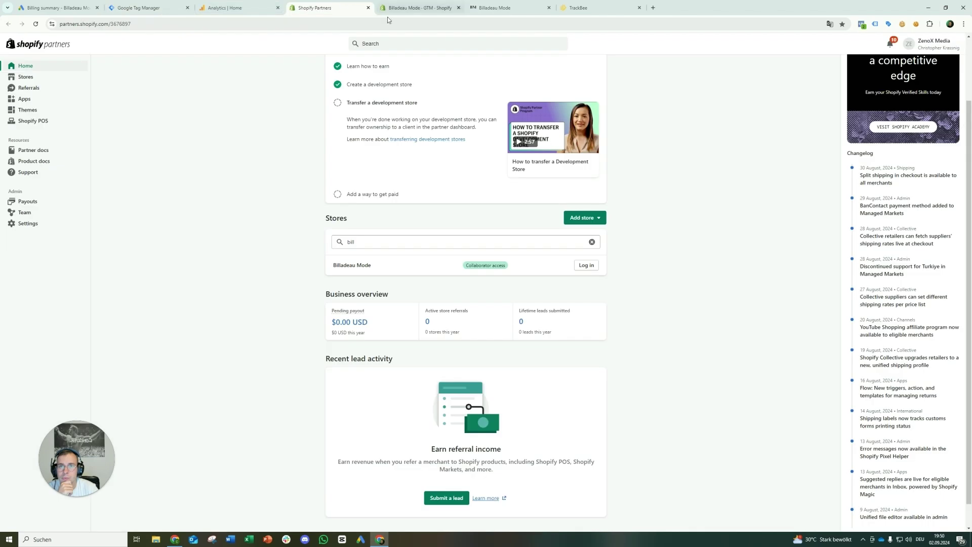
click(396, 9)
scroll(409, 299, down, 1)
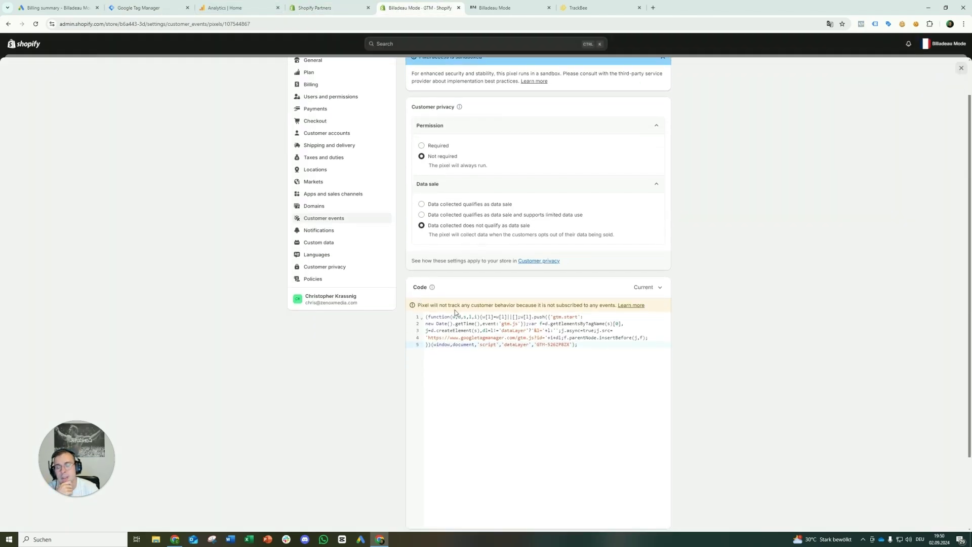
scroll(456, 310, down, 2)
scroll(551, 325, up, 3)
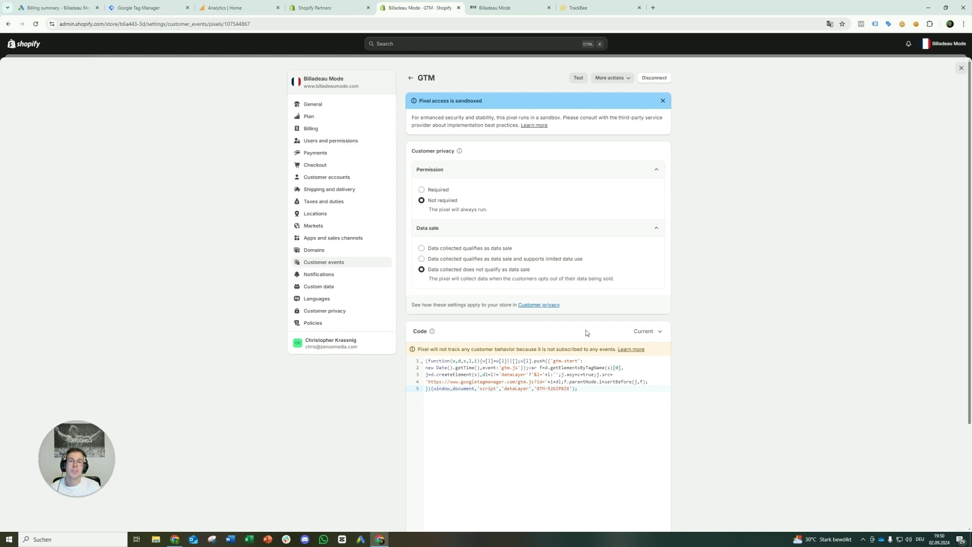
click(410, 78)
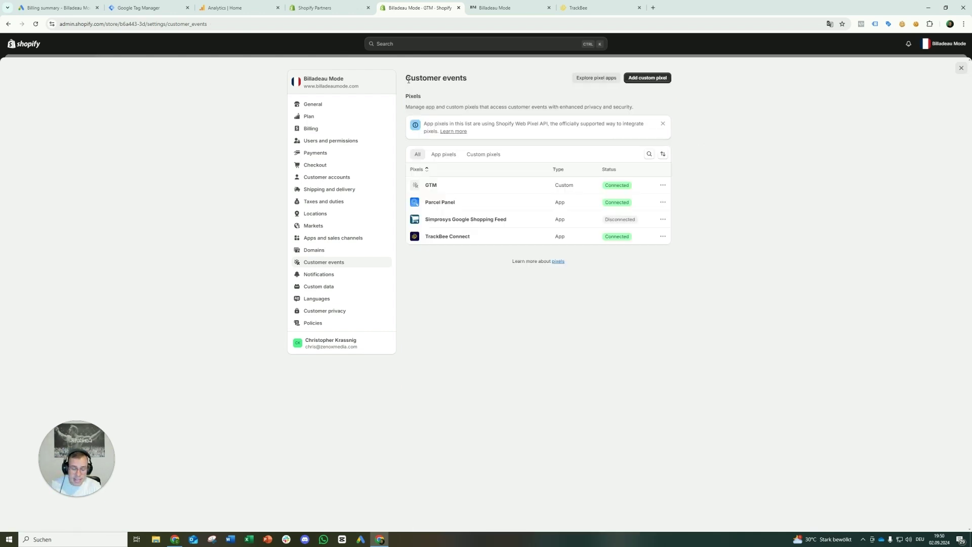
click(962, 68)
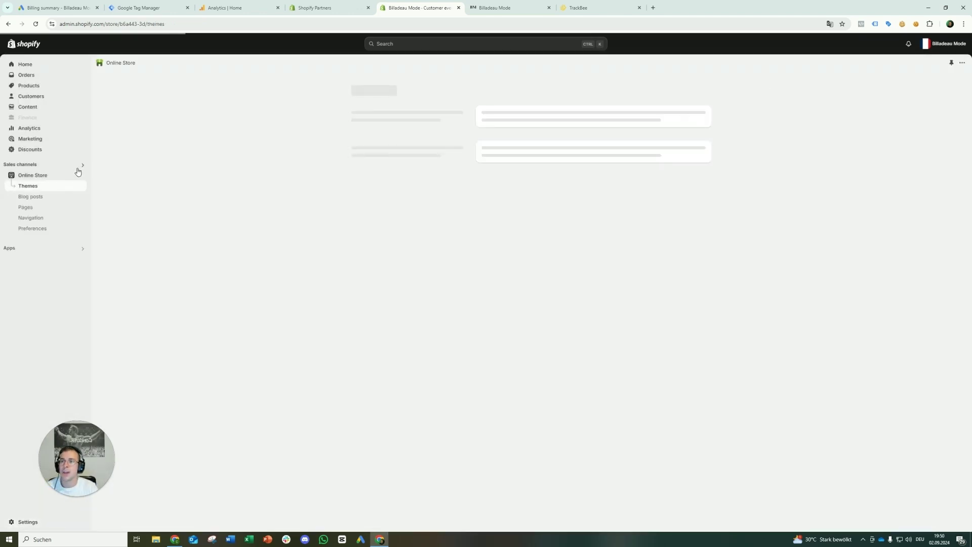
Step: Install the recommended Google & YouTube sales channel on the store and pin it to the navigation
click(74, 171)
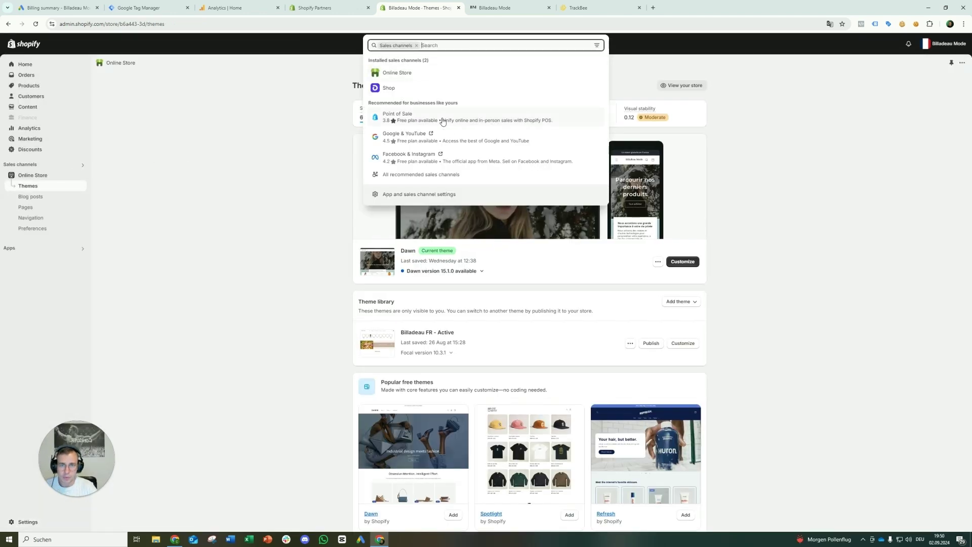
click(496, 141)
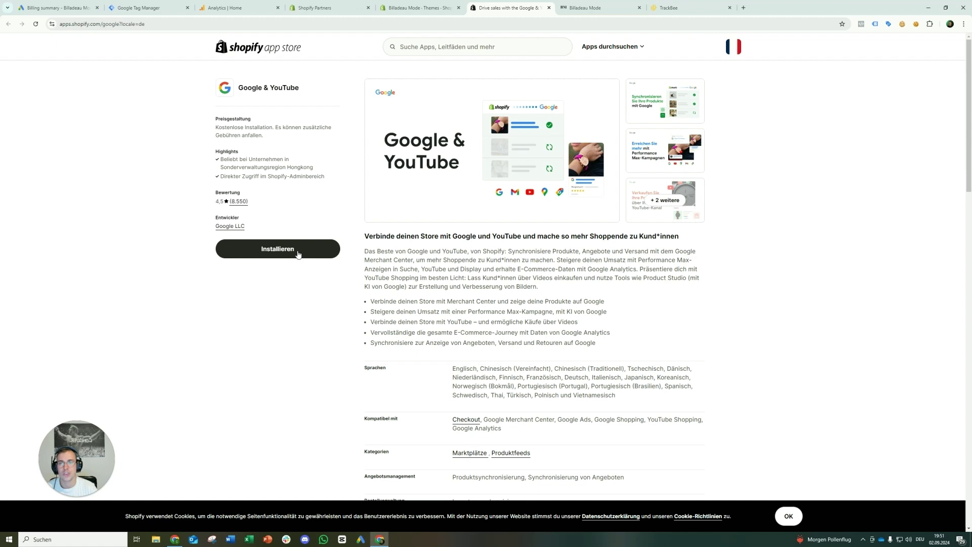
click(298, 255)
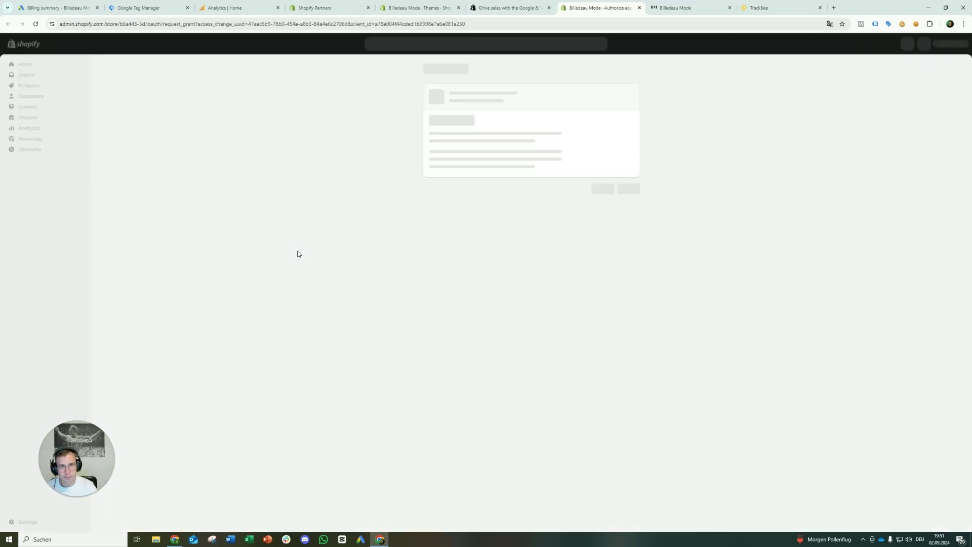
click(636, 219)
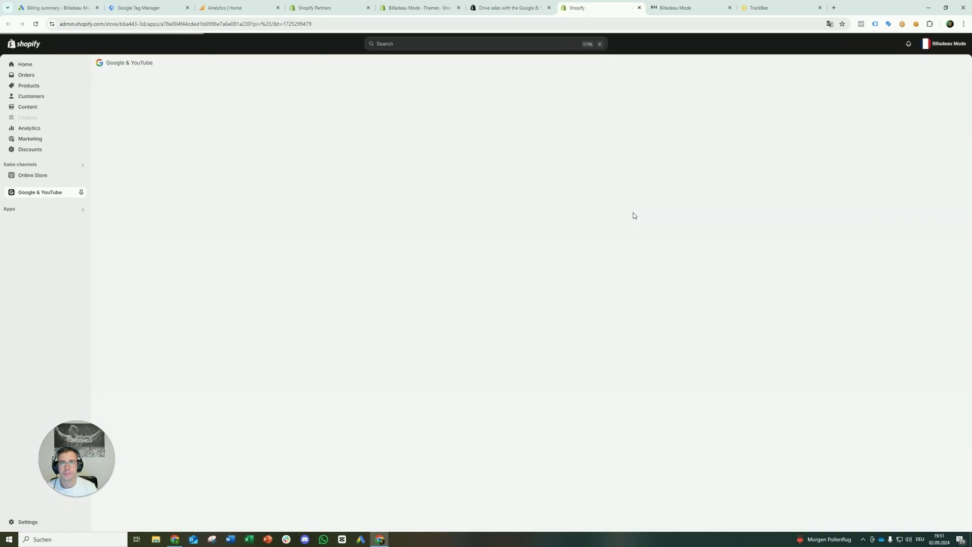
click(81, 194)
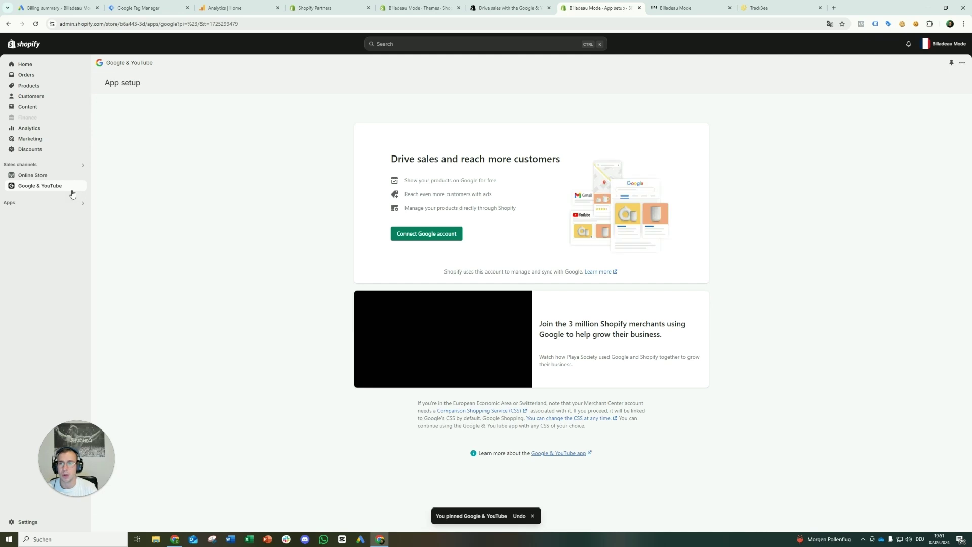
Step: Connect the agency's Google account to the Google & YouTube app and review the Google Ads conversion measurement and Google Analytics 4 setup options
click(438, 238)
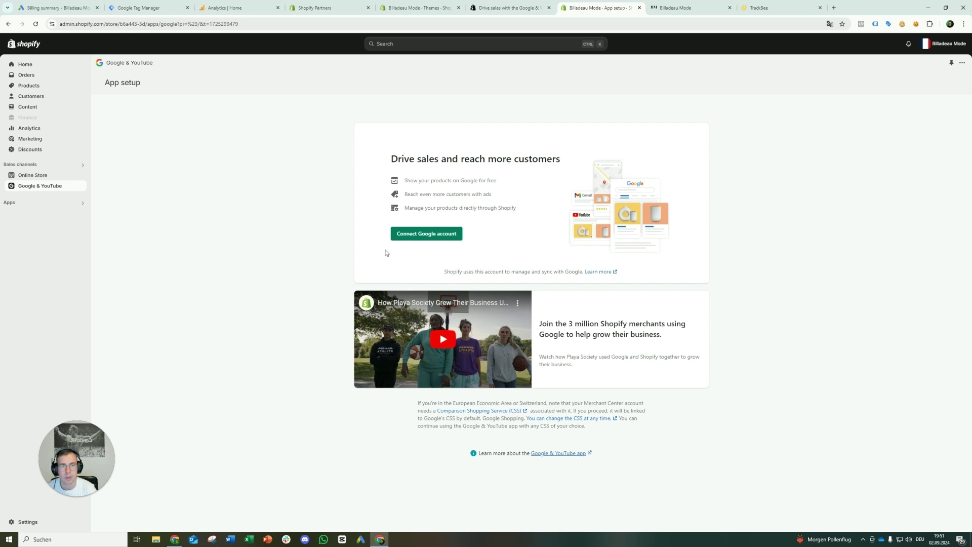
click(424, 237)
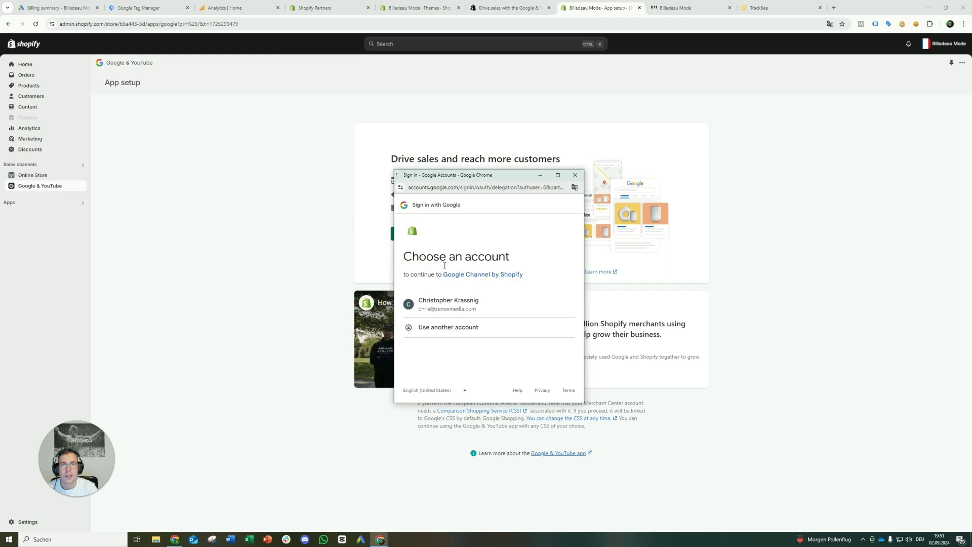
click(474, 305)
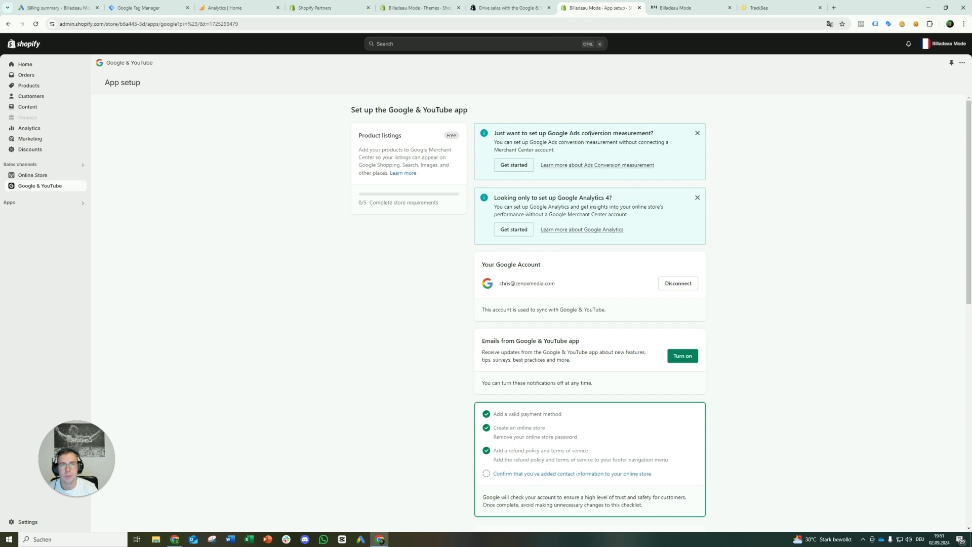
drag(549, 133, 654, 133)
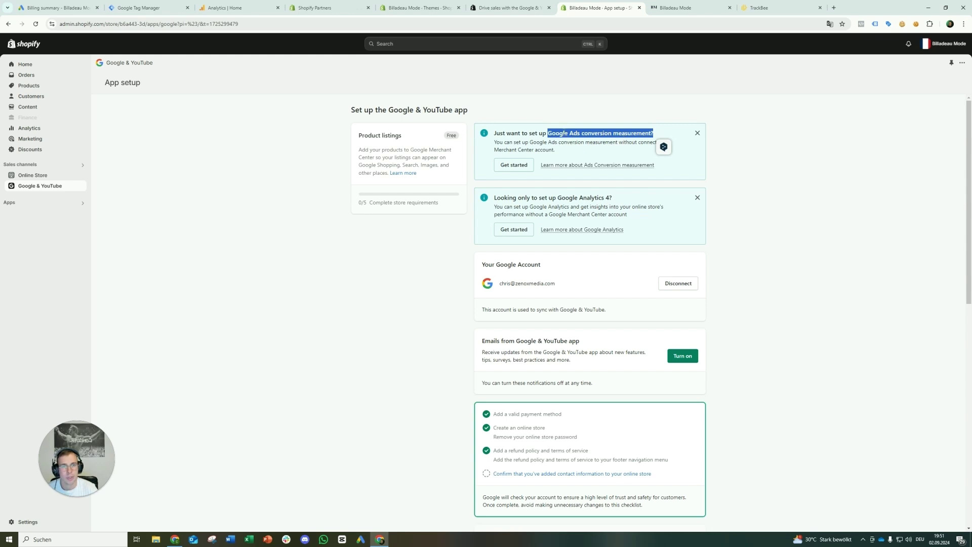
drag(561, 198, 614, 199)
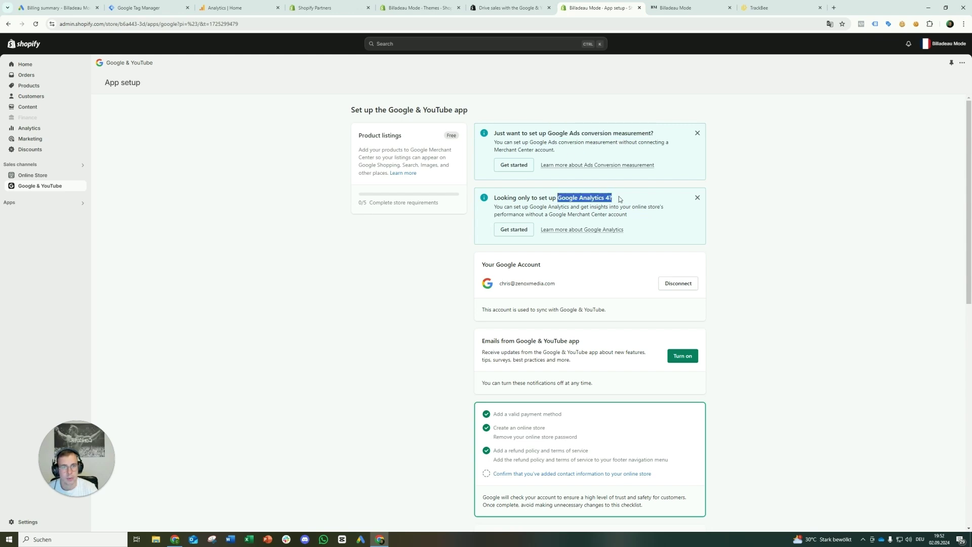
Step: Set up Google Ads conversion measurement by connecting the Billadeau Mode Google Ads account and completing the setup
click(549, 134)
drag(554, 135, 660, 136)
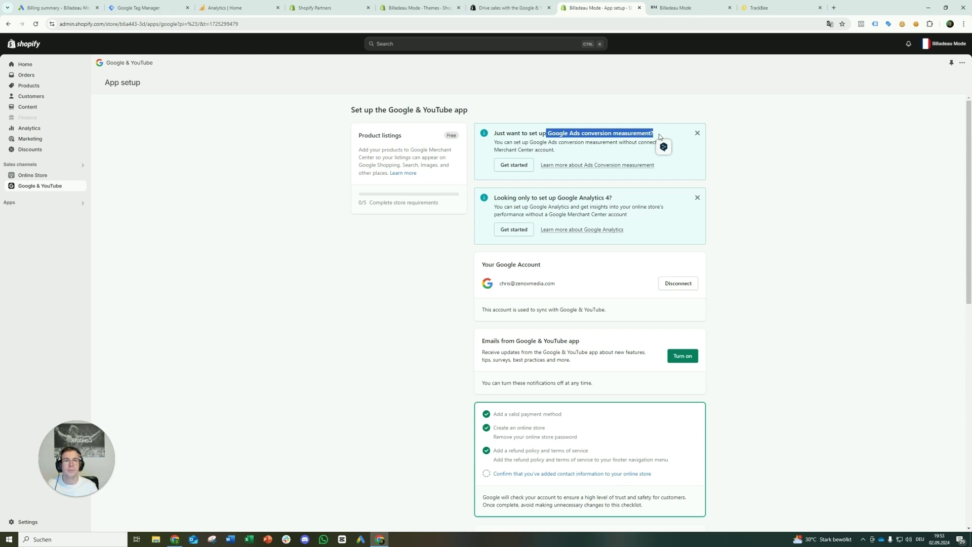
click(514, 165)
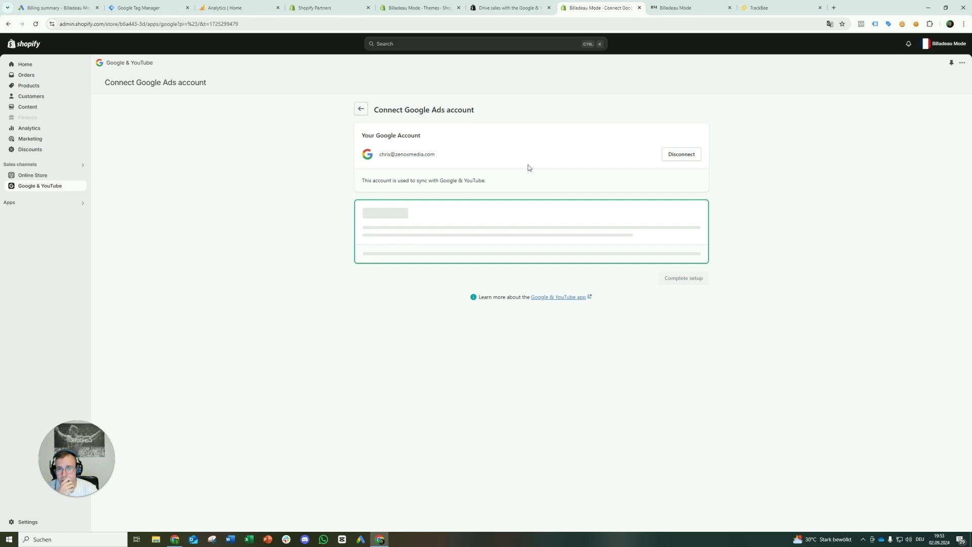
click(505, 227)
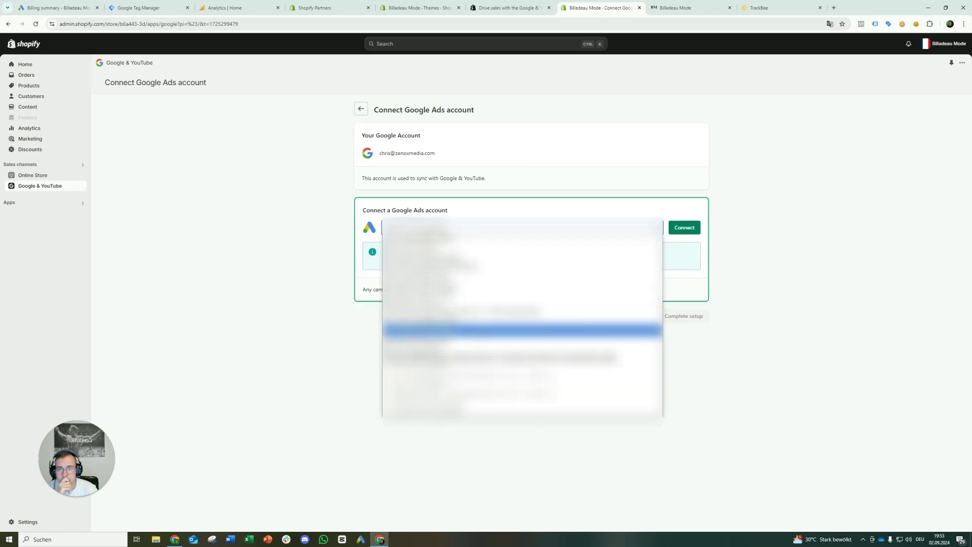
click(521, 316)
click(680, 229)
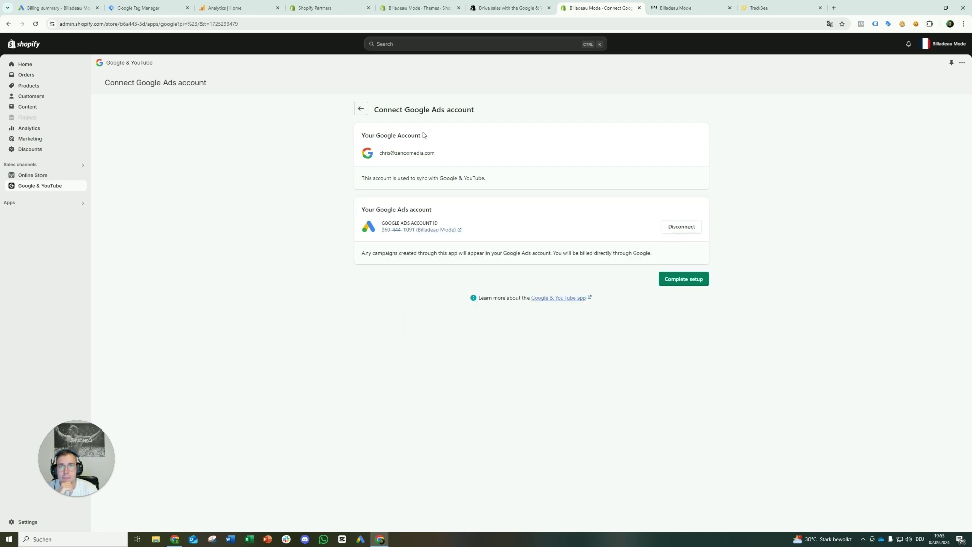
click(700, 282)
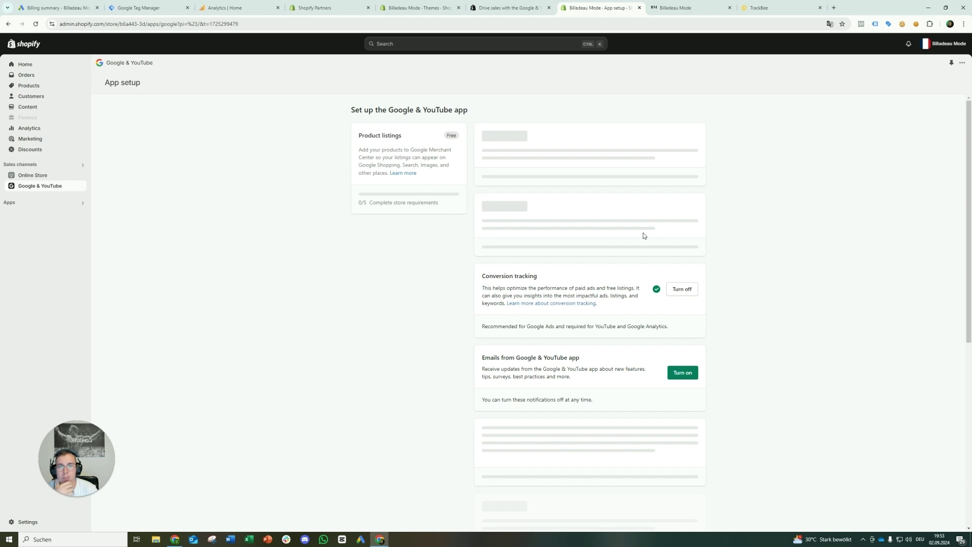
scroll(596, 280, down, 2)
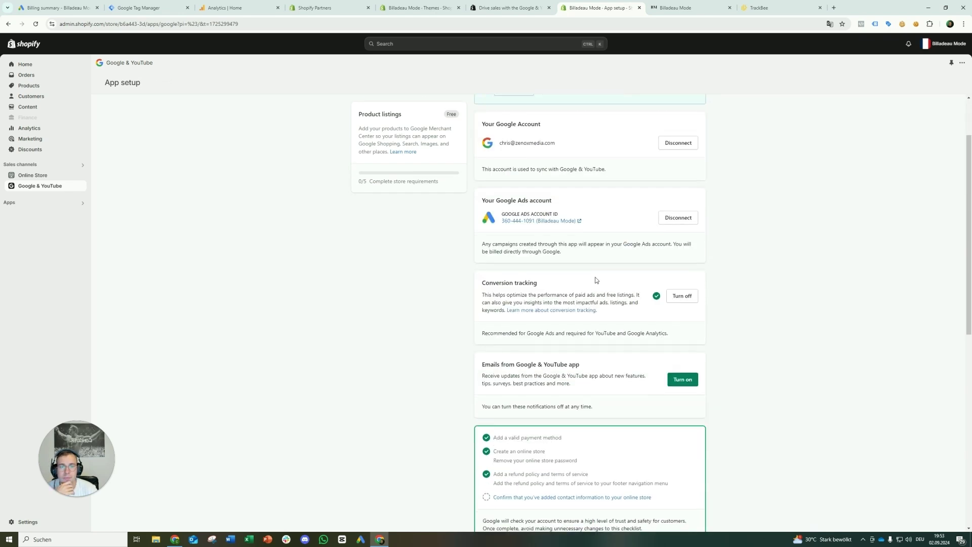
scroll(608, 293, up, 2)
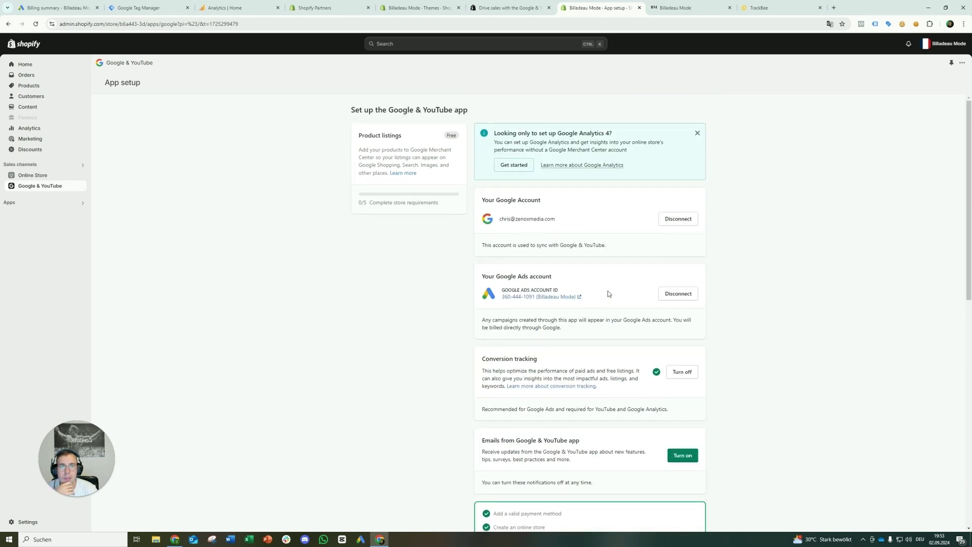
click(525, 172)
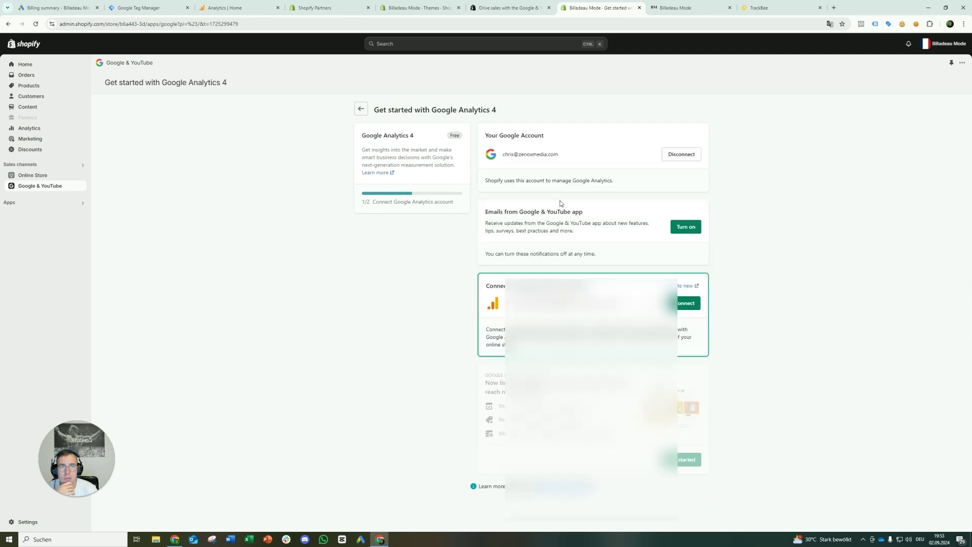
click(582, 303)
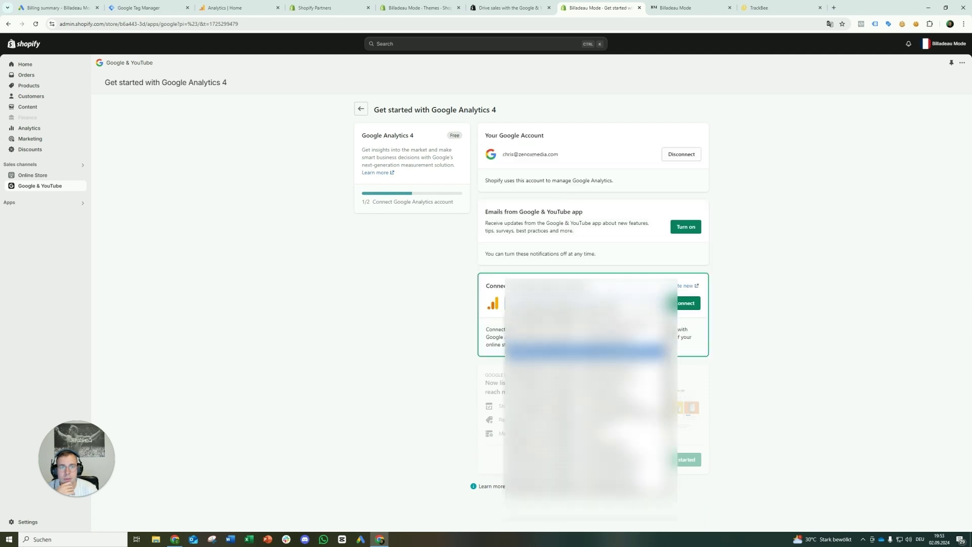
scroll(587, 351, down, 3)
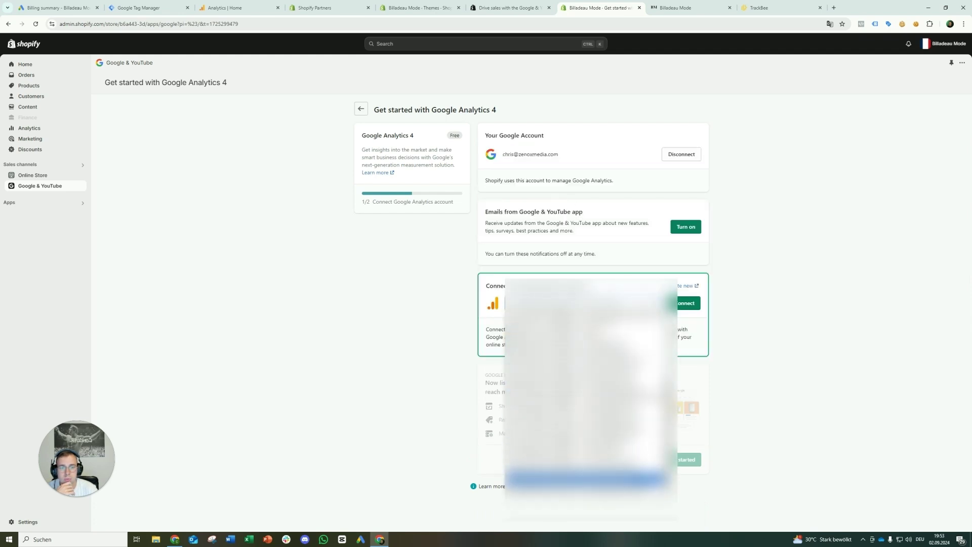
click(587, 492)
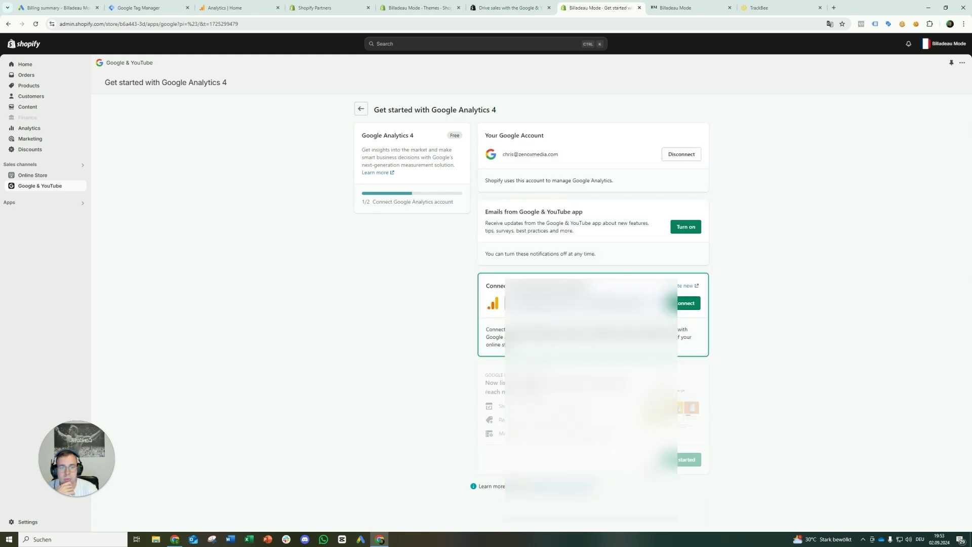
click(684, 304)
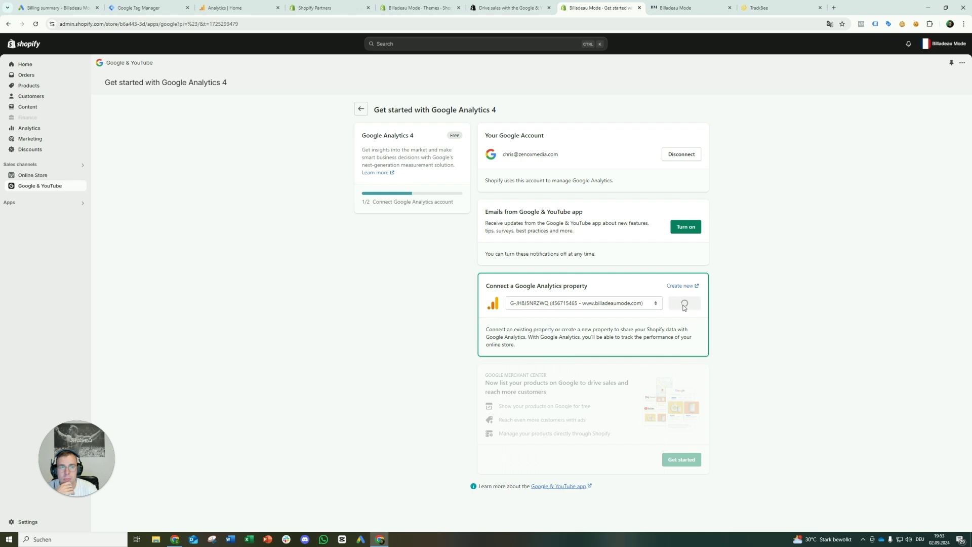
click(361, 110)
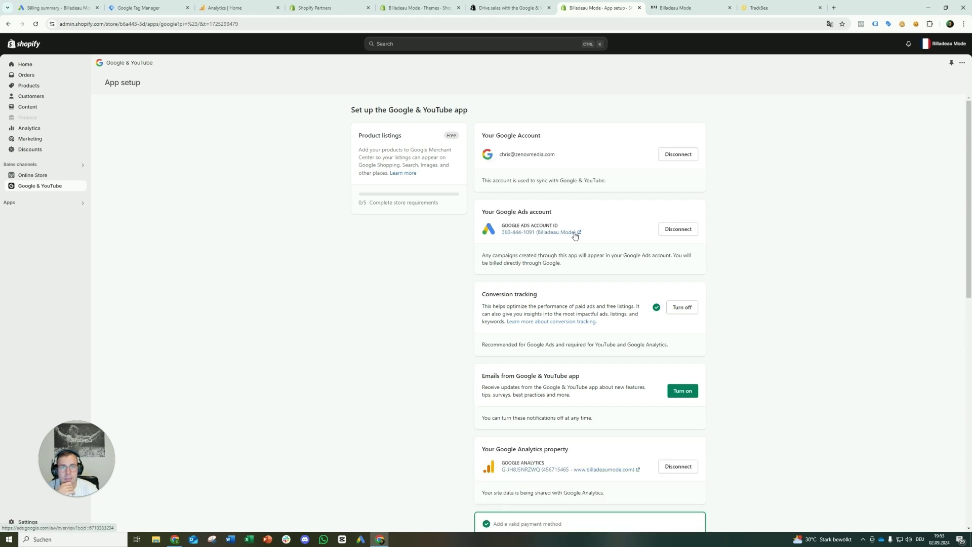
Step: Review the connected Google accounts, store requirements checklist, Merchant Center, phone verification, product feed and terms sections of the app setup
scroll(575, 236, down, 1)
scroll(575, 236, up, 1)
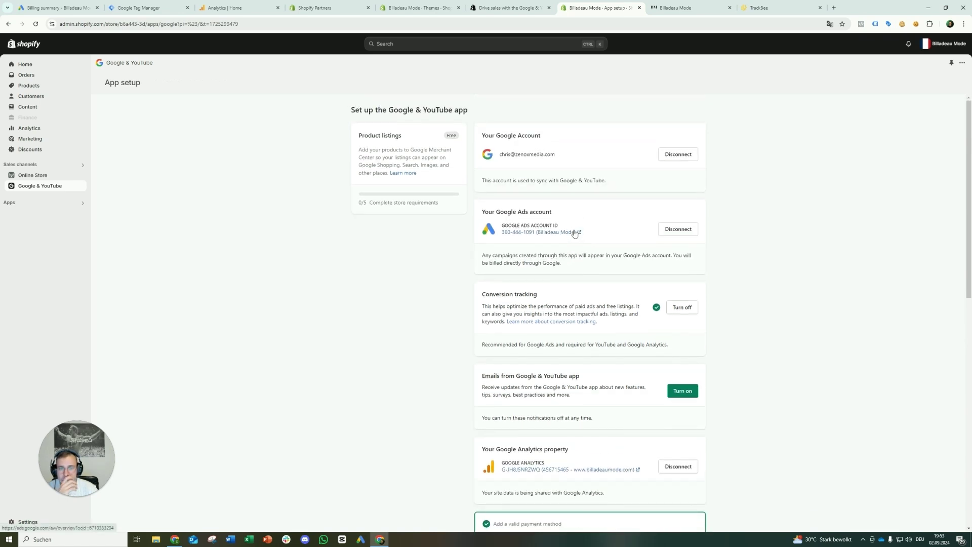
scroll(571, 229, down, 6)
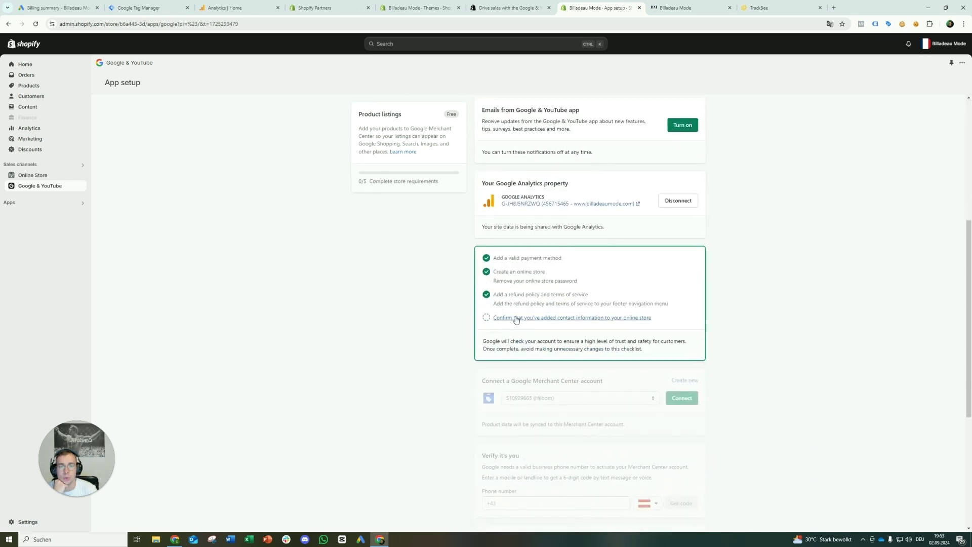
scroll(527, 337, down, 1)
scroll(529, 336, down, 2)
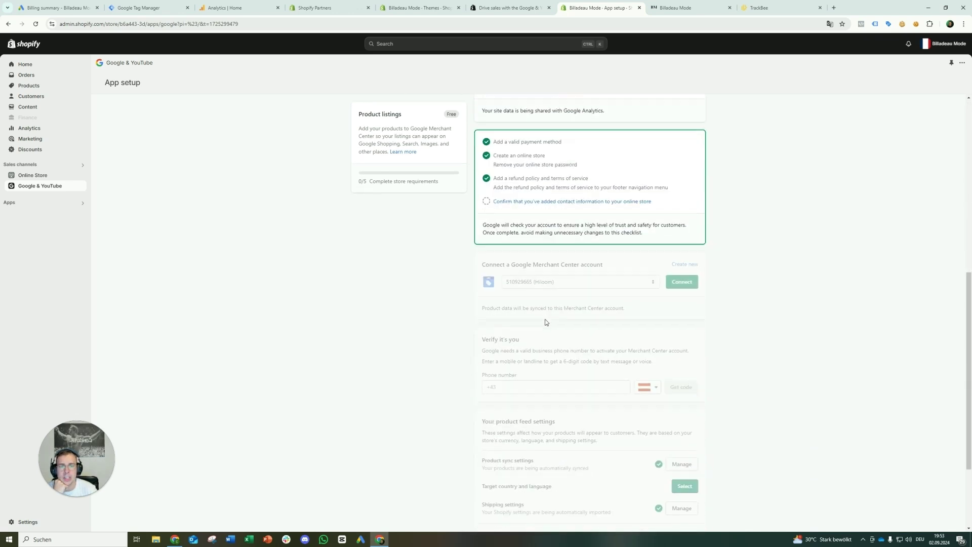
scroll(549, 289, down, 2)
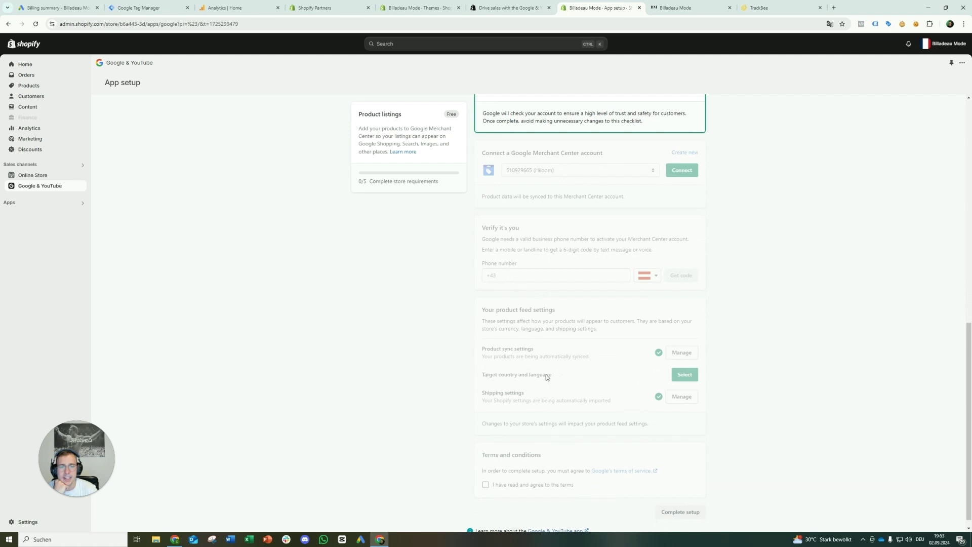
scroll(613, 382, down, 1)
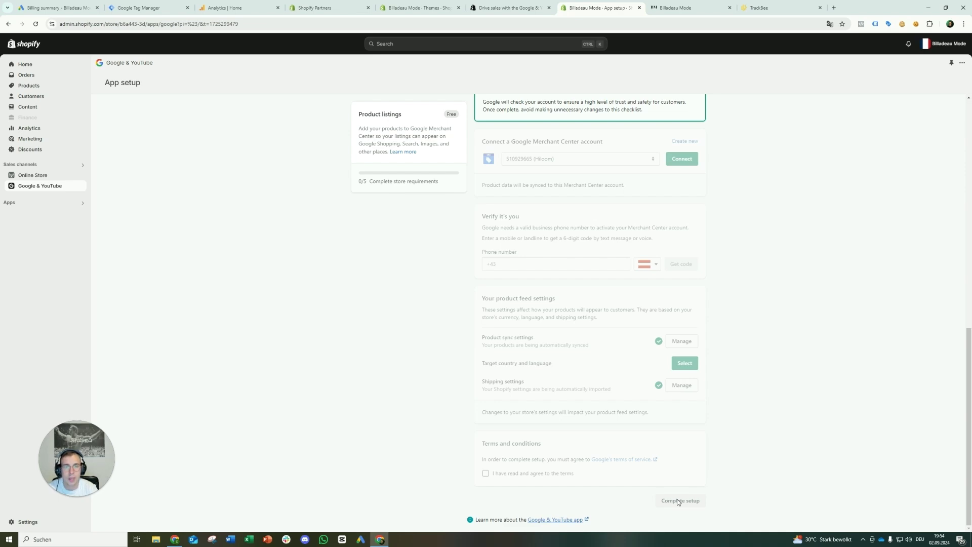
scroll(665, 443, up, 10)
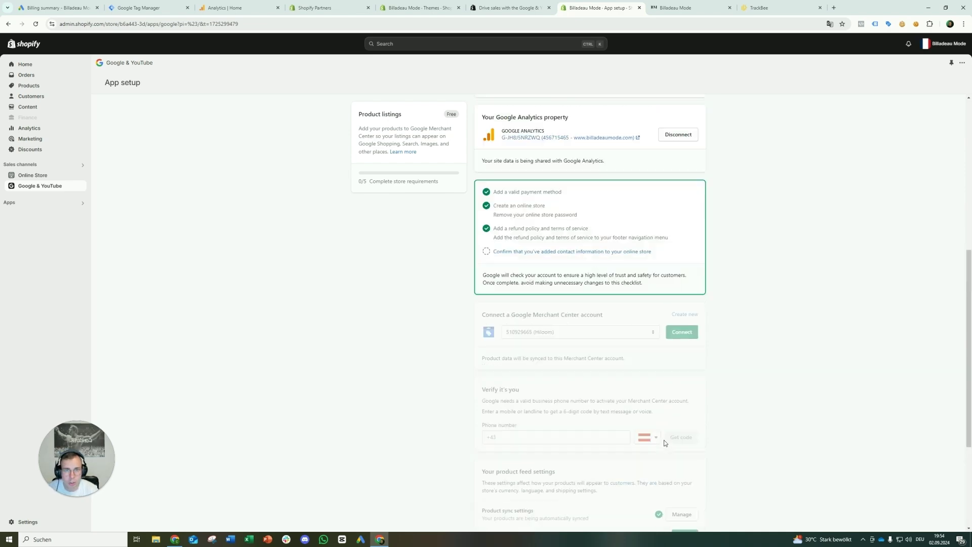
scroll(664, 443, down, 3)
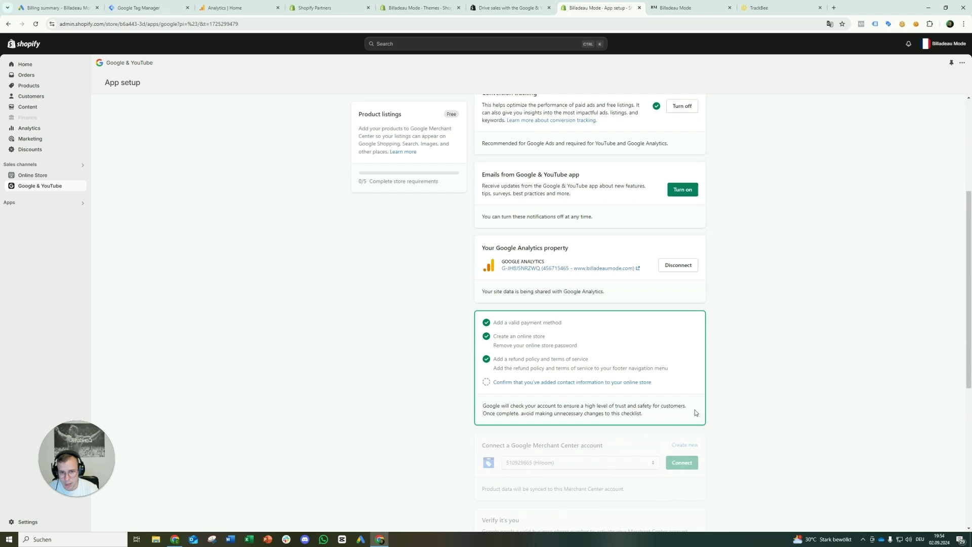
scroll(606, 415, down, 3)
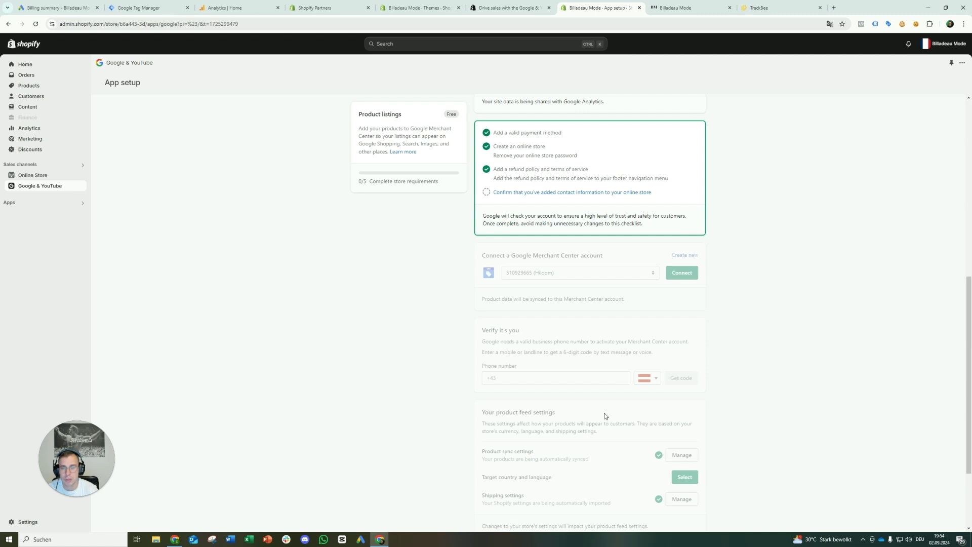
scroll(600, 411, down, 2)
scroll(695, 194, down, 1)
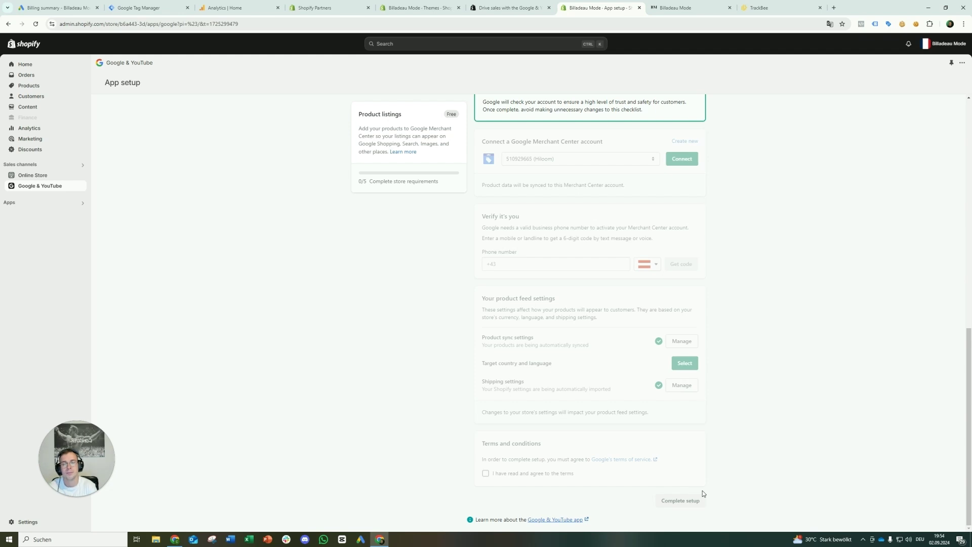
scroll(708, 496, up, 3)
scroll(710, 498, up, 3)
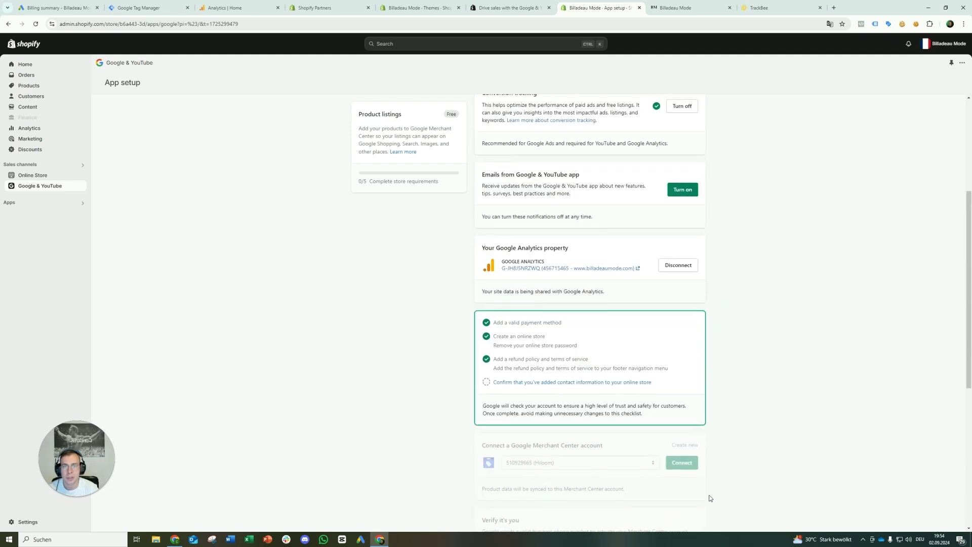
scroll(695, 494, up, 1)
scroll(695, 494, up, 3)
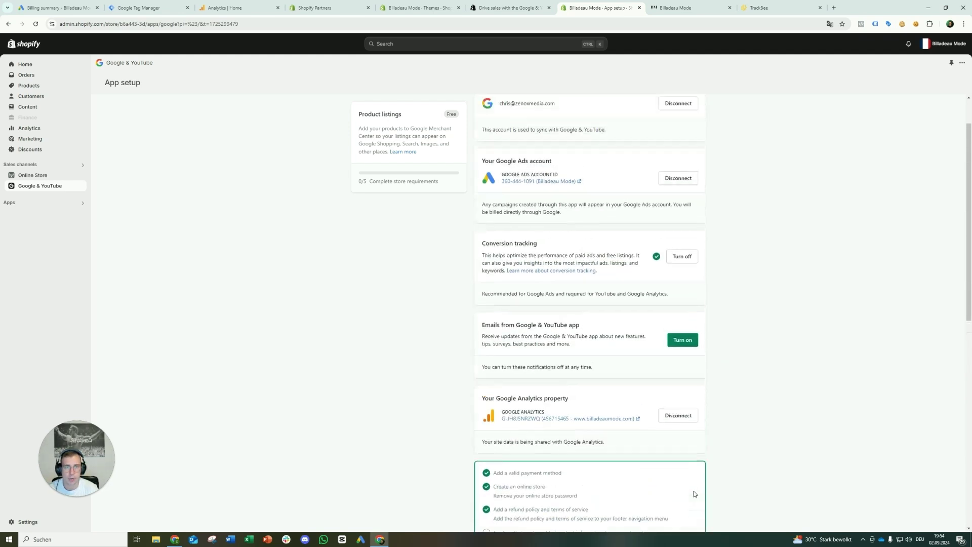
scroll(695, 494, down, 5)
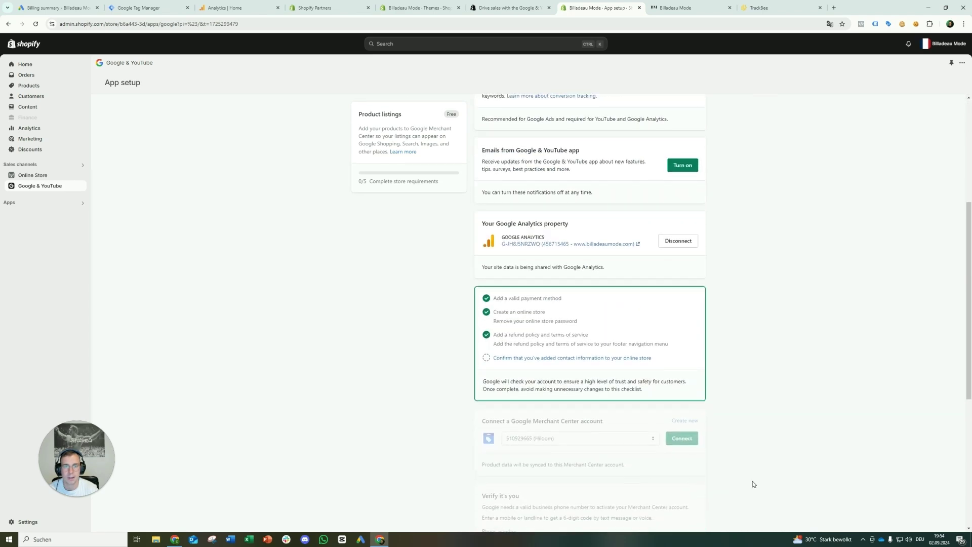
scroll(753, 481, up, 3)
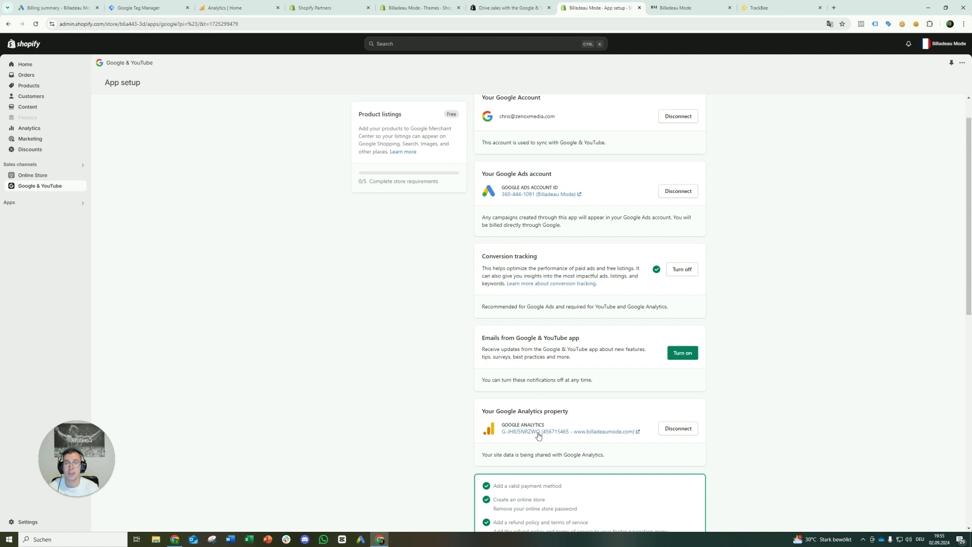
Step: Switch to the Billadeau Mode Google Ads account and check the connected products in the Data manager
click(64, 8)
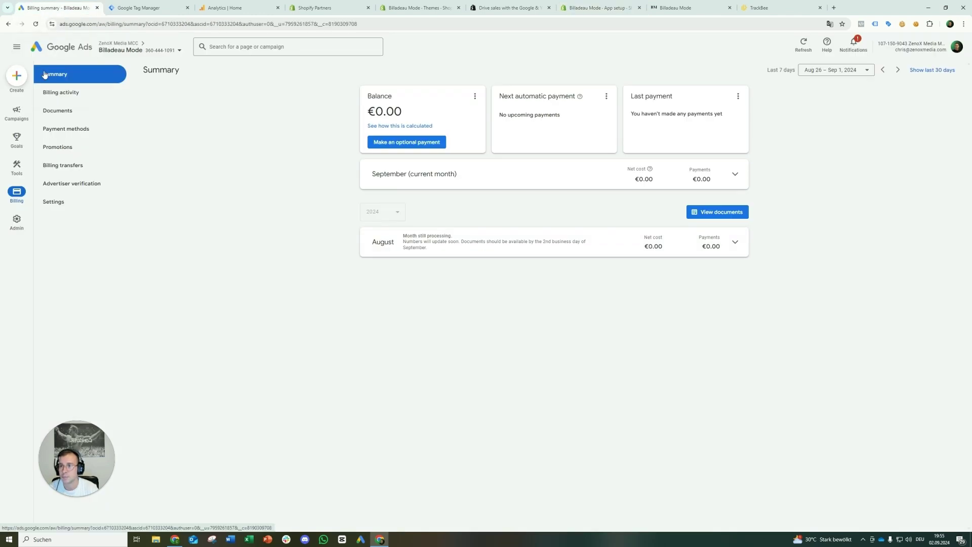
mouse_move(20, 140)
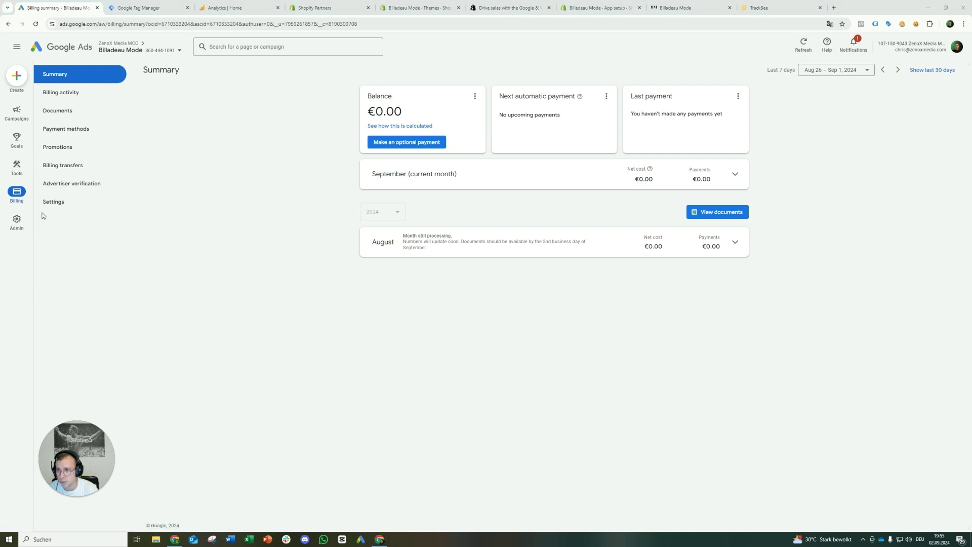
mouse_move(17, 166)
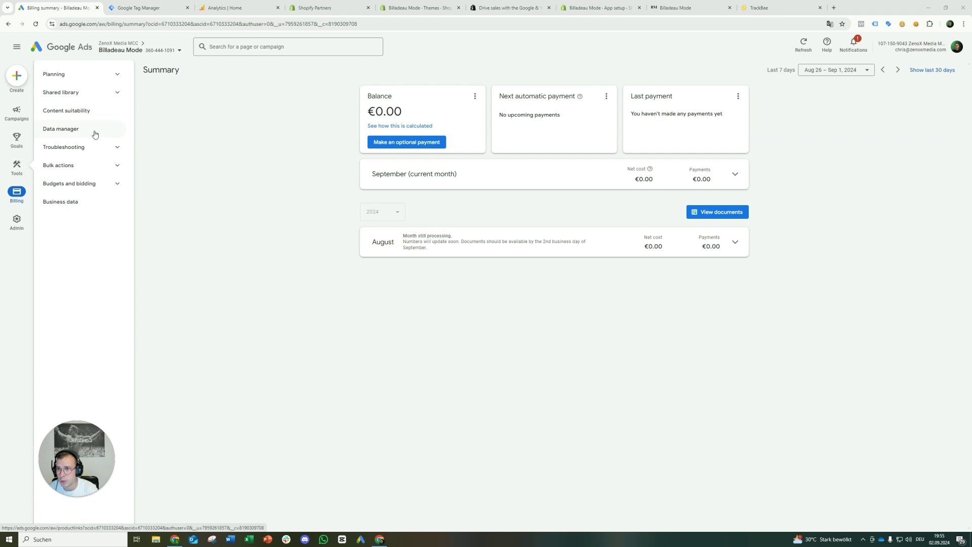
click(48, 131)
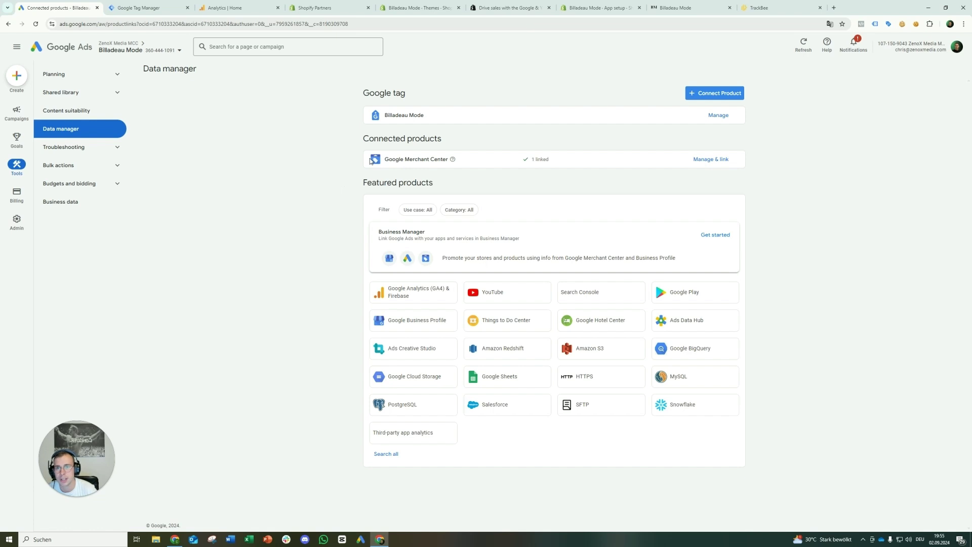
drag(371, 160, 427, 159)
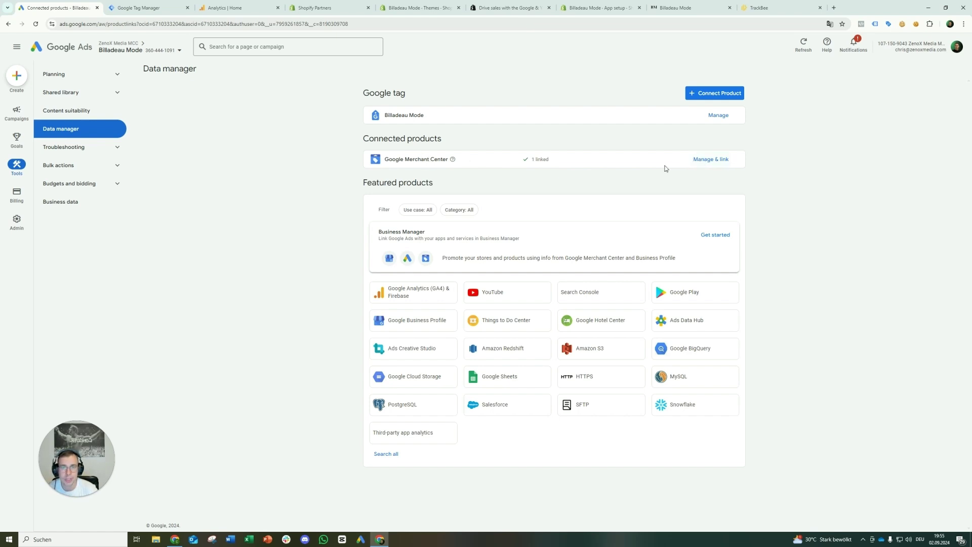
click(422, 293)
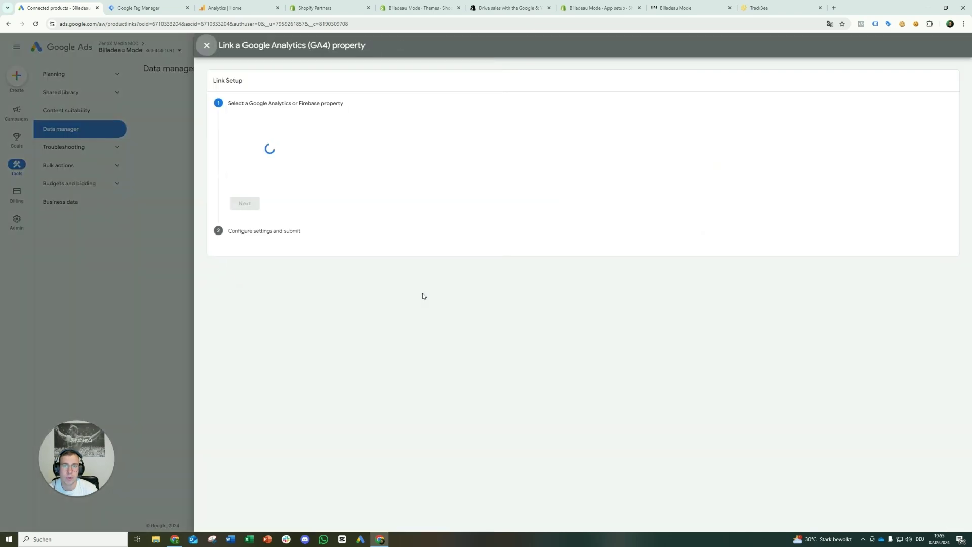
click(301, 127)
text(bil)
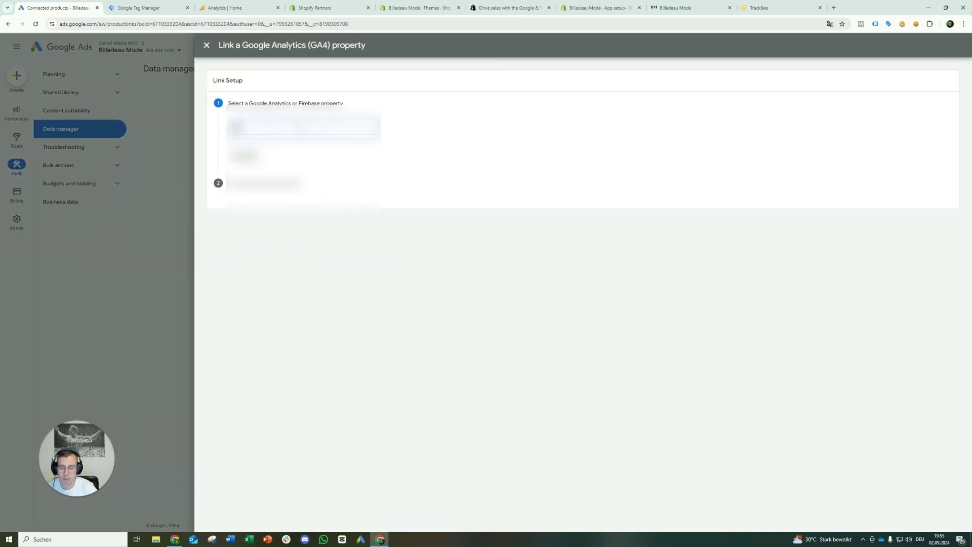
click(298, 163)
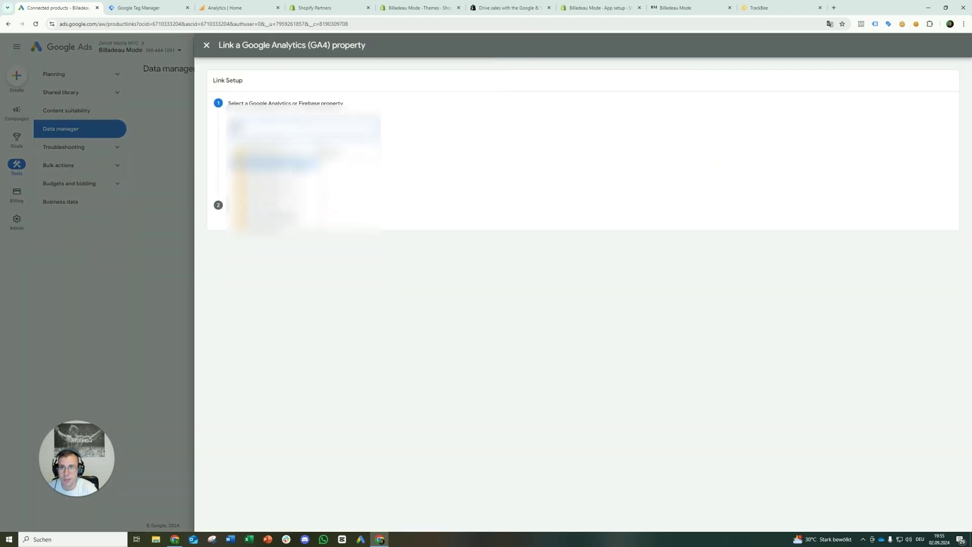
click(241, 179)
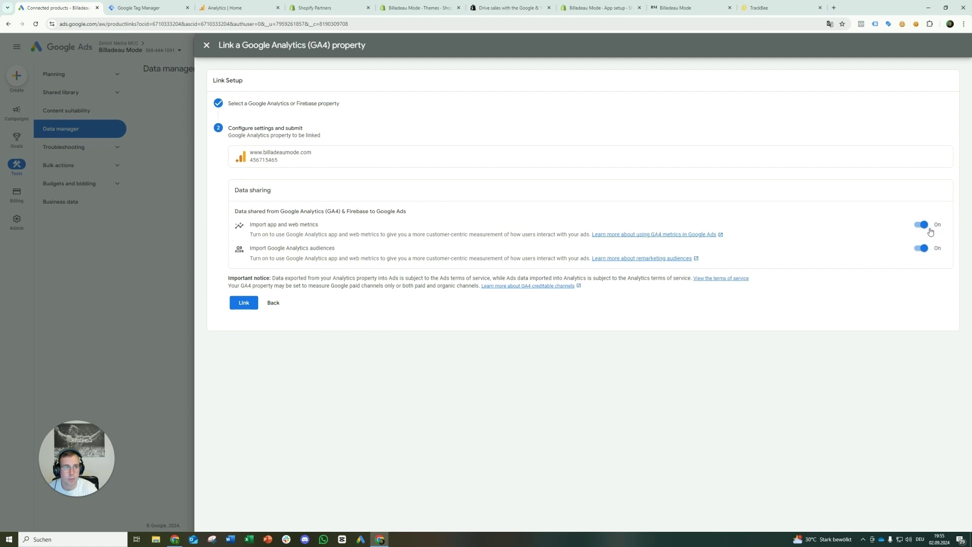
click(244, 303)
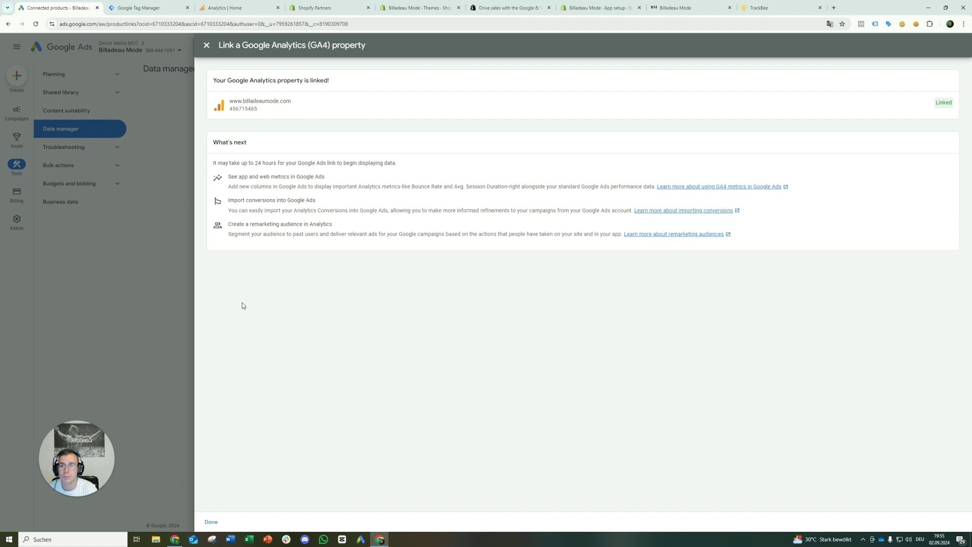
click(211, 522)
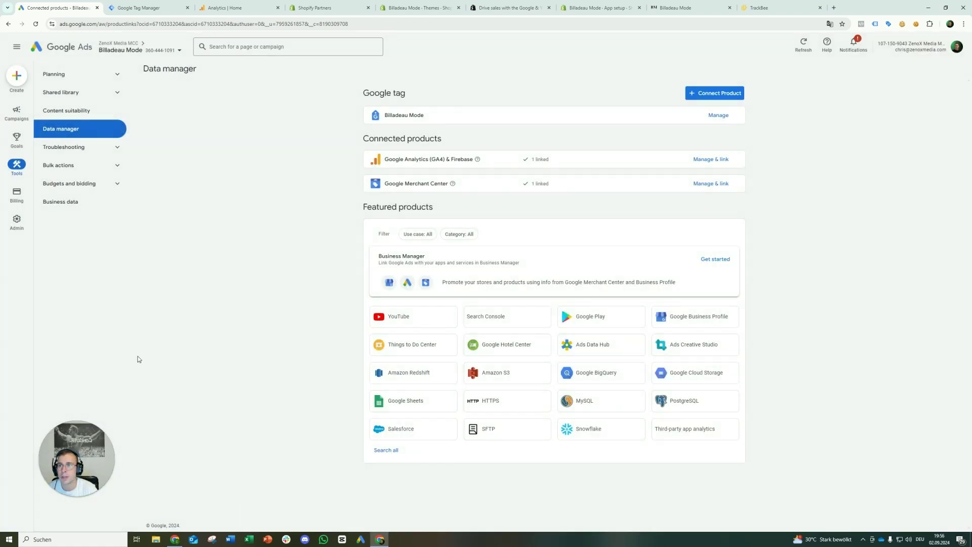
Step: Open the Google Ads conversion goals summary, and close the extra Shopify themes and app listing tabs, keeping the Google & YouTube app setup
click(19, 145)
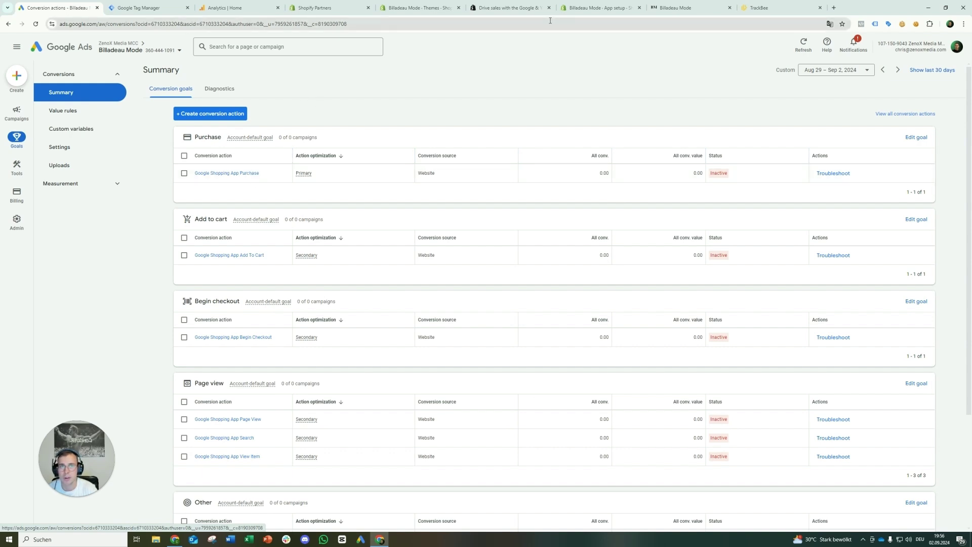
click(405, 8)
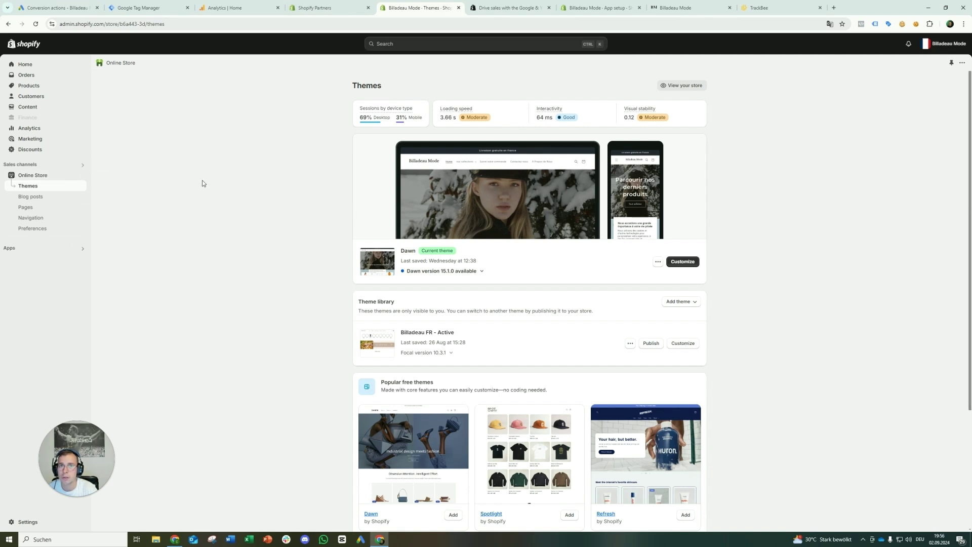
click(580, 9)
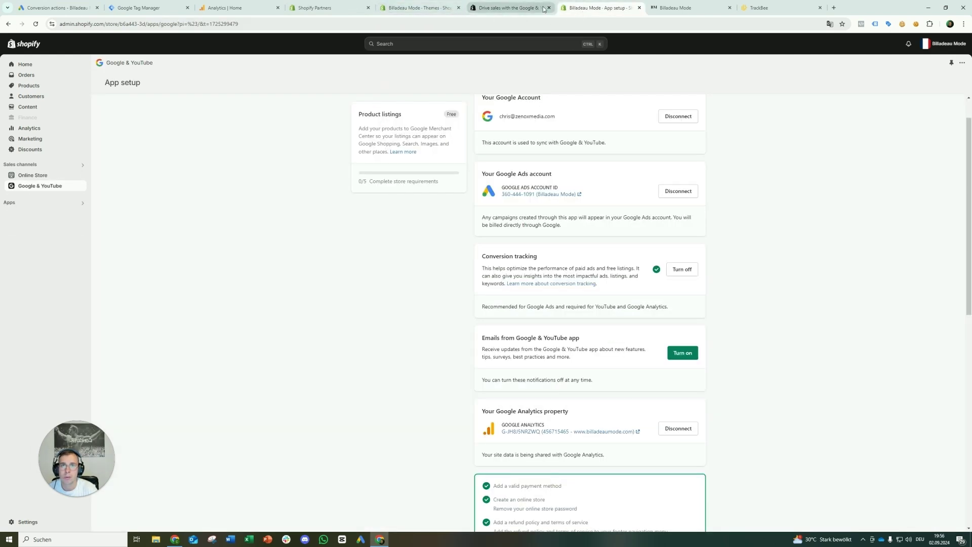
click(521, 7)
click(458, 8)
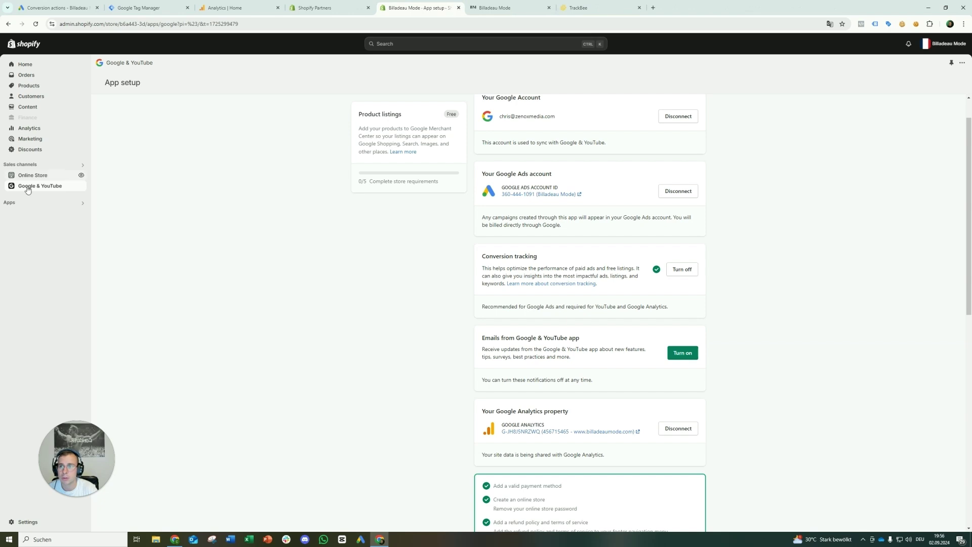
scroll(511, 233, up, 2)
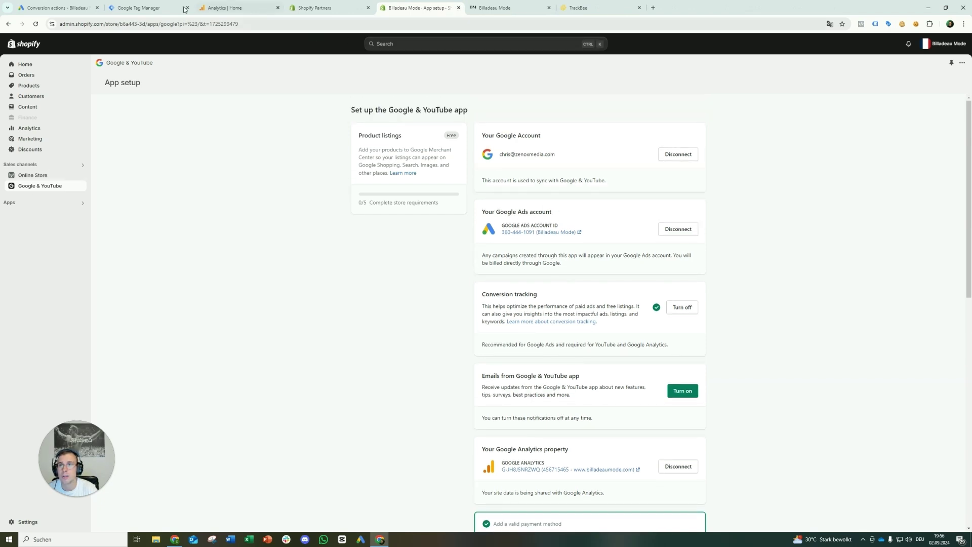
Step: Switch to Google Ads and examine the primary and secondary optimization, conversion counts and status of the Google Shopping App conversion actions
click(81, 8)
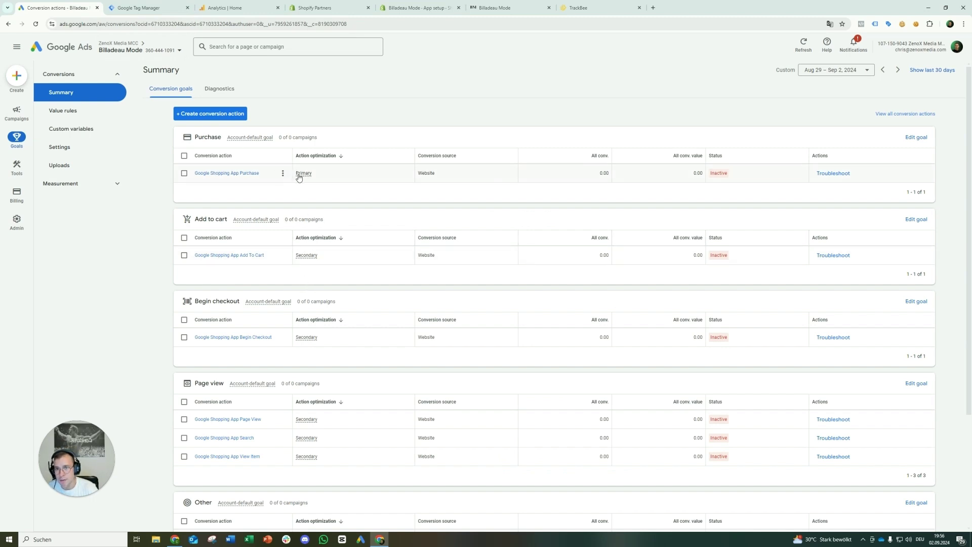
mouse_move(312, 175)
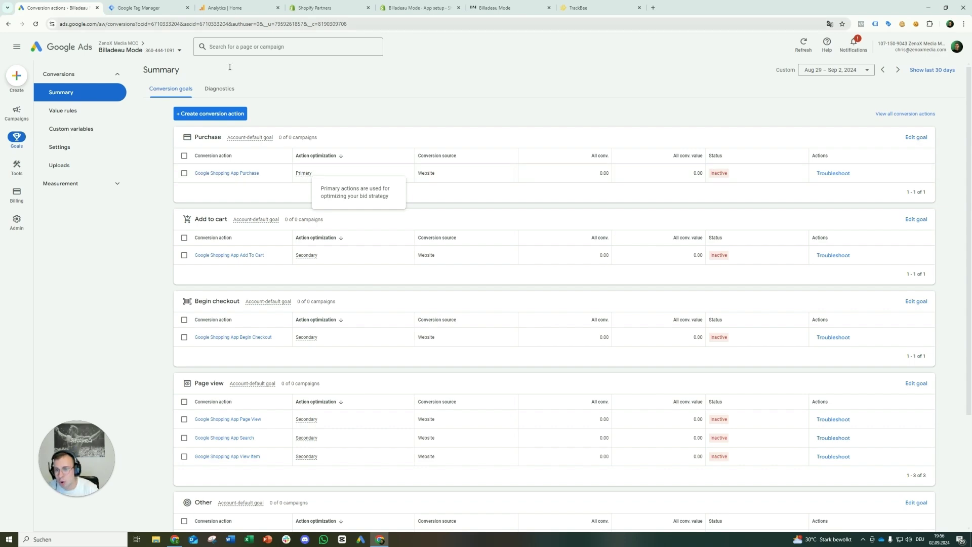
scroll(360, 329, down, 3)
scroll(364, 375, up, 3)
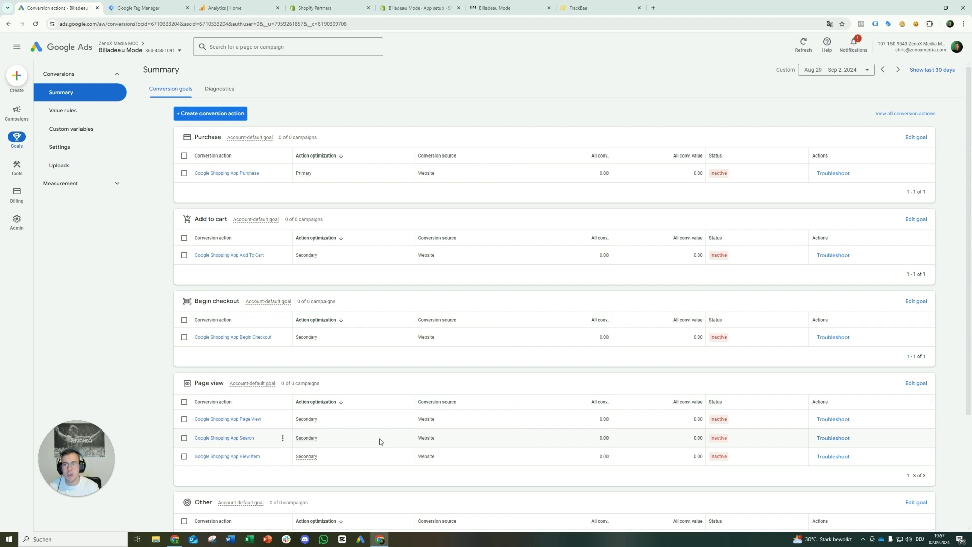
scroll(375, 436, down, 3)
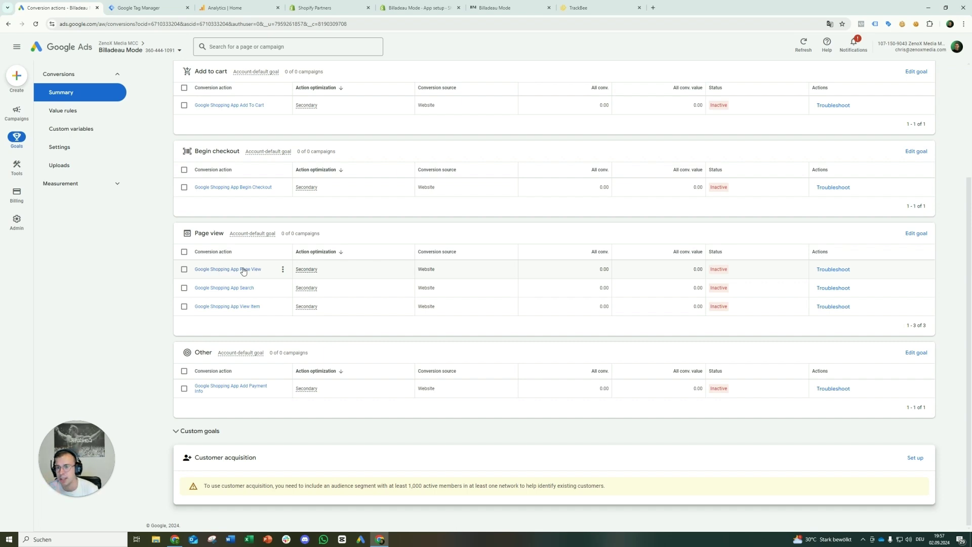
scroll(274, 304, up, 3)
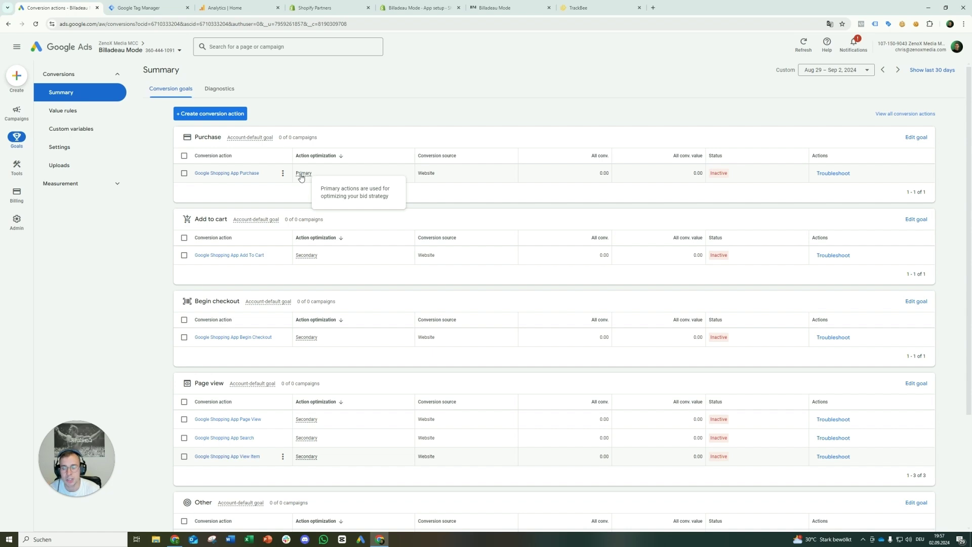
mouse_move(306, 258)
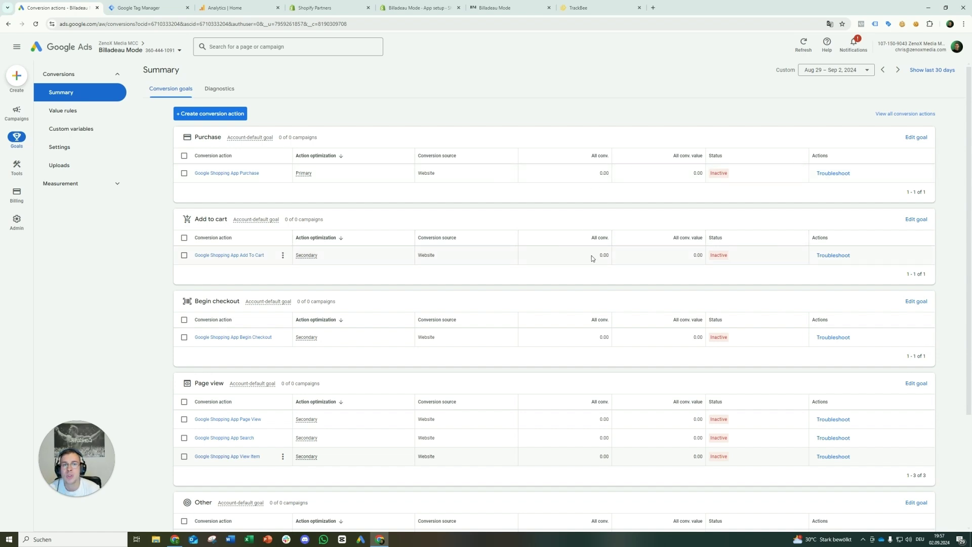
drag(599, 254, 614, 256)
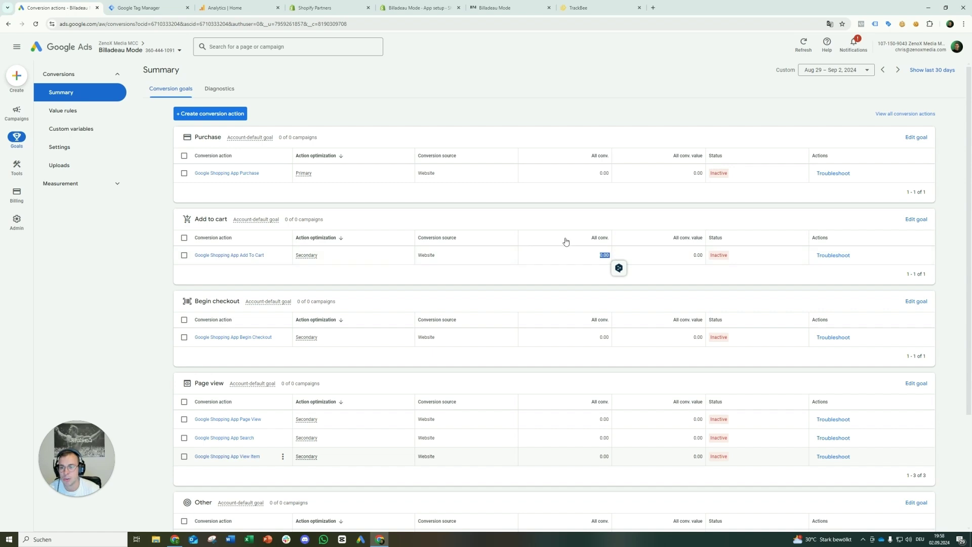
click(227, 118)
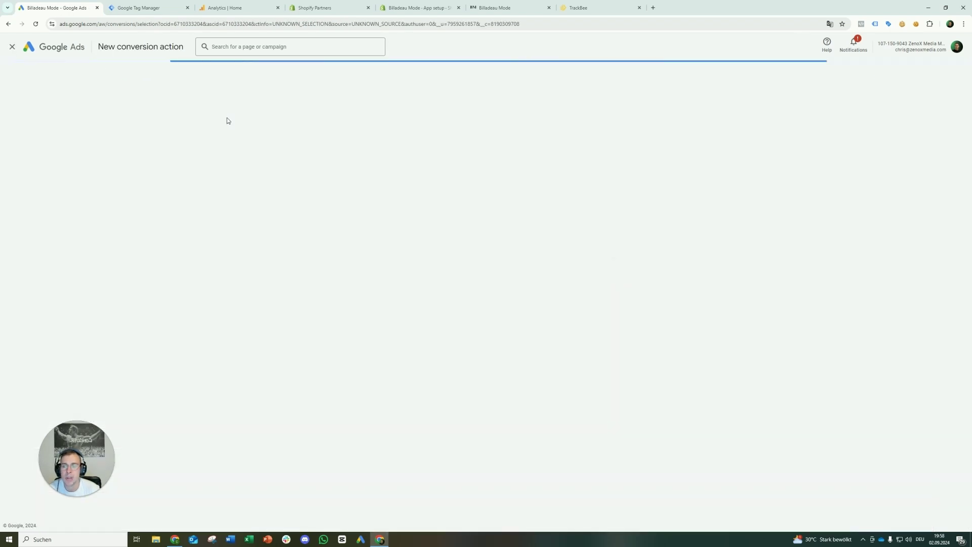
click(645, 177)
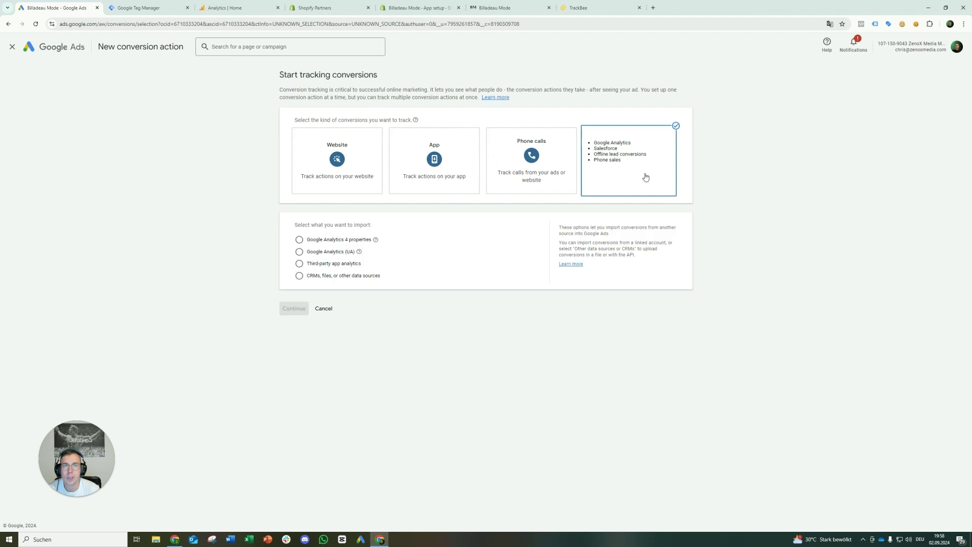
click(314, 241)
click(315, 266)
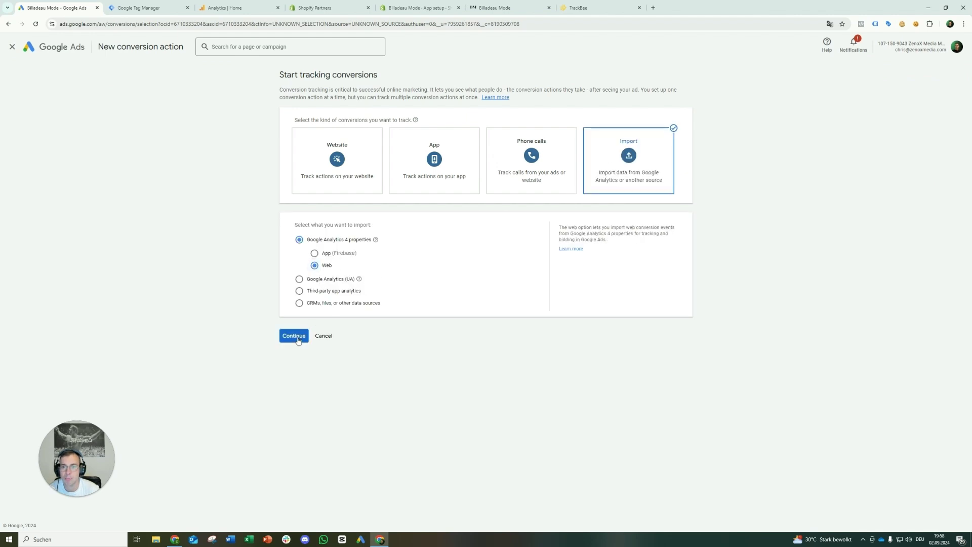
click(294, 337)
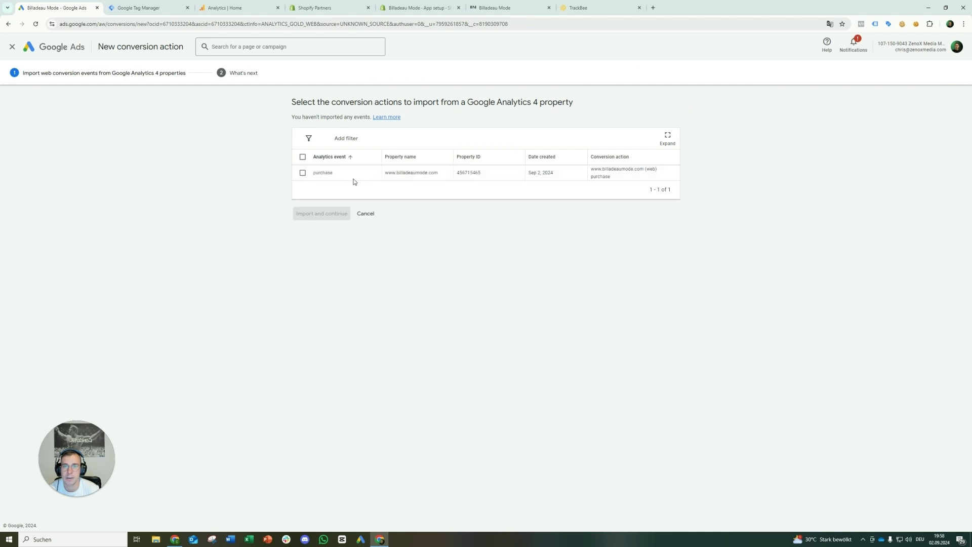
click(304, 173)
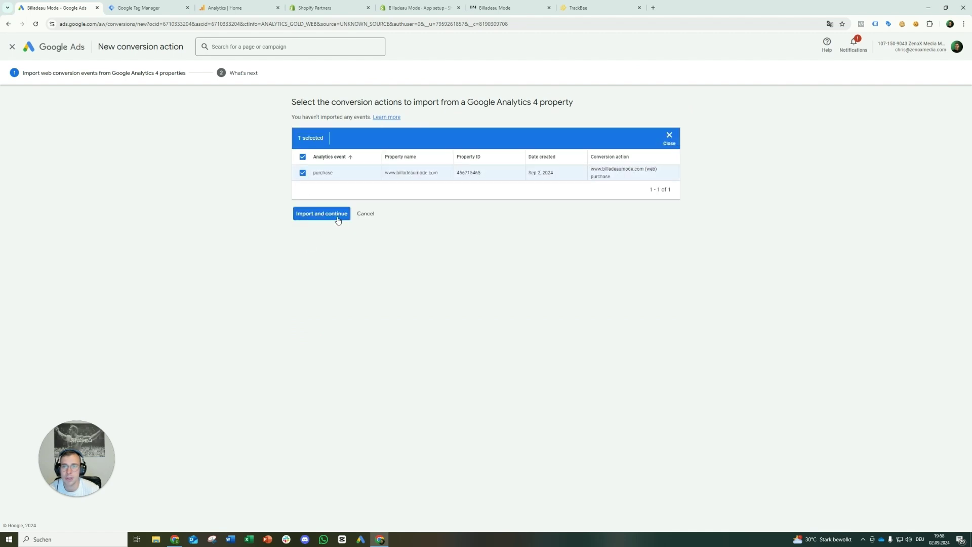
click(338, 216)
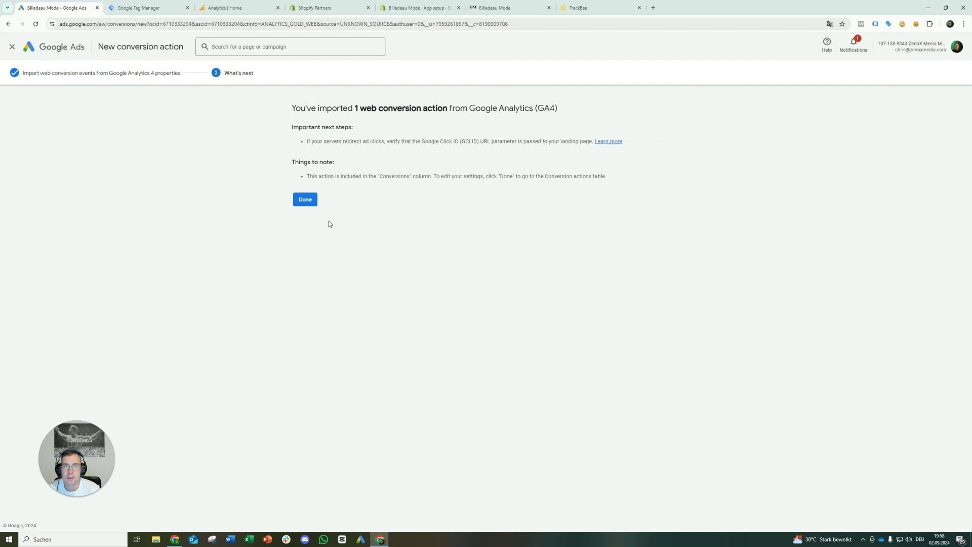
click(303, 203)
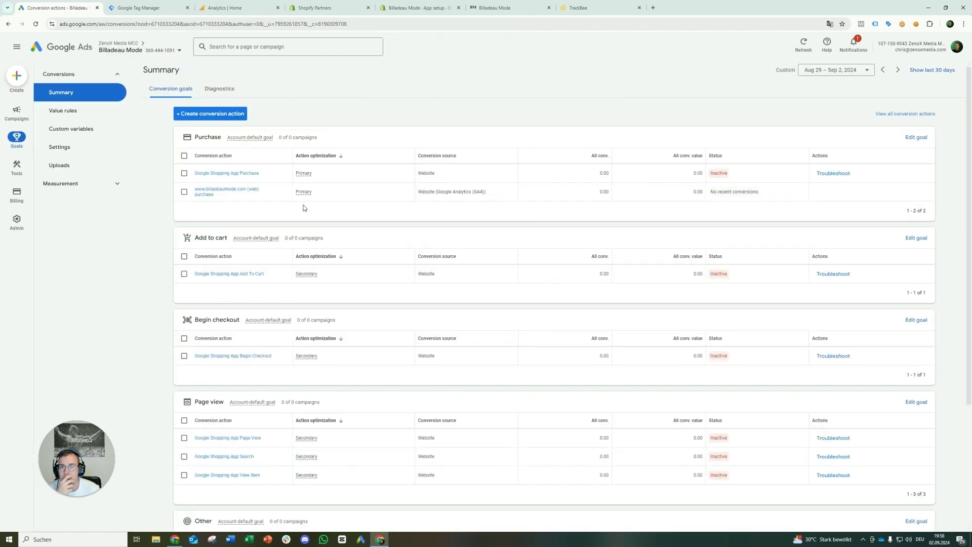
mouse_move(311, 175)
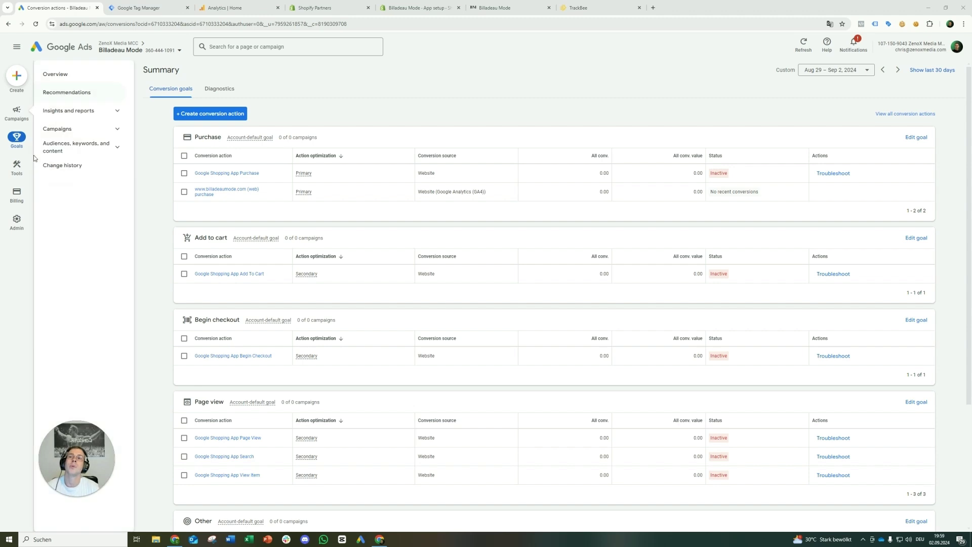
Step: Switch to Tag Manager and import the container file Tracking_Template_GTM.json into the Default Workspace with the Overwrite option
click(156, 9)
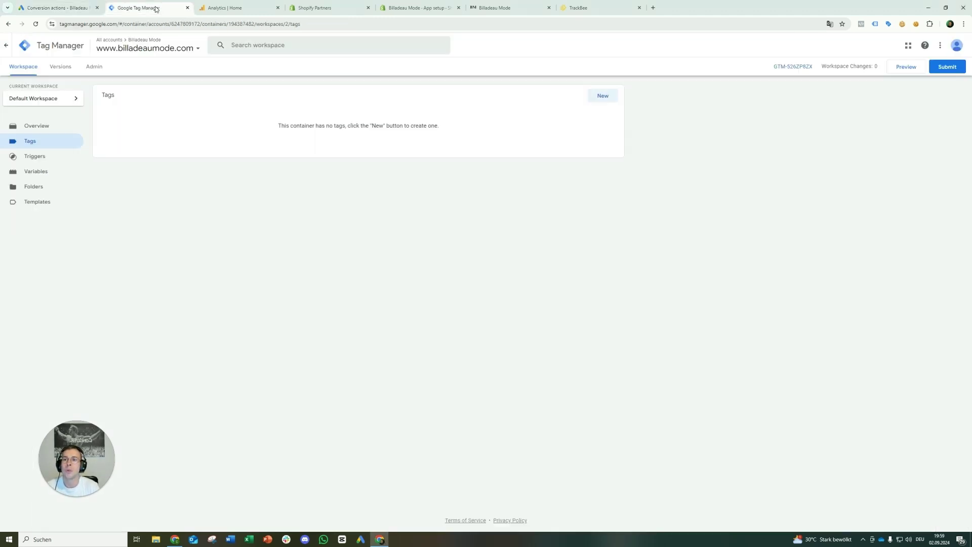
click(98, 70)
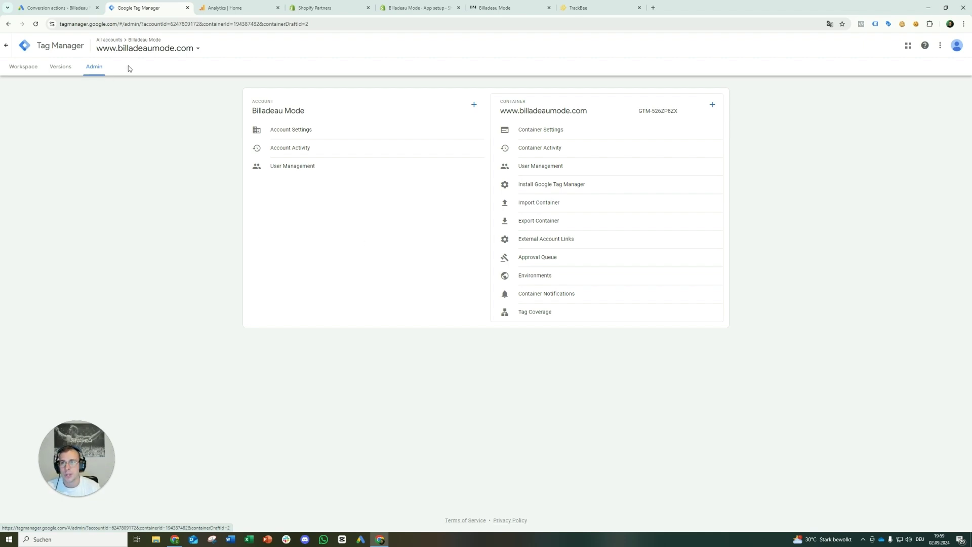
click(529, 209)
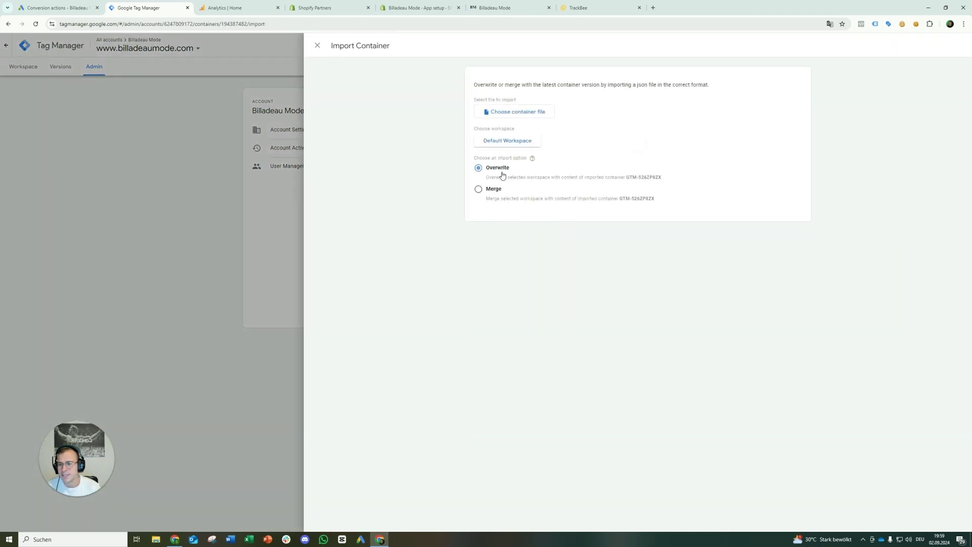
click(528, 140)
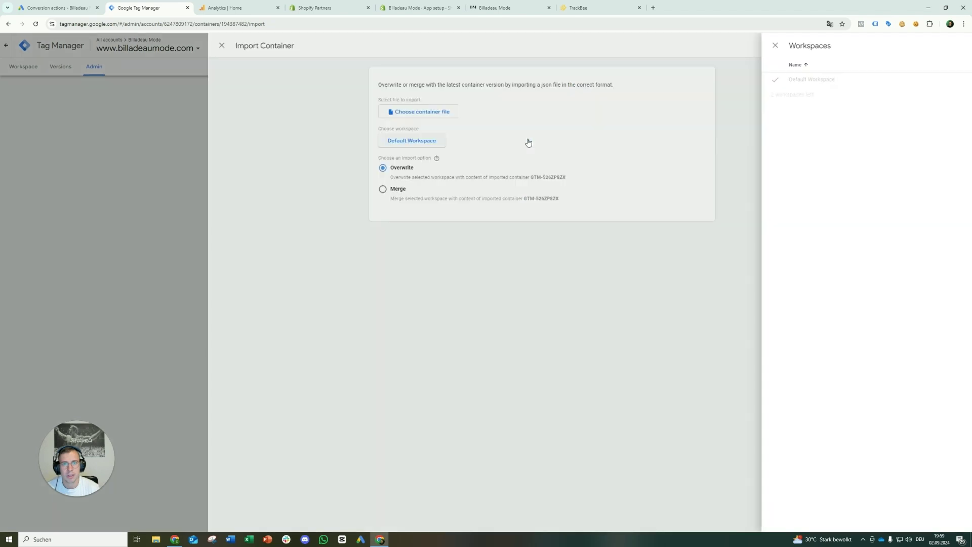
click(512, 85)
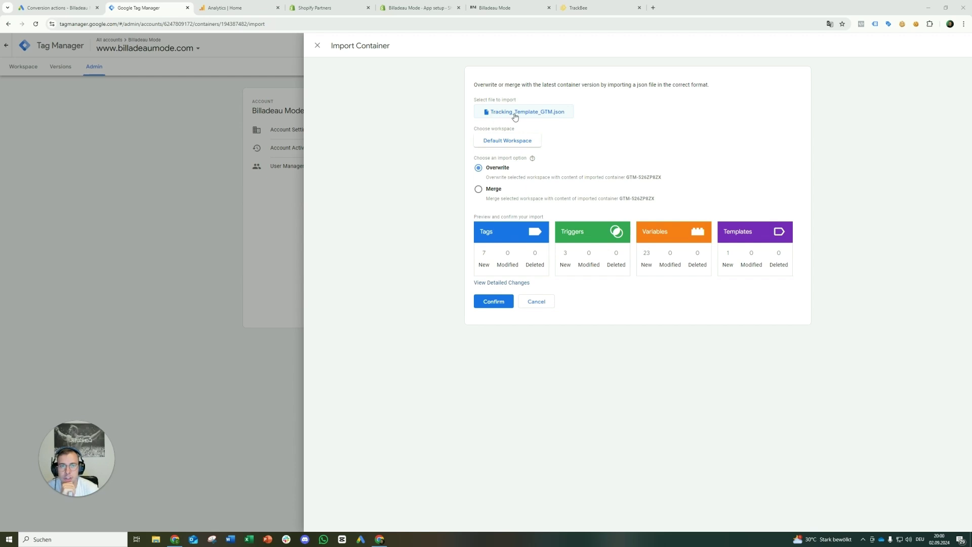
click(493, 302)
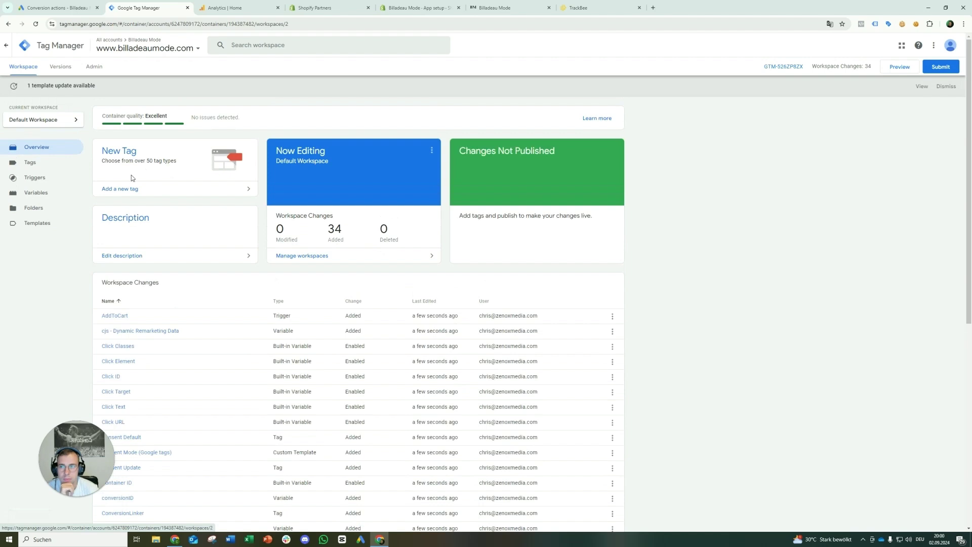
Step: Pause the Consent Default and Consent Update tags in the Default Workspace
click(49, 163)
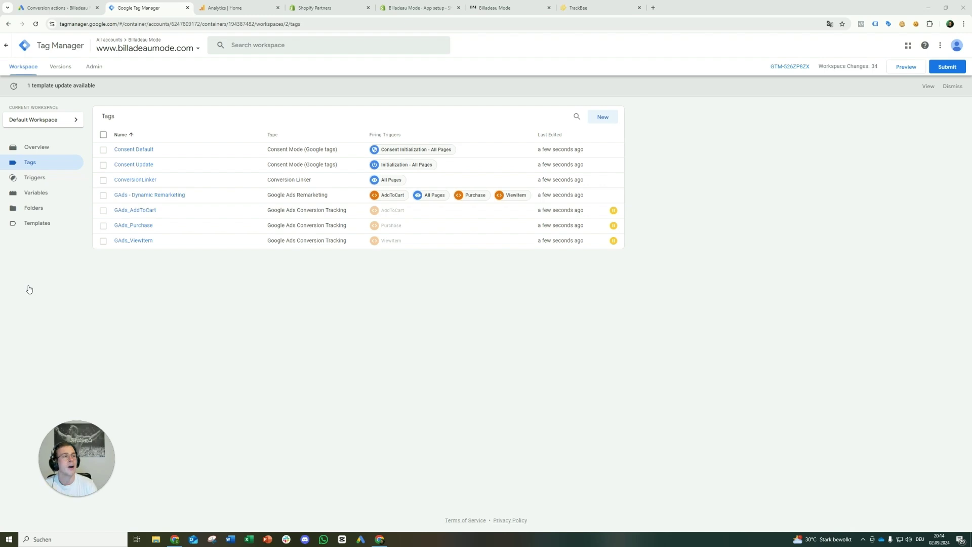
click(103, 150)
click(103, 167)
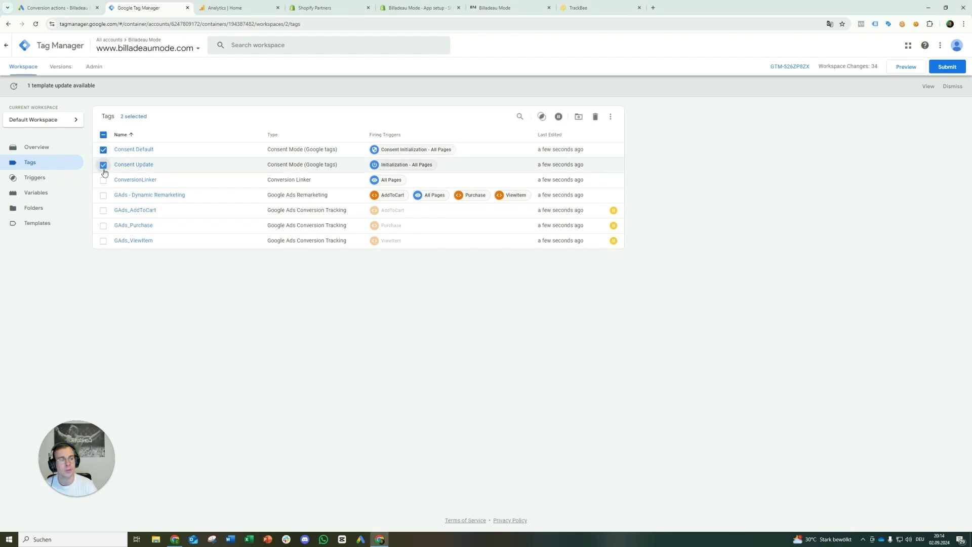
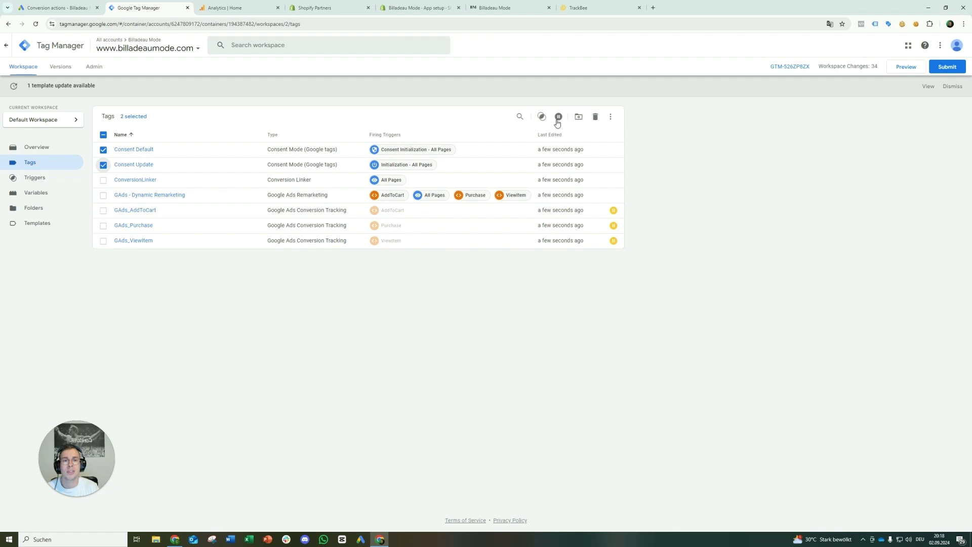
click(558, 116)
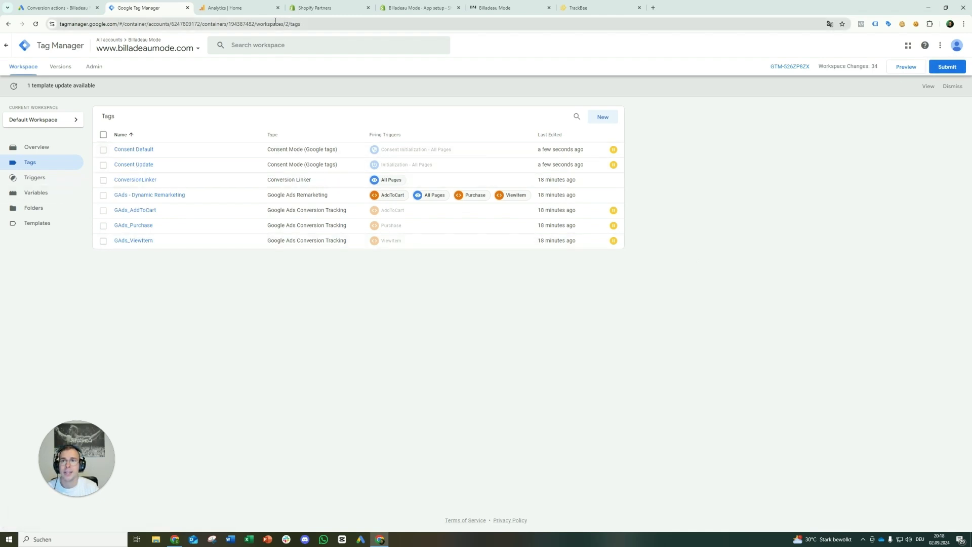
Step: Switch to Google Ads and set the click-through conversion window of the Google Shopping App Purchase action to 90 days
click(63, 5)
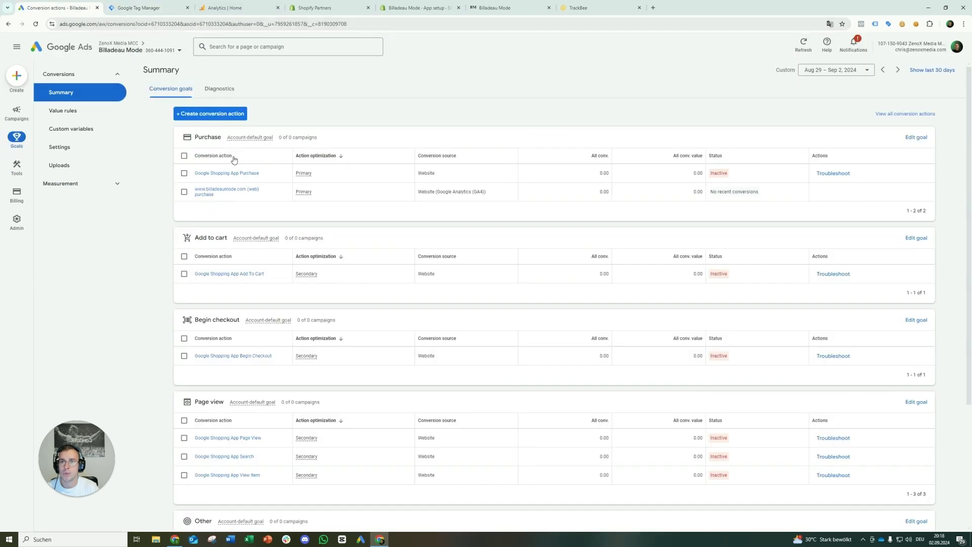
click(238, 174)
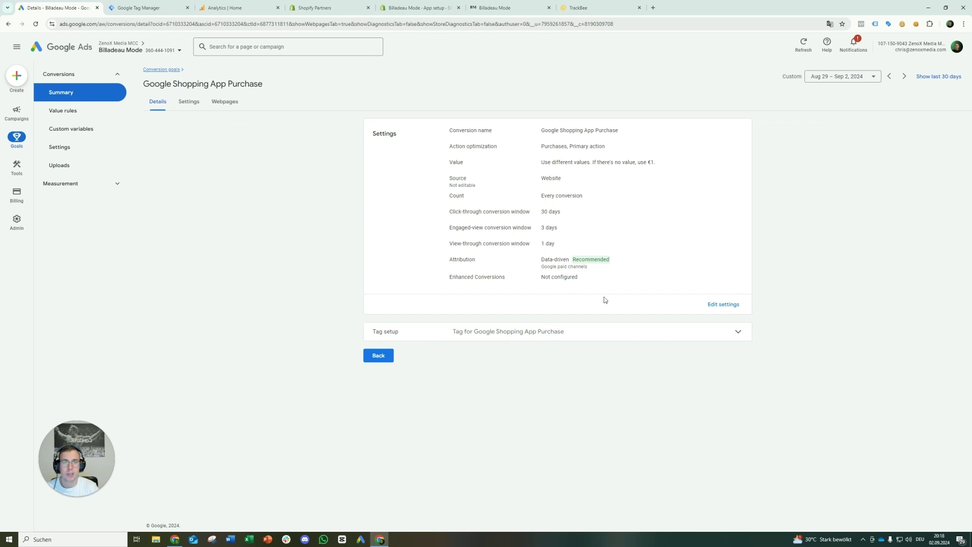
click(713, 306)
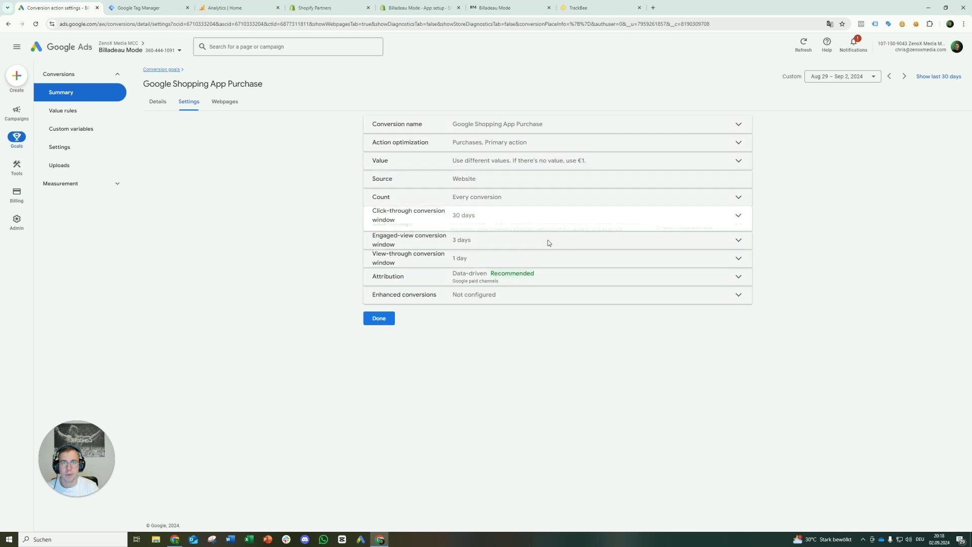
click(490, 255)
click(479, 286)
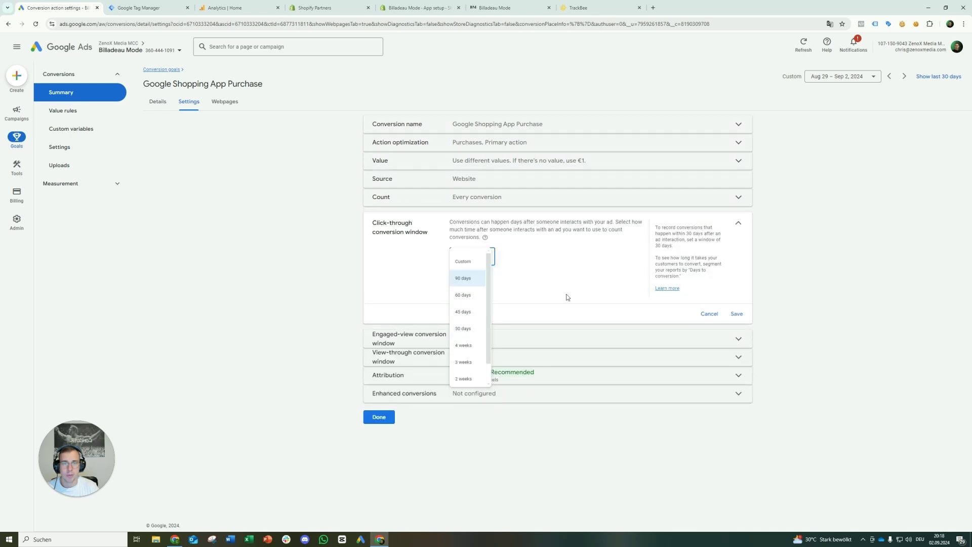
click(744, 315)
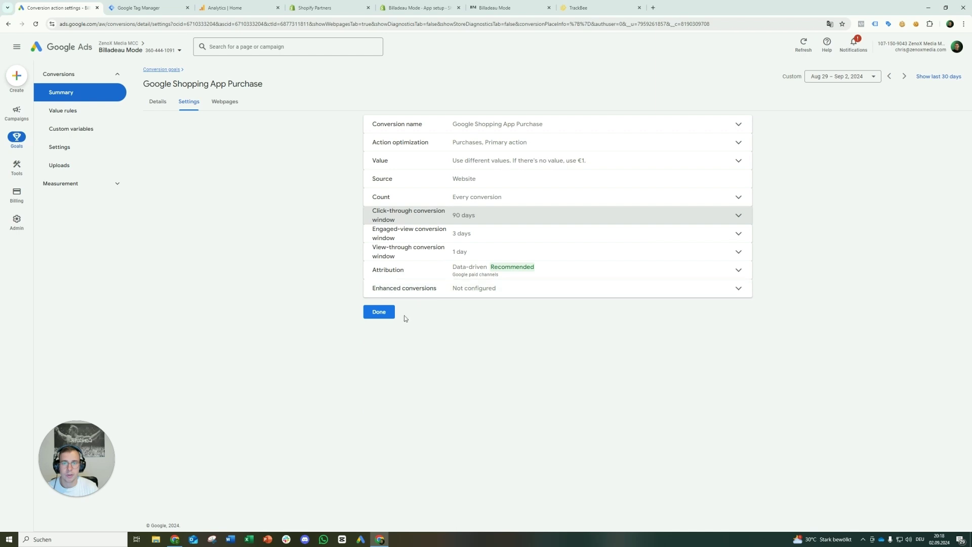
Step: Copy the conversion ID from the Google Tag Manager setup instructions of the Google Shopping App Purchase action
click(158, 103)
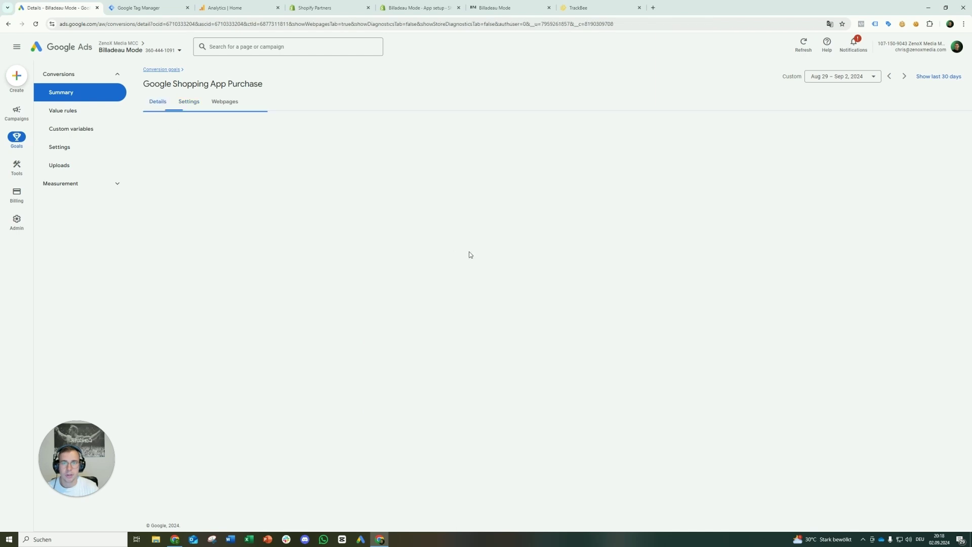
click(532, 334)
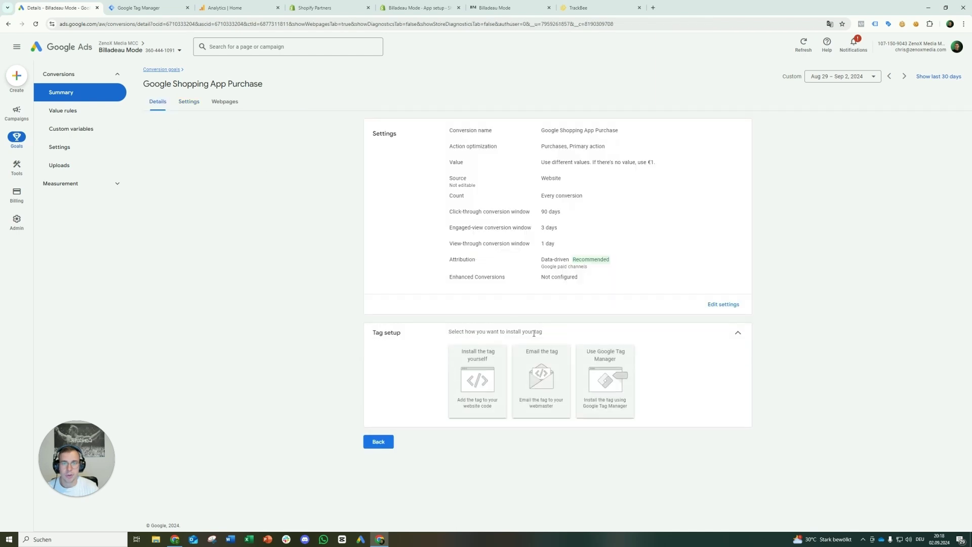
click(605, 373)
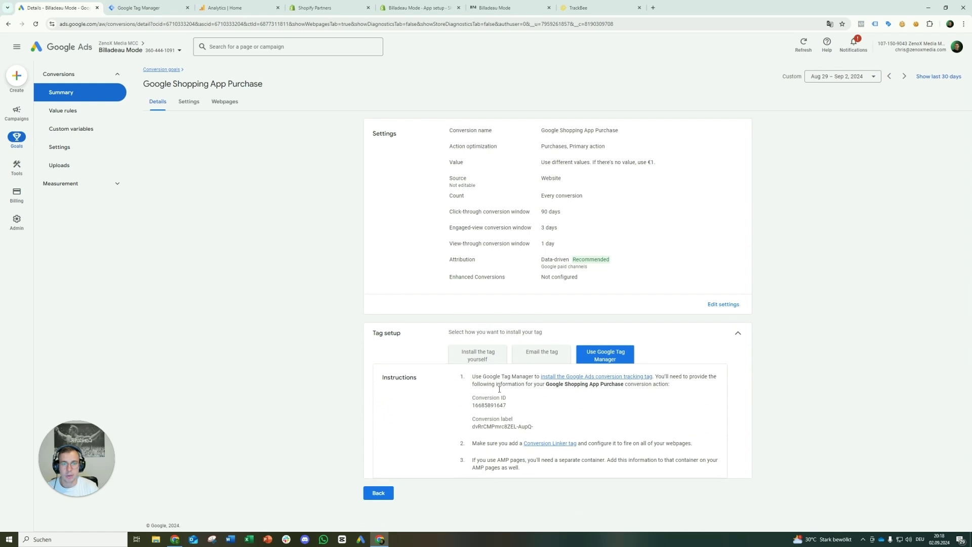
double_click(487, 405)
right_click(488, 407)
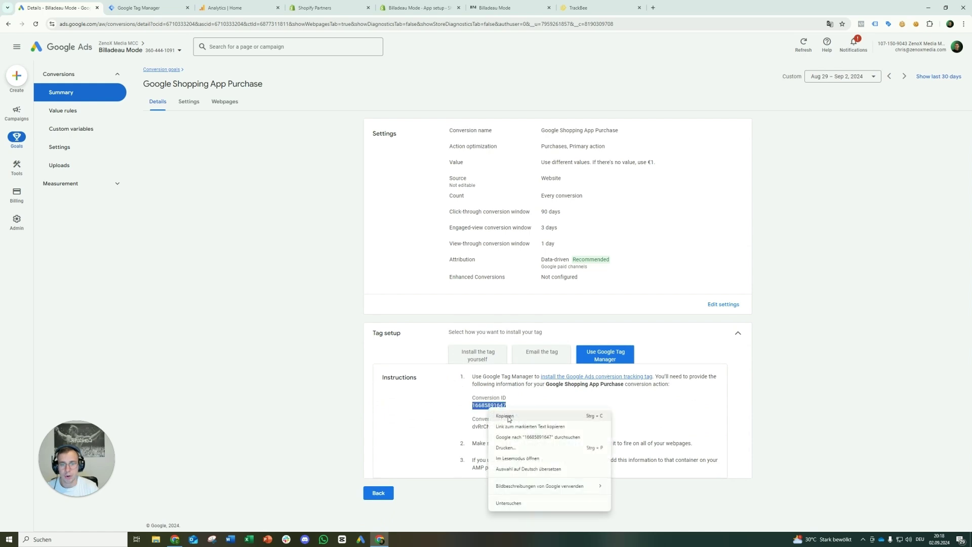
click(503, 414)
Step: Switch to Tag Manager, replace the conversionID variable's value with the copied conversion ID, and save it
click(144, 8)
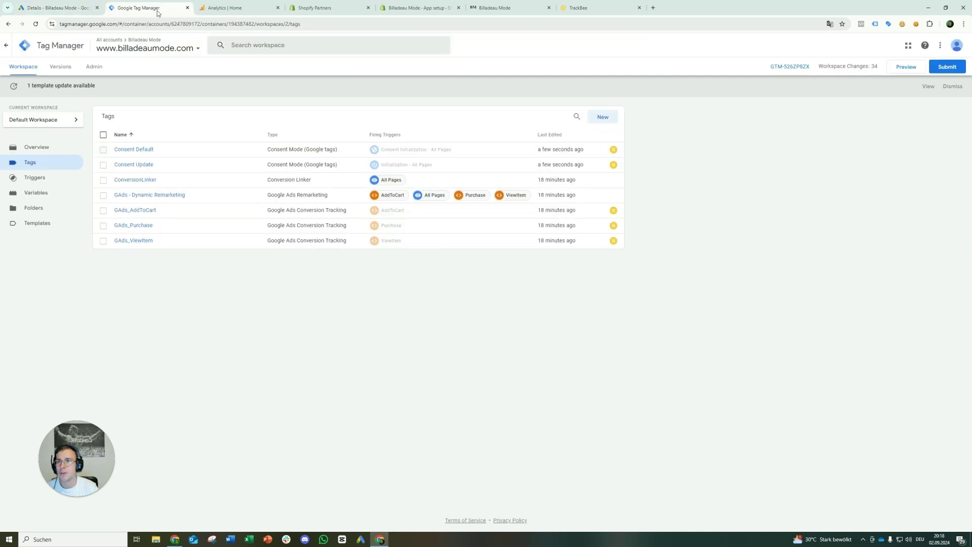
click(49, 198)
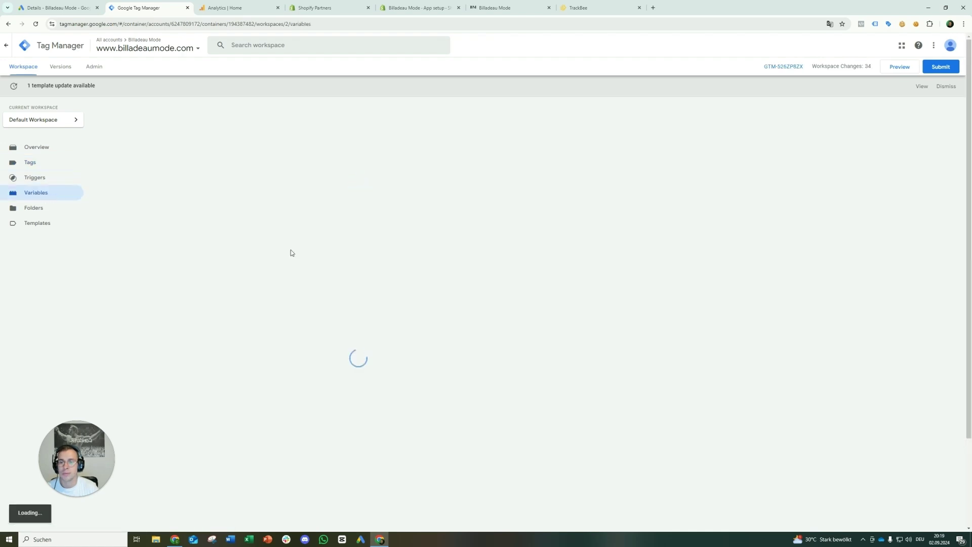
scroll(290, 253, down, 3)
click(126, 391)
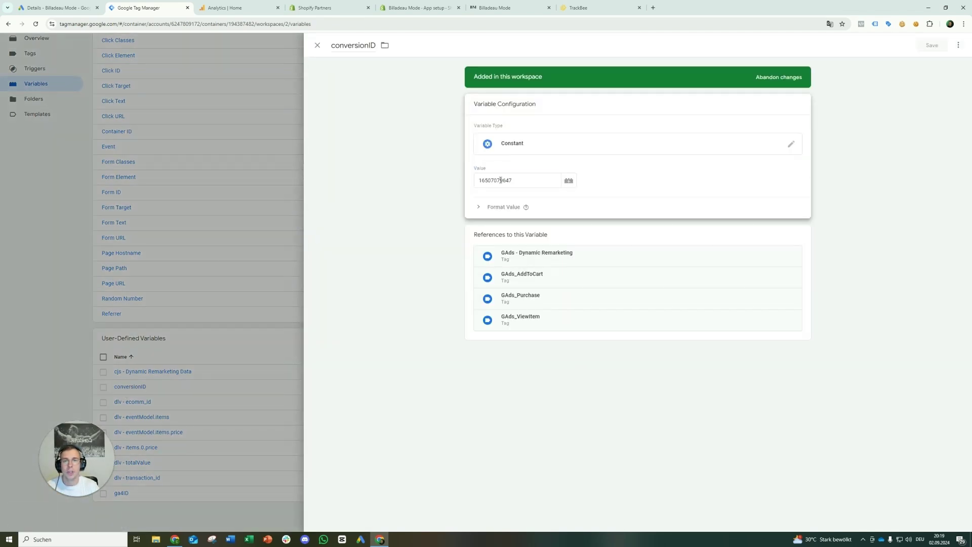
click(500, 180)
key(ctrl+a)
key(ctrl+v)
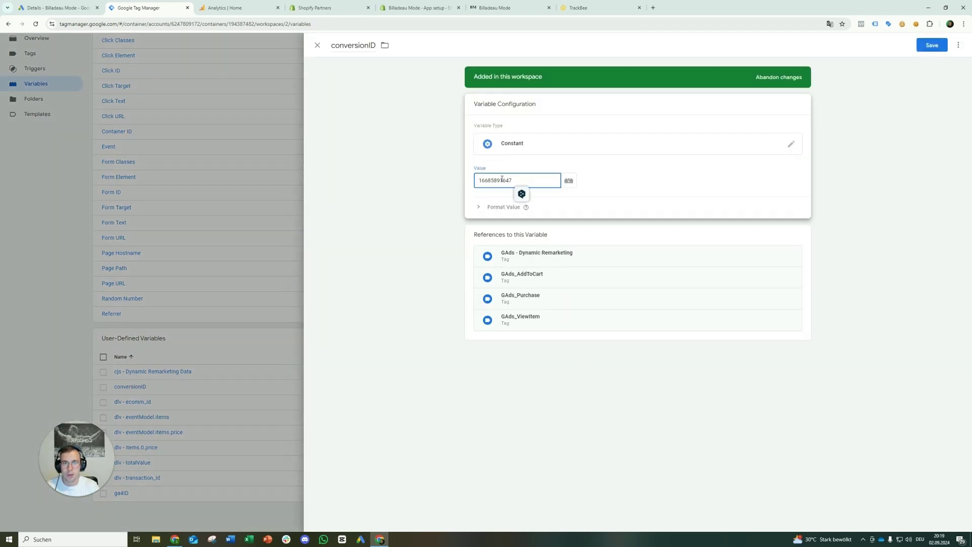
click(924, 50)
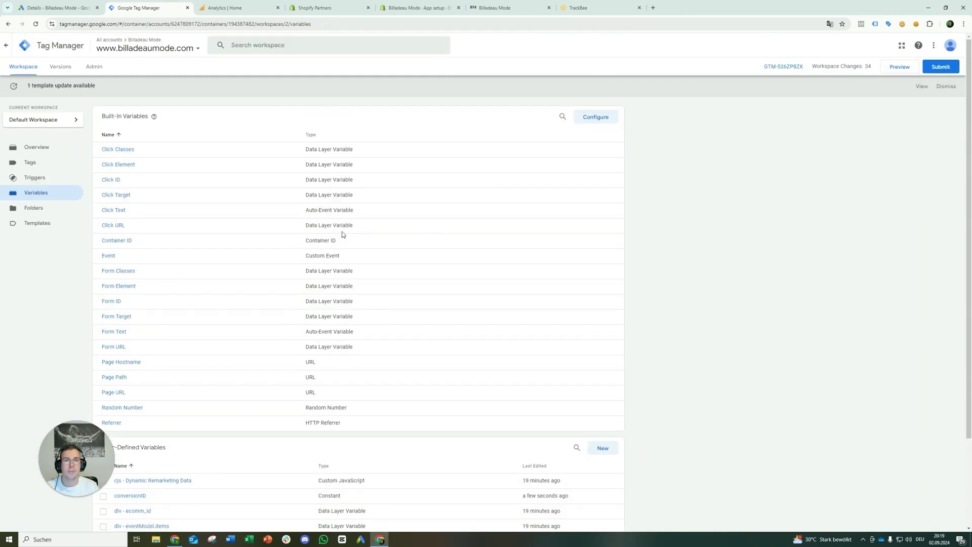
Step: Submit the workspace changes and publish them as a new container version without a name or description
click(935, 68)
click(936, 49)
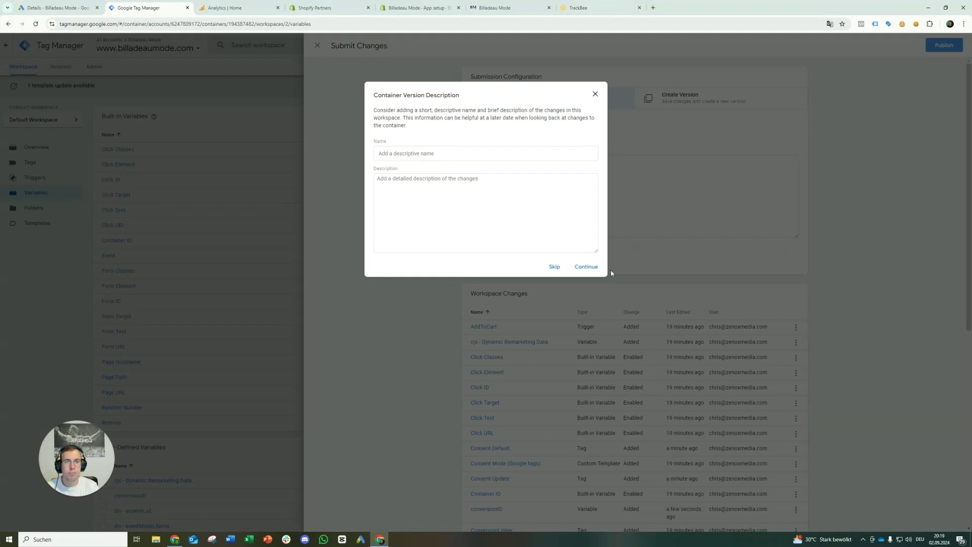
click(592, 268)
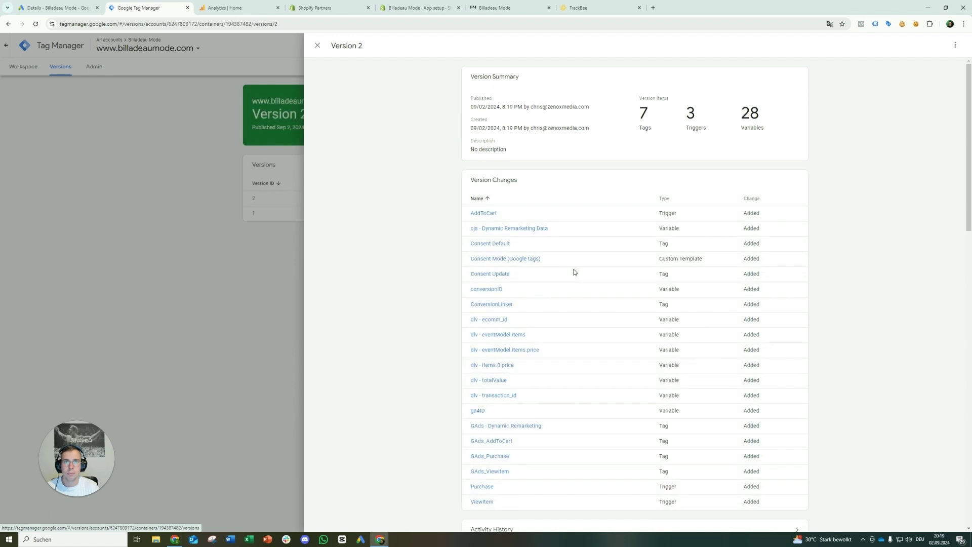
Step: Examine the Billadeau Mode store page in TrackBee and look up TrackBee Connect among the installed Shopify apps
click(580, 8)
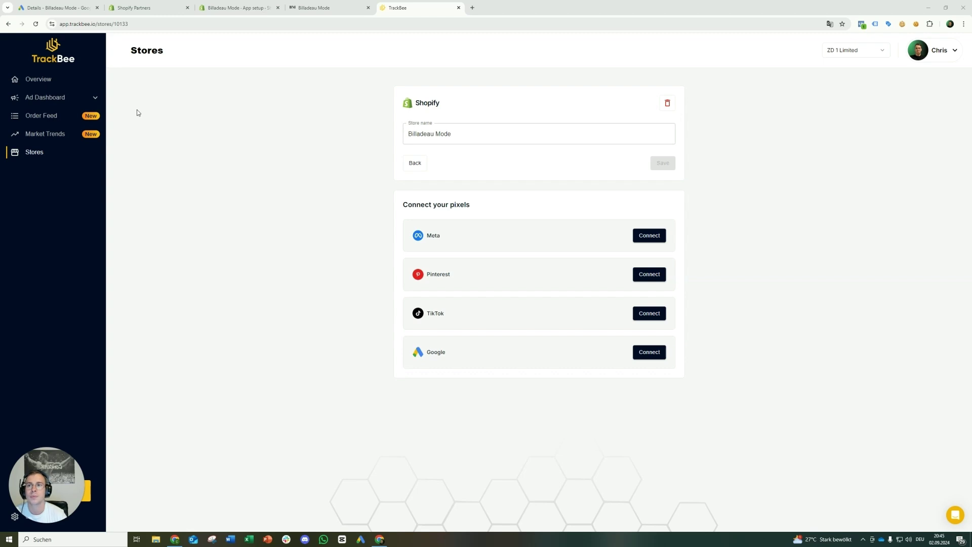
click(229, 9)
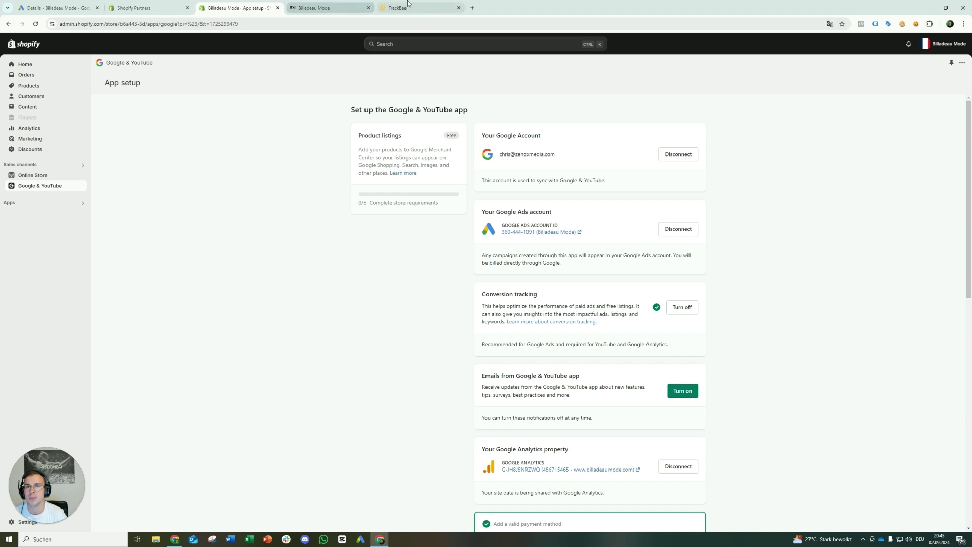
click(394, 9)
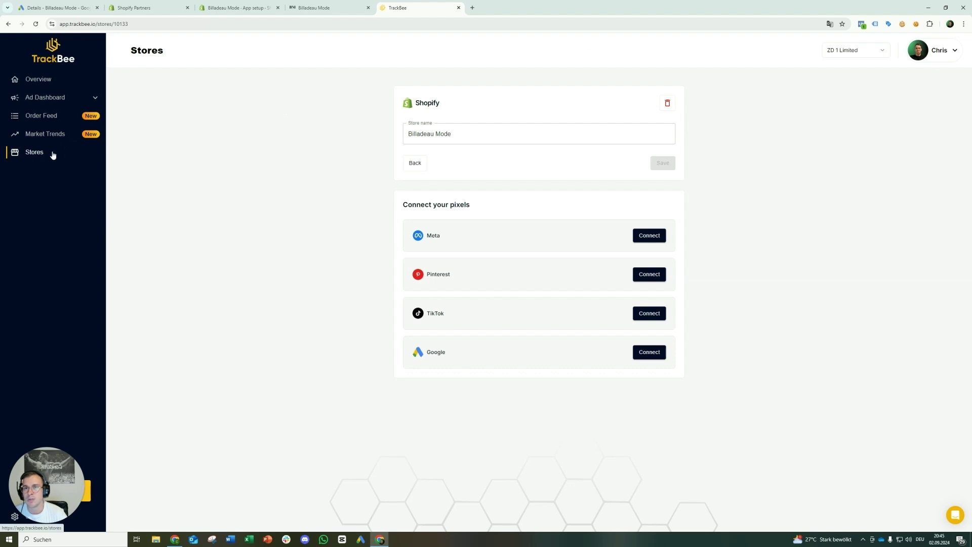
click(236, 8)
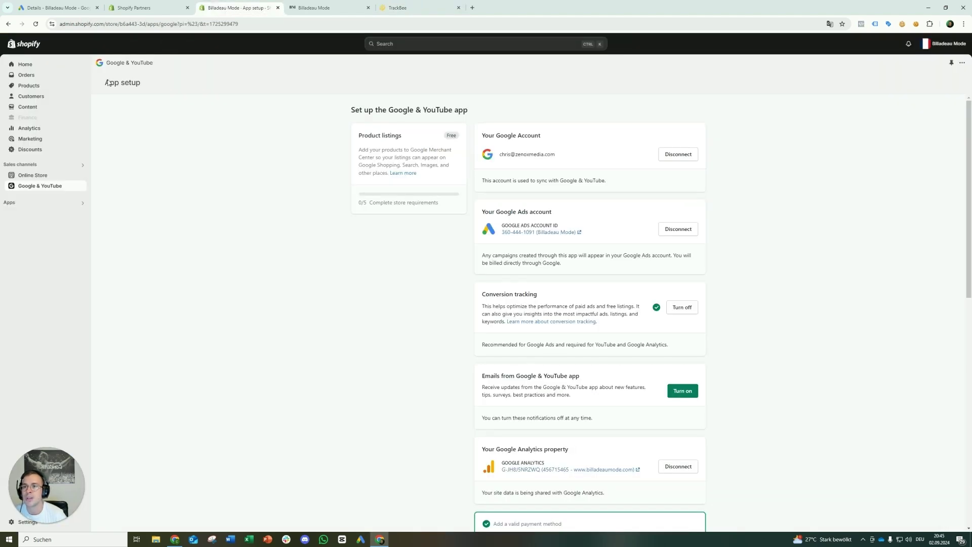
click(67, 204)
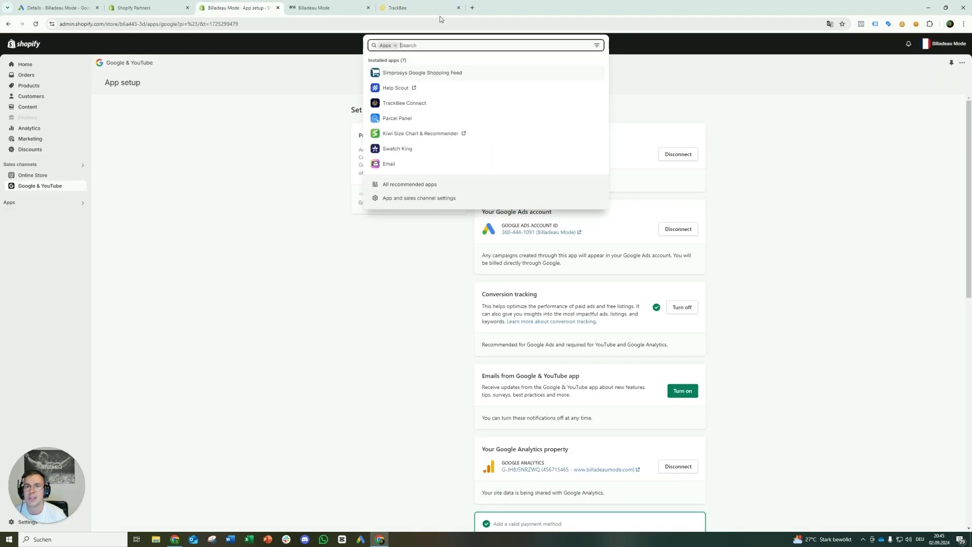
click(406, 105)
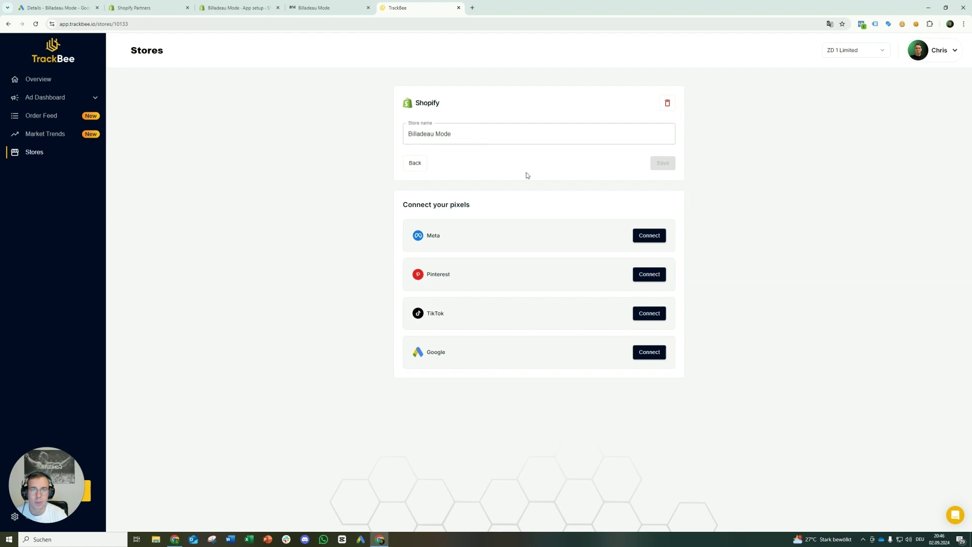
Step: Try to connect the Google pixel to the Billadeau Mode store in TrackBee by authorizing the existing Google account
click(649, 353)
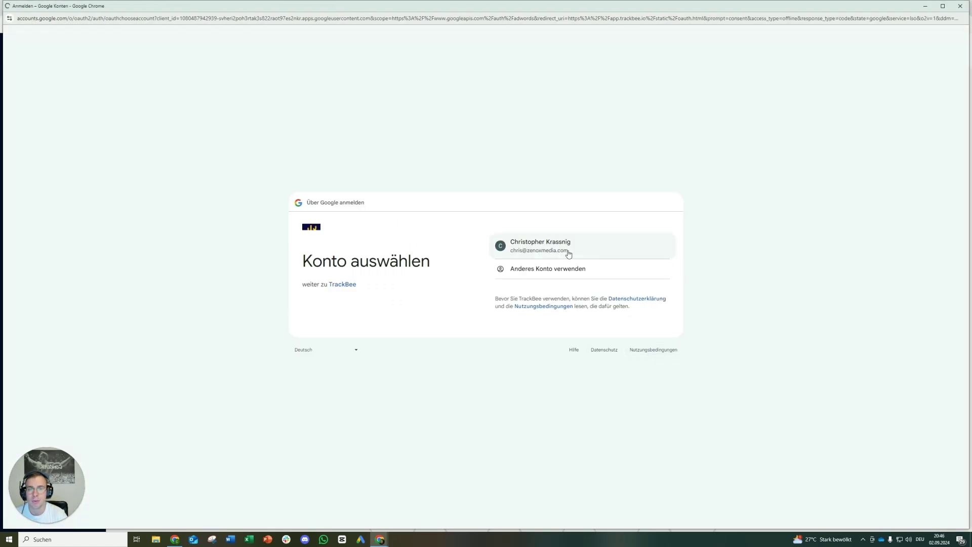
click(568, 252)
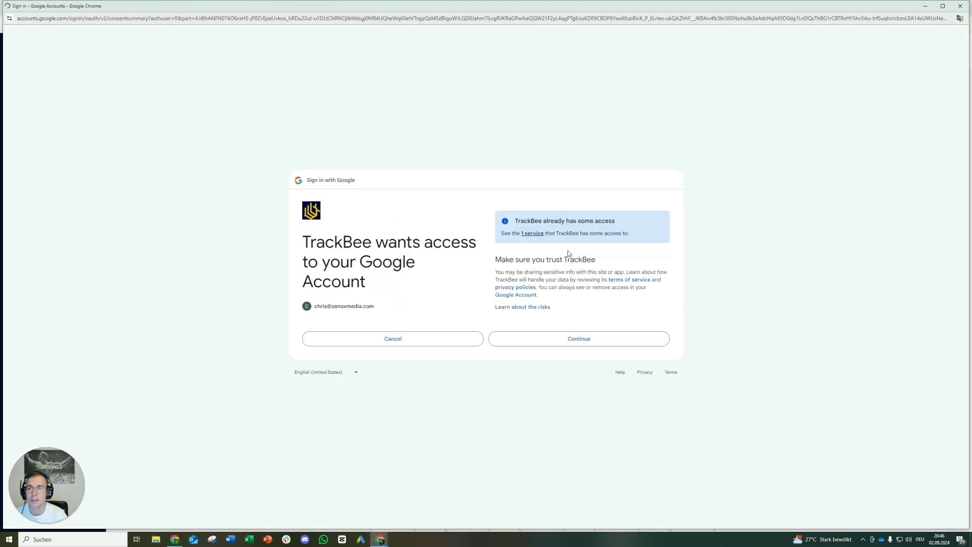
click(579, 337)
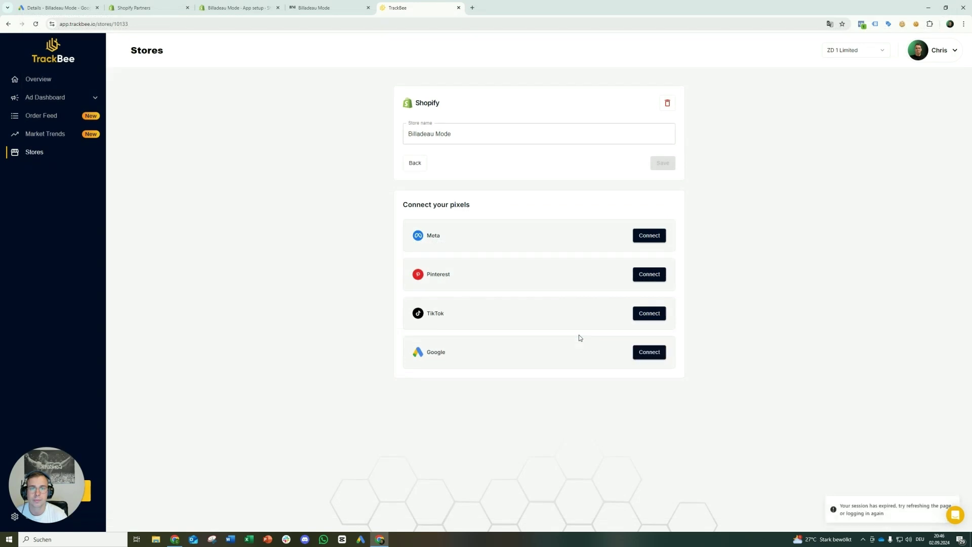
click(650, 352)
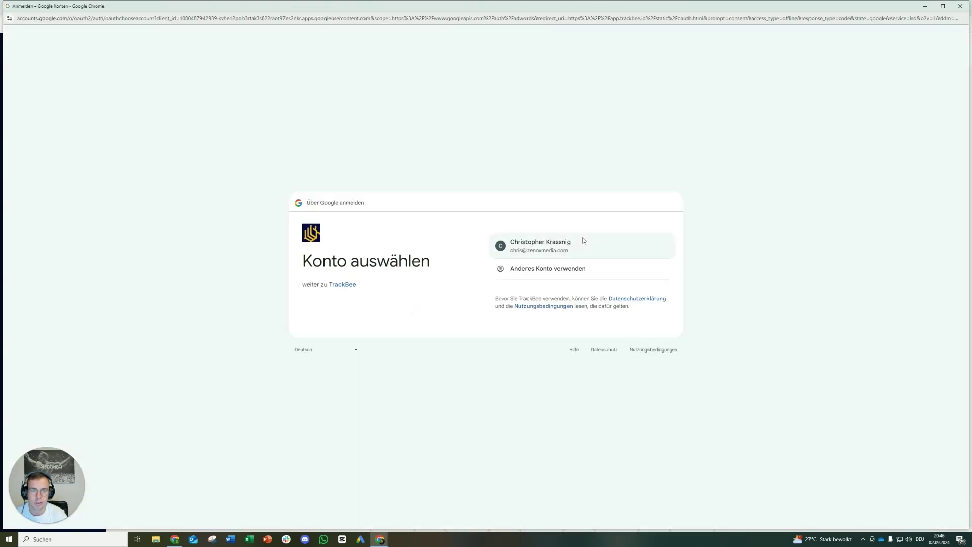
click(584, 241)
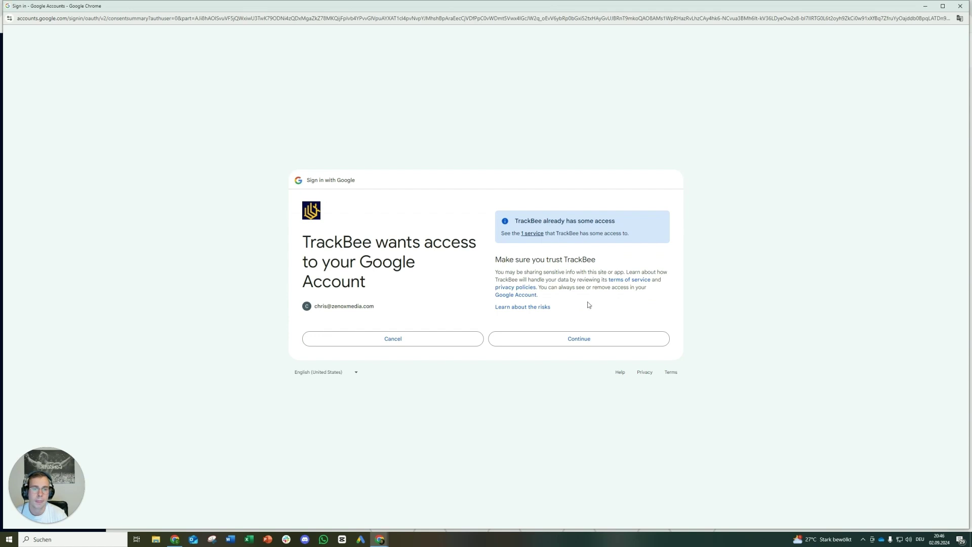
click(589, 337)
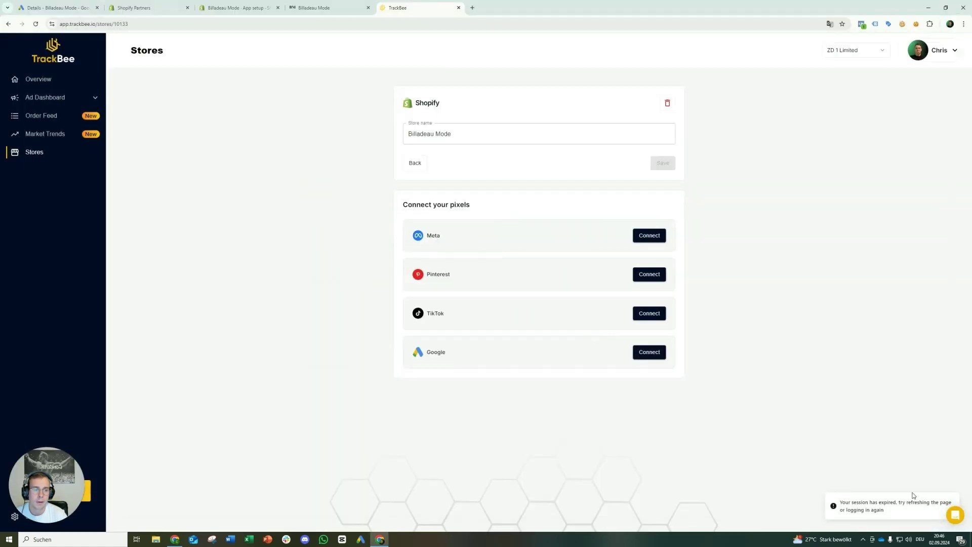
Step: Reload the store page and connect its Google pixel, authorizing the existing Google account and choosing the Billadeau Mode ad account
click(37, 24)
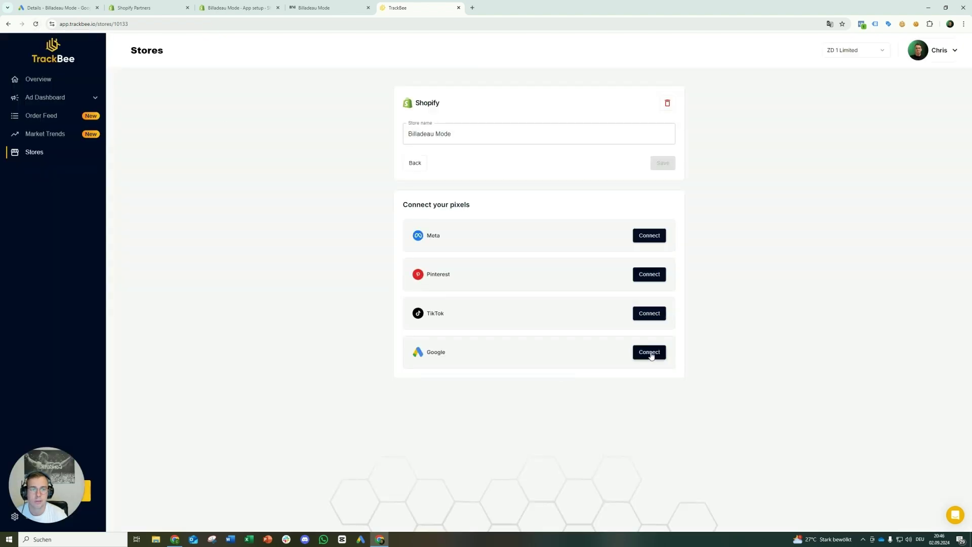
click(650, 353)
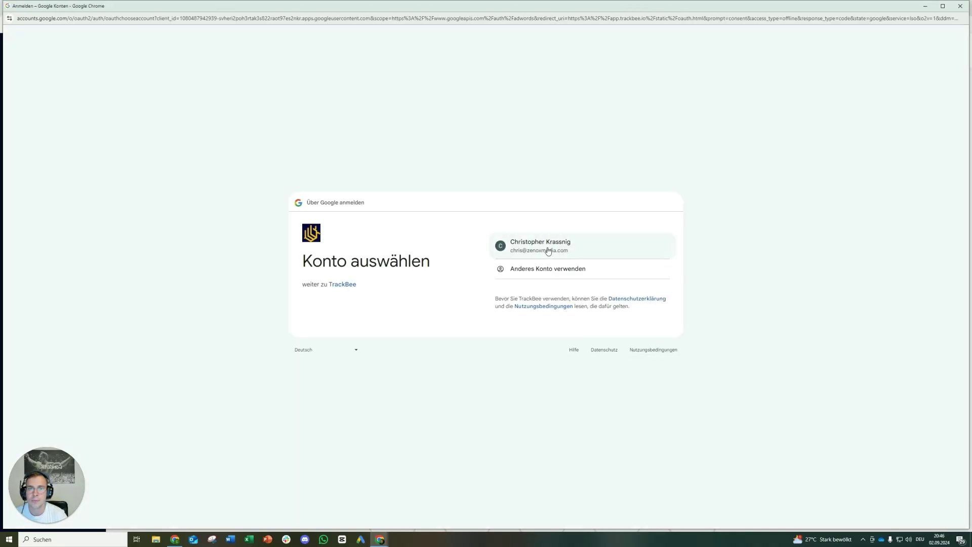
click(549, 251)
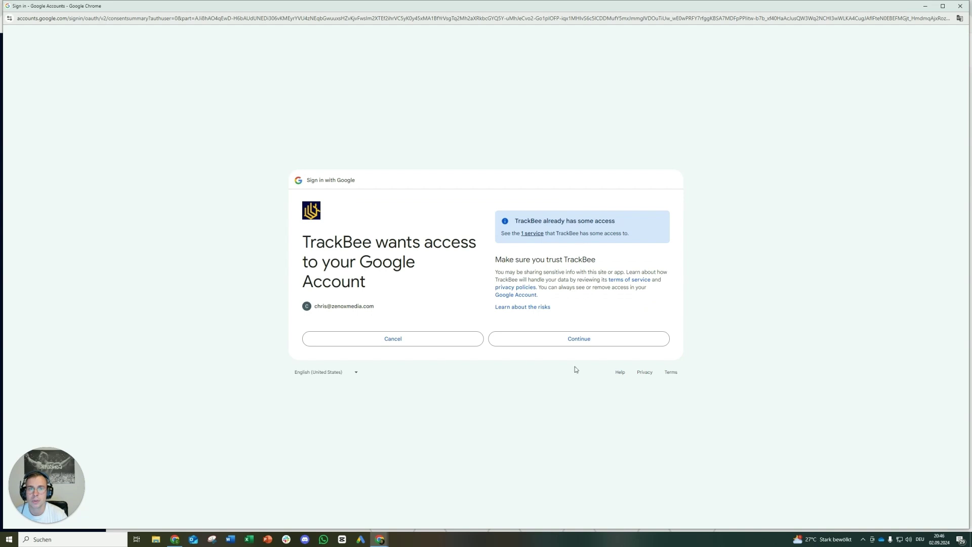
click(579, 342)
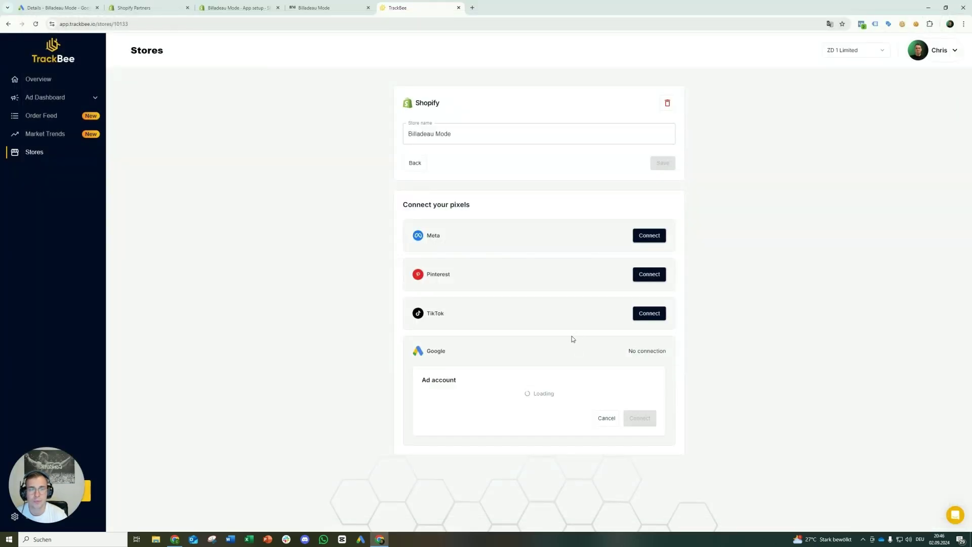
click(536, 390)
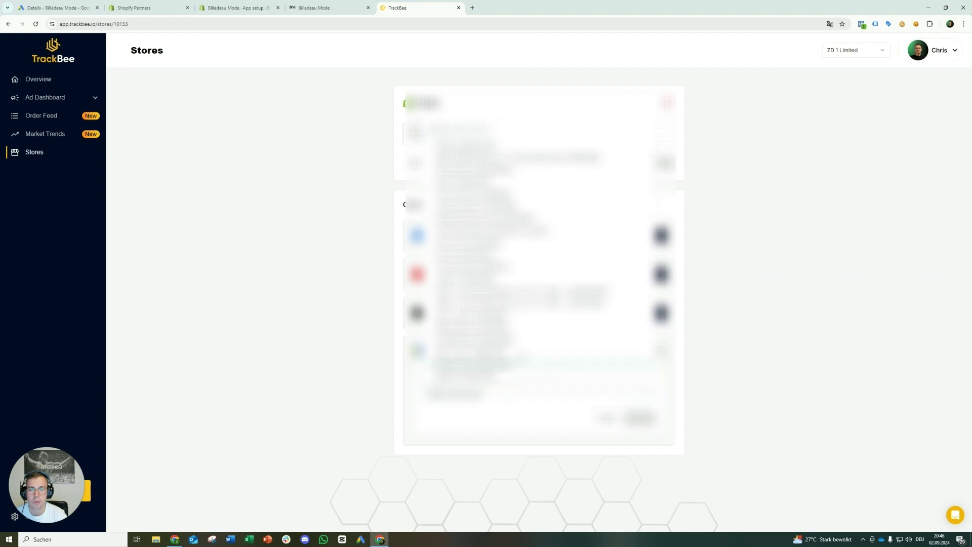
click(557, 365)
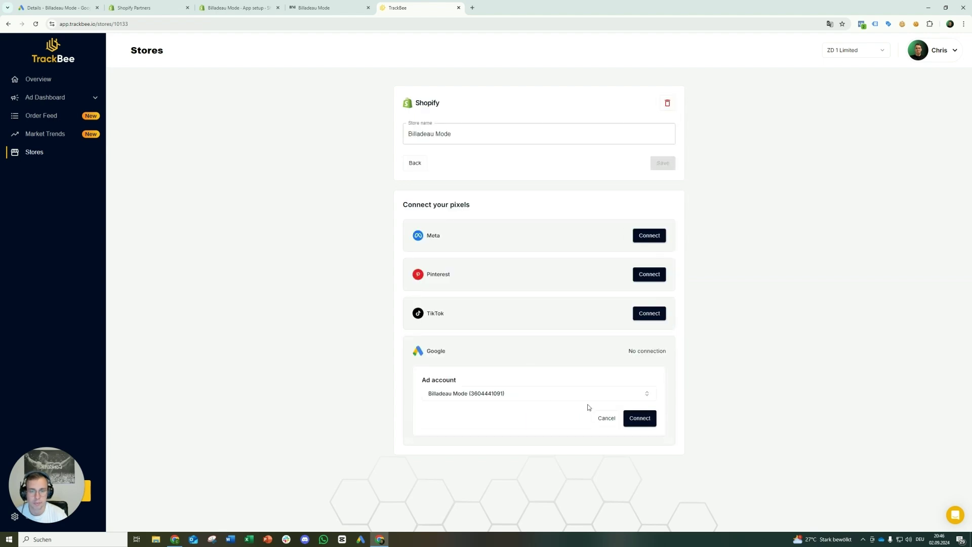
click(636, 420)
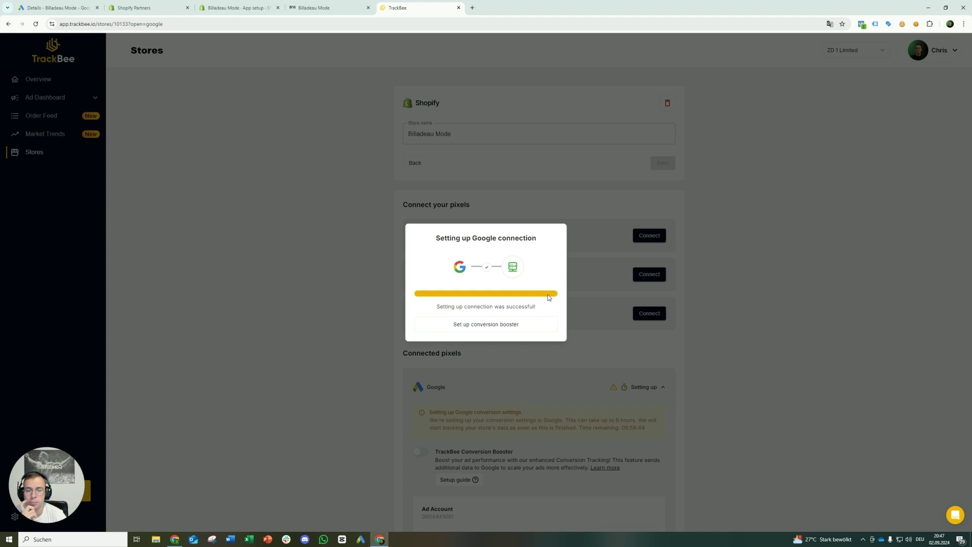
Step: Enable the TrackBee Conversion Booster for the Google connection and open its setup guide at the "Navigate to settings" page
click(514, 324)
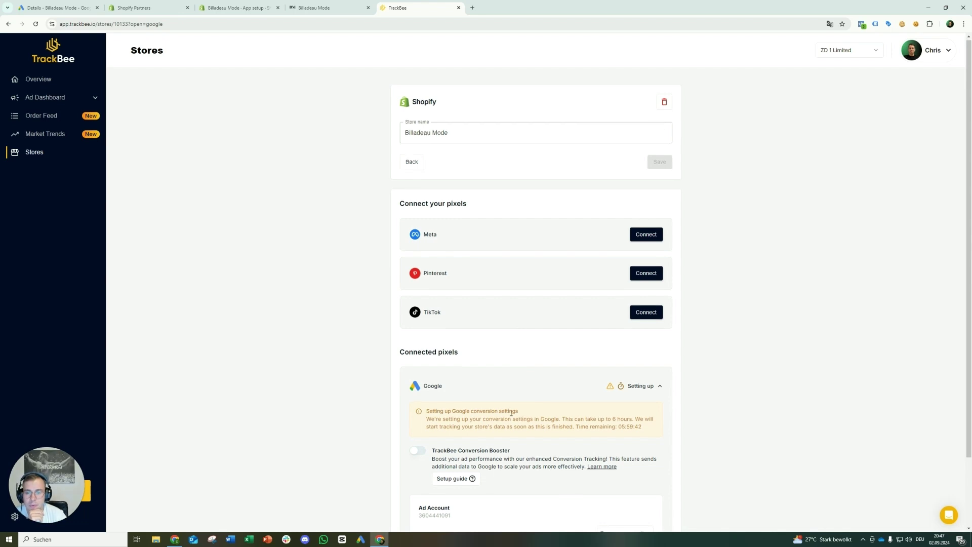
scroll(521, 366, down, 2)
click(418, 378)
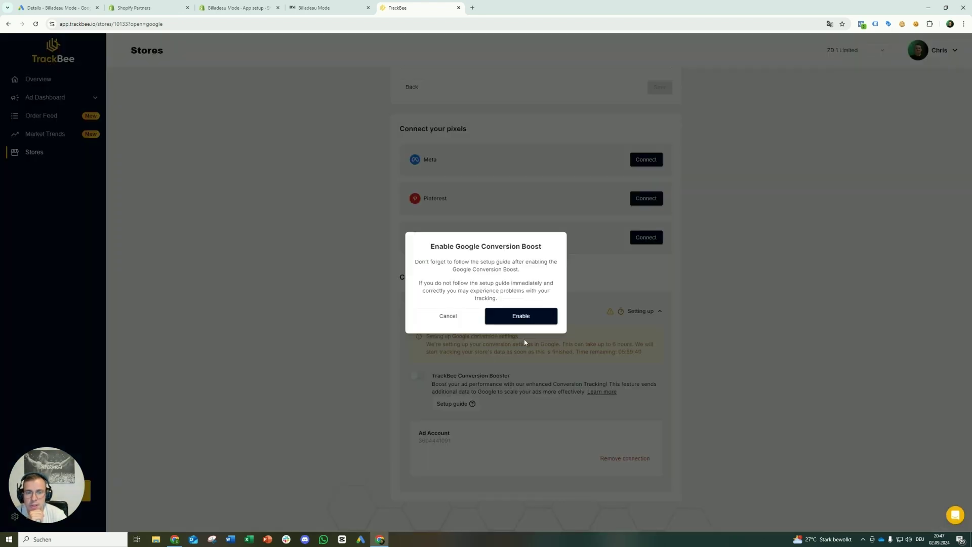
click(530, 319)
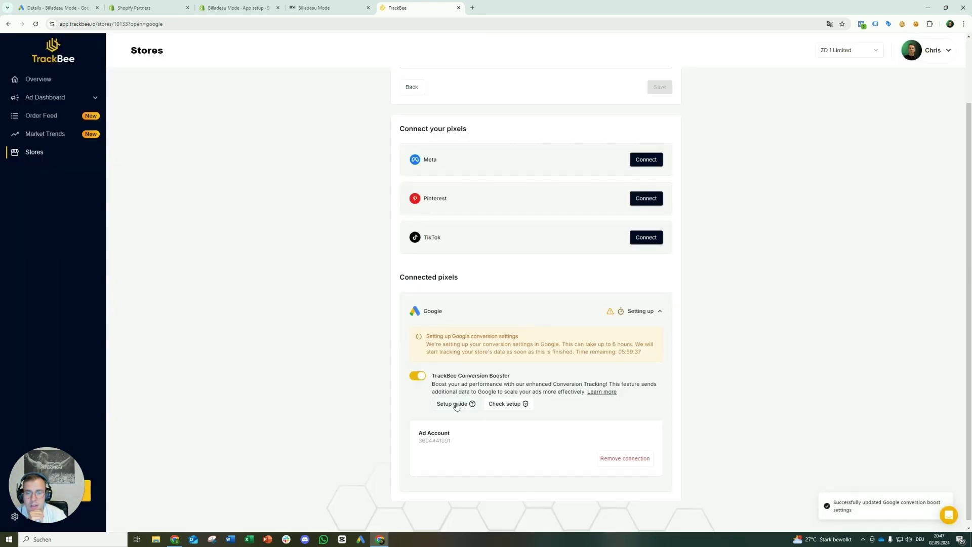
click(456, 404)
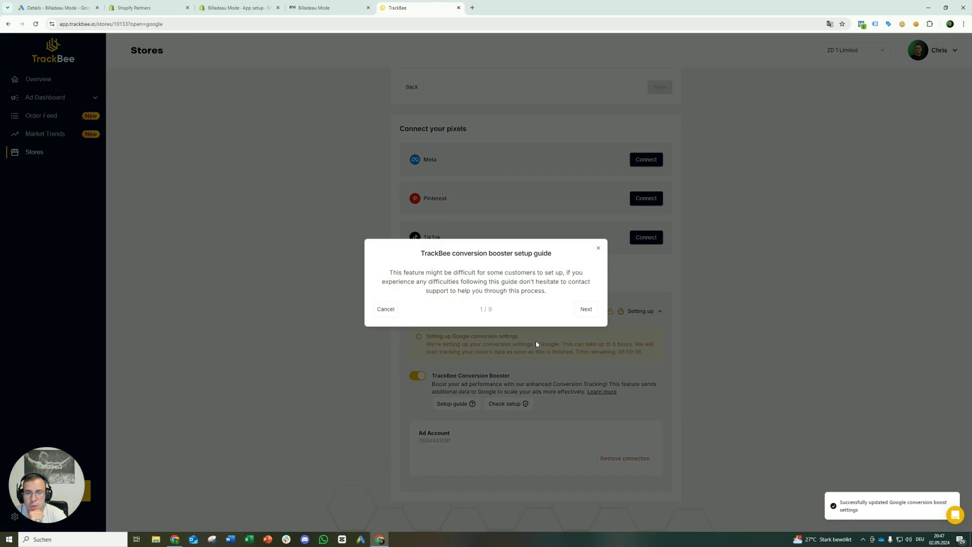
click(587, 310)
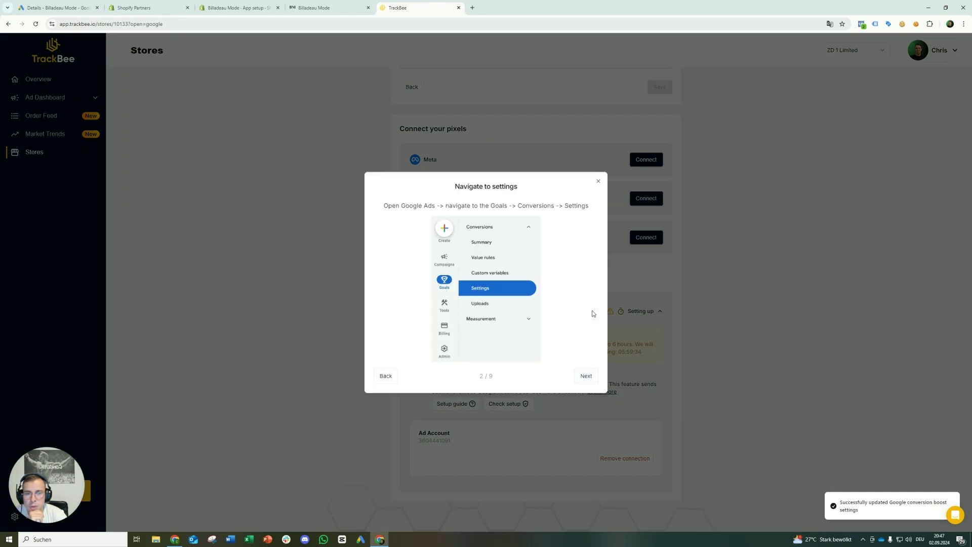
Step: Switch to Google Ads, accept the customer data terms in the conversion settings, and save them
click(62, 10)
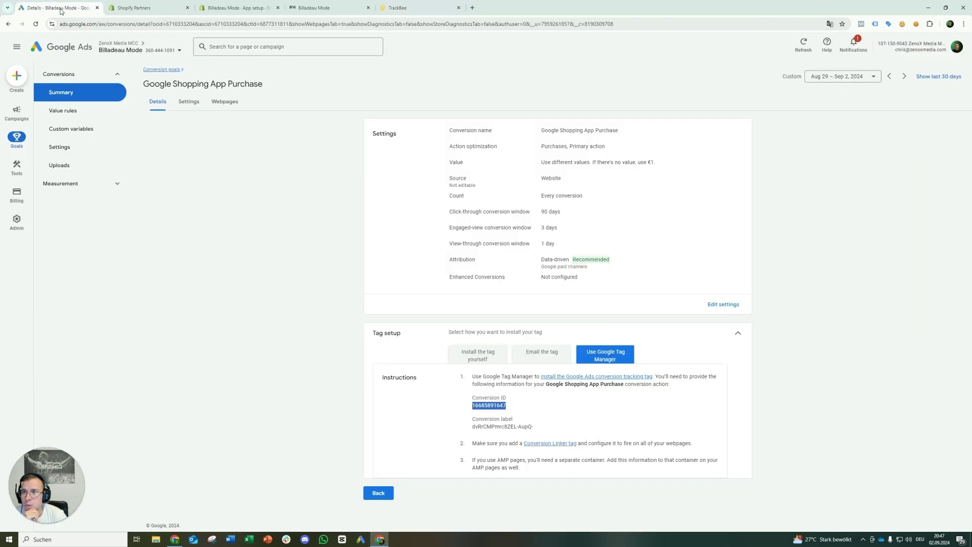
click(75, 152)
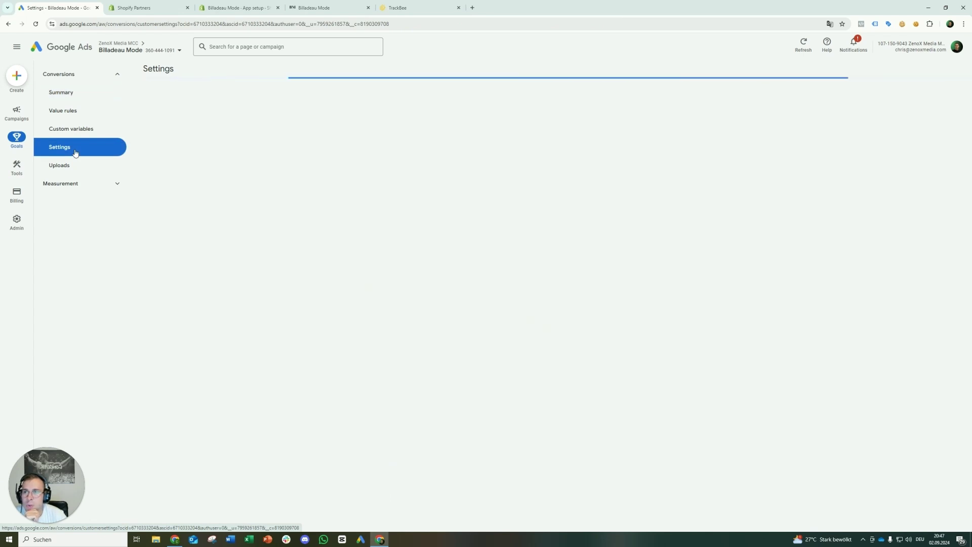
click(291, 131)
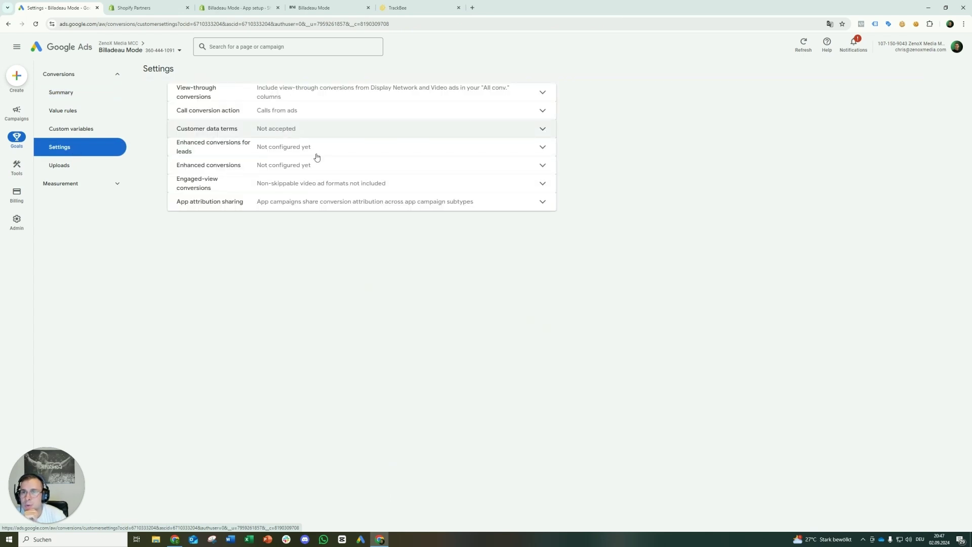
click(259, 287)
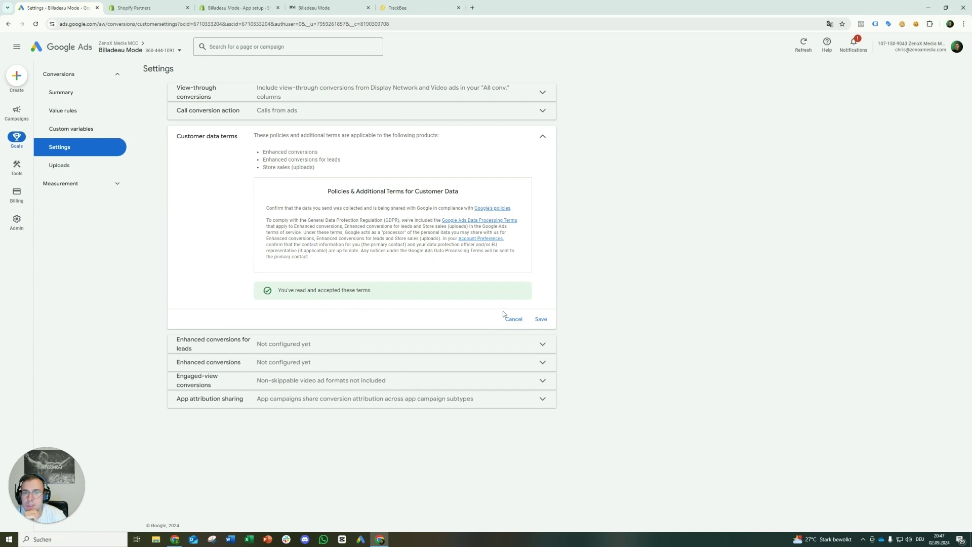
click(541, 319)
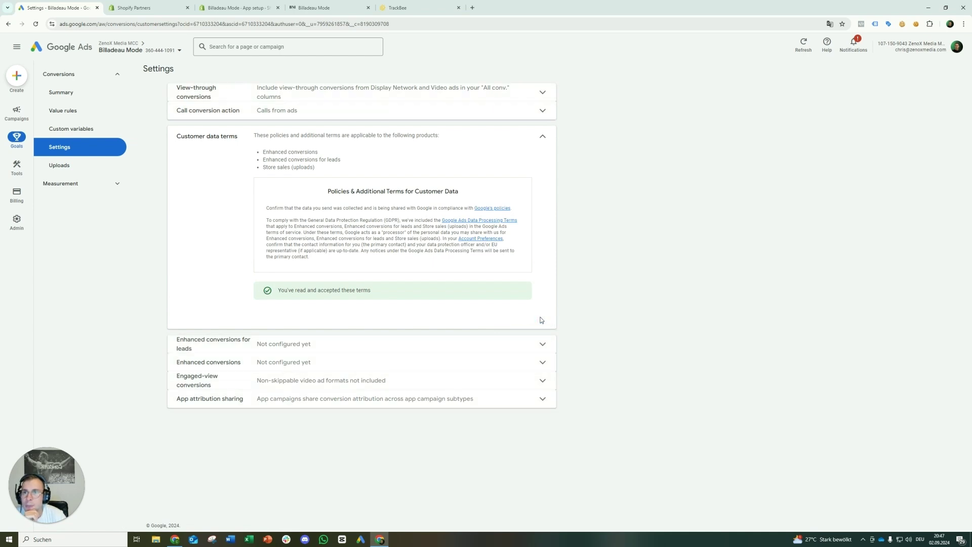
Step: Turn on enhanced conversions with Google Ads API as the management method and save the setting
click(307, 168)
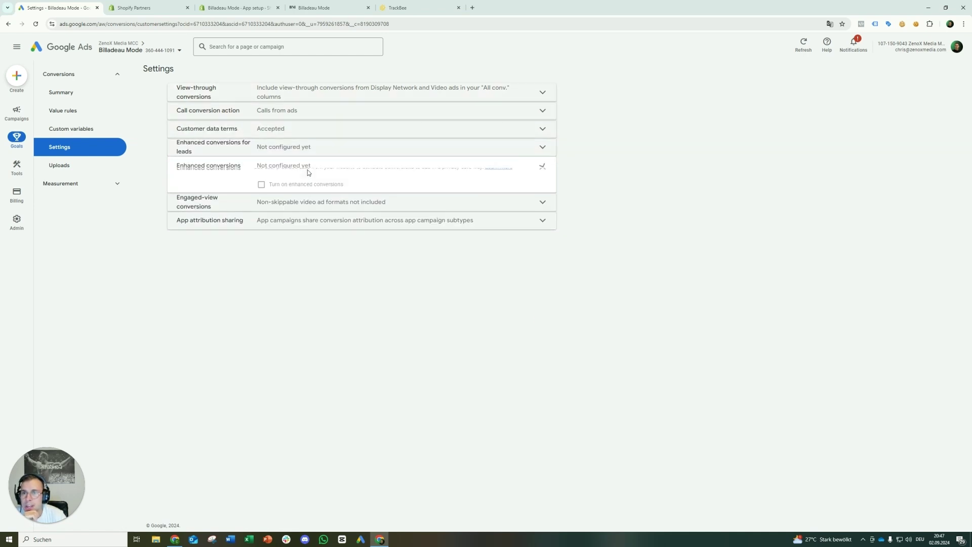
click(291, 190)
click(563, 305)
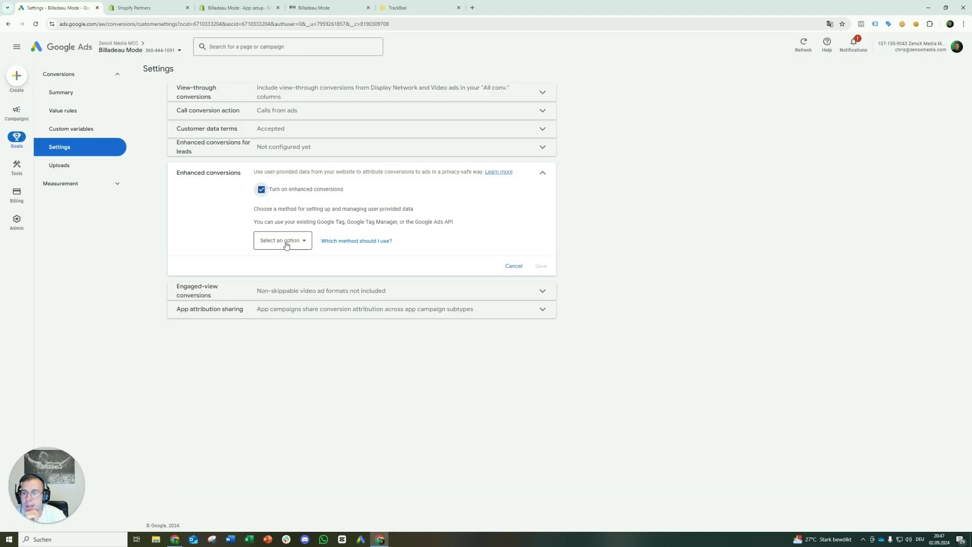
click(286, 241)
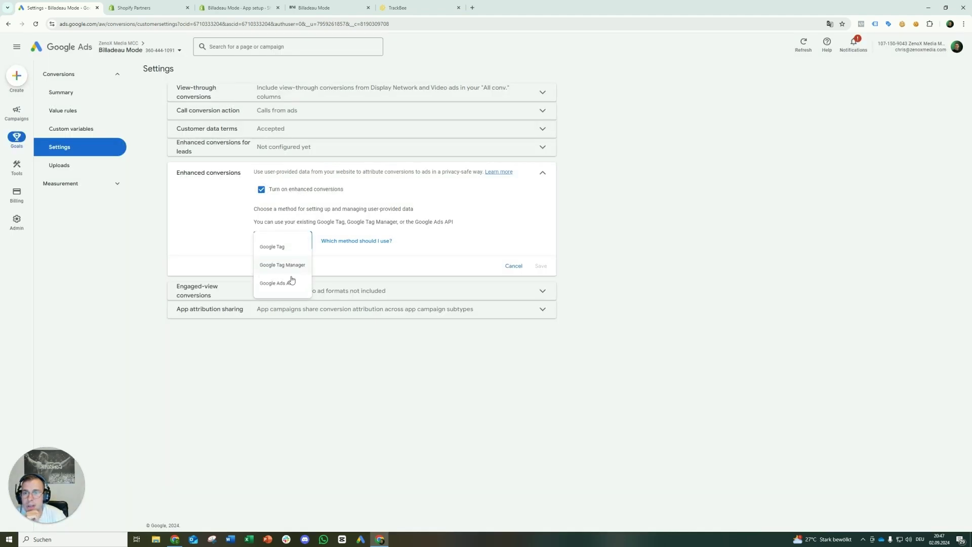
click(292, 280)
click(541, 299)
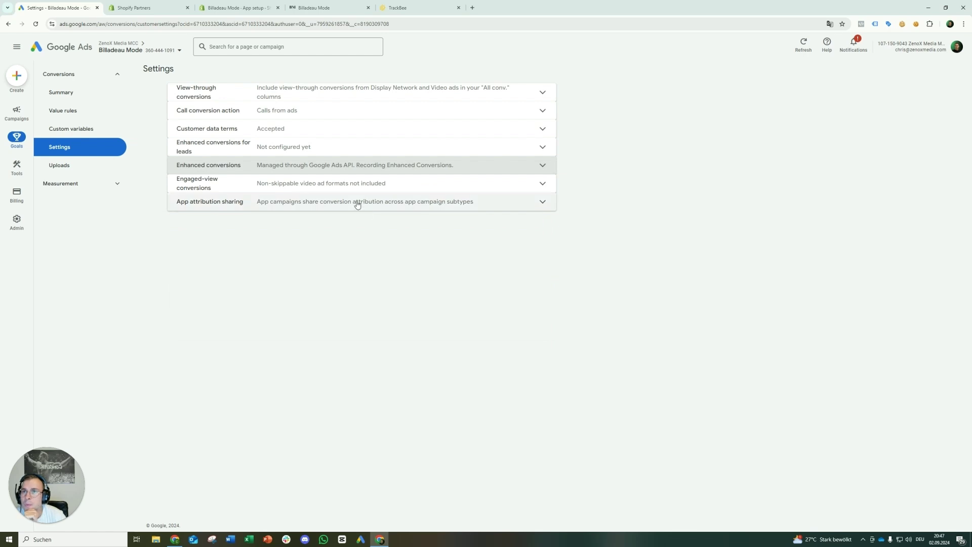
Step: Return to the TrackBee setup guide, set the default consent mode to Granted, and copy the pixel code from its last page
click(416, 6)
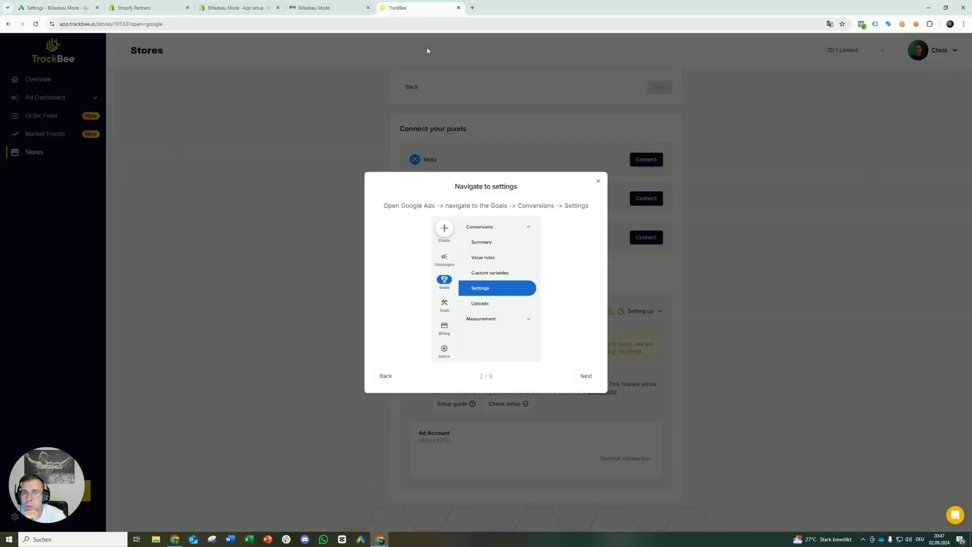
click(588, 380)
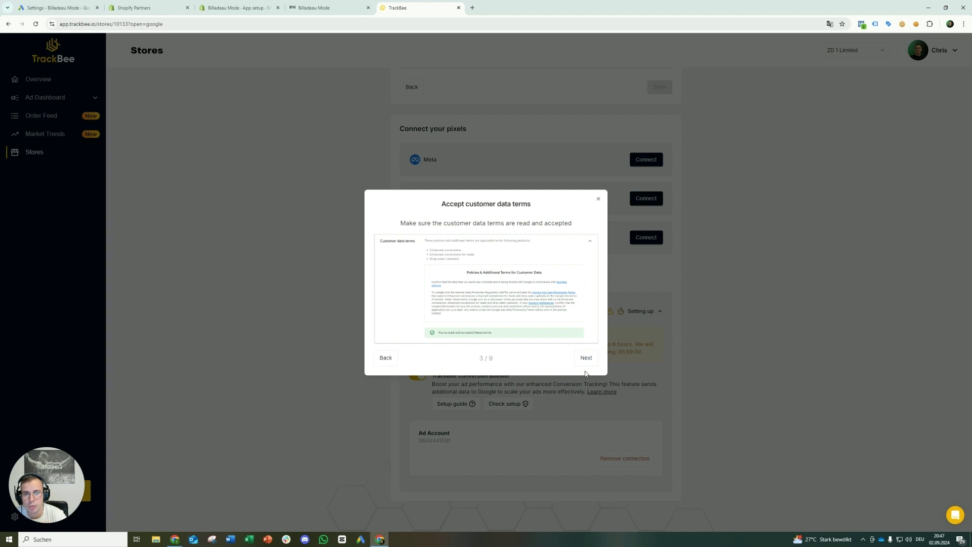
click(586, 359)
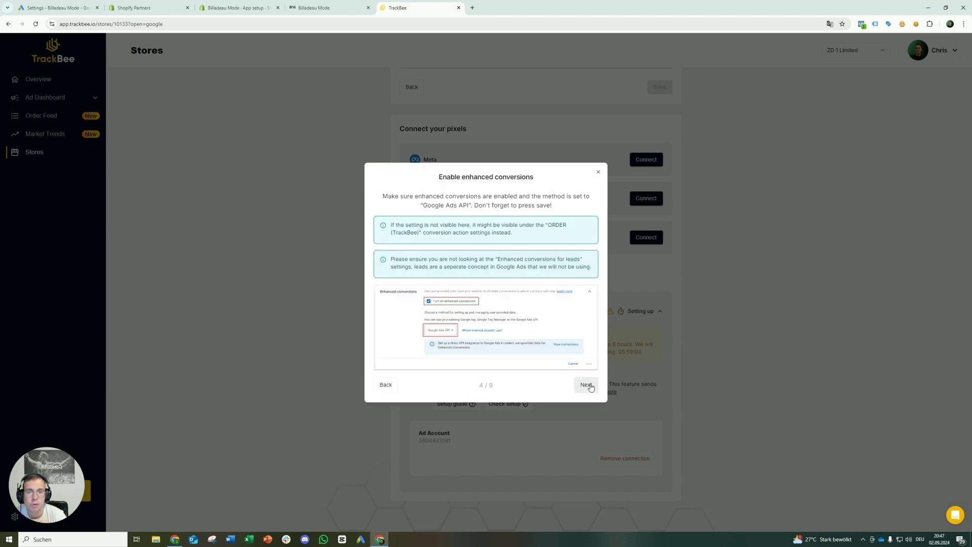
click(588, 386)
click(440, 304)
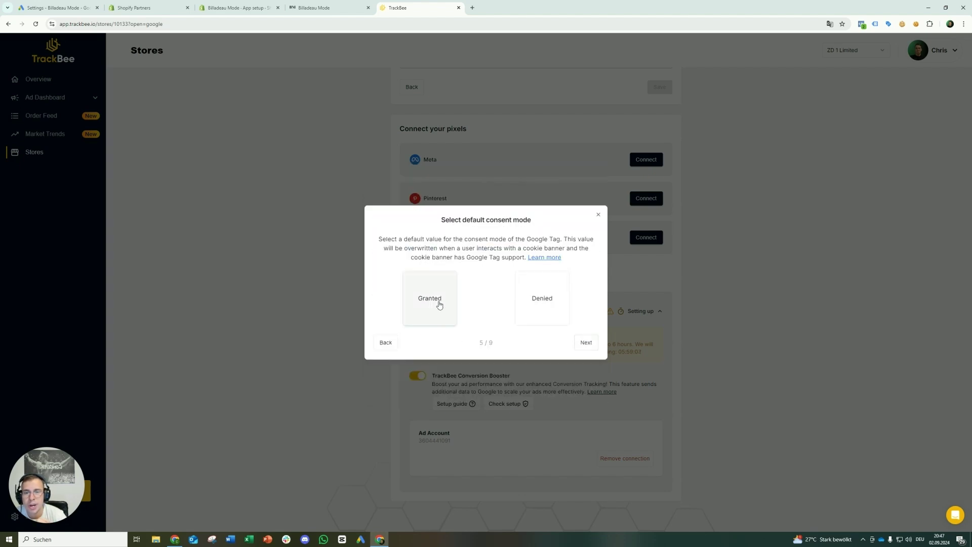
click(585, 342)
click(584, 380)
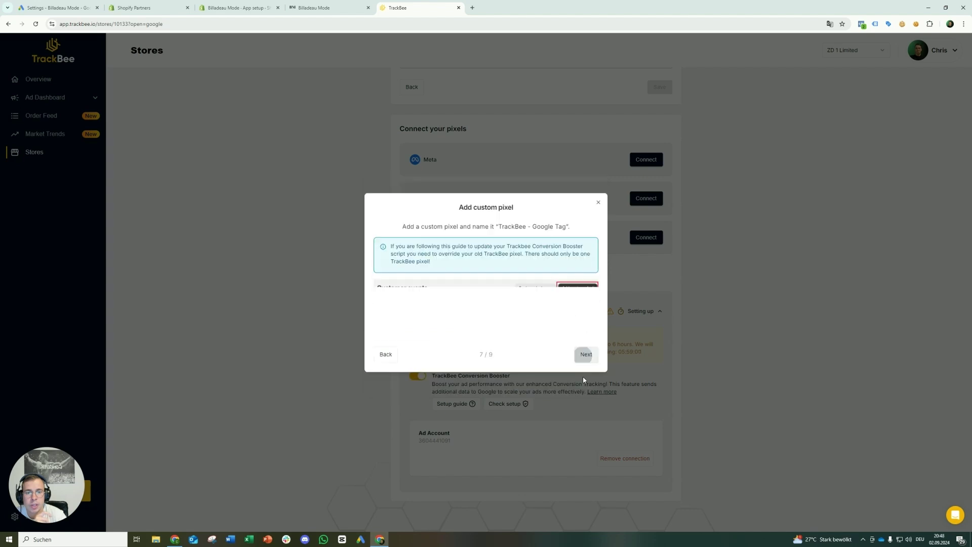
click(584, 358)
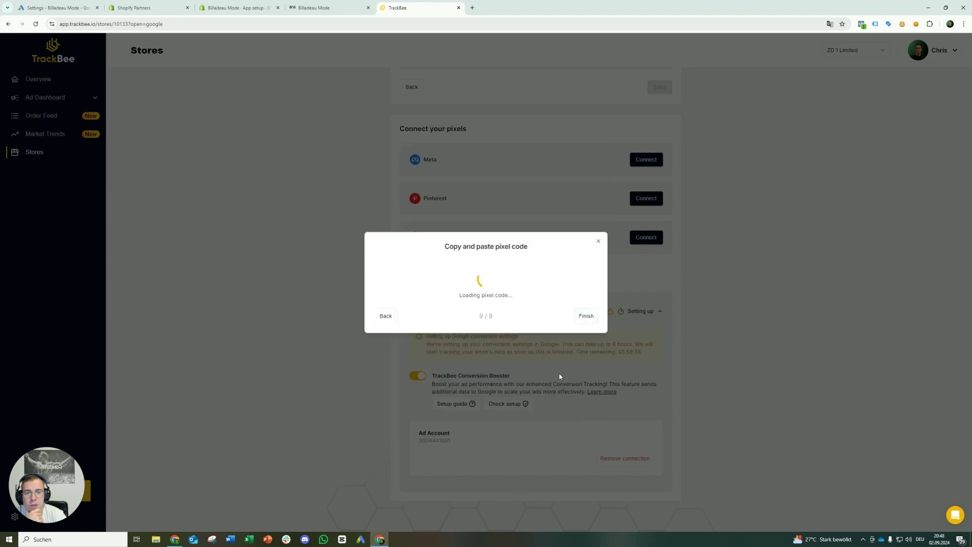
click(485, 327)
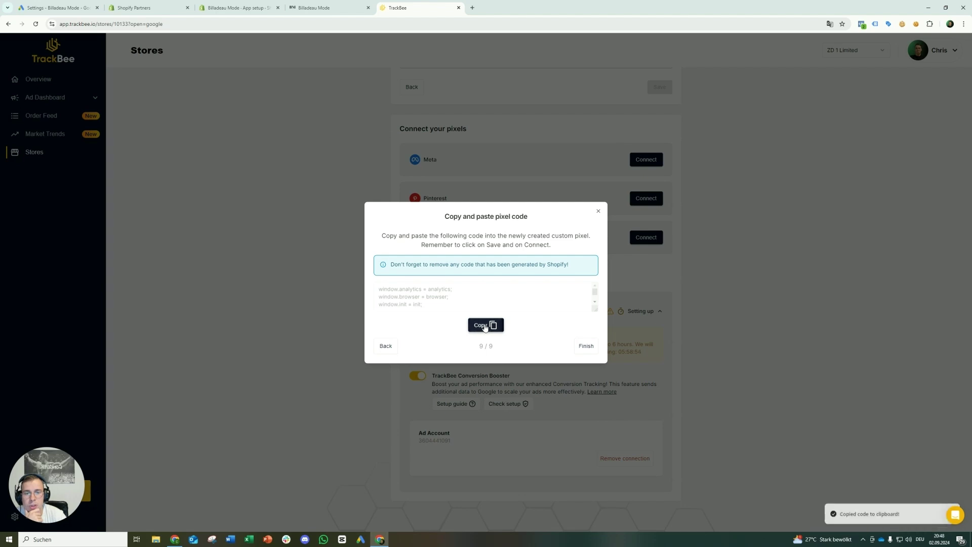
Step: Switch to the Shopify admin and add a custom pixel named "TrackBee - Conversion Booster" in the customer events settings
click(234, 6)
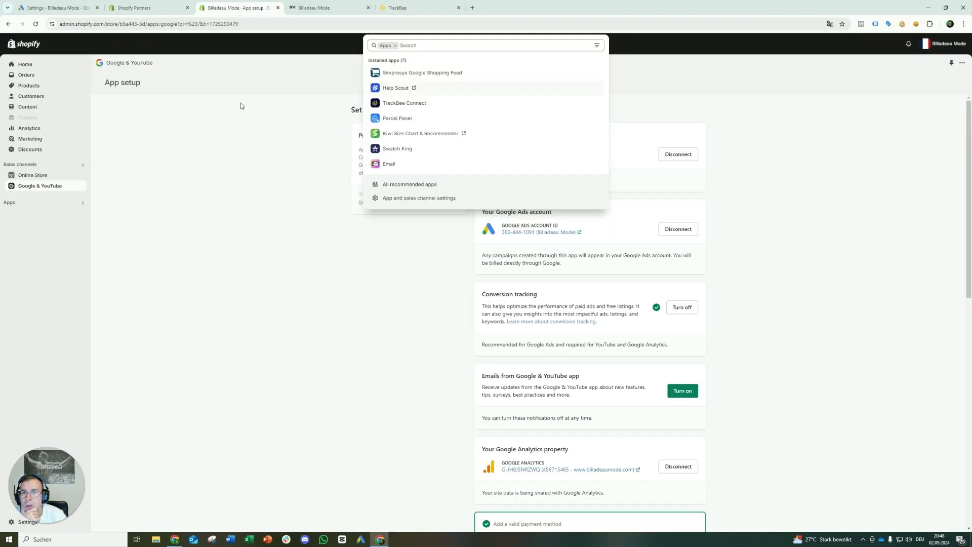
click(17, 522)
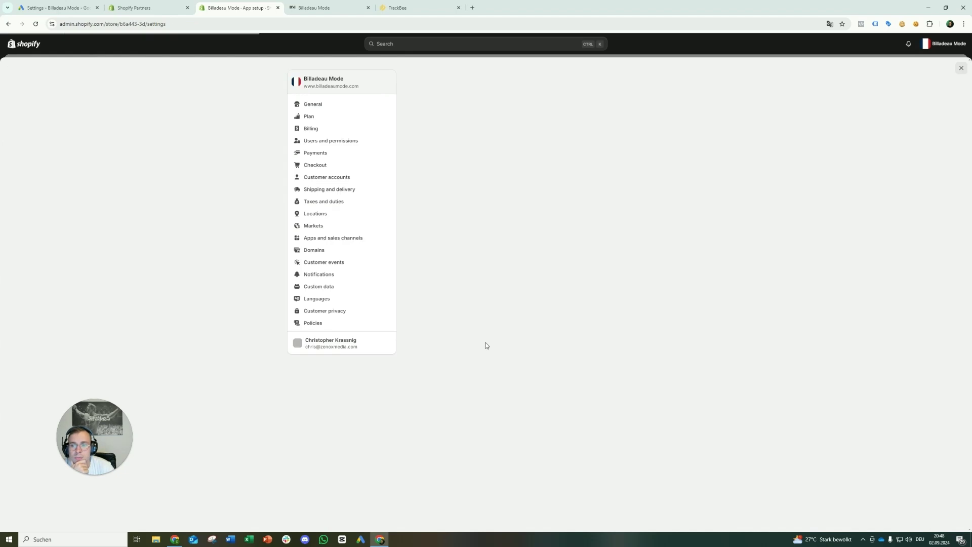
click(337, 262)
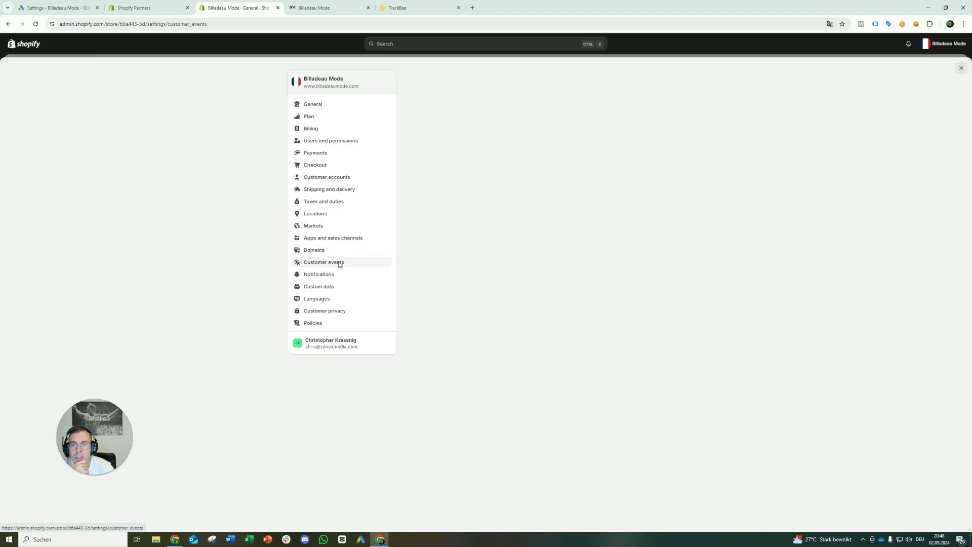
click(647, 77)
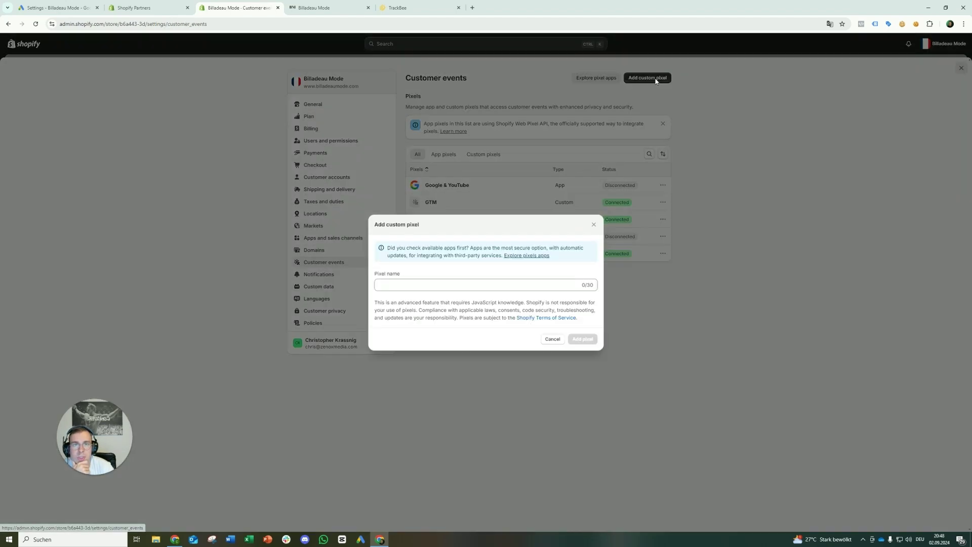
click(458, 287)
text(T)
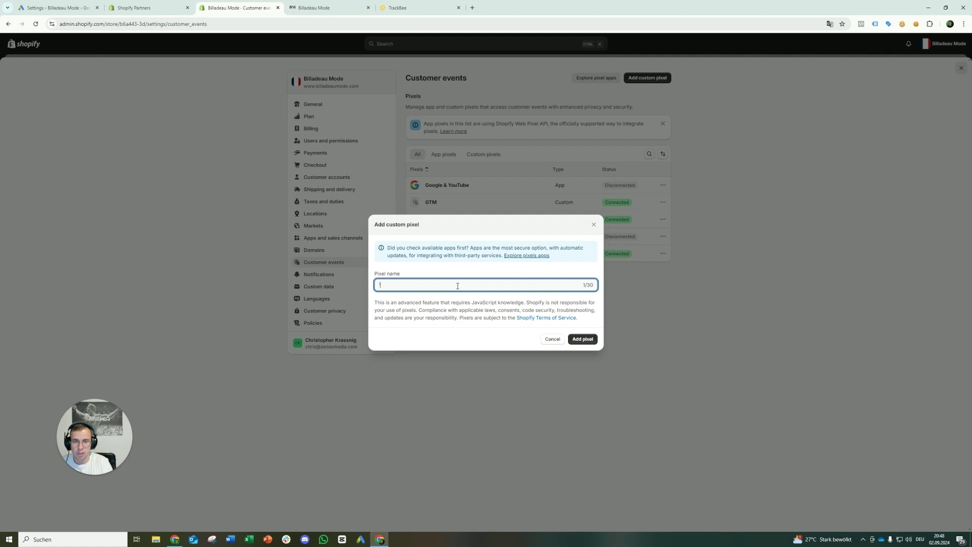
text(rackBee - Conversion Booster)
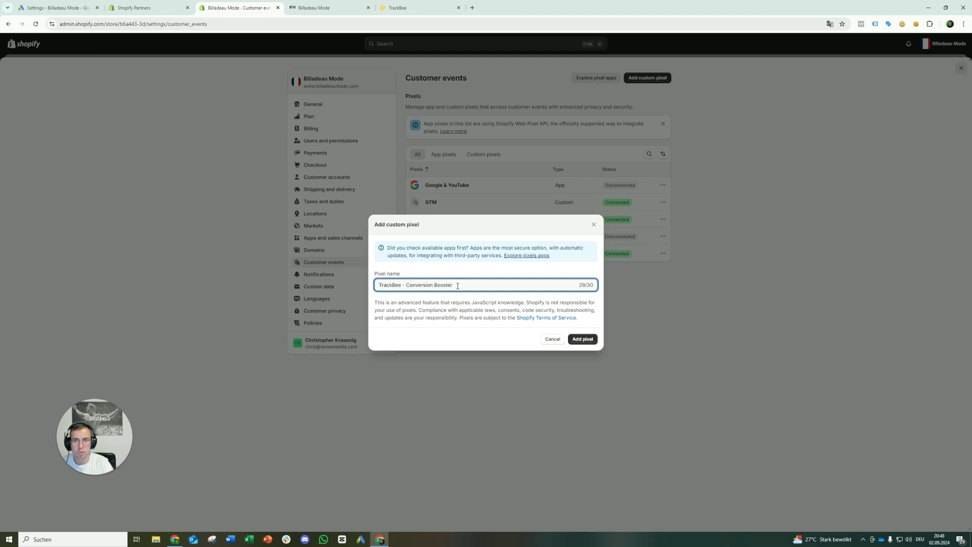
click(582, 339)
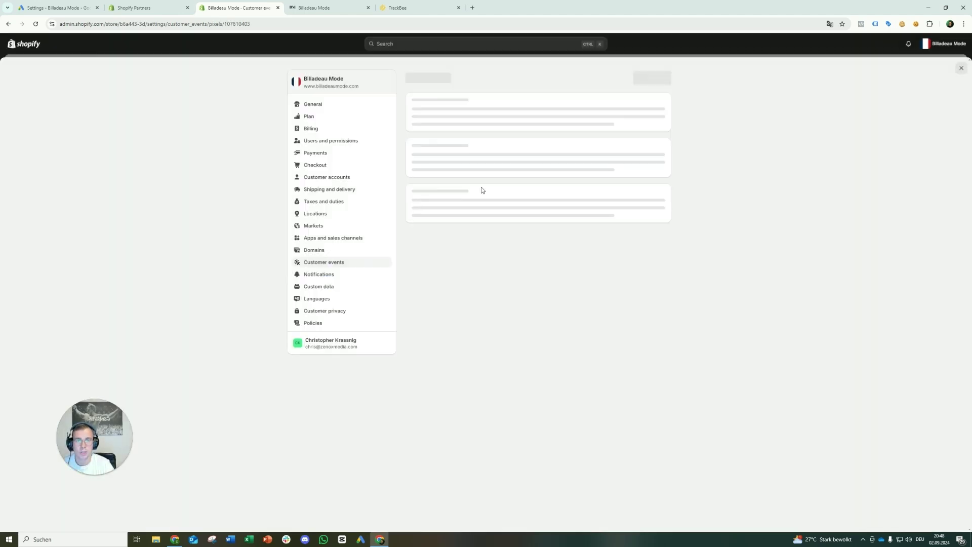
Step: Set the pixel's permission to Required for Marketing only, with Analytics unselected, and its data sale option to "Data collected does not qualify as data sale"
click(613, 175)
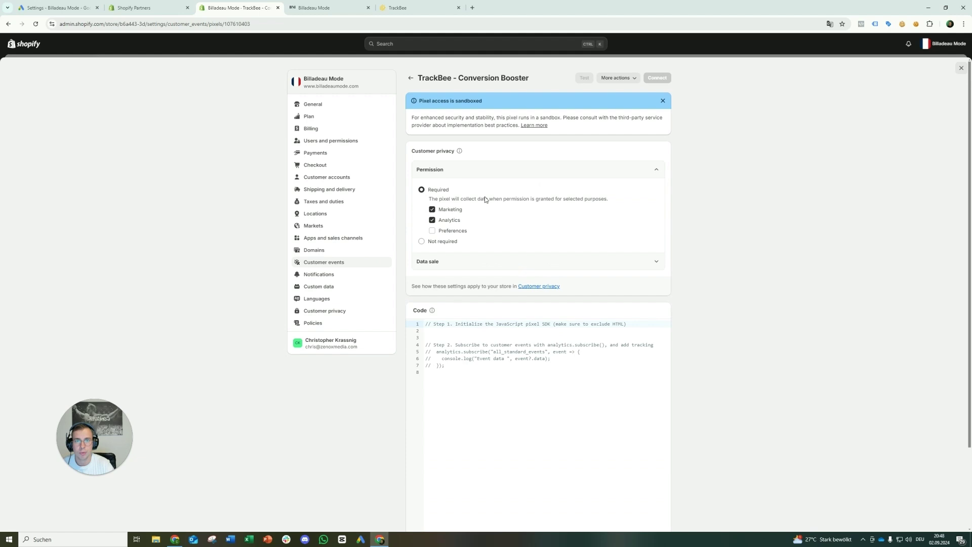
click(439, 211)
click(455, 221)
click(450, 210)
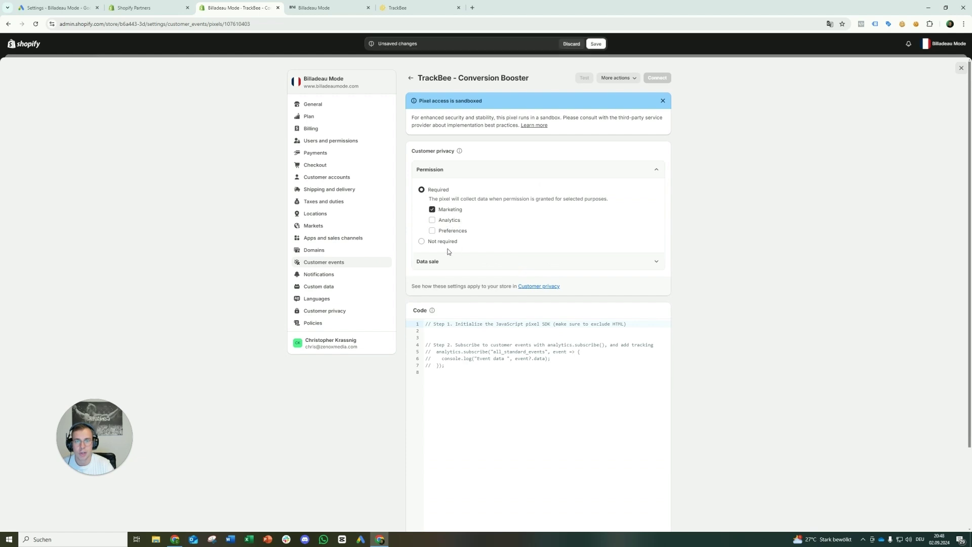
click(448, 261)
click(468, 311)
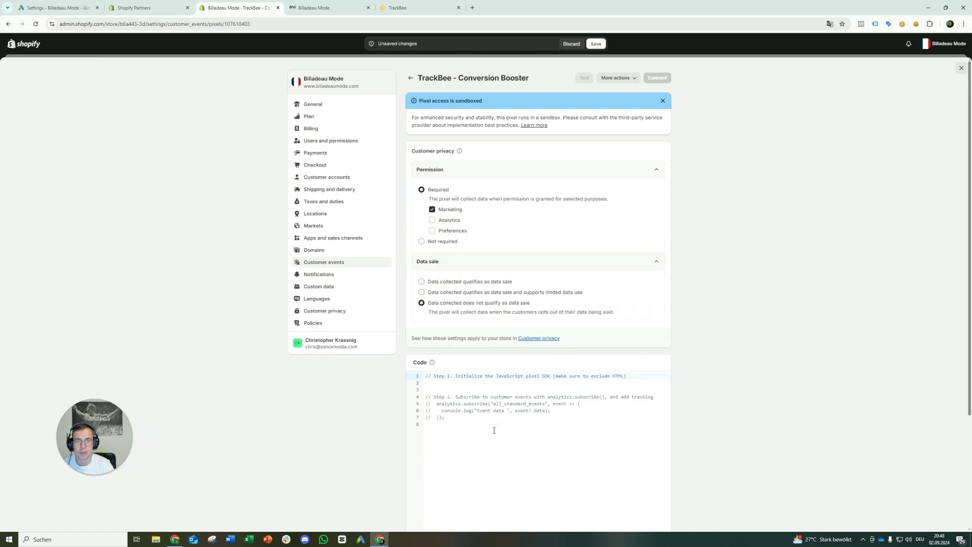
Step: Replace the pixel's default code with the copied TrackBee code, including its pixel API key, and save the pixel
key(ctrl+a)
key(ctrl+v)
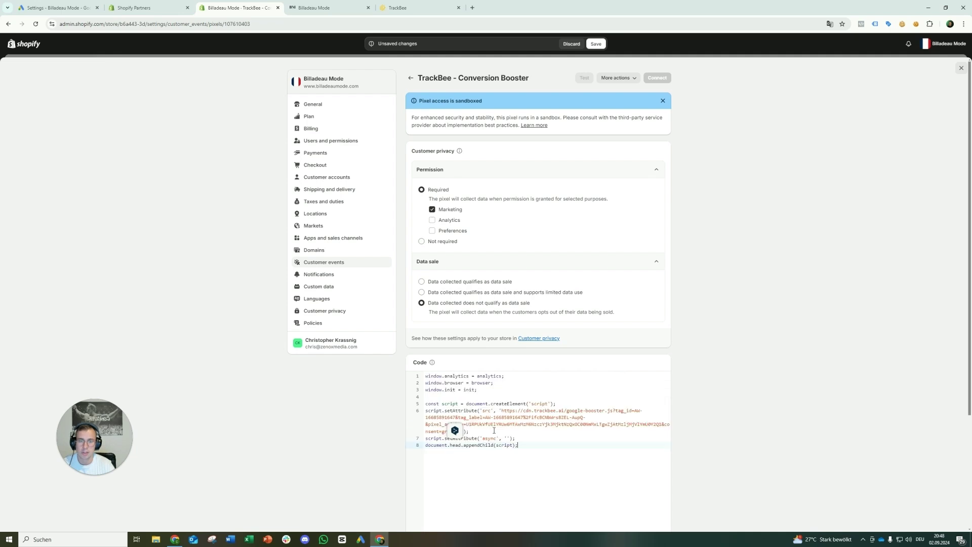
scroll(481, 395, down, 2)
scroll(481, 396, down, 2)
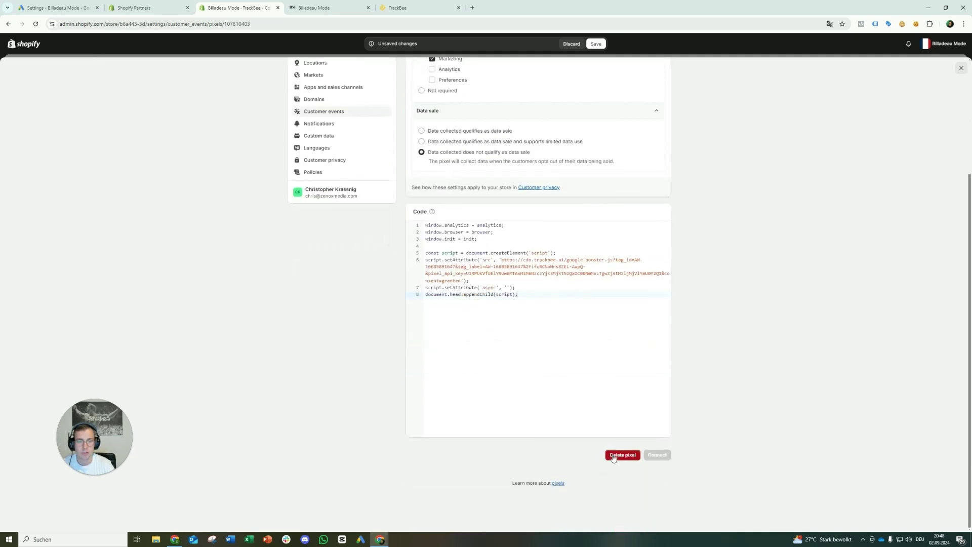
click(596, 44)
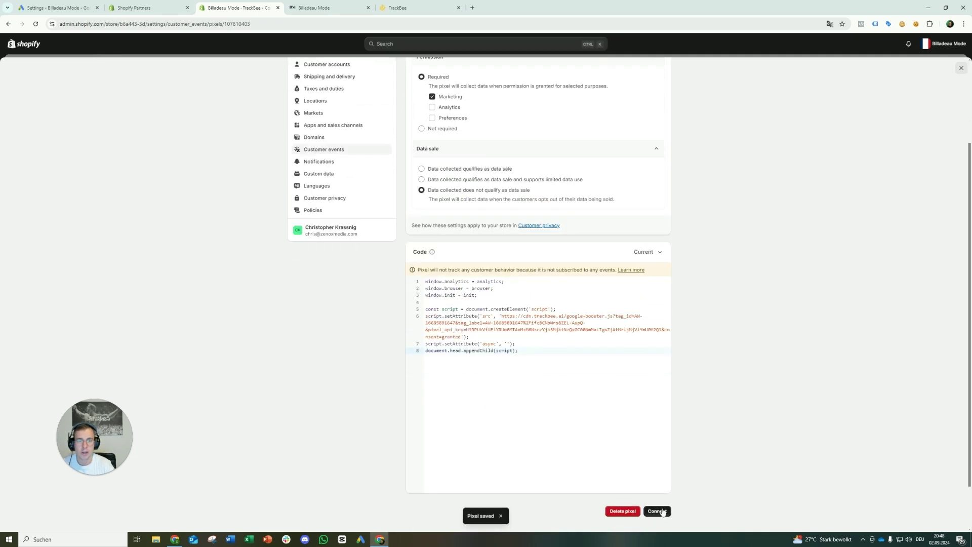
Step: Connect the TrackBee - Conversion Booster pixel to the store and return to the customer events list
click(657, 512)
click(585, 306)
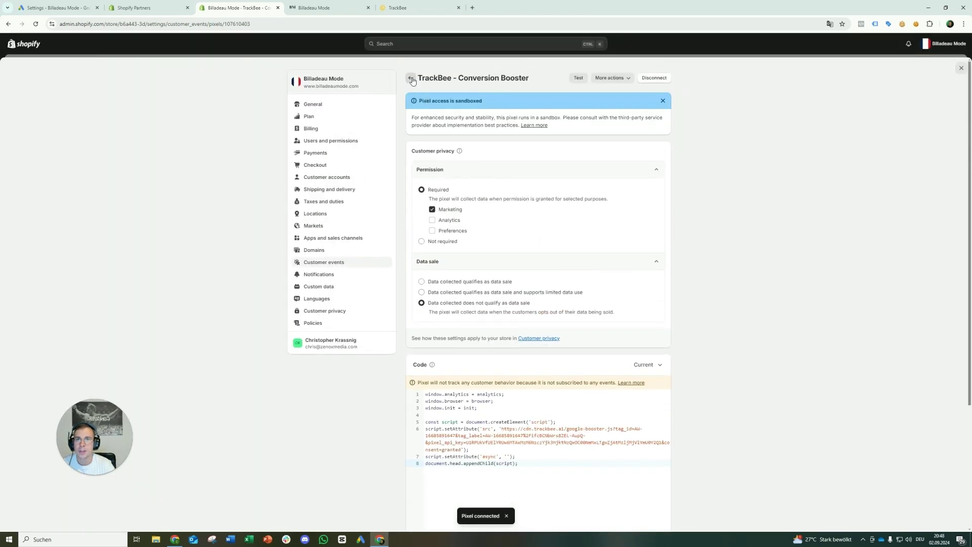
click(411, 78)
Step: Switch to TrackBee, finish the Conversion Booster setup guide with its setup check, and close the check results
click(388, 8)
click(584, 347)
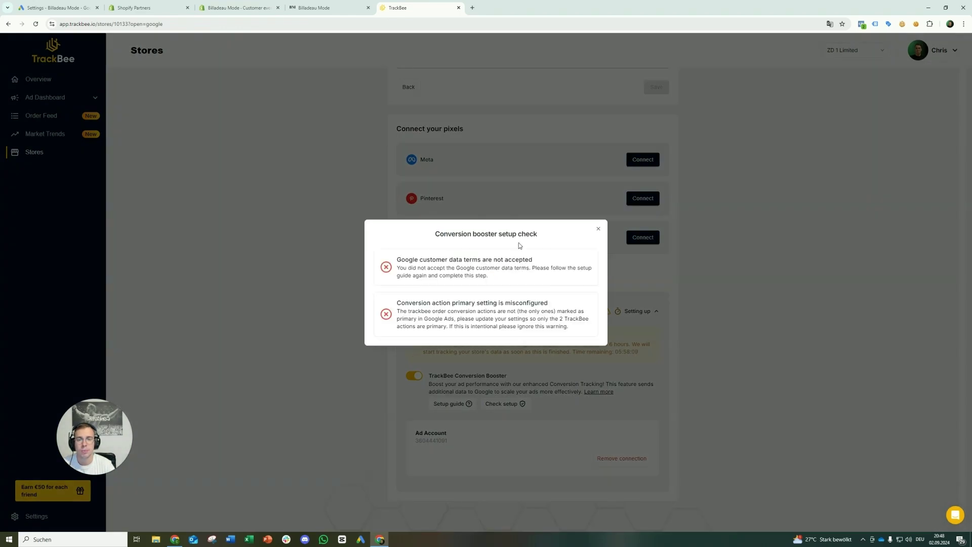
click(598, 230)
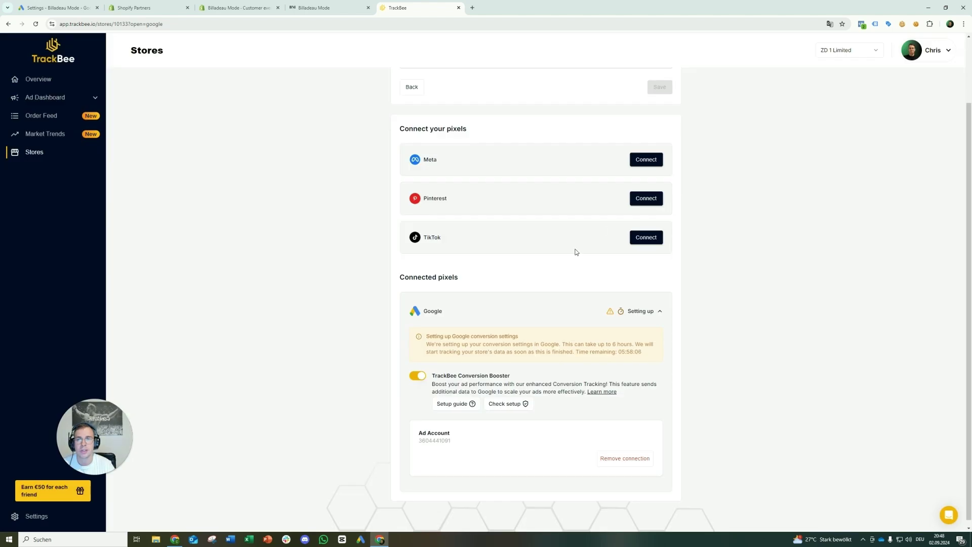
Step: Switch to Google Ads and examine the conversion goals summary for the primary and secondary settings of the conversion actions
click(55, 7)
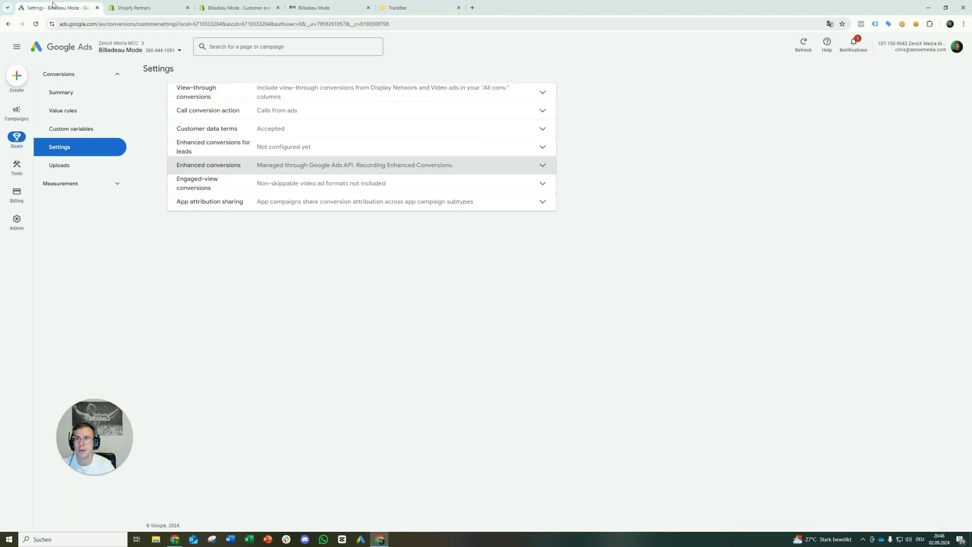
click(18, 137)
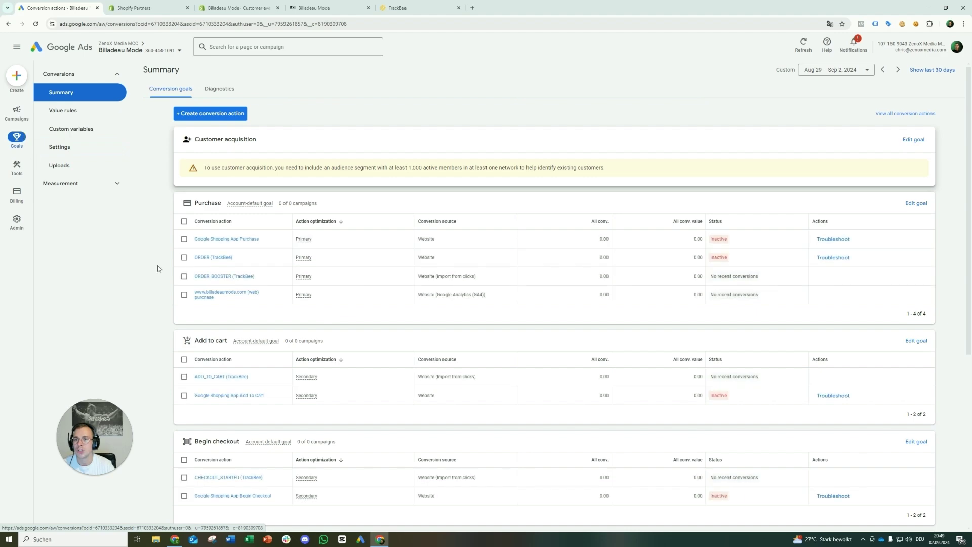
scroll(327, 314, down, 5)
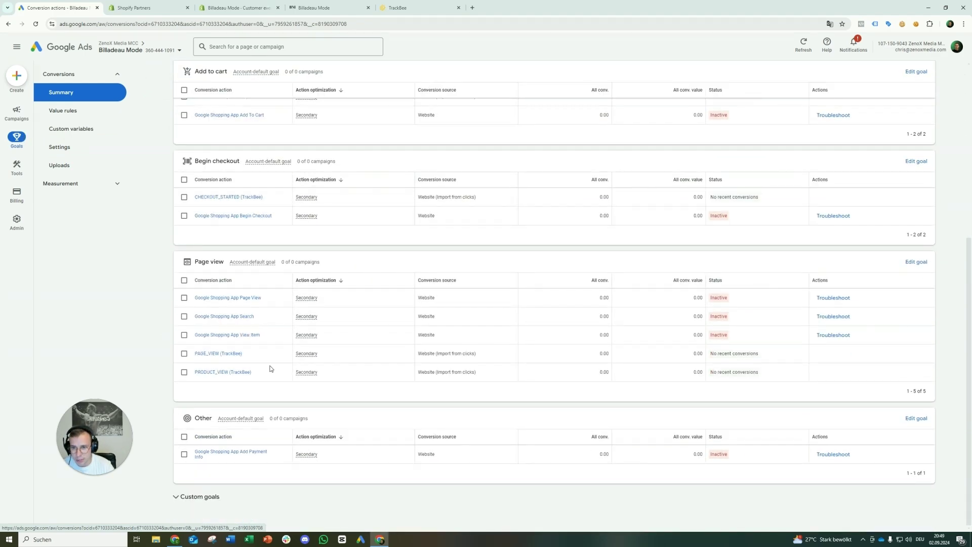
Step: Set the attribution model of the ORDER (TrackBee) purchase conversion to Data-driven, save it and return to the conversion summary
scroll(270, 369, up, 5)
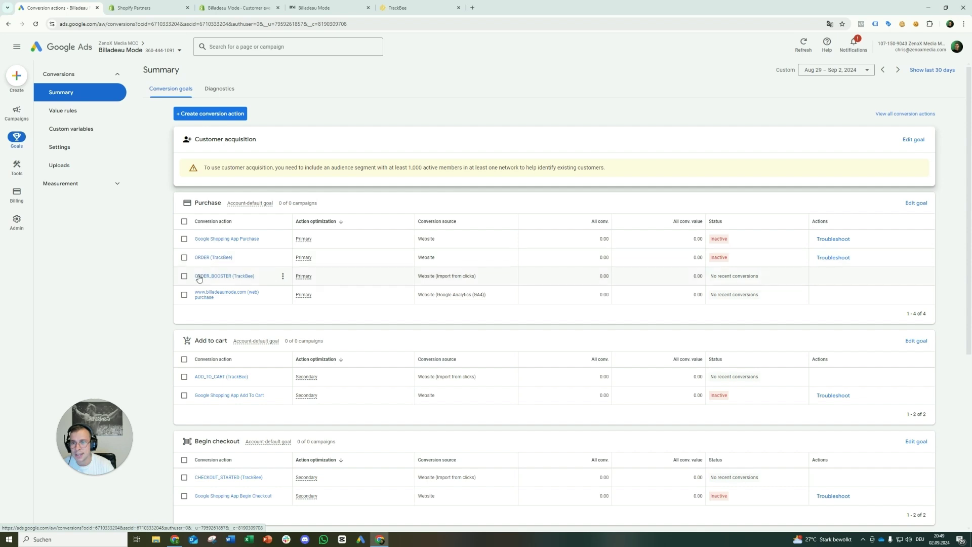
click(217, 259)
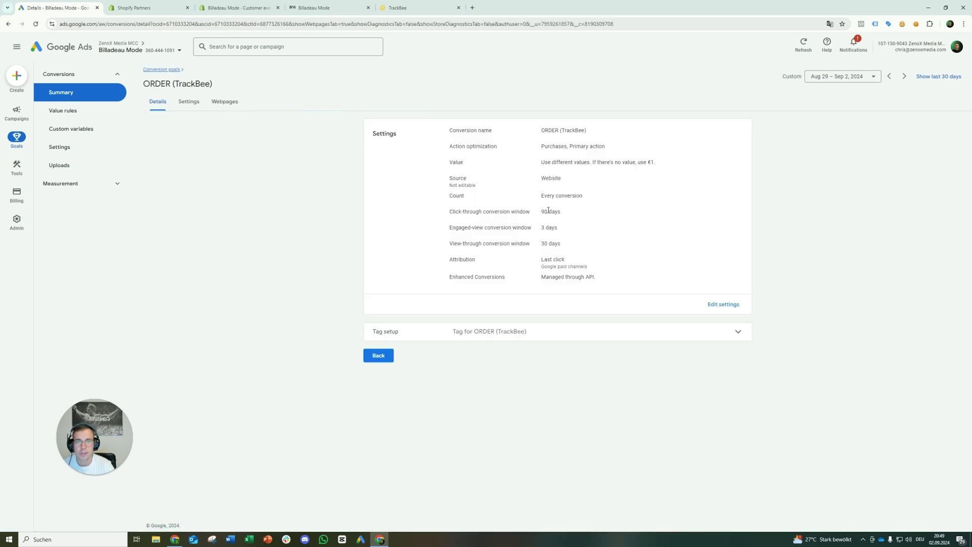
drag(562, 213, 563, 213)
drag(544, 259, 566, 260)
click(737, 305)
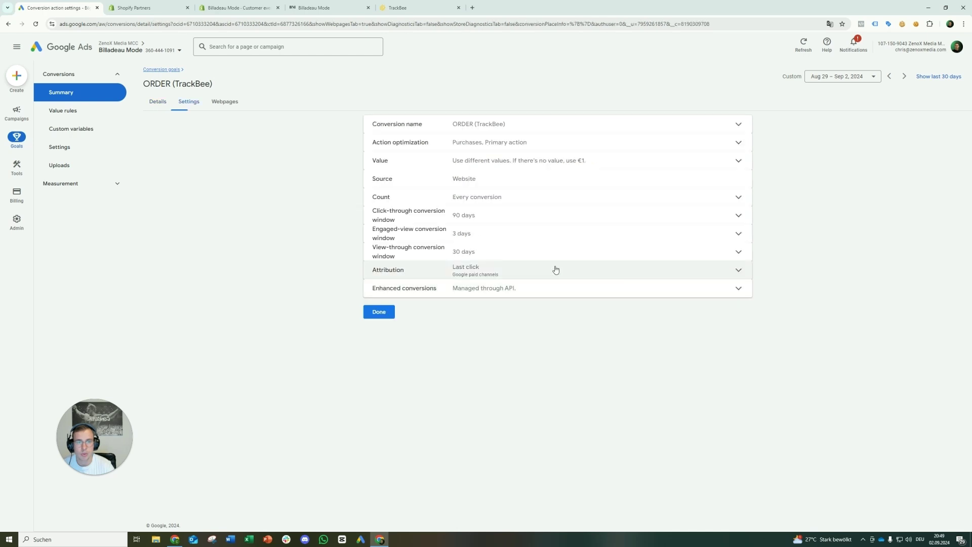
click(516, 269)
click(503, 368)
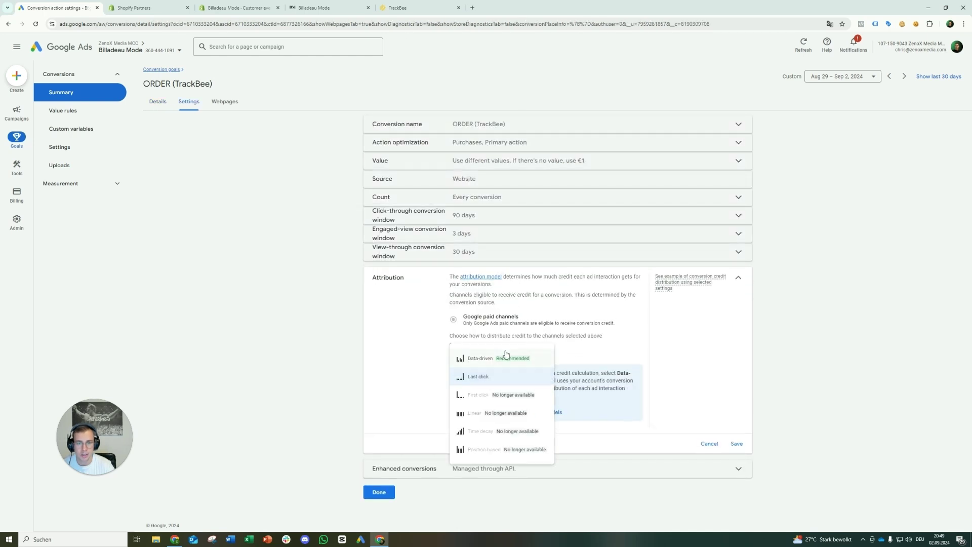
click(506, 355)
click(735, 388)
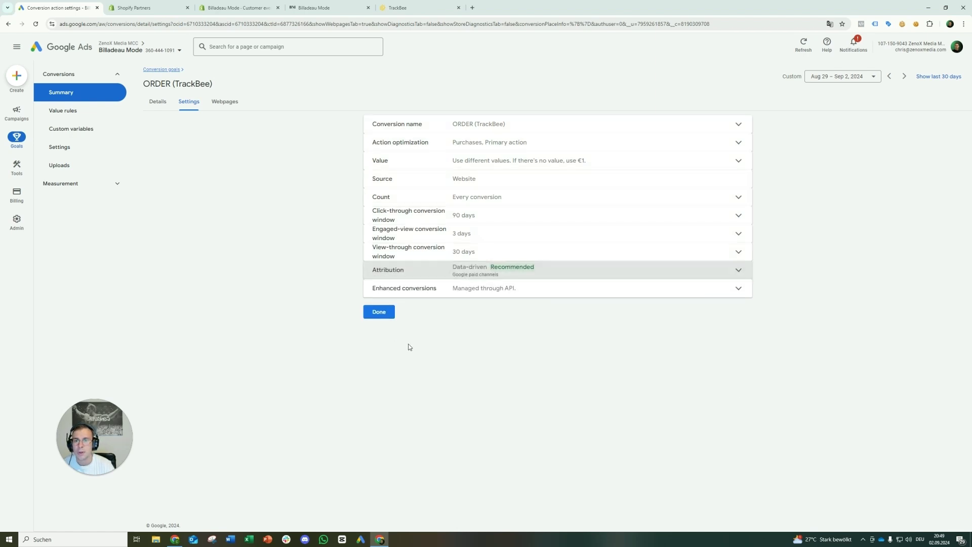
click(383, 312)
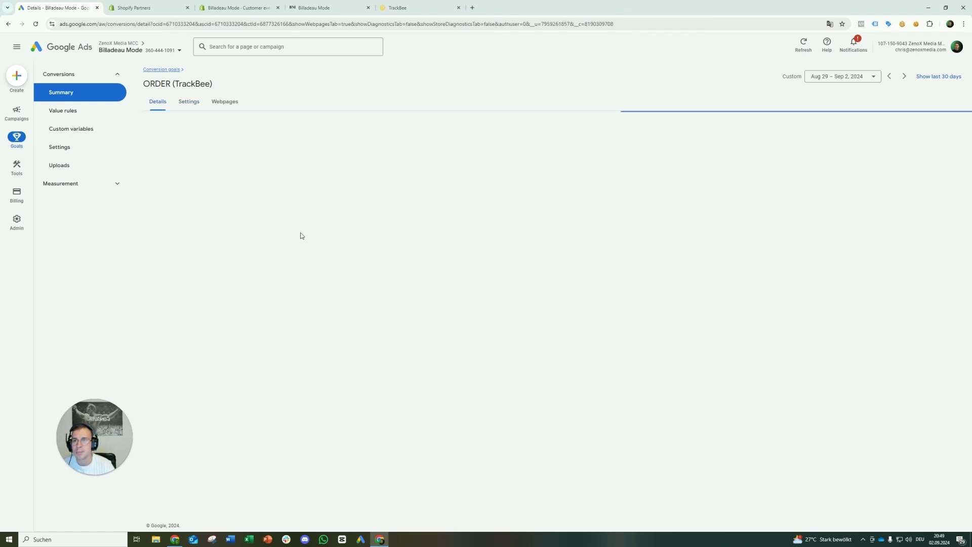
click(386, 353)
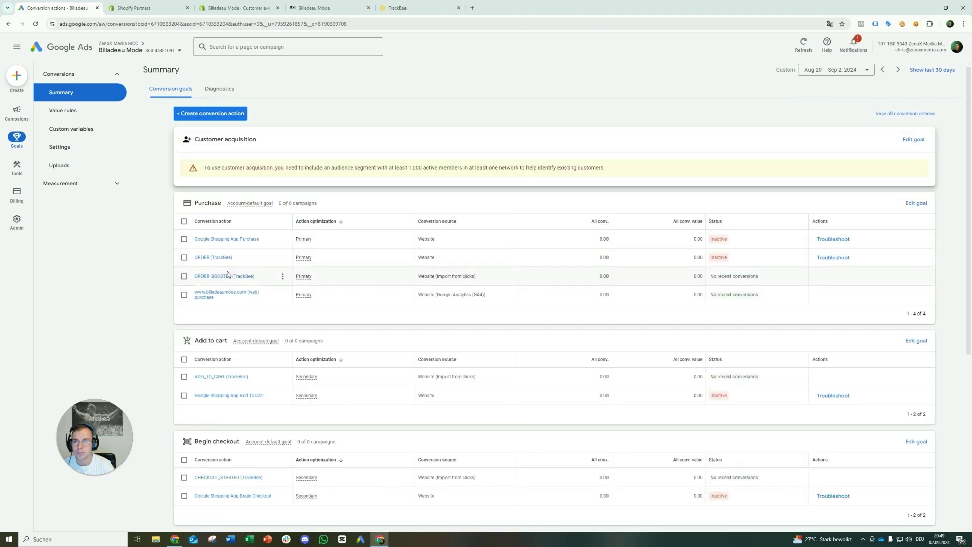
Step: Change the ORDER_BOOSTER (TrackBee) conversion's attribution model to Data-driven, save it and go back to the summary
click(227, 275)
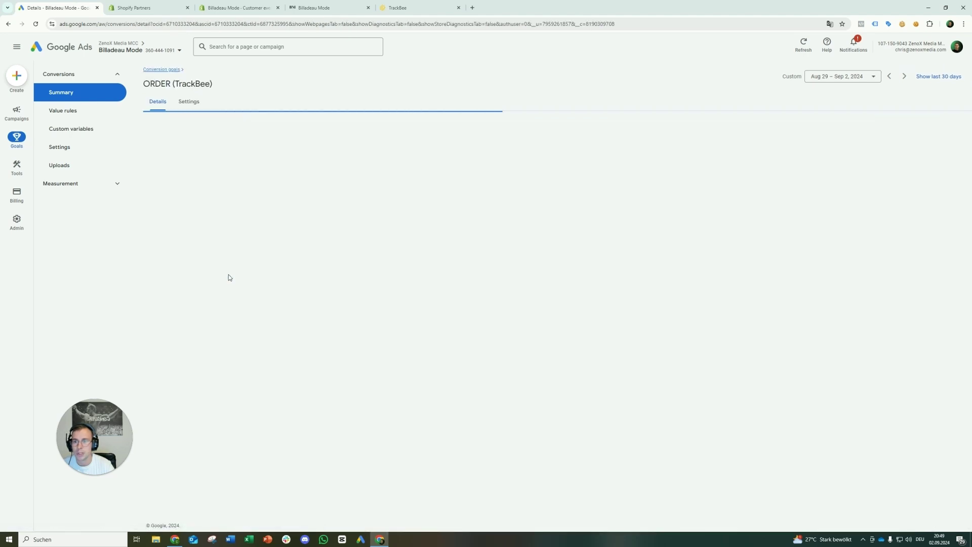
click(718, 274)
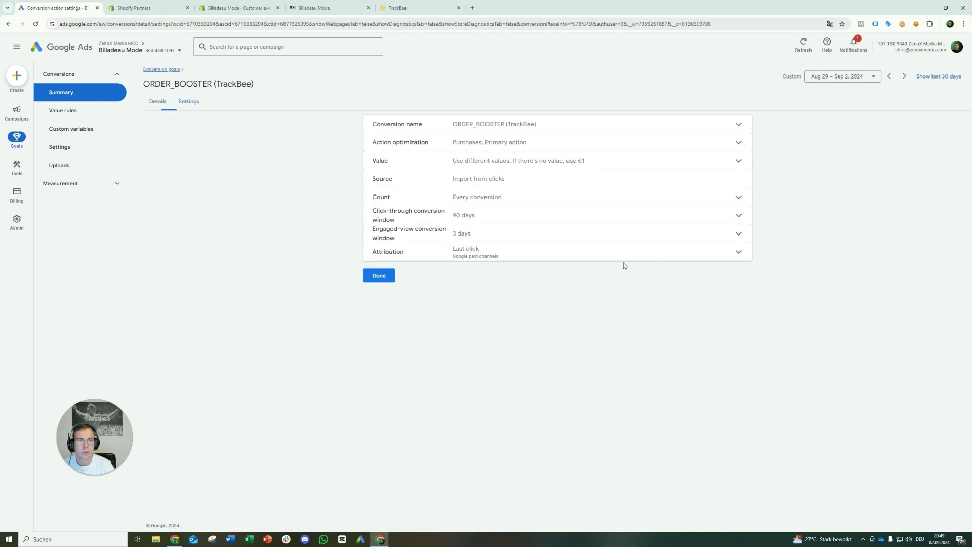
click(525, 254)
click(496, 335)
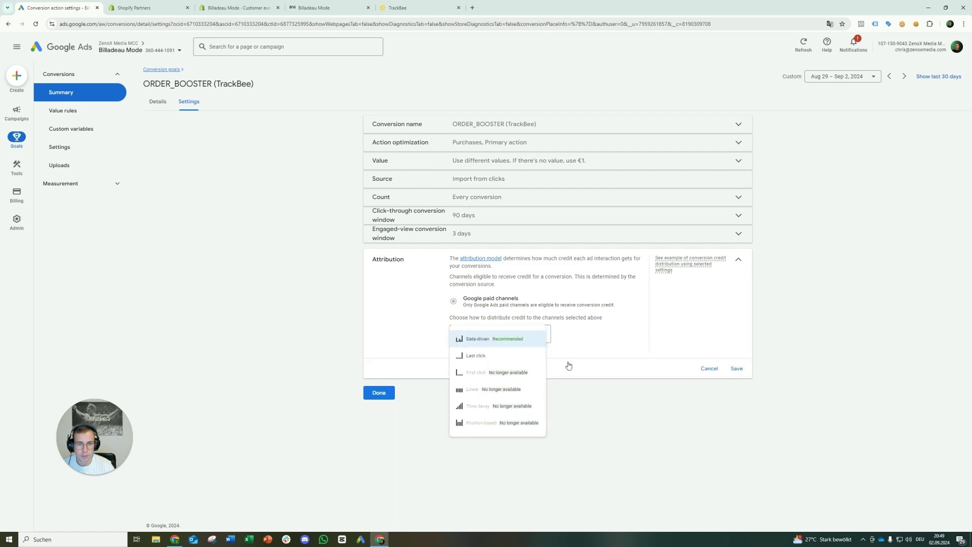
click(486, 336)
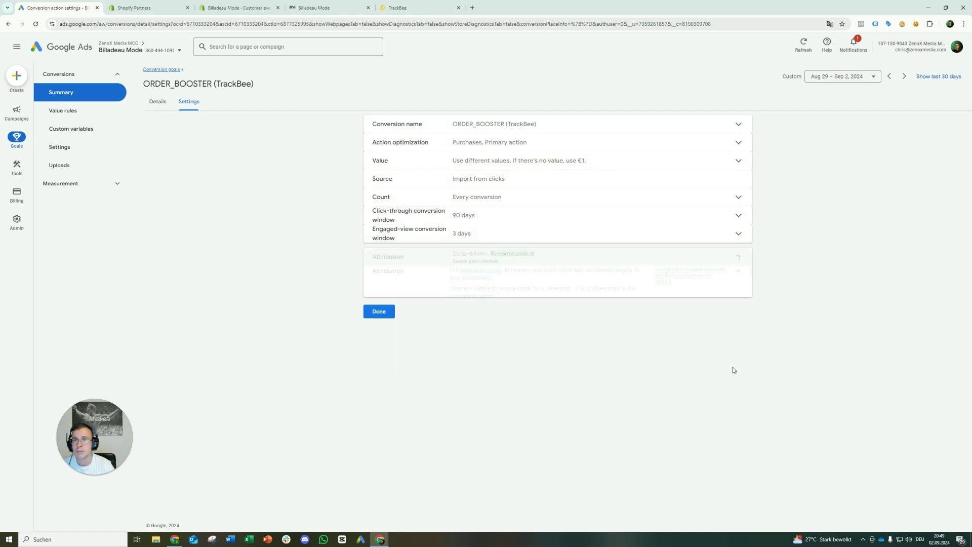
click(384, 280)
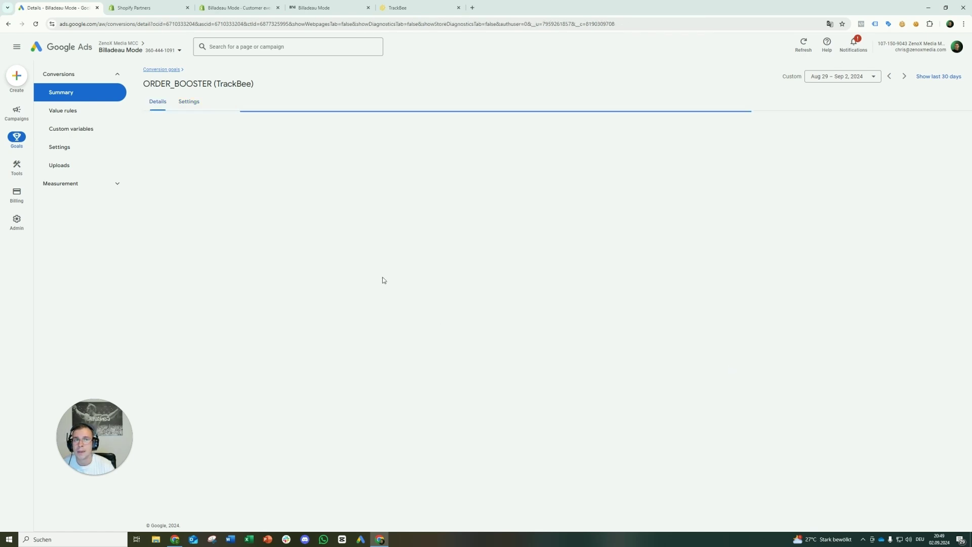
click(380, 394)
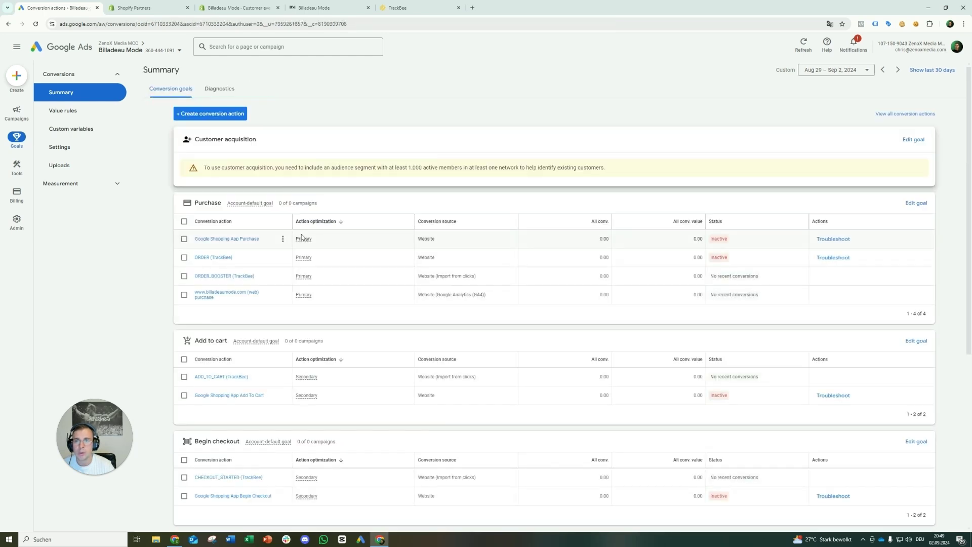
Step: Make Google Shopping App Purchase a secondary action not used for bidding optimization and save the change
click(223, 240)
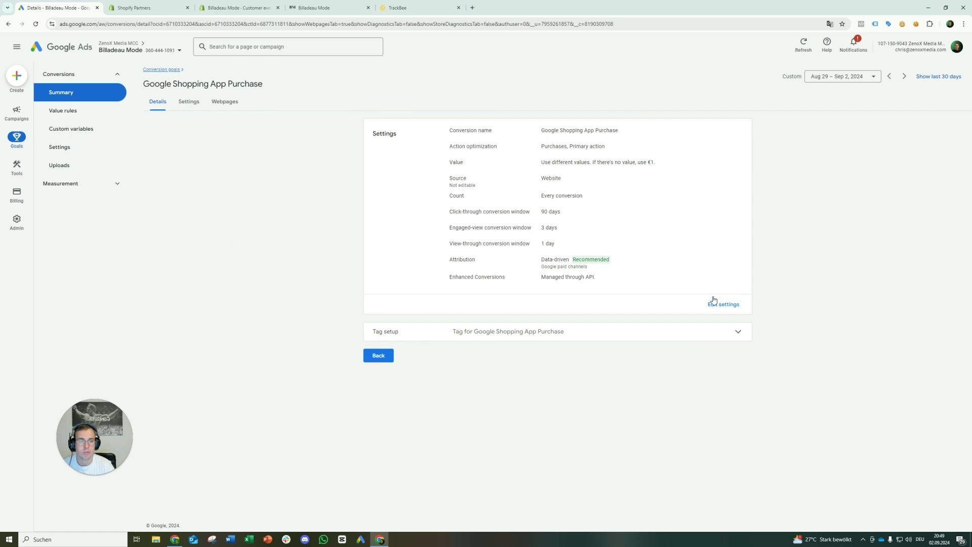
click(723, 303)
click(497, 147)
click(497, 190)
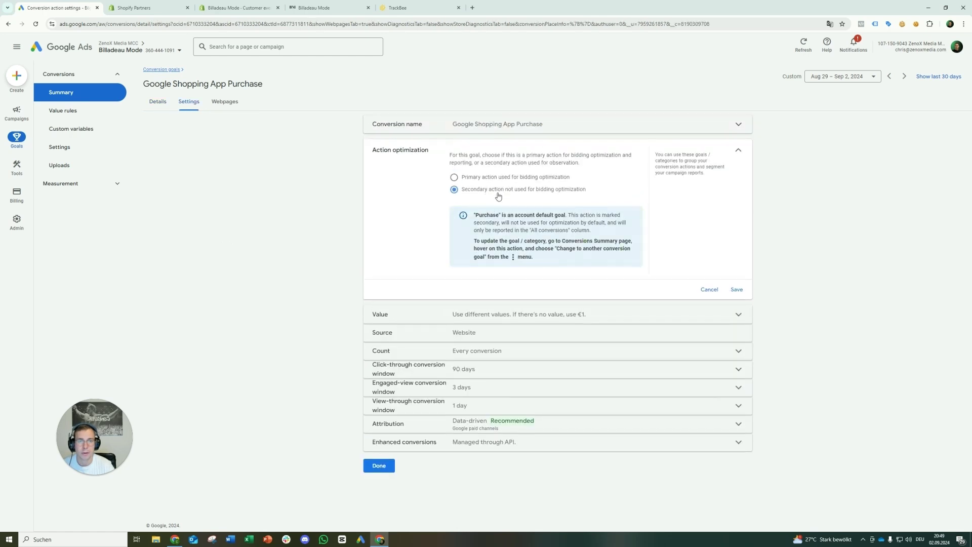
click(730, 282)
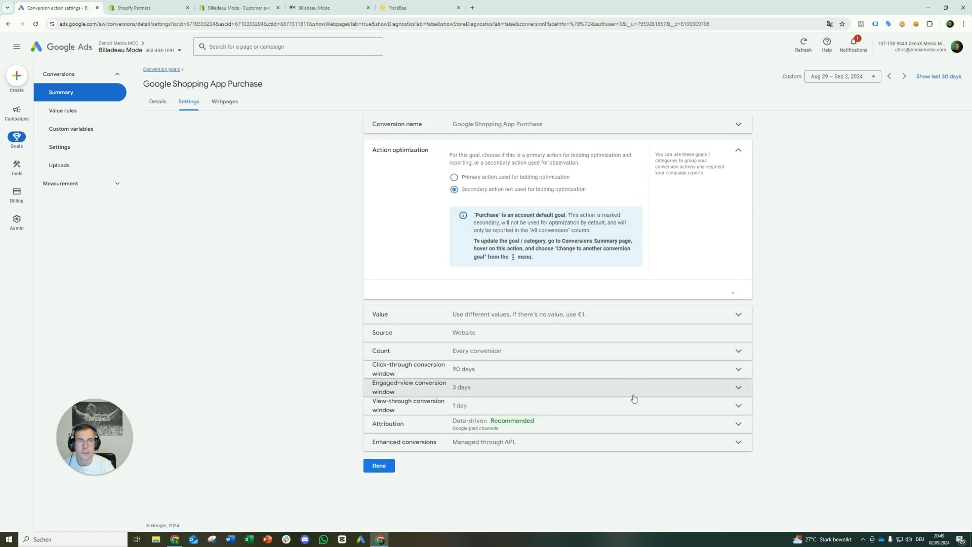
click(385, 313)
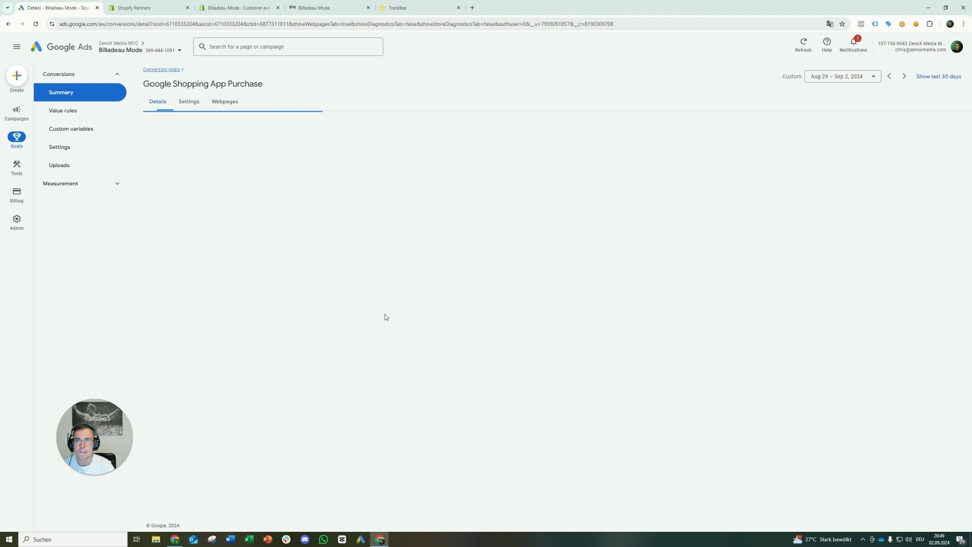
click(369, 352)
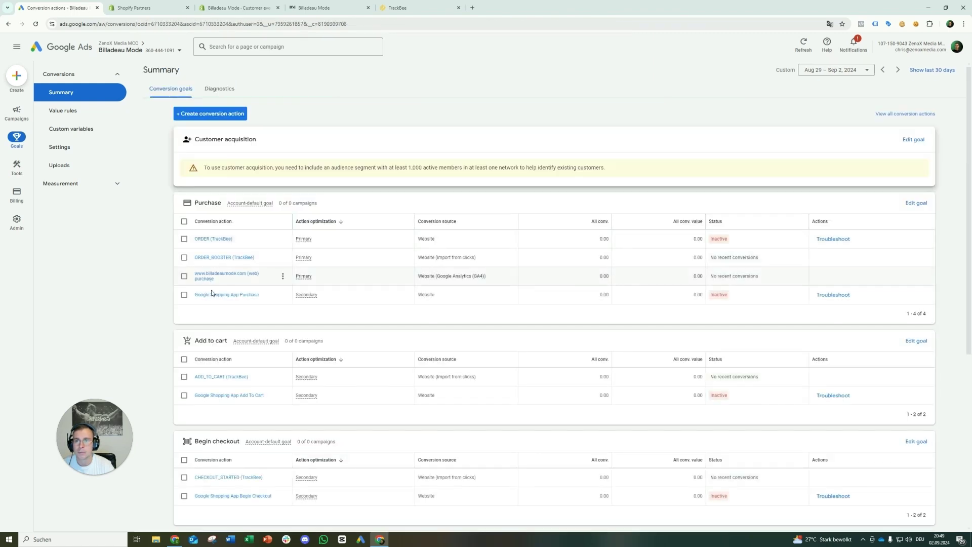
Step: Review the action optimization setting of the Google Shopping App Purchase conversion and return to the summary
click(213, 294)
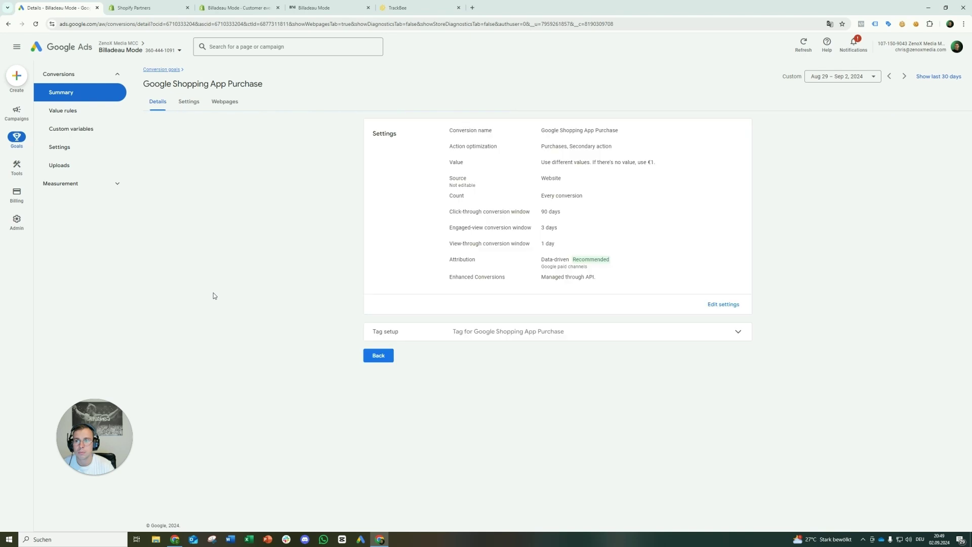
click(705, 304)
click(567, 147)
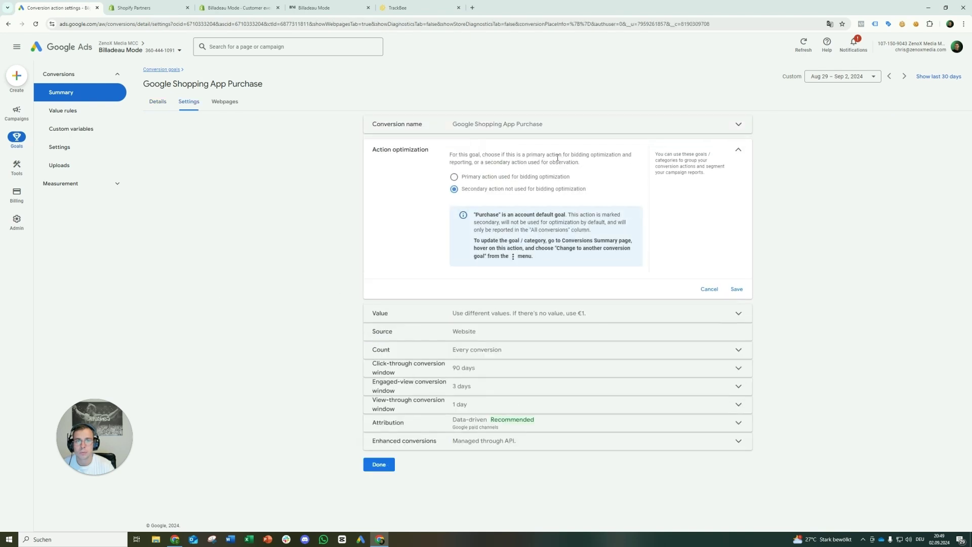
click(380, 466)
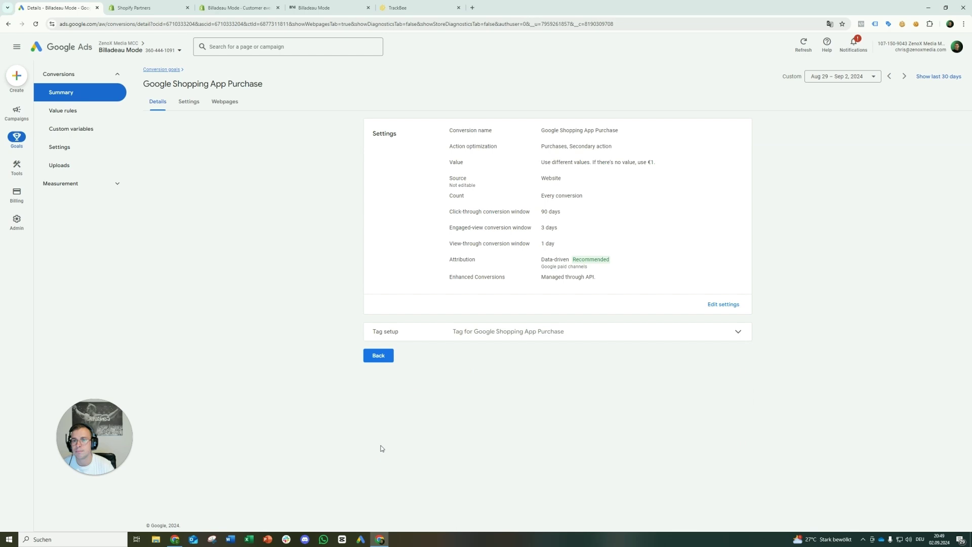
click(379, 354)
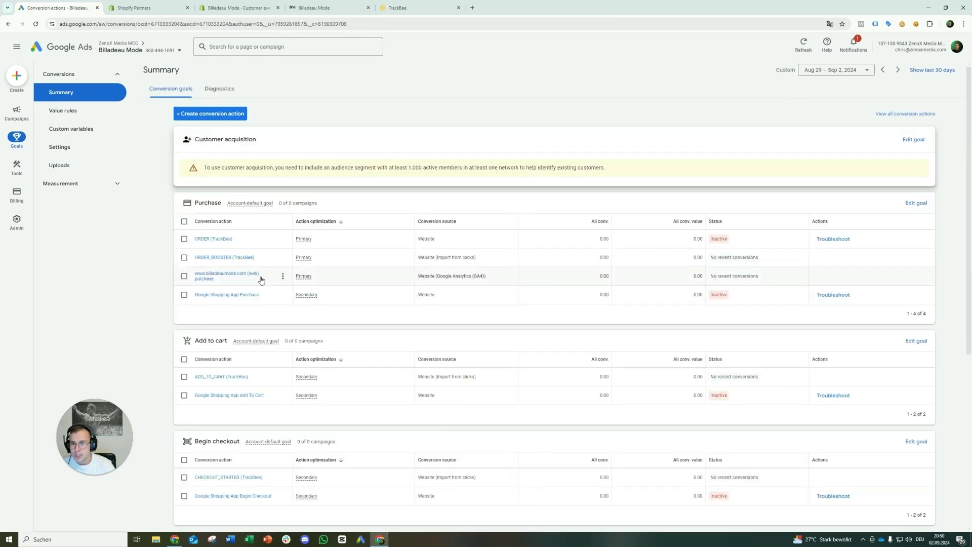
click(232, 276)
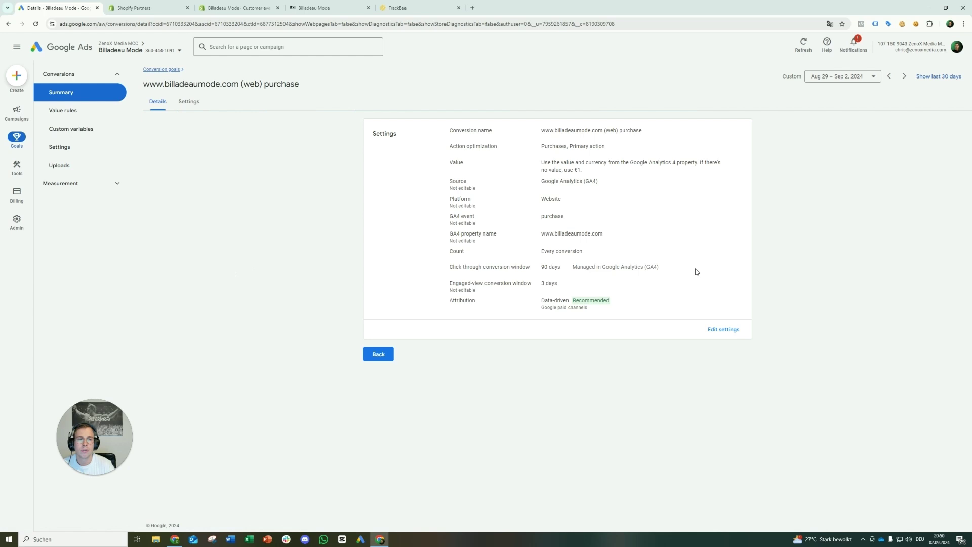
click(723, 329)
click(468, 146)
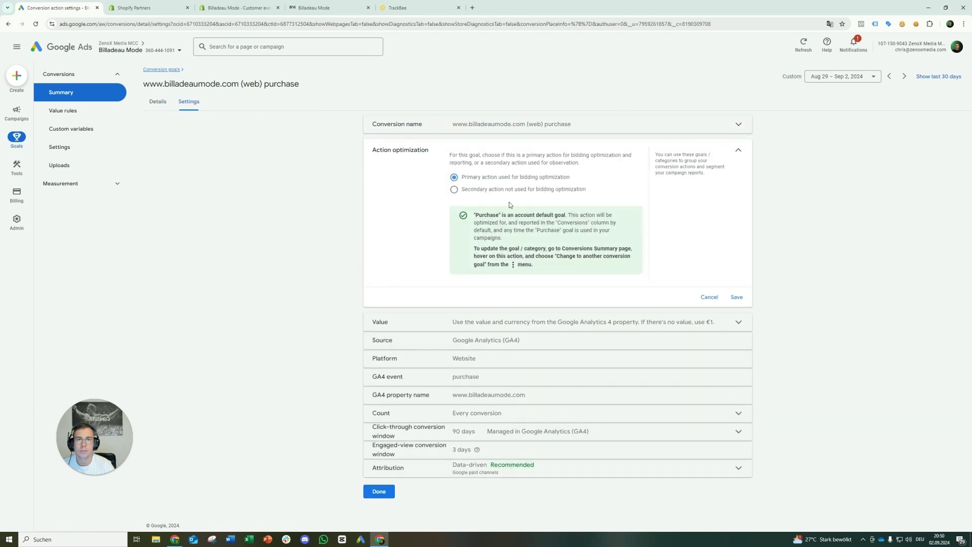
click(471, 188)
click(739, 288)
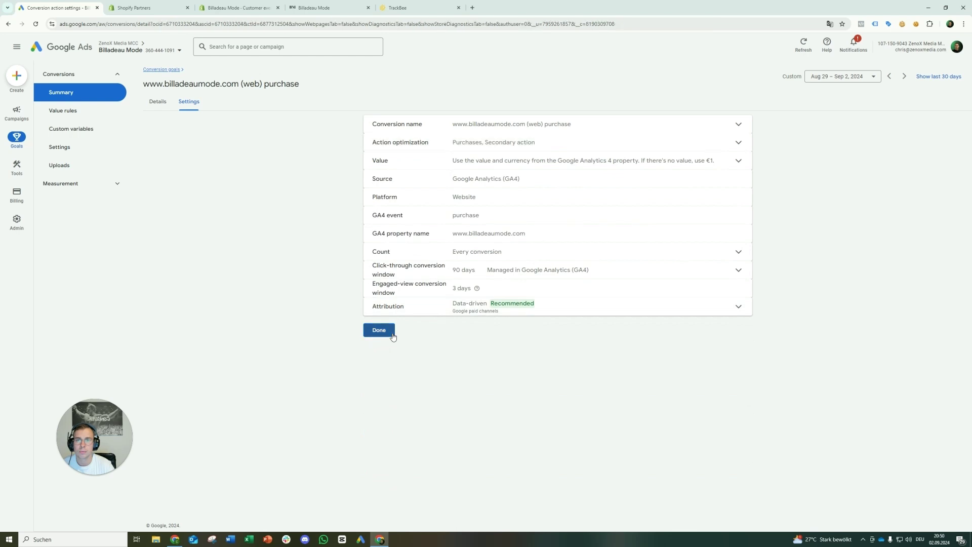
click(389, 331)
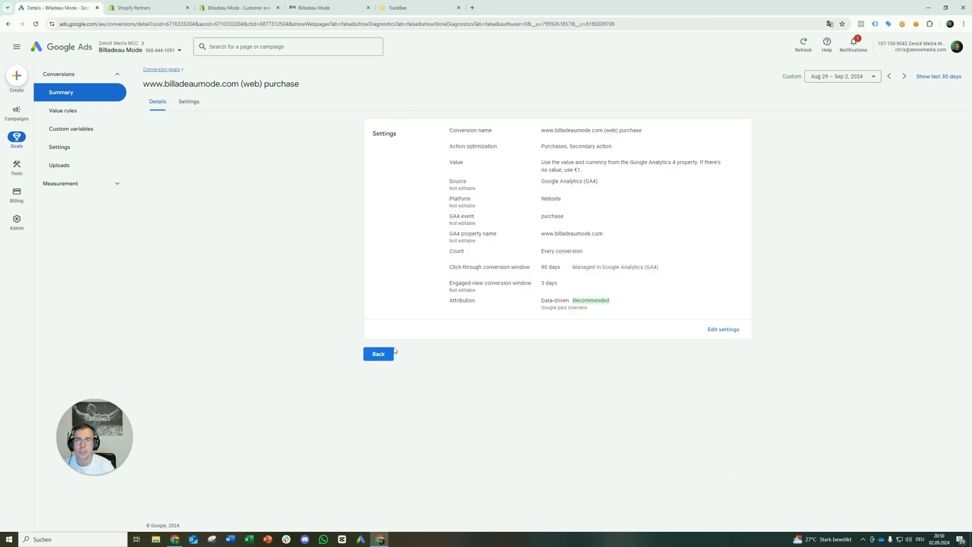
click(391, 352)
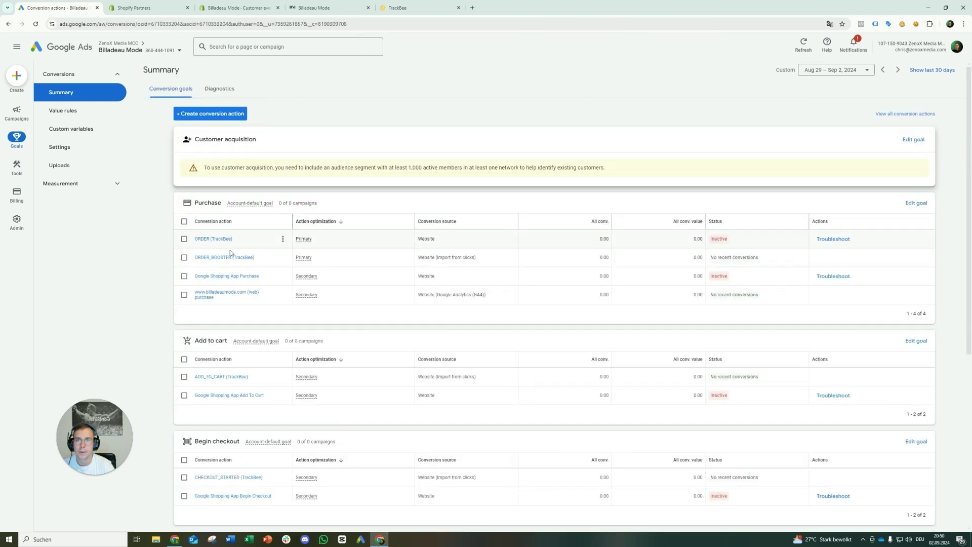
Step: Check the details of the ORDER (TrackBee) and ORDER_BOOSTER (TrackBee) conversion actions
click(222, 239)
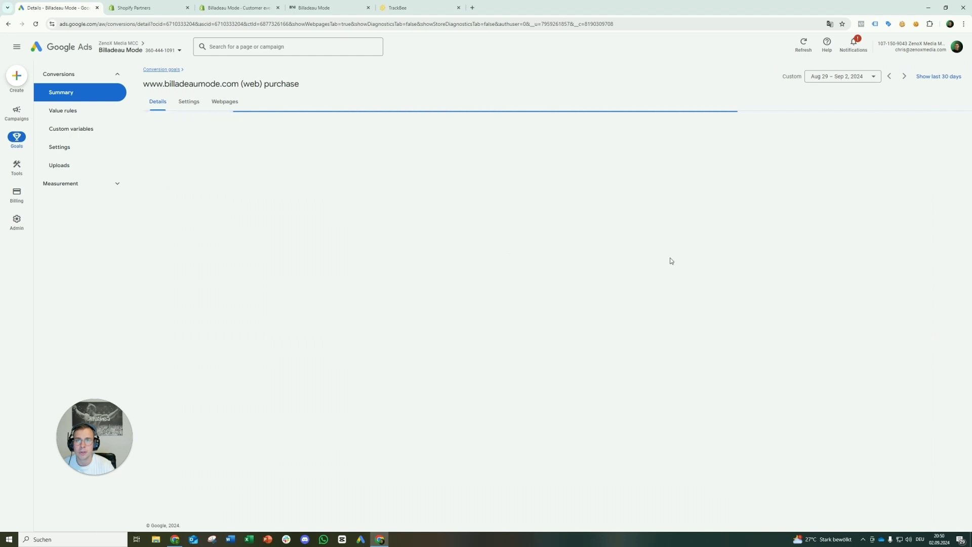
click(172, 71)
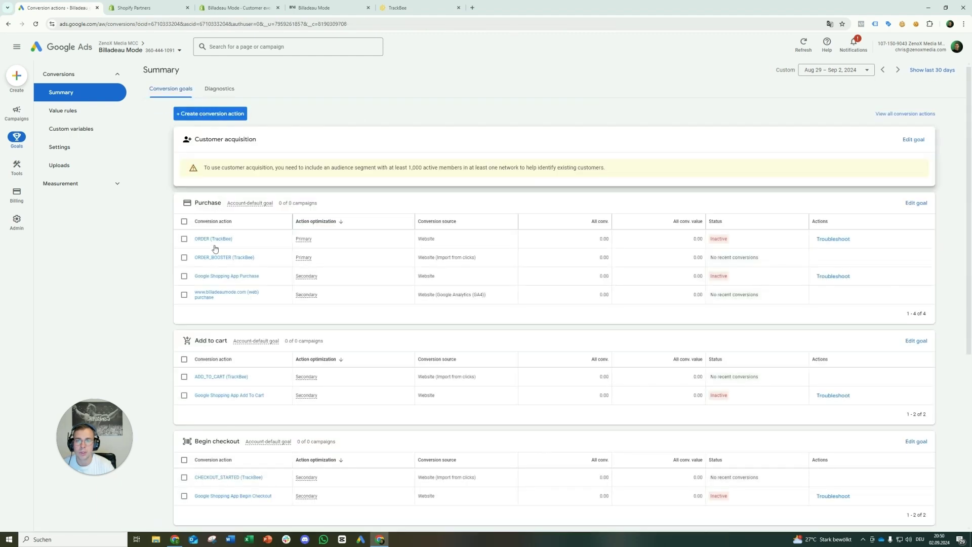
click(215, 257)
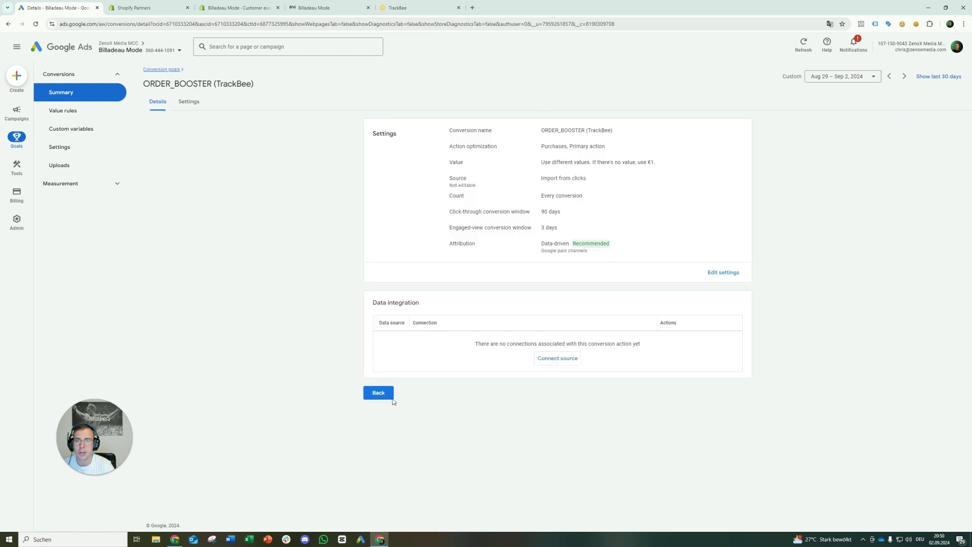
click(379, 394)
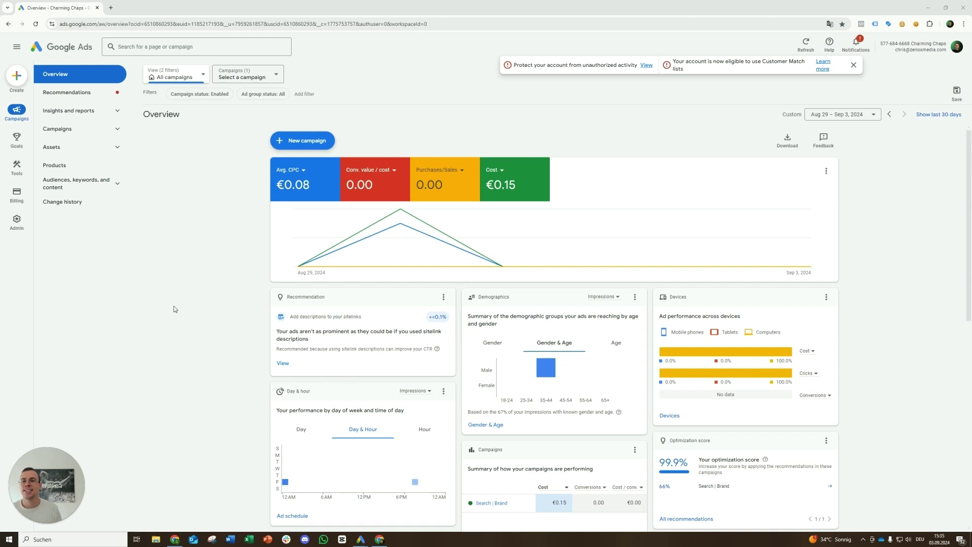
Step: Start a new campaign with the Sales objective and continue with the account-default Purchases conversion goal
click(306, 143)
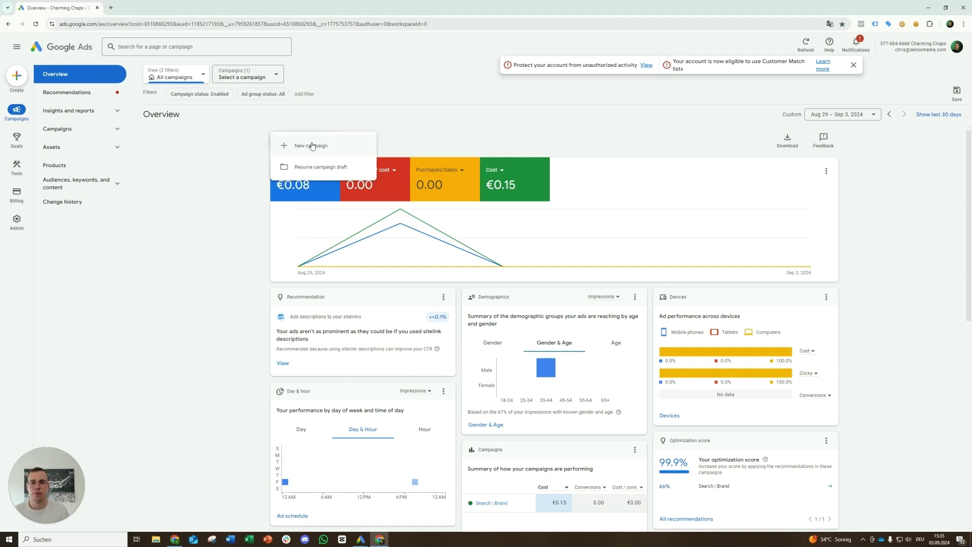
click(311, 145)
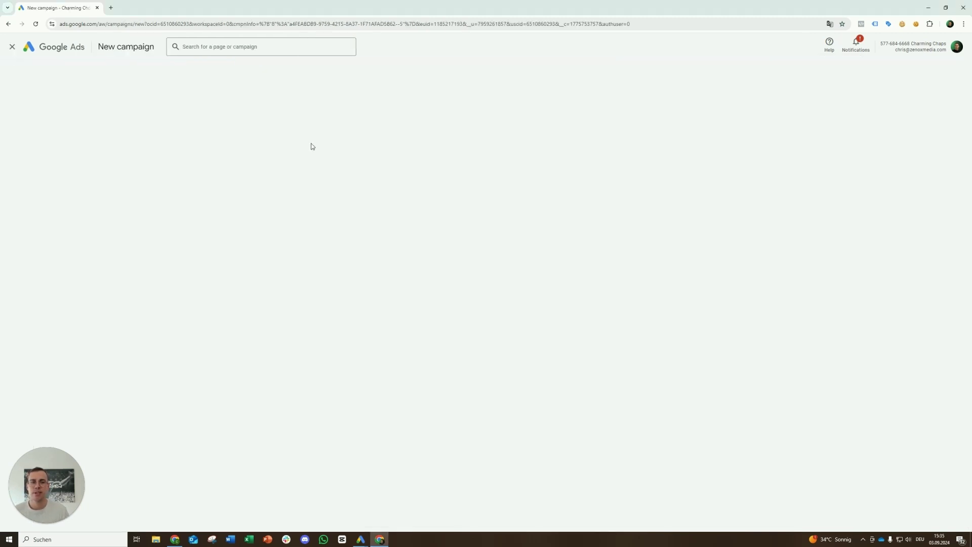
click(329, 164)
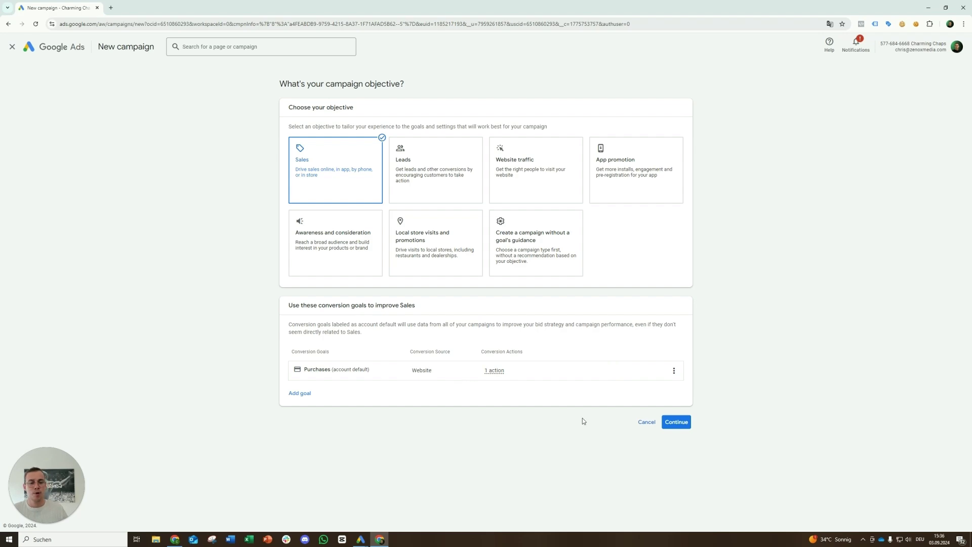
click(668, 424)
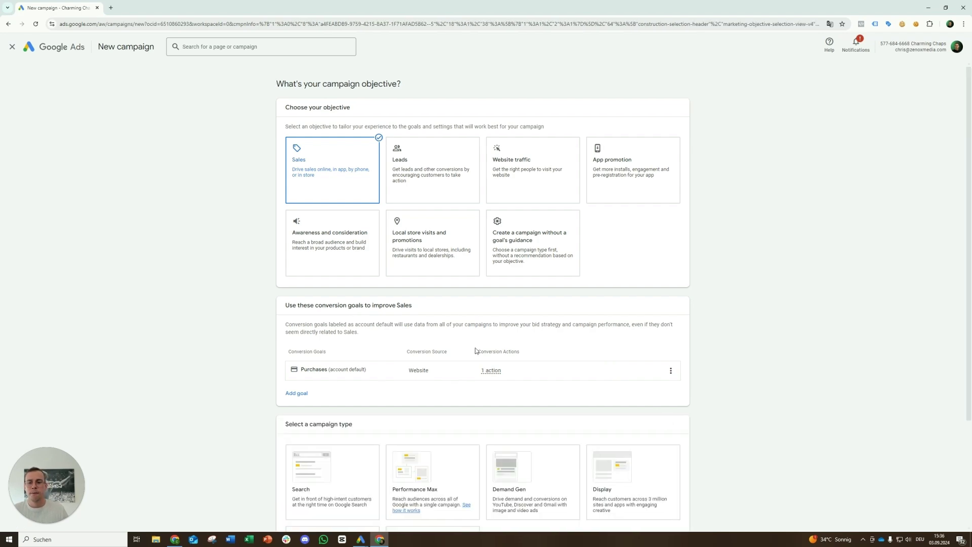
Step: Choose Performance Max as the campaign type and advertise products from the Charming Chaps Merchant Center account
click(428, 352)
scroll(355, 430, down, 3)
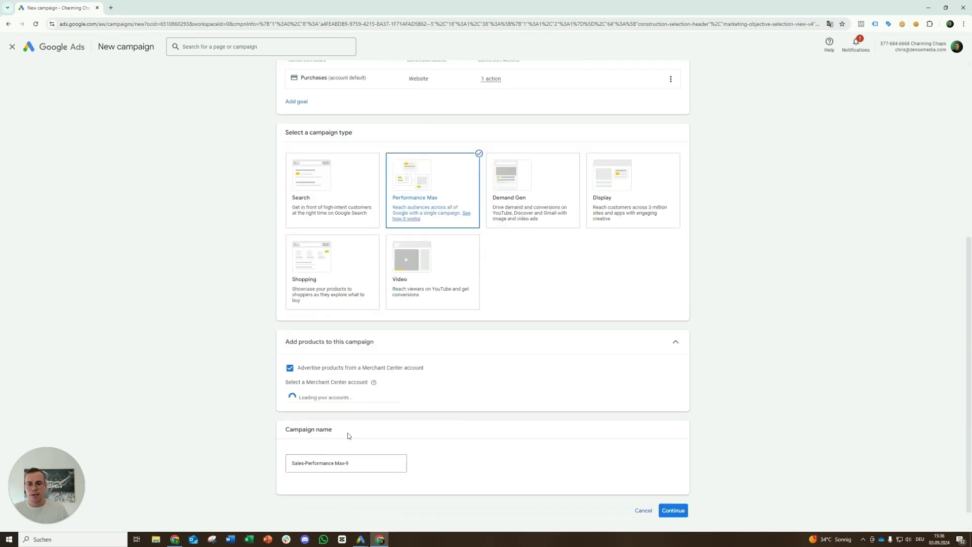
click(336, 405)
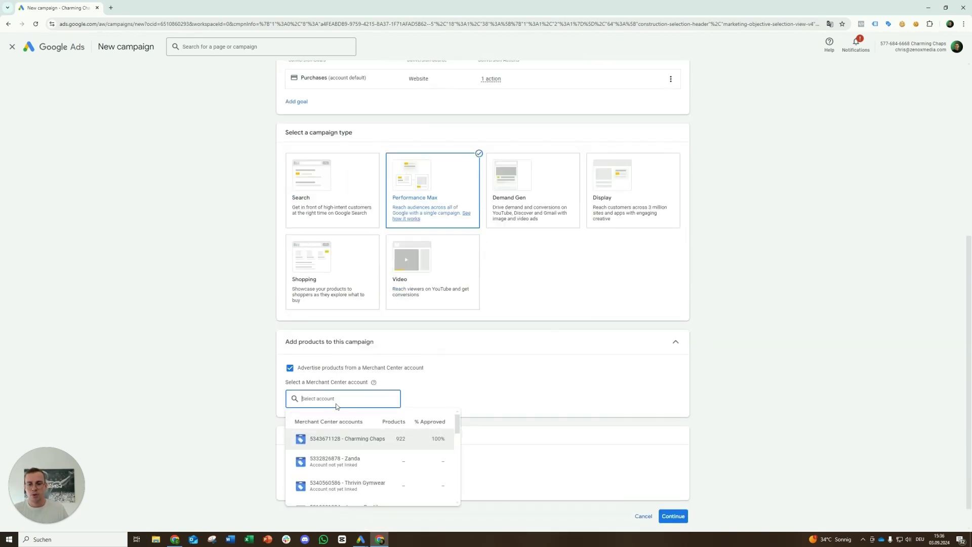
click(352, 438)
Step: Name the campaign "PMAX | Test" and continue to the bidding settings
drag(353, 437, 272, 434)
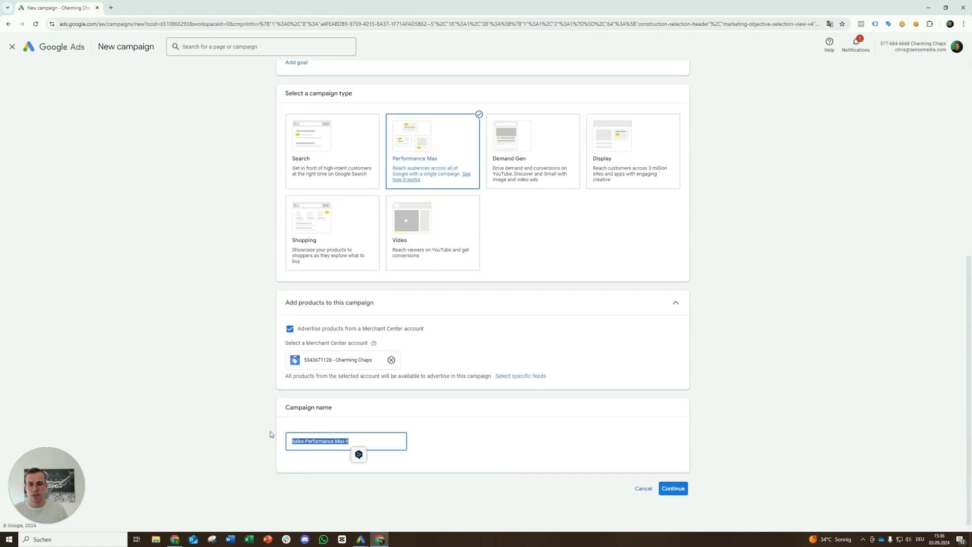
text(PMAX )
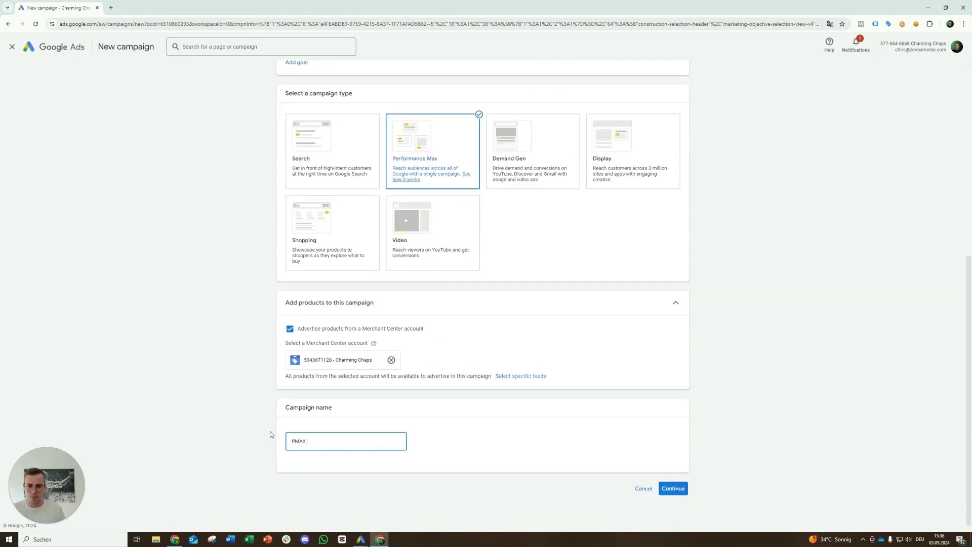
text(| Test)
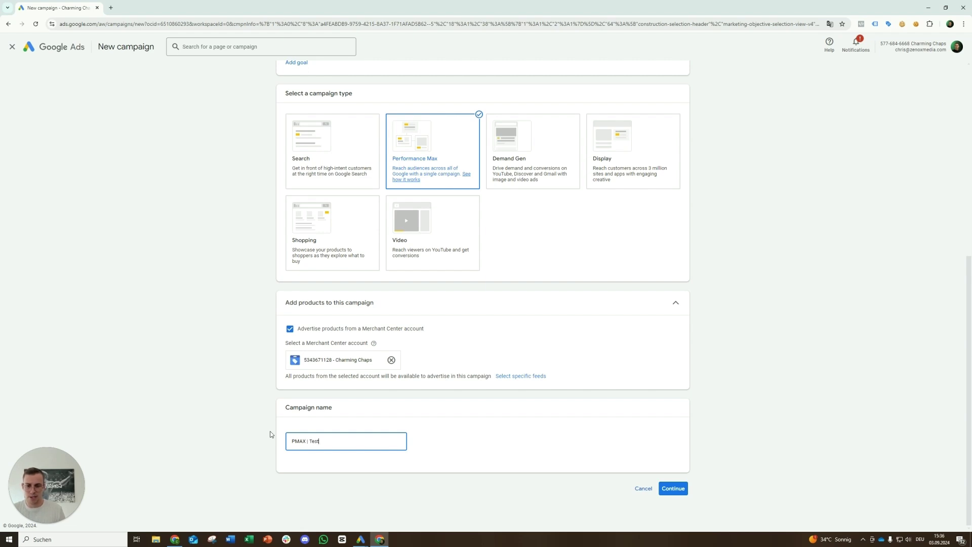
click(680, 488)
click(591, 368)
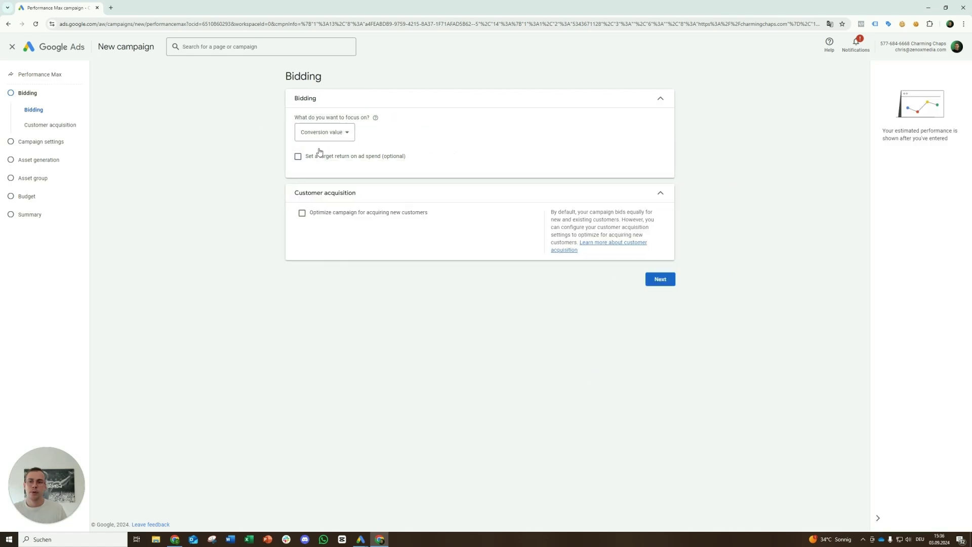
Step: Focus bidding on Conversion value without a target return on ad spend and continue to the campaign settings
click(315, 132)
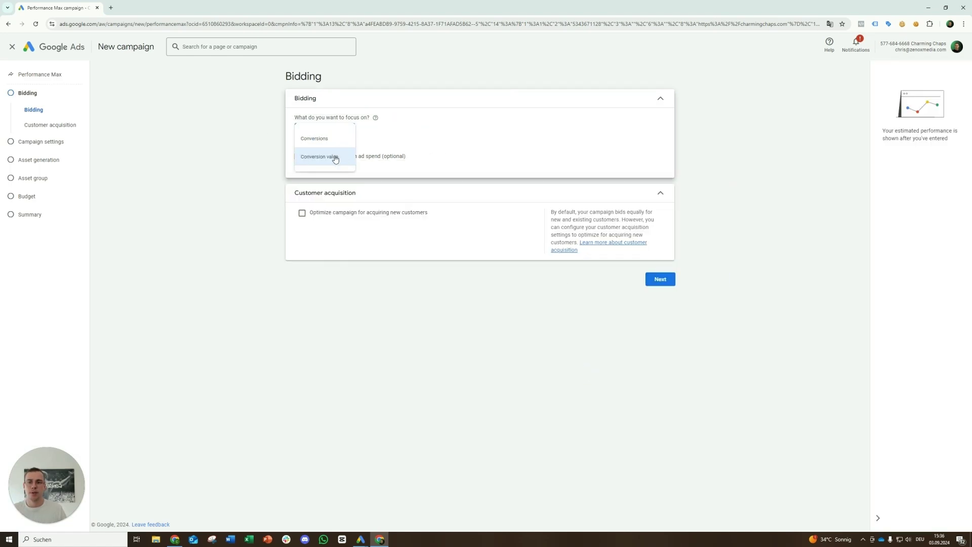
click(345, 158)
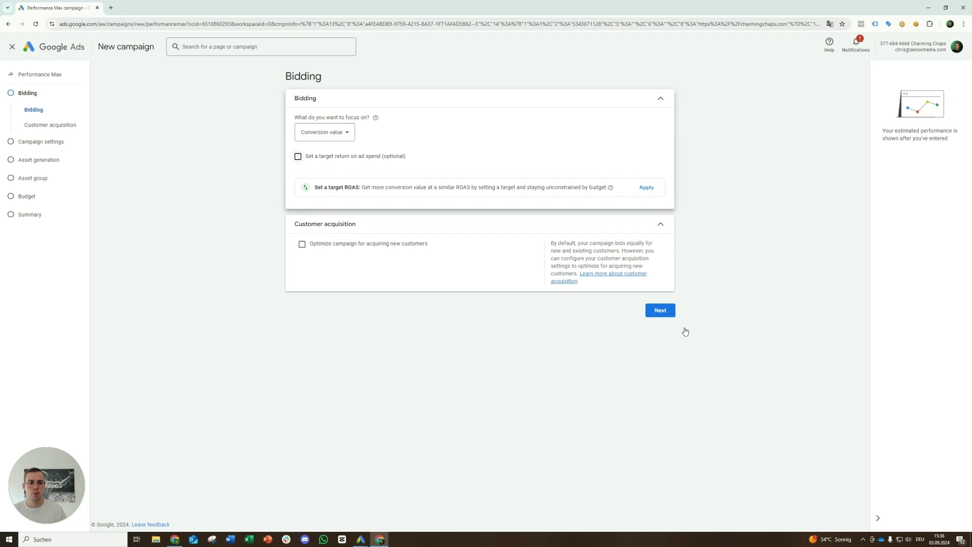
click(661, 310)
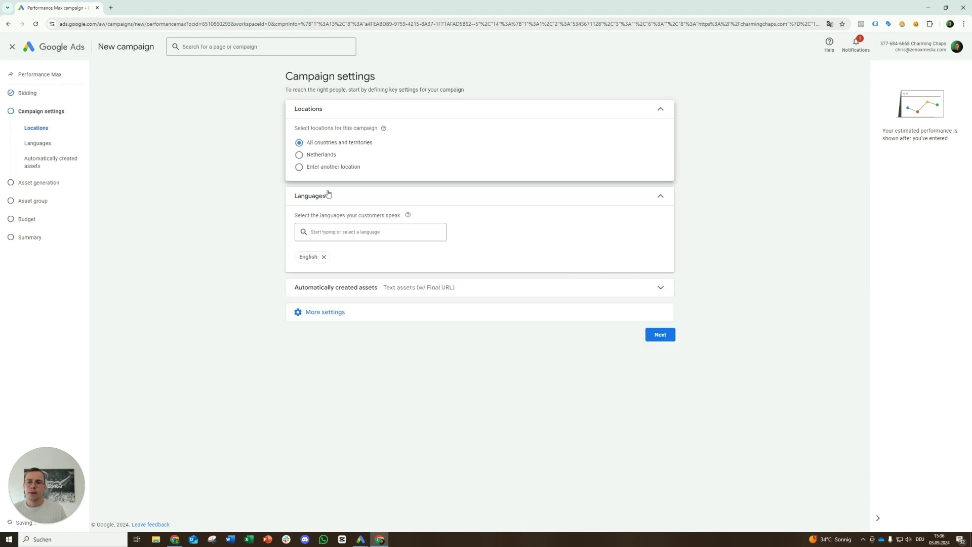
Step: Target the campaign to the country France and add French to the campaign languages
click(321, 156)
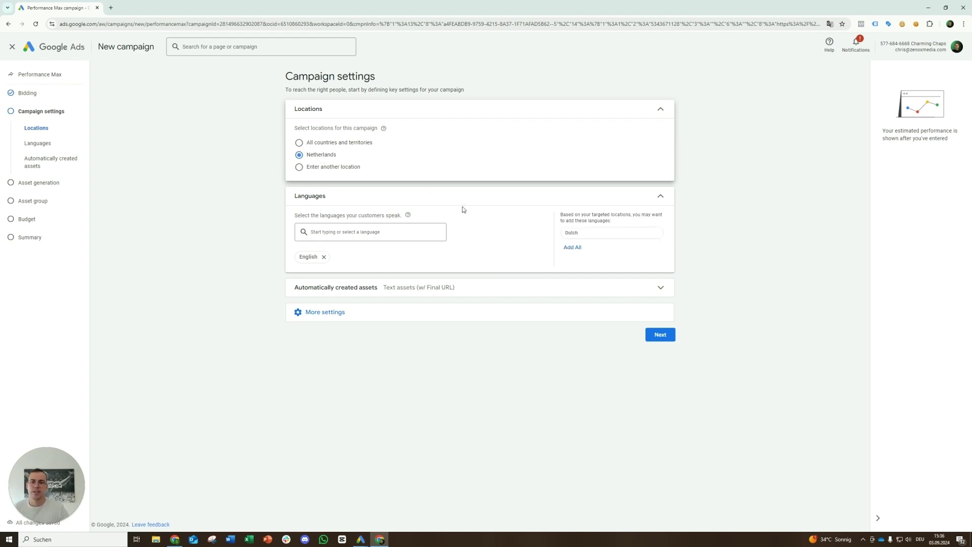
click(319, 166)
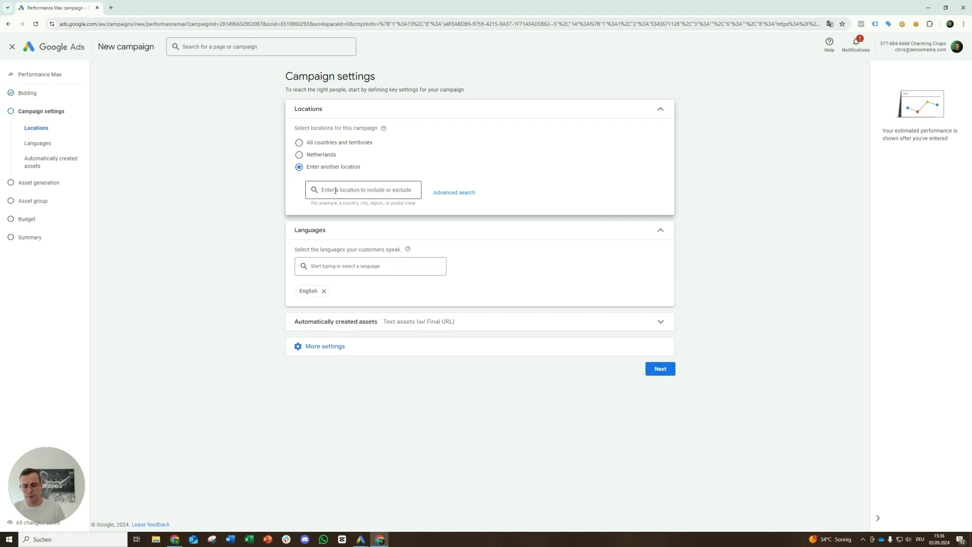
text(france)
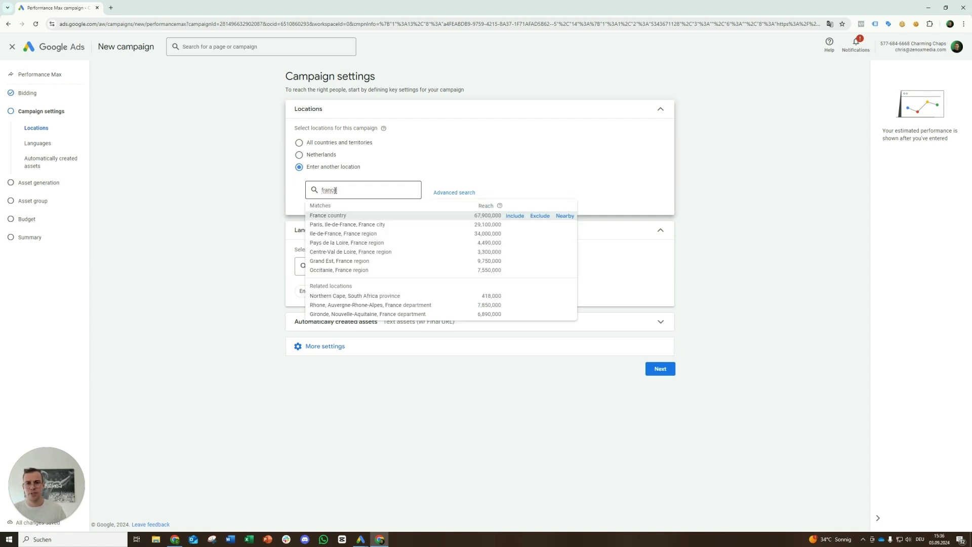
click(518, 215)
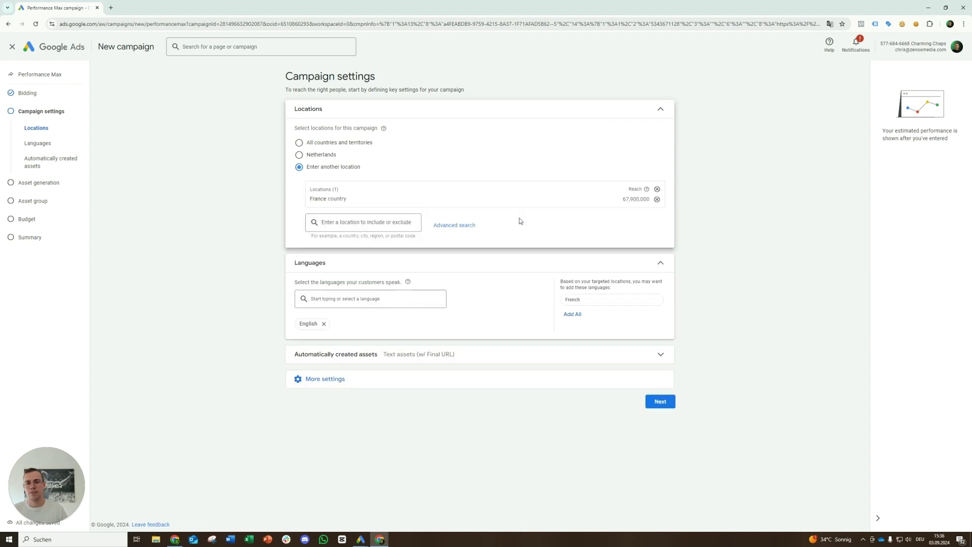
click(584, 299)
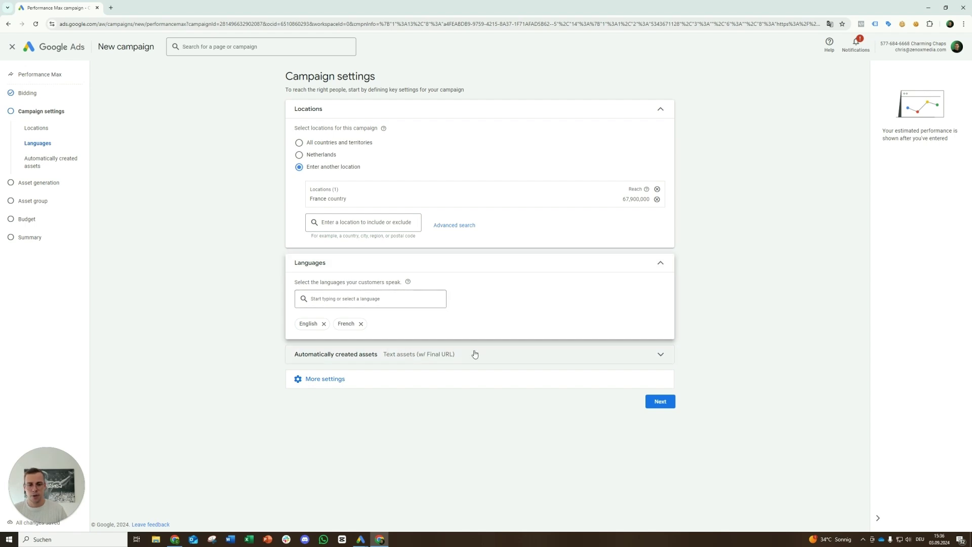
Step: Disable automatically created text assets and Final URL expansion, review the additional settings, and continue to asset generation
click(499, 354)
click(299, 408)
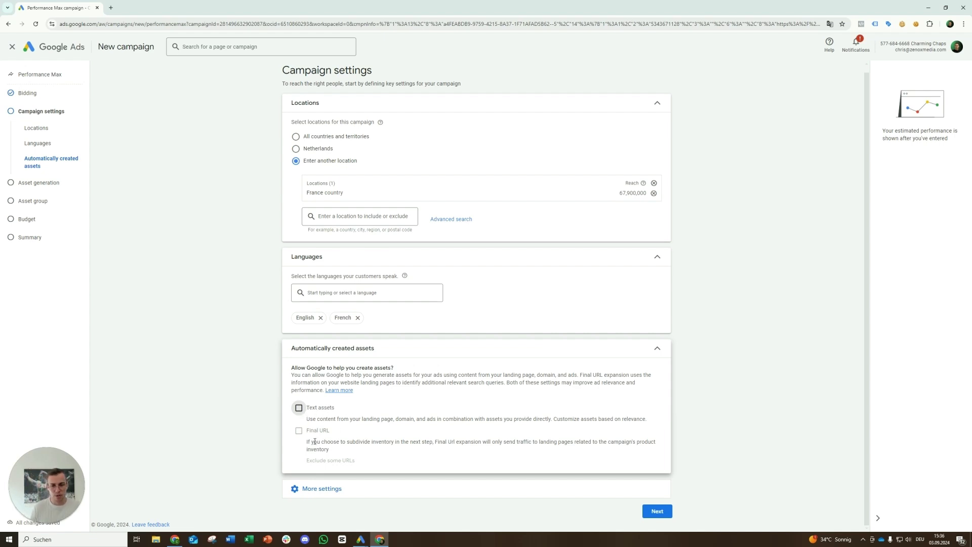
mouse_move(320, 430)
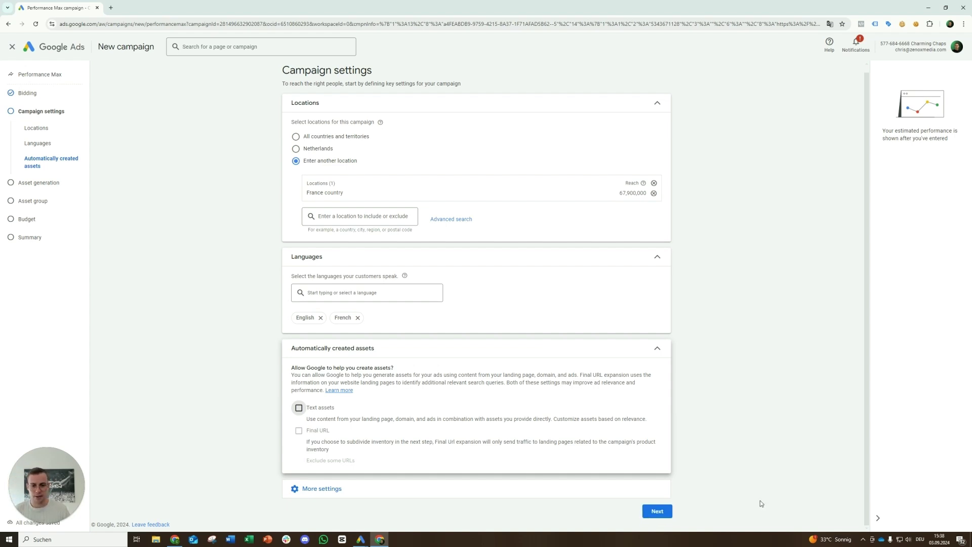
click(633, 490)
scroll(633, 451, down, 2)
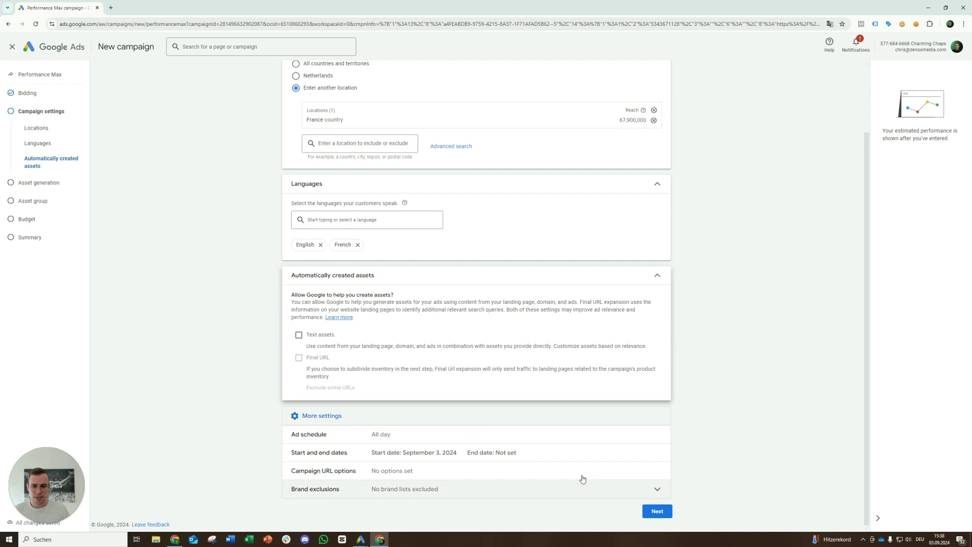
click(657, 510)
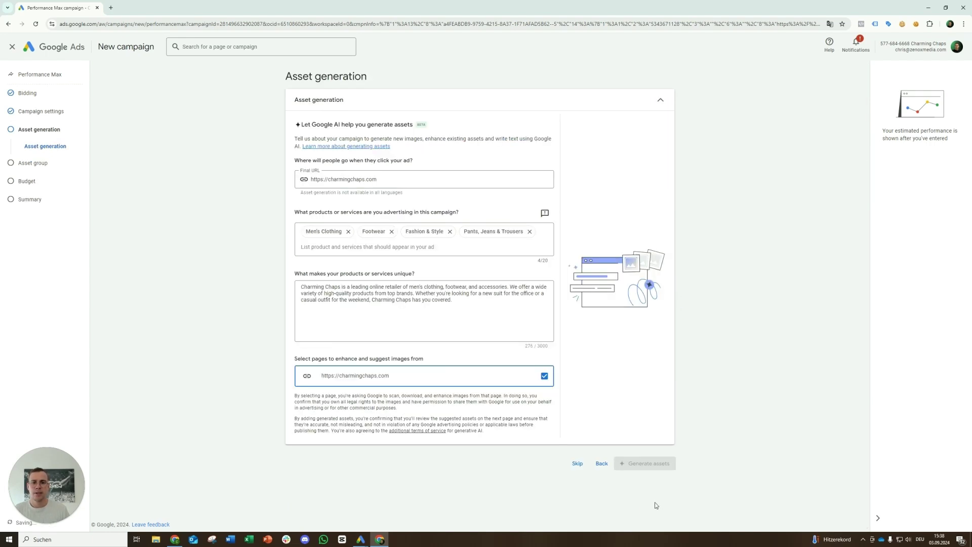
Step: Skip asset generation and name the asset group "FeedOnly"
click(578, 464)
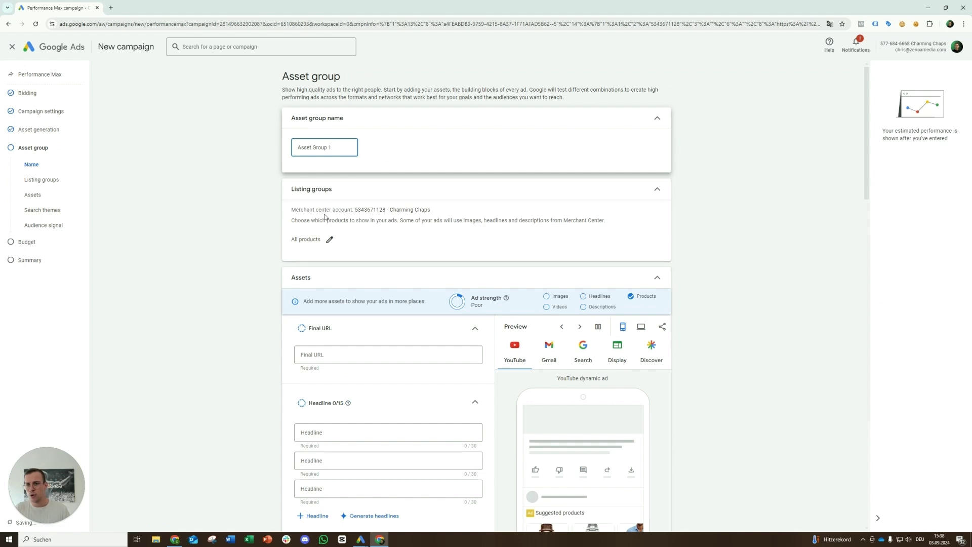
triple_click(341, 147)
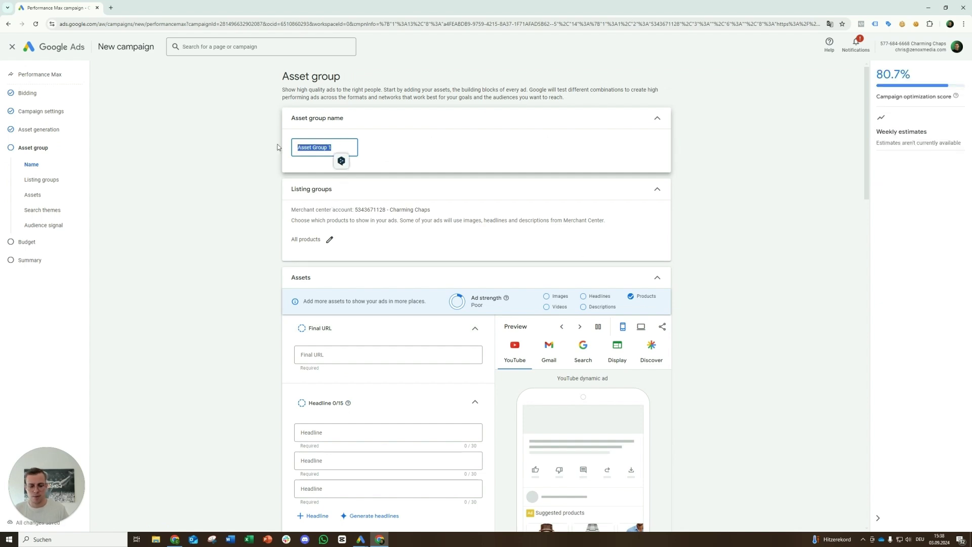
text(FeedOn)
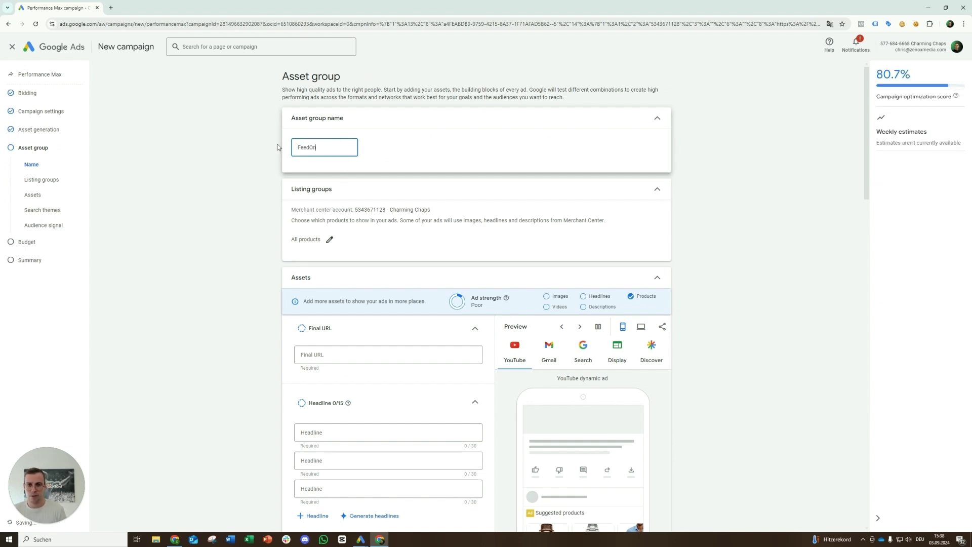
text(ly)
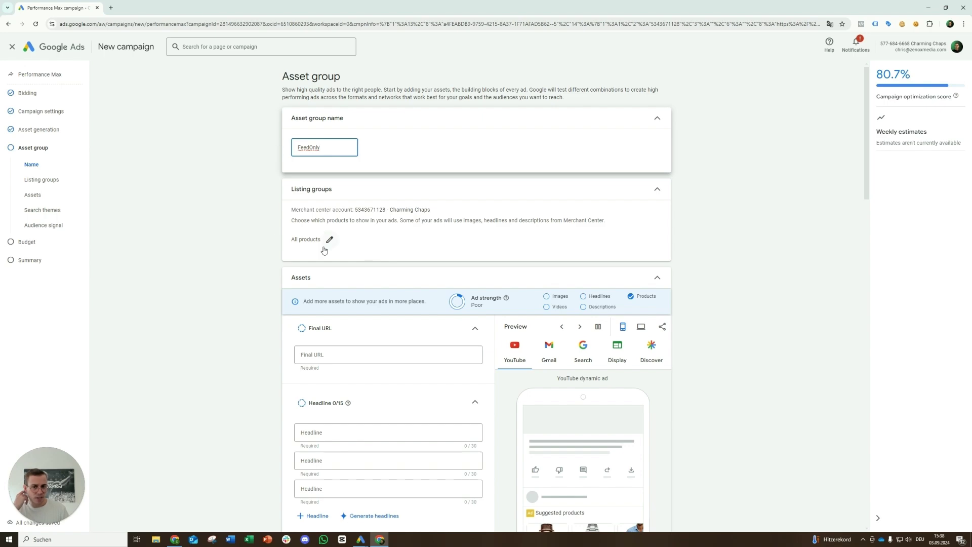
Step: Leave the asset group's assets, search themes and audience signal empty and continue to the budget
scroll(384, 262, down, 2)
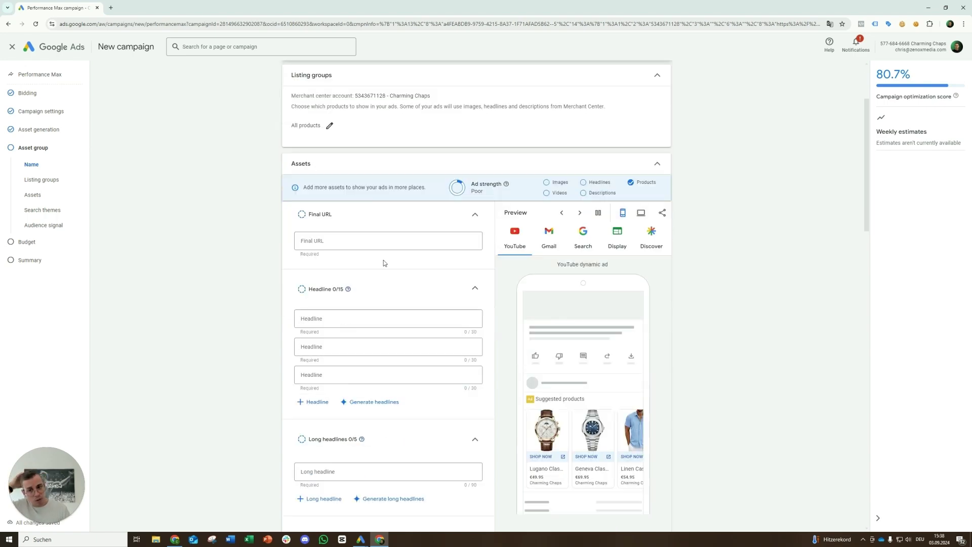
scroll(365, 247, down, 2)
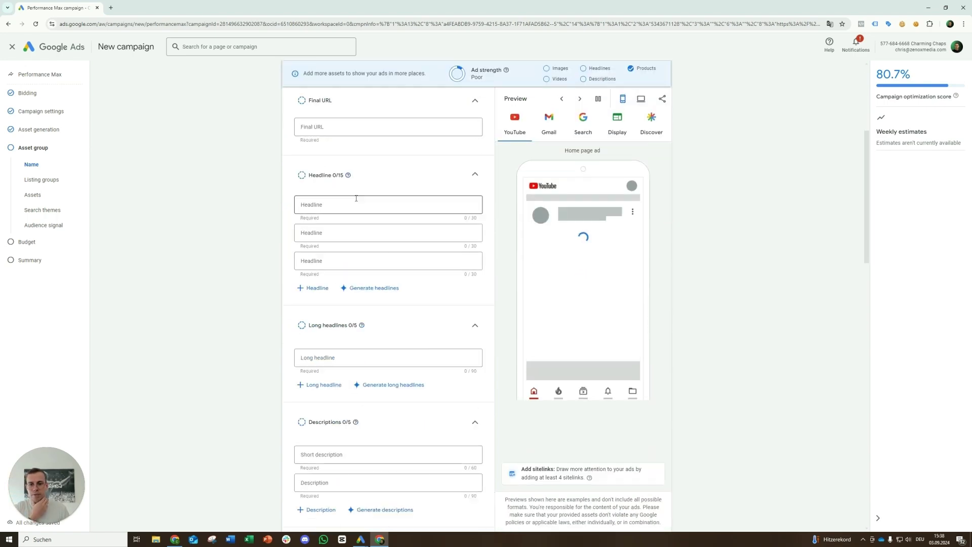
scroll(356, 199, down, 6)
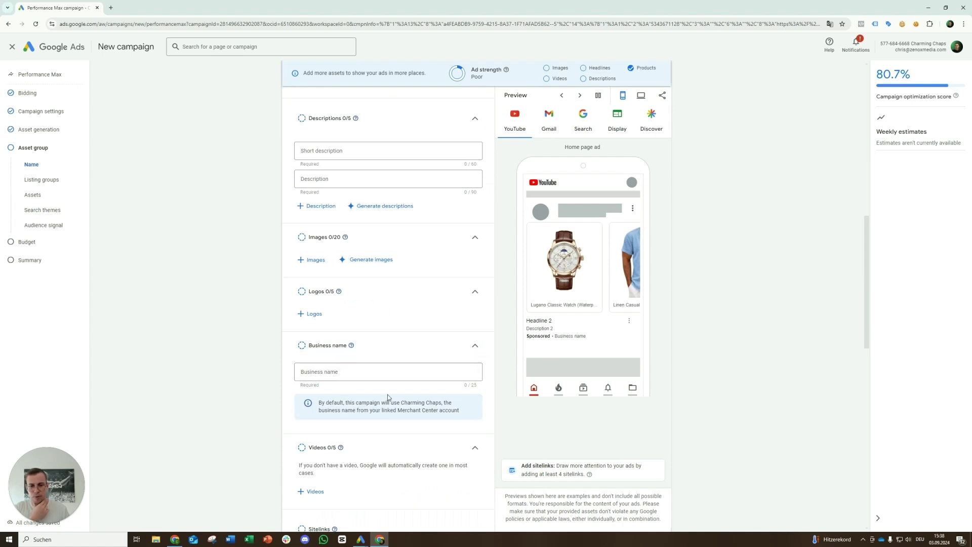
scroll(388, 397, down, 2)
scroll(316, 277, down, 1)
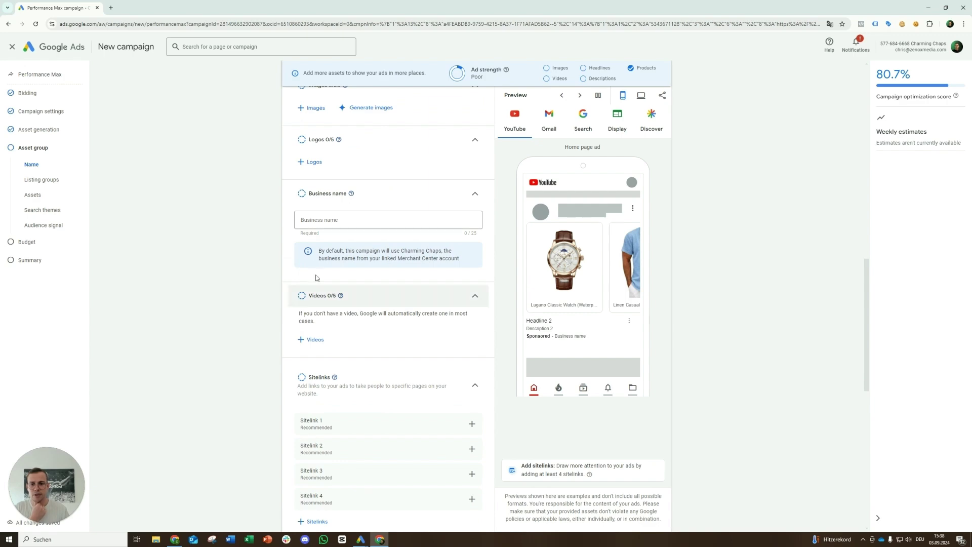
scroll(321, 226, down, 2)
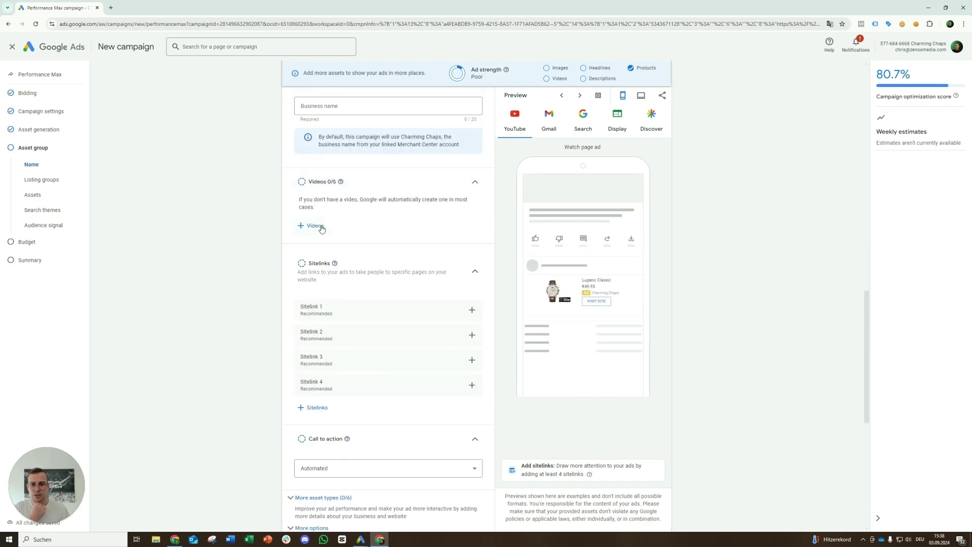
scroll(321, 227, down, 7)
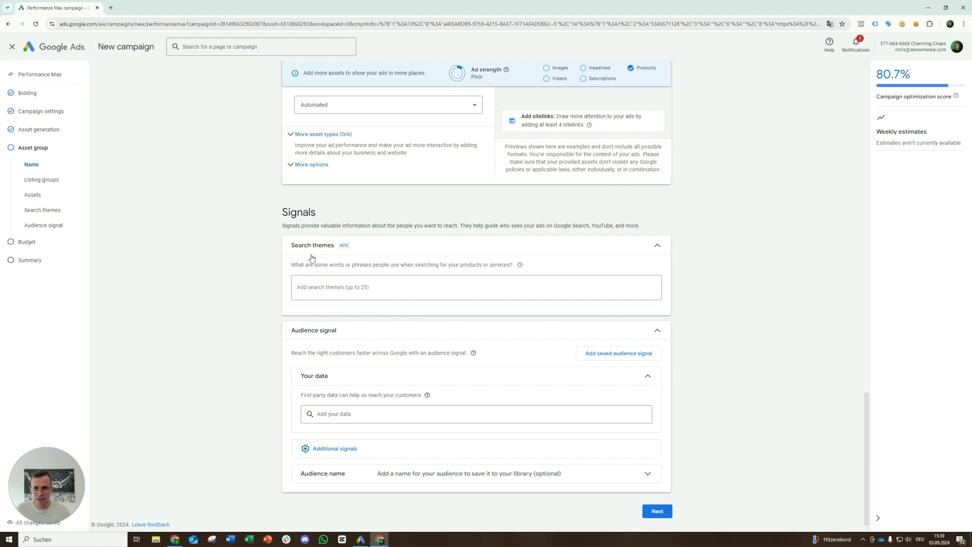
click(657, 511)
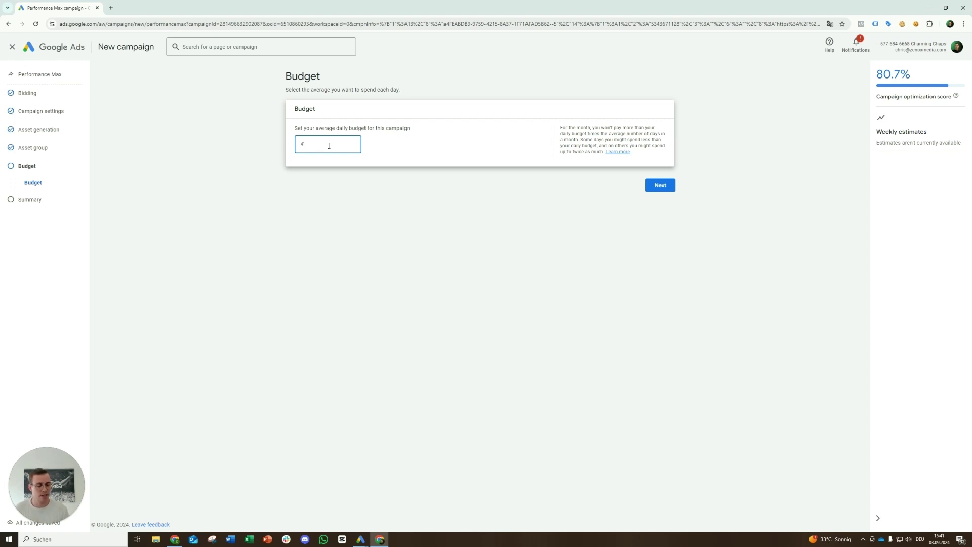
Step: Set the average daily budget to €50 and publish the campaign
text(0)
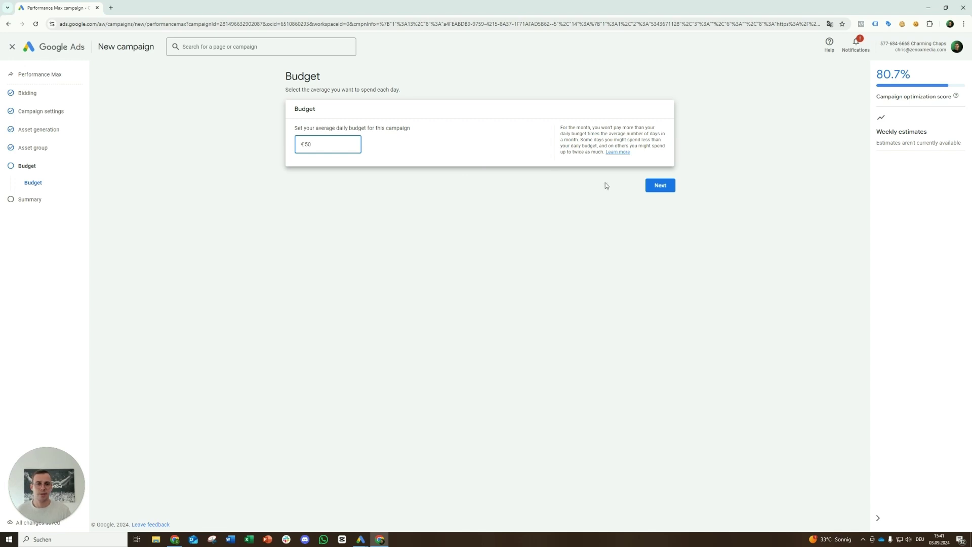
click(663, 192)
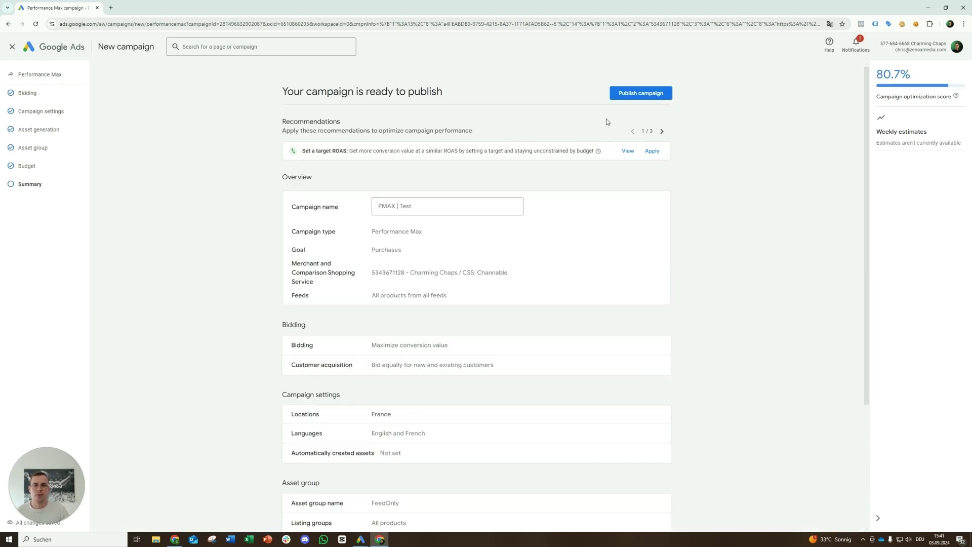
click(650, 92)
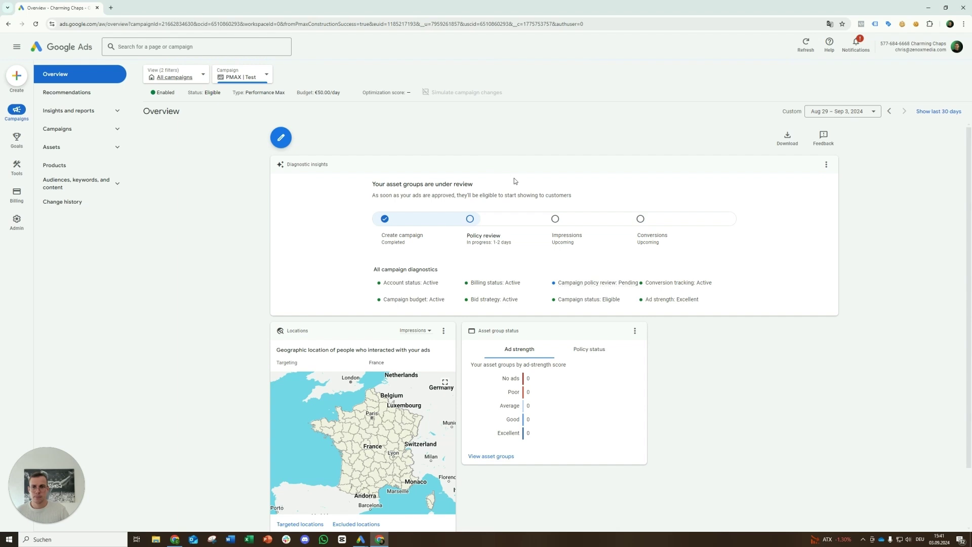
Step: Show the campaigns list and open the status options of the PMAX | Test campaign
click(58, 129)
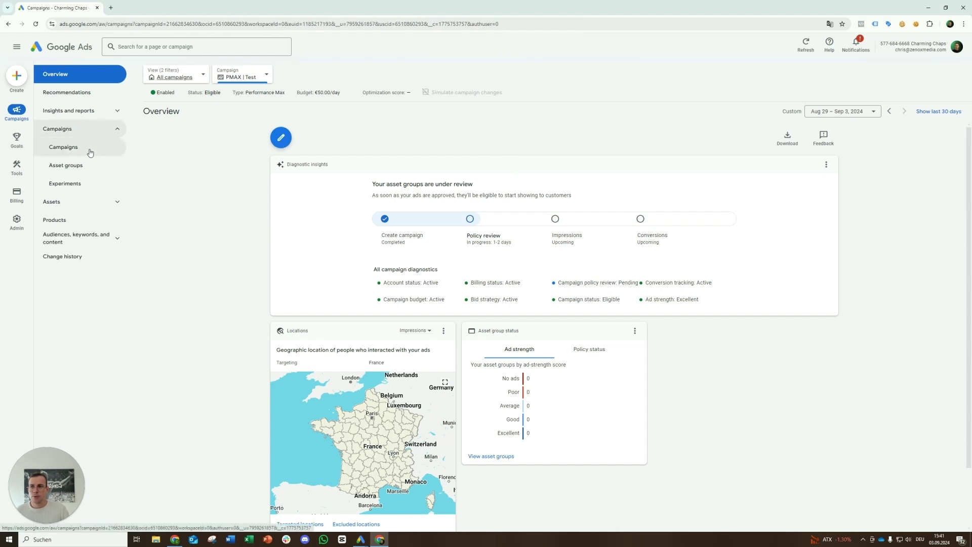
click(90, 153)
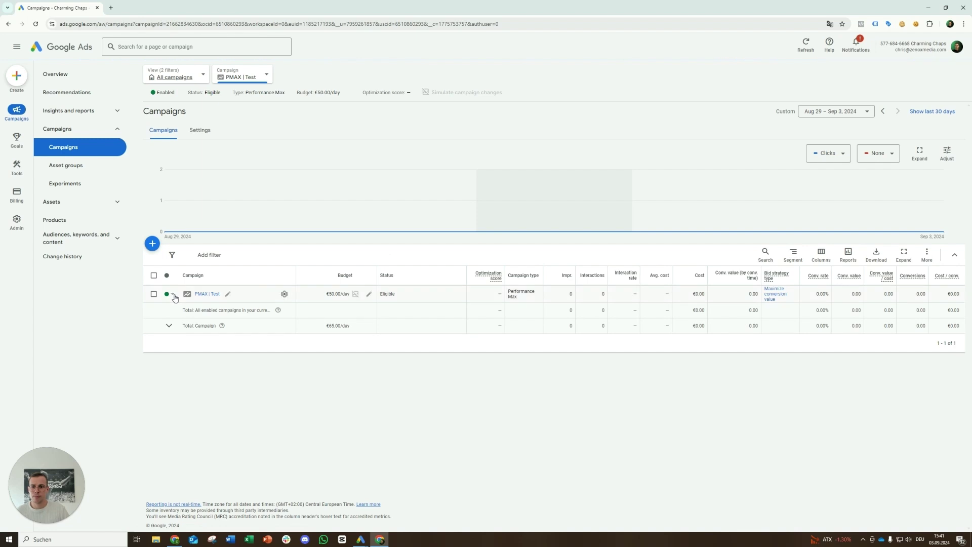
click(174, 295)
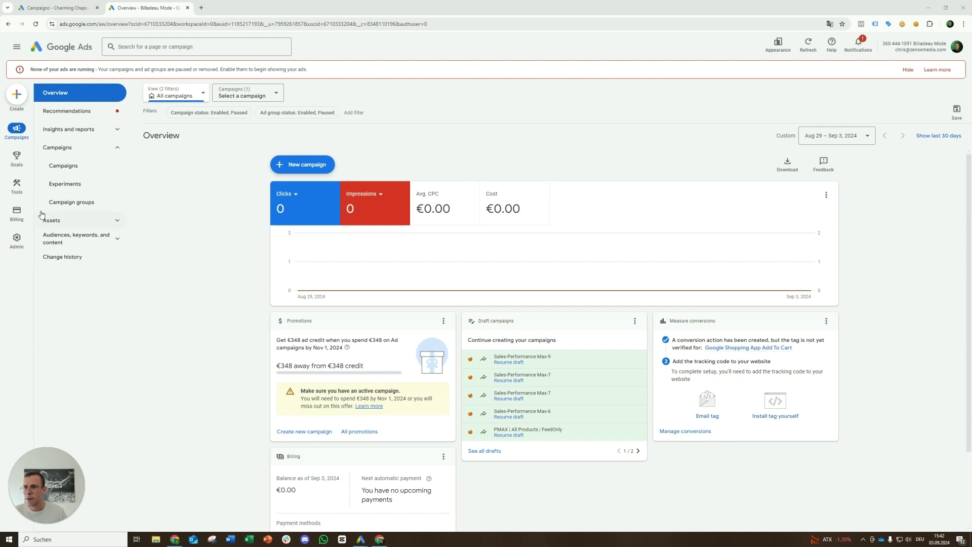
Step: Search the account pages for "audie" and open the Audiences page of the Audience manager
mouse_move(20, 186)
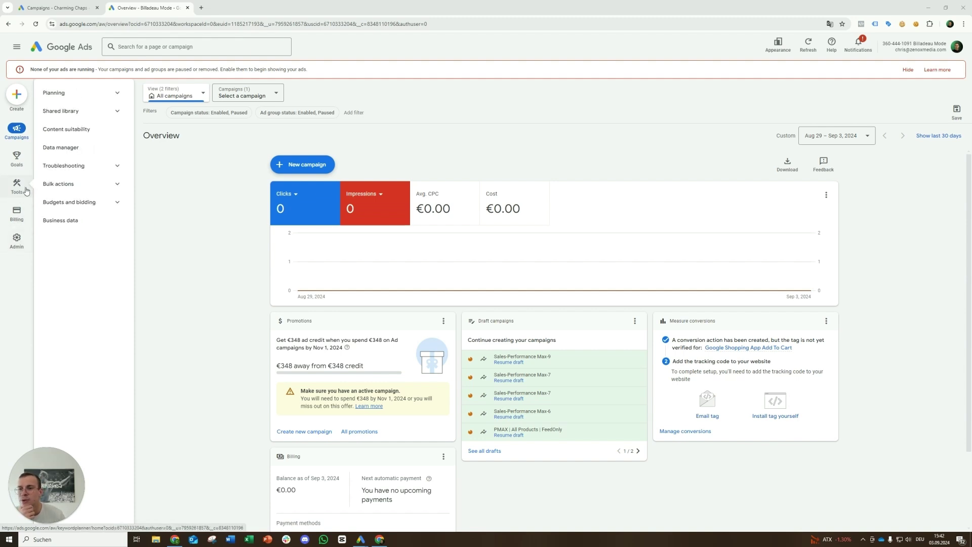
click(81, 209)
click(105, 207)
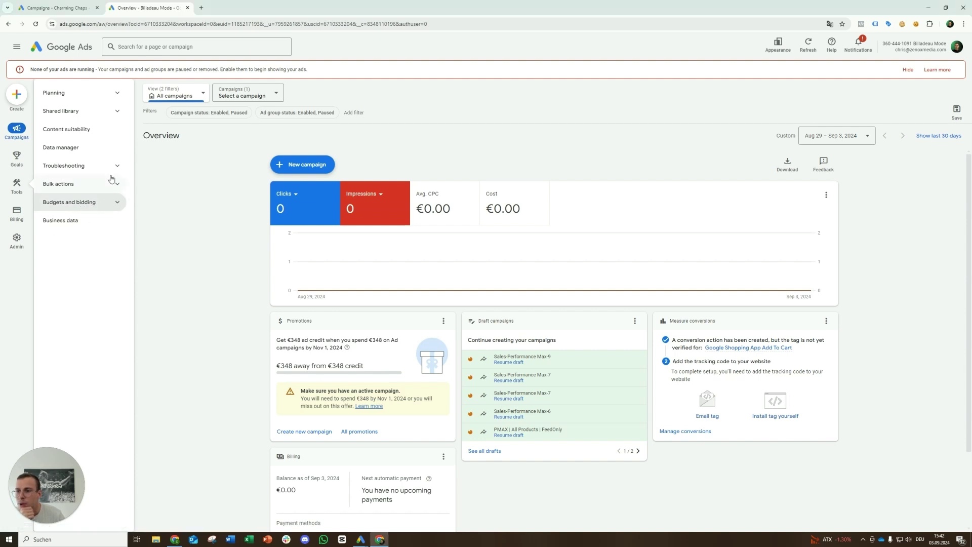
click(162, 45)
text(audie)
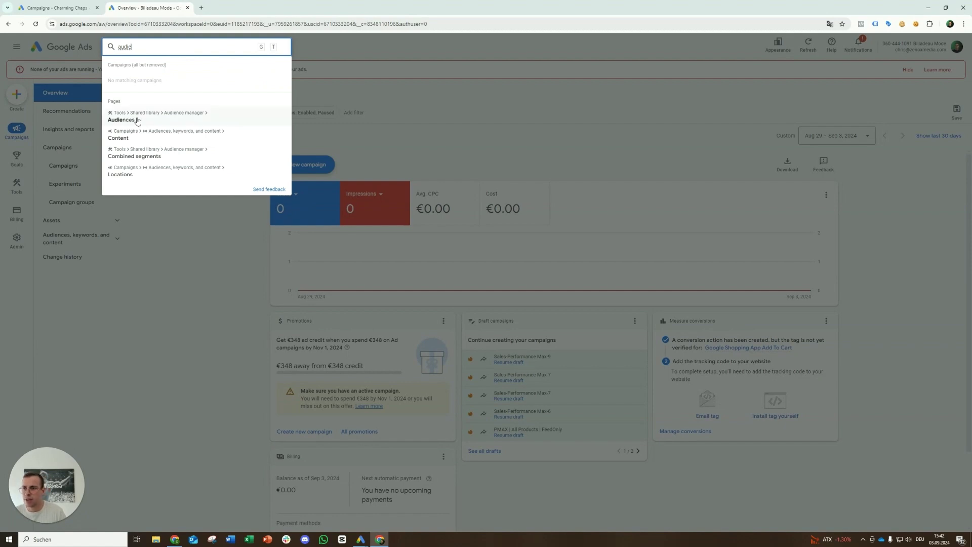
click(169, 118)
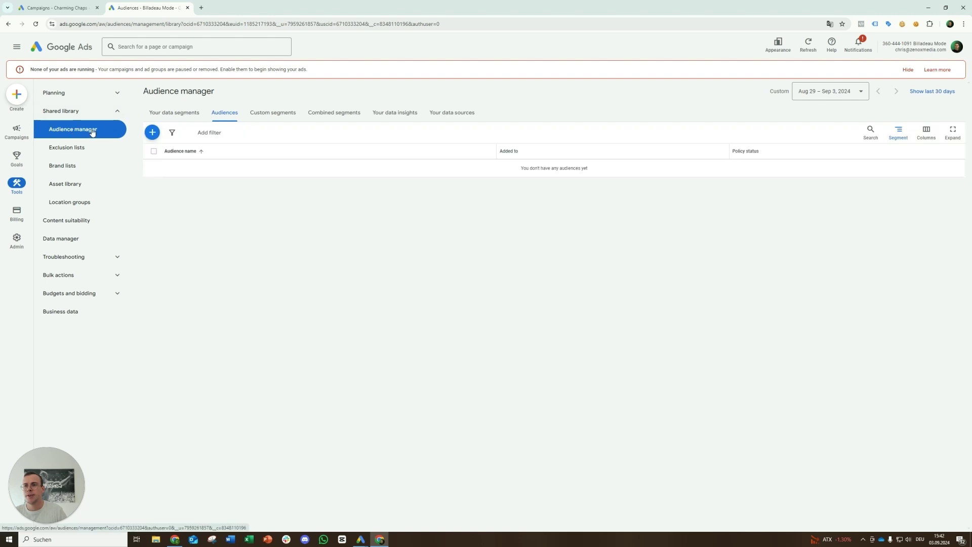
Step: Create a new audience named "PMAX_Audience"
click(152, 132)
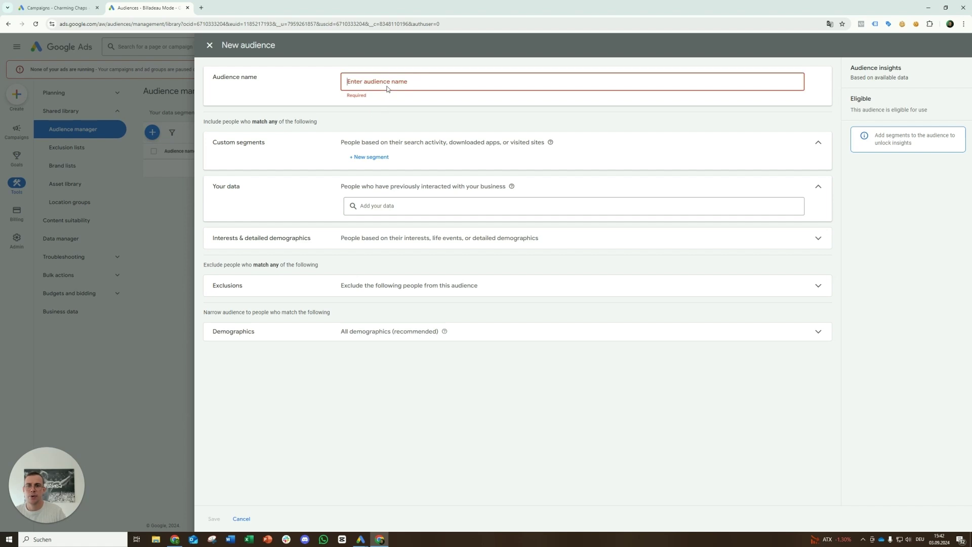
click(388, 89)
text(PMAX)
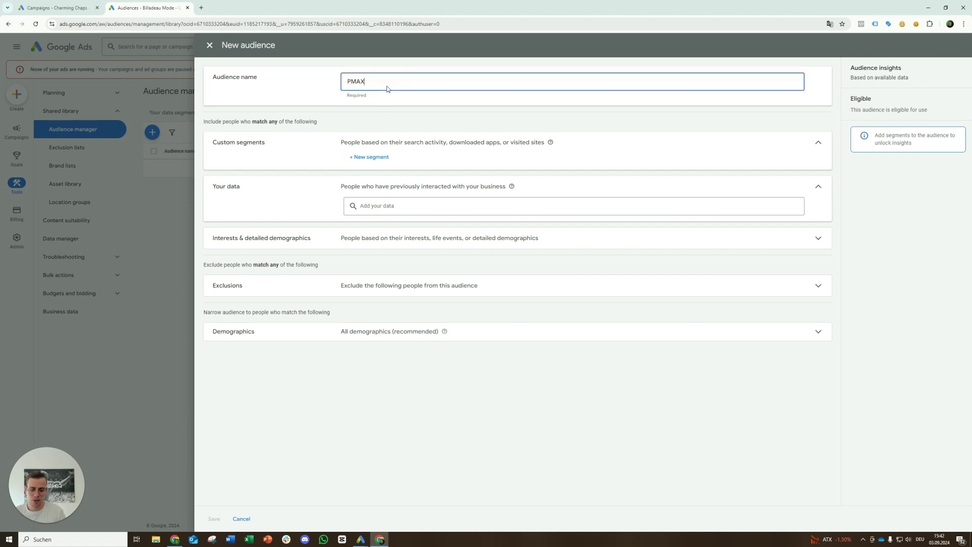
text(_Audience)
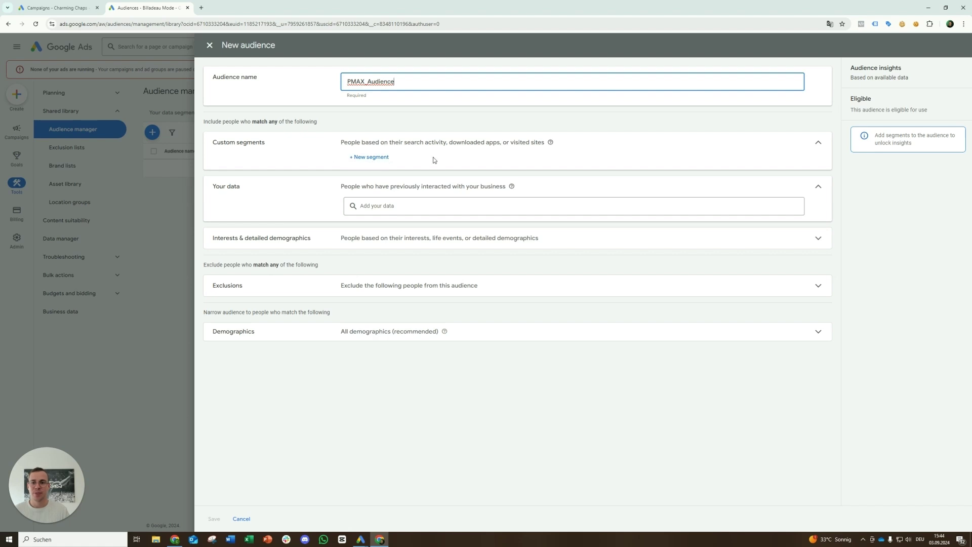
click(377, 205)
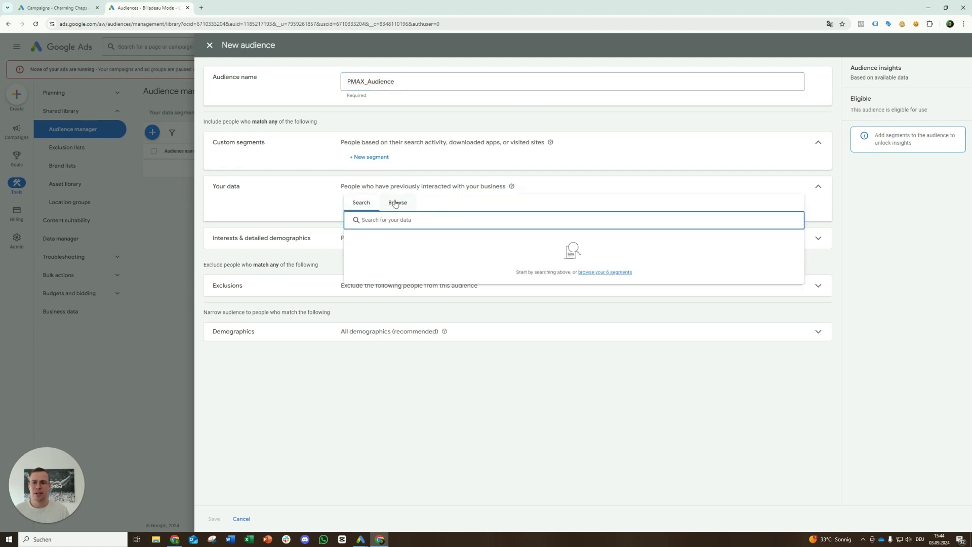
Step: Start a new custom segment for the audience, and open the Amélie trench coat product page on billadeaumode.com in a separate browser tab
click(368, 158)
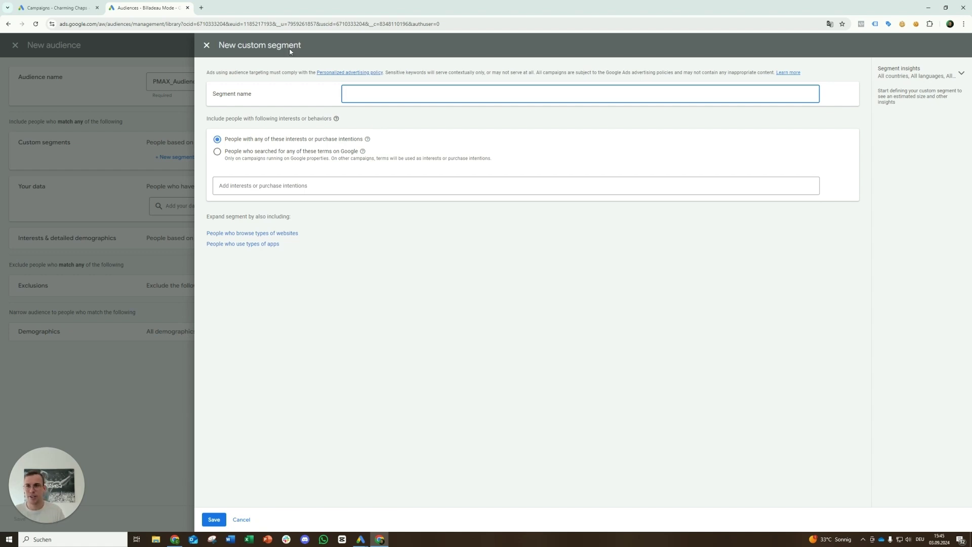
click(204, 10)
text(bil)
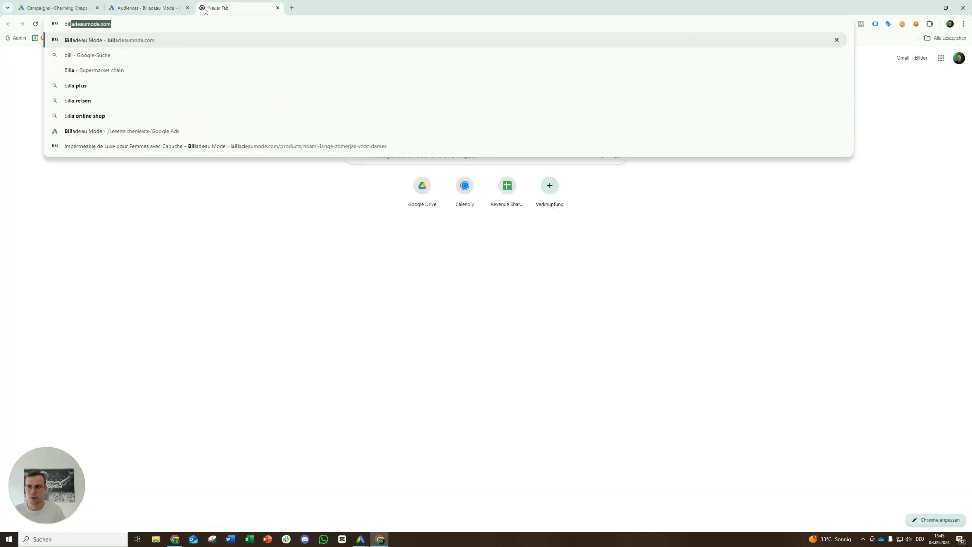
key(Return)
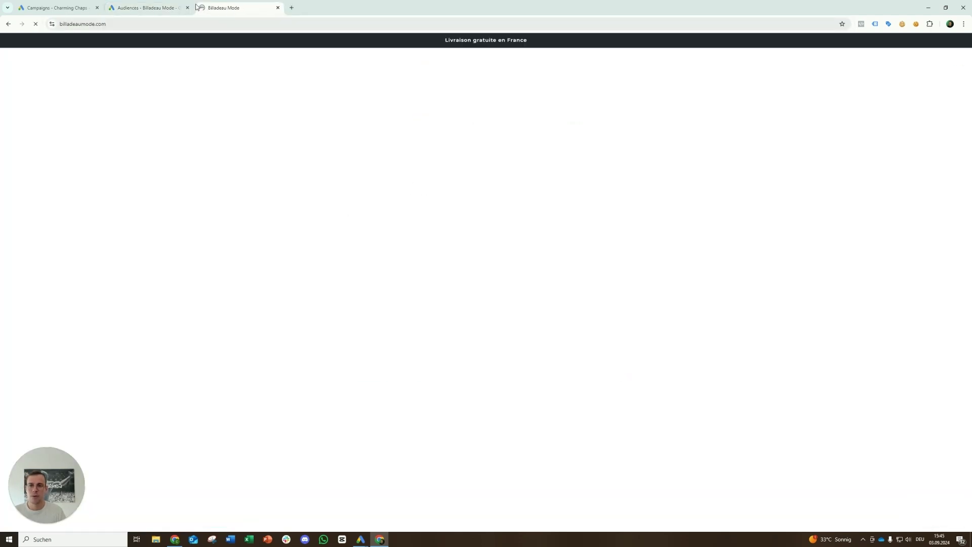
scroll(436, 192, down, 4)
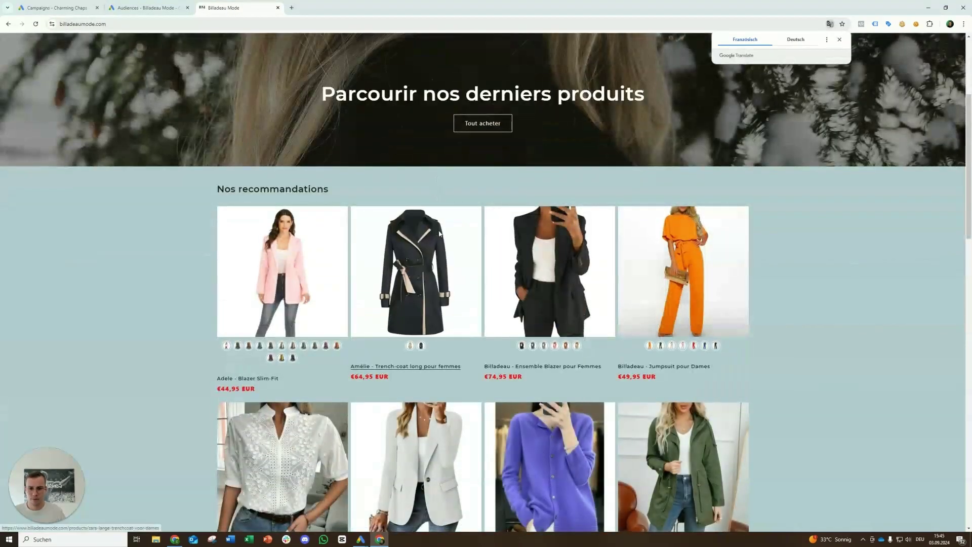
click(432, 313)
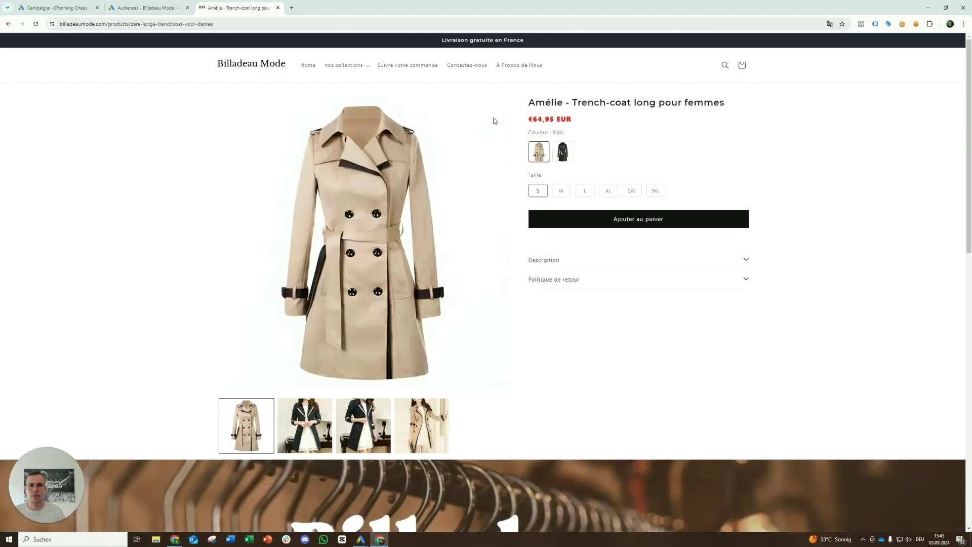
Step: Name the custom segment "Keyword_TrenchCoat" and set it to include people who searched for any of these terms on Google
click(147, 7)
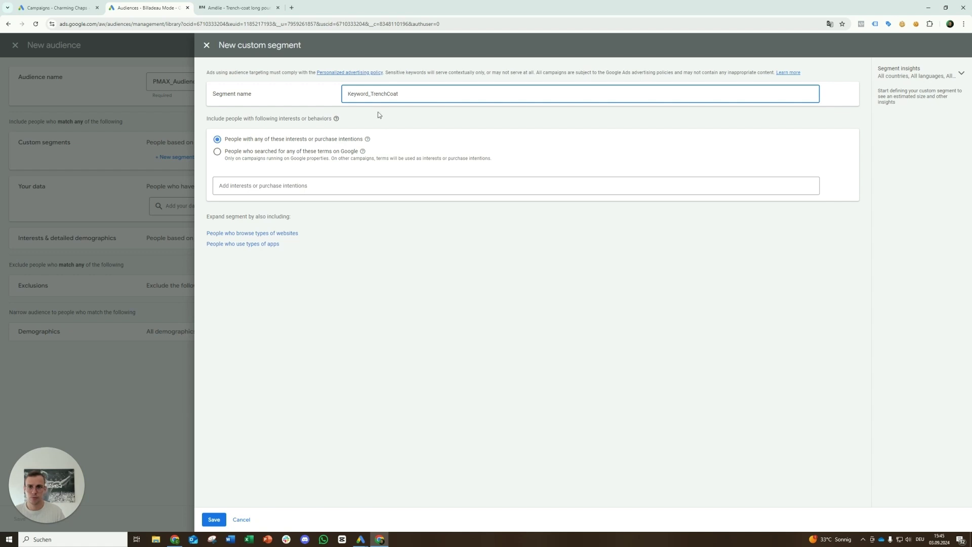
click(267, 156)
click(303, 185)
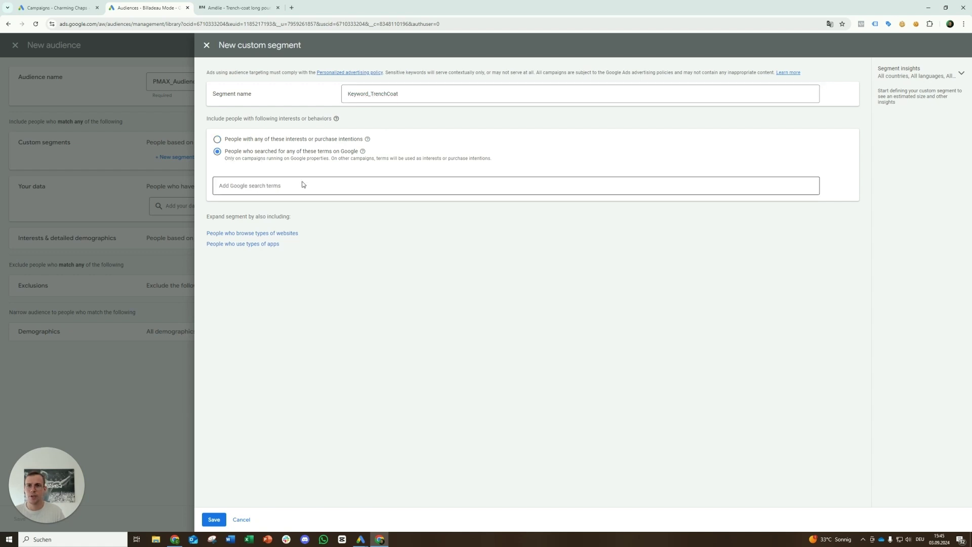
click(296, 139)
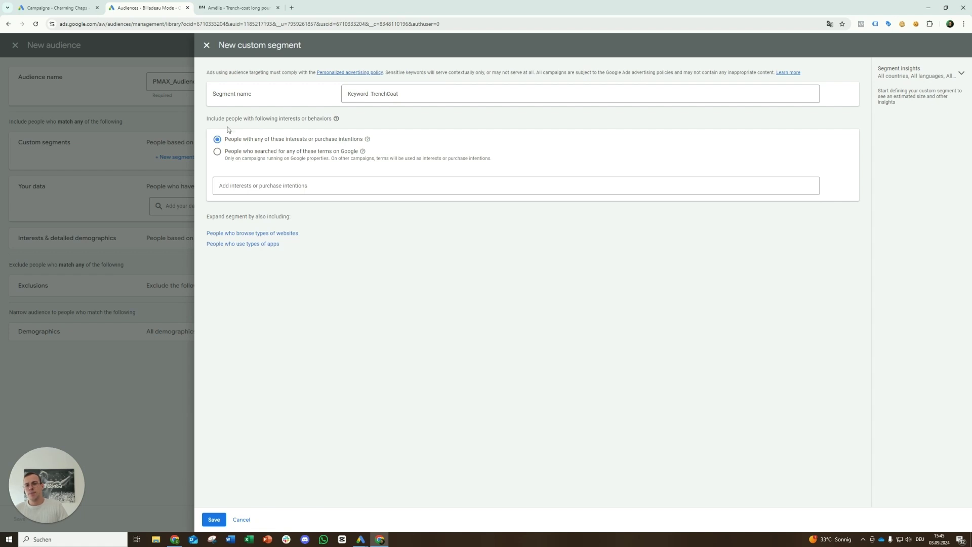
click(217, 151)
click(218, 139)
click(323, 154)
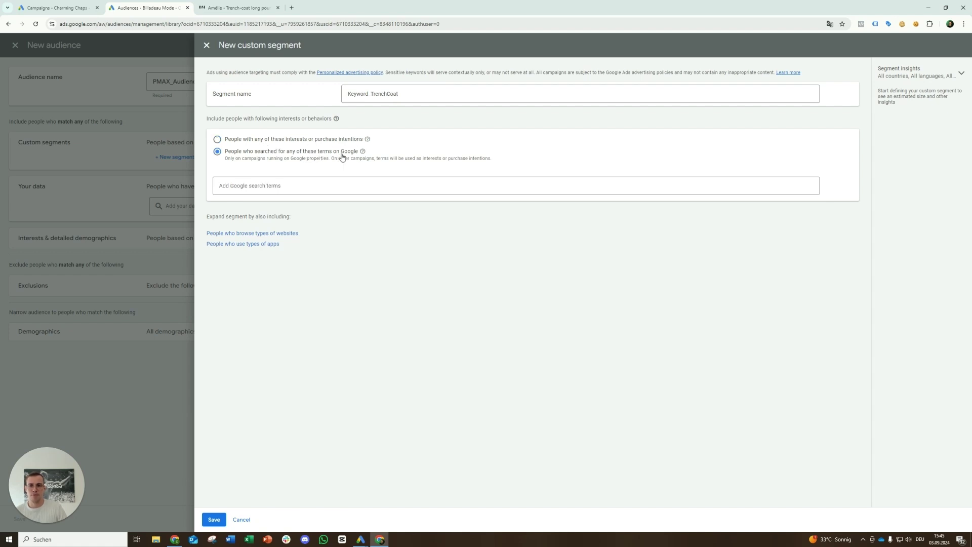
click(307, 185)
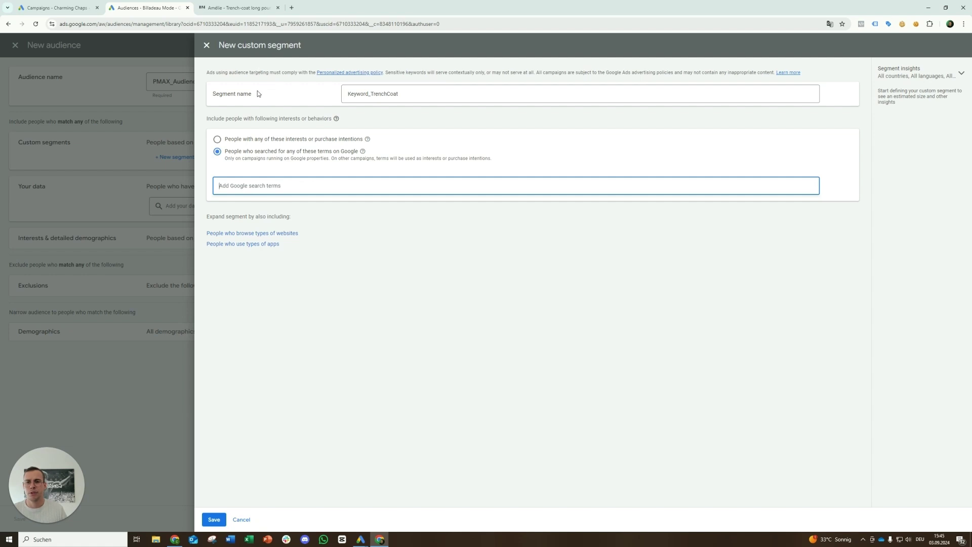
Step: Check the trench coat's product page and add "trench coat" as a Google search term of the segment
click(223, 6)
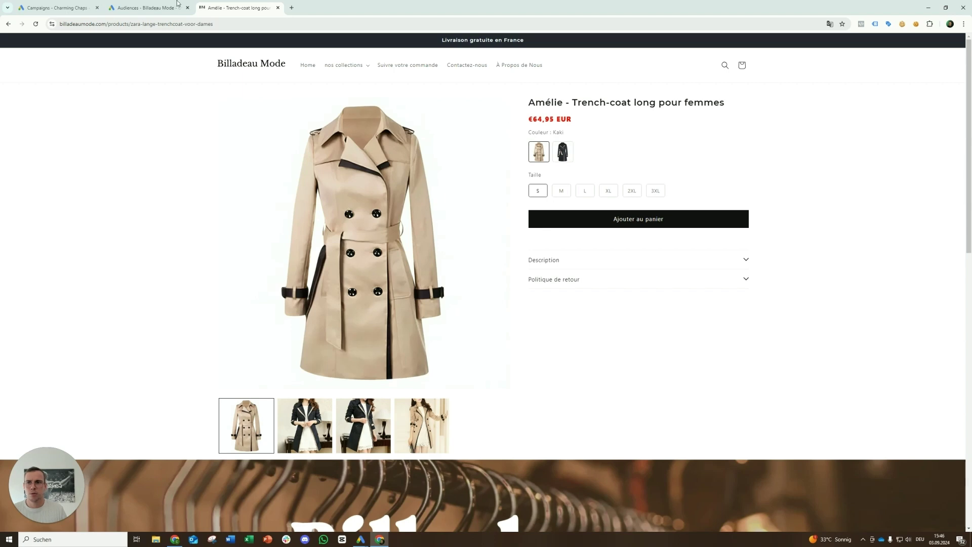
click(177, 5)
text(tren)
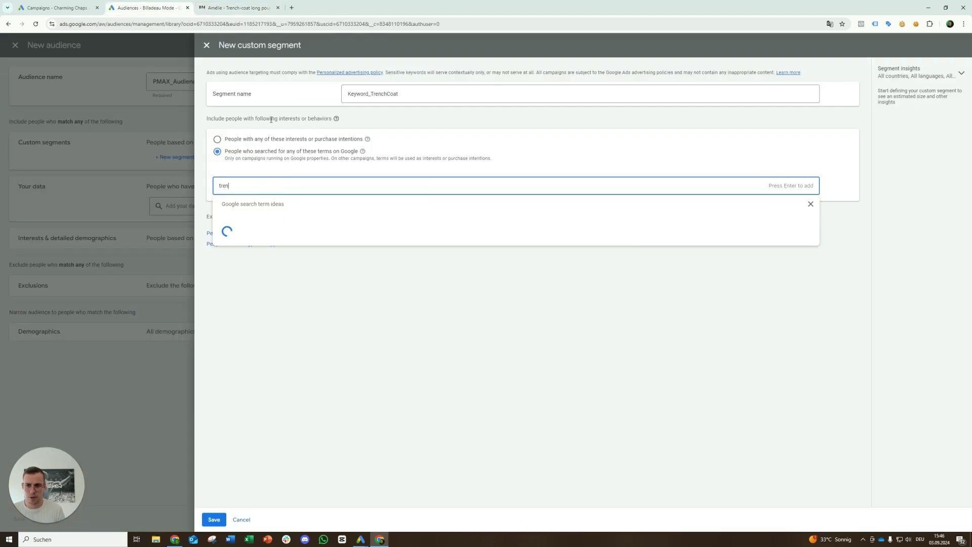
text(ch coat)
key(Return)
Step: Check the colour variants on the trench coat's product page and add the search term "trench coat noir" to the segment
text(tren)
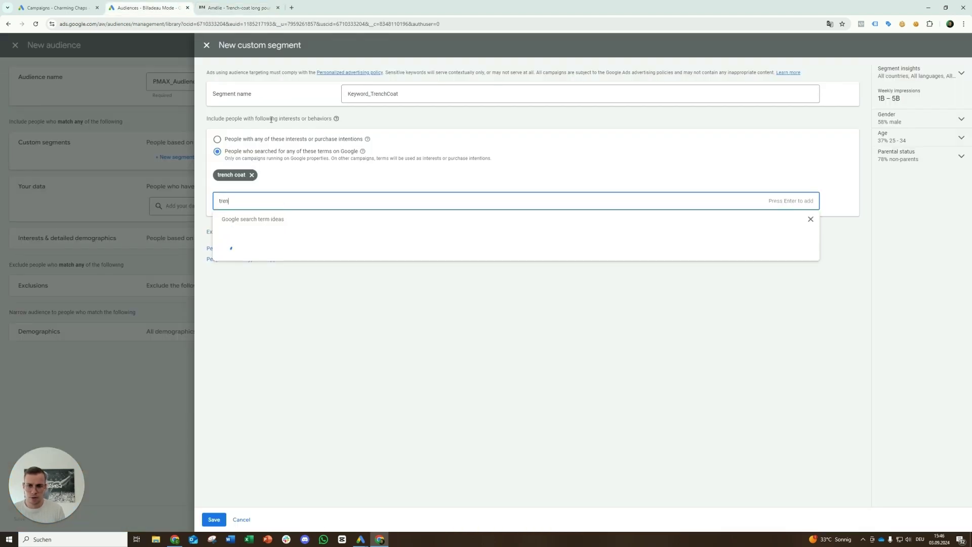
text(ch coat)
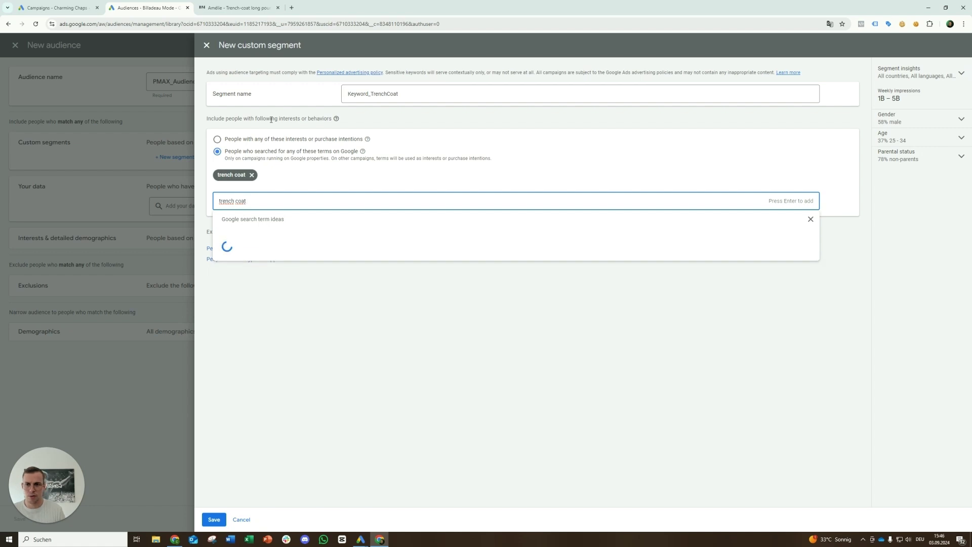
click(238, 8)
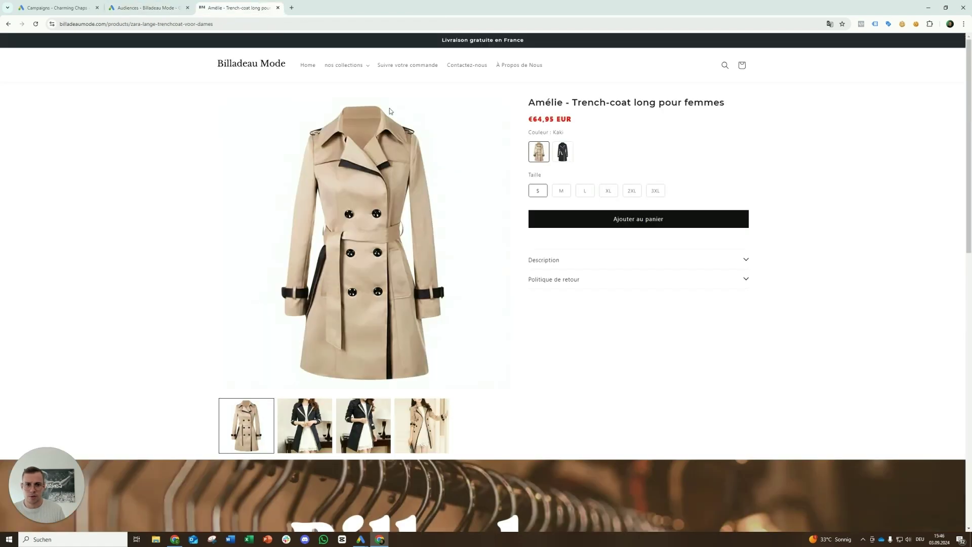
click(562, 156)
click(539, 151)
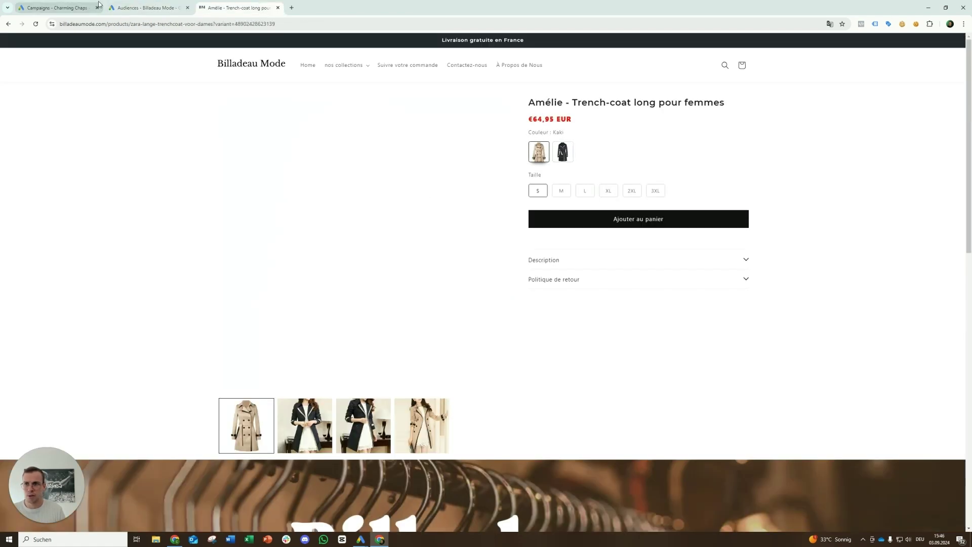
click(121, 8)
text(no)
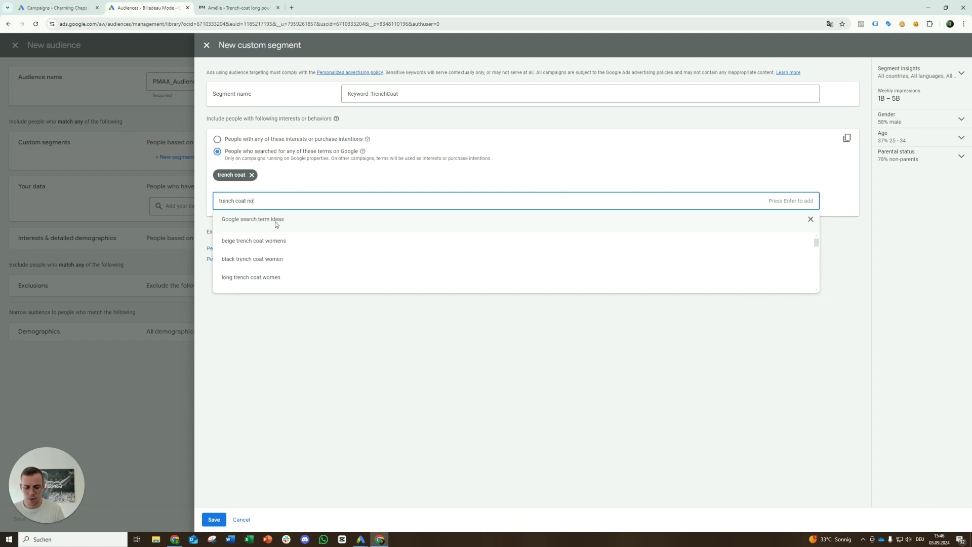
text(ir)
key(Return)
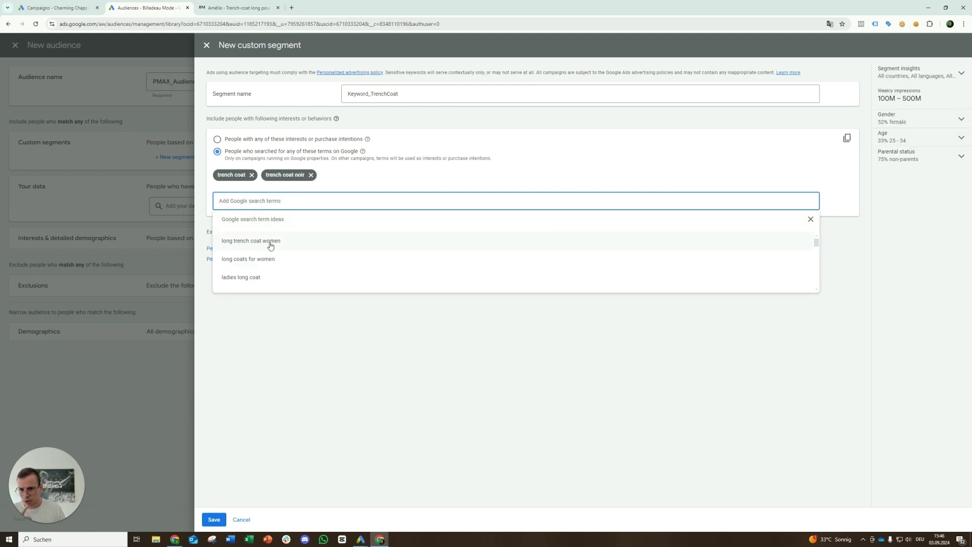
Step: Add the search term "trench coat femme" to the segment
text(tre)
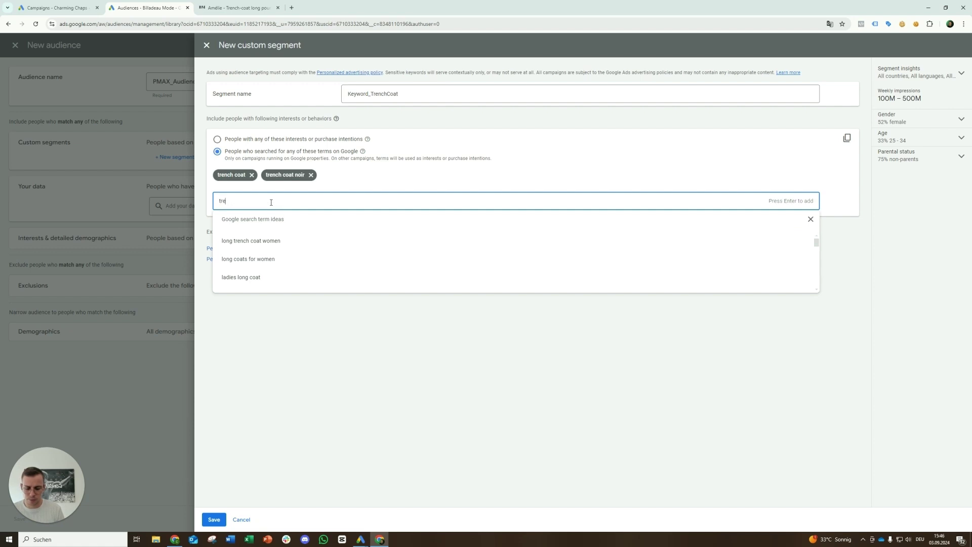
text(nch coat fe)
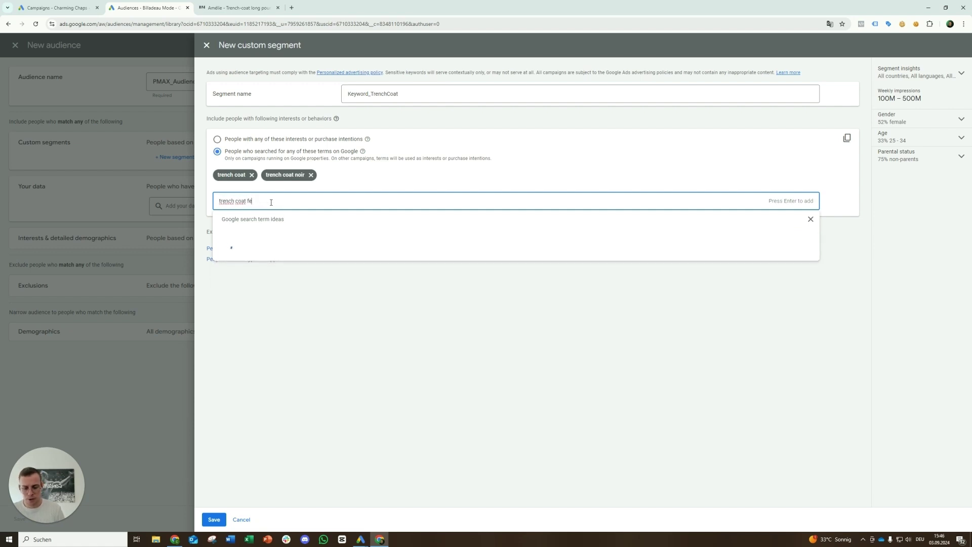
text(mme)
key(Return)
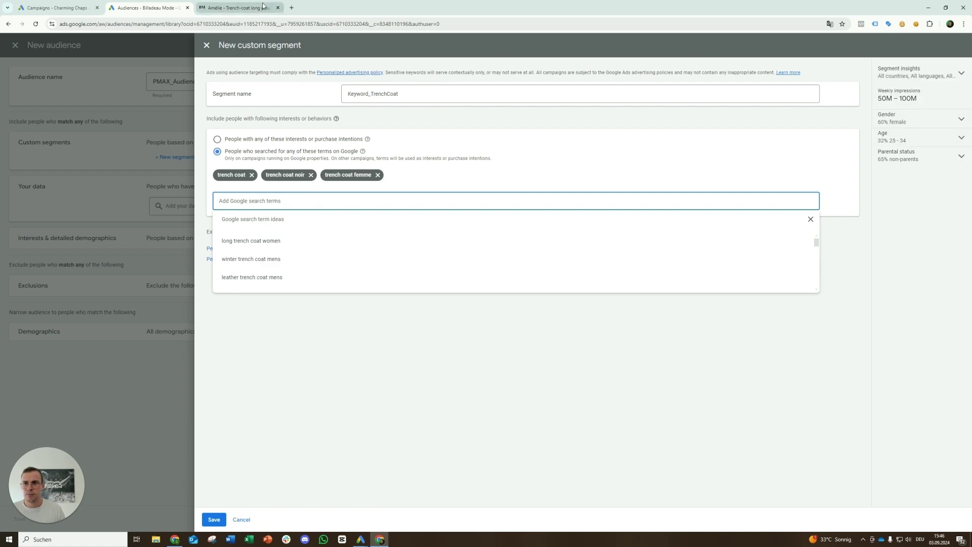
Step: Add the suggested search term "long trench coat women", leave out "winter trench coat mens", and save the custom segment
click(263, 6)
click(148, 8)
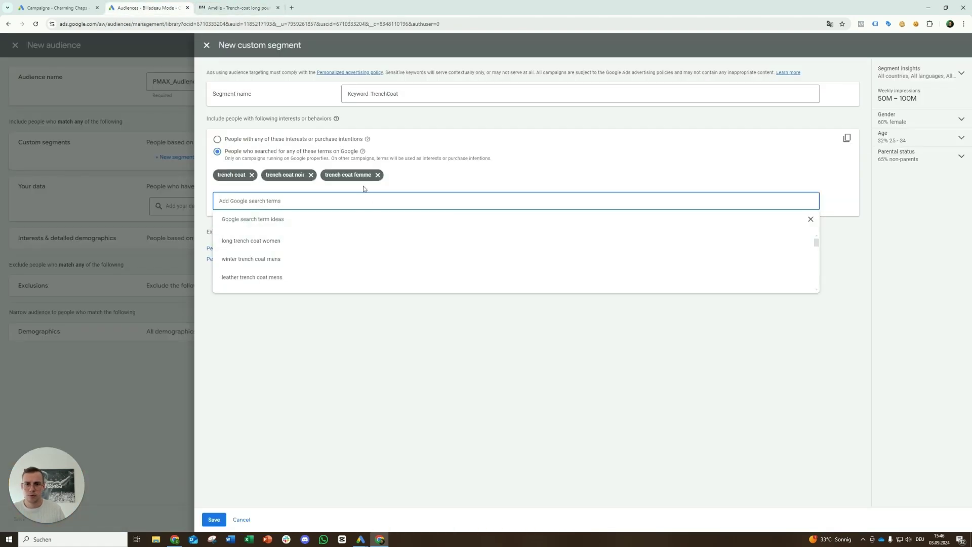
click(355, 316)
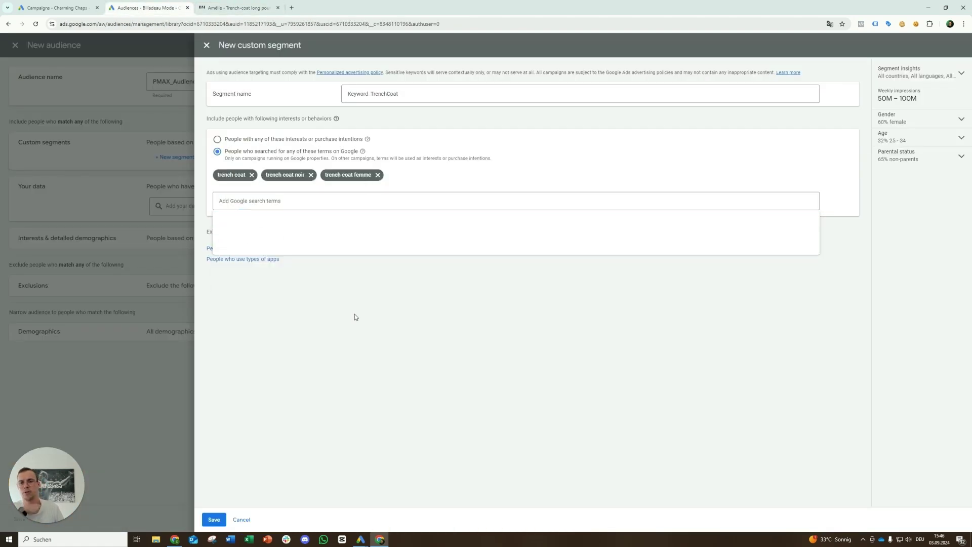
click(295, 202)
click(302, 243)
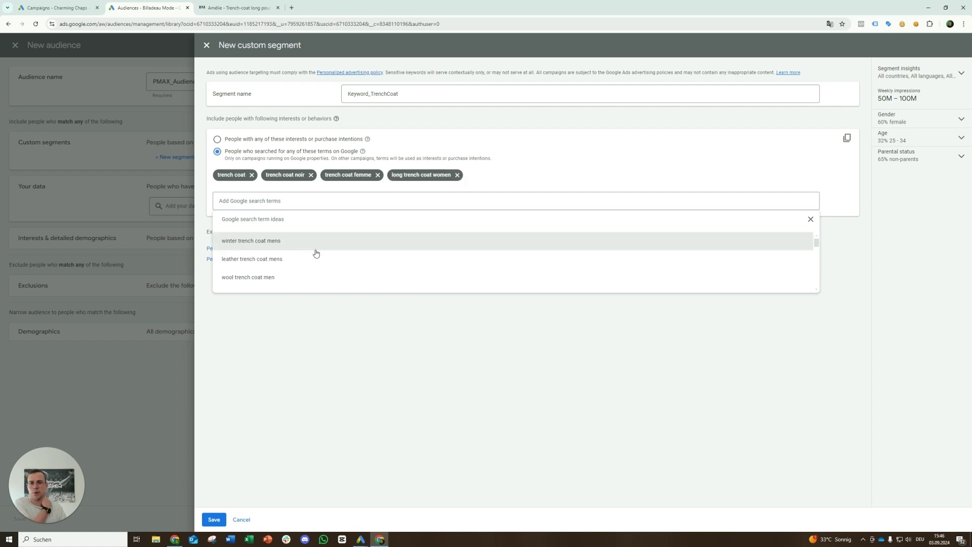
click(297, 246)
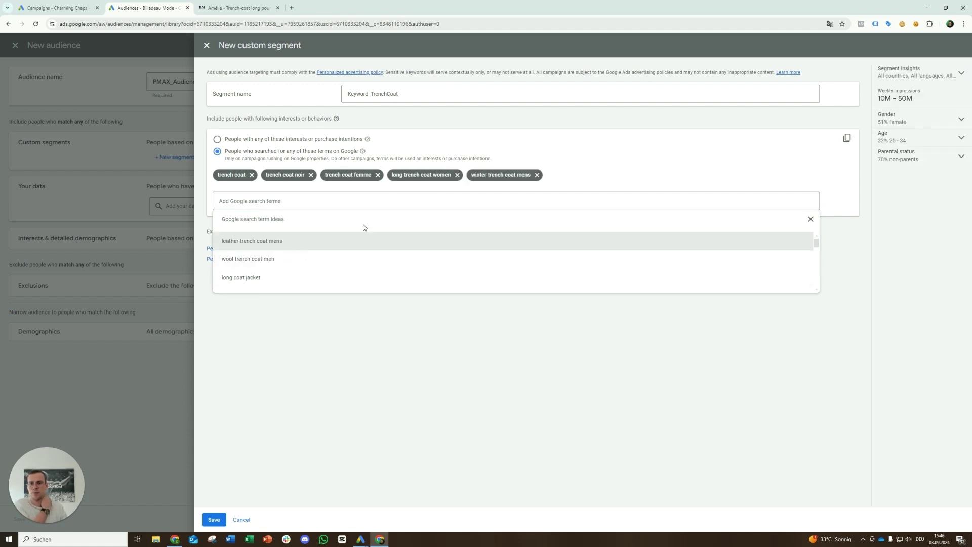
click(537, 175)
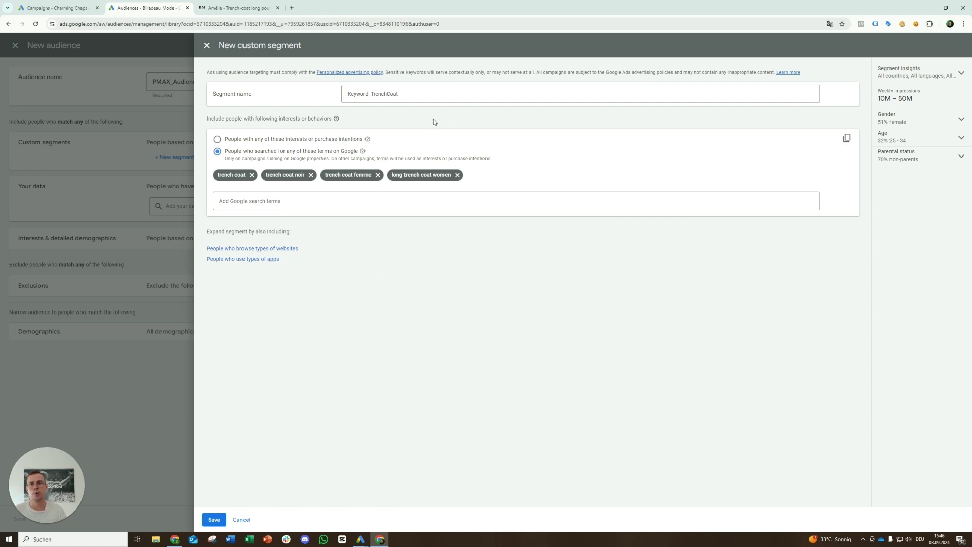
click(214, 520)
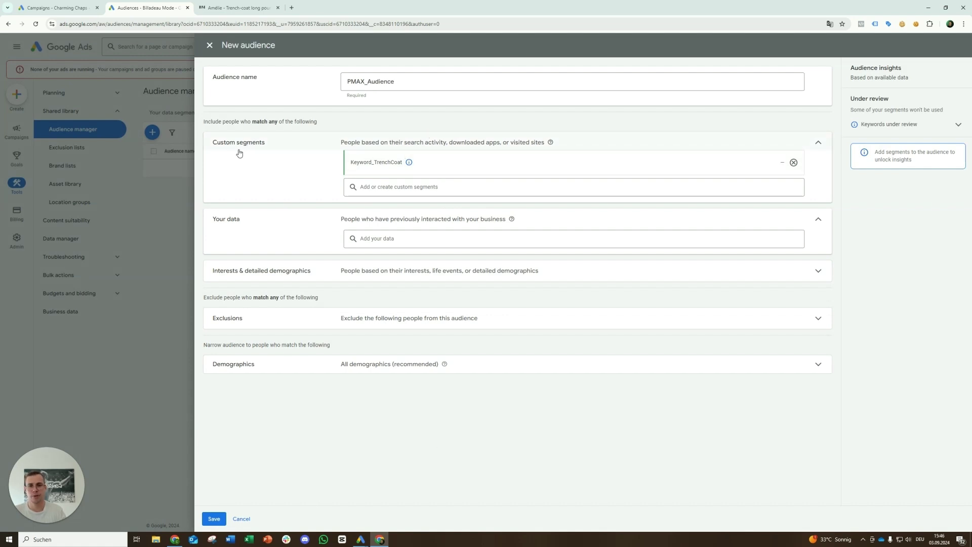
click(374, 239)
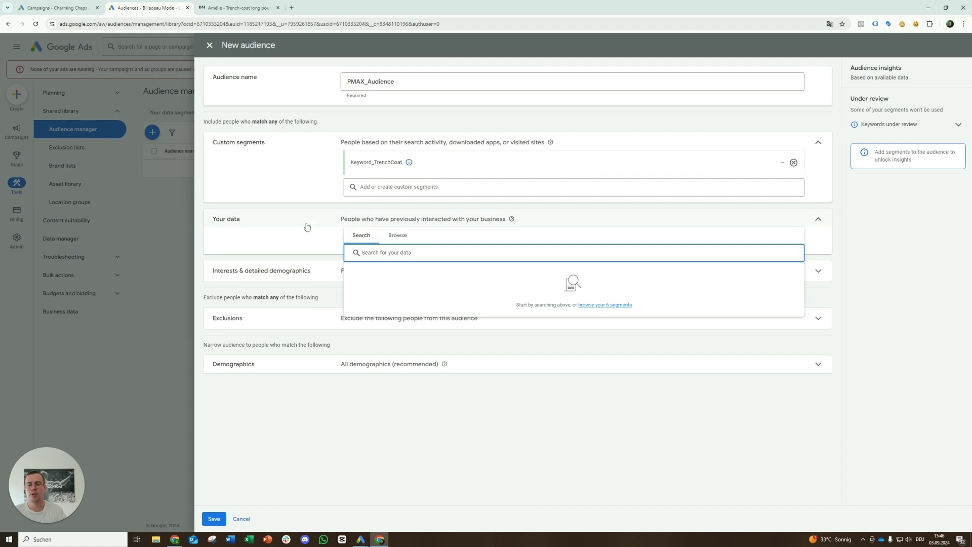
click(398, 236)
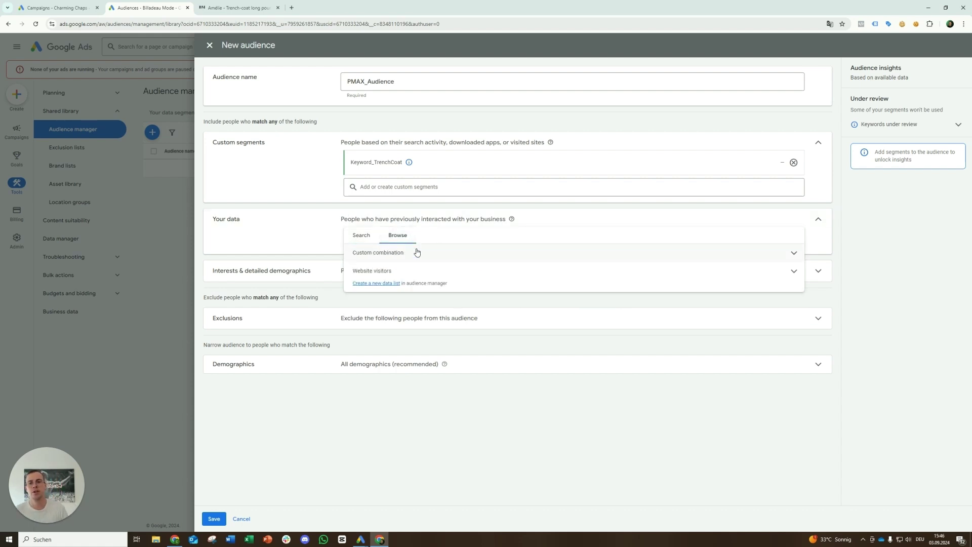
click(415, 250)
click(382, 277)
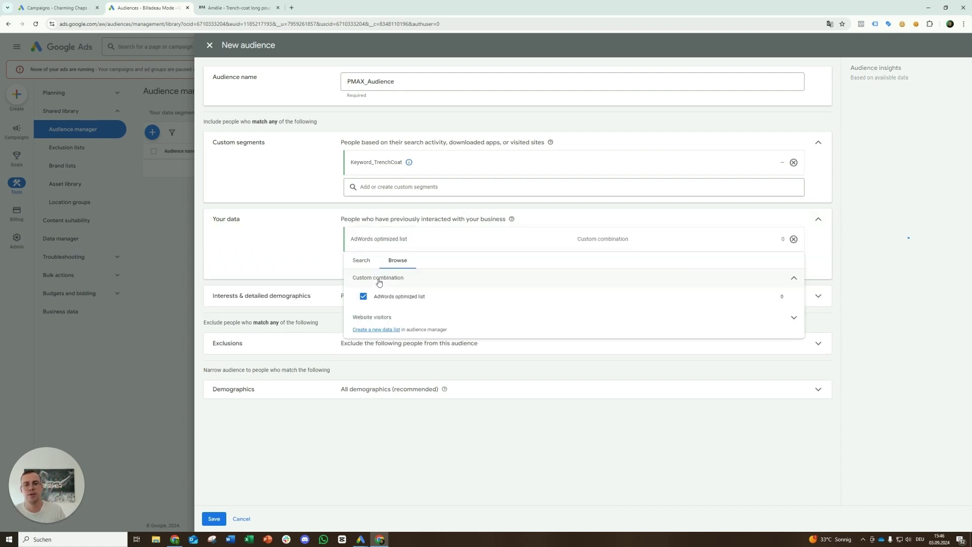
click(440, 318)
scroll(443, 315, down, 1)
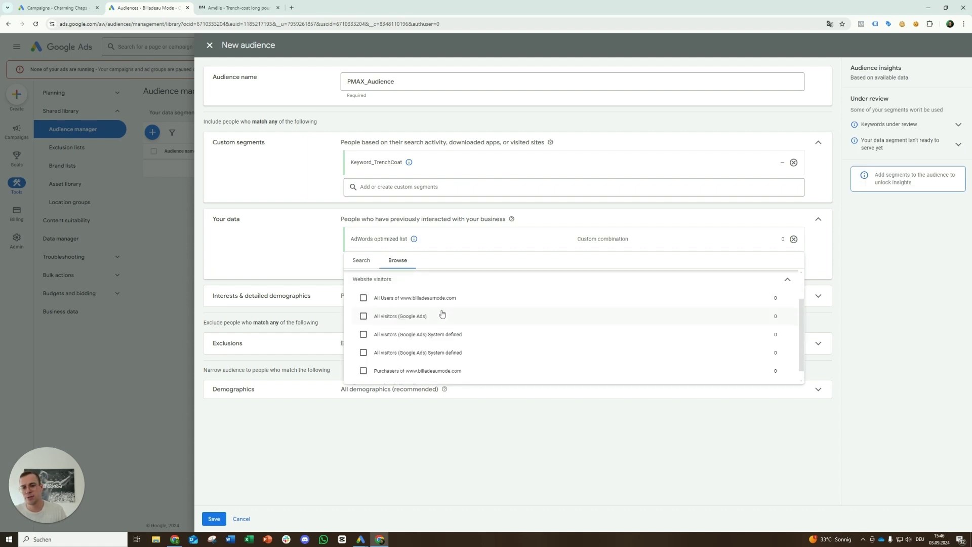
click(409, 303)
click(402, 336)
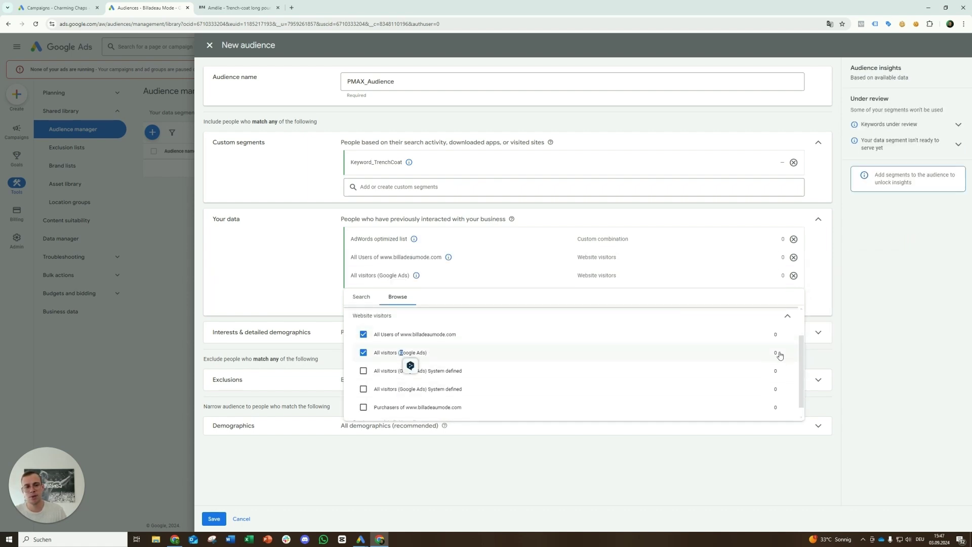
click(377, 373)
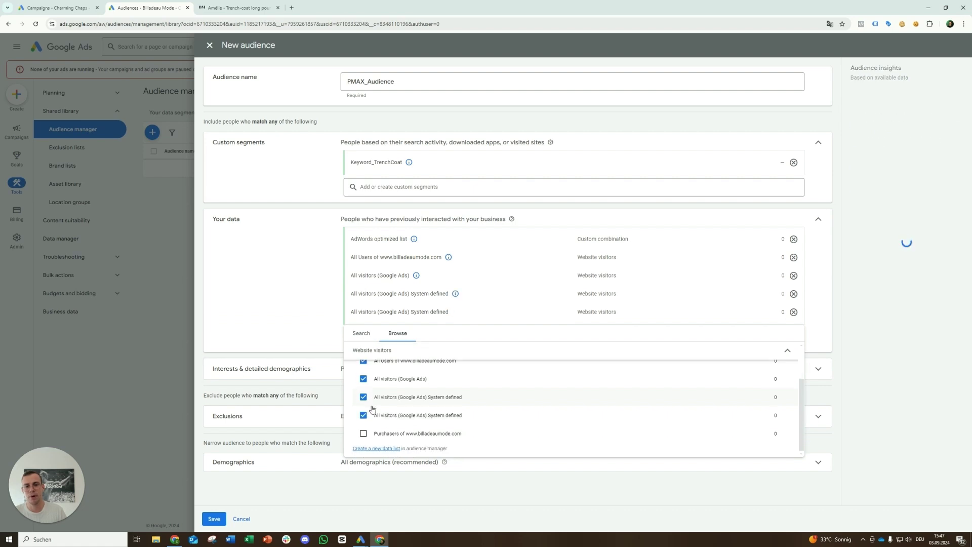
click(372, 416)
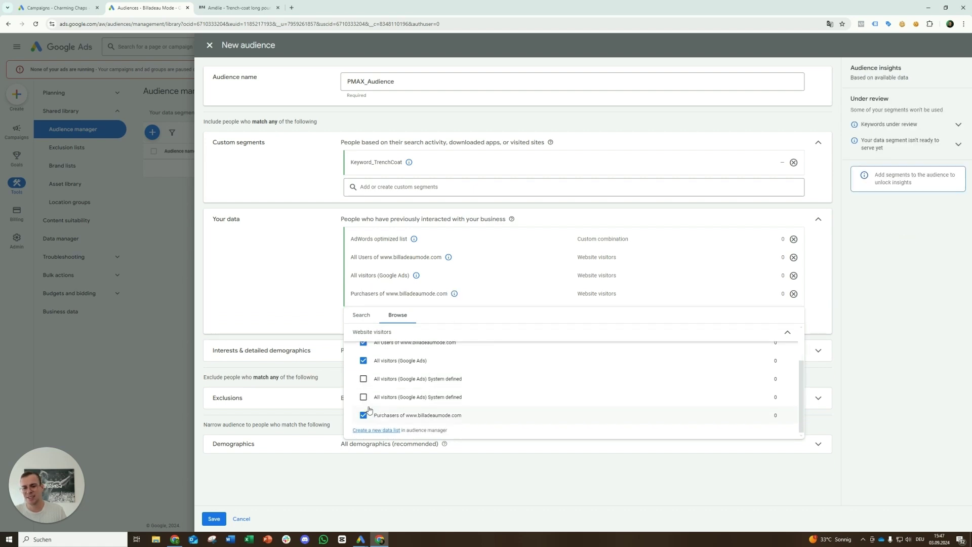
click(367, 399)
click(368, 401)
click(368, 400)
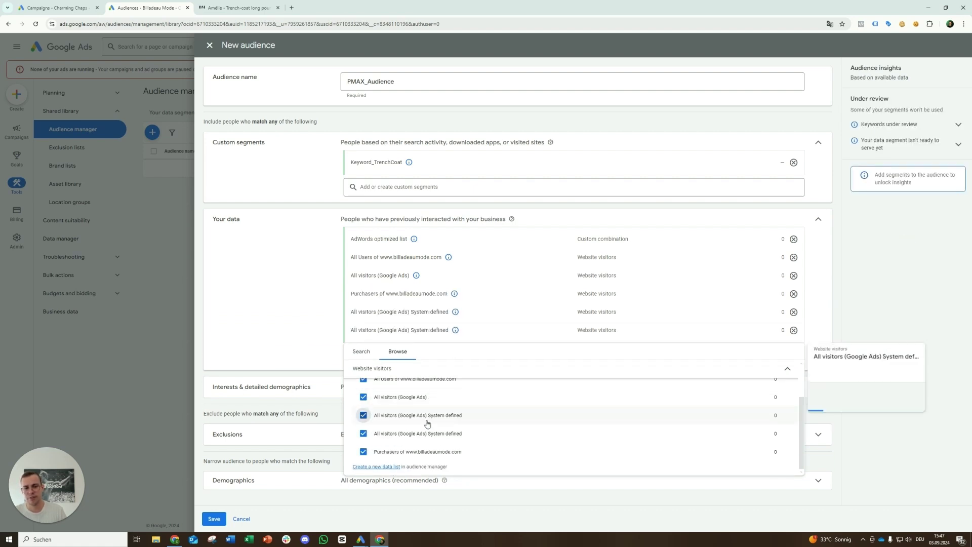
mouse_move(429, 423)
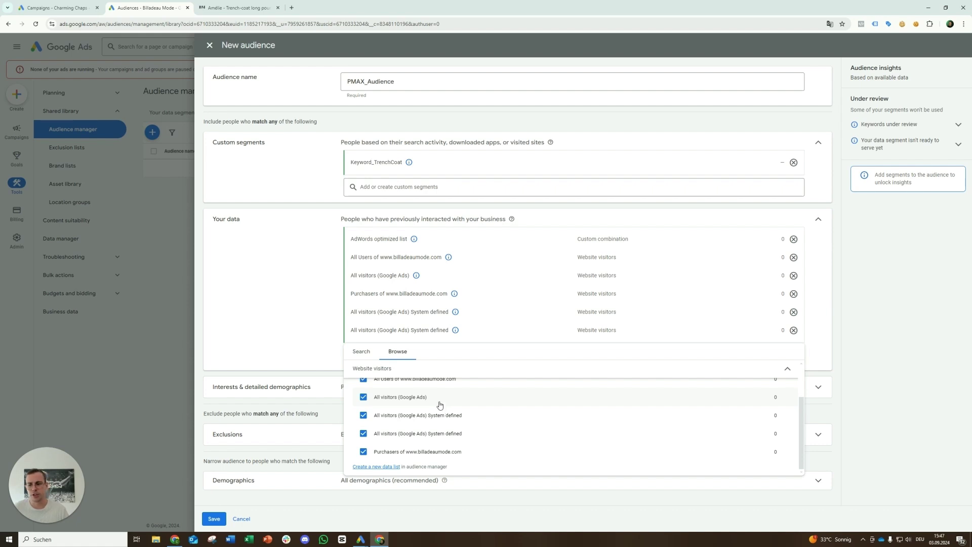
click(301, 309)
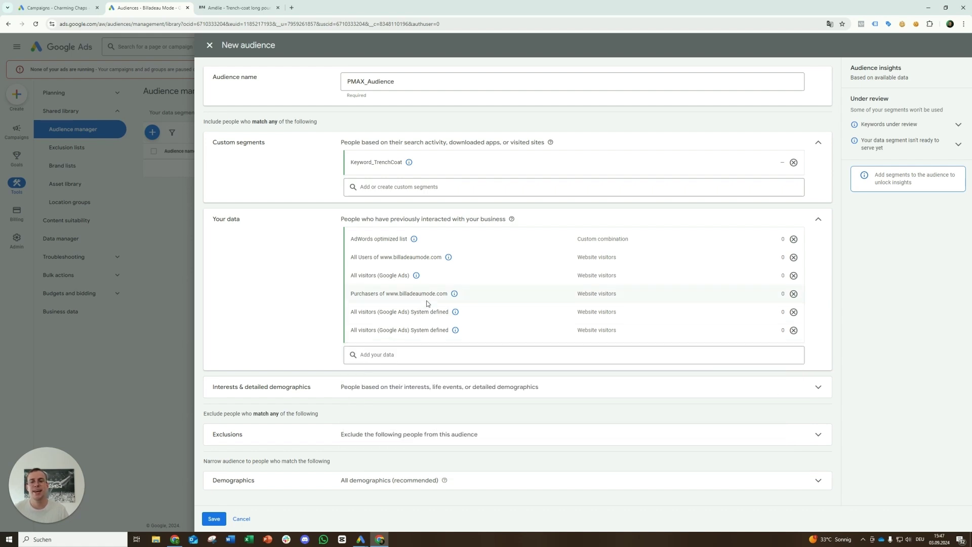
Step: Search the interests and detailed demographics for "fashion" and add the in-market segment Fashion
click(451, 396)
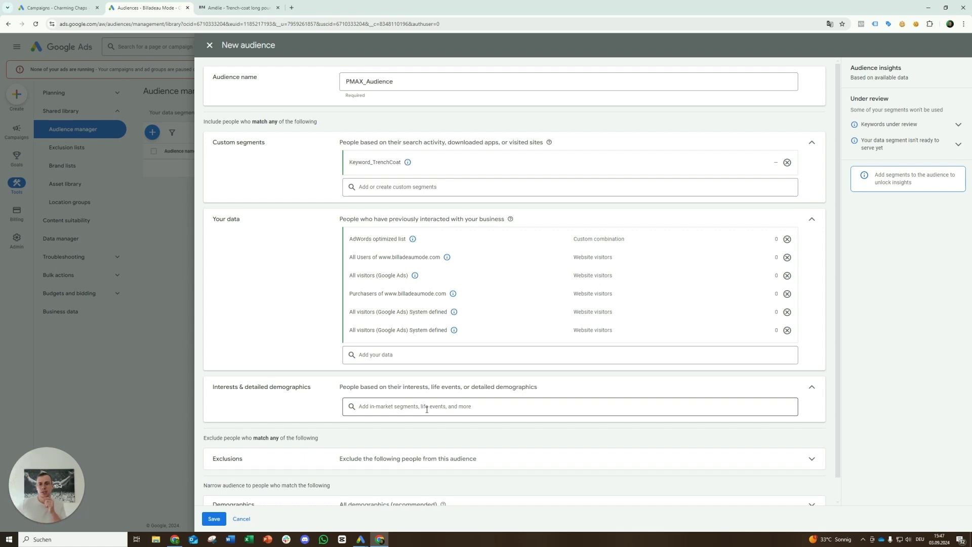
click(427, 409)
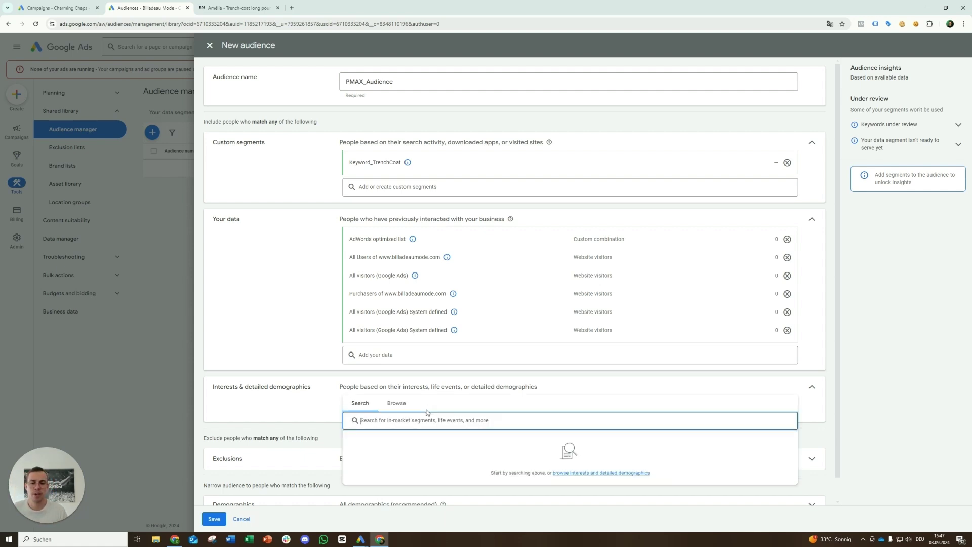
click(407, 404)
click(360, 403)
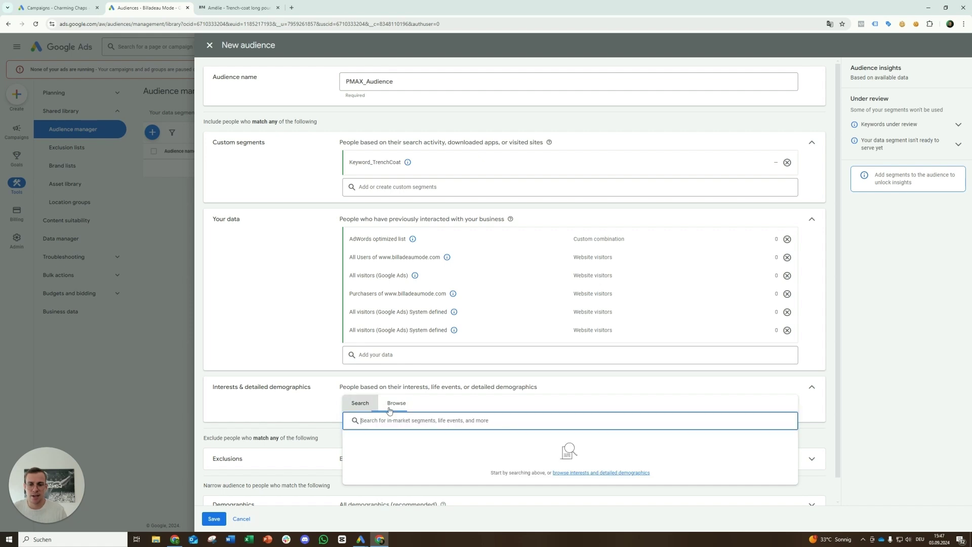
text(faas)
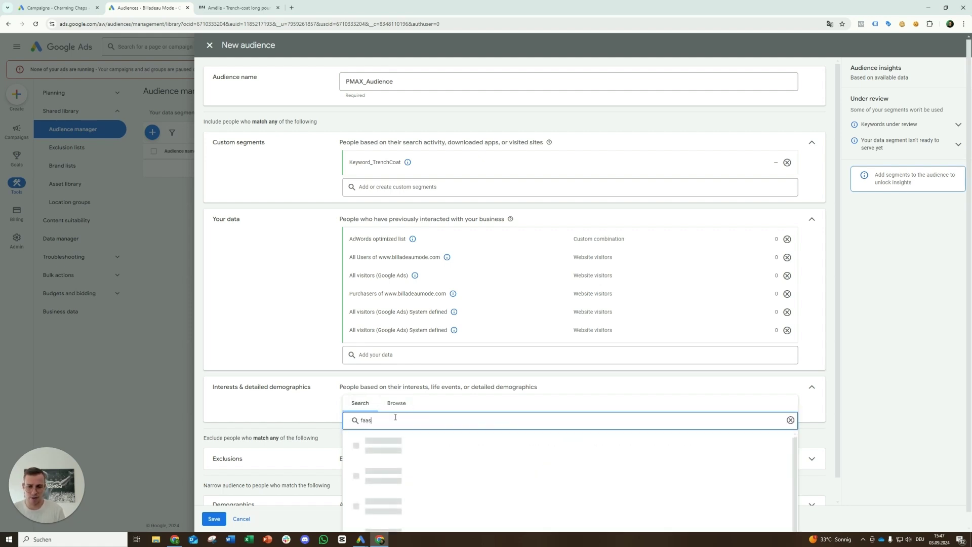
text(shion)
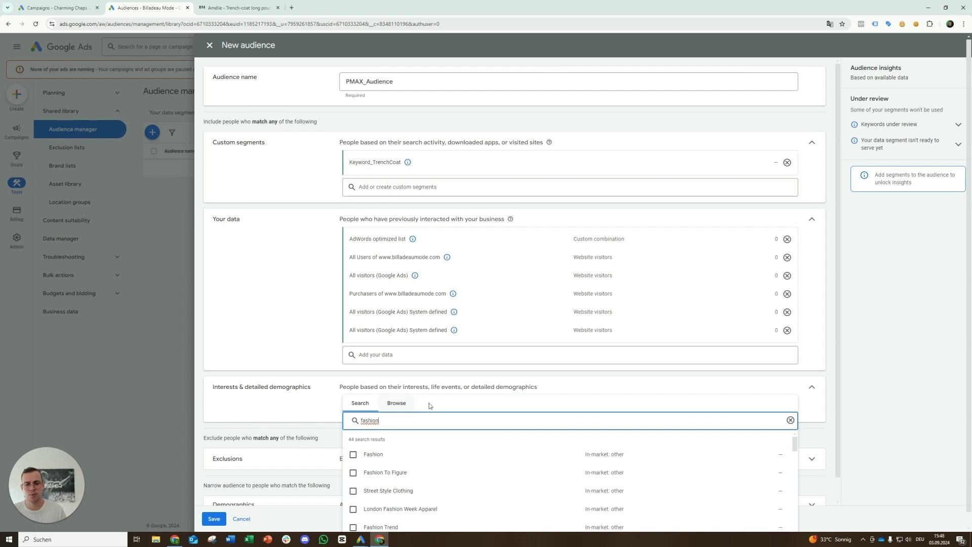
scroll(694, 390, down, 1)
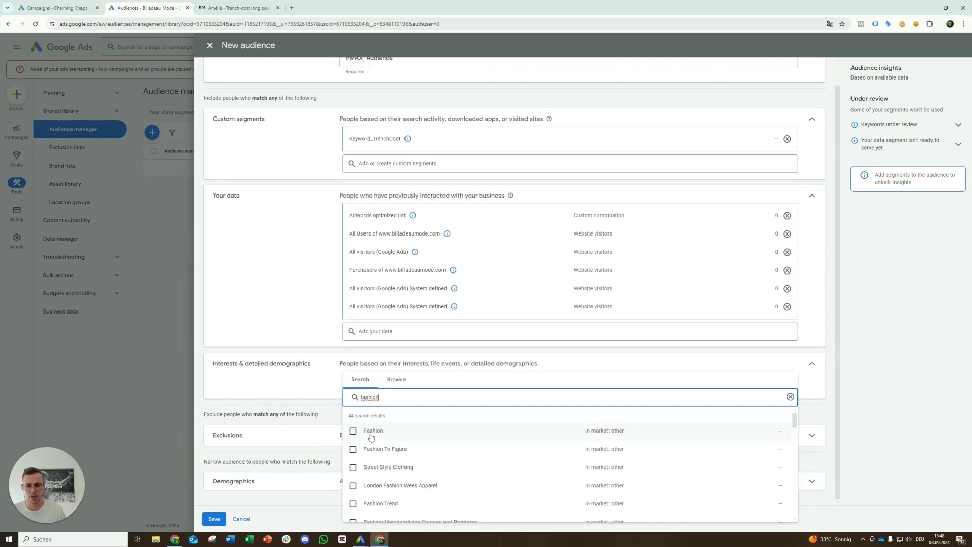
click(370, 436)
Step: Narrow the interest search to "fashionis" and add the affinity segment Fashionistas
scroll(375, 457, down, 3)
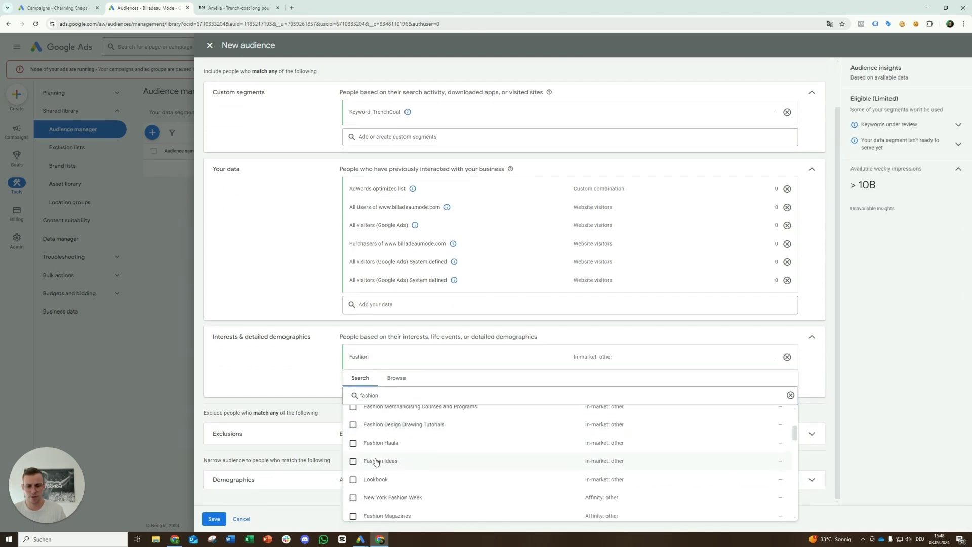
scroll(376, 461, down, 1)
click(386, 395)
text(is)
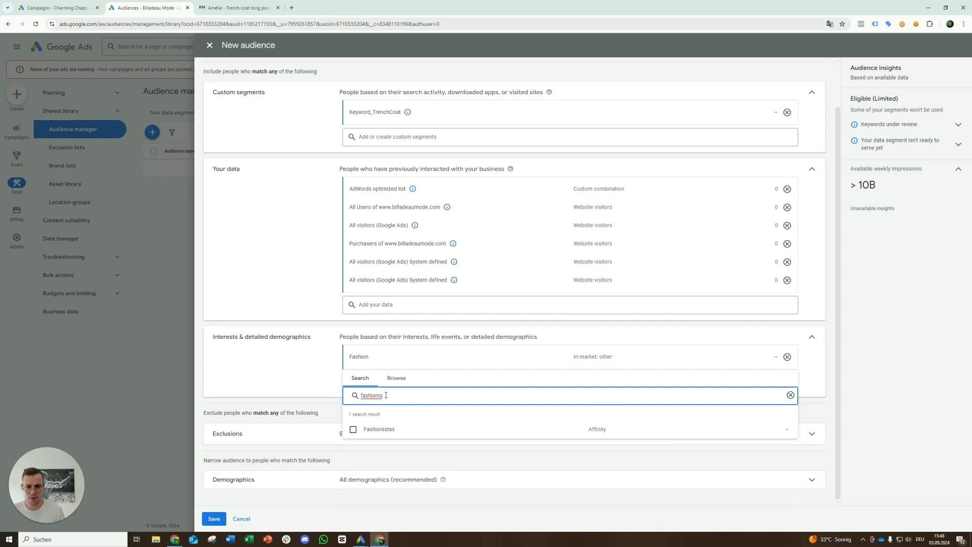
click(384, 429)
Step: Search the interests for "shopp" and add the affinity segments Shoppers, Value Shoppers, Luxury Shoppers and Shopping Enthusiasts
drag(384, 413, 344, 409)
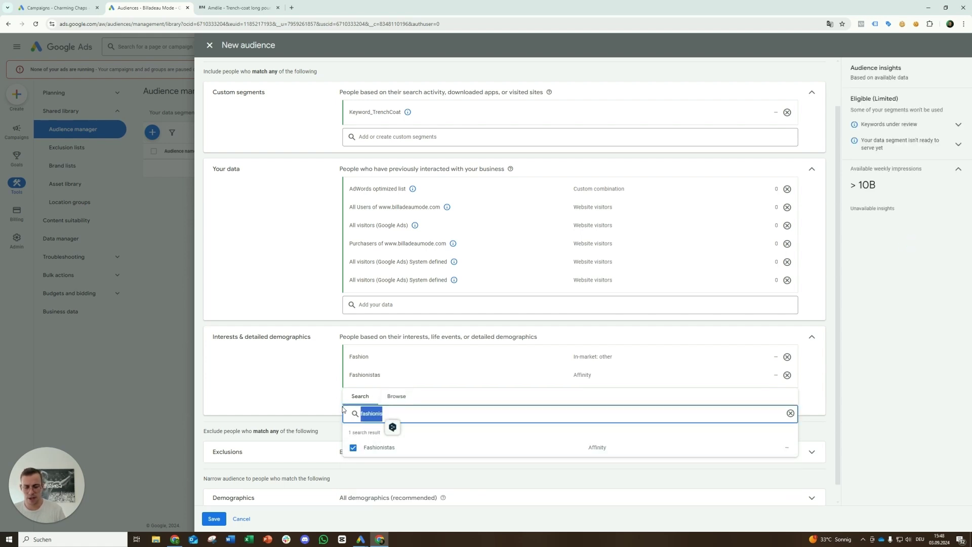
text(shopp)
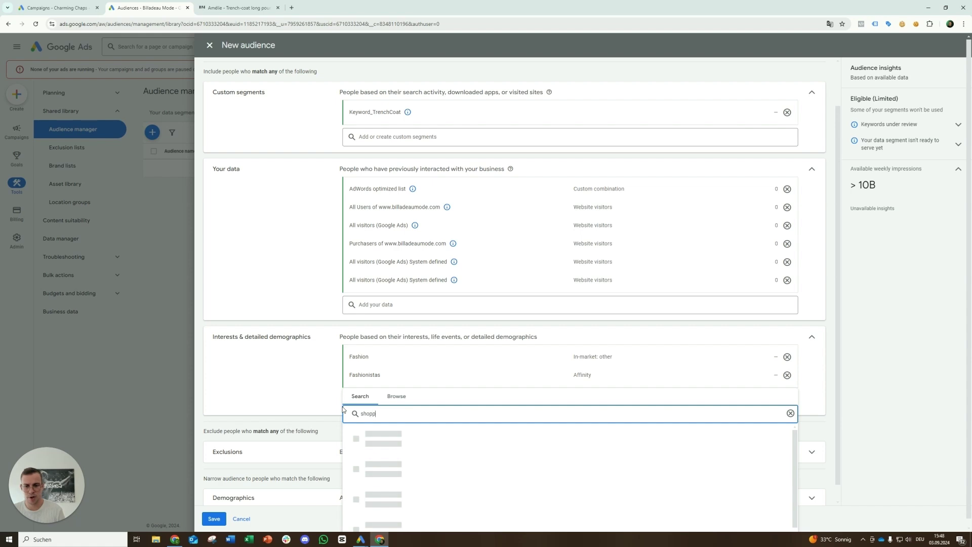
mouse_move(400, 442)
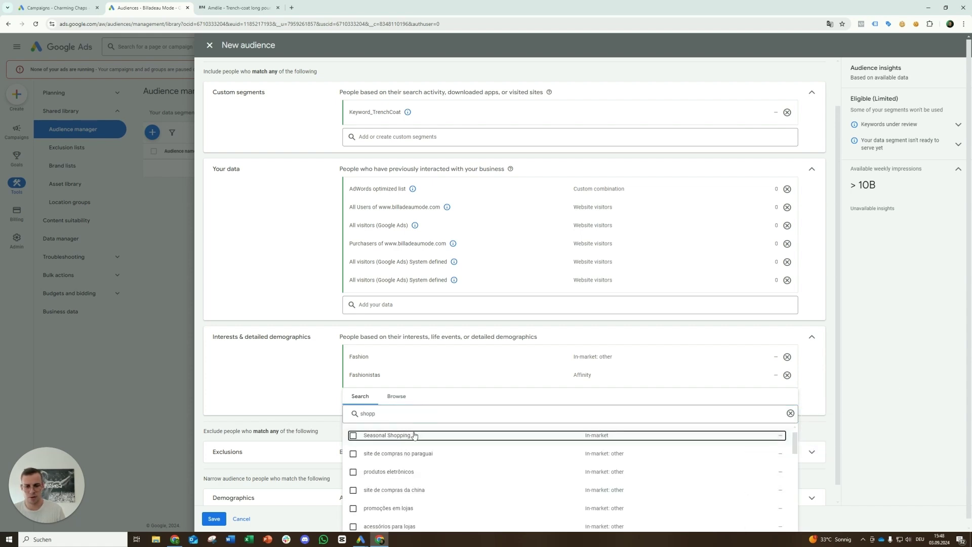
scroll(416, 440, down, 3)
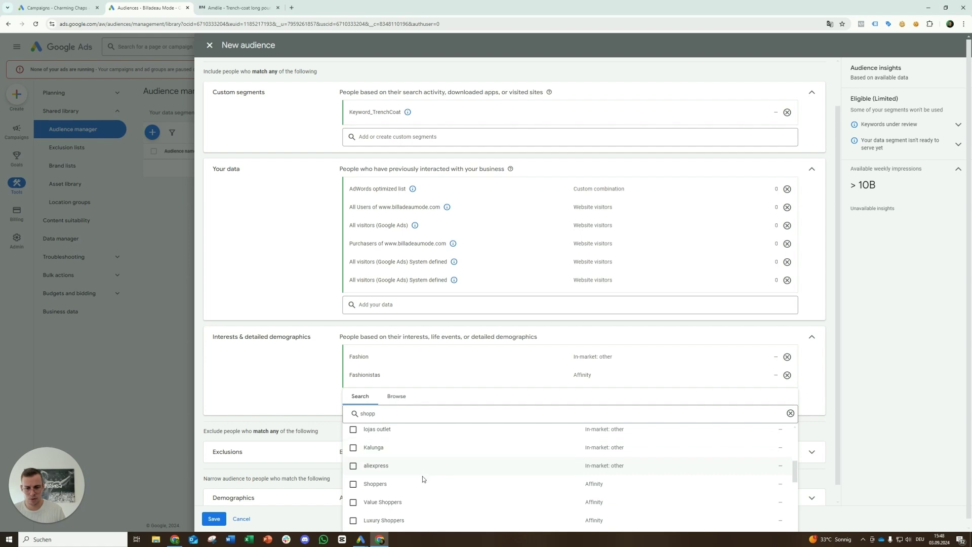
click(367, 486)
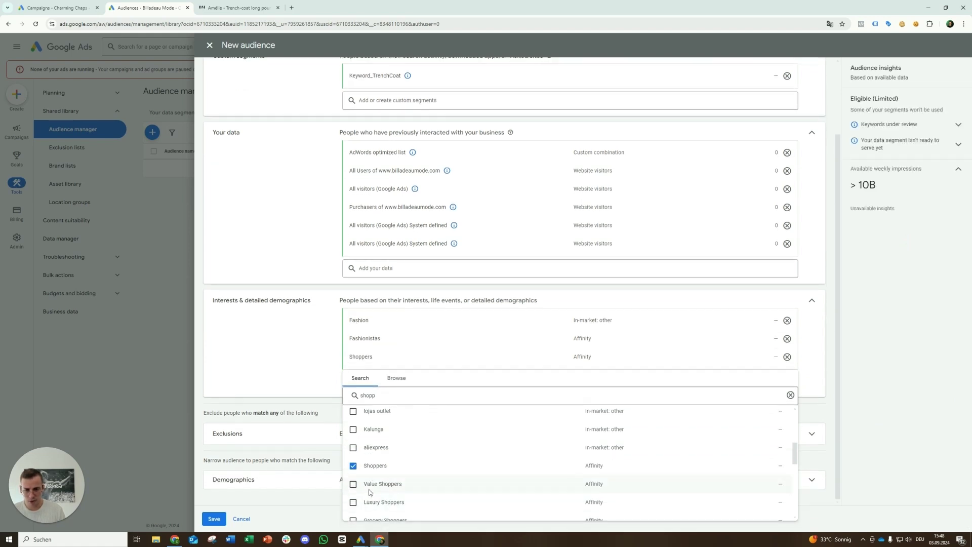
click(374, 502)
click(377, 519)
scroll(385, 491, down, 2)
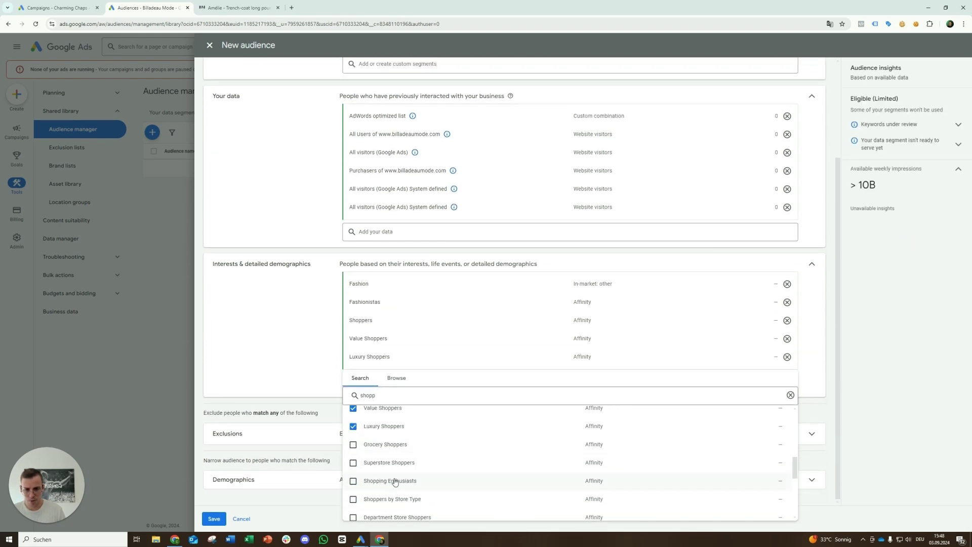
click(373, 481)
Step: Add the in-market segments Christmas Shopping, Black Friday Shopping, Online Black Friday Shopping and Online Christmas Shopping
scroll(385, 476, down, 3)
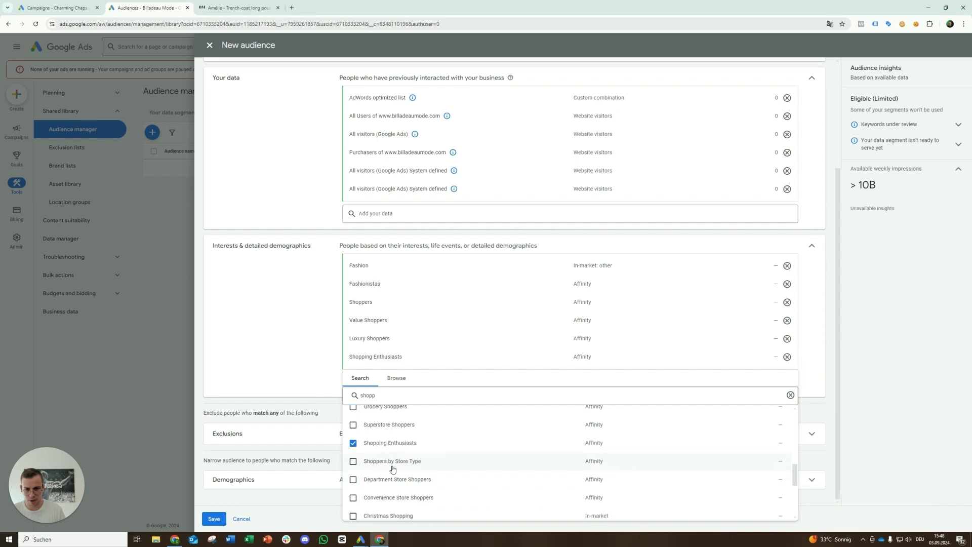
click(384, 482)
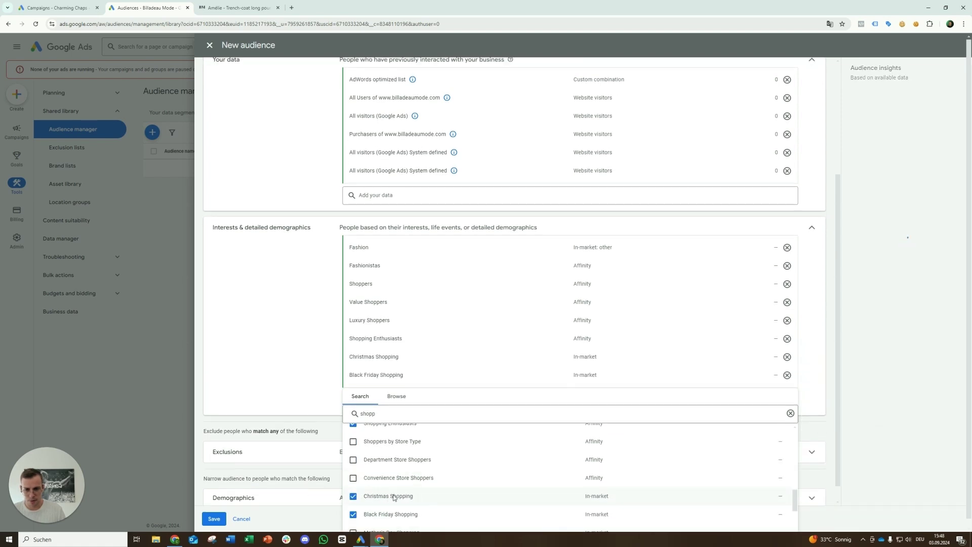
click(390, 497)
scroll(394, 496, down, 2)
click(394, 495)
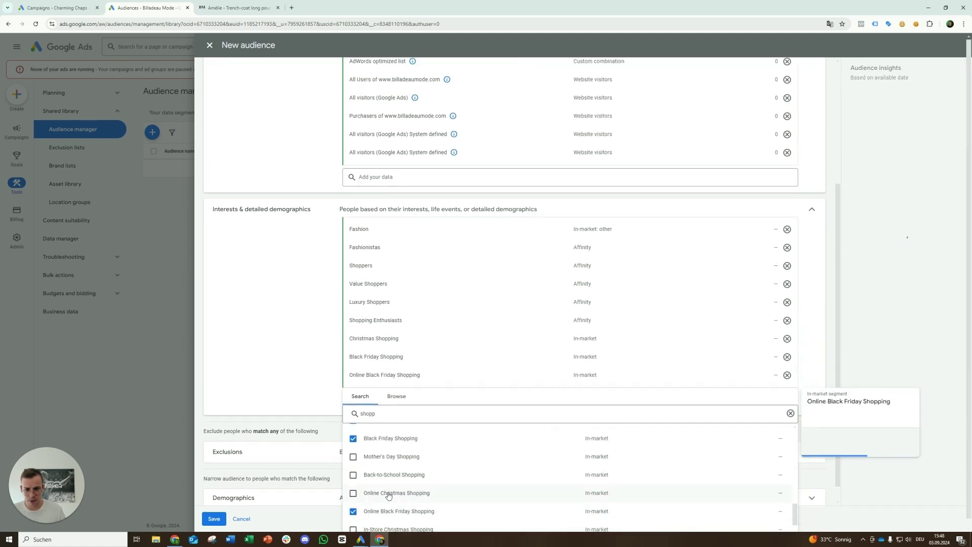
click(387, 480)
Step: Review the remaining shopping segments and add Department Store Shoppers and Seasonal Shopping to the audience's interests
scroll(377, 466, down, 1)
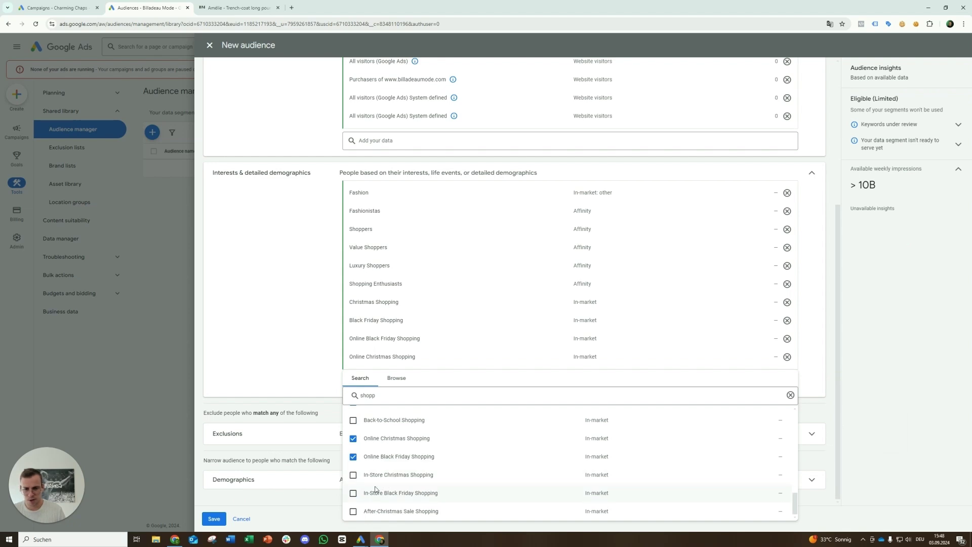
scroll(385, 509, up, 3)
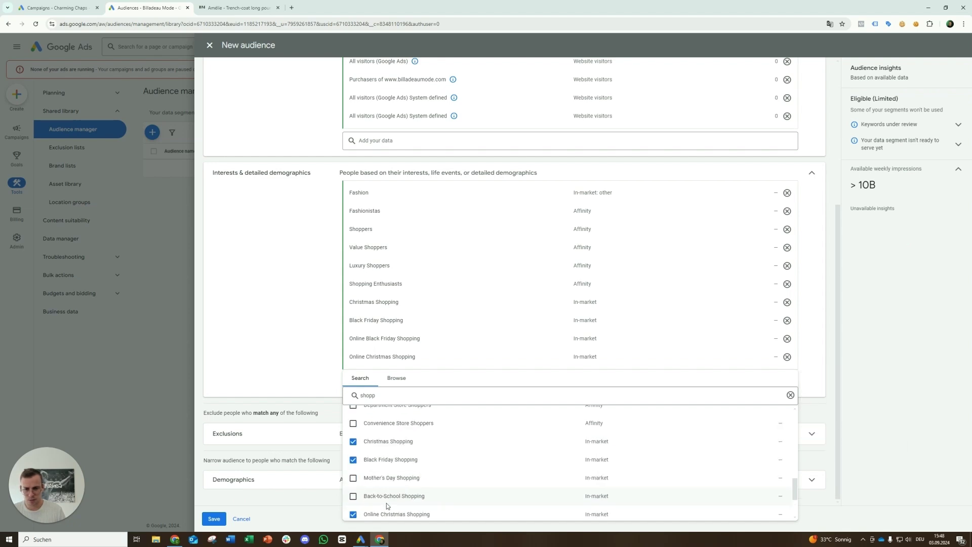
scroll(389, 511, up, 2)
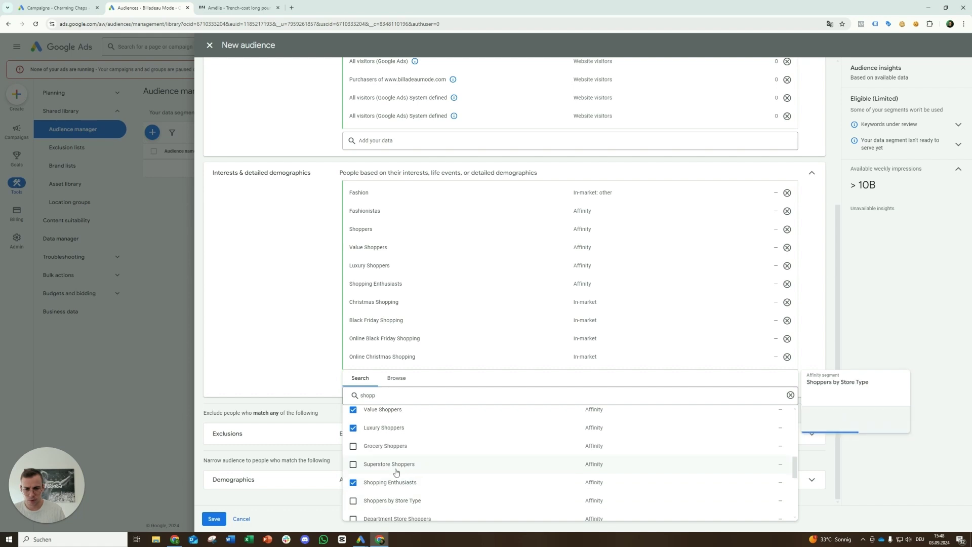
scroll(396, 468, up, 2)
scroll(396, 472, down, 2)
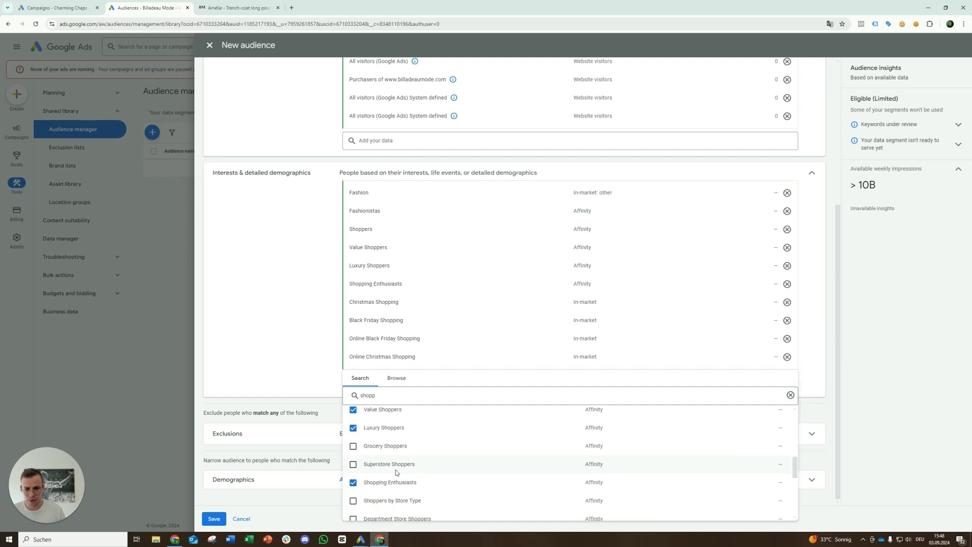
scroll(396, 472, down, 2)
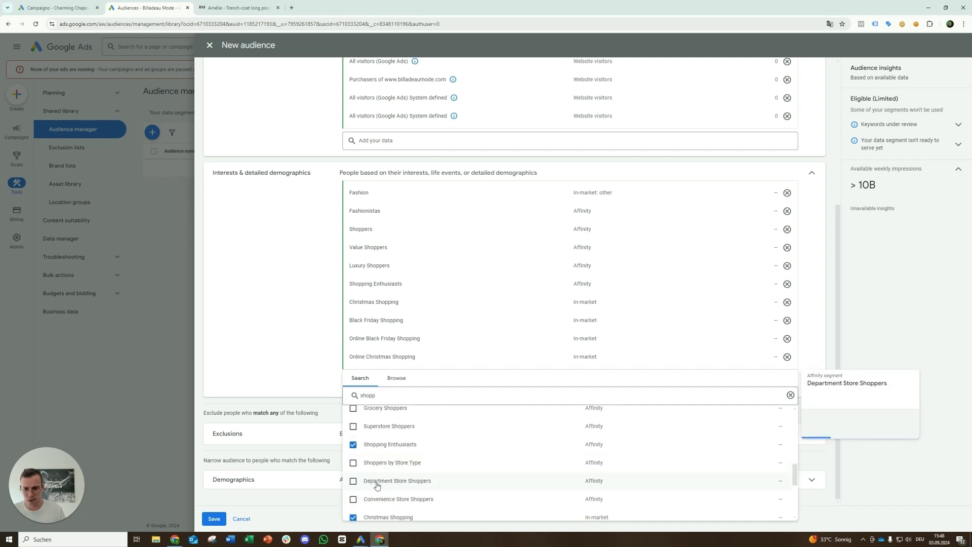
click(377, 485)
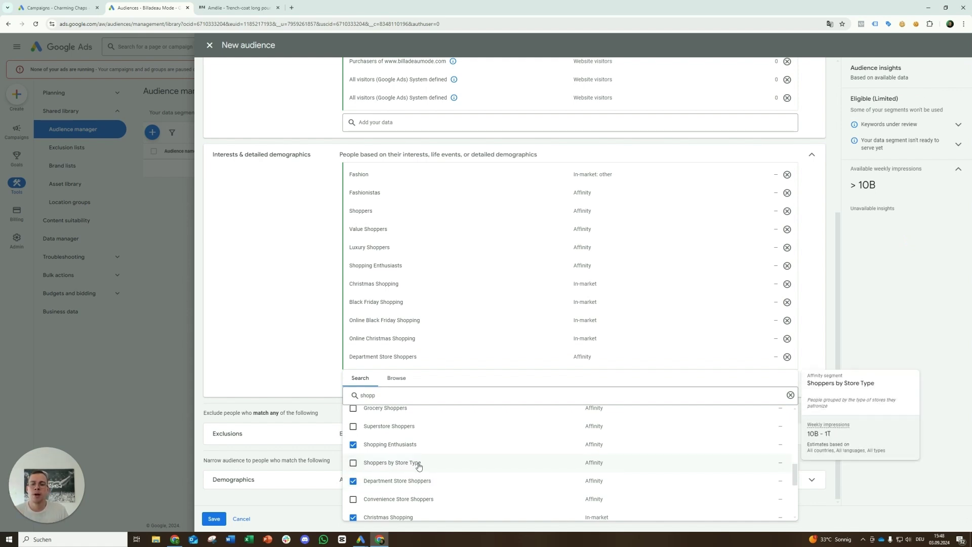
scroll(405, 466, up, 4)
scroll(419, 466, up, 5)
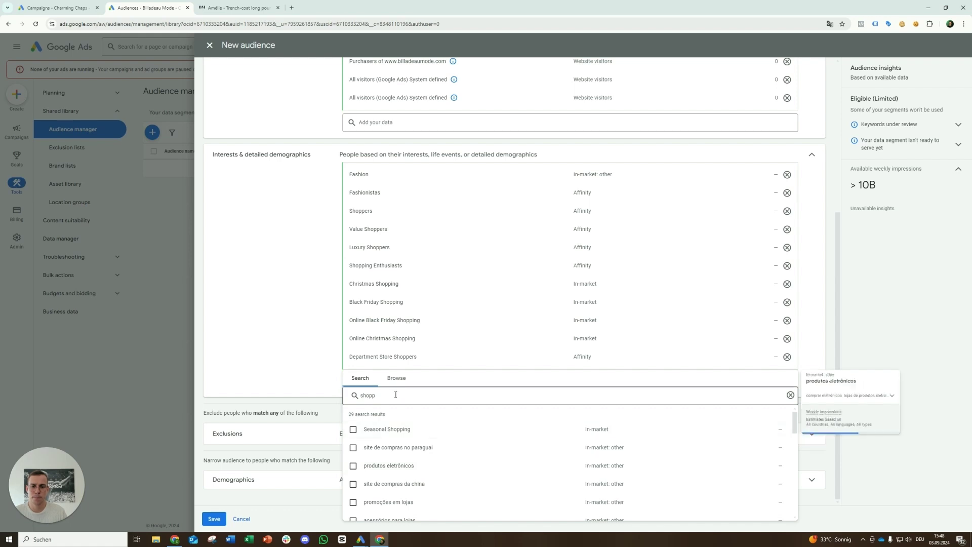
click(398, 429)
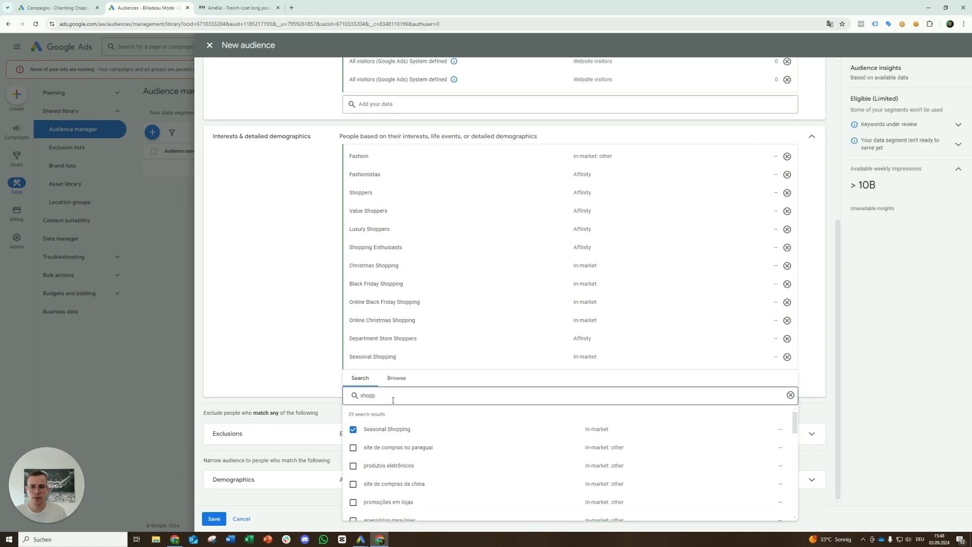
Step: Replace the interest search term with "apparel" to find clothing-related segments
double_click(380, 399)
text(app)
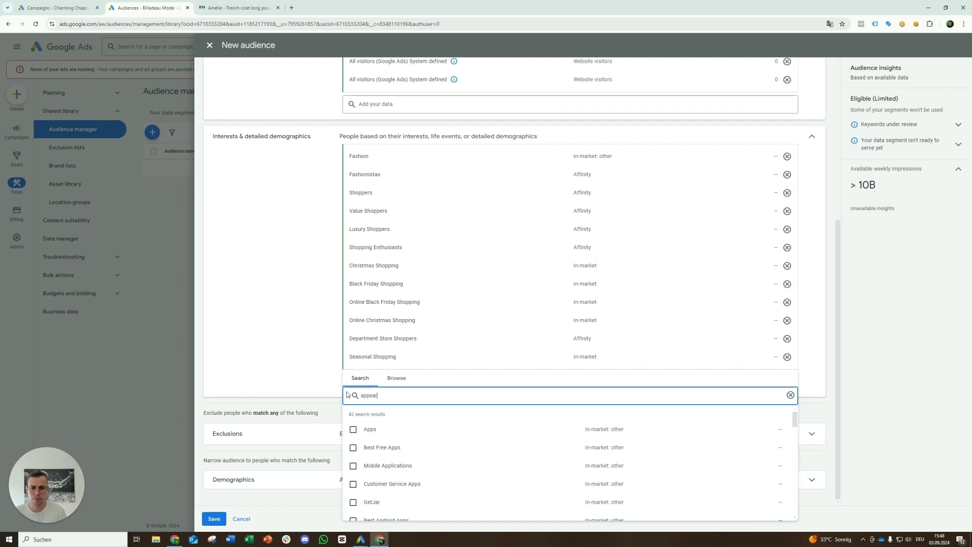
text(ear)
key(BackSpace)
key(BackSpace)
key(BackSpace)
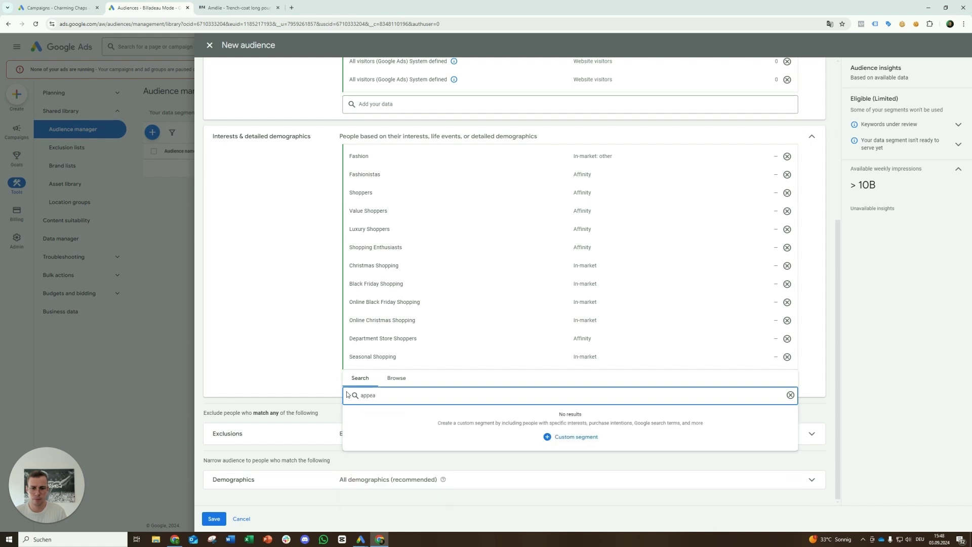
text(arel)
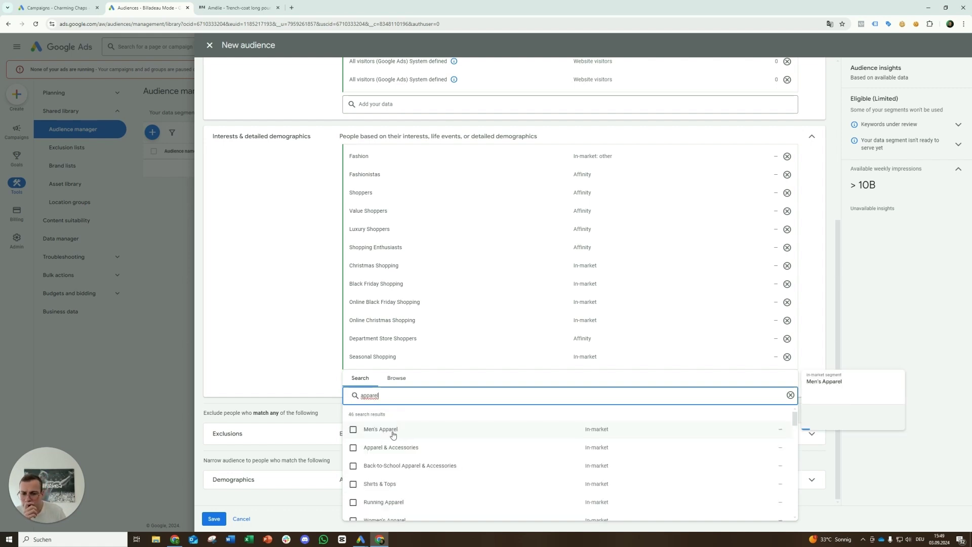
Step: Check the product range on the Billadeau Mode store's home page and return to the new audience in Google Ads
click(251, 7)
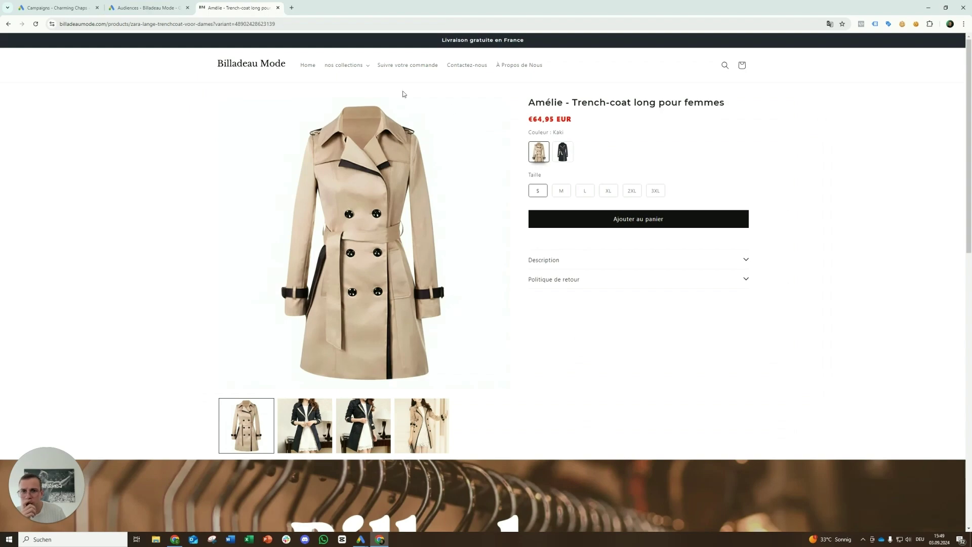
click(259, 65)
scroll(475, 229, down, 20)
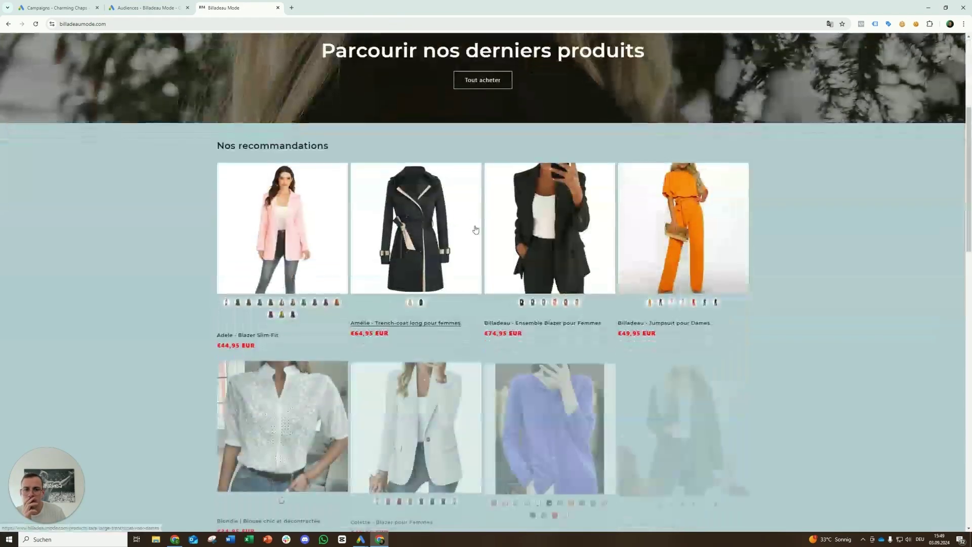
scroll(475, 236, down, 2)
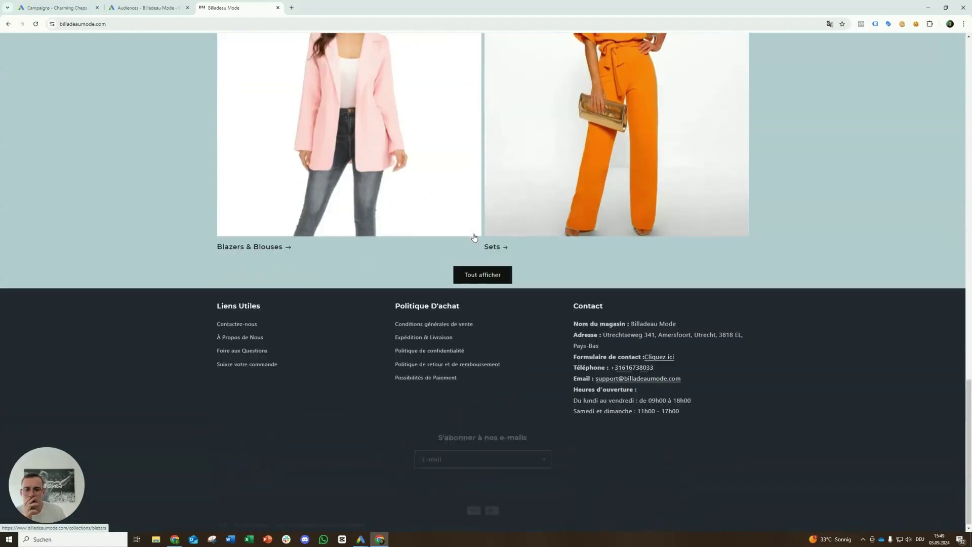
scroll(474, 236, up, 20)
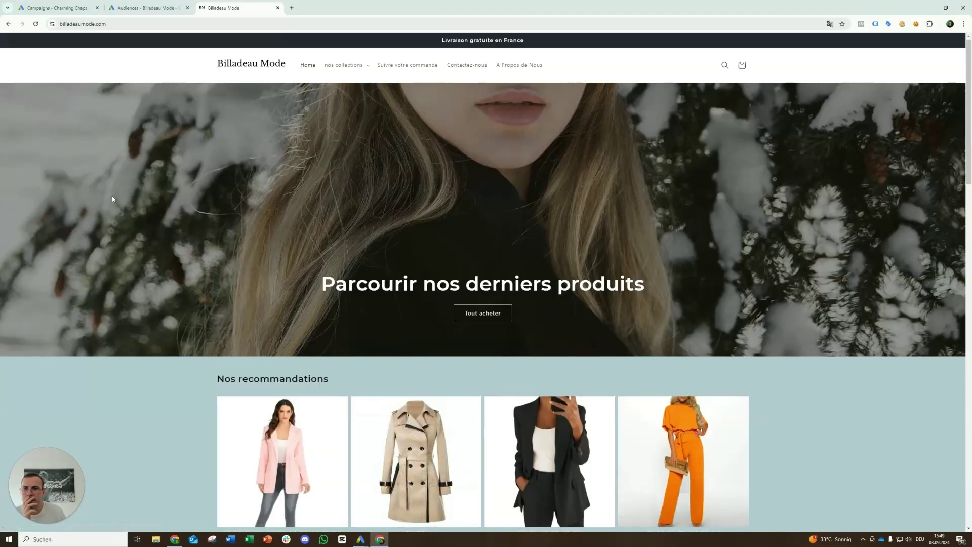
click(144, 8)
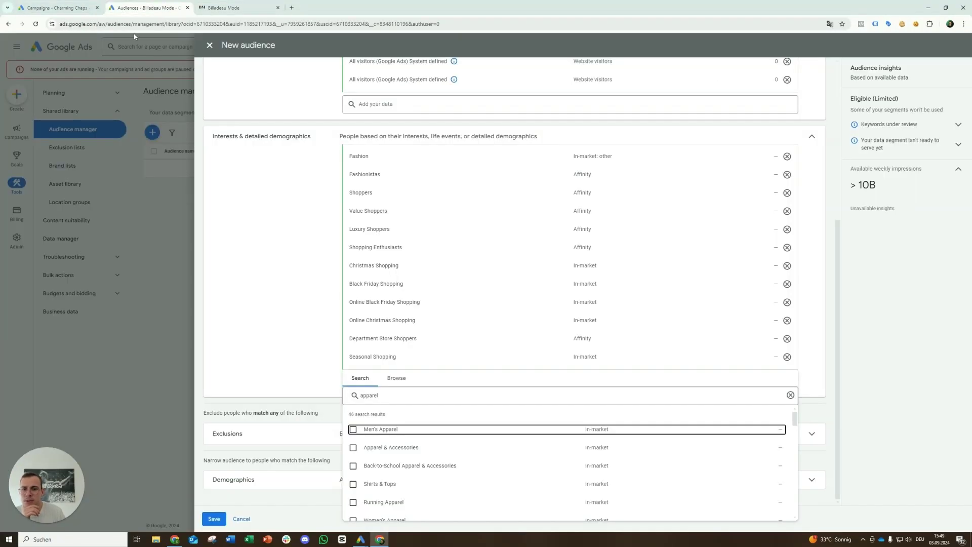
Step: Add the in-market segments Apparel & Accessories, Shirts & Tops, Women's Apparel and Outerwear to the audience's interests
click(353, 447)
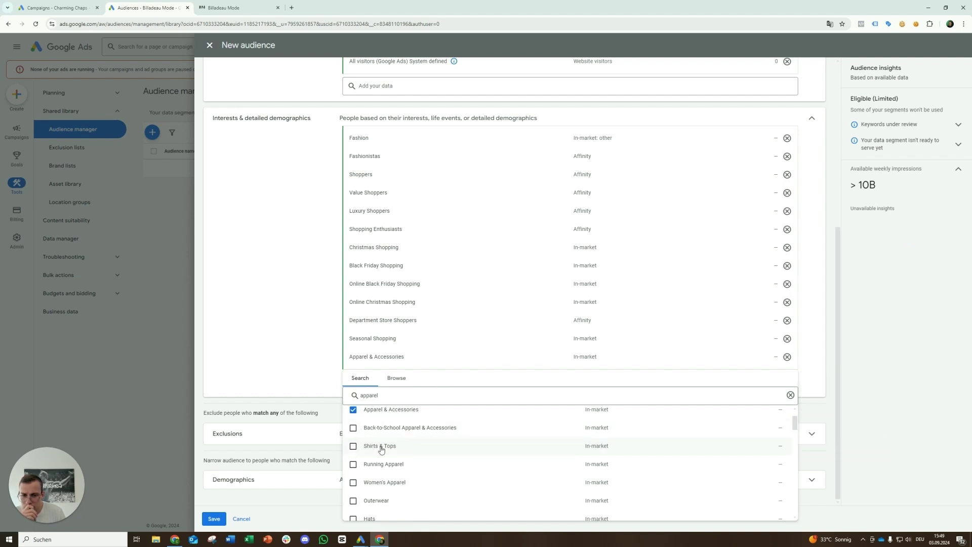
click(354, 446)
click(359, 482)
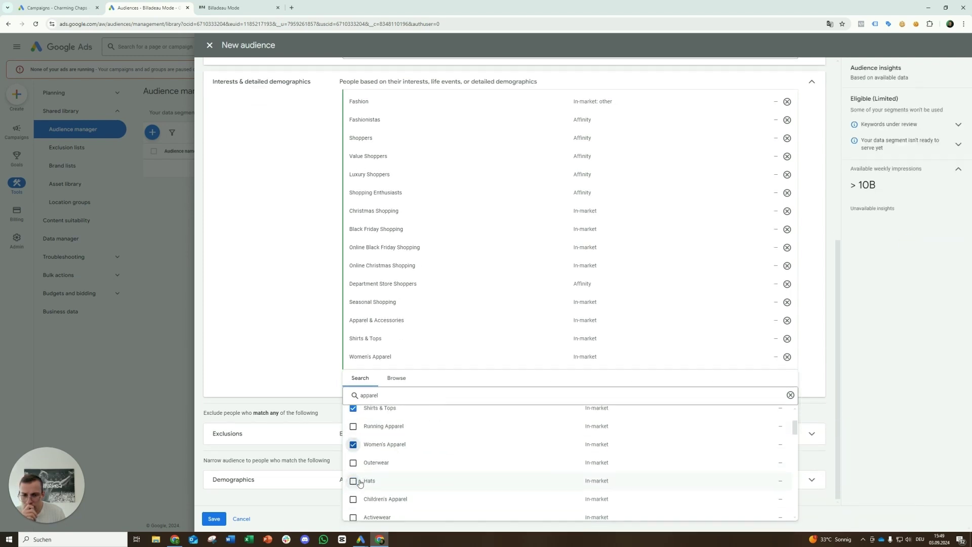
click(358, 465)
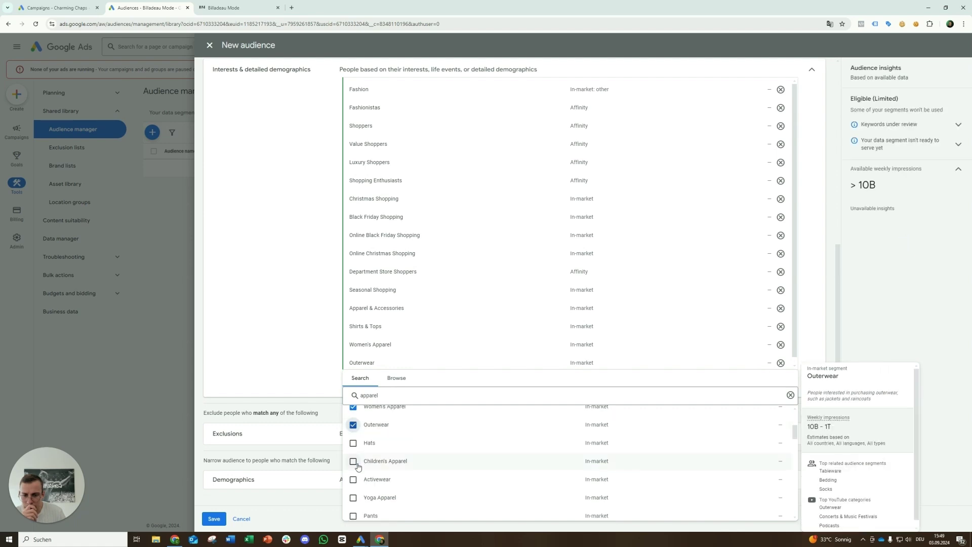
Step: Check the store's denim trousers collection and add the in-market segment Pants to the audience
scroll(357, 465, down, 1)
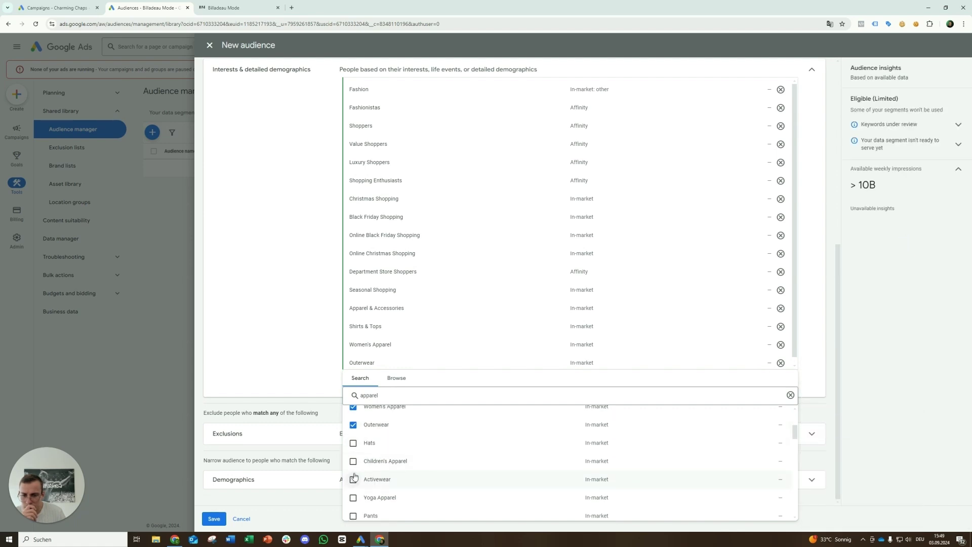
scroll(354, 478, down, 2)
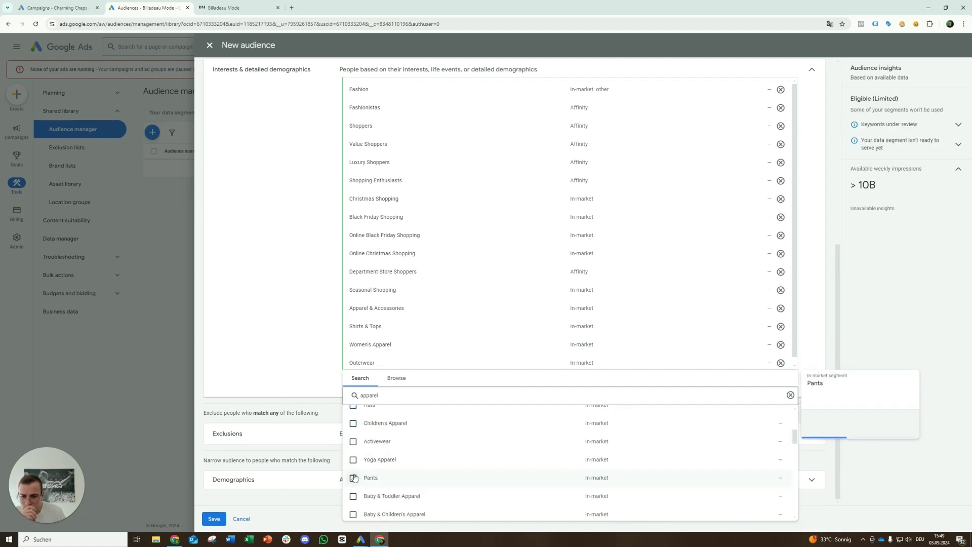
click(248, 7)
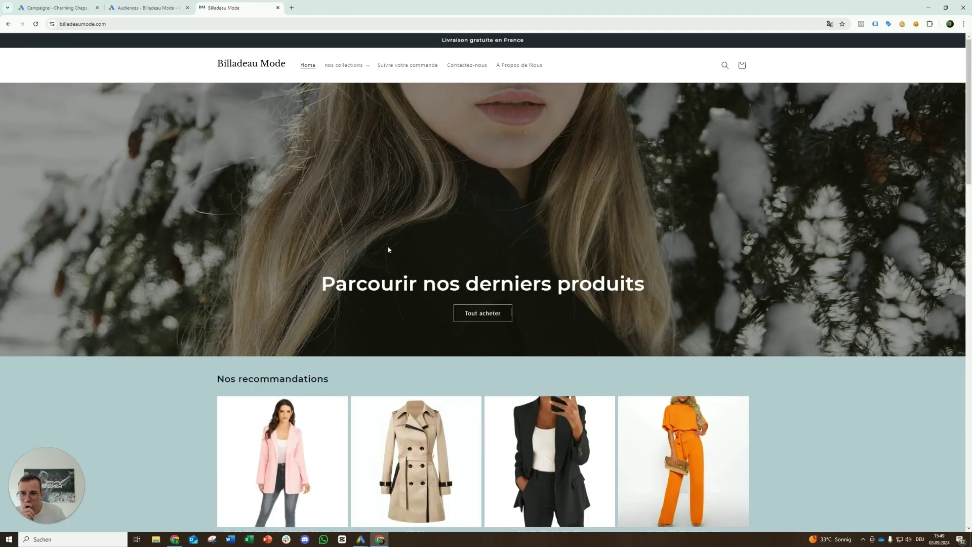
scroll(387, 245, down, 4)
scroll(375, 152, up, 4)
click(347, 71)
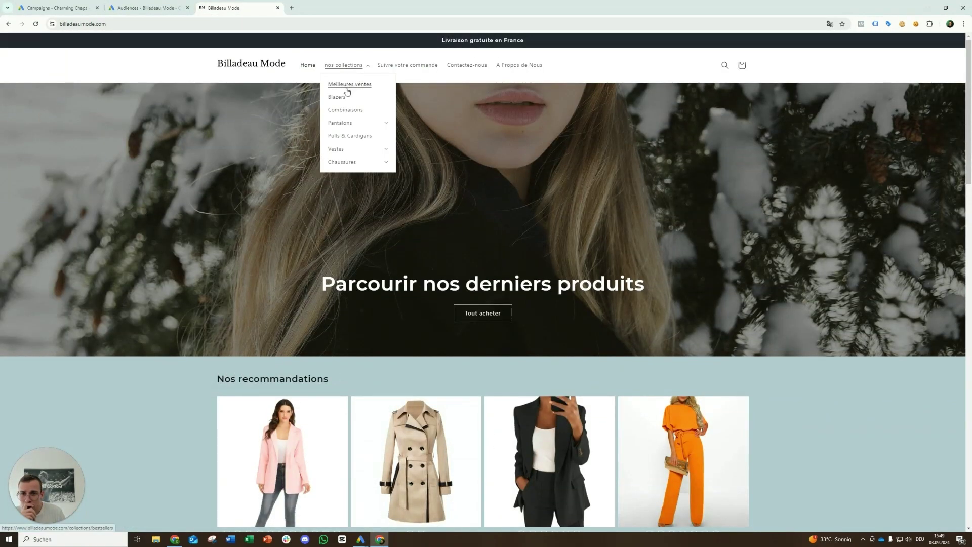
click(356, 124)
click(344, 145)
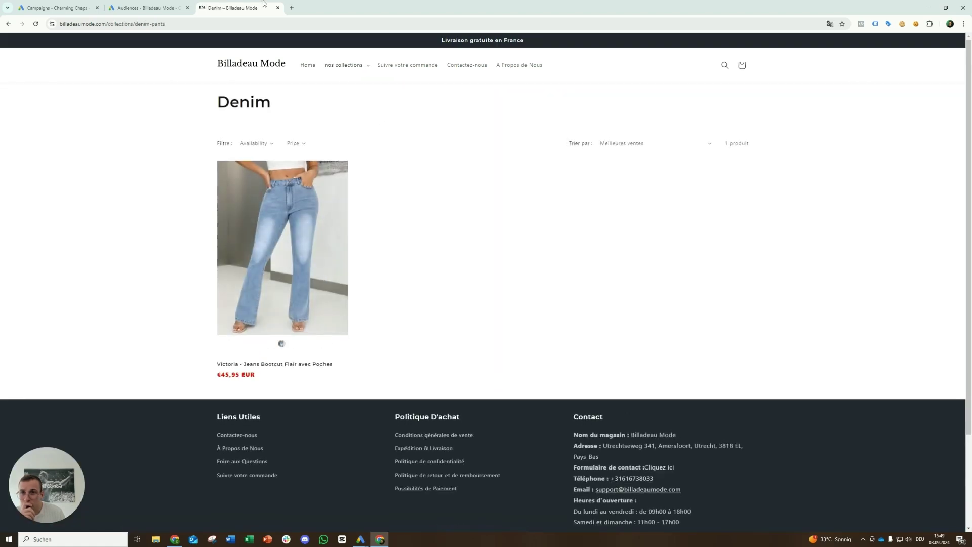
click(147, 8)
click(353, 478)
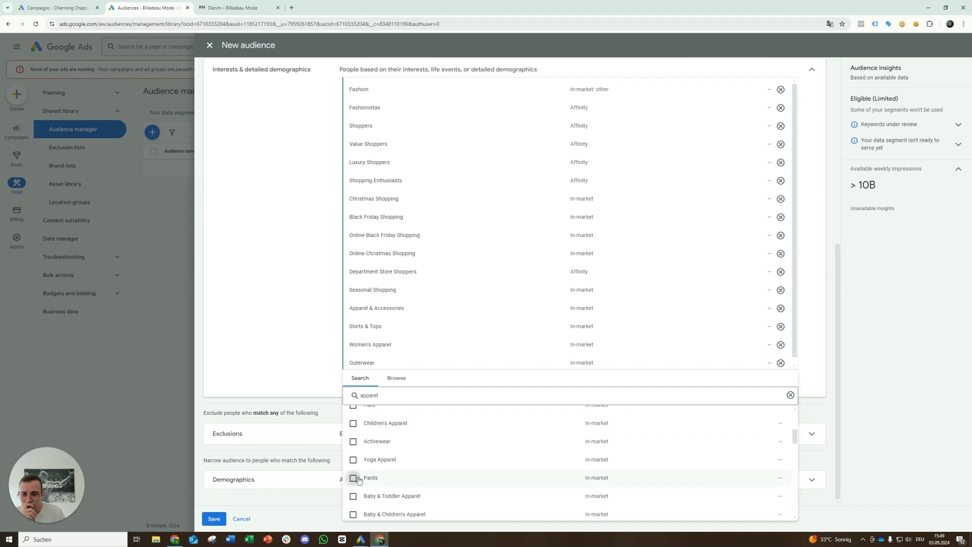
Step: Go through further apparel results and add the segments Luxury Fashion Products and Sweatshirts and Pullovers
scroll(354, 475, down, 2)
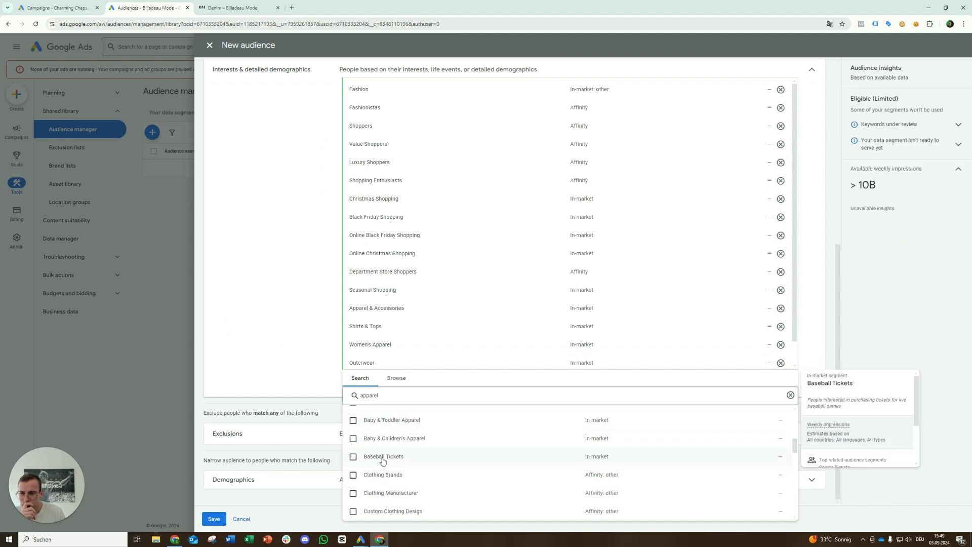
scroll(383, 461, down, 1)
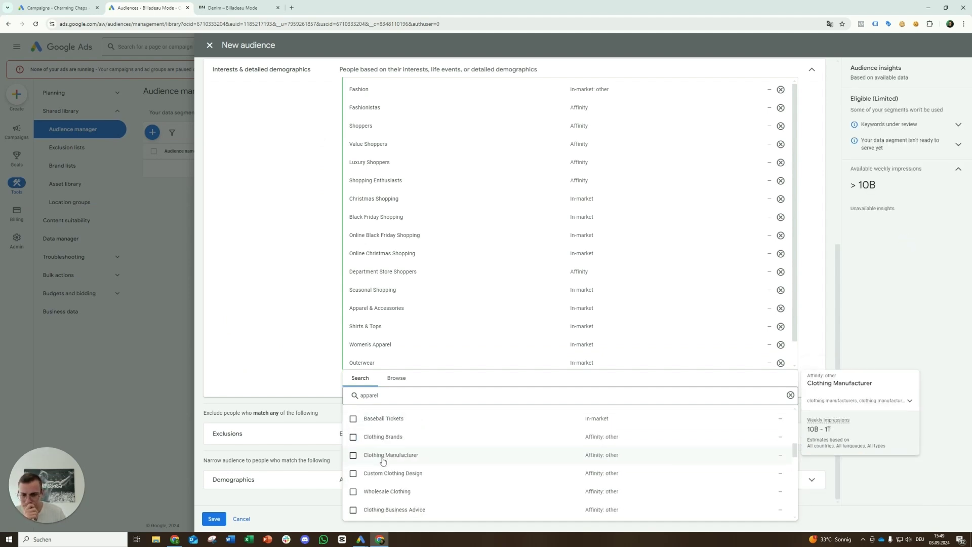
scroll(383, 461, up, 1)
scroll(382, 459, down, 1)
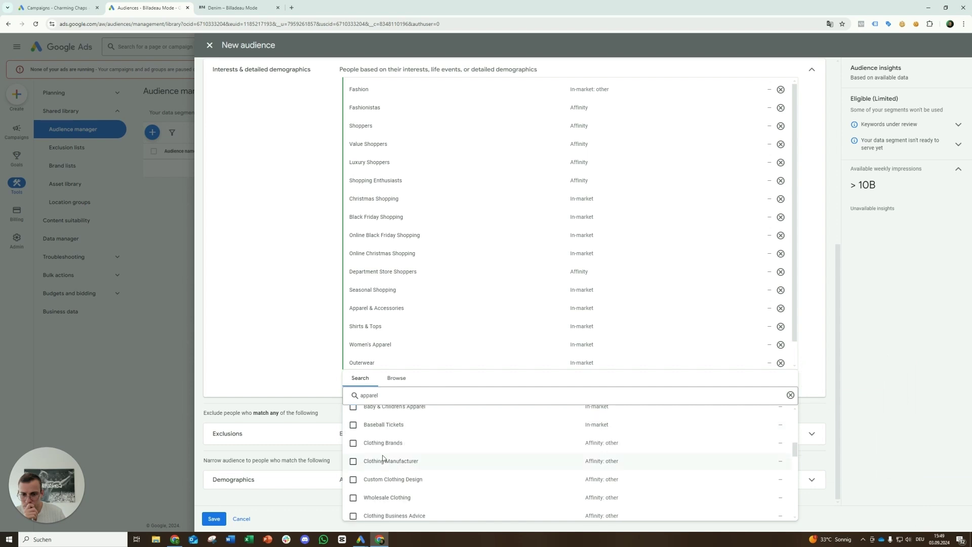
scroll(384, 434, up, 1)
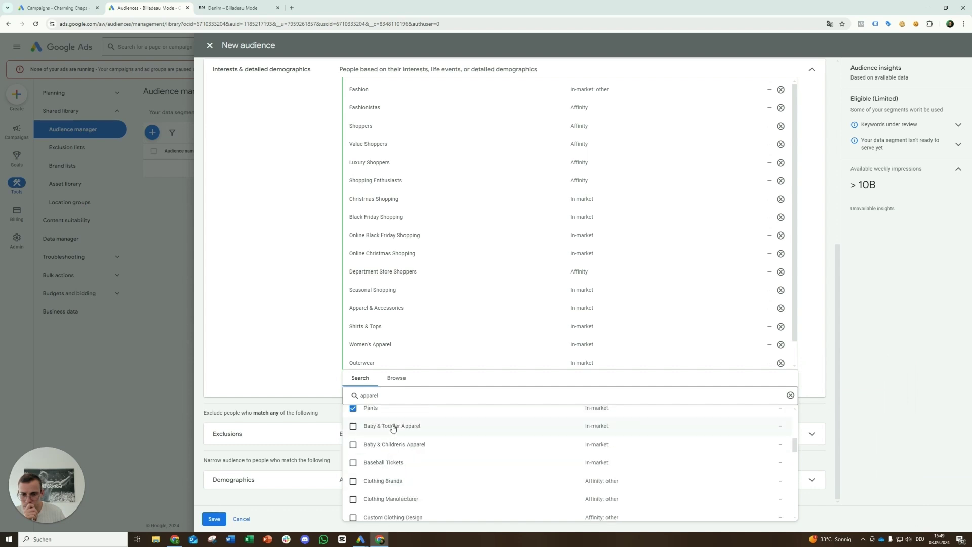
scroll(393, 441, down, 2)
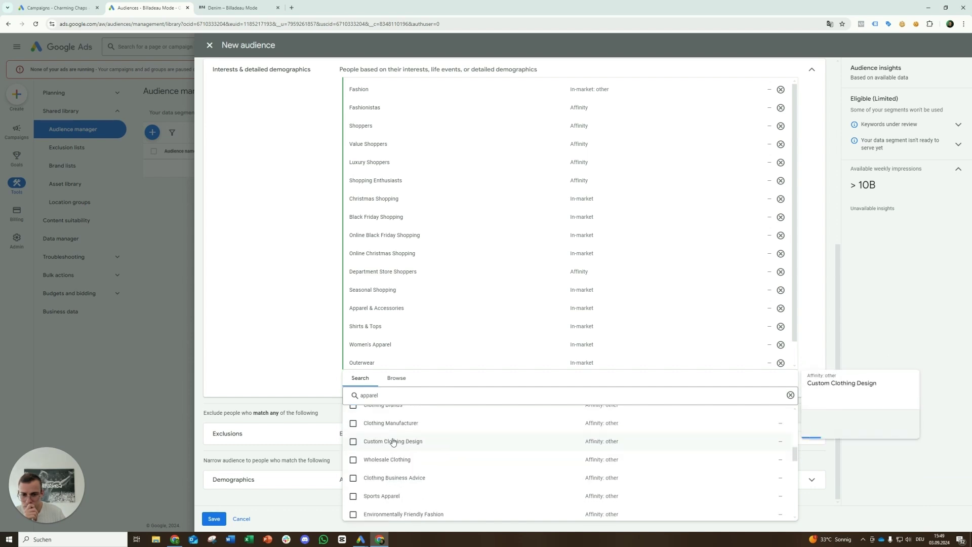
scroll(391, 460, down, 2)
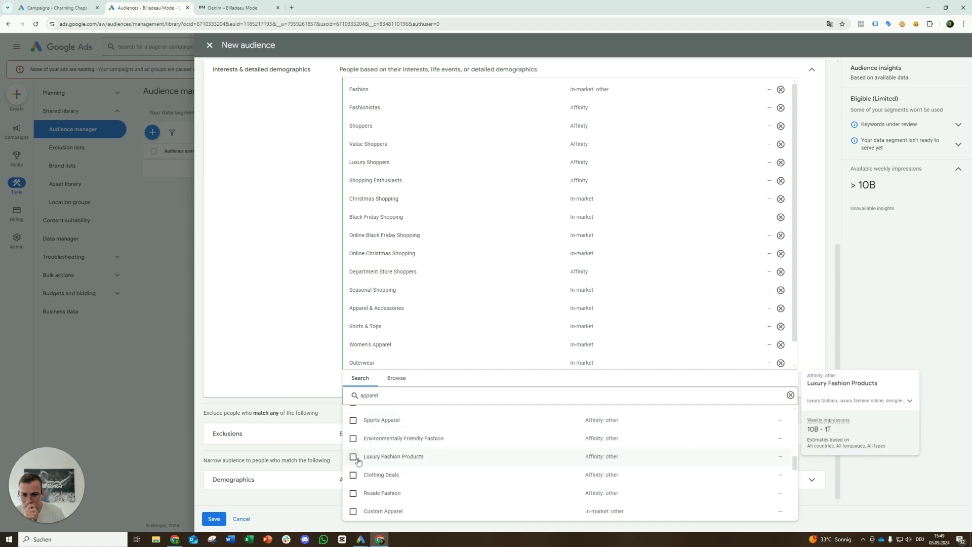
click(354, 457)
scroll(399, 457, down, 1)
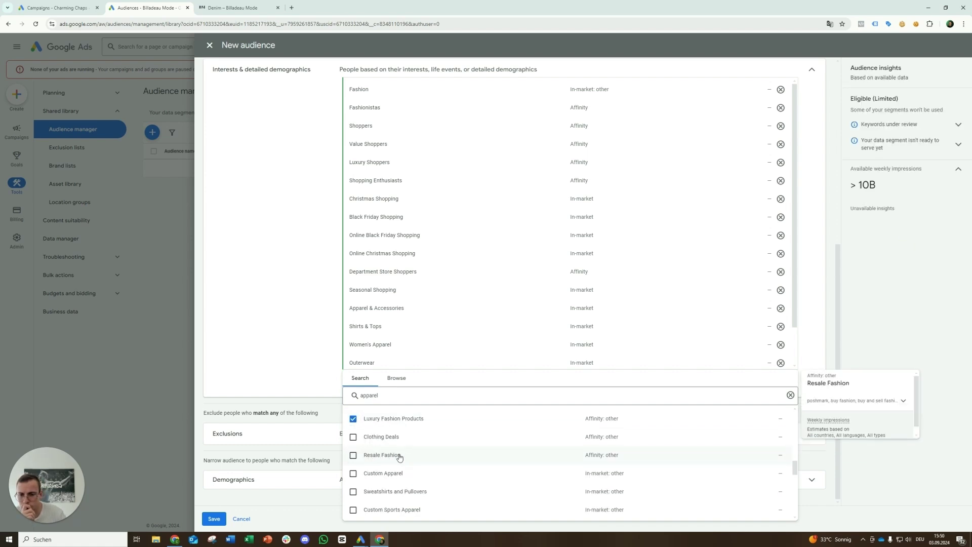
scroll(399, 451, down, 1)
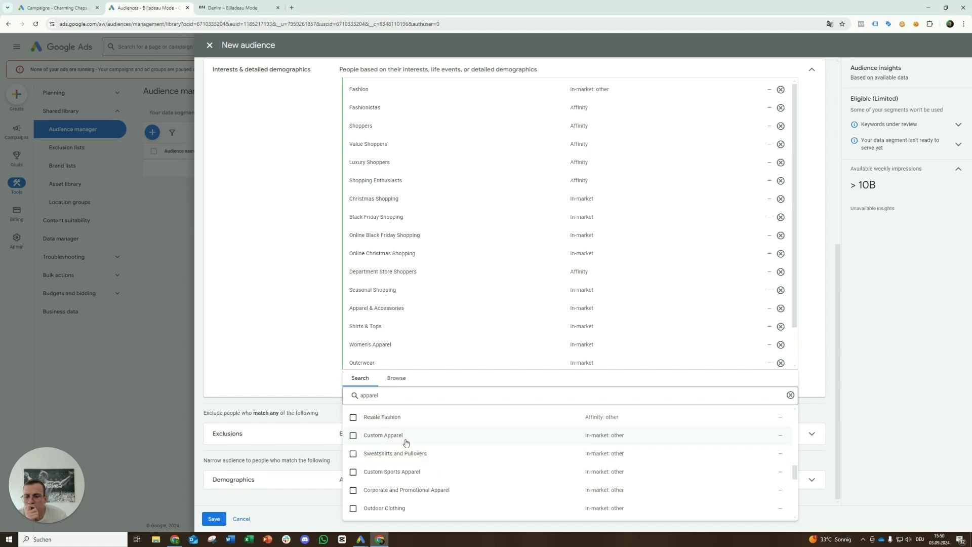
click(408, 454)
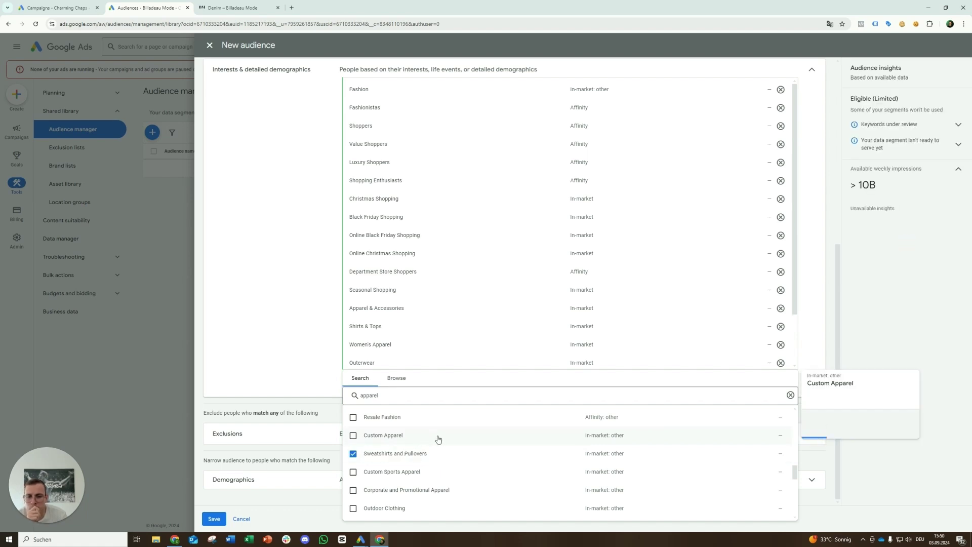
Step: Review the remaining apparel search results for other segments that suit the women's fashion store
scroll(440, 440, down, 1)
scroll(440, 438, down, 1)
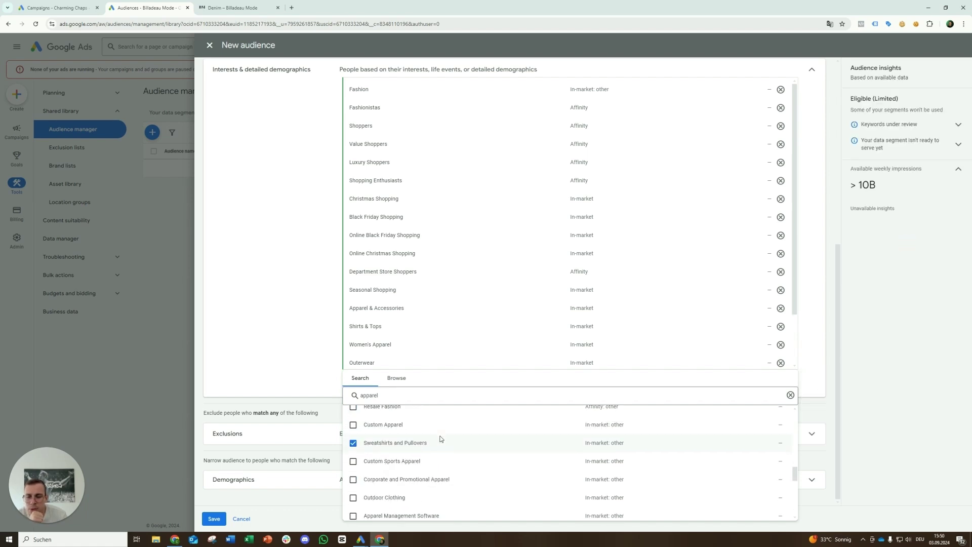
scroll(441, 438, down, 1)
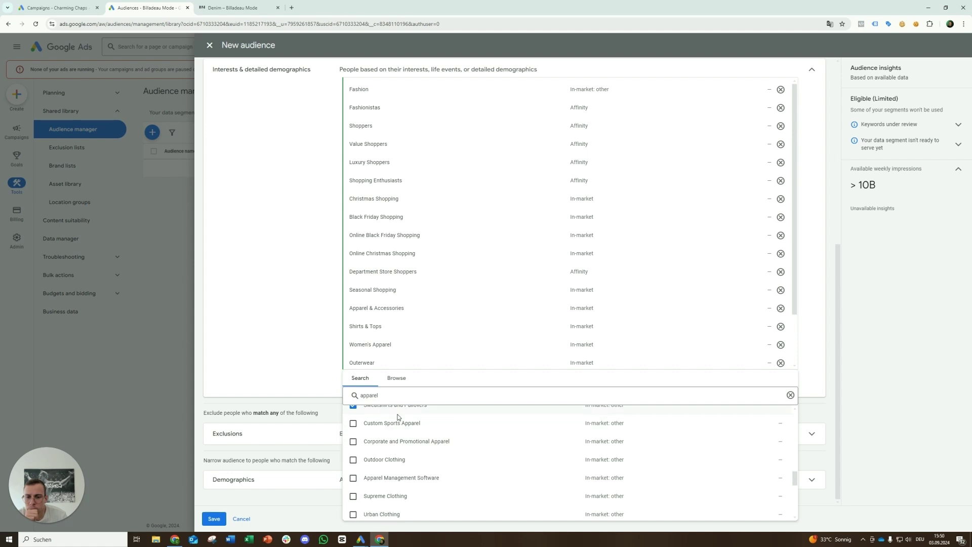
scroll(397, 462, down, 2)
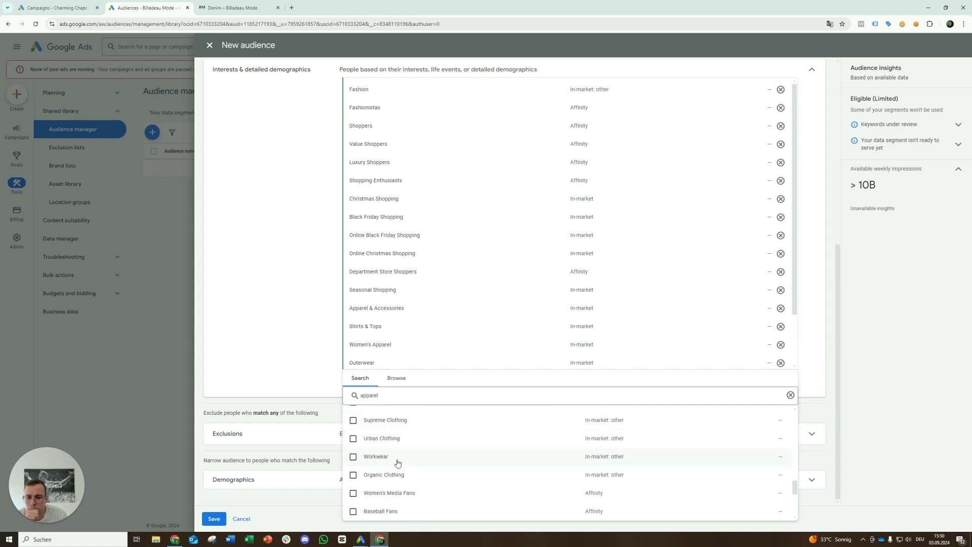
scroll(380, 443, down, 2)
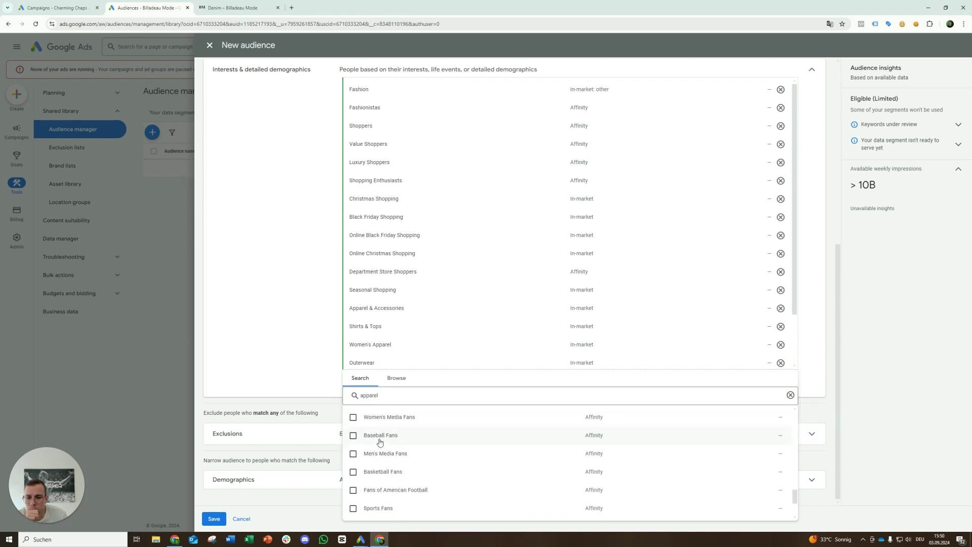
scroll(380, 444, down, 3)
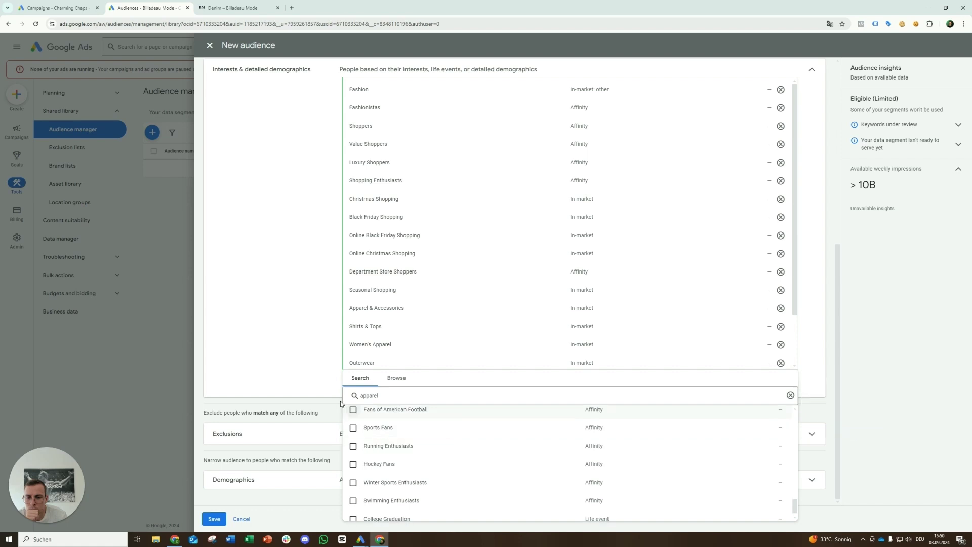
Step: Clear the apparel search and search the interests for "cloth"
drag(382, 395, 319, 370)
click(376, 380)
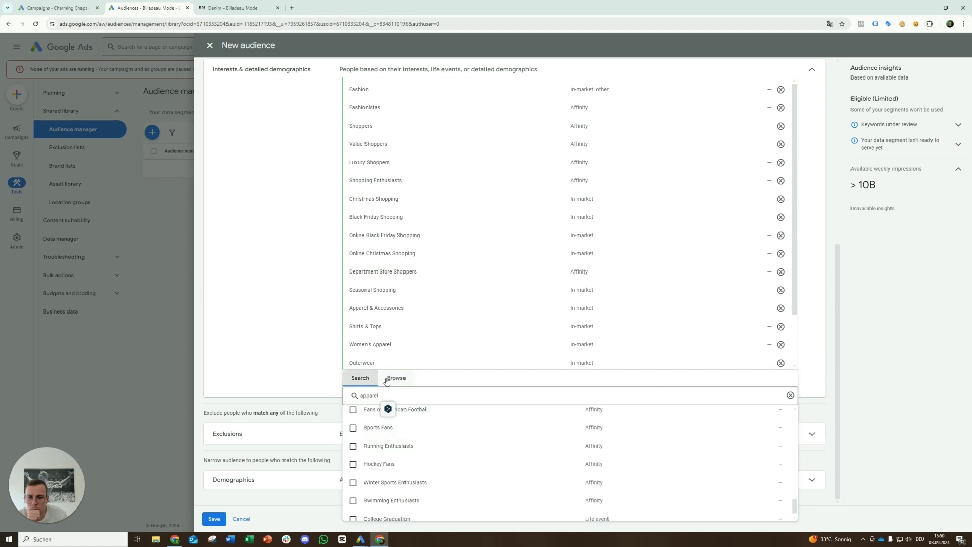
click(387, 380)
click(357, 379)
click(374, 395)
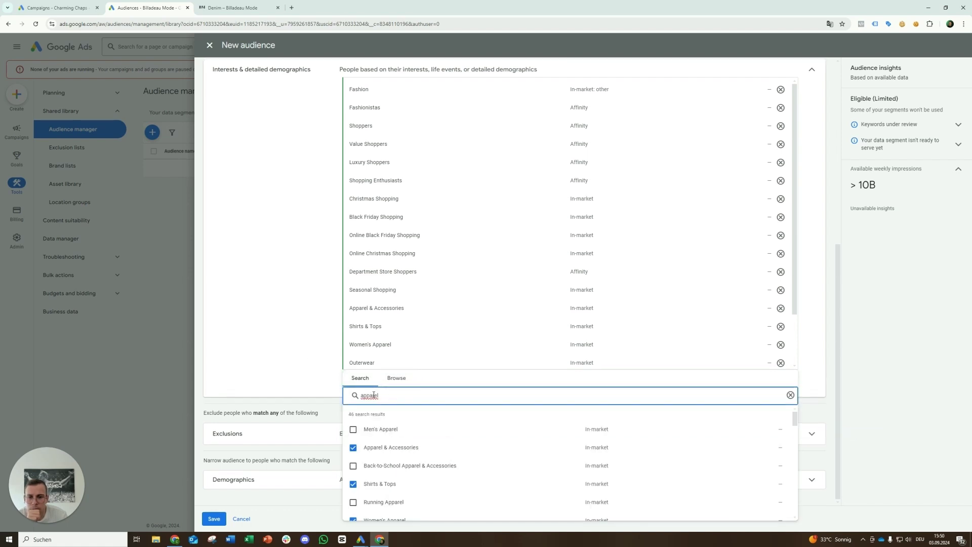
double_click(374, 395)
key(BackSpace)
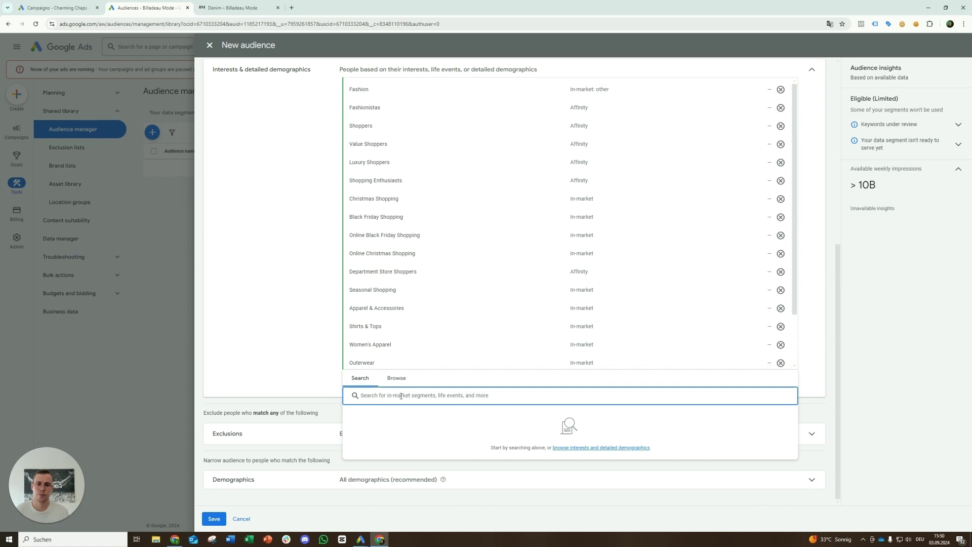
text(cloth)
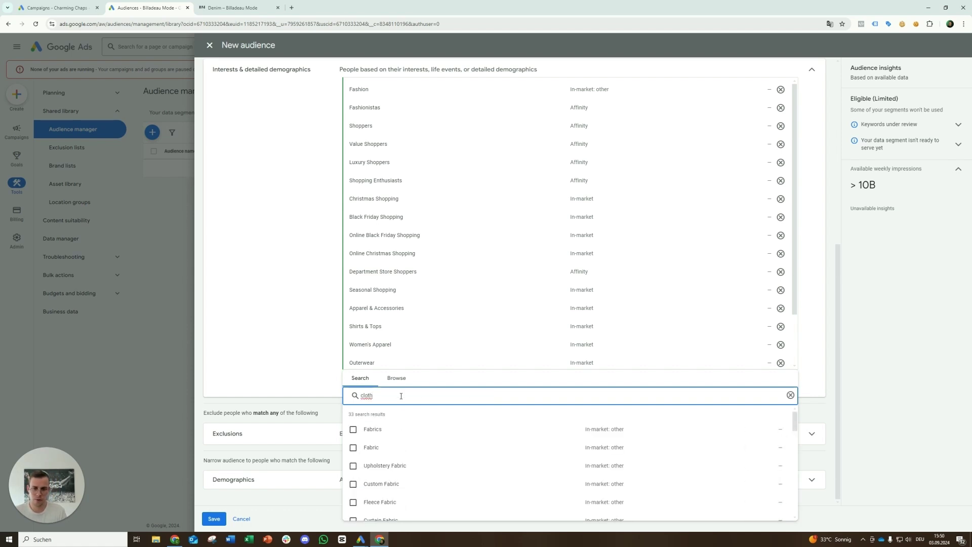
Step: Search the interests for "clothing" and add the in-market segments Formal Wear and Suits & Business Attire to the audience
text(ing)
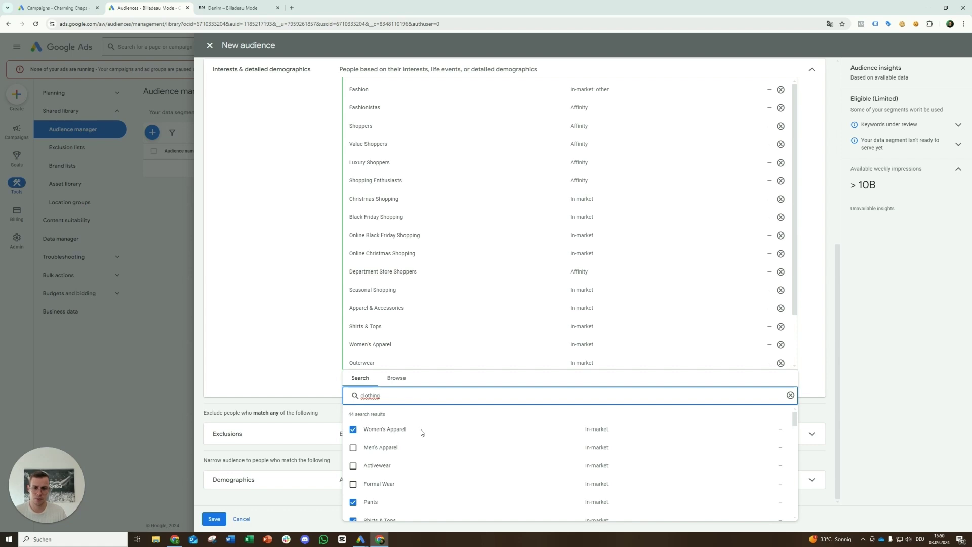
scroll(421, 436, down, 1)
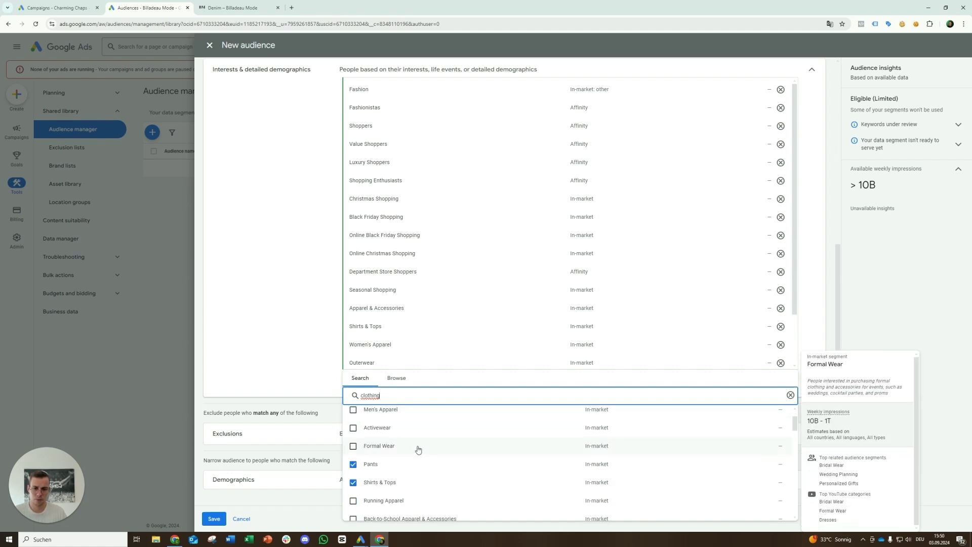
click(418, 450)
scroll(419, 451, down, 1)
scroll(418, 451, down, 3)
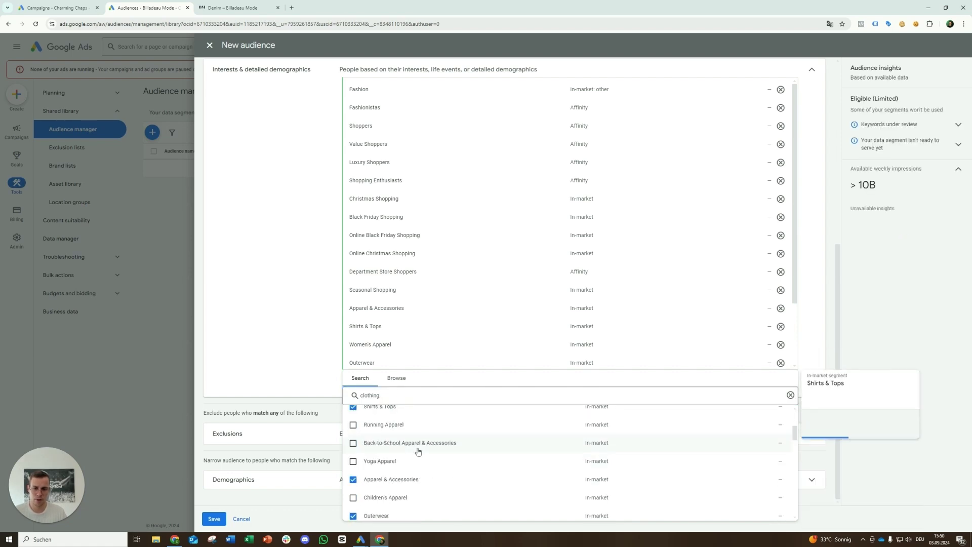
scroll(418, 451, down, 1)
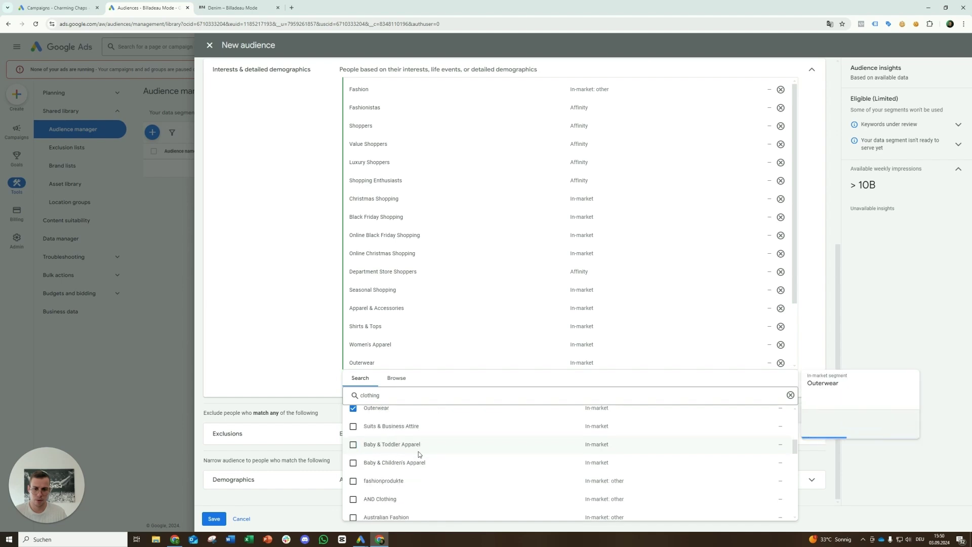
click(410, 432)
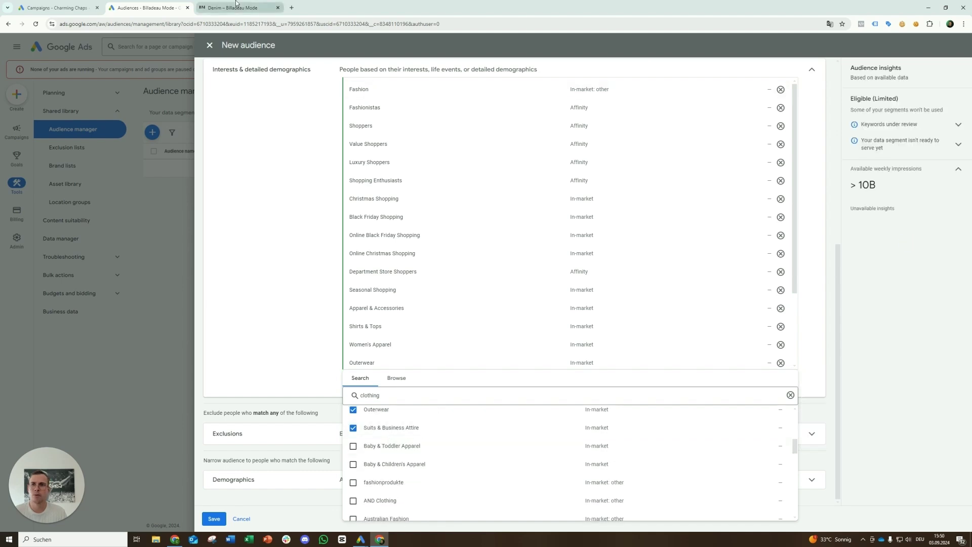
Step: Check the recommended products on the store's home page and return to the new audience
click(258, 4)
click(247, 65)
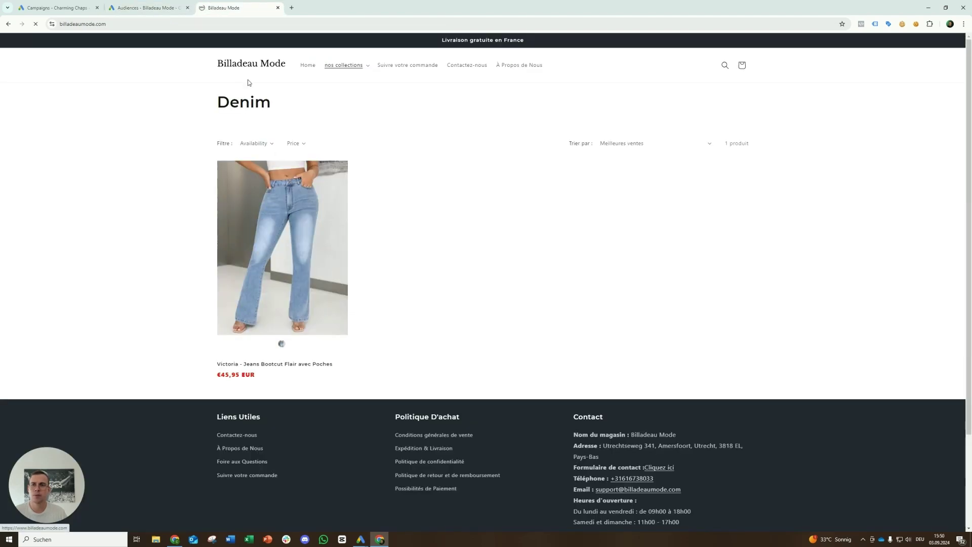
scroll(424, 256, down, 2)
scroll(423, 256, down, 1)
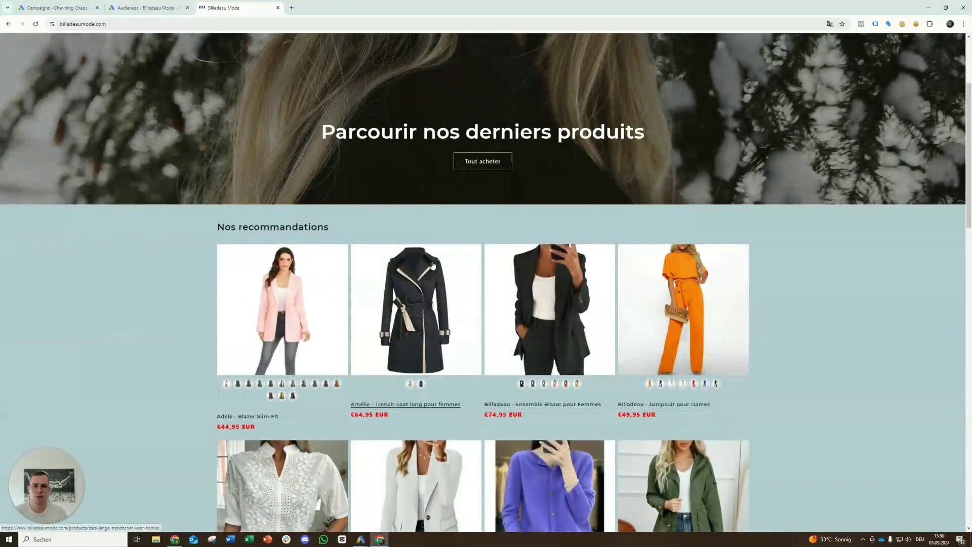
click(189, 3)
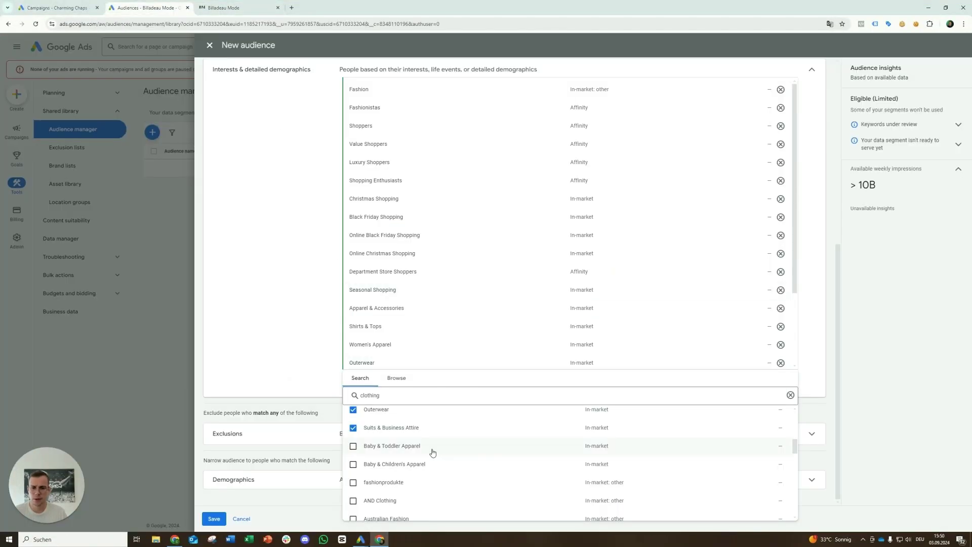
Step: Review the remaining clothing search results for further suitable segments and look over the interest segments already selected
scroll(433, 452, down, 3)
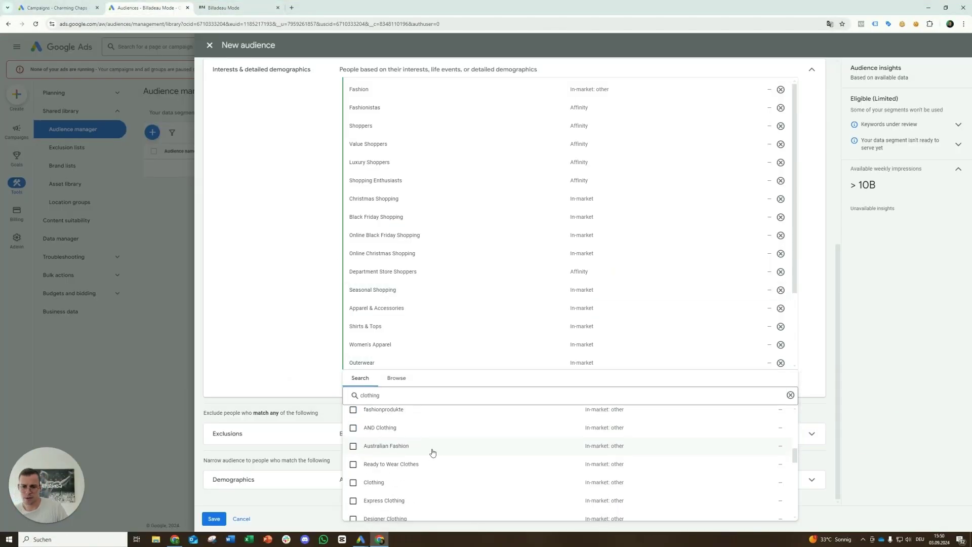
scroll(432, 452, down, 4)
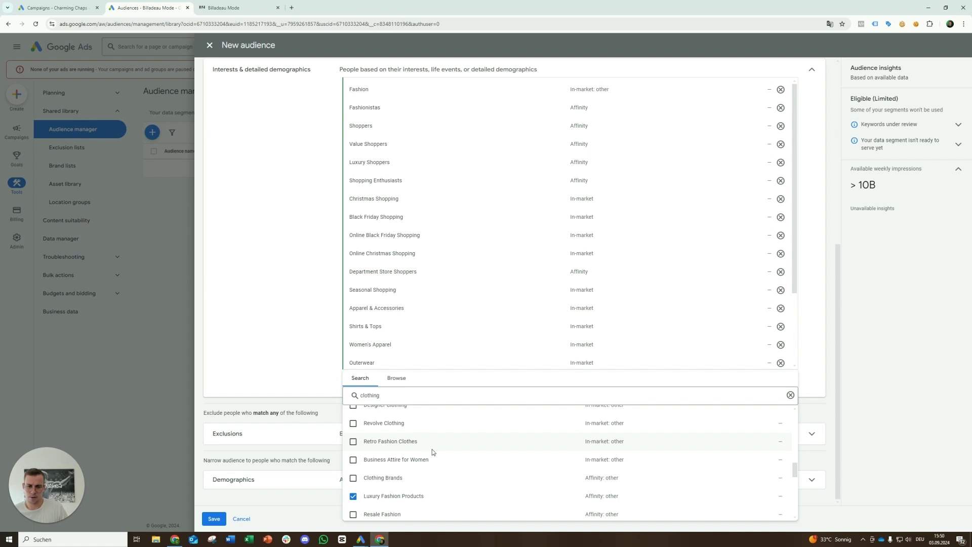
scroll(432, 449, down, 5)
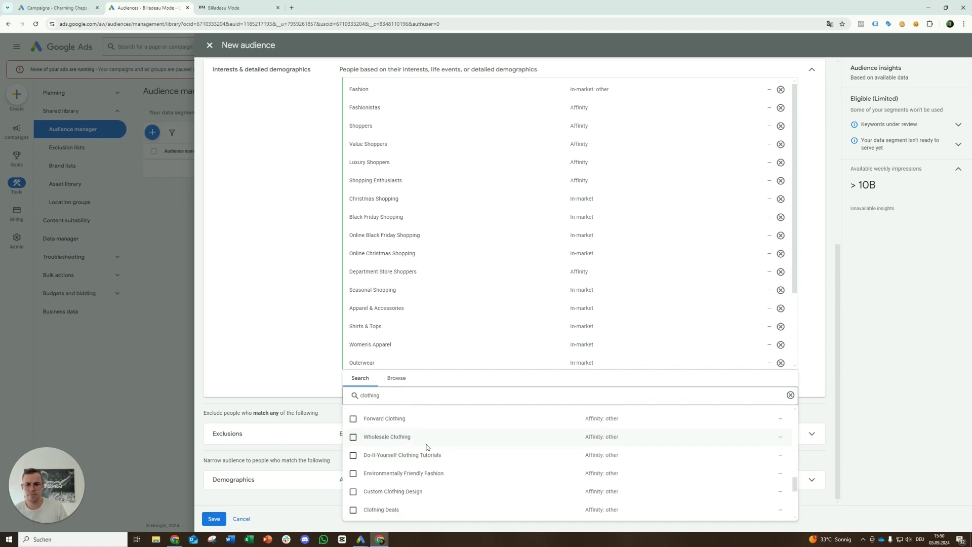
scroll(427, 448, down, 6)
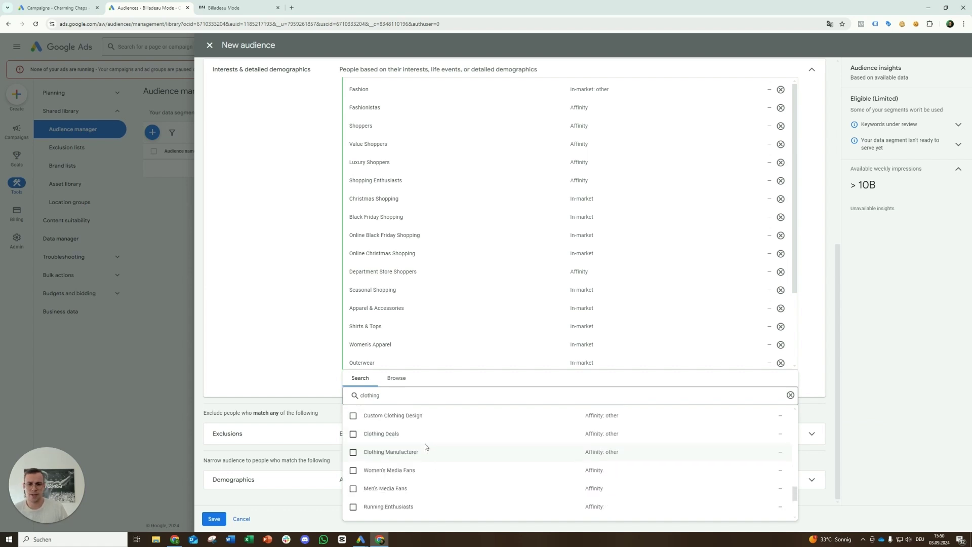
click(313, 390)
scroll(353, 357, up, 3)
scroll(353, 357, down, 2)
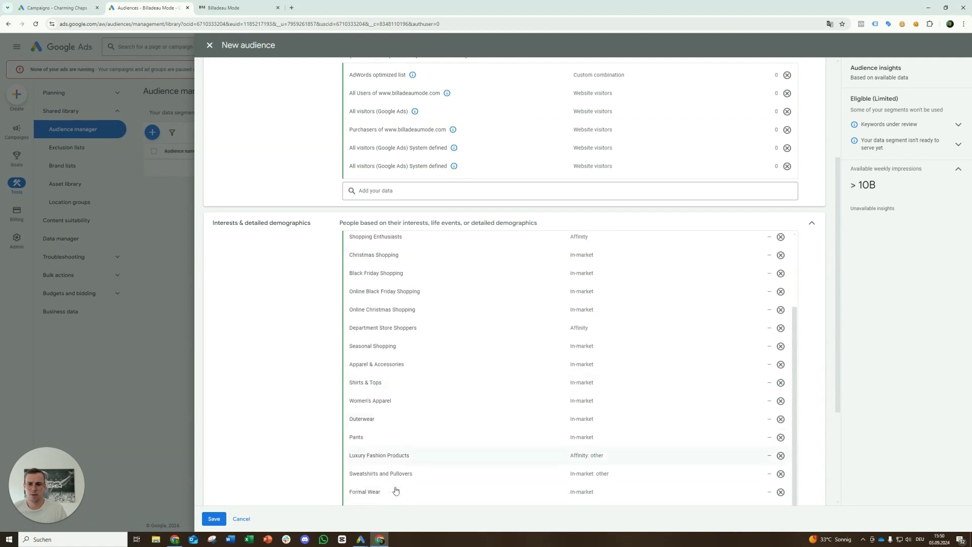
scroll(395, 491, down, 3)
Step: Clear the clothing search, check the browsable interest categories and look through the selected segments again
click(374, 400)
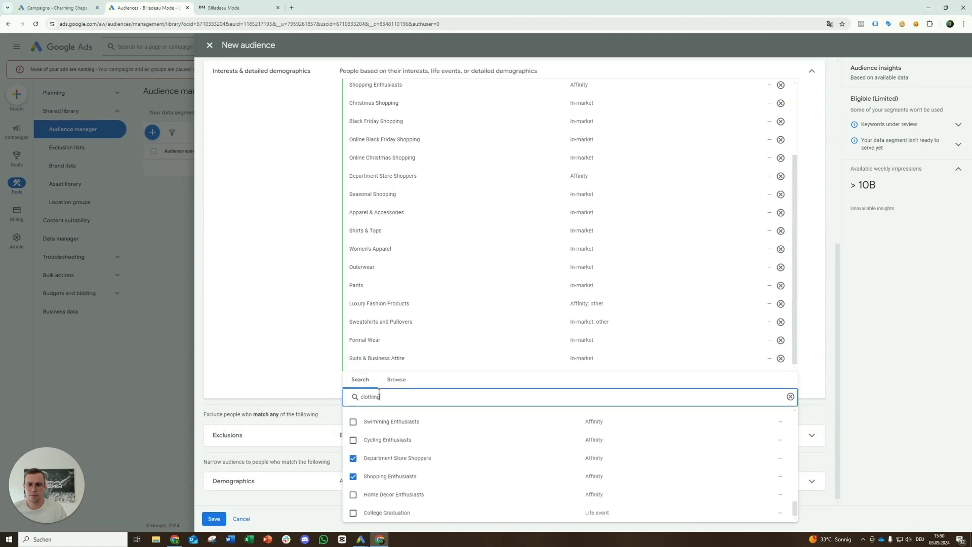
double_click(378, 397)
key(BackSpace)
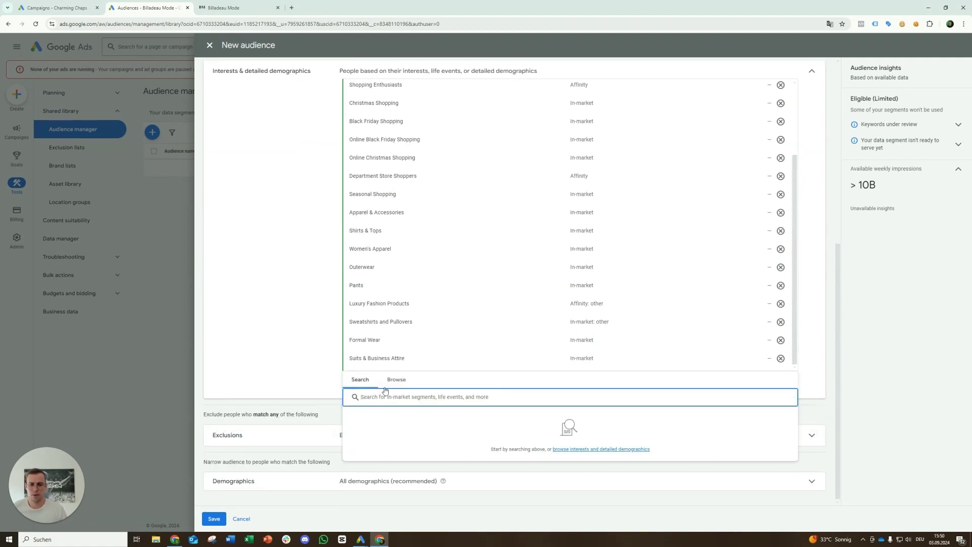
click(396, 380)
click(393, 399)
click(392, 400)
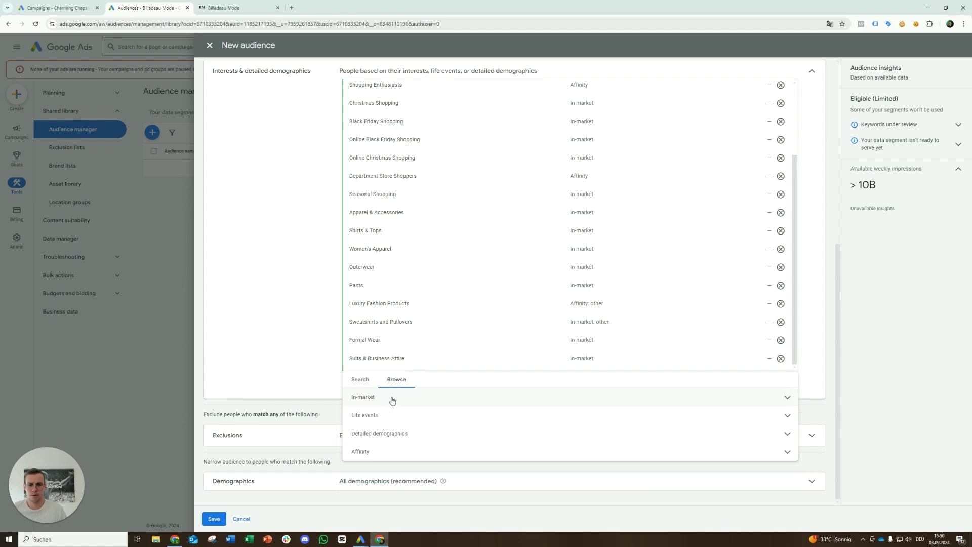
click(373, 386)
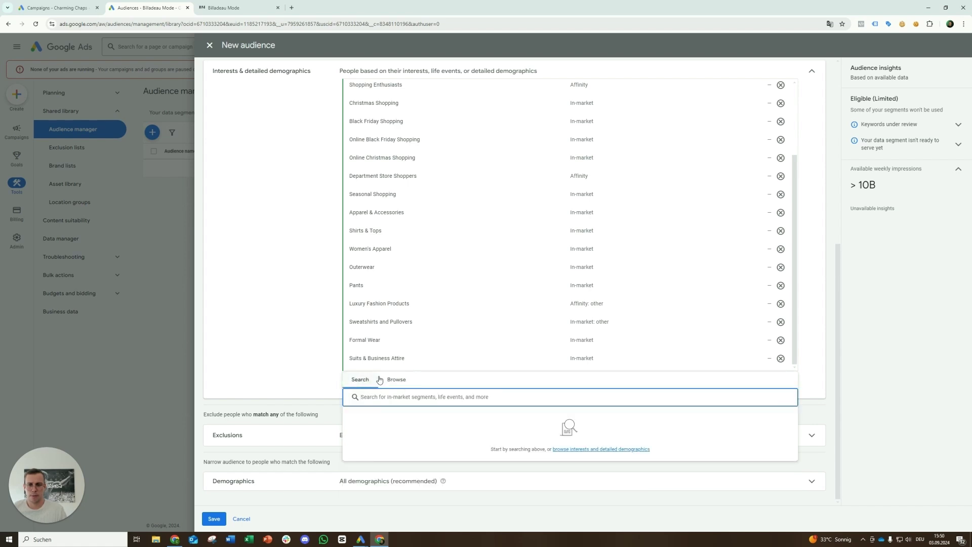
scroll(404, 324, up, 2)
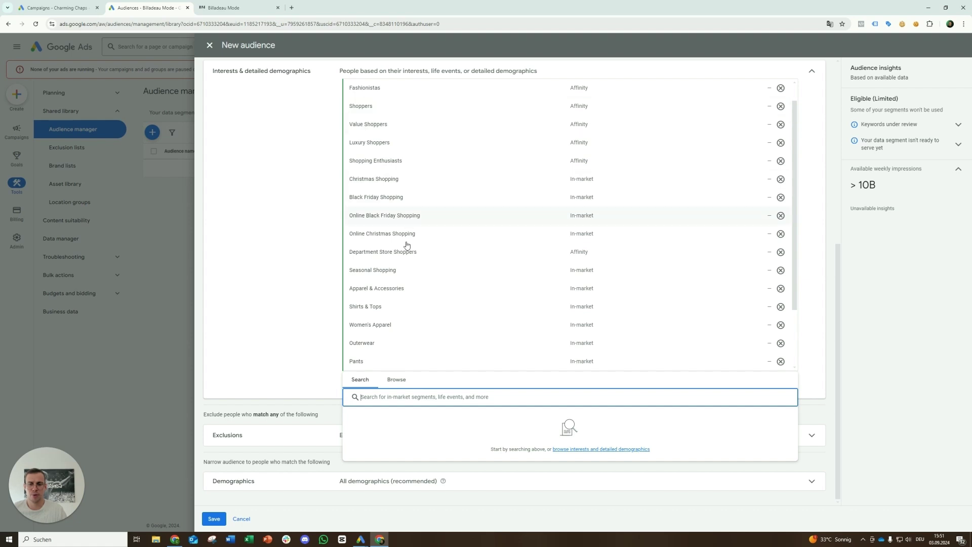
scroll(391, 254, down, 2)
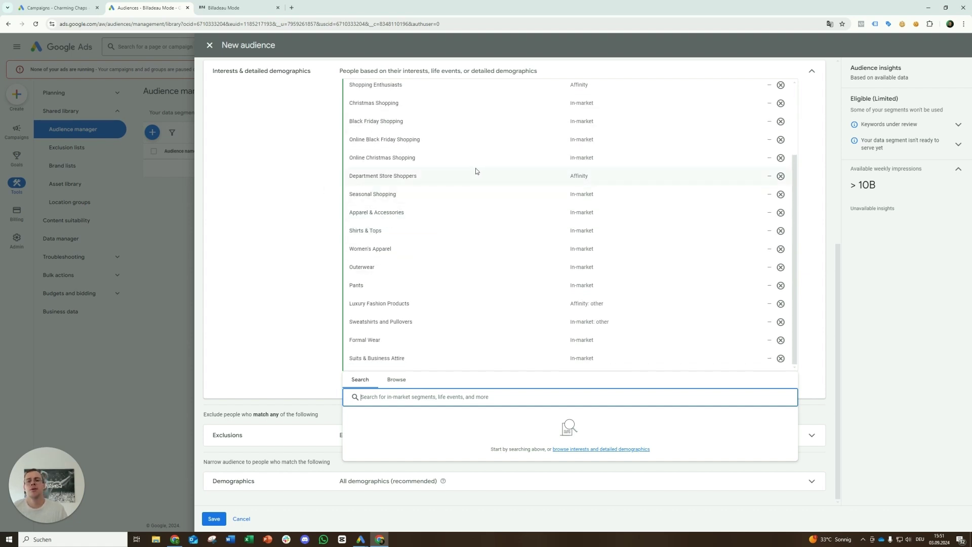
Step: Close the interest search and remove the custom segment Keyword_TrenchCoat from the audience
click(291, 282)
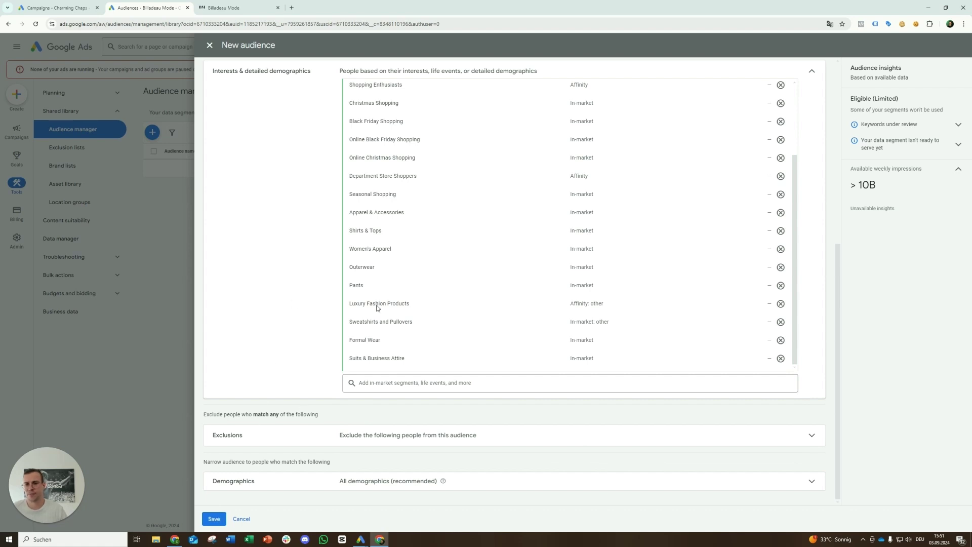
scroll(395, 291, up, 2)
scroll(262, 267, up, 6)
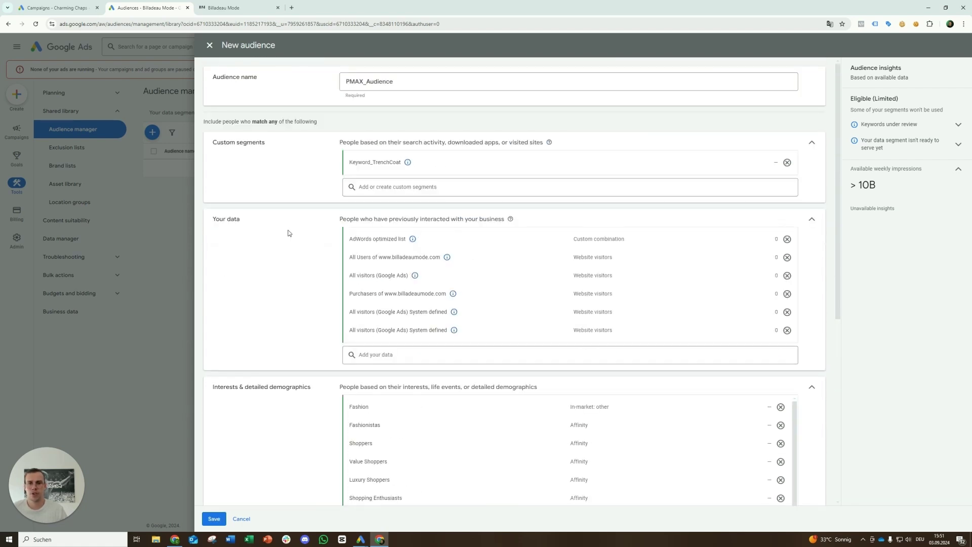
click(787, 163)
Step: Check which of the account's own website visitor lists are included in the audience
click(354, 330)
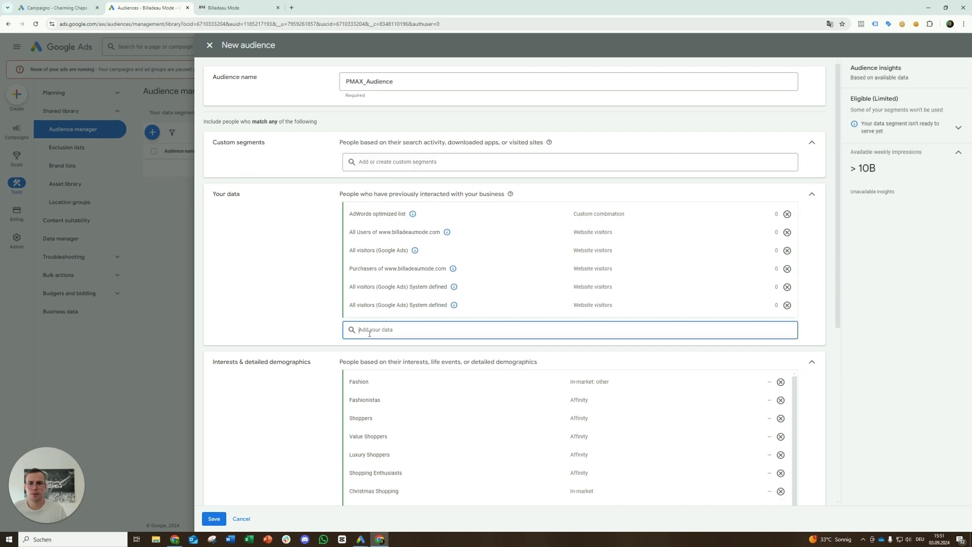
click(396, 326)
scroll(486, 365, down, 2)
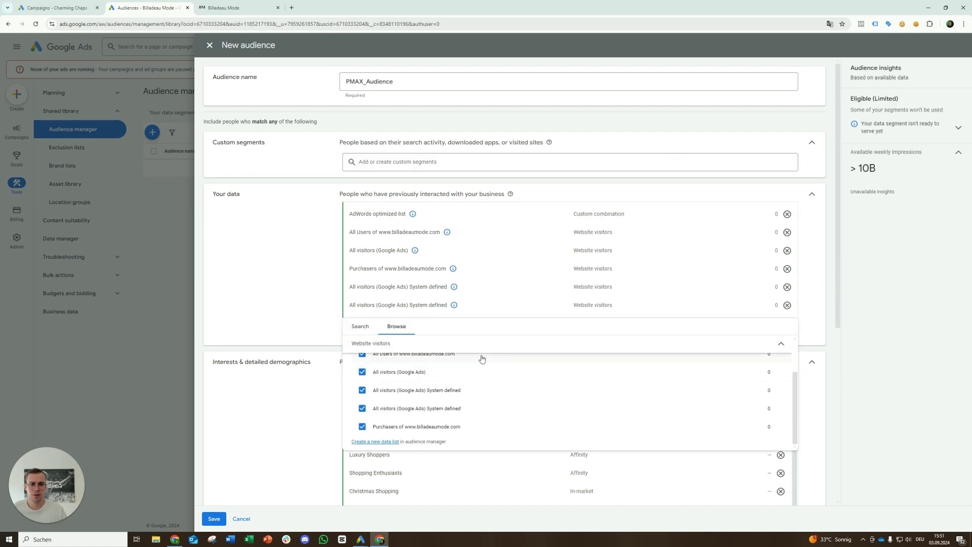
scroll(406, 425, up, 2)
scroll(406, 416, down, 3)
scroll(280, 278, down, 3)
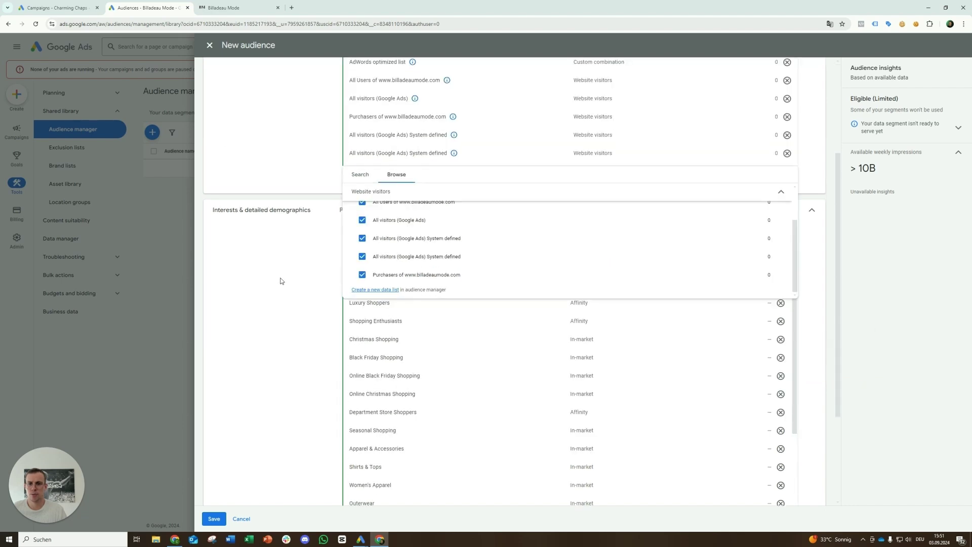
click(280, 278)
Step: Look over the audience's own-data and interest segments and save PMAX_Audience
scroll(279, 310, down, 3)
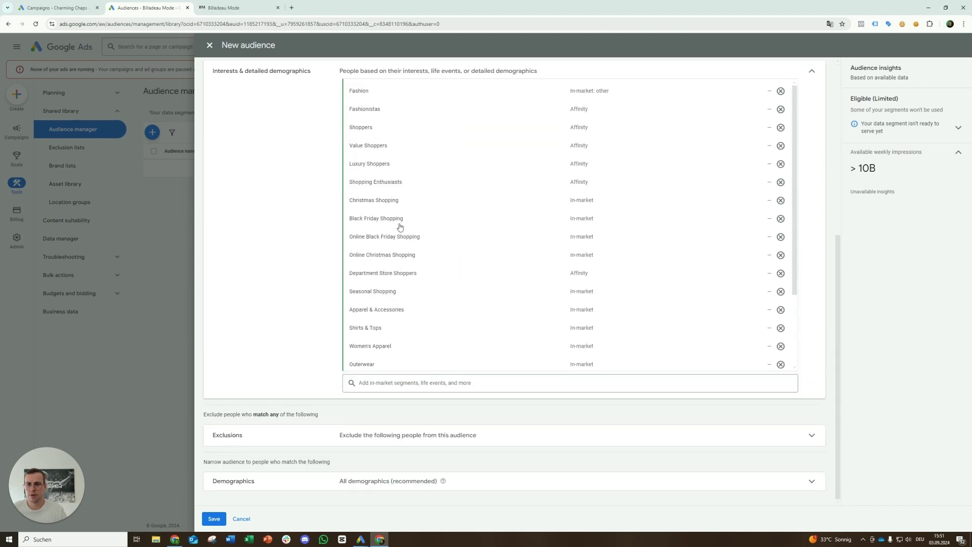
scroll(243, 295, up, 5)
scroll(245, 341, down, 3)
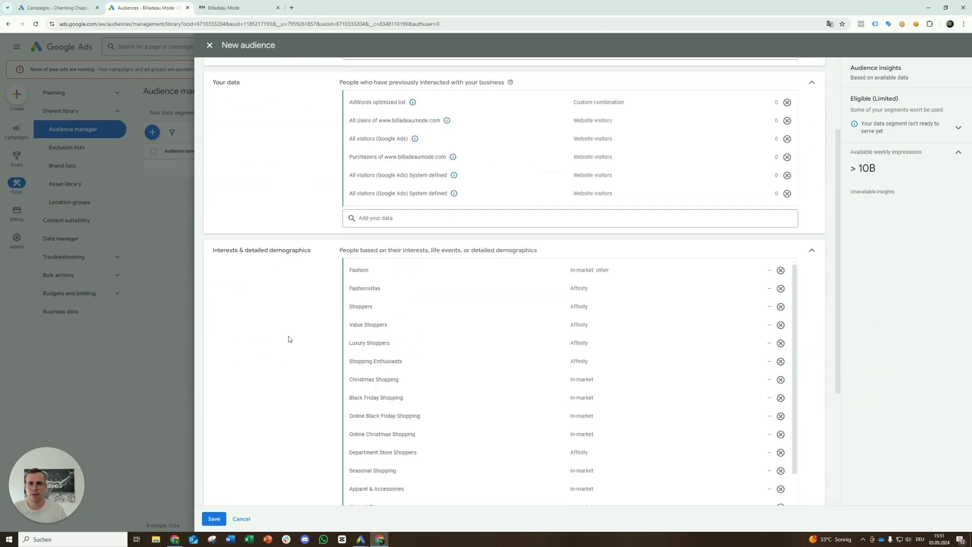
scroll(289, 339, up, 1)
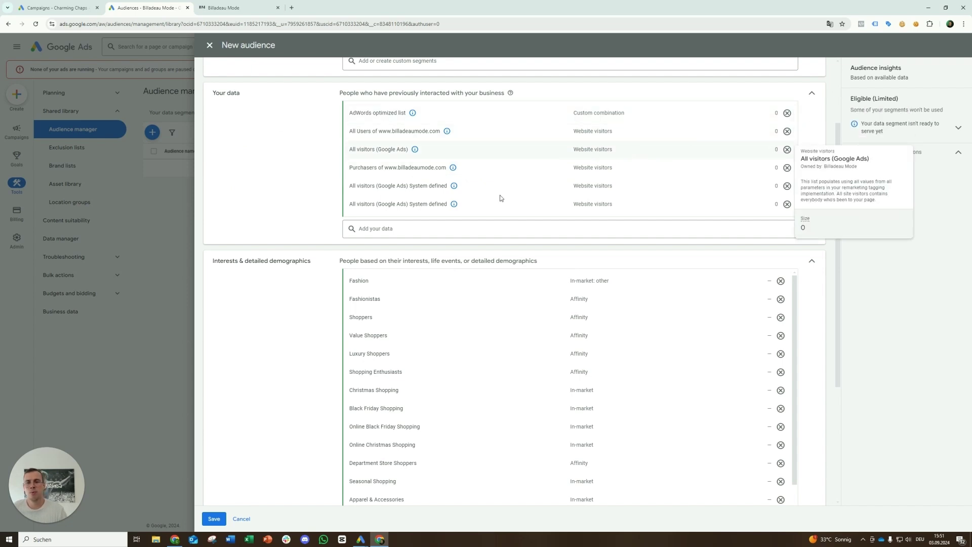
scroll(292, 307, up, 2)
scroll(292, 307, down, 5)
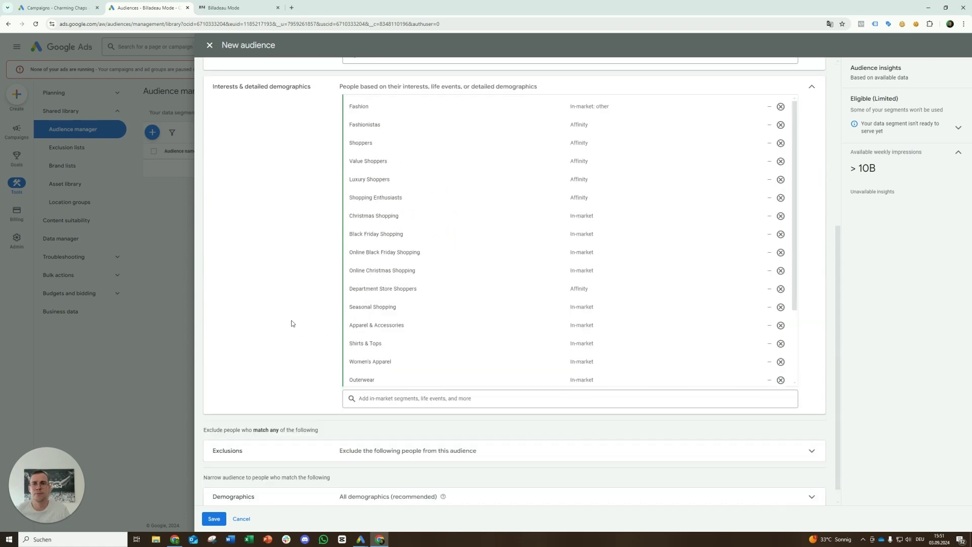
click(215, 518)
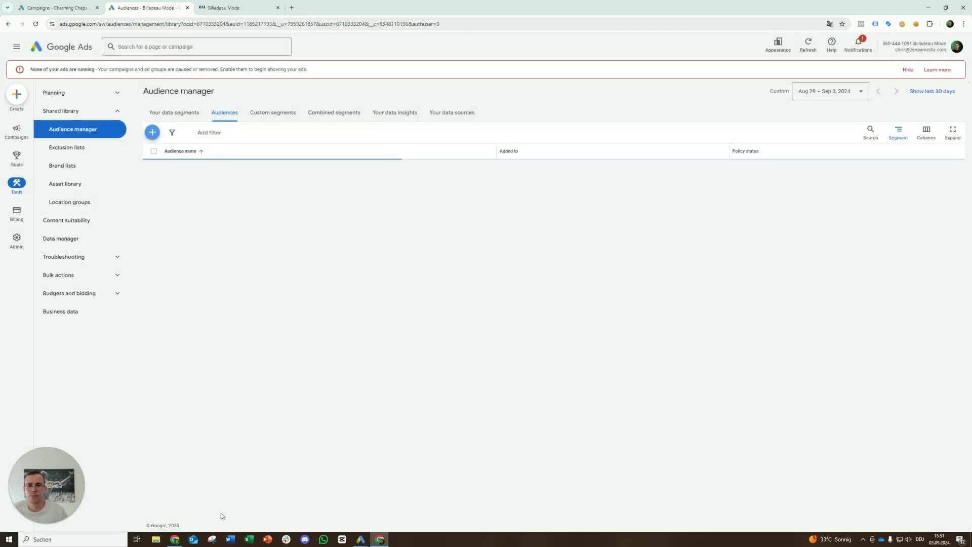
Step: Open the signals of Asset Group 1 in the campaign PMAX | All Products | FeedOnly for editing
click(17, 131)
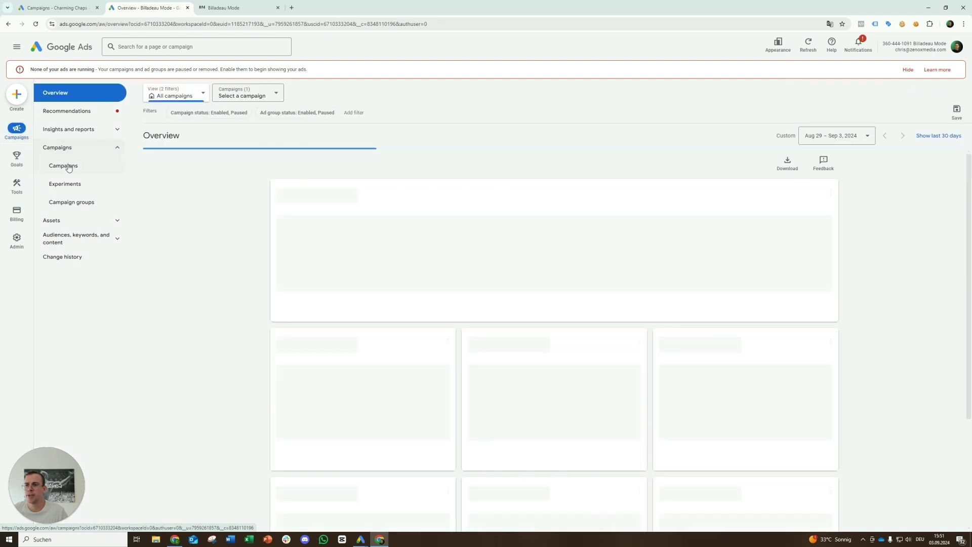
click(70, 168)
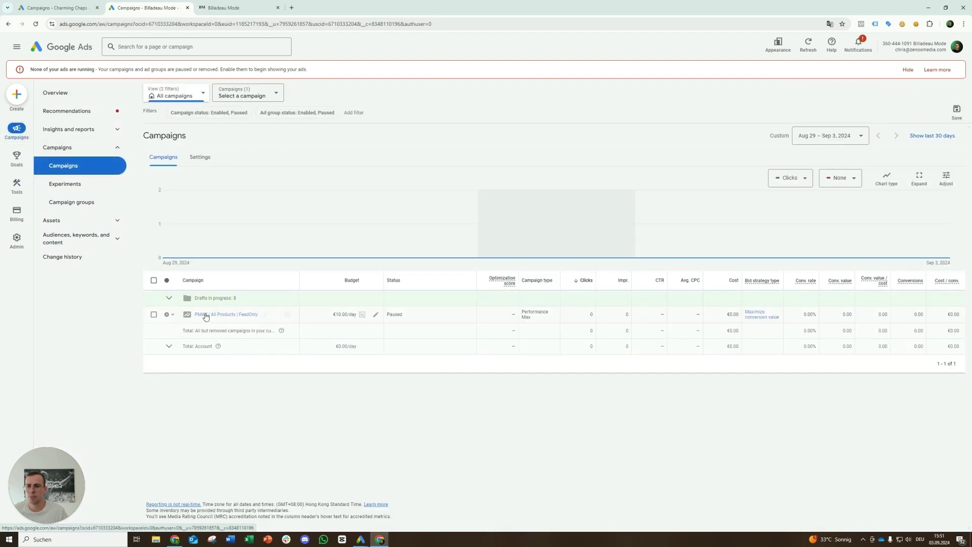
click(242, 339)
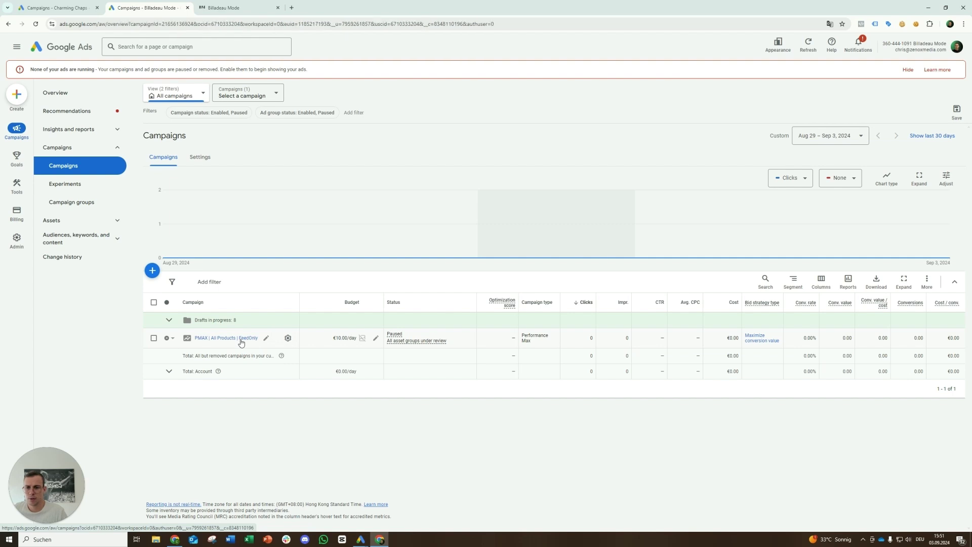
click(79, 174)
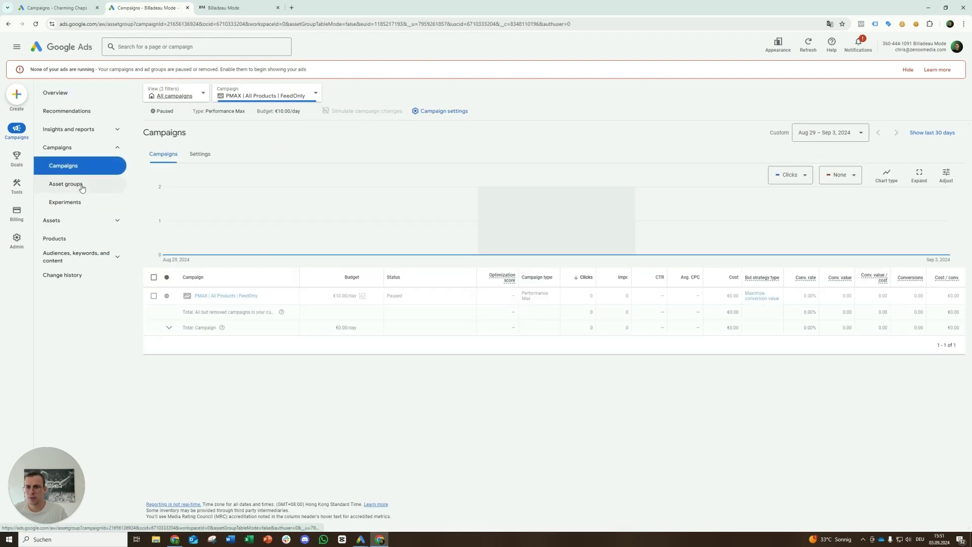
click(76, 185)
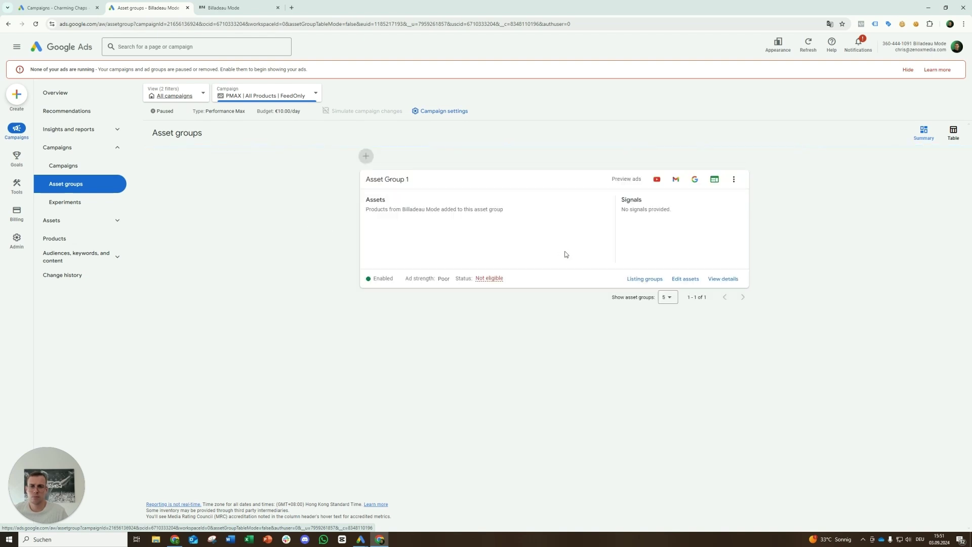
click(646, 201)
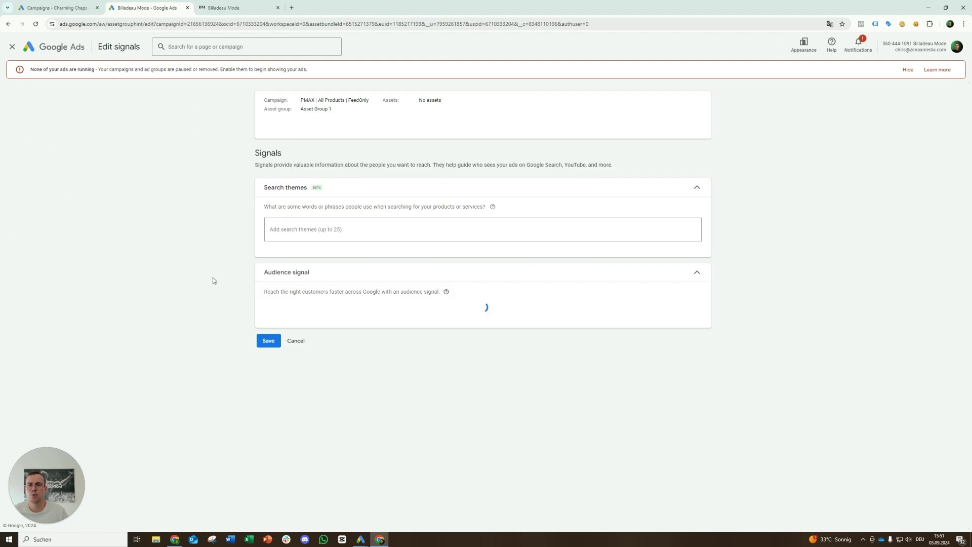
Step: Attach the saved audience PMAX_Audience and the search theme "billadeau mode" to Asset Group 1 and save its signals
click(633, 296)
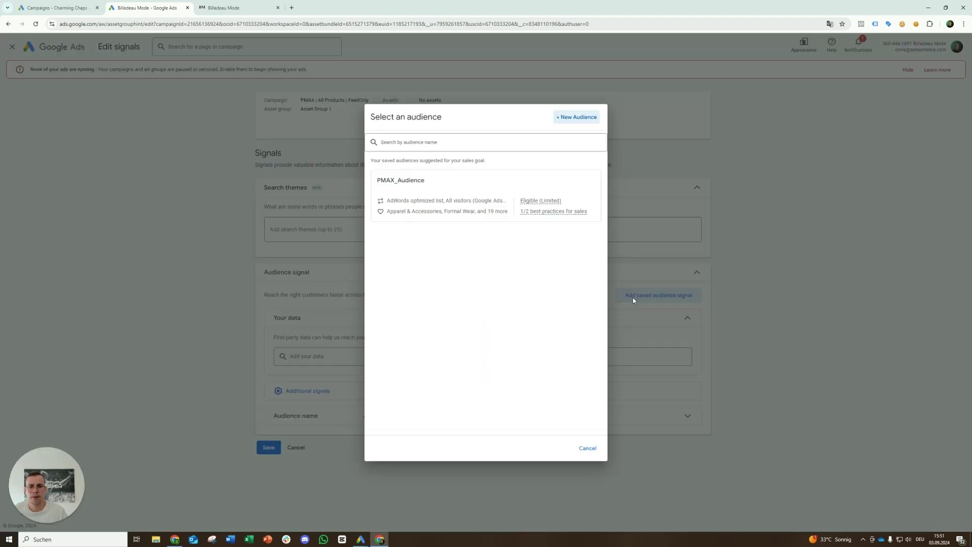
click(471, 202)
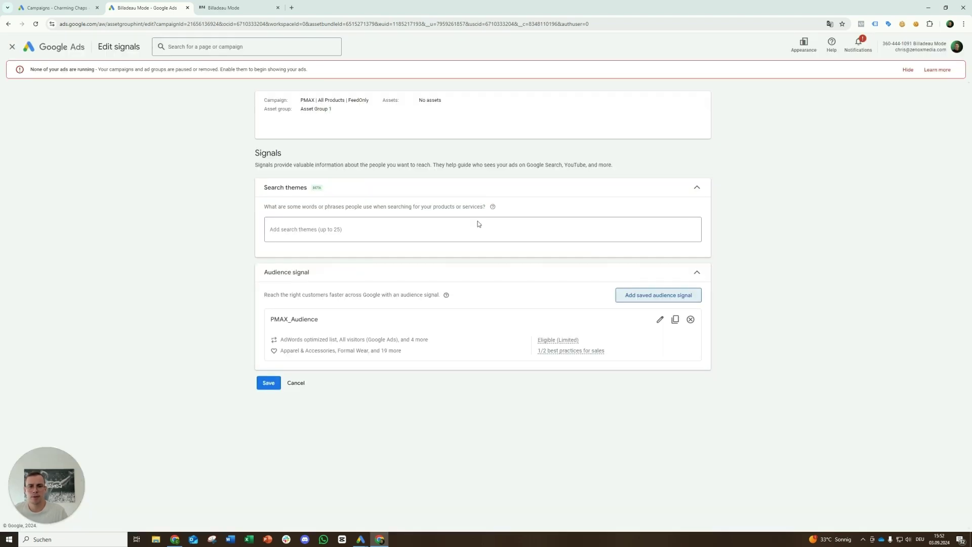
click(387, 231)
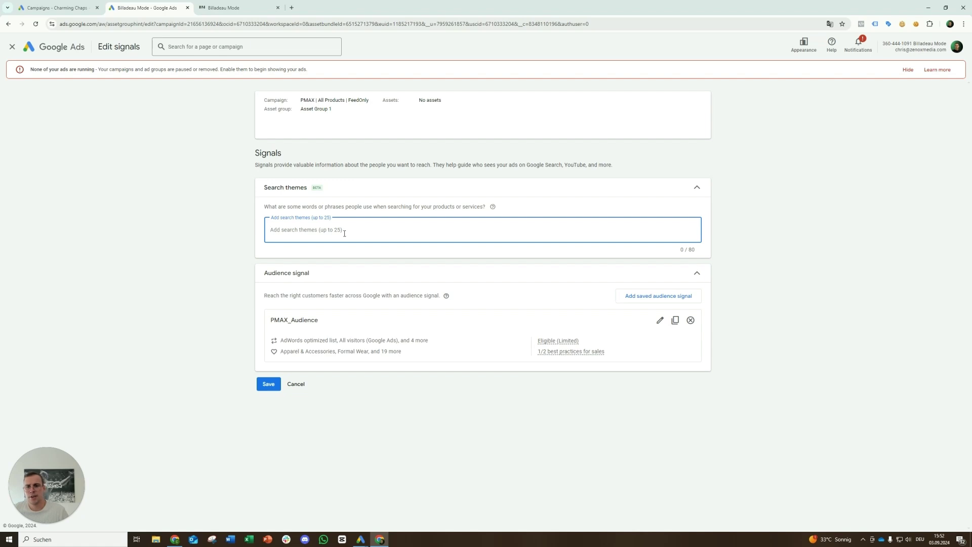
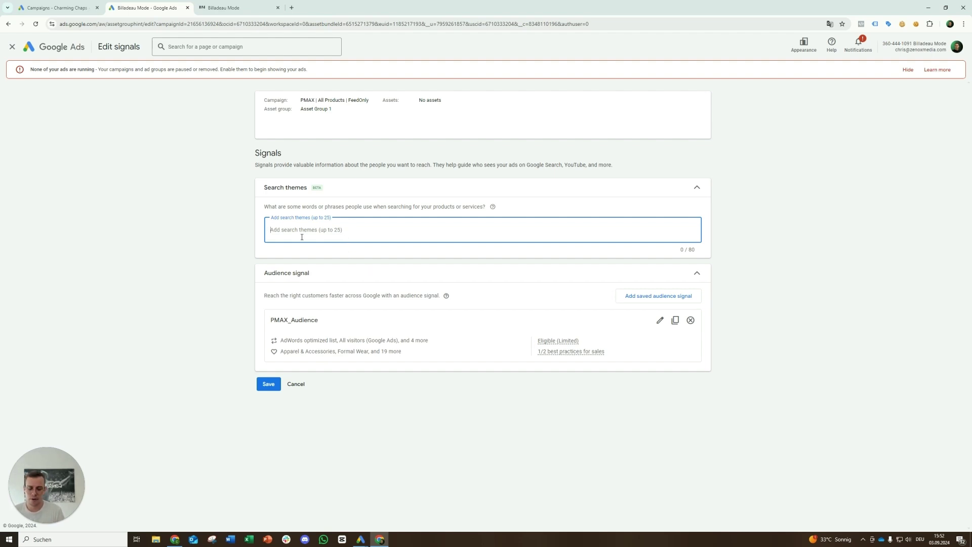
text(billadeau mode)
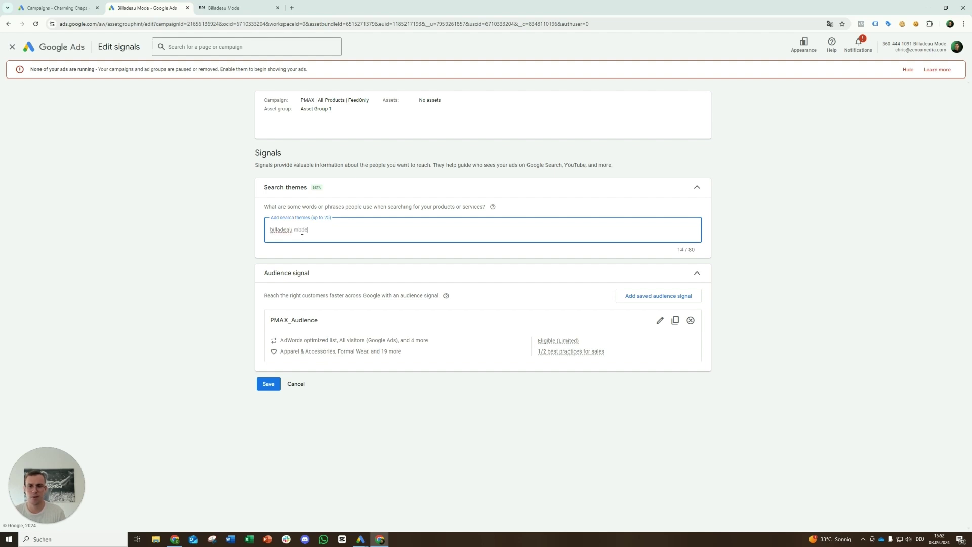
key(Return)
mouse_move(302, 240)
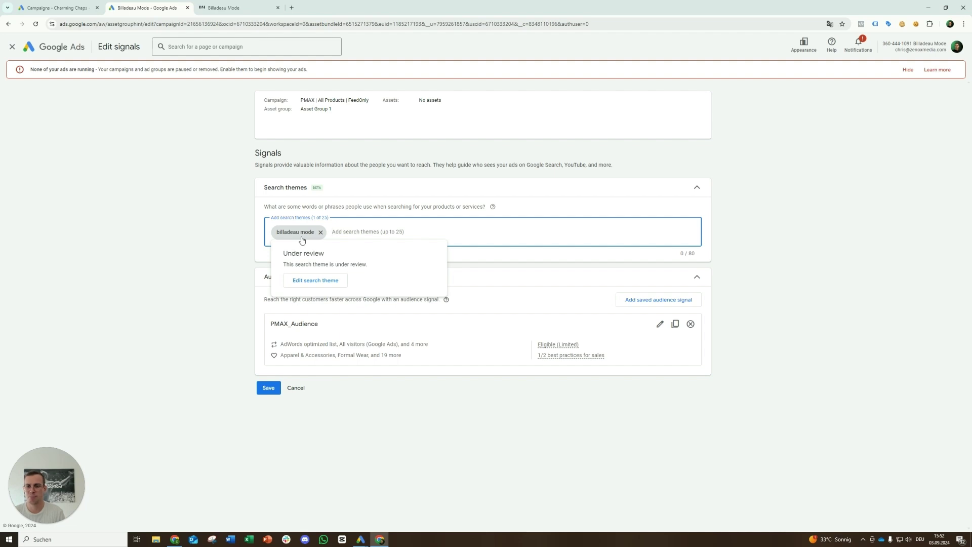
click(219, 289)
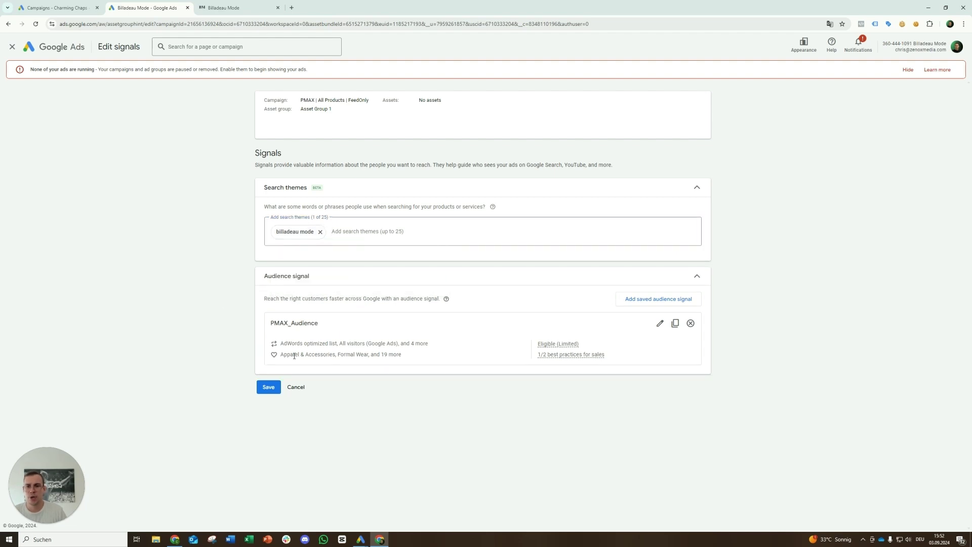
click(277, 389)
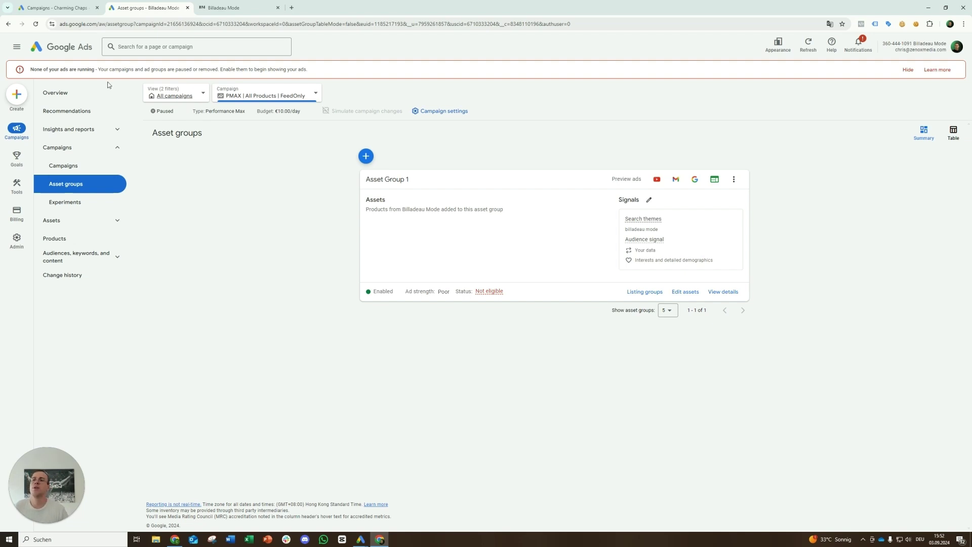
Step: Start a new campaign with the Sales objective, keep the Purchases conversion goal and choose the Search campaign type
click(19, 98)
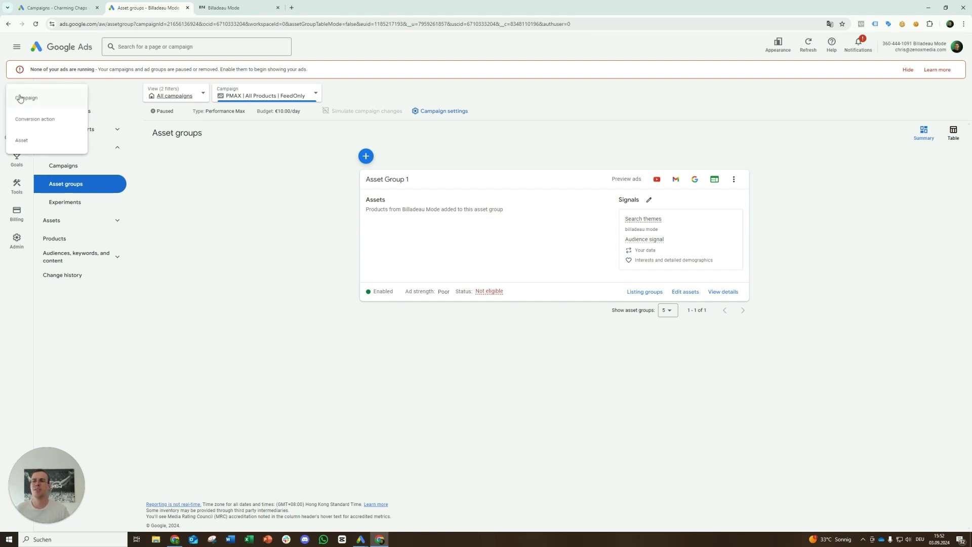
click(44, 105)
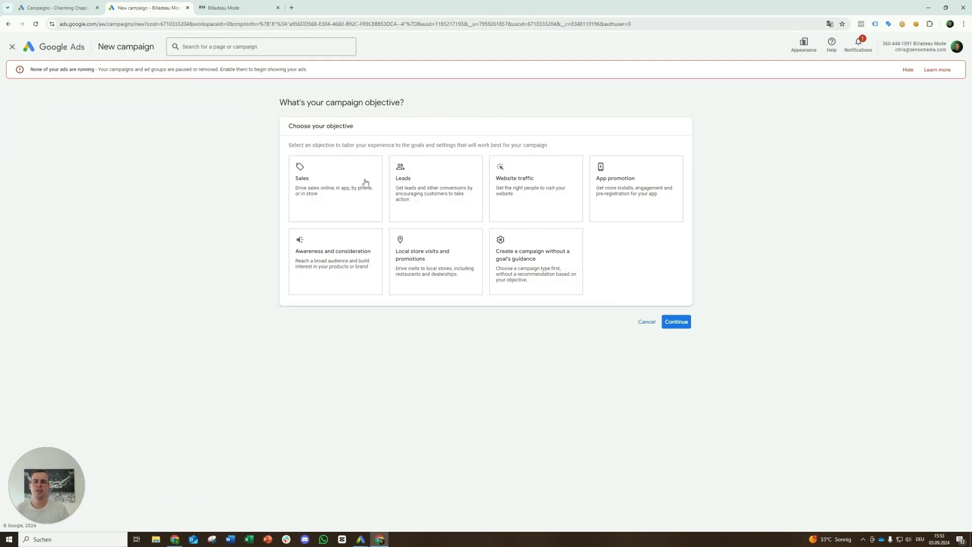
click(365, 182)
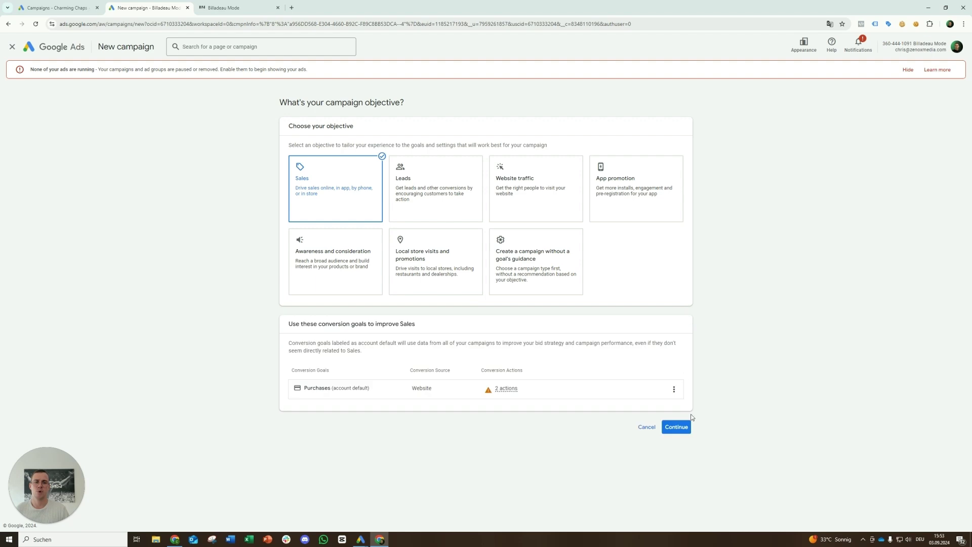
click(681, 428)
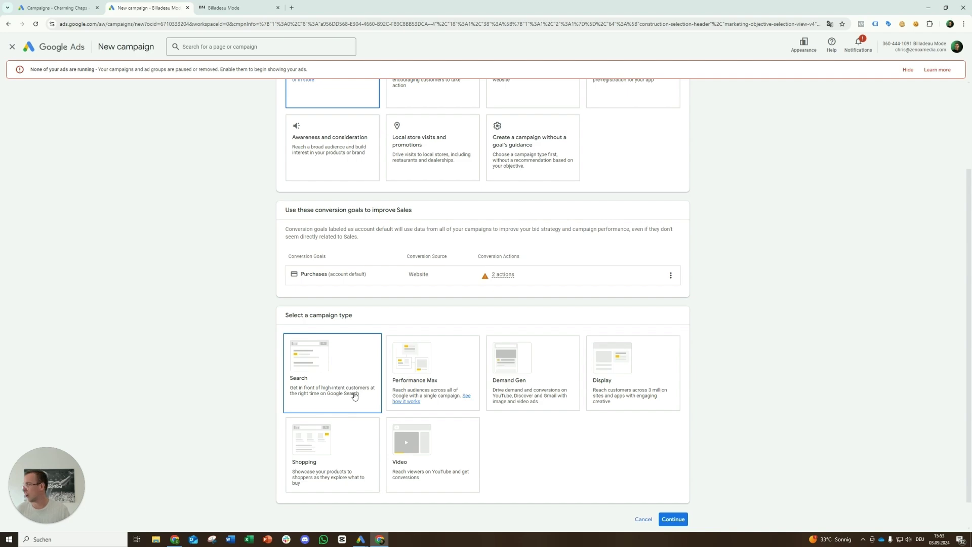
scroll(354, 396, up, 3)
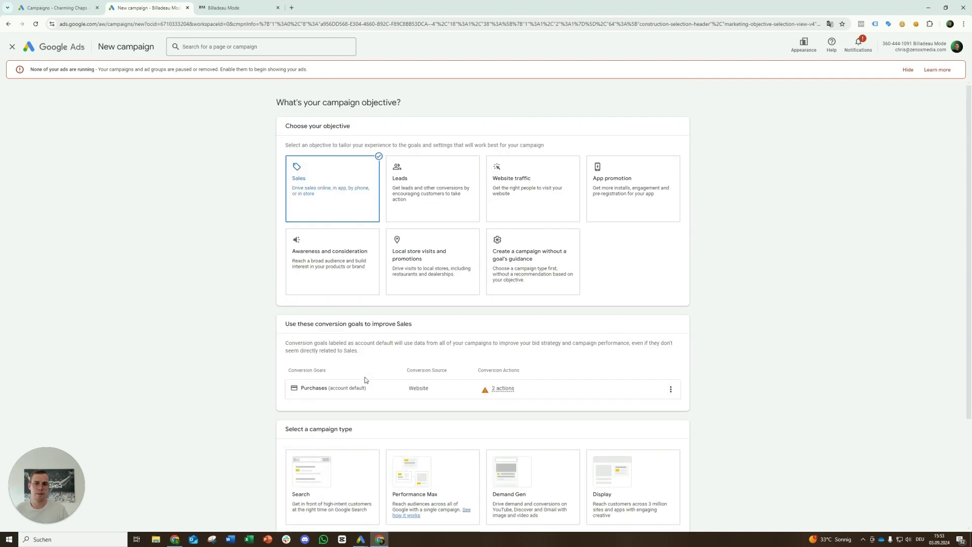
scroll(350, 388, down, 3)
click(351, 433)
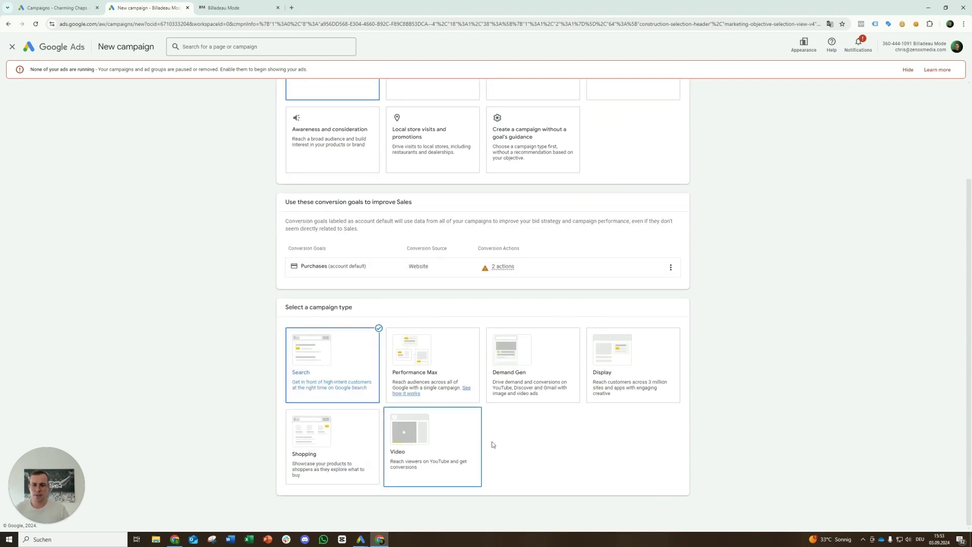
scroll(371, 347, down, 3)
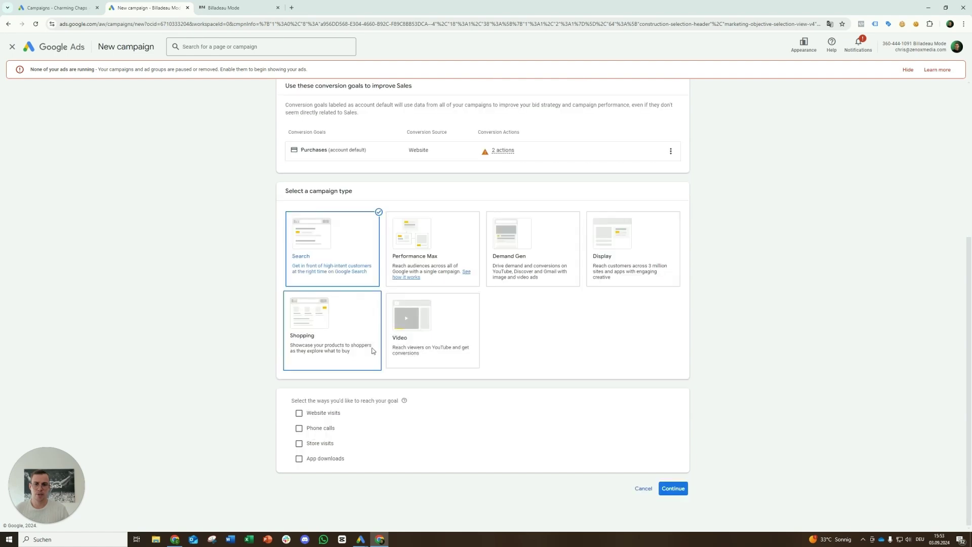
scroll(371, 349, up, 3)
scroll(354, 385, down, 3)
click(332, 416)
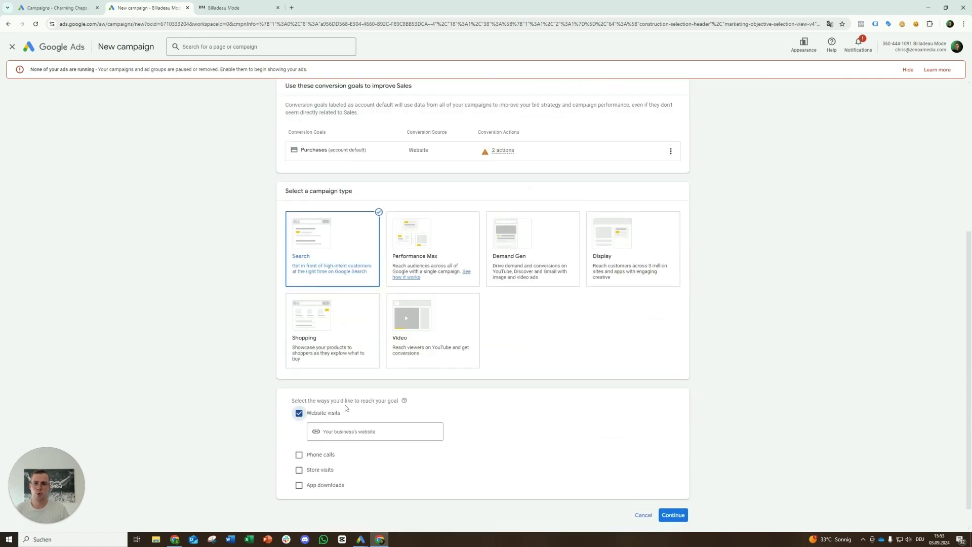
click(228, 8)
drag(125, 24, 184, 28)
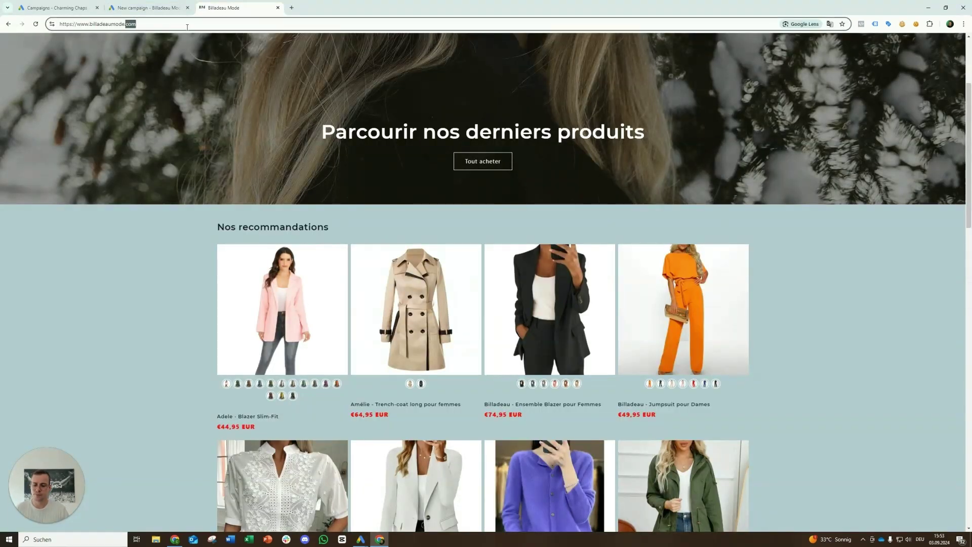
key(ctrl+a)
key(ctrl+c)
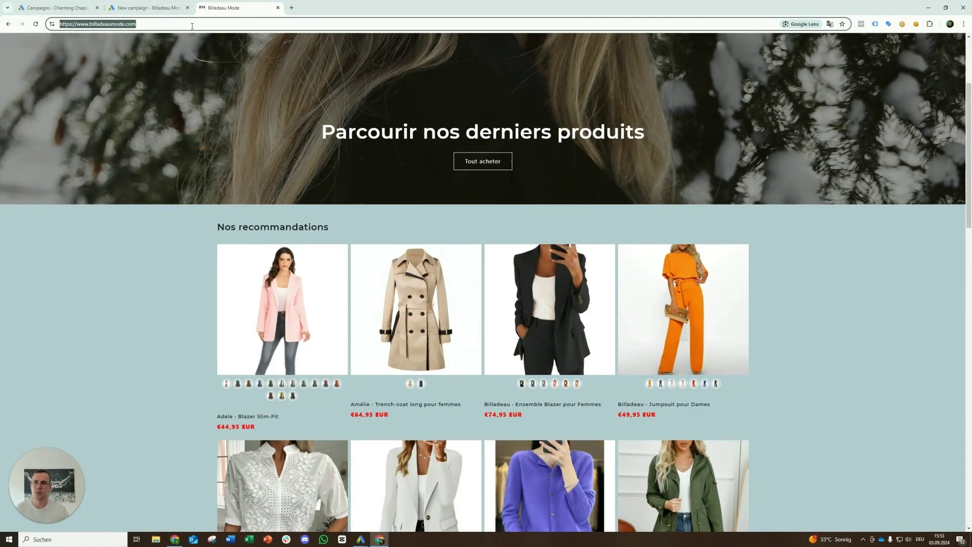
click(158, 8)
scroll(425, 378, down, 1)
click(399, 404)
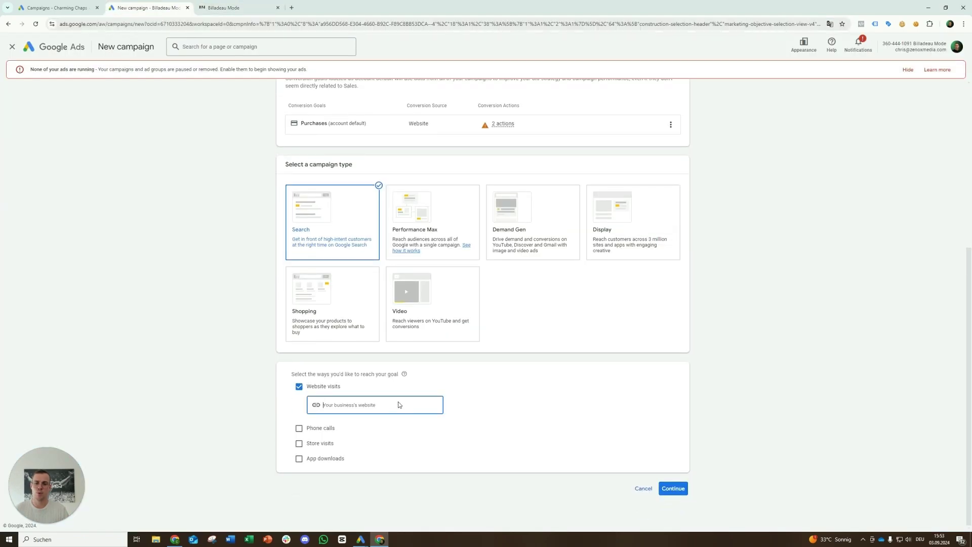
key(ctrl+v)
click(673, 488)
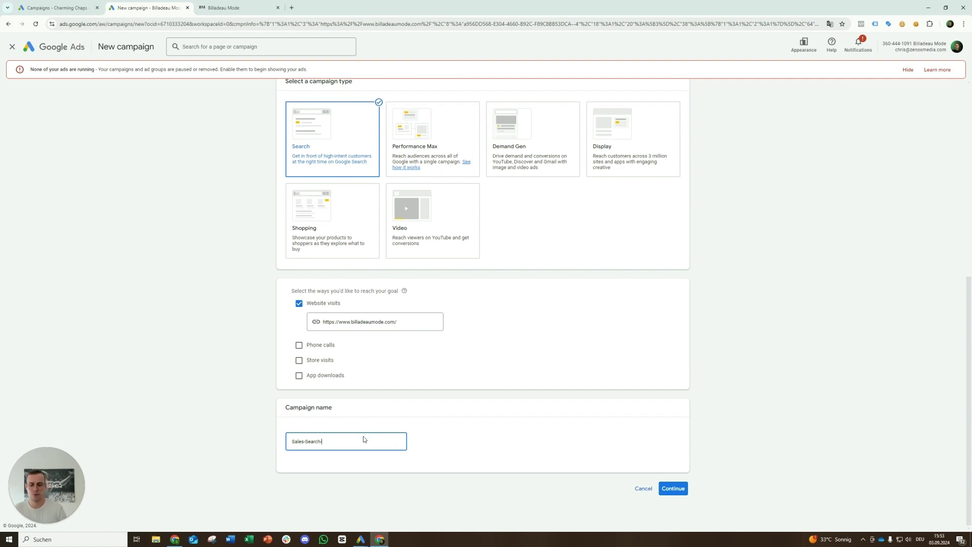
click(675, 489)
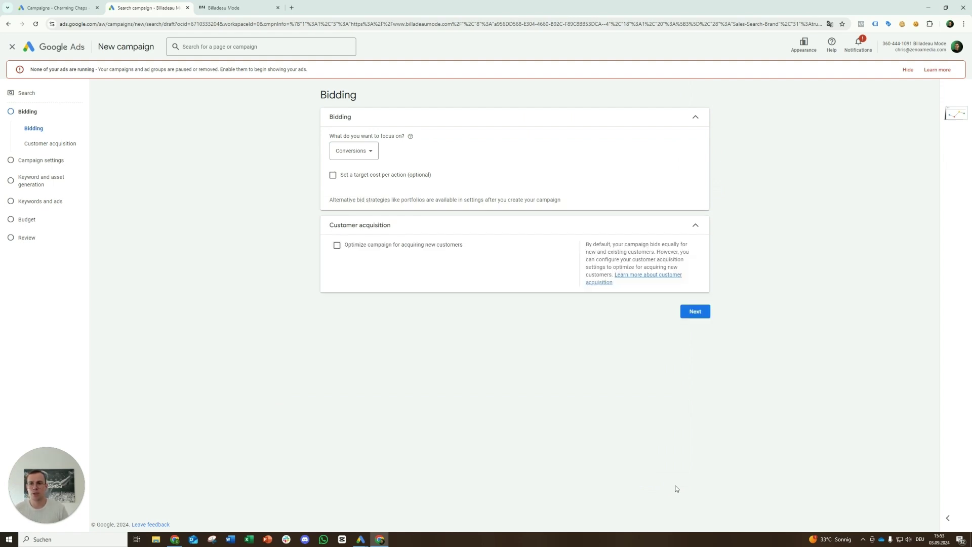
Step: Try Clicks as the bidding focus with a maximum cost per click bid limit, and return the focus to Conversions
click(369, 152)
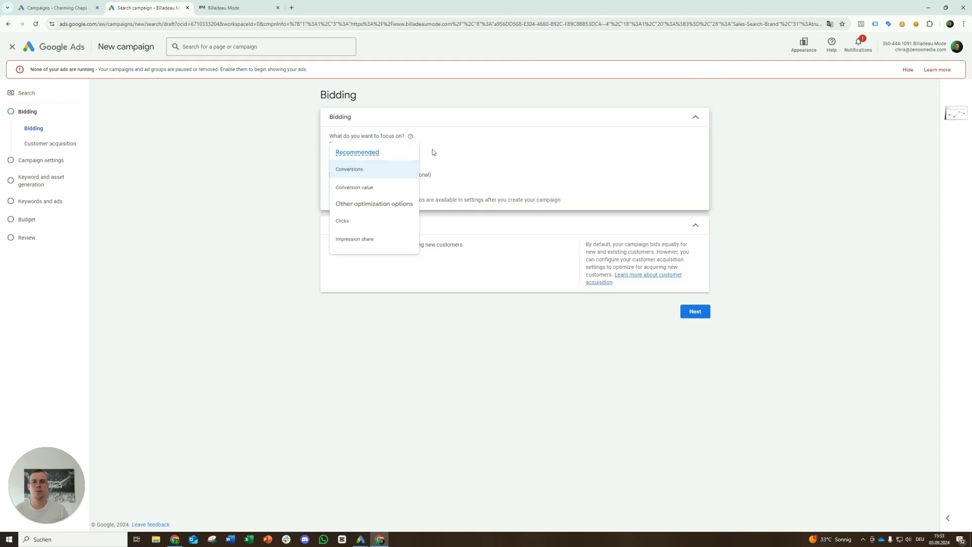
click(531, 152)
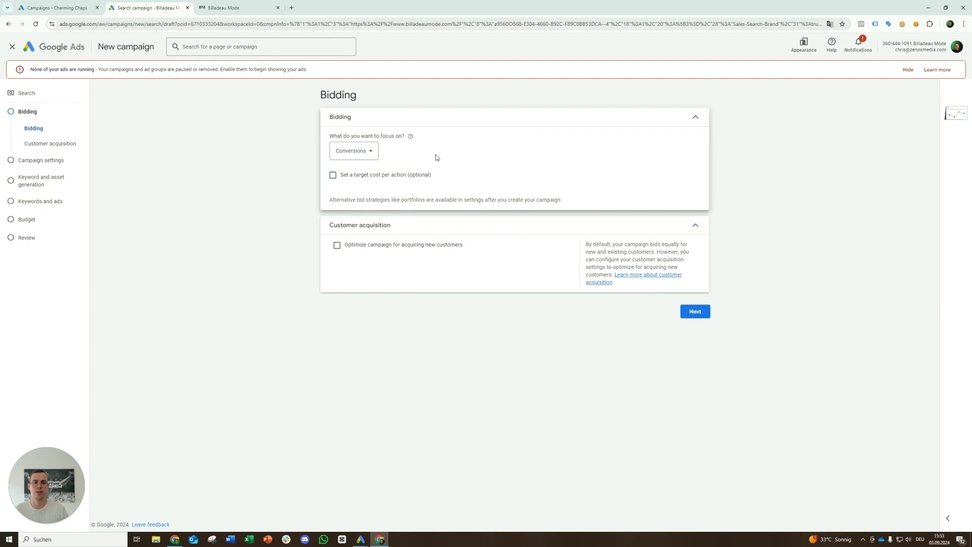
click(374, 152)
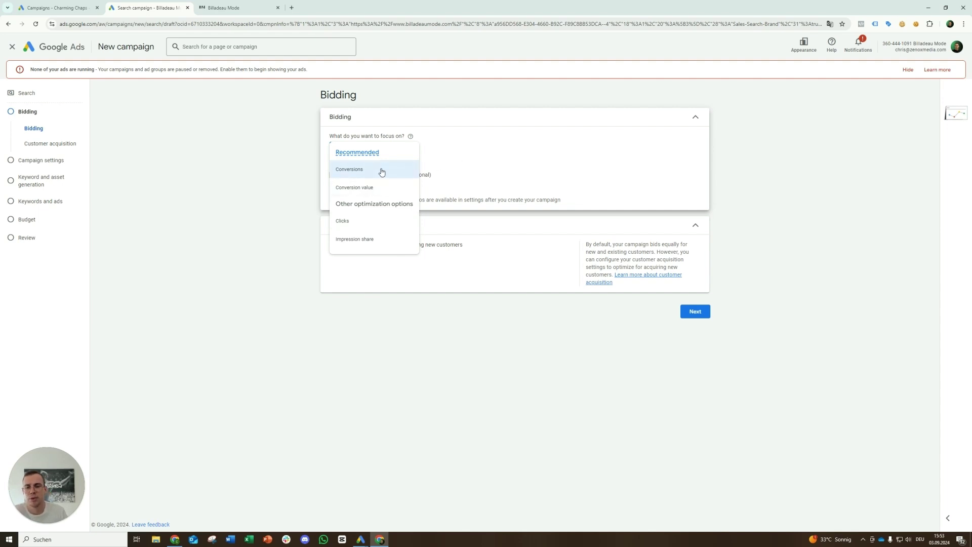
mouse_move(382, 172)
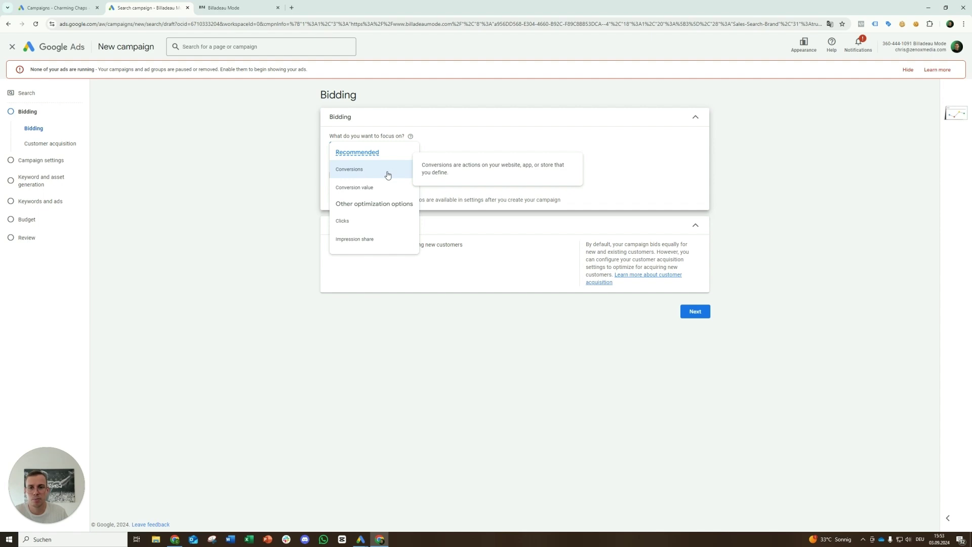
click(353, 223)
click(339, 177)
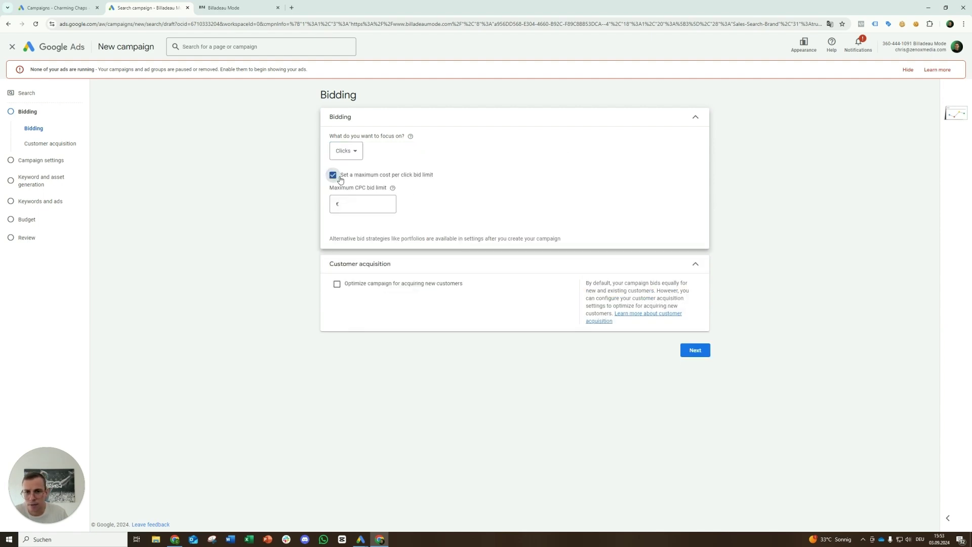
click(333, 176)
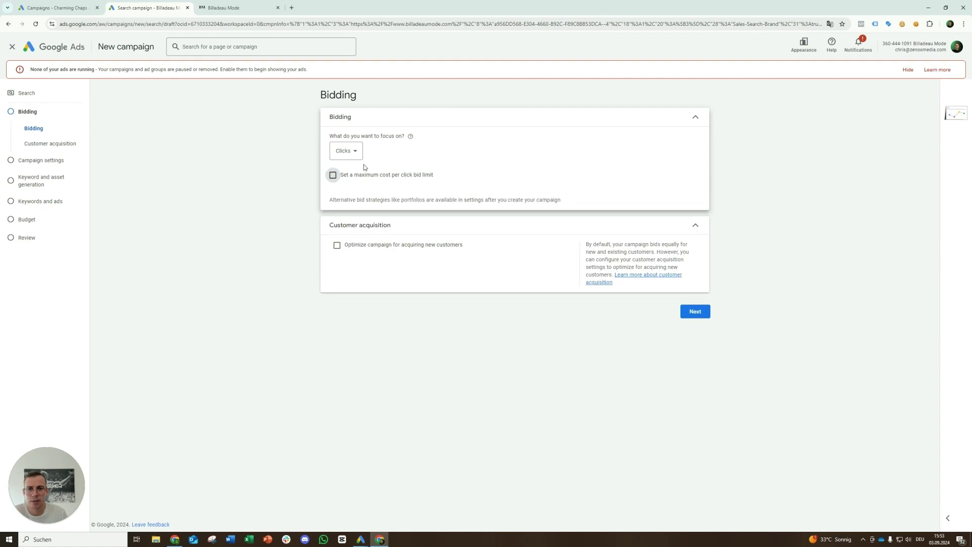
click(355, 152)
click(370, 178)
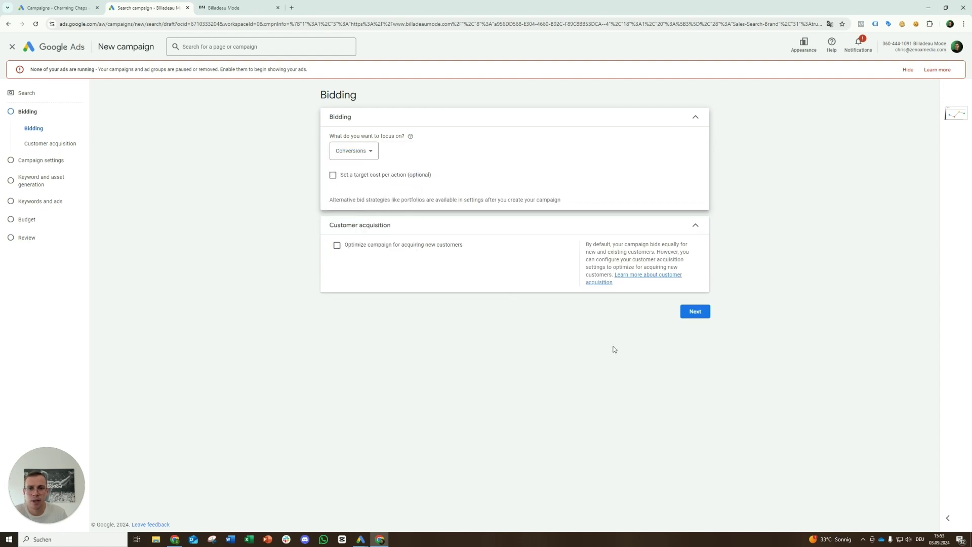
Step: Accept the bidding and exclude Google search partners and the Google Display Network from the campaign's networks
click(699, 314)
click(393, 182)
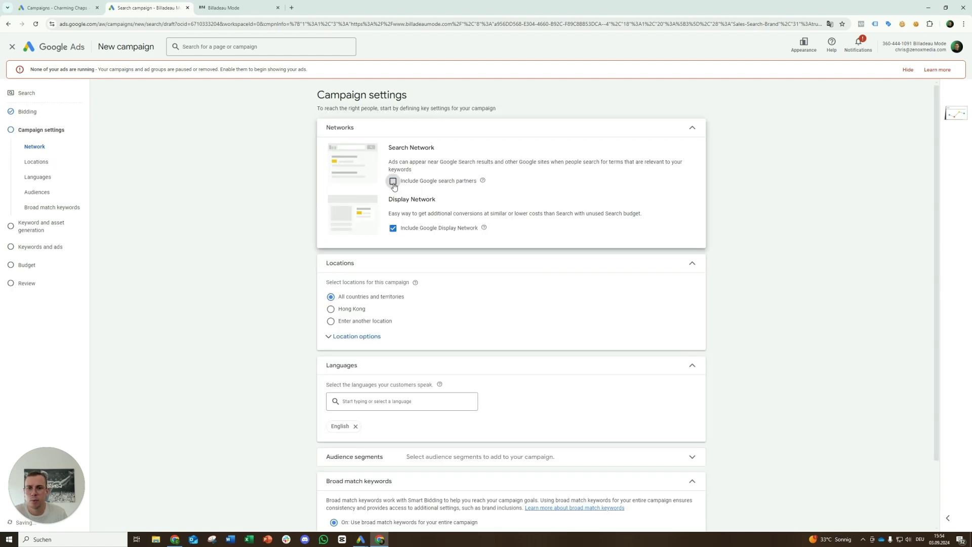
click(394, 228)
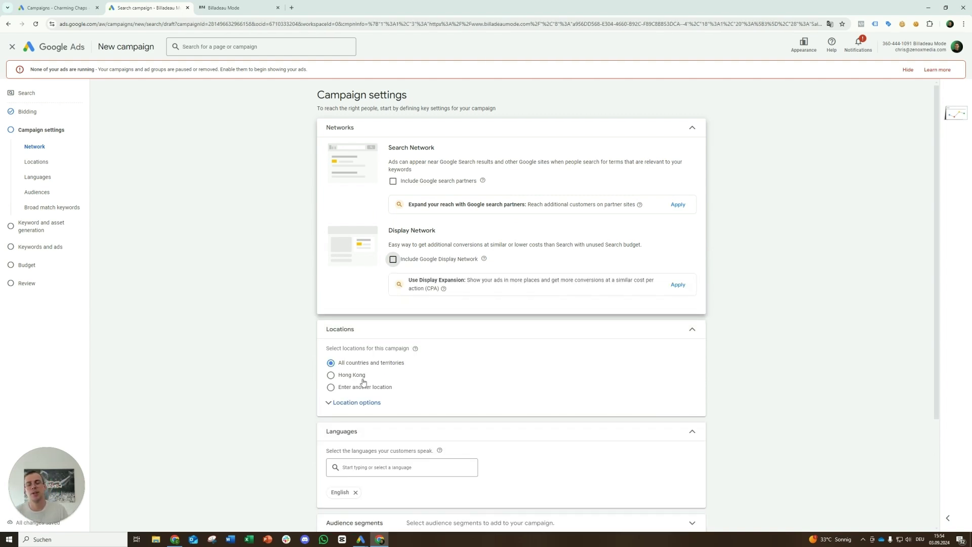
Step: Restrict the campaign's locations to the country France
click(361, 395)
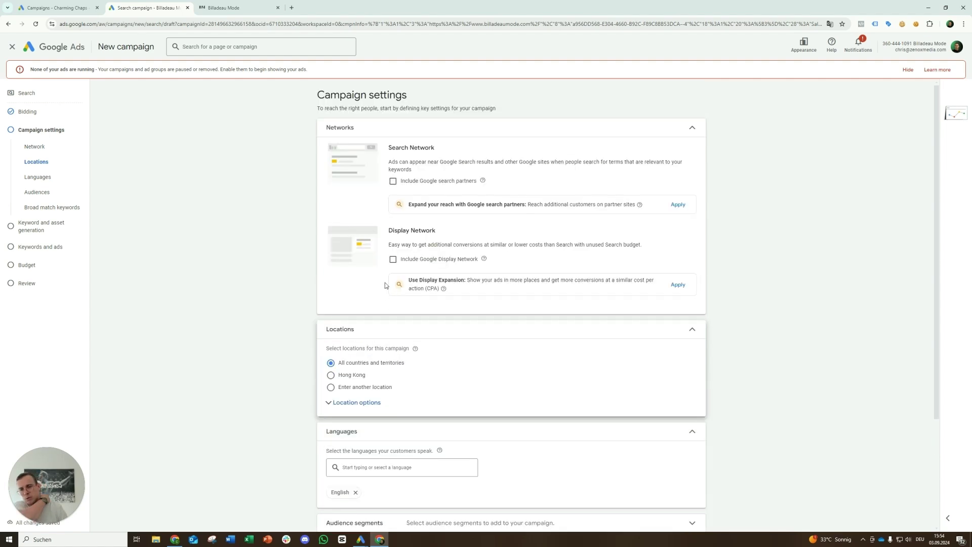
click(374, 387)
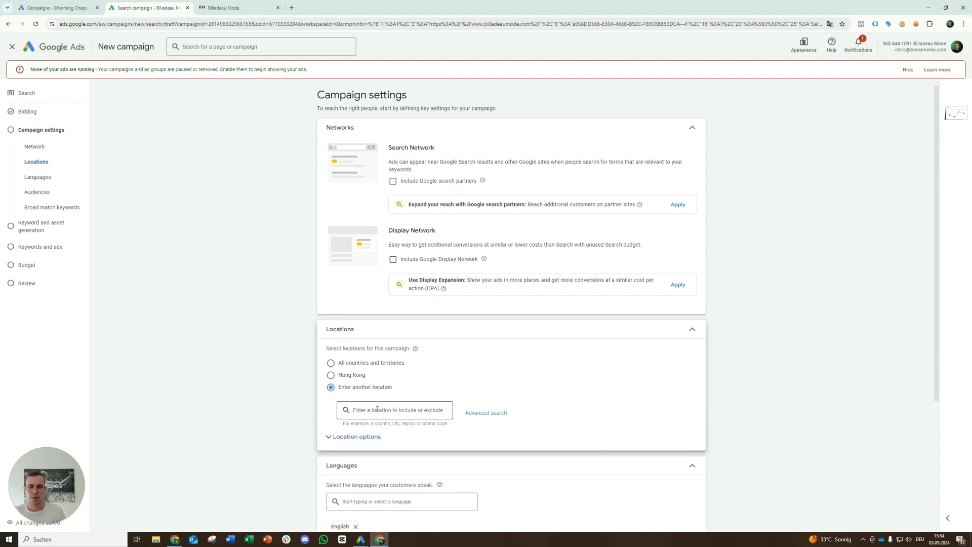
click(377, 409)
text(france)
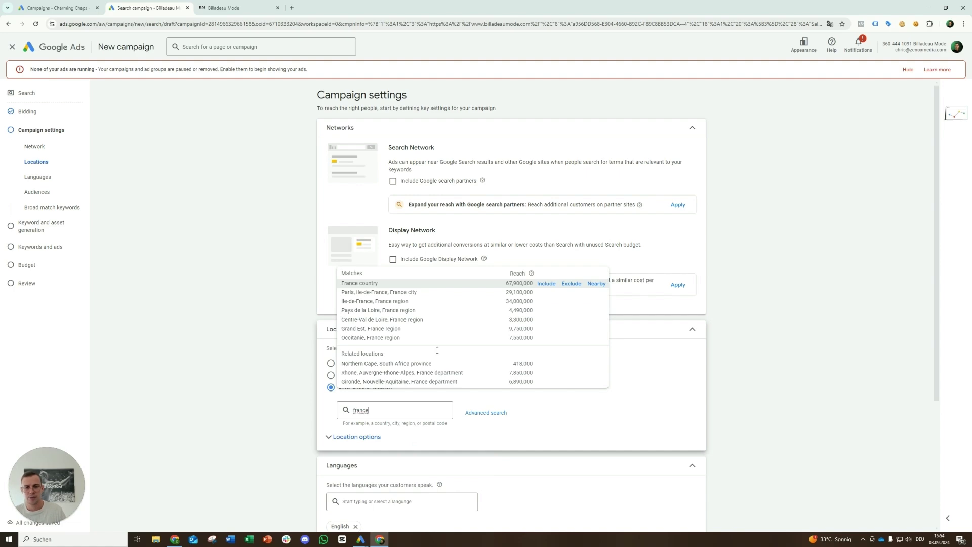
click(445, 282)
Step: Add the suggested language French to the campaign's languages
scroll(446, 304, down, 3)
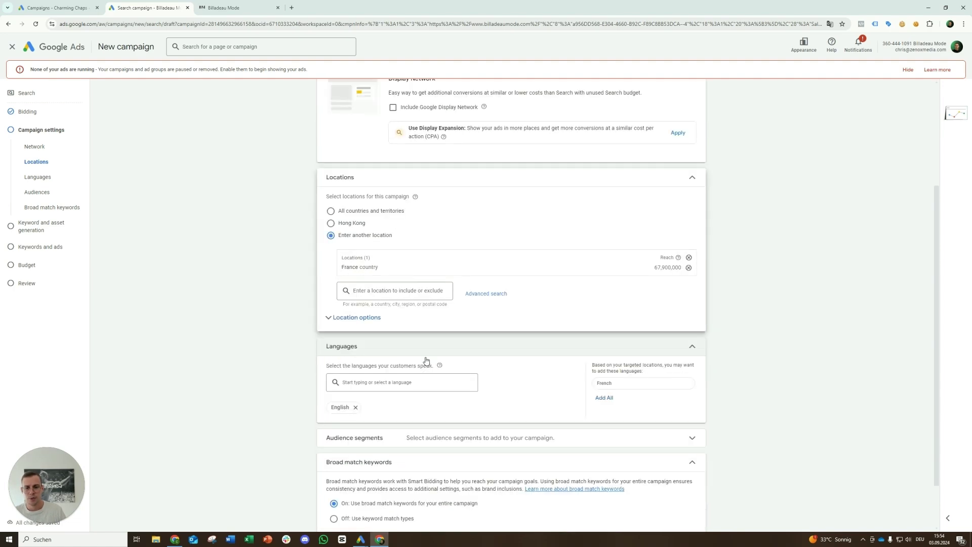
click(615, 384)
scroll(510, 381, down, 2)
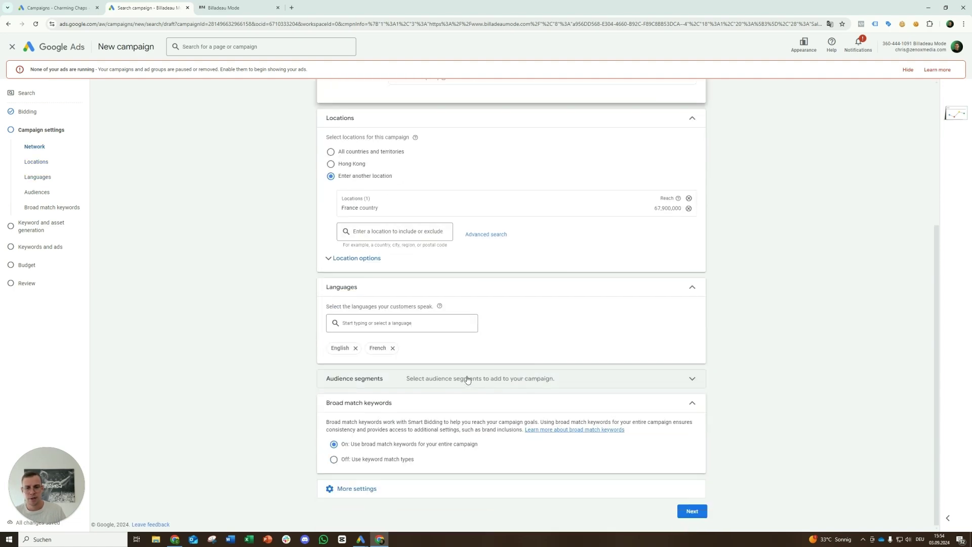
Step: Add all suggested audience segments to the campaign under Audience segments
click(468, 380)
scroll(450, 389, down, 2)
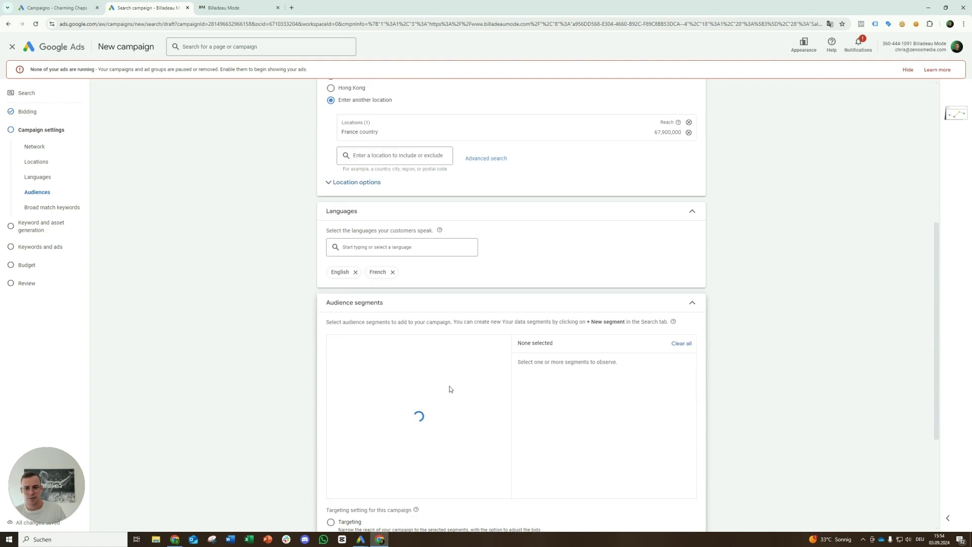
scroll(450, 388, down, 2)
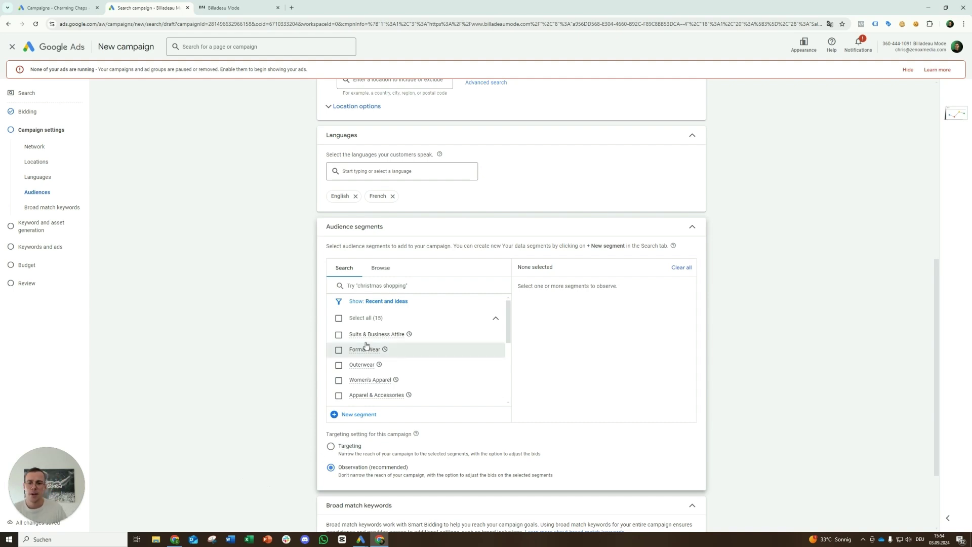
click(342, 319)
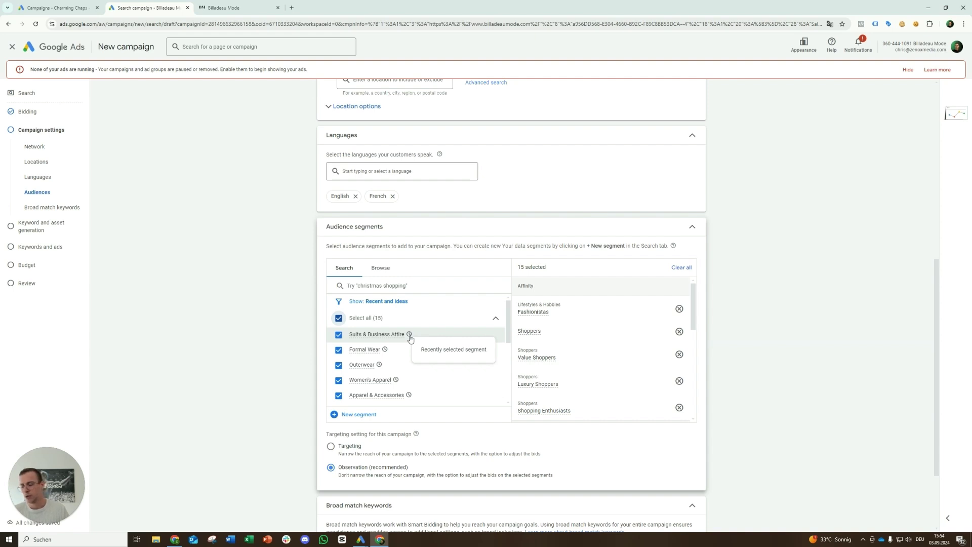
Step: Turn off broad match for the campaign in favour of keyword match types and skip the keyword and asset generation
scroll(411, 339, down, 5)
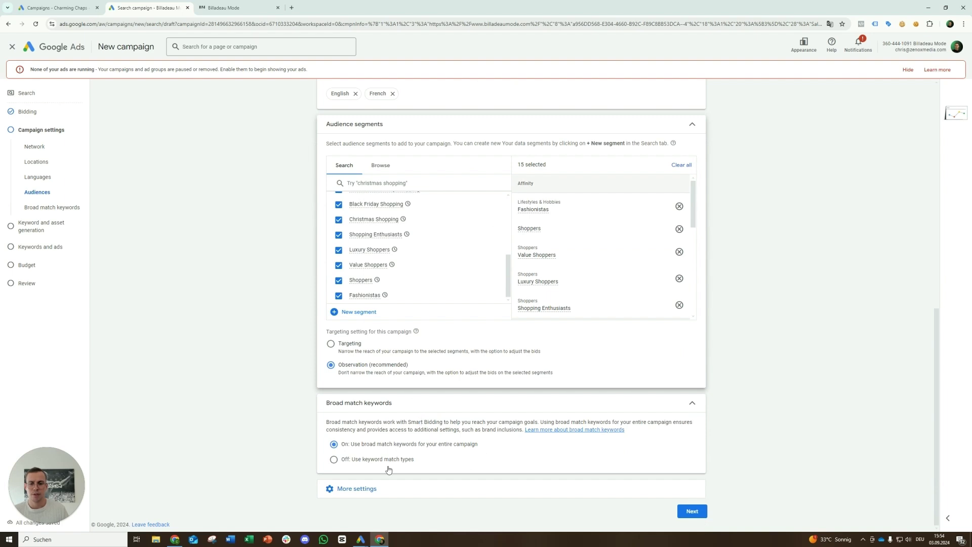
click(346, 461)
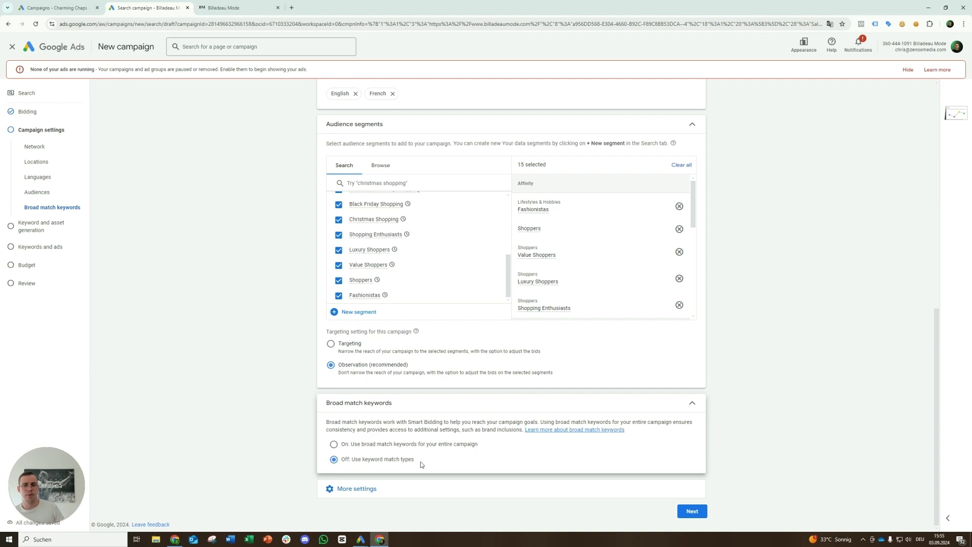
click(398, 498)
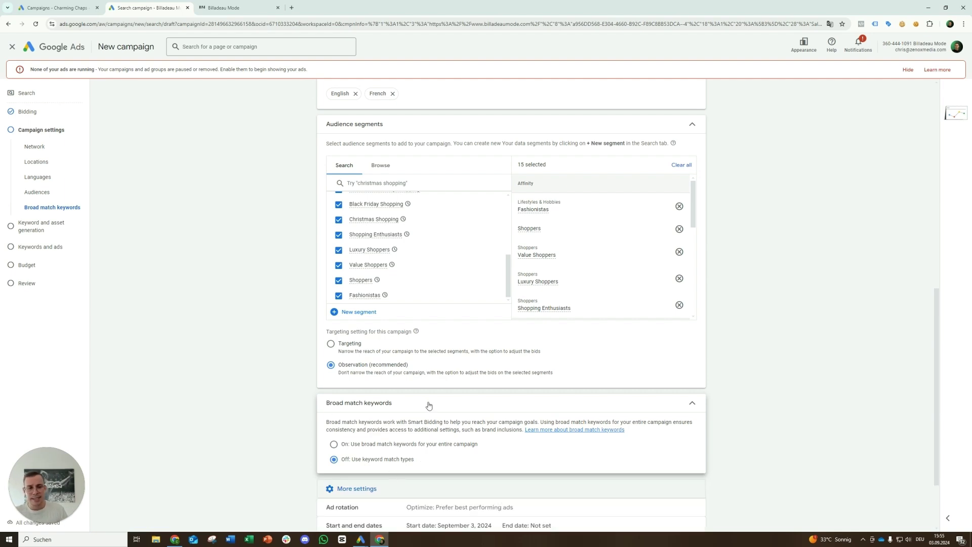
scroll(430, 403, down, 2)
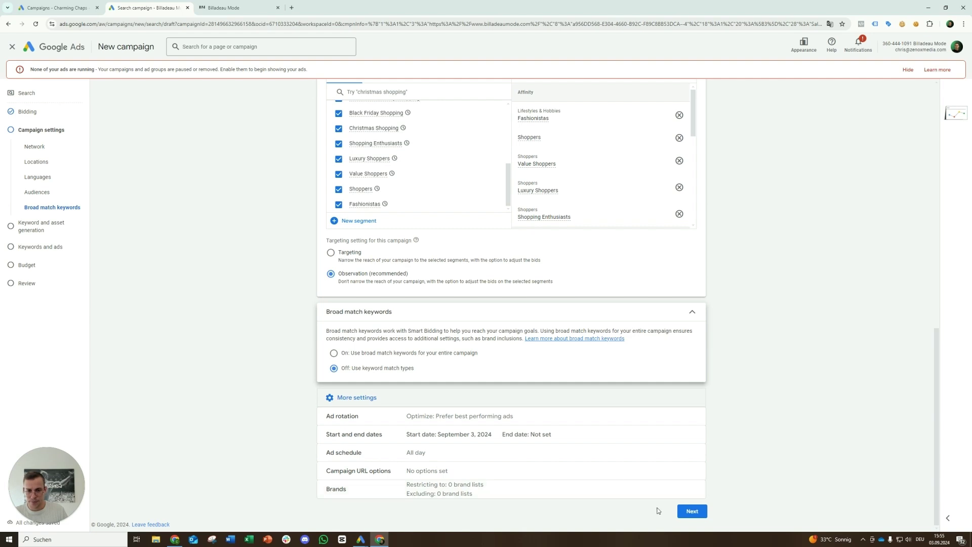
click(690, 512)
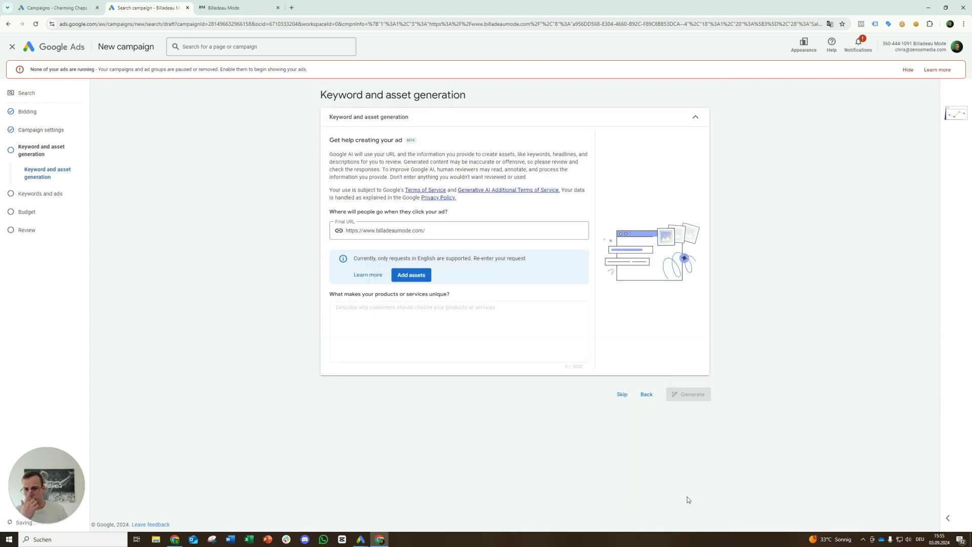
click(627, 398)
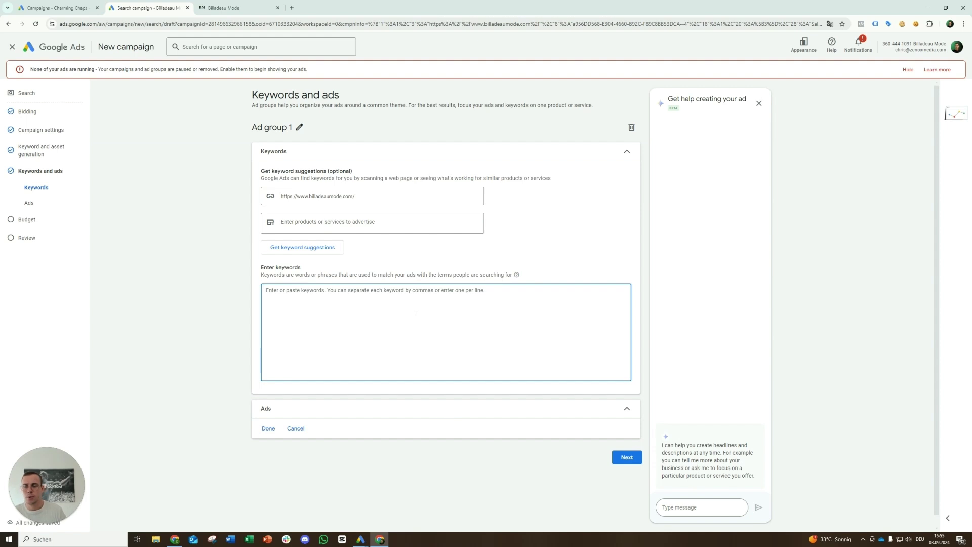
Step: Enter "billadeau mode" as the keyword for Ad group 1
text(bill)
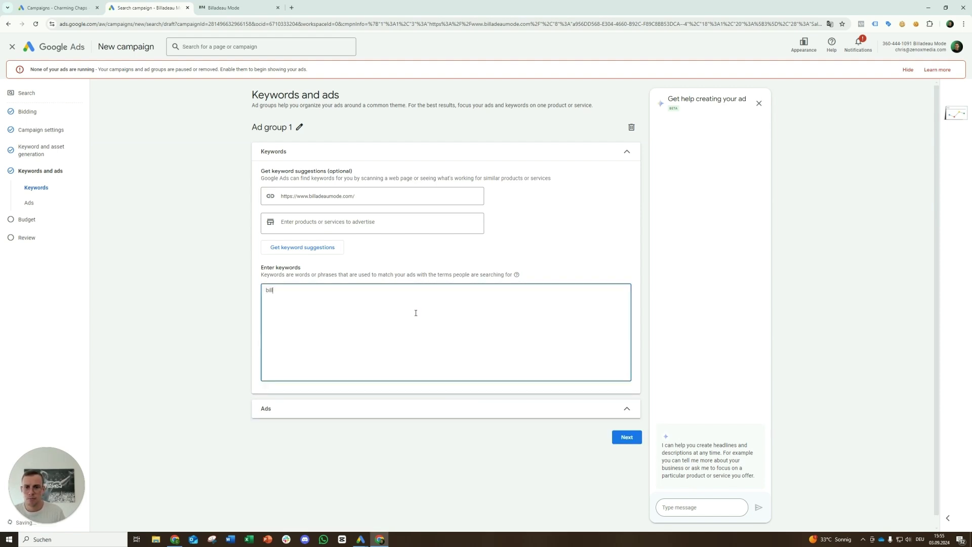
text(a)
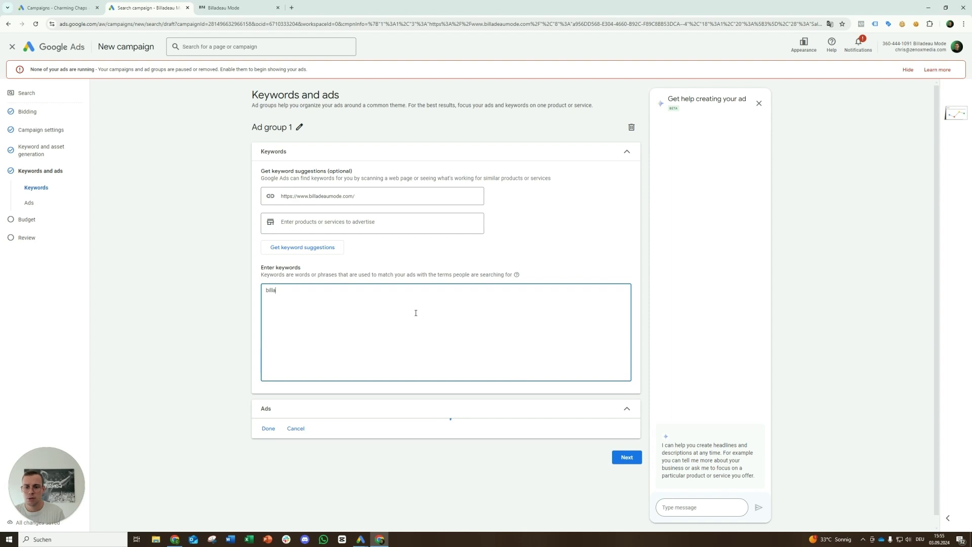
text(deau mode)
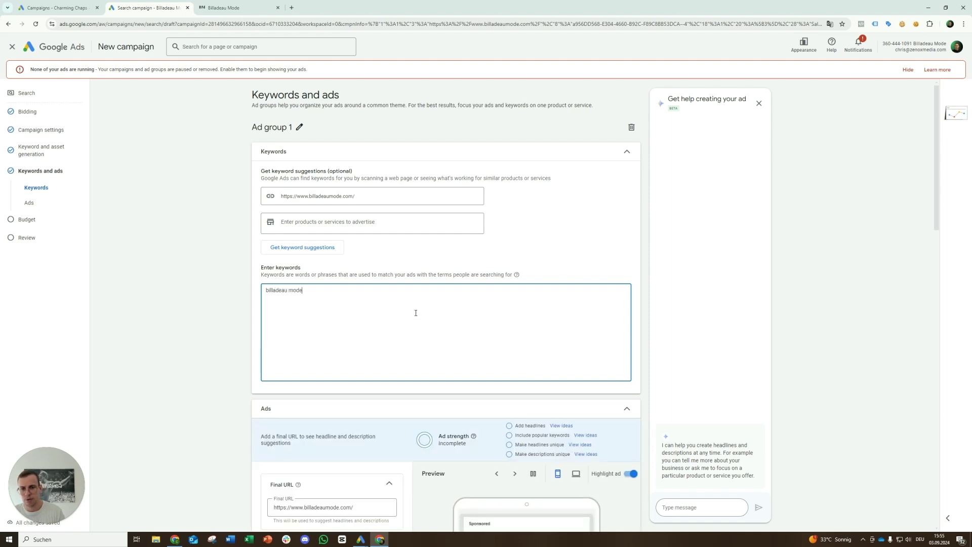
scroll(374, 301, down, 1)
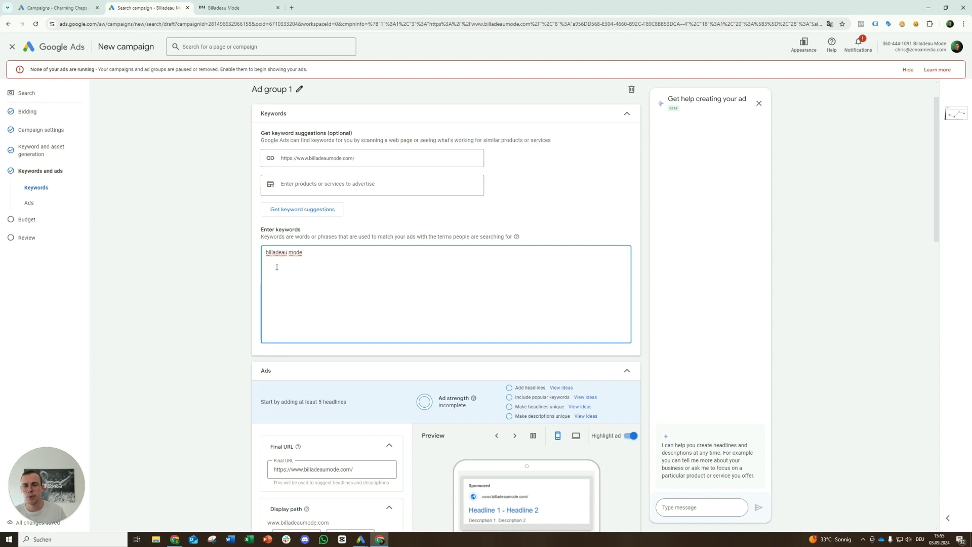
scroll(277, 267, down, 1)
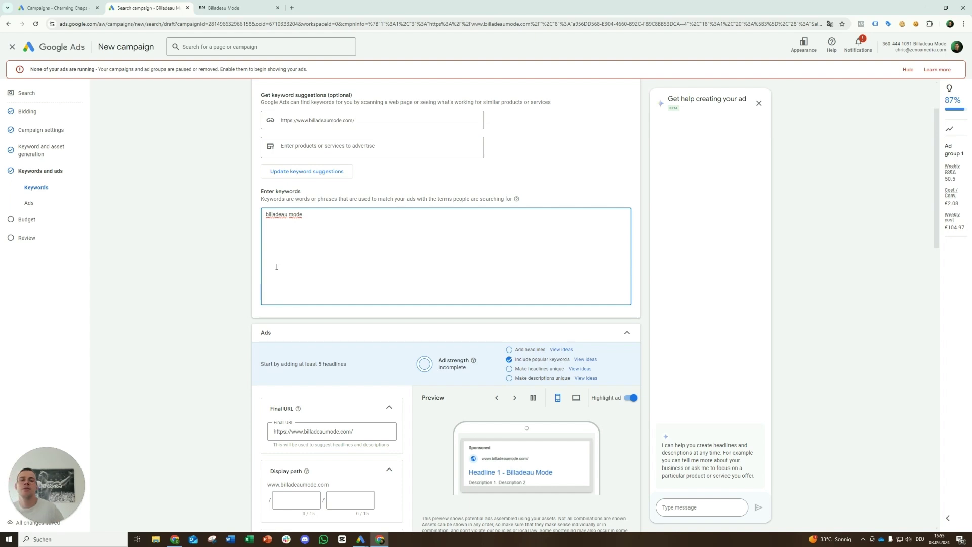
Step: Close the ad creation assistant and set the ad's display path to official/store
click(758, 103)
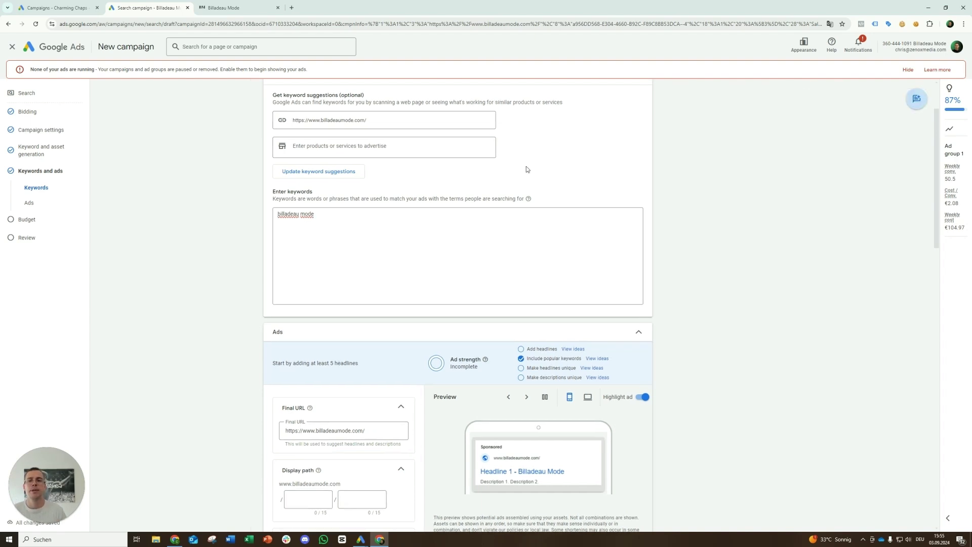
scroll(360, 245, down, 5)
click(351, 273)
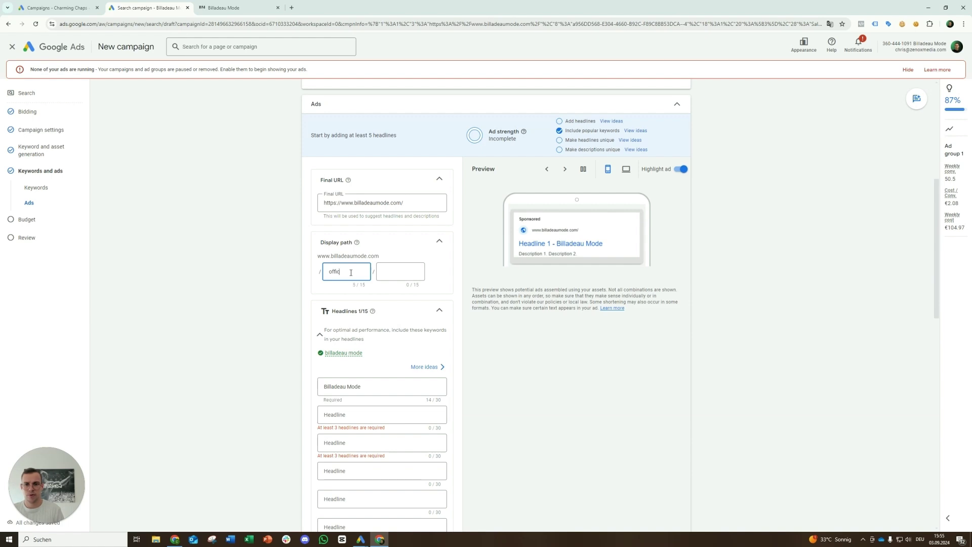
click(400, 272)
text(store)
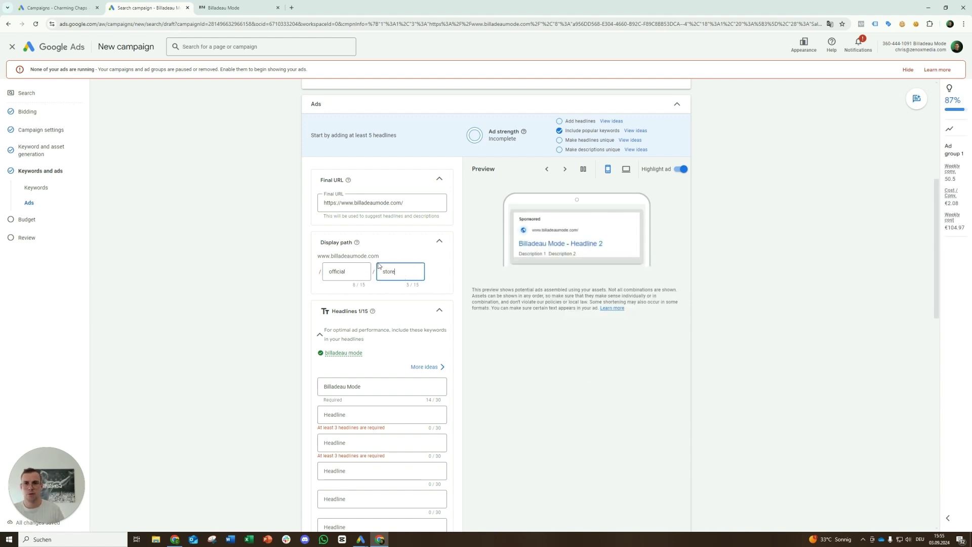
Step: Search for Google Translate in a new browser tab and set the translation from English to French
click(291, 7)
text(goog)
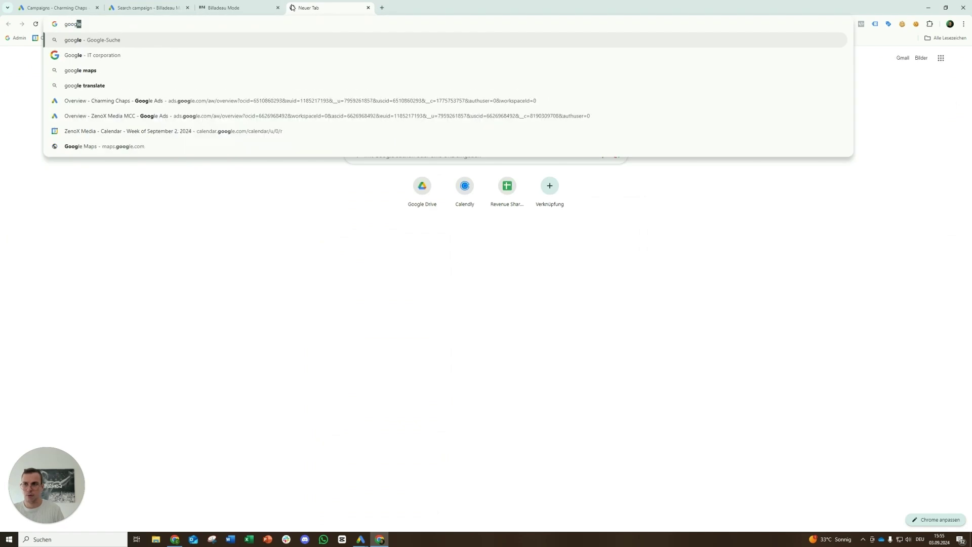
text(le tran)
key(Return)
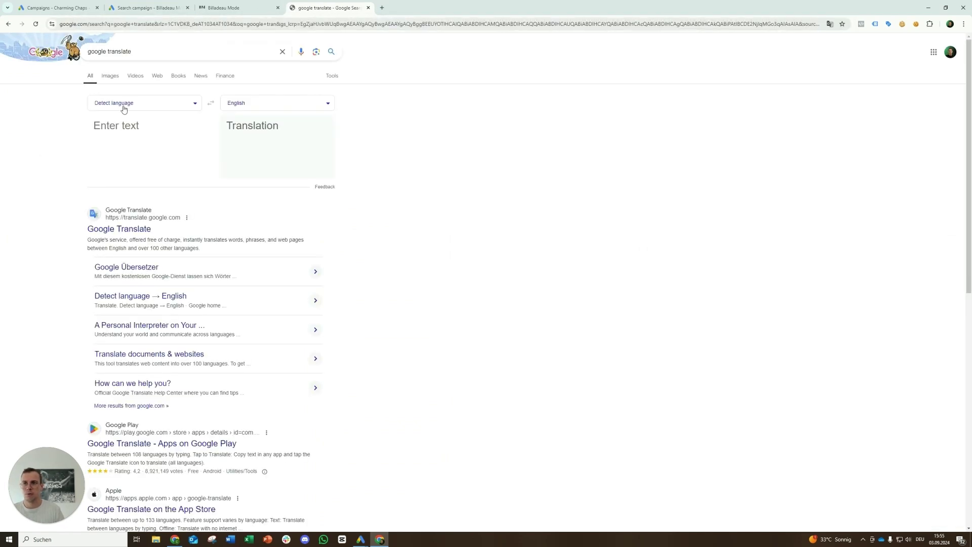
click(124, 107)
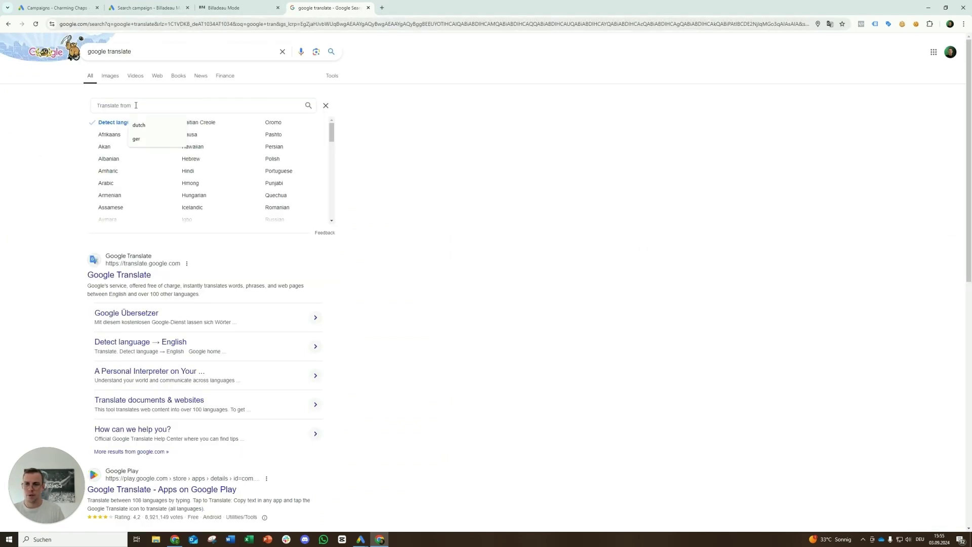
text(fre)
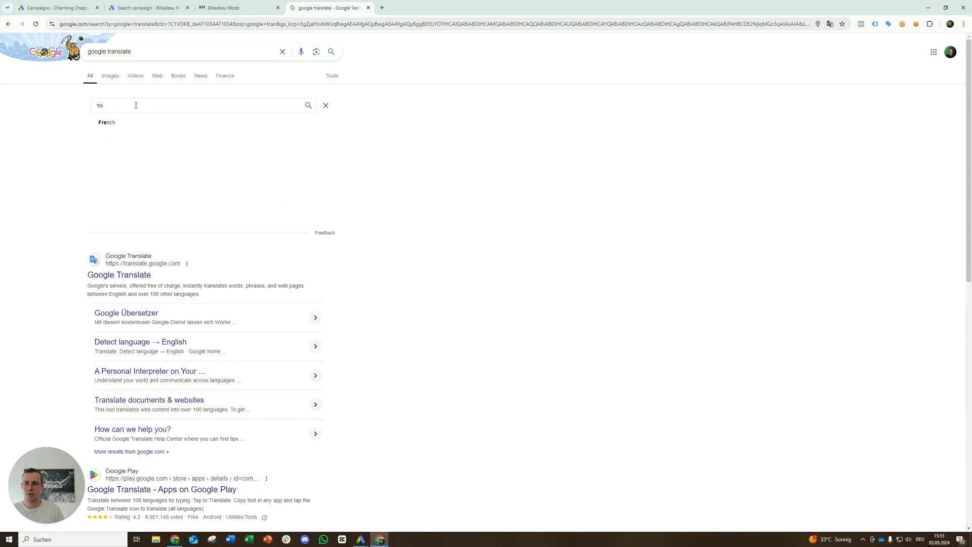
click(131, 122)
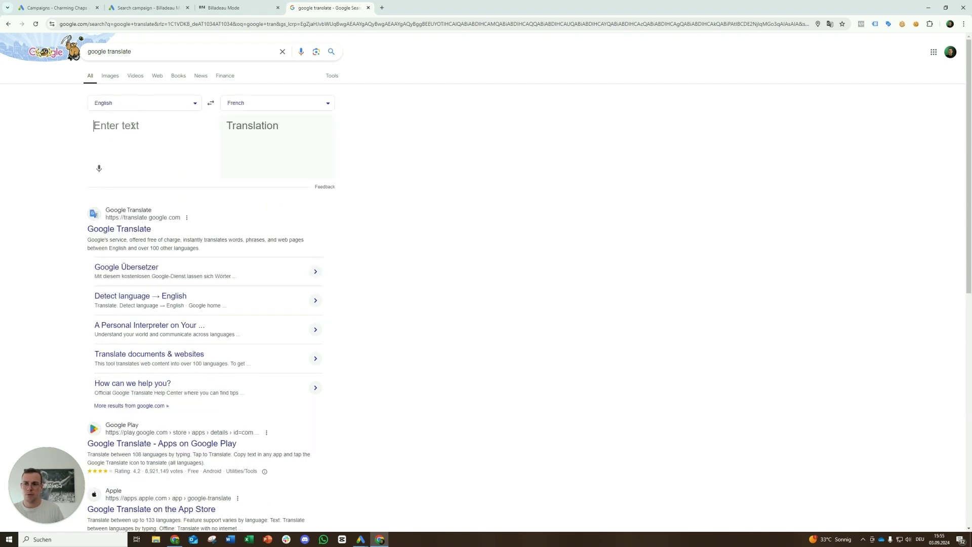
Step: Translate "official store" and the alternative "official shop" into French
text(official sto)
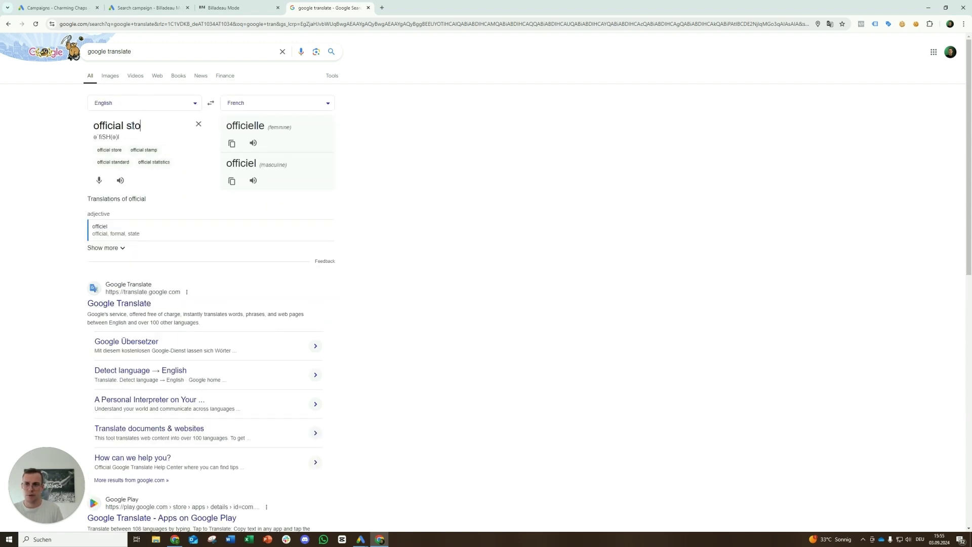
text(re)
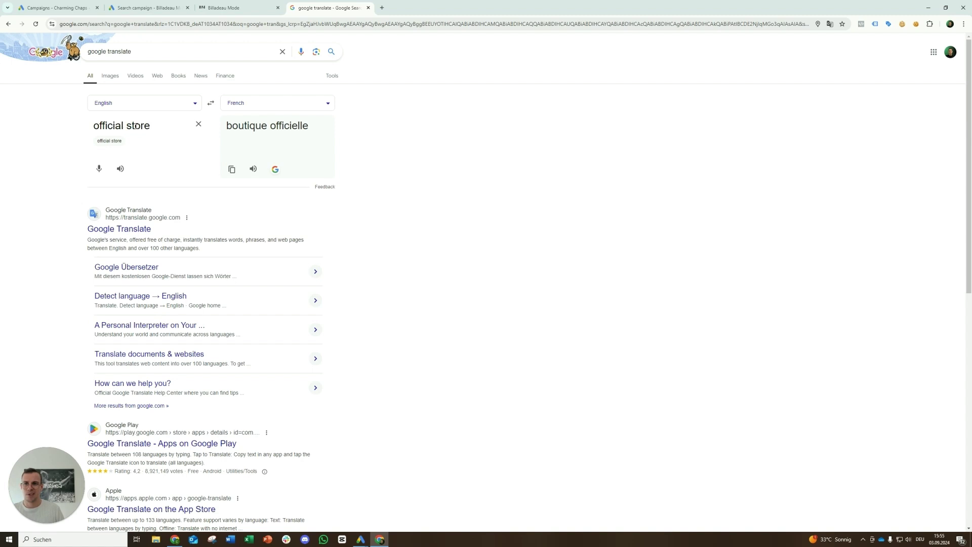
double_click(136, 127)
click(154, 125)
key(BackSpace)
key(BackSpace)
key(BackSpace)
key(BackSpace)
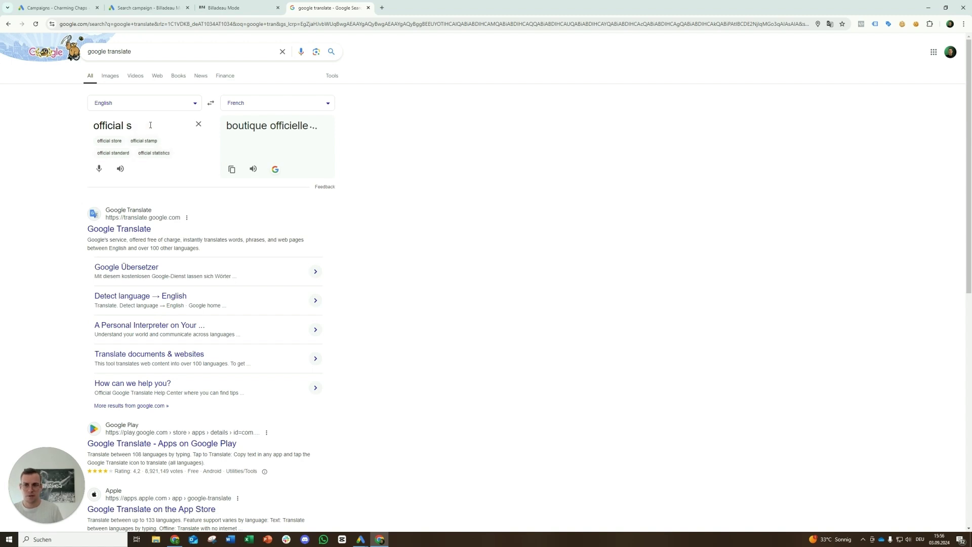
text(hop)
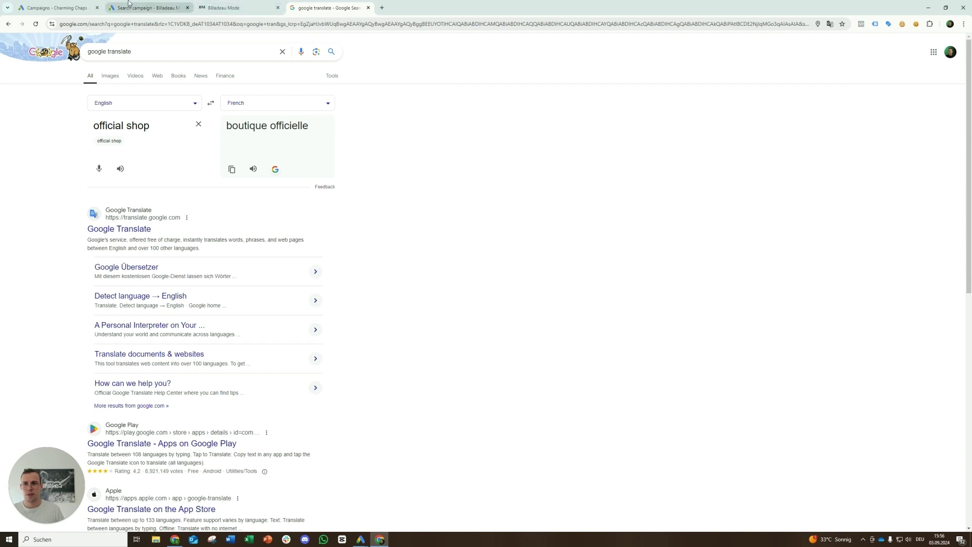
Step: Switch back to the Google Ads campaign, set the second display path field to shop, and pin the Billadeau Mode headline to position 1
mouse_move(152, 5)
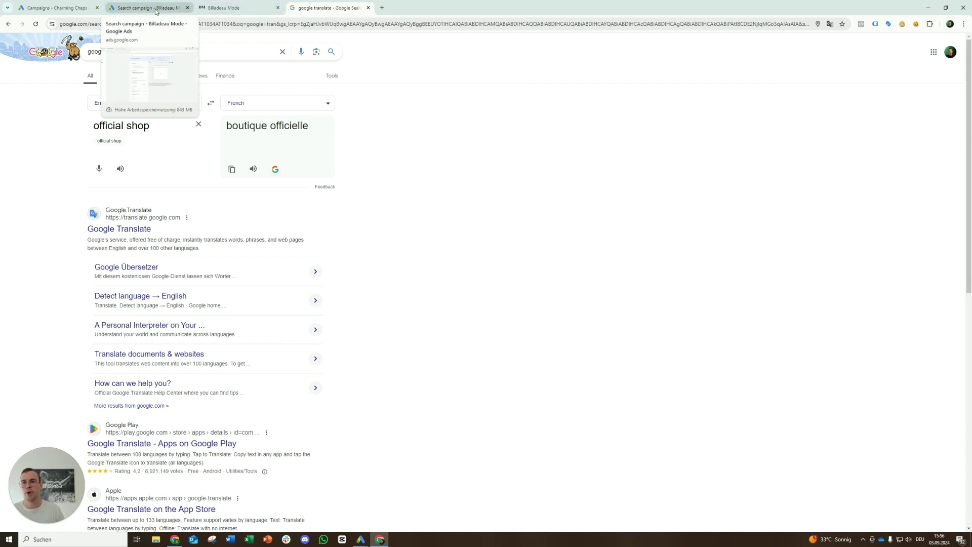
click(156, 10)
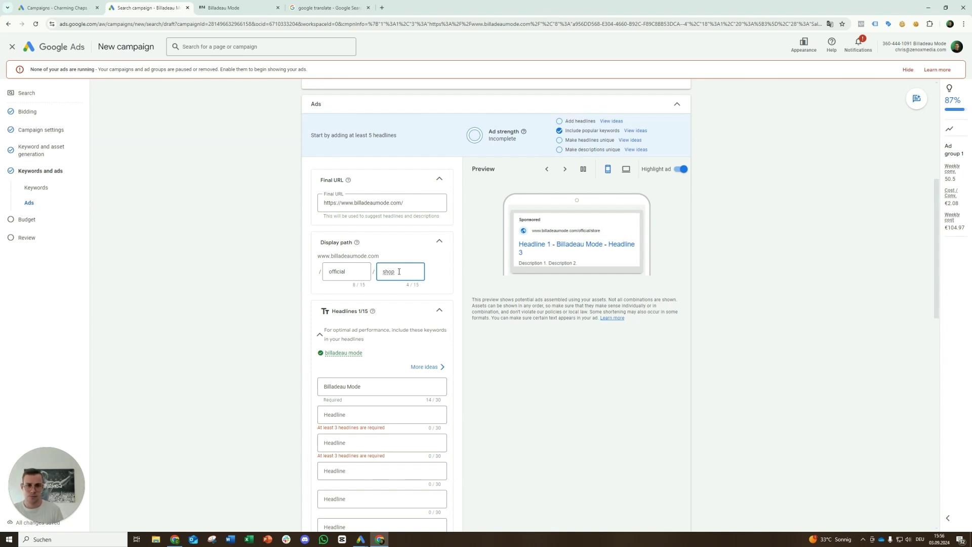
scroll(399, 272, down, 2)
click(401, 311)
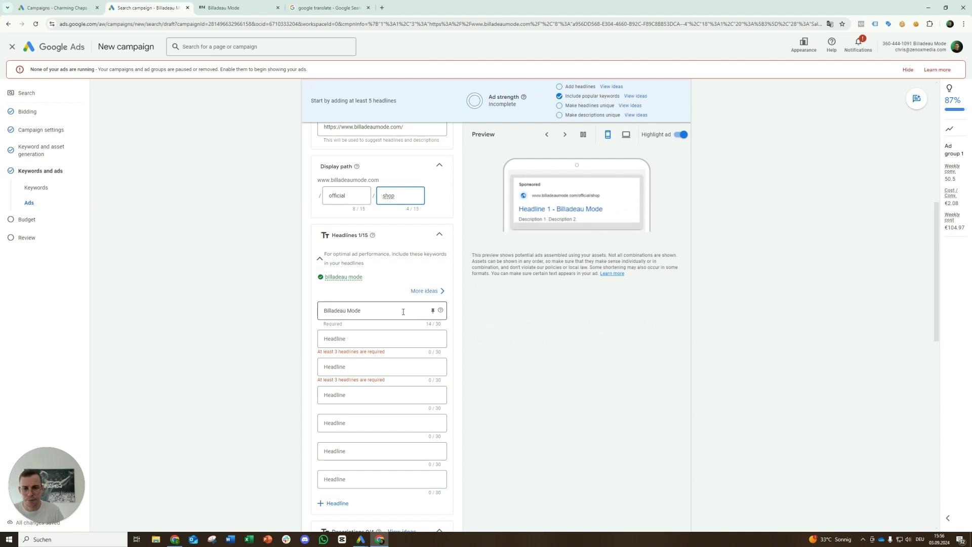
click(433, 311)
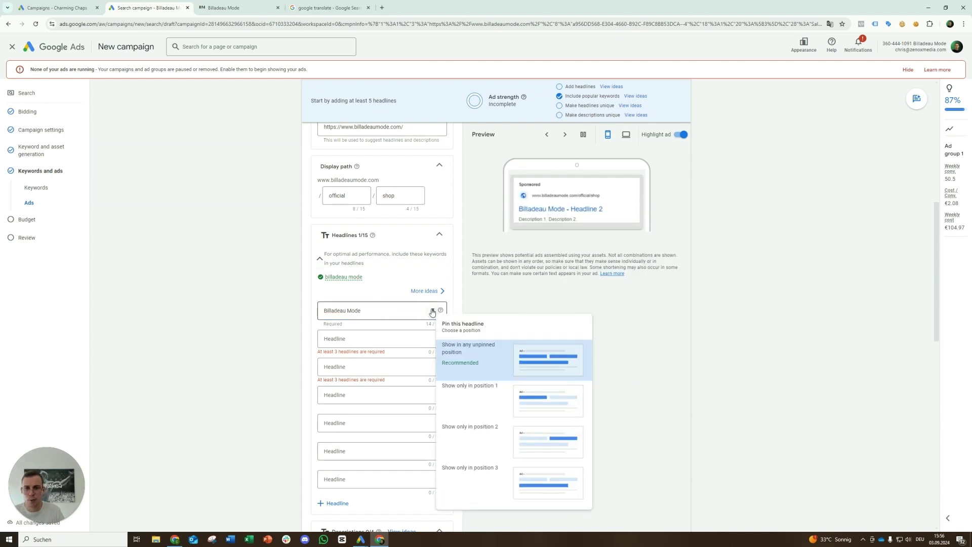
click(493, 390)
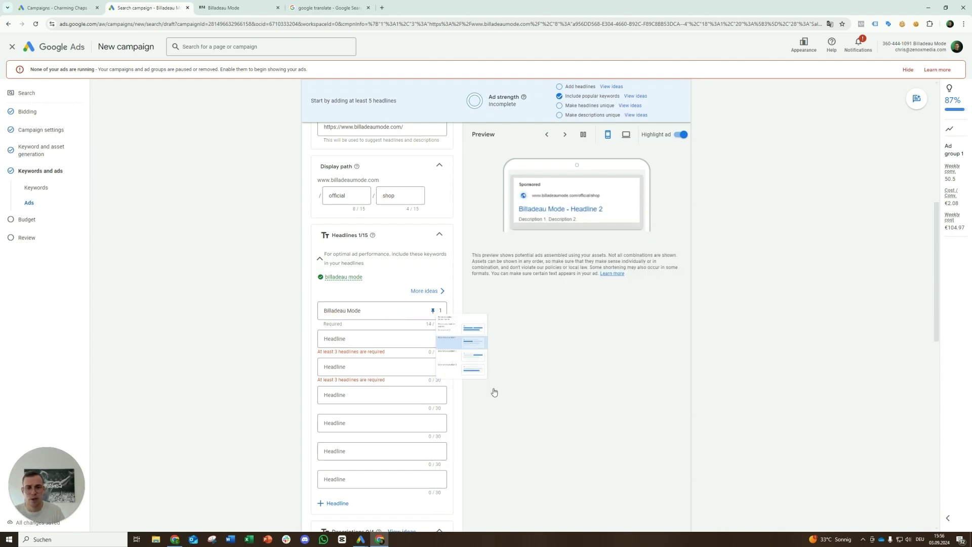
Step: Copy the banner text "Parcourir nos derniers produits" from the Billadeau Mode homepage and switch to Google Translate
click(376, 338)
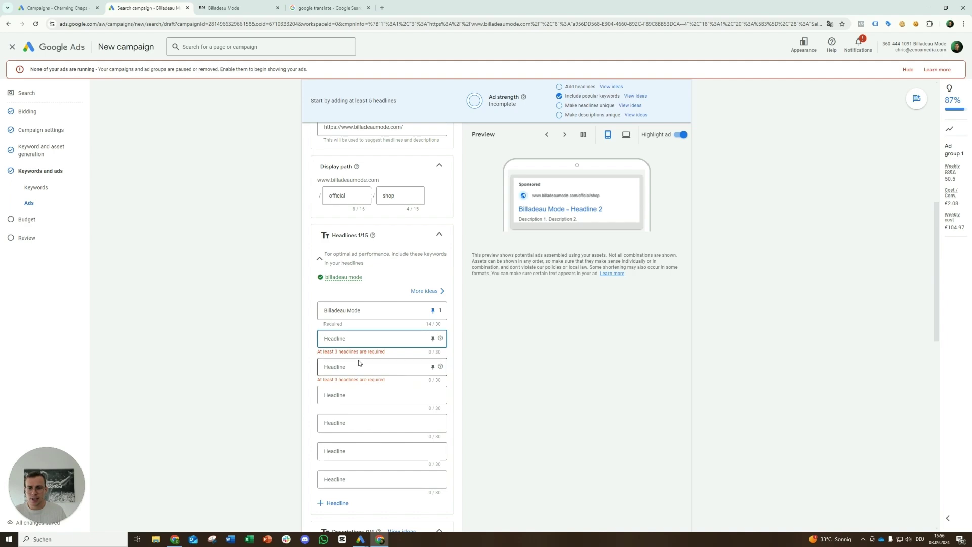
click(282, 8)
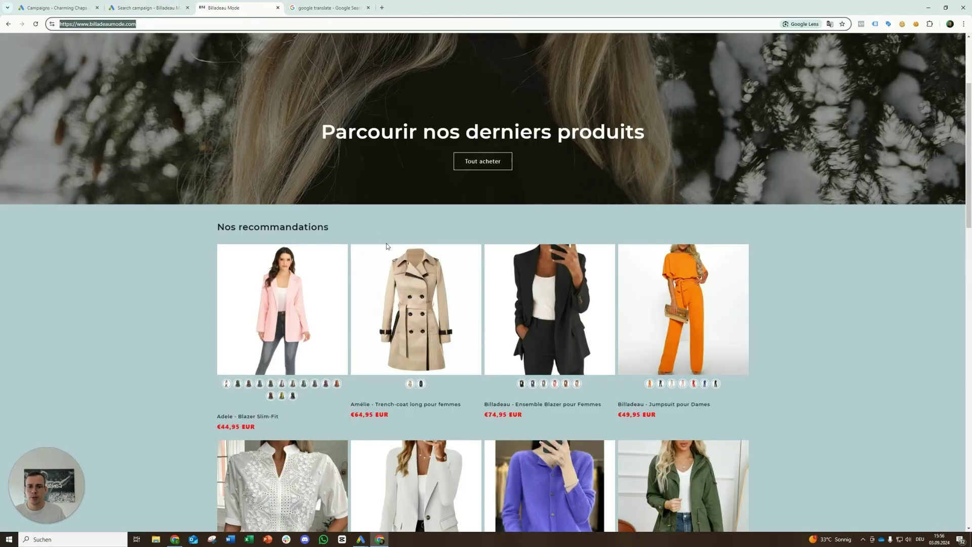
scroll(387, 247, down, 2)
scroll(380, 253, up, 5)
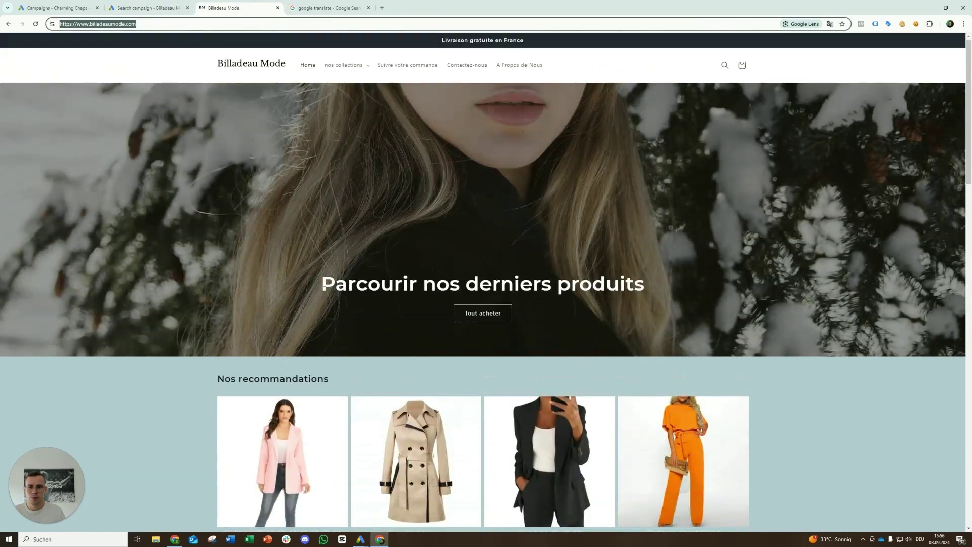
drag(324, 284, 646, 287)
key(ctrl+c)
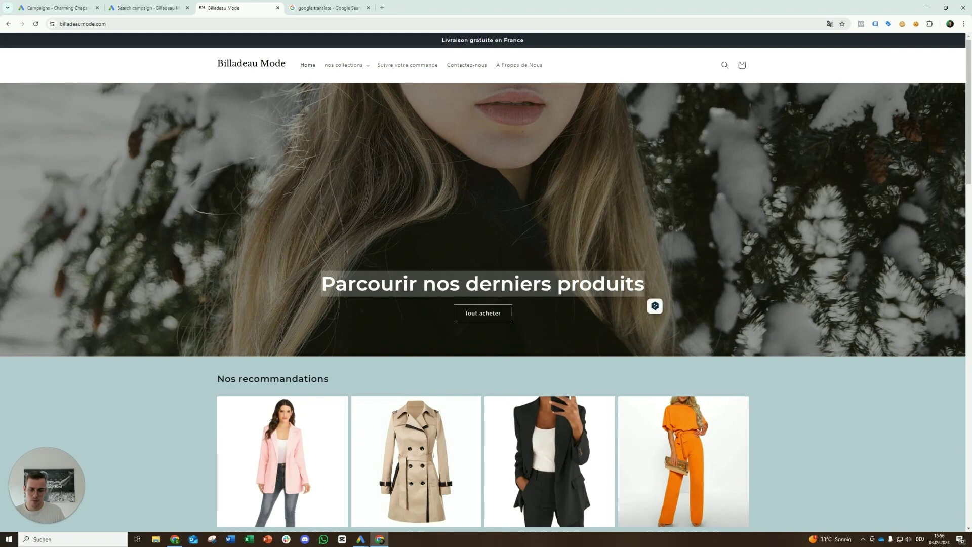
click(328, 8)
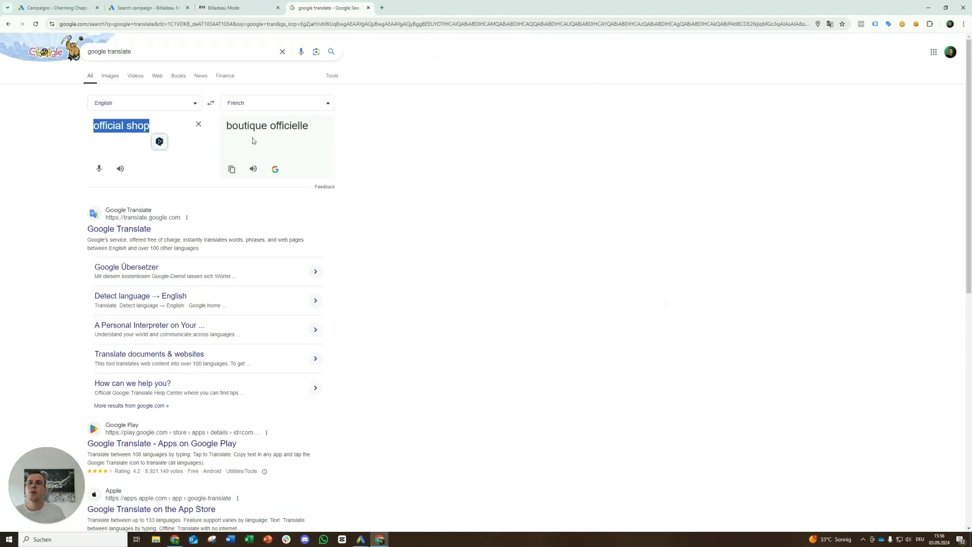
Step: Translate the shop's slogan "Parcourir nos derniers produits" from French to English
click(199, 125)
click(211, 103)
key(ctrl+v)
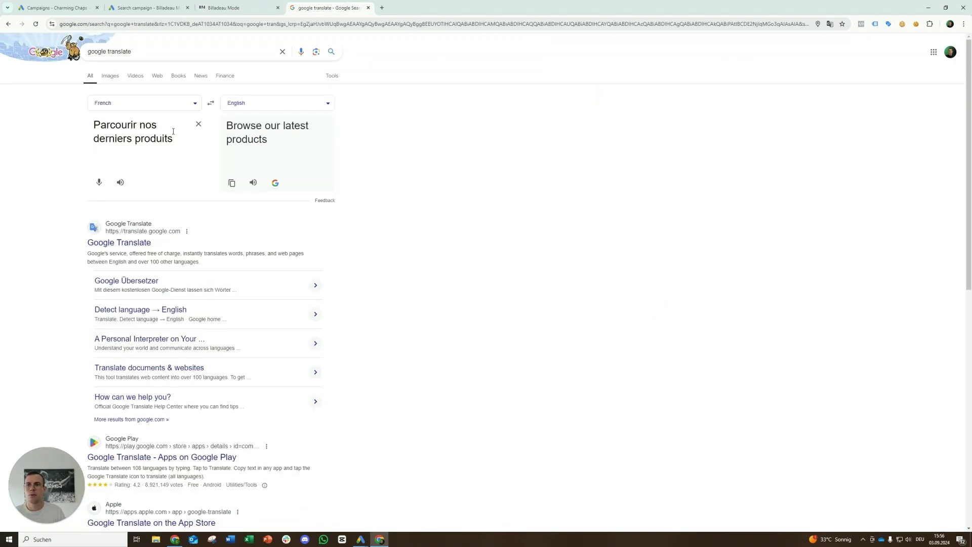
Step: Translate "Order now" from English to French and copy the translation
click(201, 127)
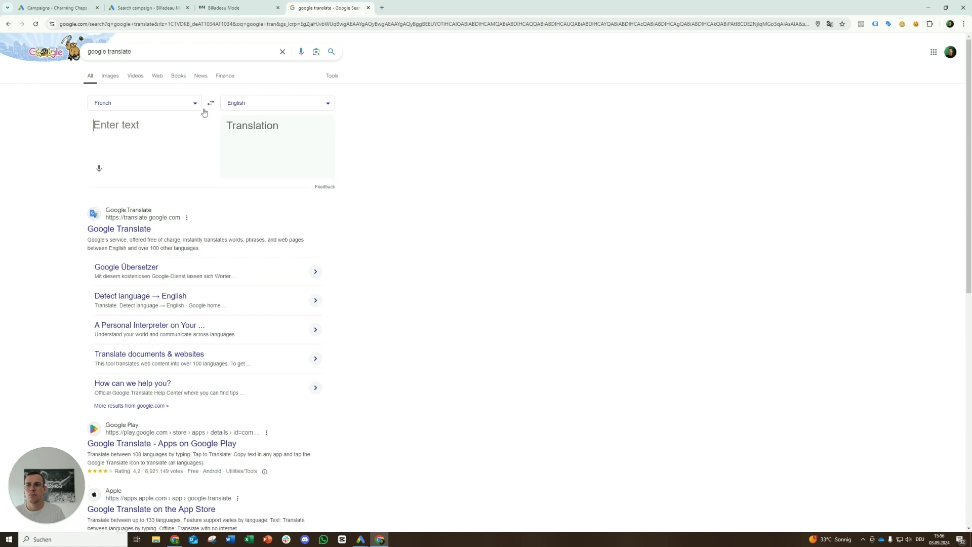
click(205, 108)
text(Or)
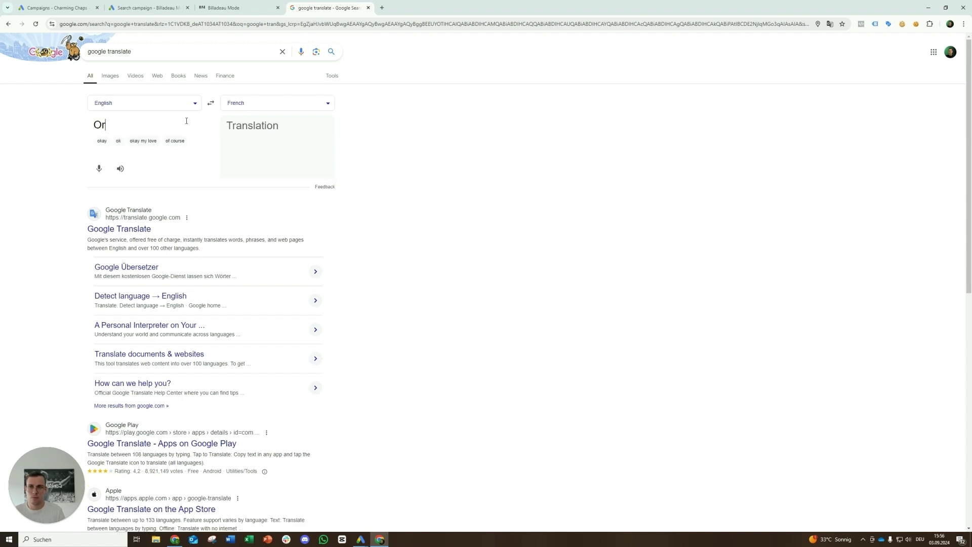
text(der now)
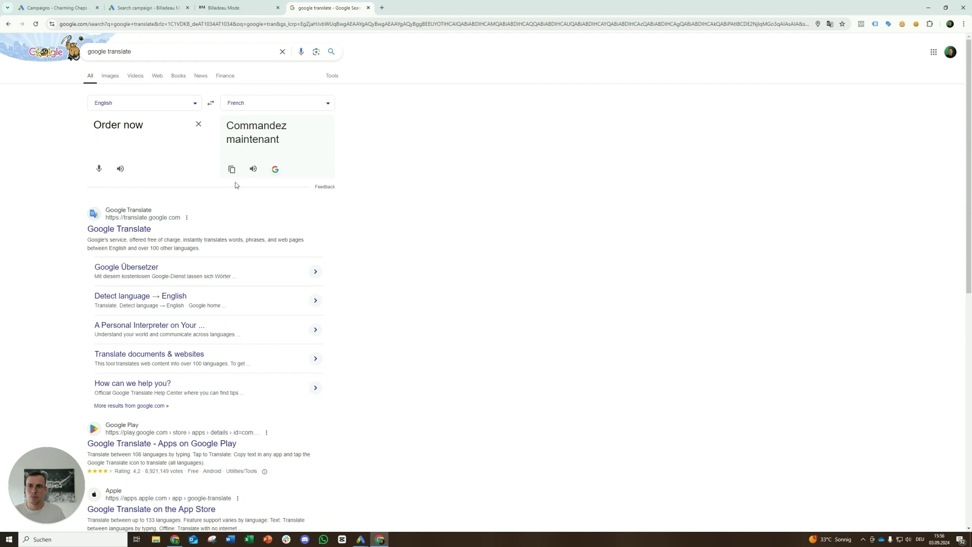
click(232, 169)
Step: Switch to the Google Ads search campaign and enter "Commandez maintenant" as the fourth headline
click(147, 8)
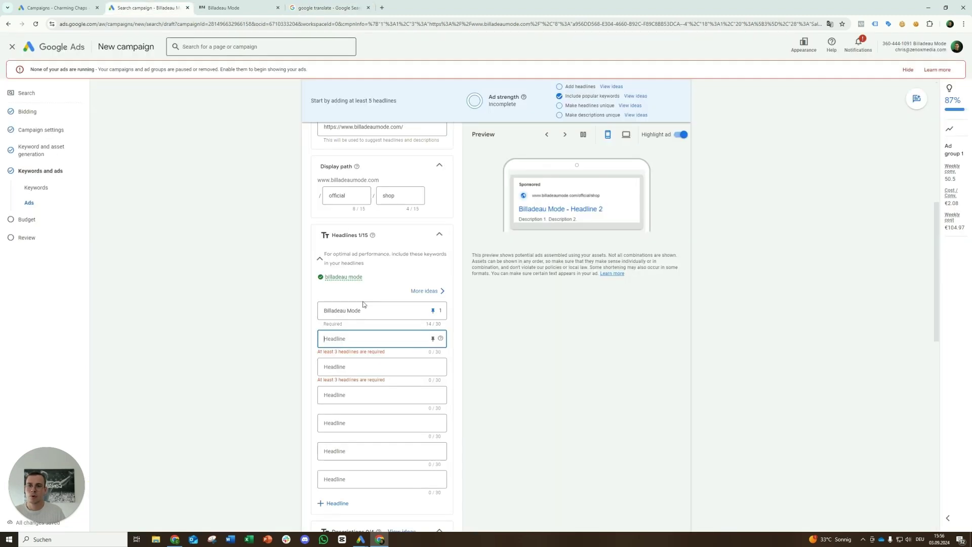
click(361, 369)
click(366, 395)
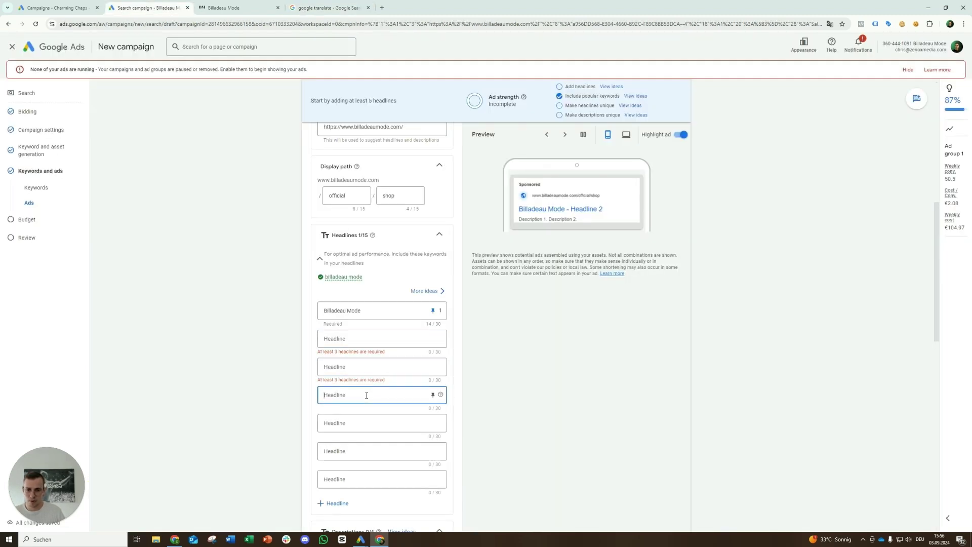
key(ctrl+v)
Step: Select the empty second headline, switch to Google Translate and translate "Discover our collection" from English to French
click(384, 338)
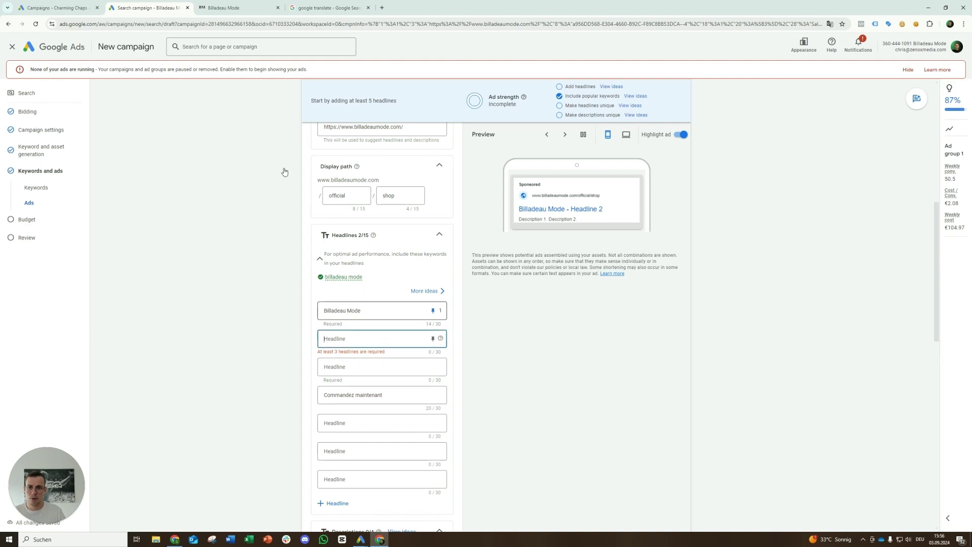
click(233, 8)
click(314, 7)
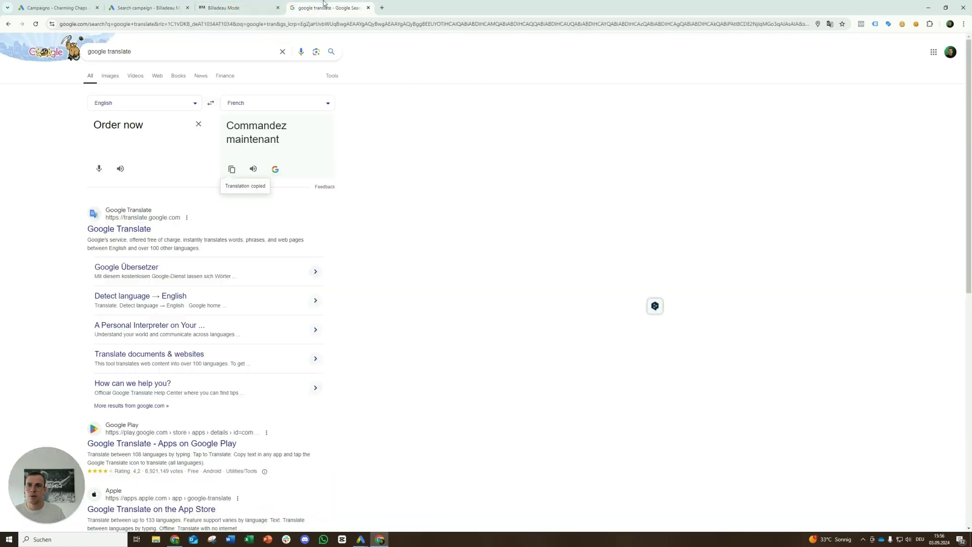
click(199, 125)
text(Di)
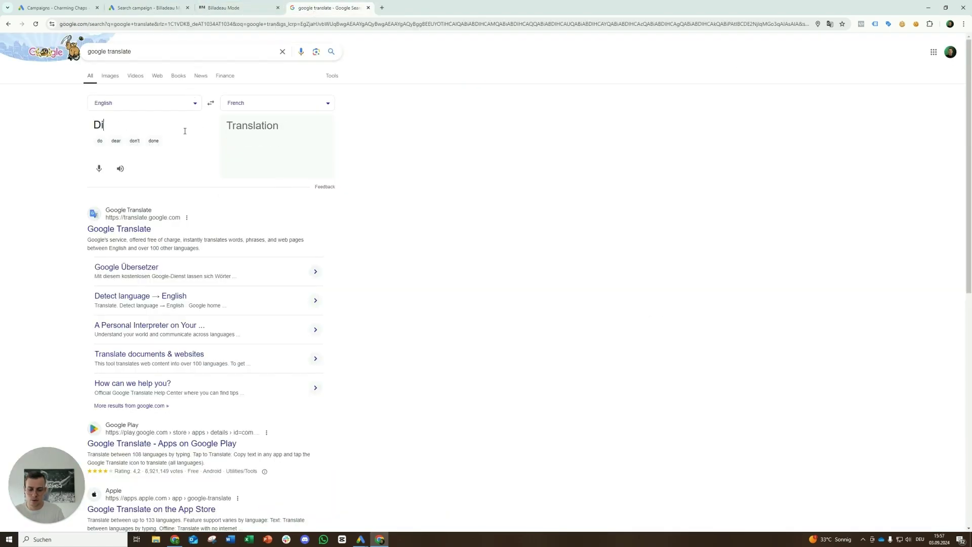
text(scover our col)
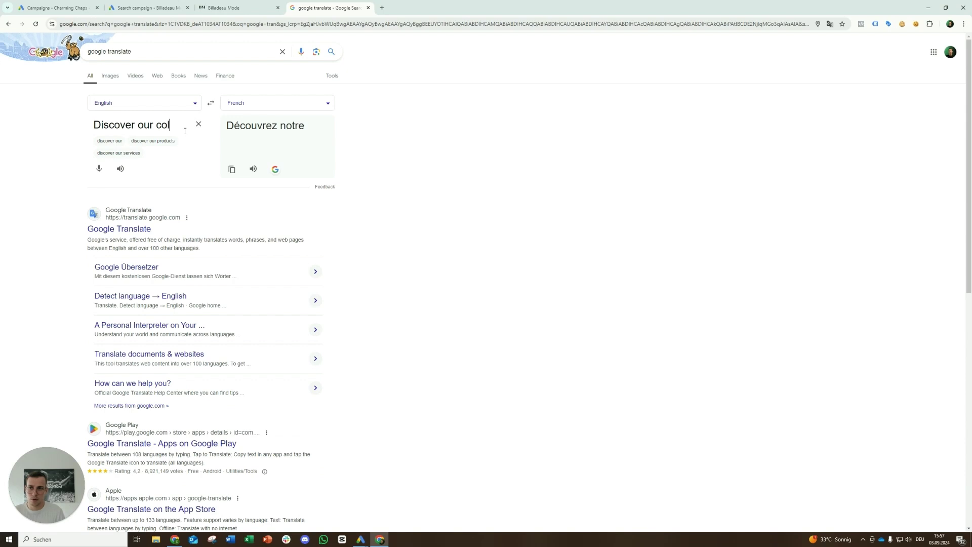
text(lection)
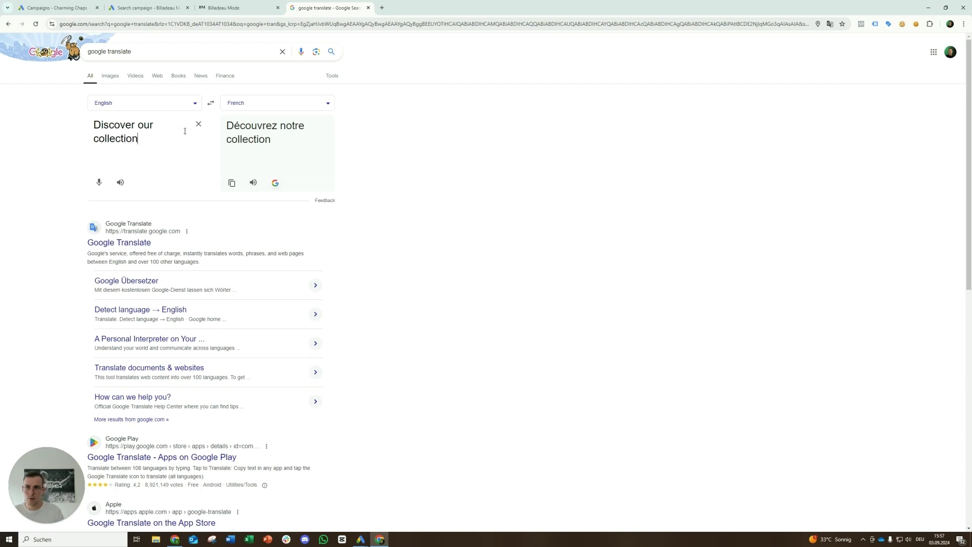
Step: Return to the Google Ads campaign and enter "Découvrez notre collection" as the second headline
key(ctrl+Page_Up)
key(ctrl+Page_Up)
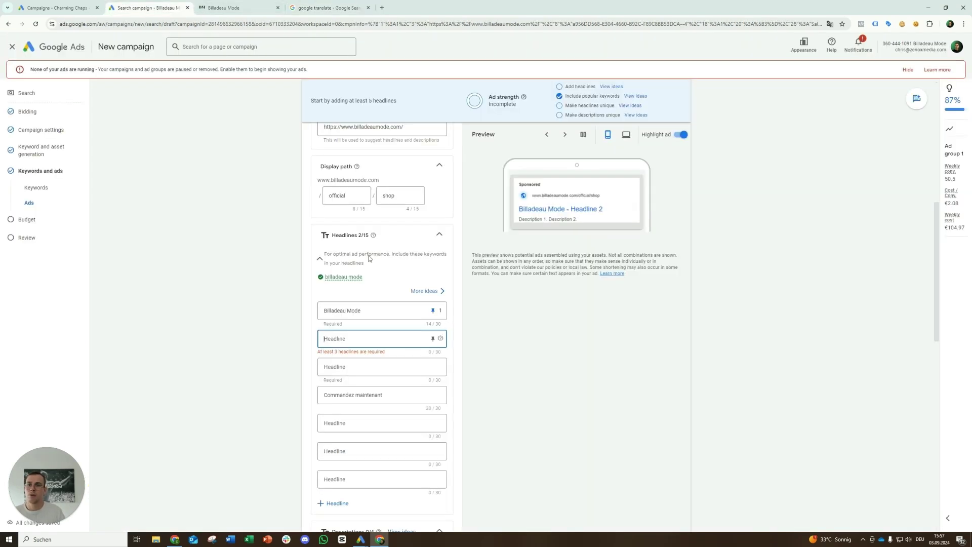
key(ctrl+v)
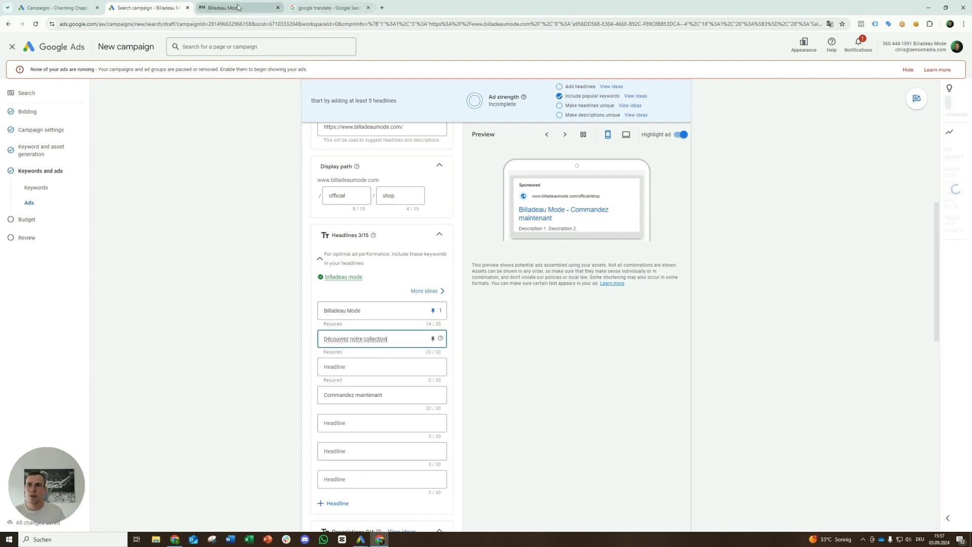
Step: Switch to the Billadeau Mode shop website and examine the homepage's banner, recommended products, collections and footer for headline ideas
click(255, 9)
scroll(425, 247, down, 3)
scroll(425, 243, up, 3)
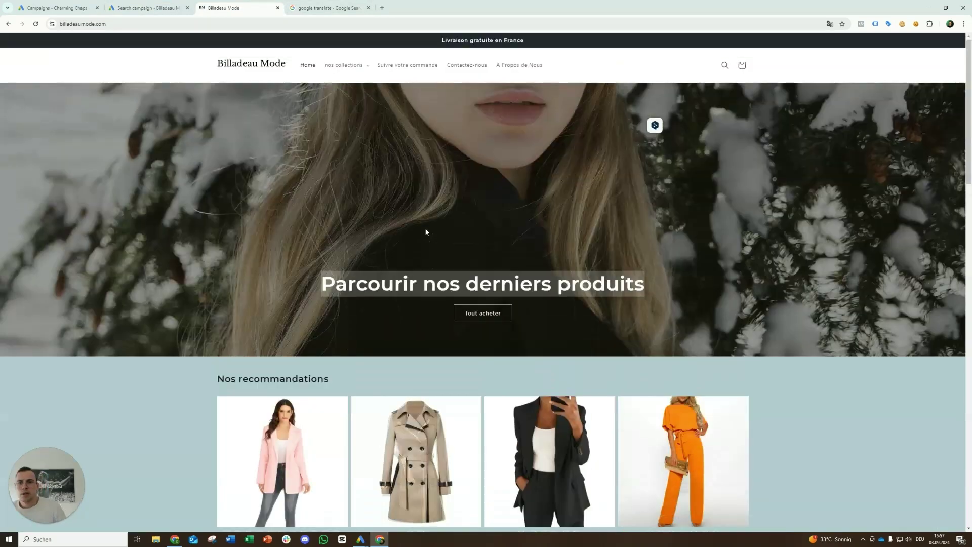
scroll(424, 228, down, 3)
scroll(424, 227, down, 12)
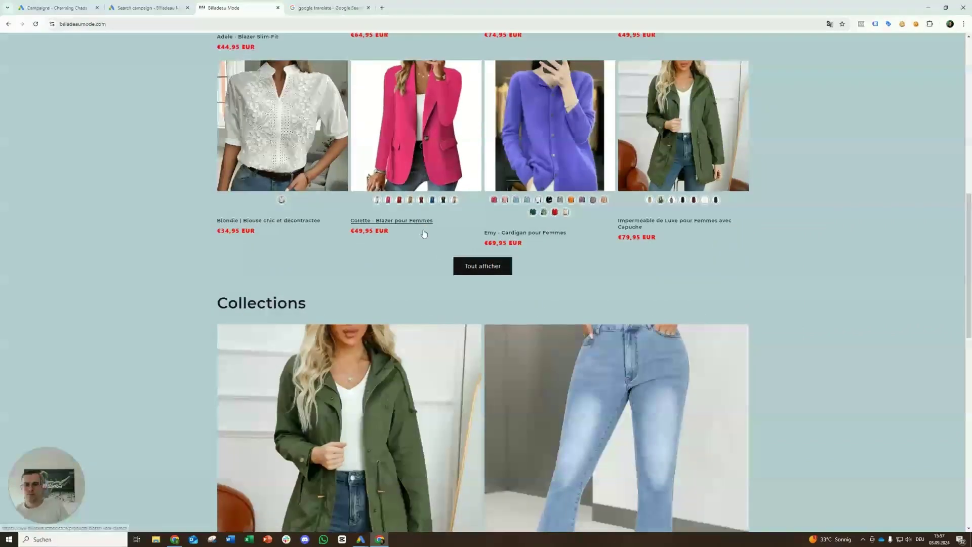
scroll(425, 242, down, 6)
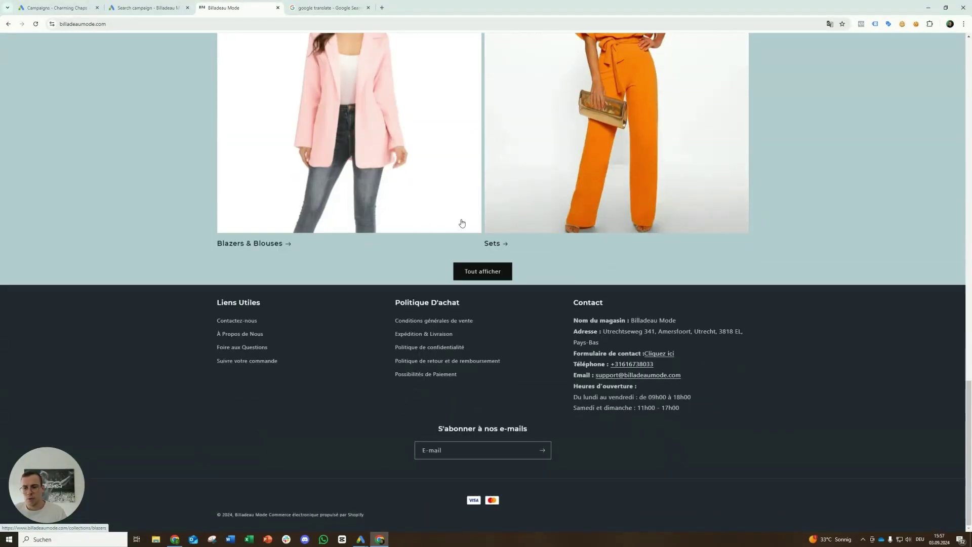
scroll(433, 220, up, 2)
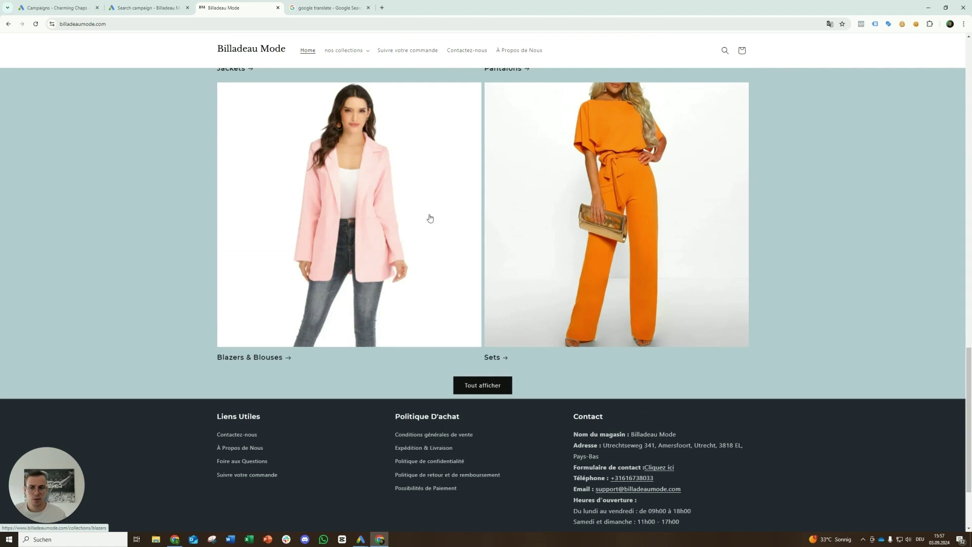
scroll(430, 218, down, 1)
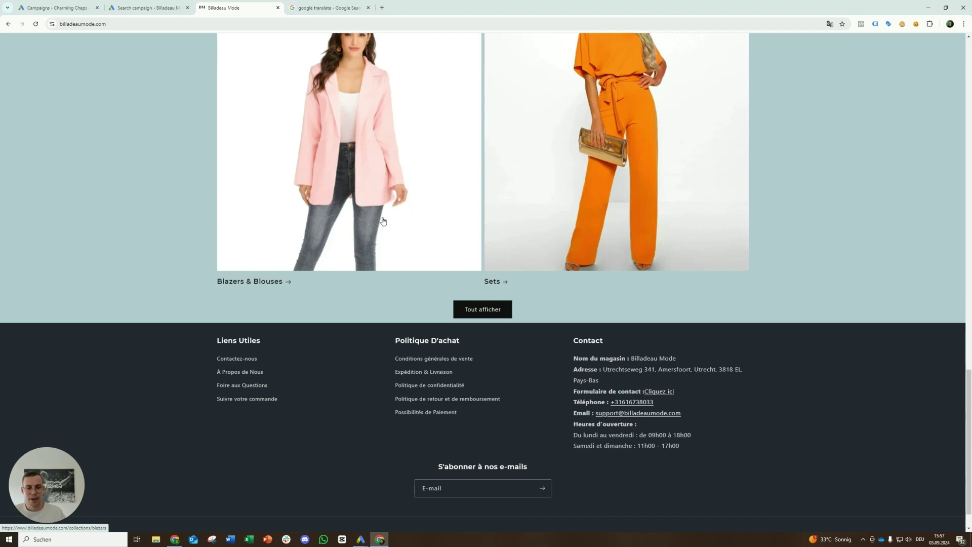
scroll(384, 222, up, 12)
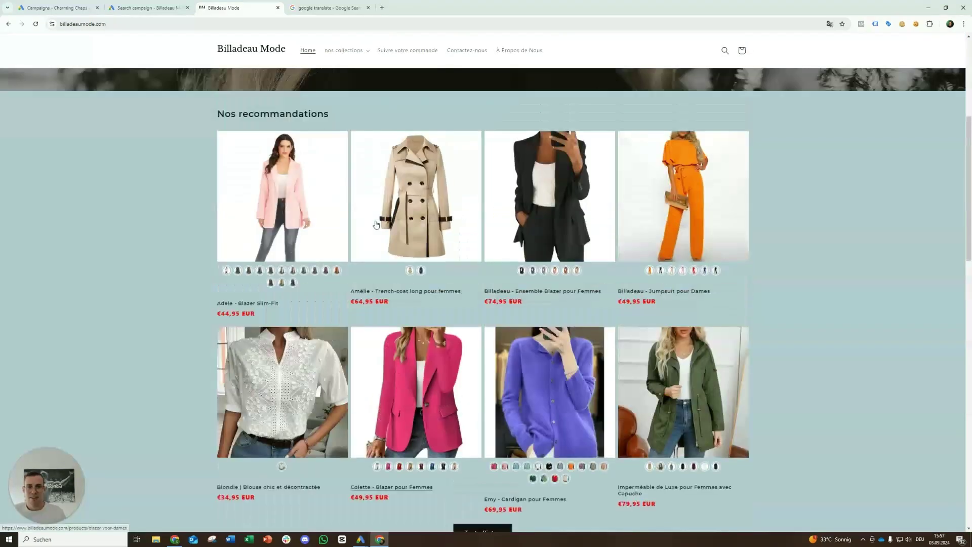
scroll(377, 224, up, 3)
key(ctrl+shift+Tab)
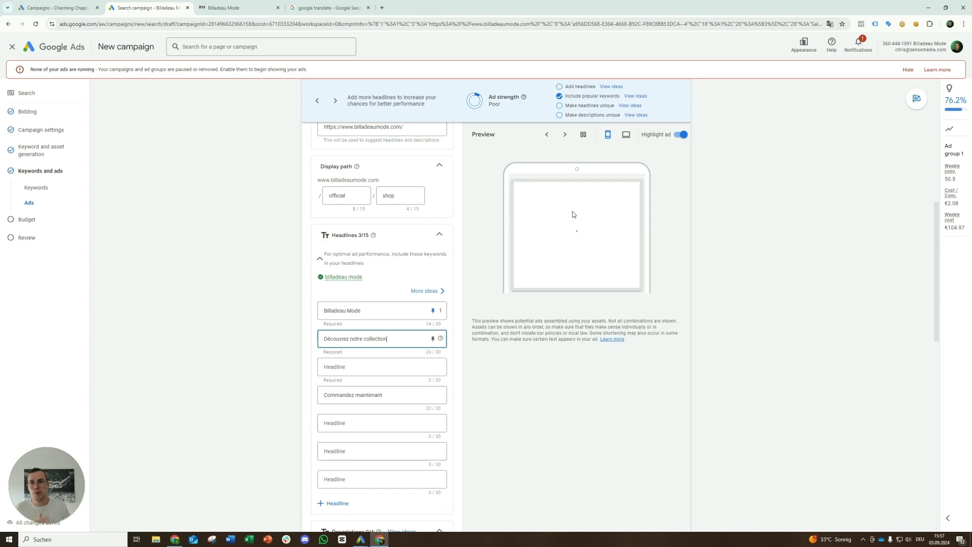
click(221, 6)
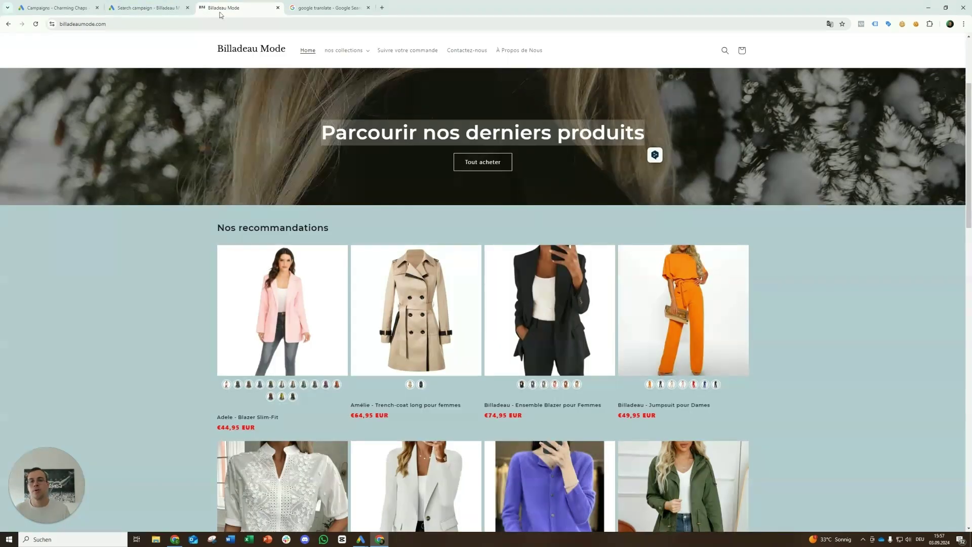
scroll(430, 214, down, 2)
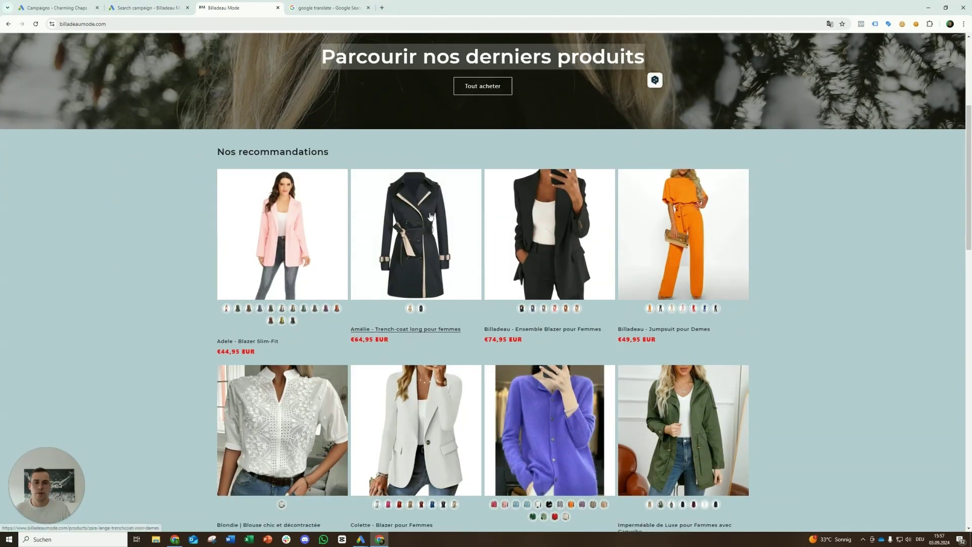
scroll(433, 210, up, 3)
scroll(433, 210, down, 4)
scroll(432, 208, up, 4)
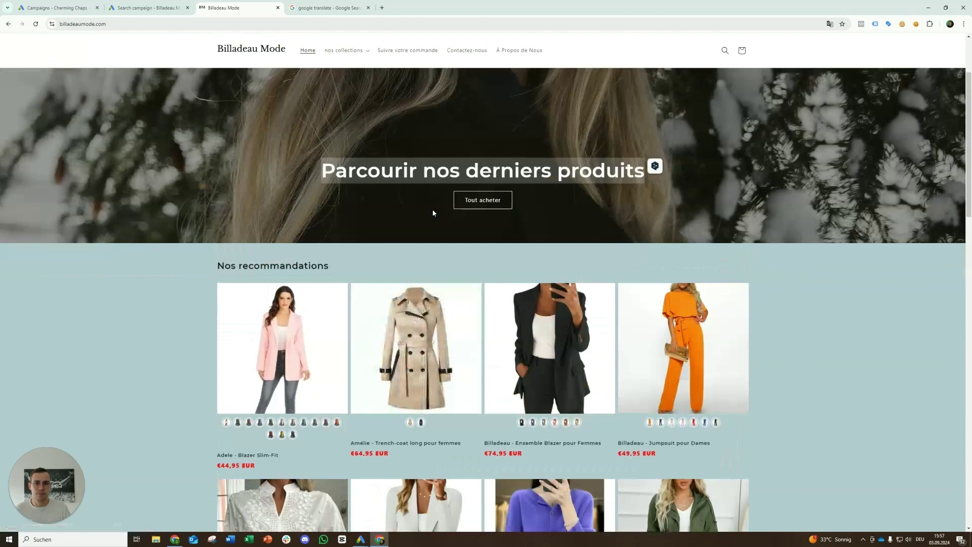
scroll(432, 209, down, 6)
scroll(434, 211, down, 12)
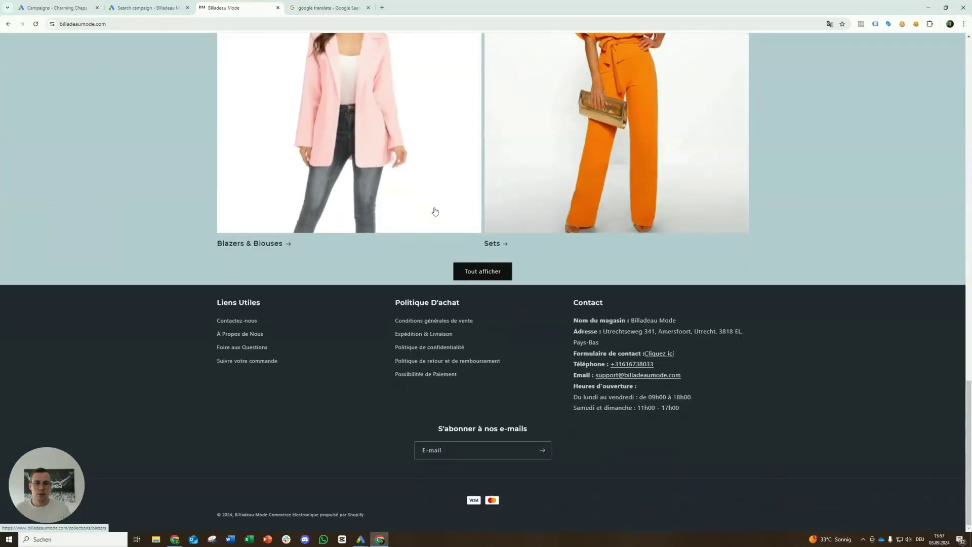
scroll(436, 211, up, 15)
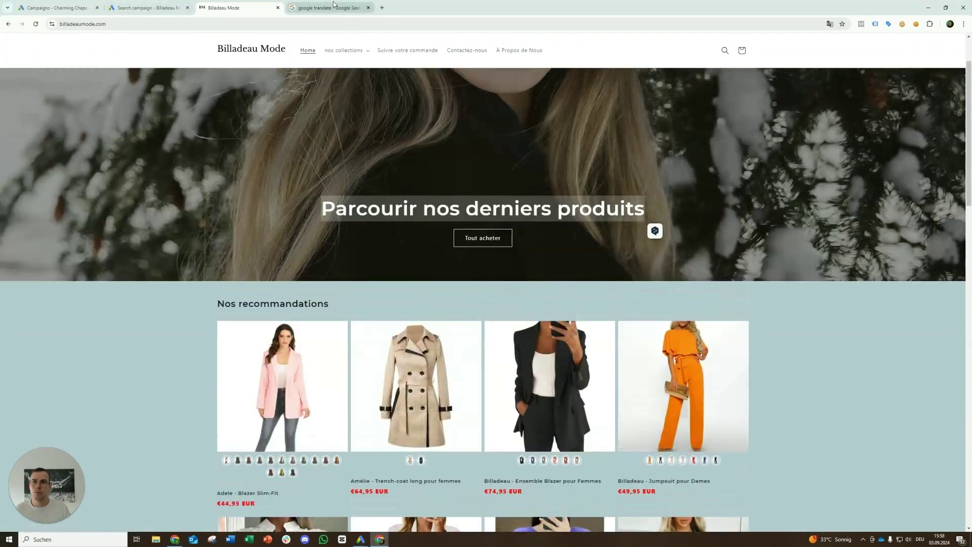
Step: Switch to Google Translate and translate "Newest fashion trends" from English to French
key(ctrl+Tab)
click(203, 125)
text(N)
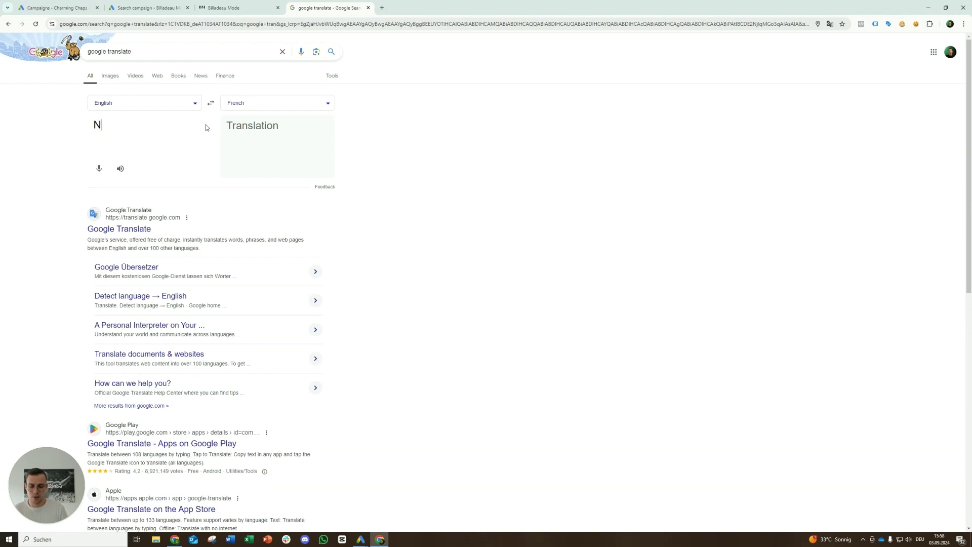
text(ewest )
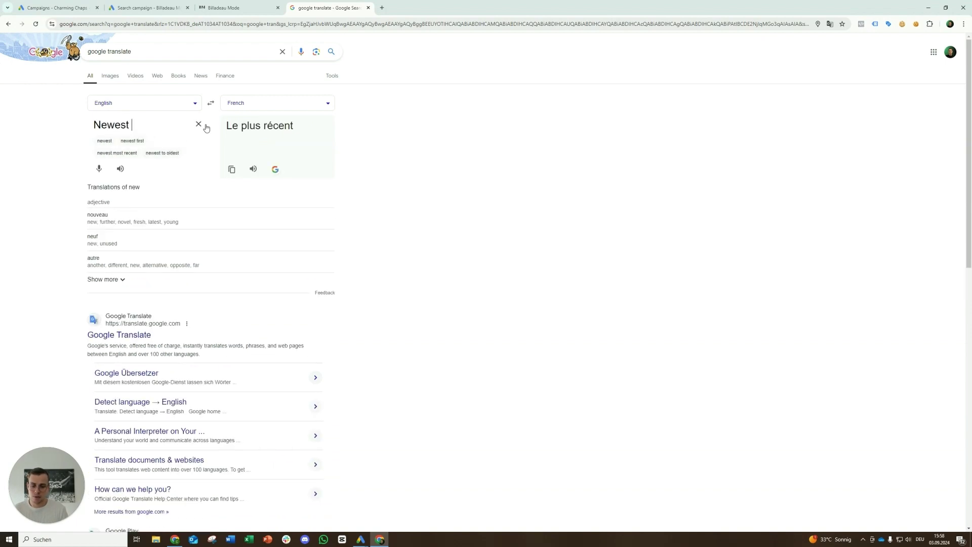
text(fashipnm)
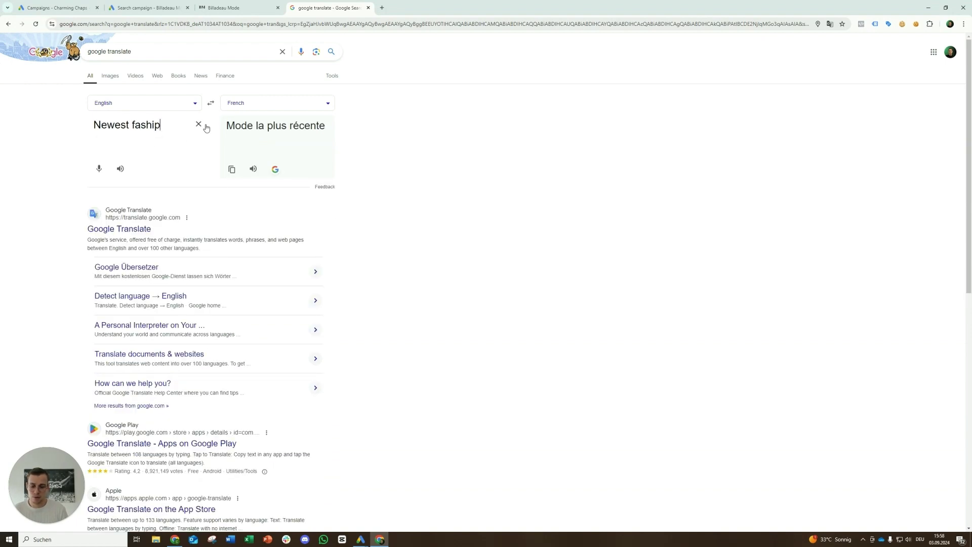
key(BackSpace)
key(BackSpace)
text(trends)
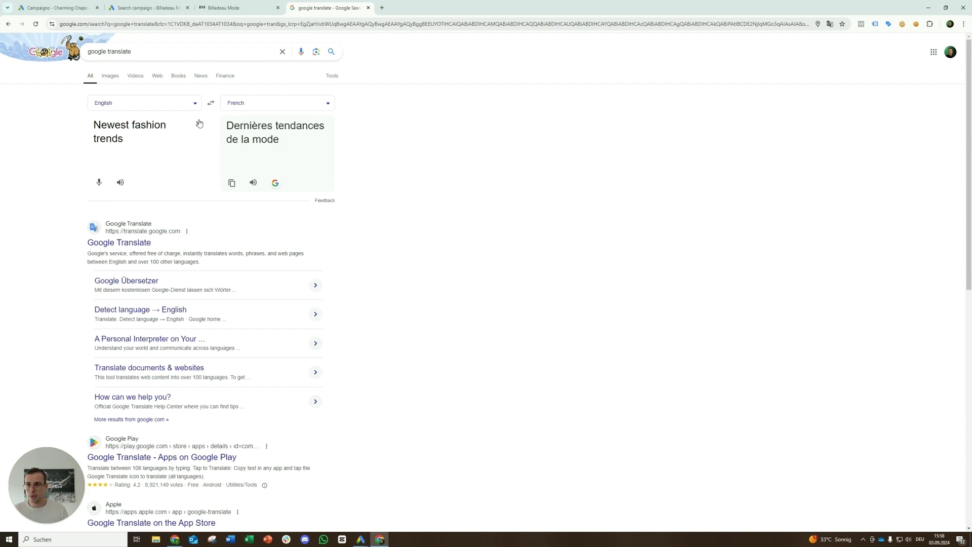
Step: Clear the source text, translate "Fashiontrends 2024" from English to French and copy the translation
click(199, 125)
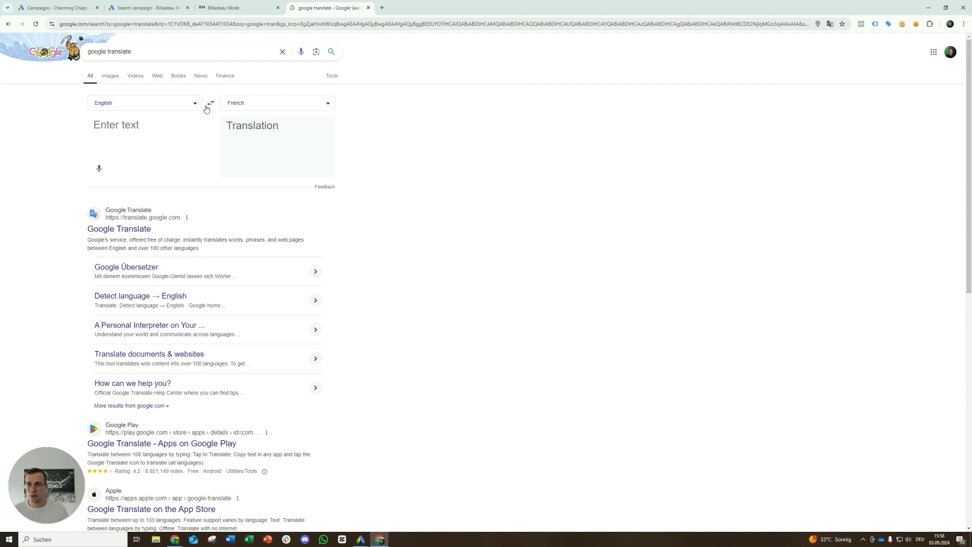
click(175, 105)
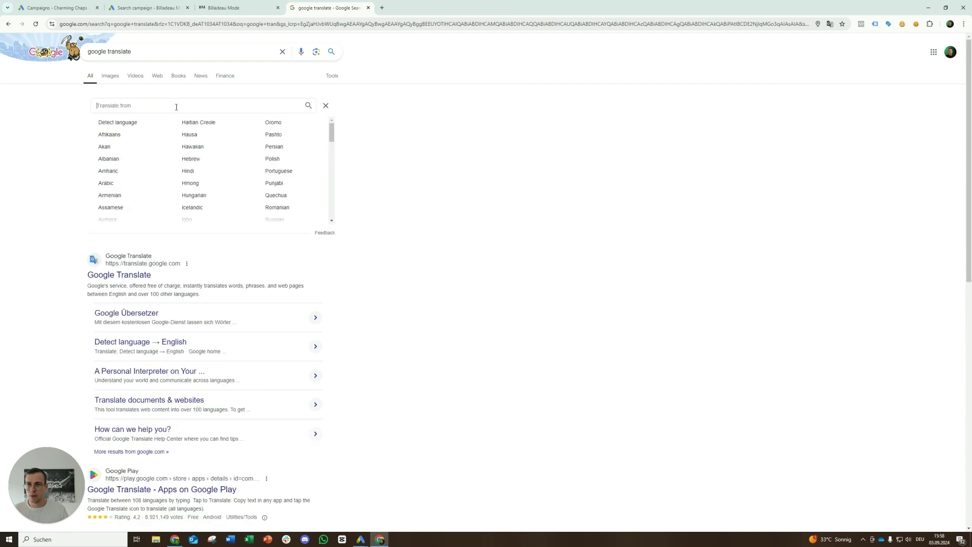
click(325, 109)
text(F)
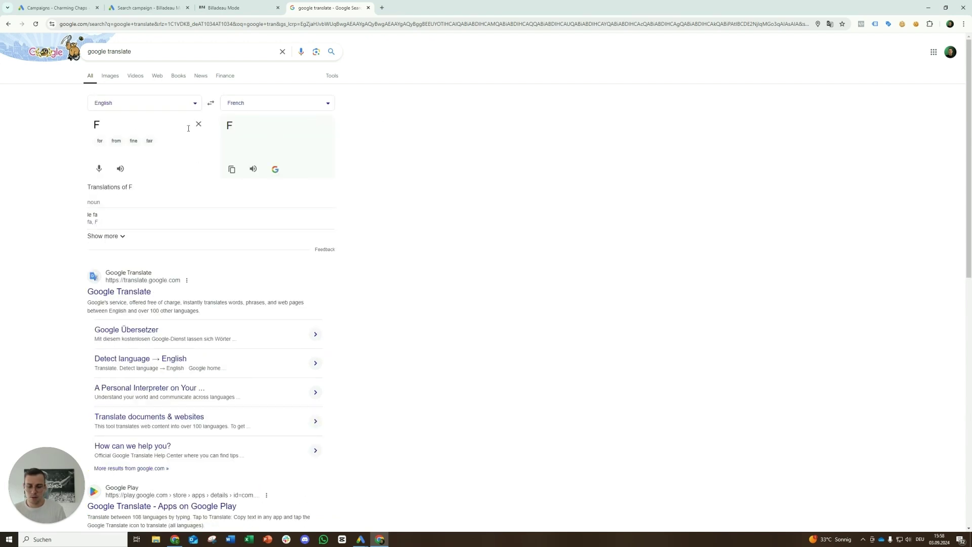
text(ashiontrends 2024)
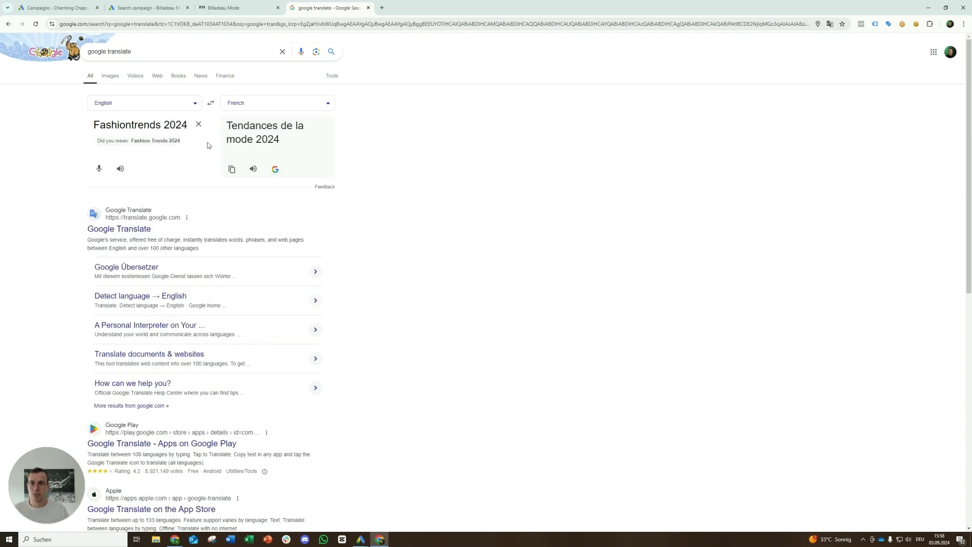
click(232, 170)
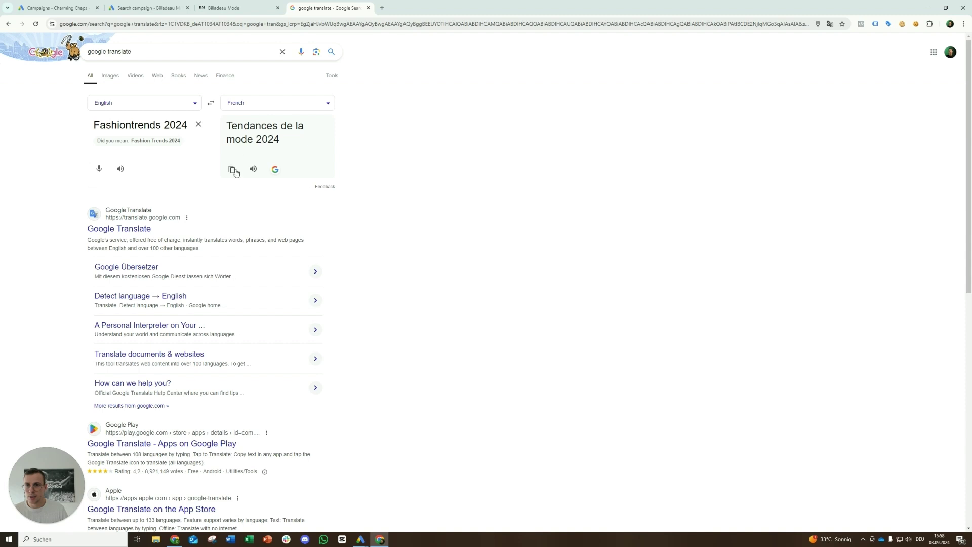
click(234, 171)
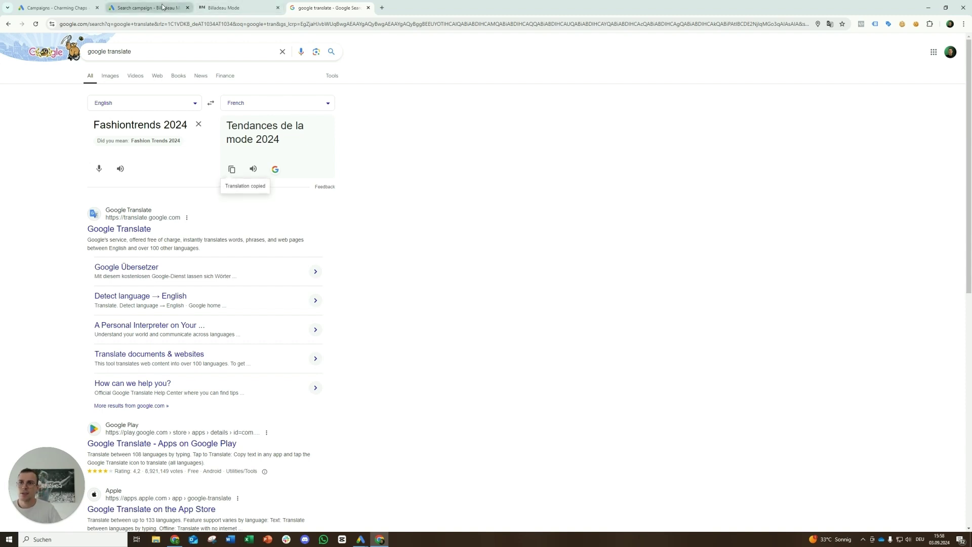
Step: Return to the Google Ads campaign and enter the copied translation "Tendances de la mode 2024" as the third headline
click(162, 7)
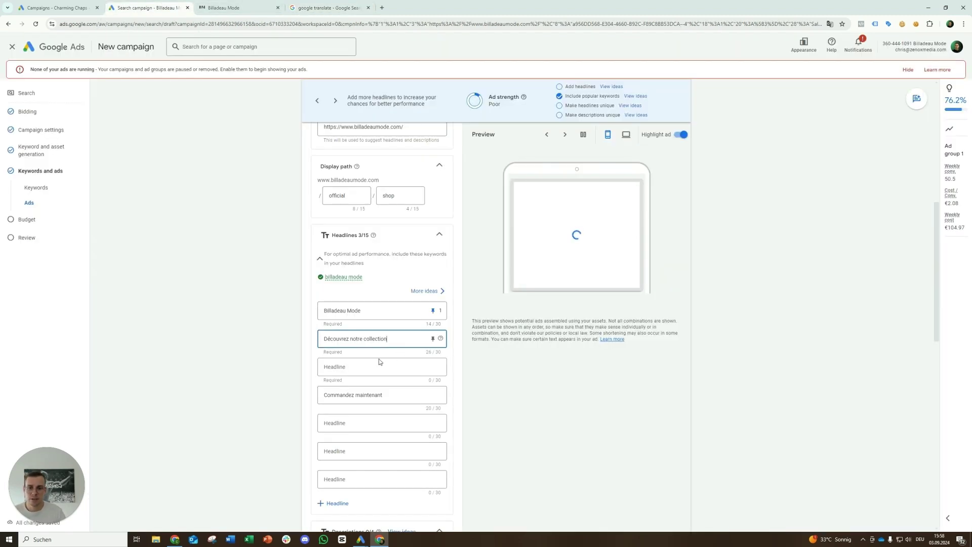
click(365, 365)
key(ctrl+v)
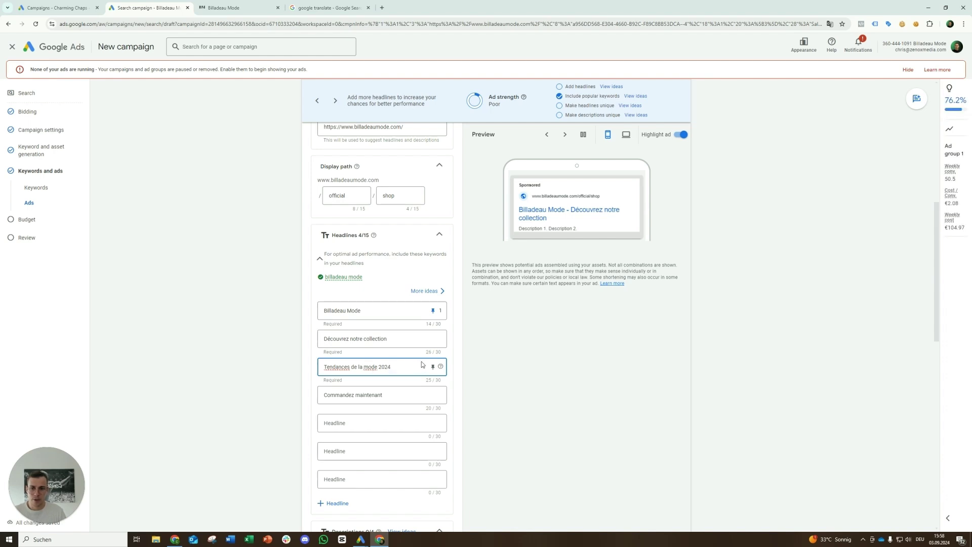
Step: Copy the banner text "Parcourir nos derniers produits" from the Billadeau Mode homepage and translate it into English in Google Translate
scroll(403, 366, down, 5)
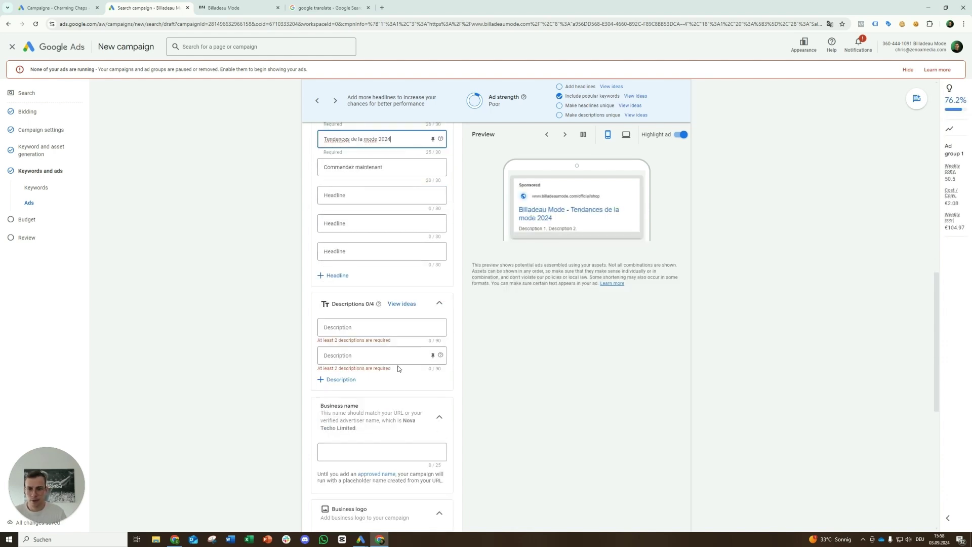
click(368, 330)
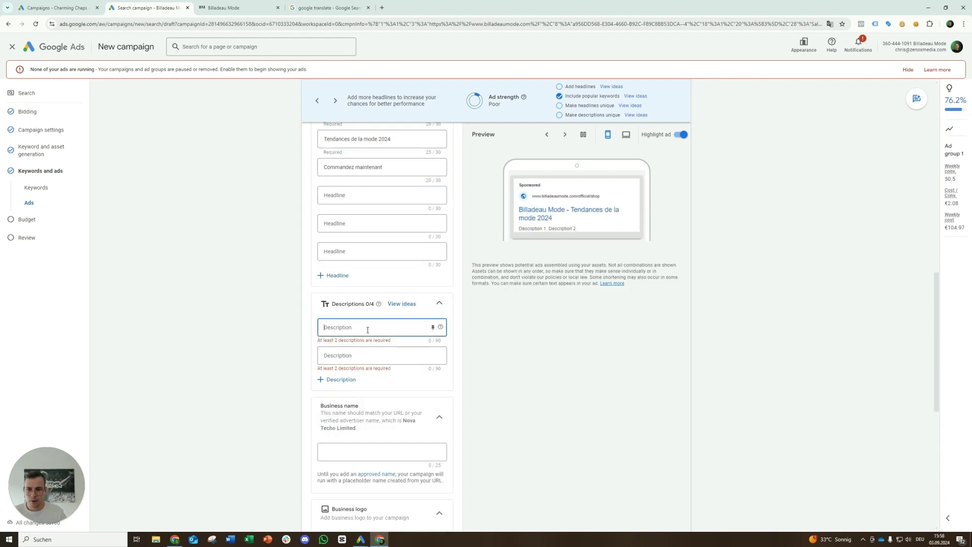
click(231, 8)
click(337, 210)
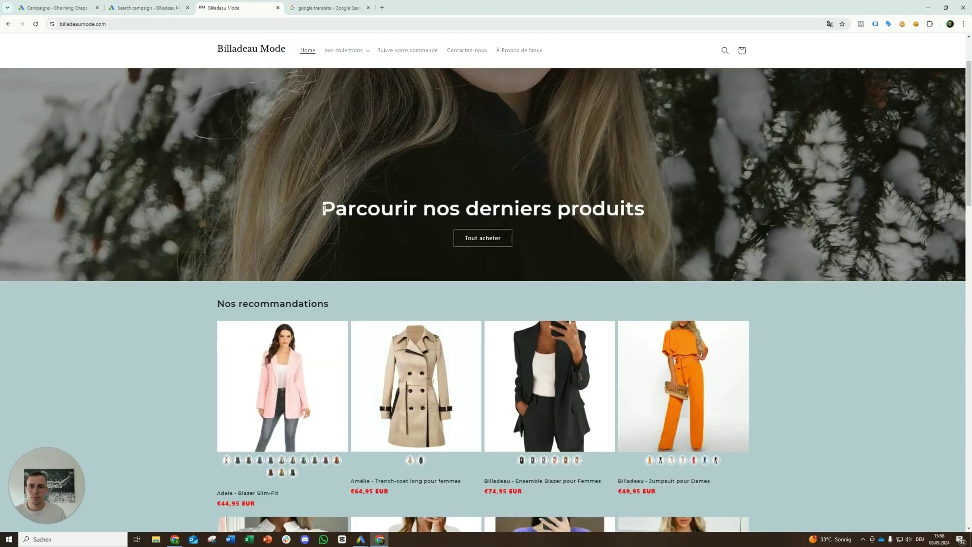
drag(324, 208, 686, 212)
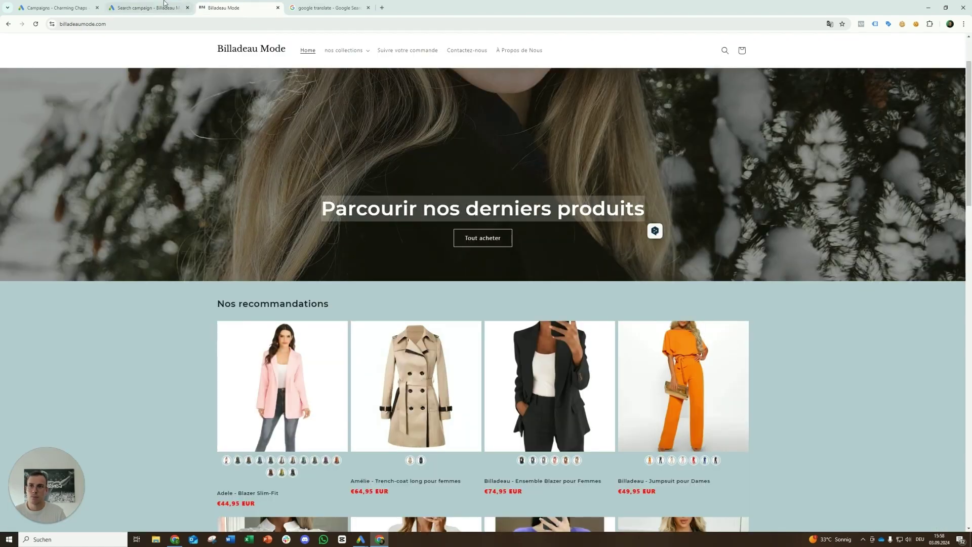
click(326, 7)
click(198, 124)
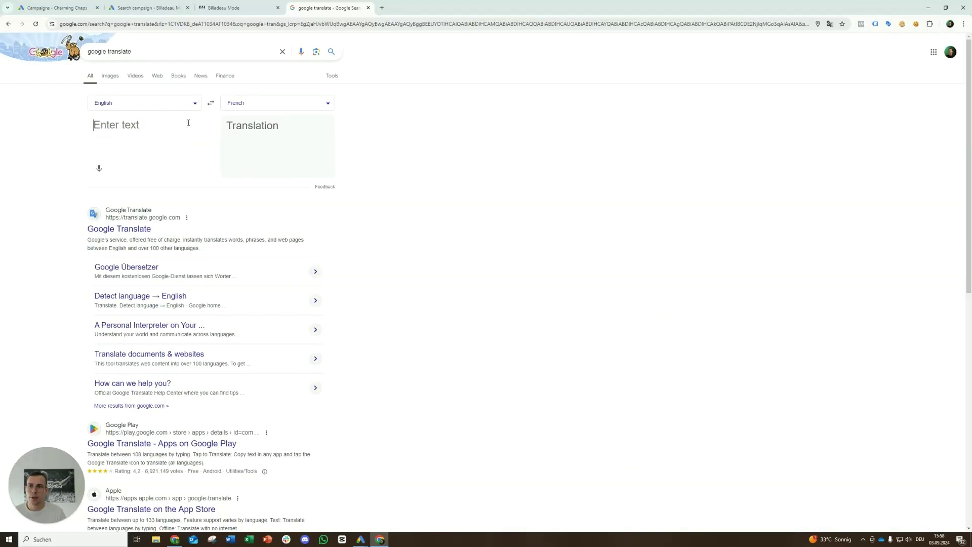
key(ctrl+v)
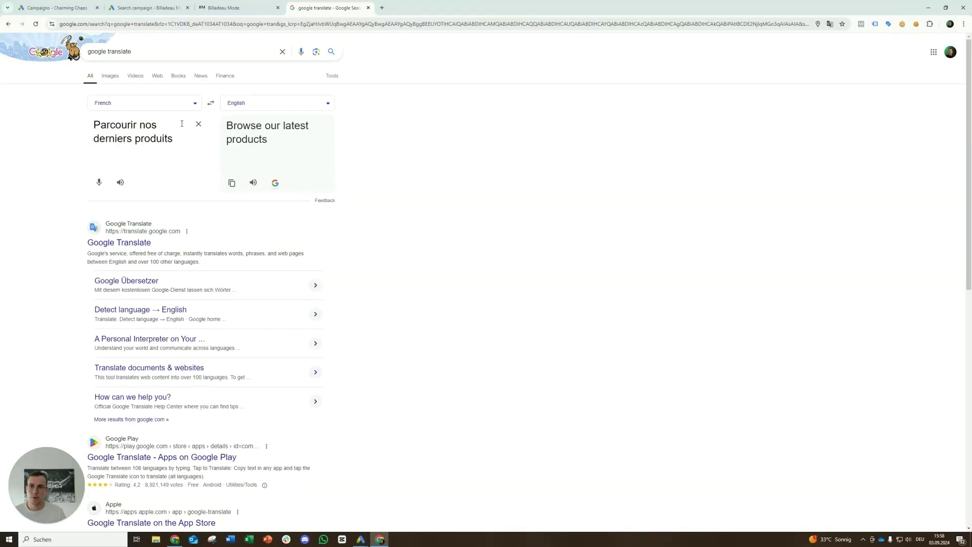
Step: Replace the source text with "Discover our newest collection at Billadeau Mode", translate it into French and copy the translation
click(199, 124)
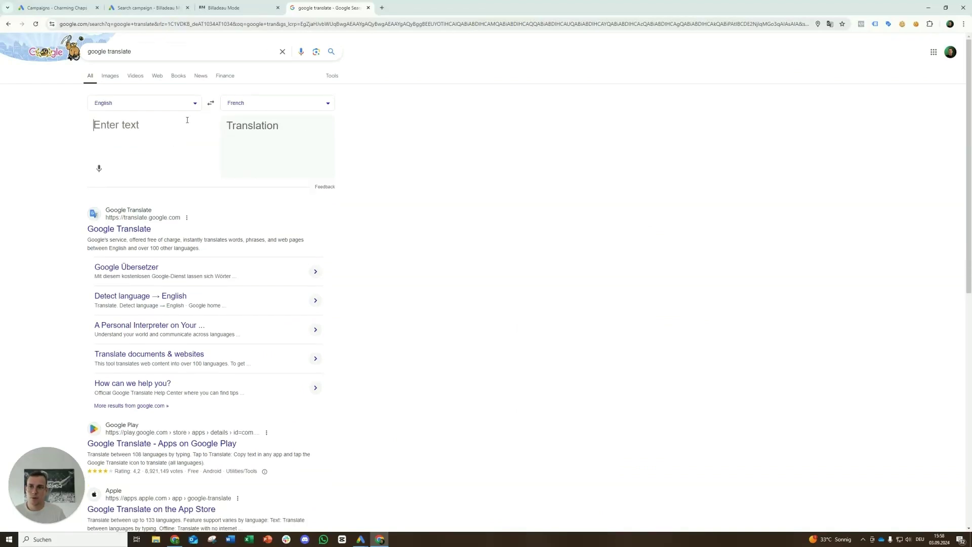
text(Discover ou)
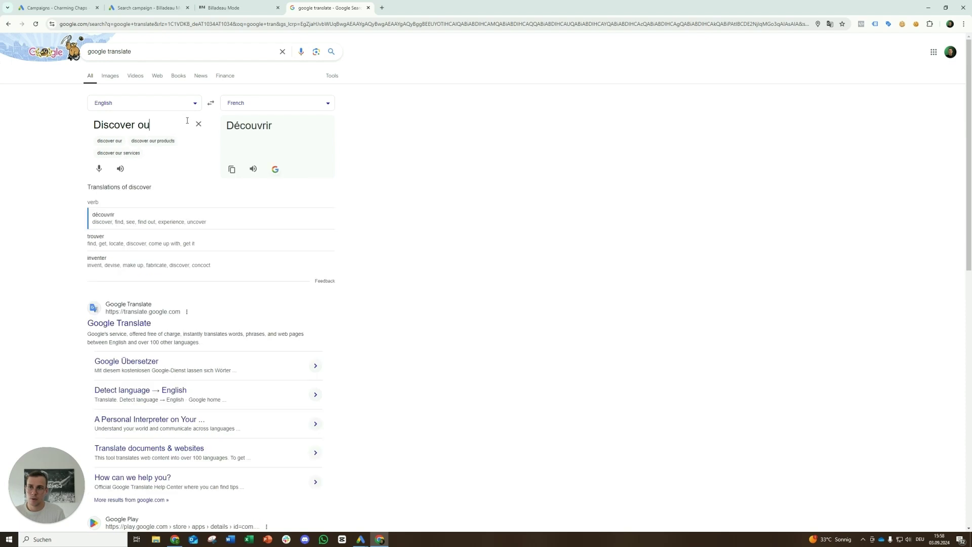
text(r newest co)
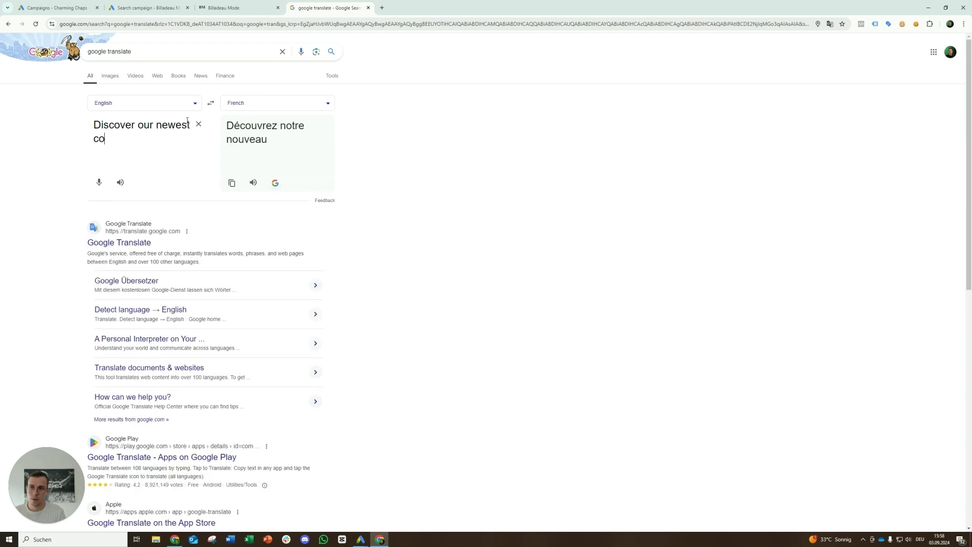
text(llection at B)
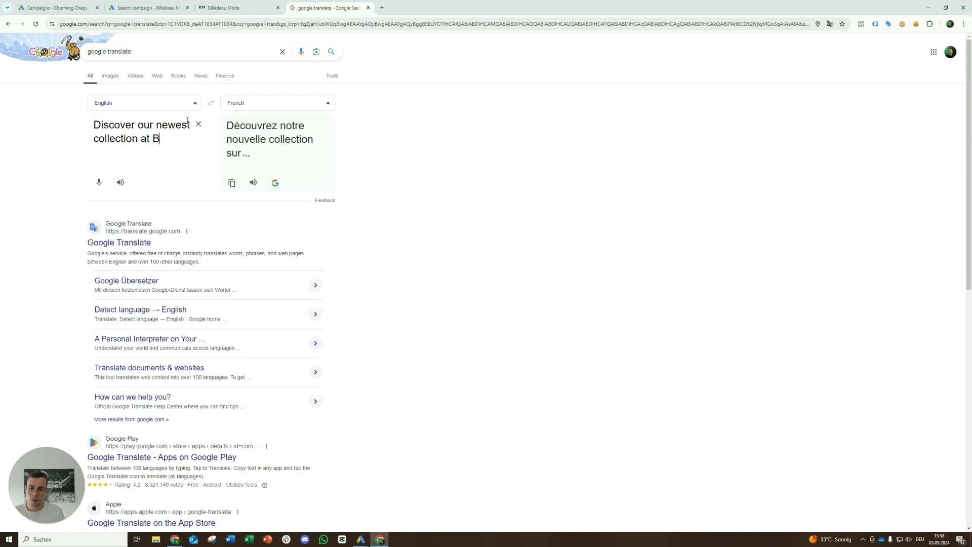
text(illadeau Mode)
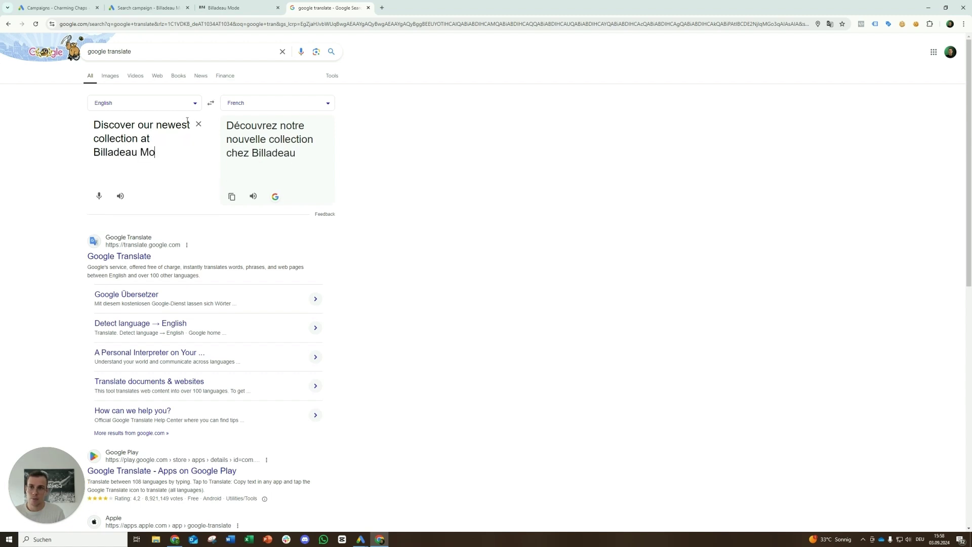
click(233, 197)
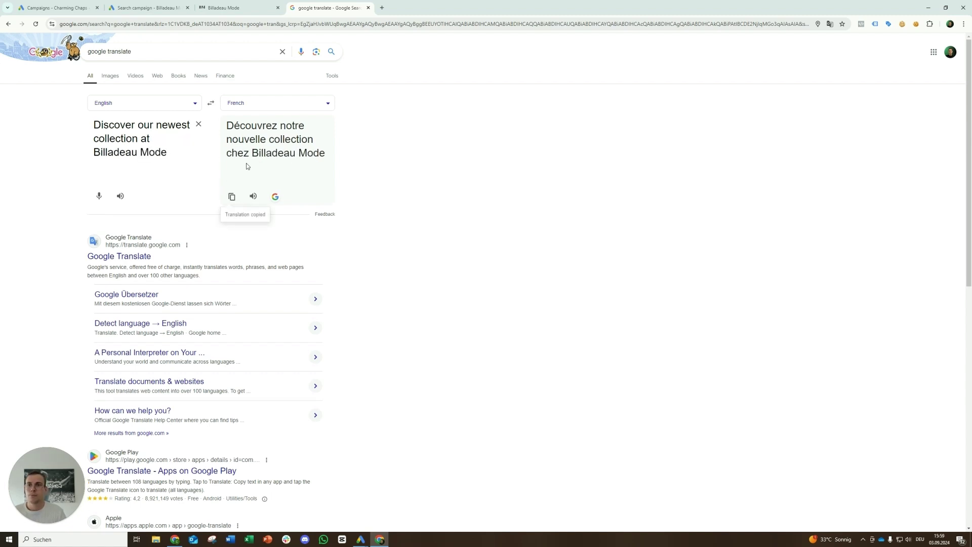
Step: Switch to the Google Ads campaign and enter "Découvrez notre nouvelle collection chez Billadeau Mode" as the first description
click(146, 7)
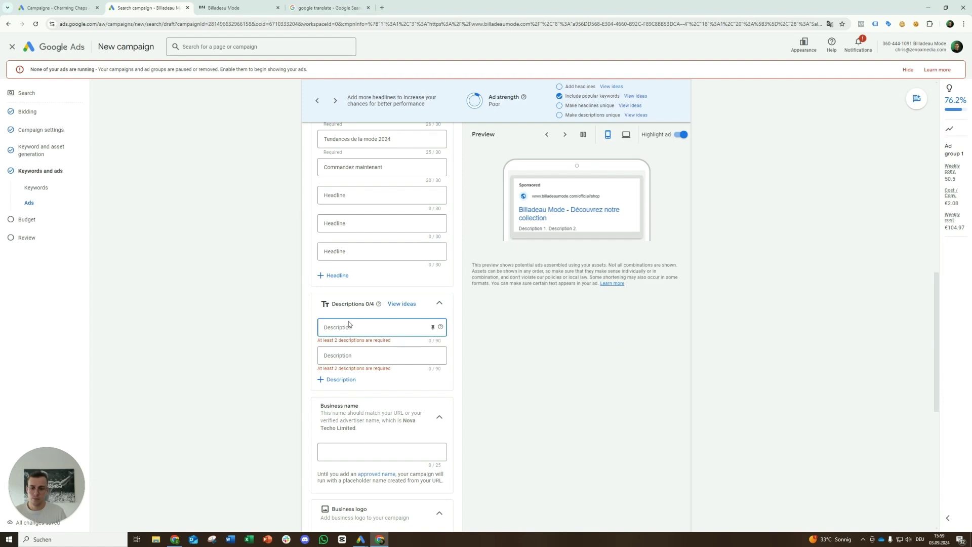
key(ctrl+v)
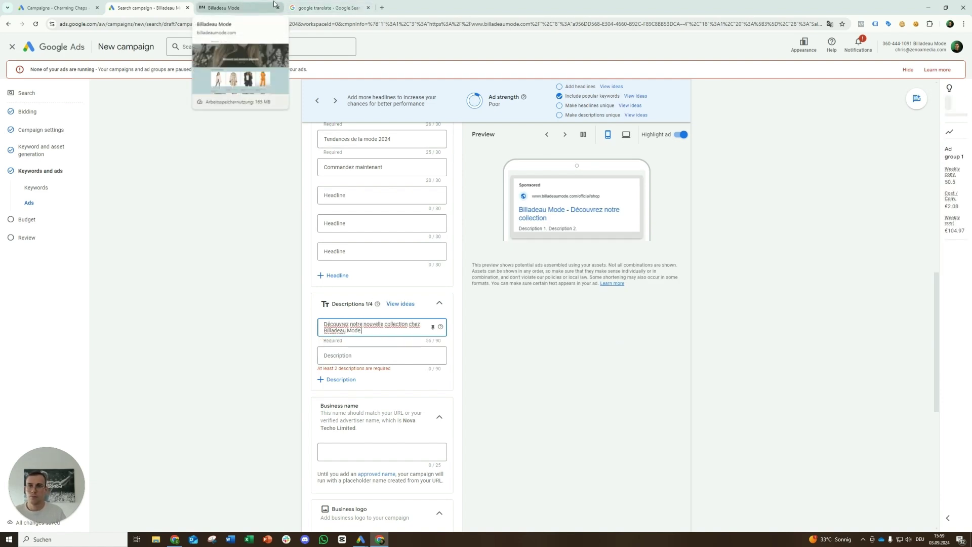
click(243, 6)
key(ctrl+shift+Tab)
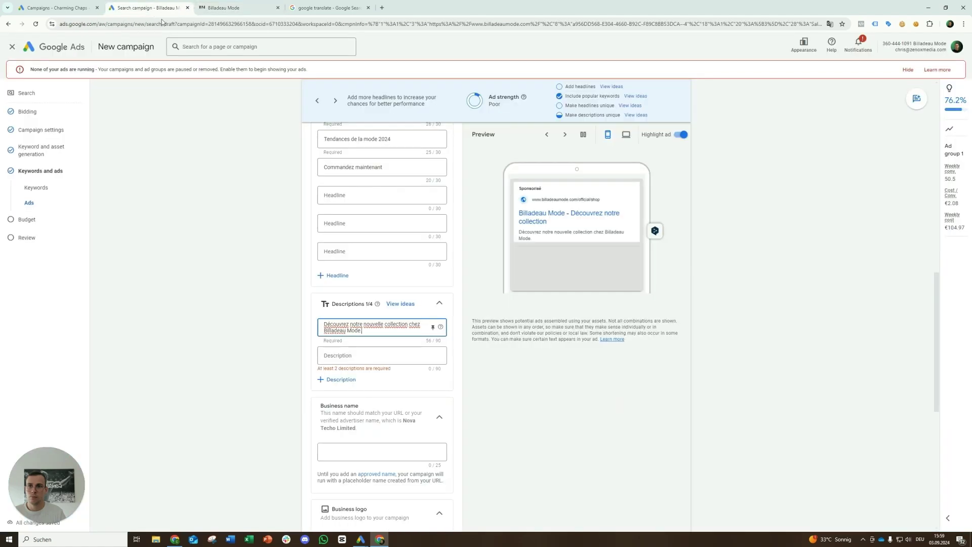
Step: Switch to Google Translate, translate "Top quality at fair prices" from English to French and copy the translation
click(293, 11)
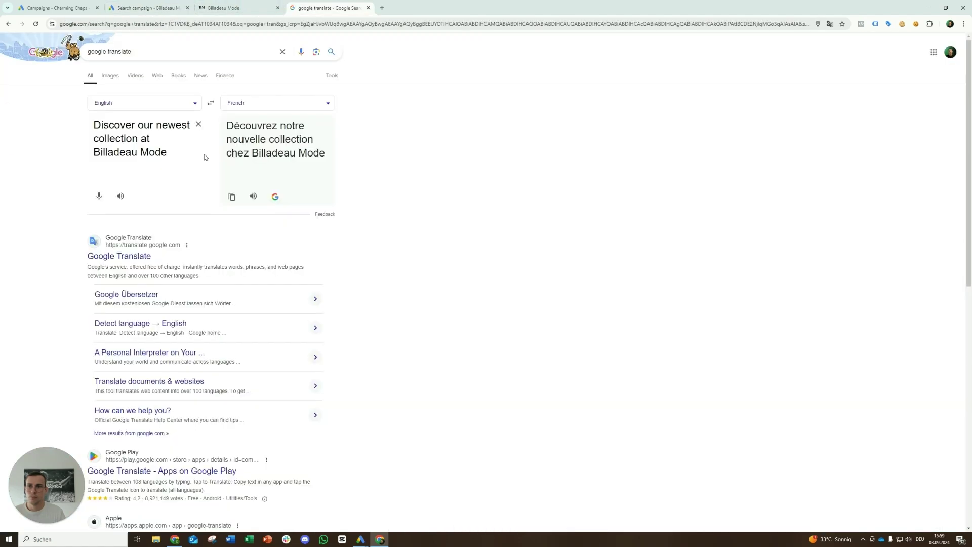
click(198, 124)
text(Top quality)
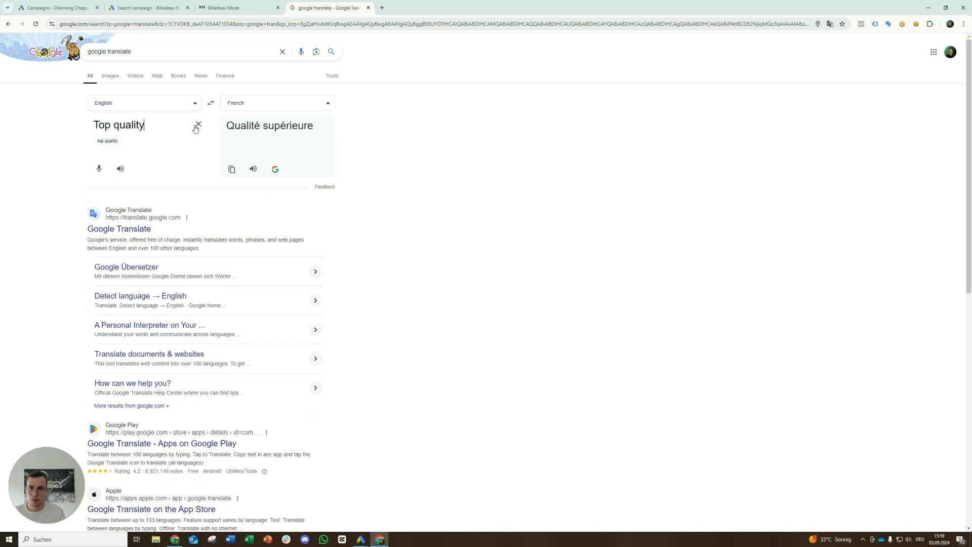
text( at fair prices)
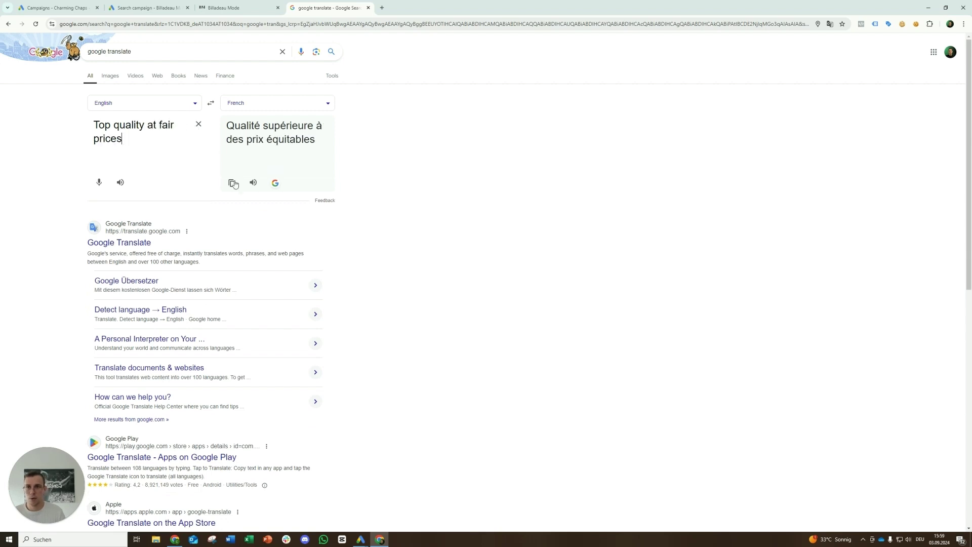
click(233, 183)
Step: Return to the Google Ads campaign and enter "Qualité supérieure à des prix équitables" as the second description
click(147, 8)
click(347, 356)
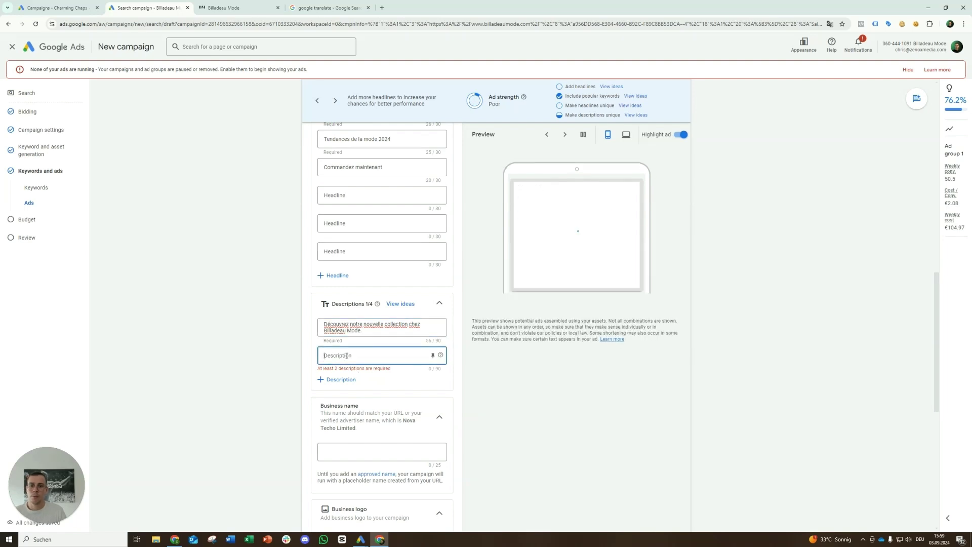
key(ctrl+v)
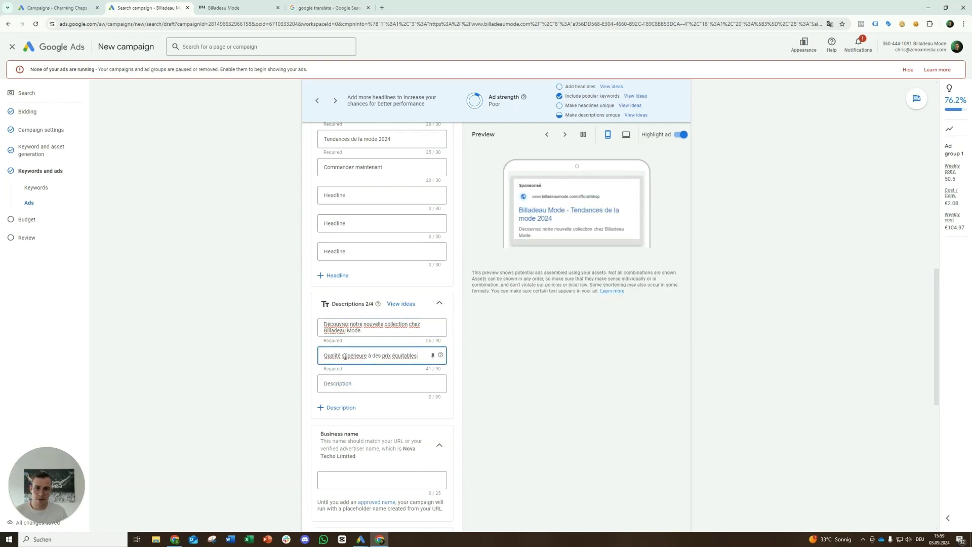
Step: Review the ad's display path, headlines, descriptions and preview
scroll(346, 330, up, 4)
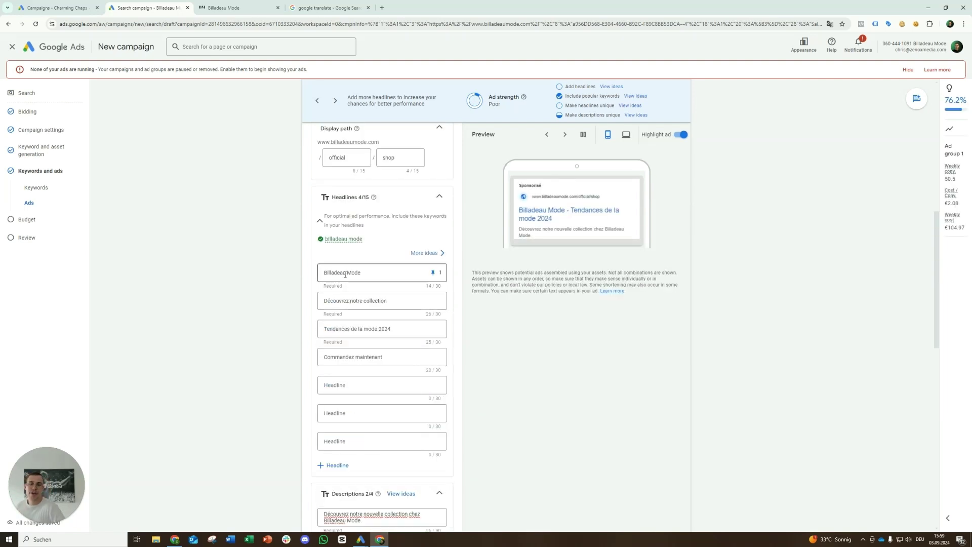
scroll(346, 283, down, 5)
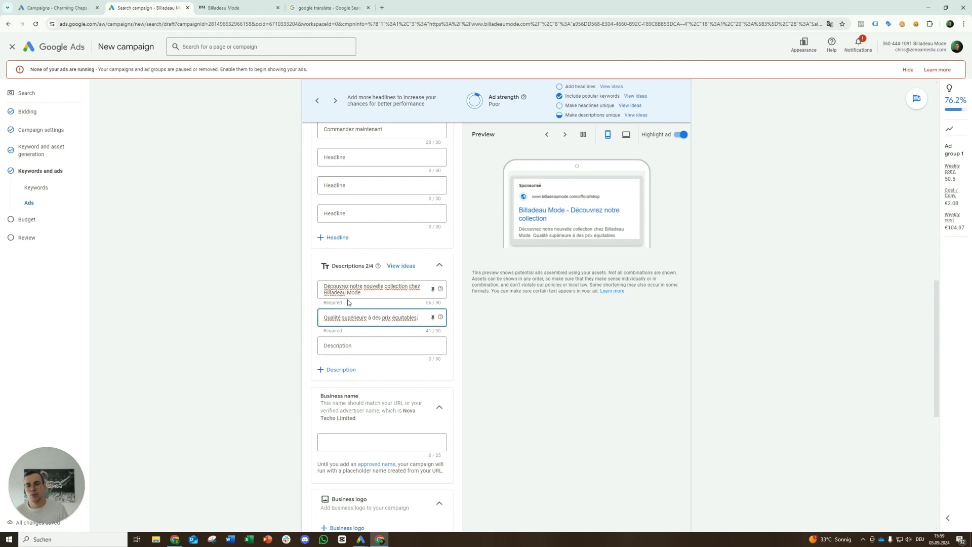
scroll(347, 223, up, 3)
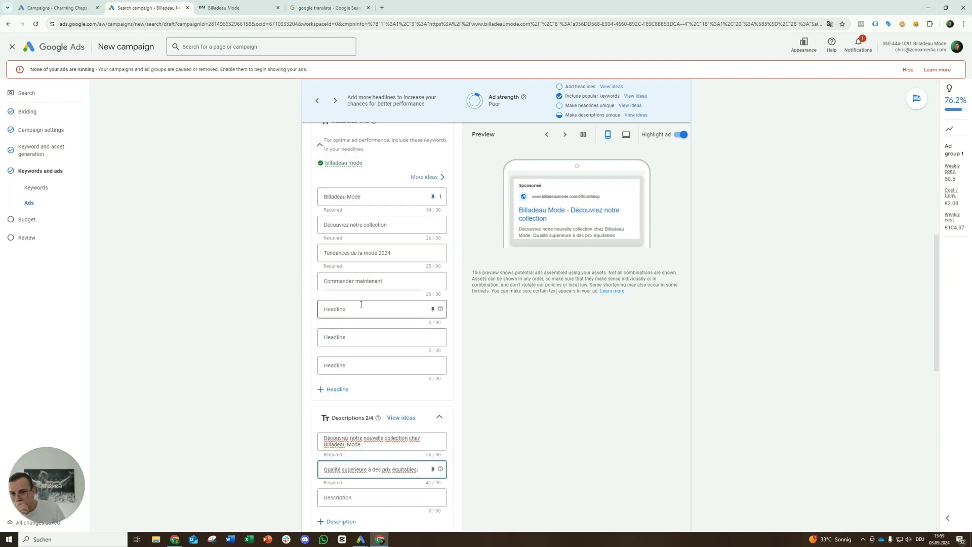
scroll(348, 221, up, 2)
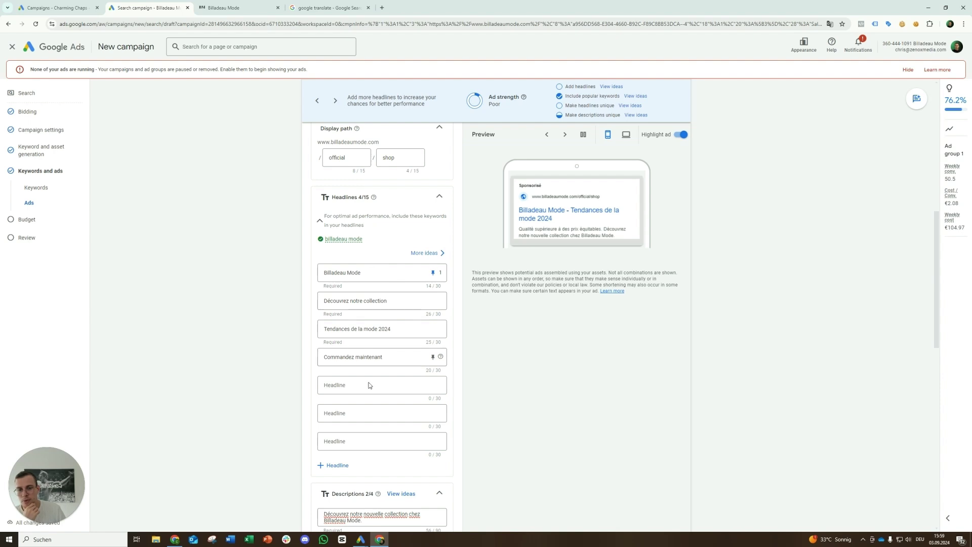
scroll(379, 390, down, 1)
scroll(379, 391, down, 3)
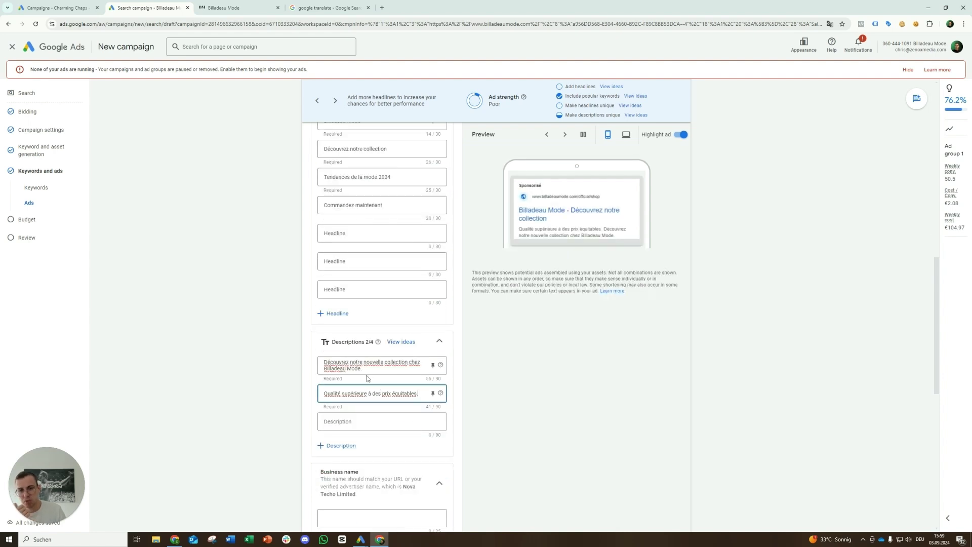
scroll(364, 380, down, 2)
scroll(374, 372, down, 1)
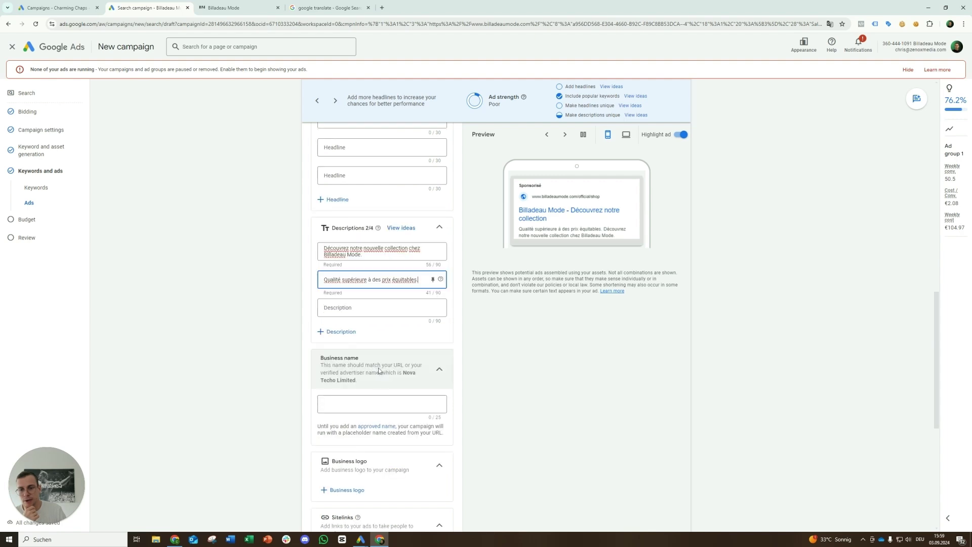
Step: Enter "Billadeau Mode" as the ad's business name
click(376, 403)
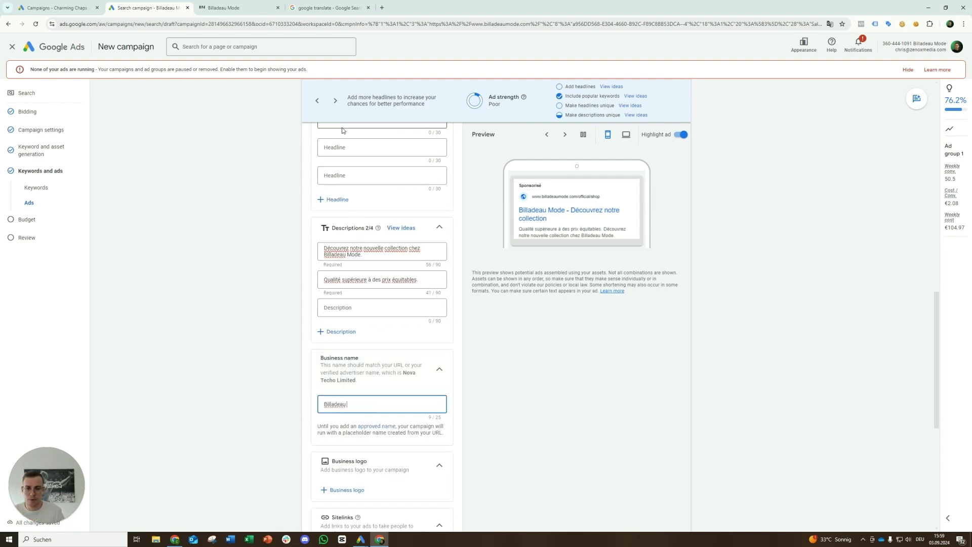
scroll(355, 334, down, 6)
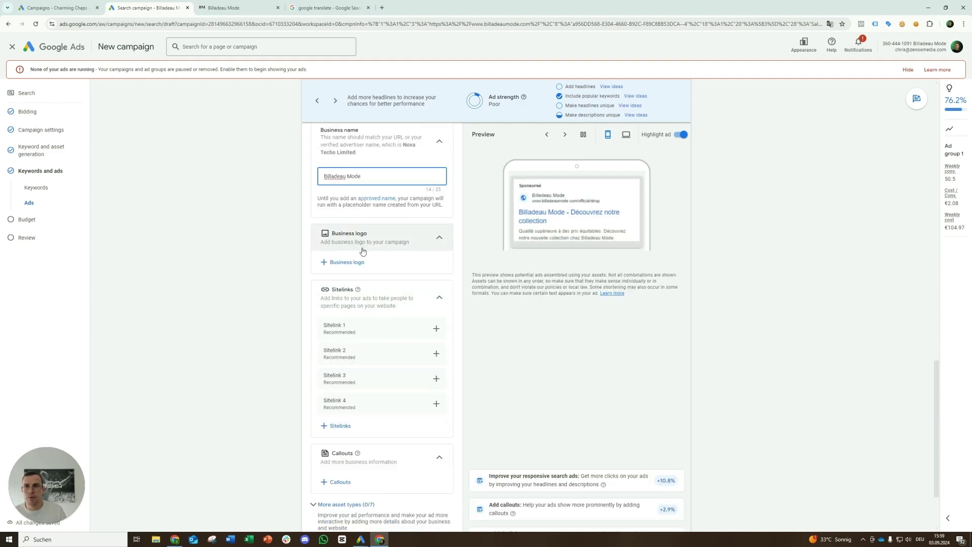
click(225, 8)
click(166, 8)
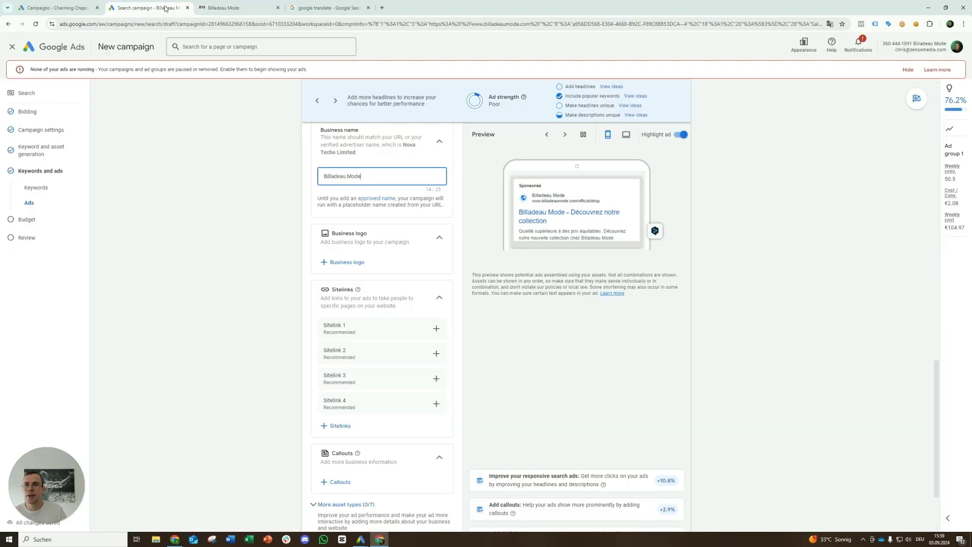
Step: Finish the ad without adding a logo, sitelinks or callouts, and continue from keywords and ads to the campaign's budget settings
scroll(358, 182, down, 2)
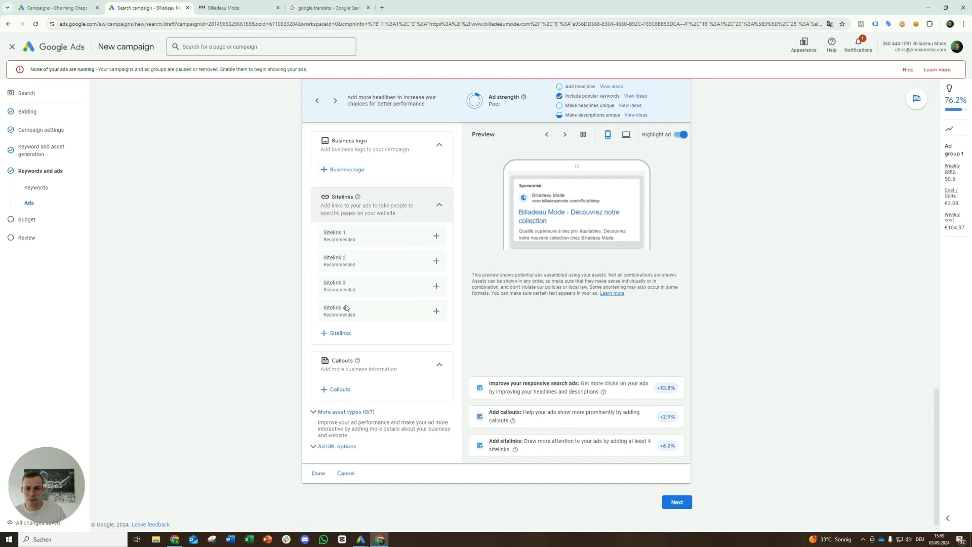
click(318, 473)
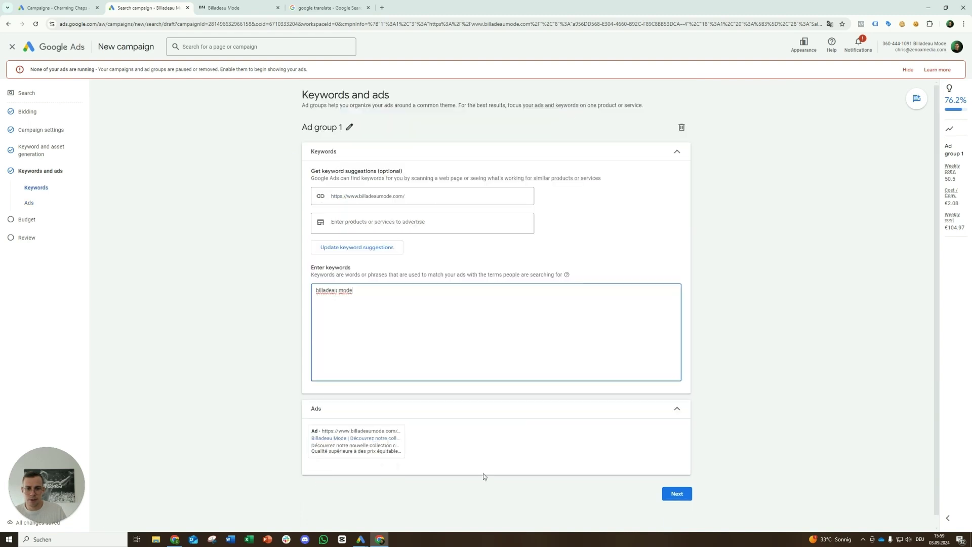
click(669, 495)
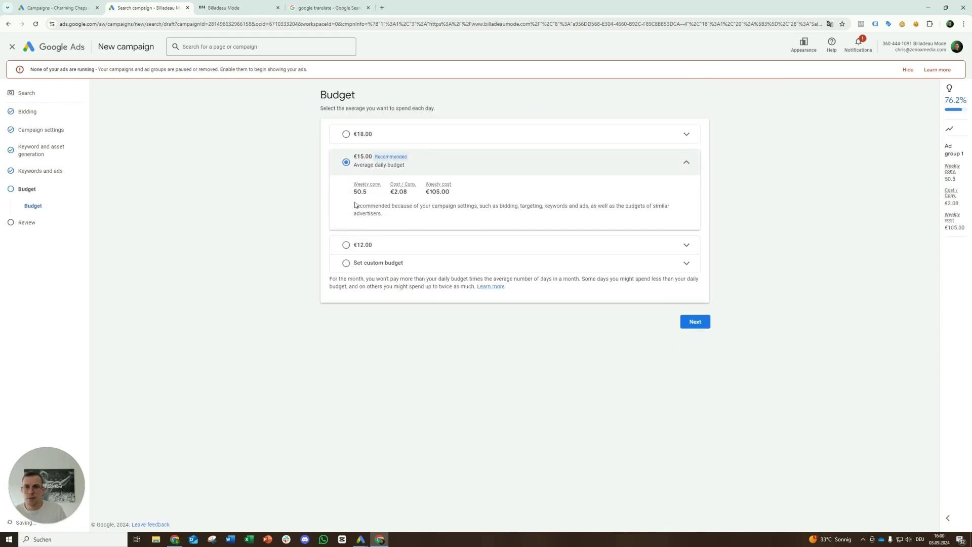
click(350, 262)
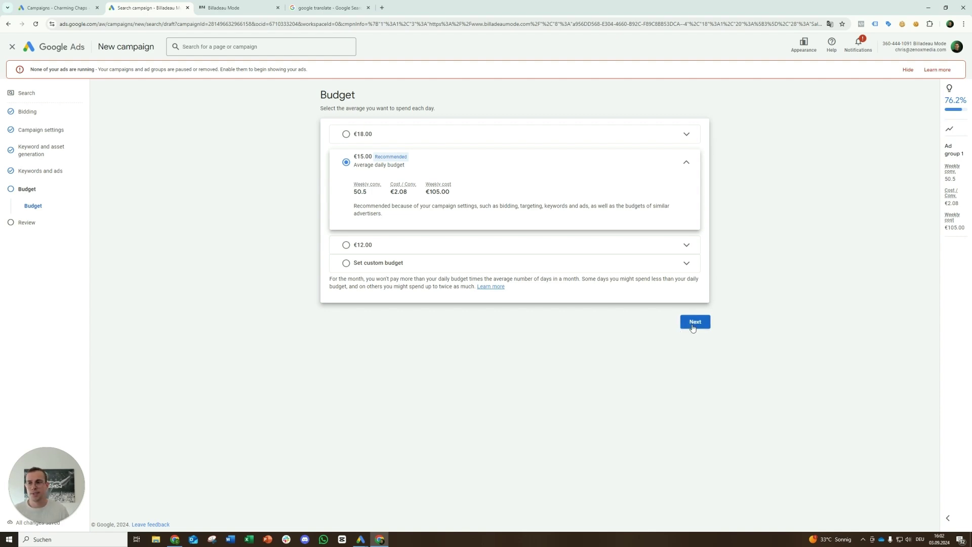
Step: Accept the recommended €15.00 daily budget, publish the campaign and dismiss the account notices
click(693, 327)
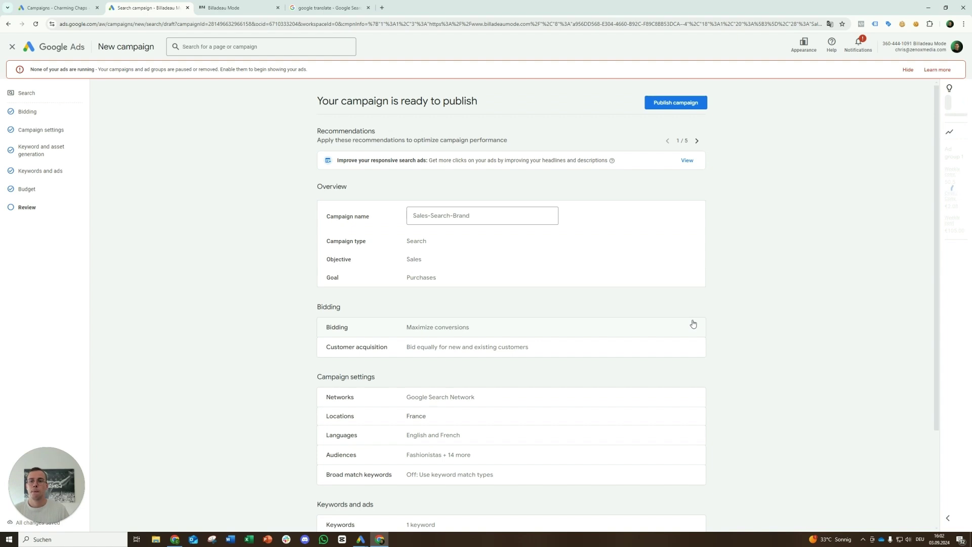
click(669, 103)
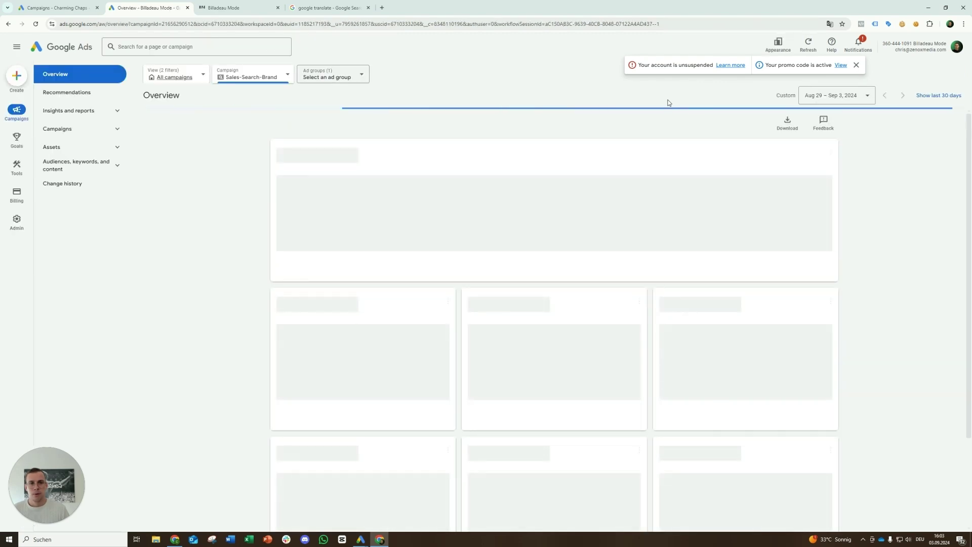
click(856, 64)
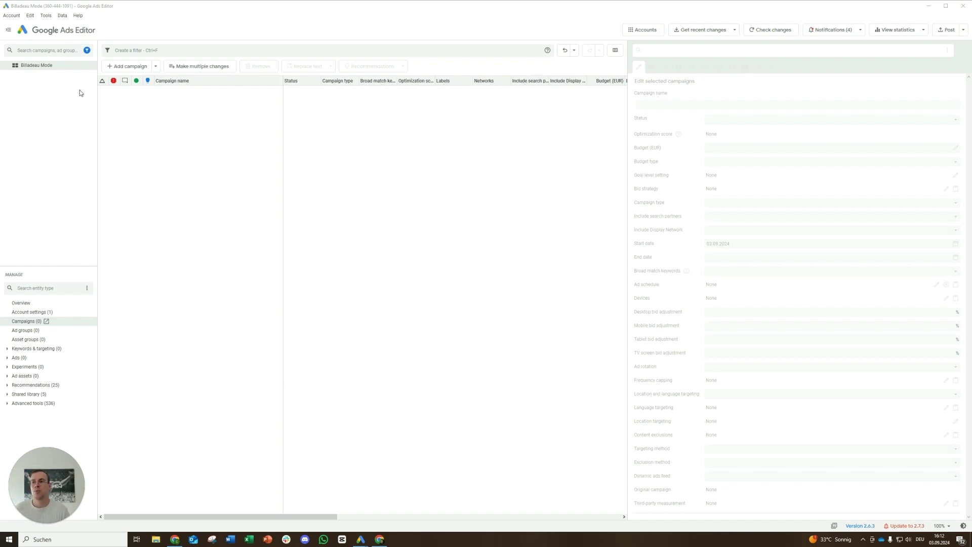
click(703, 30)
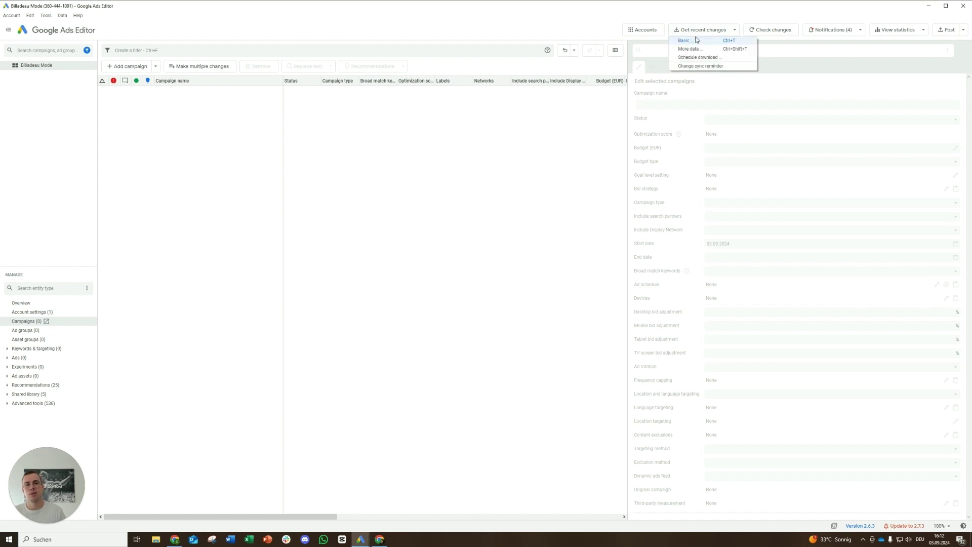
click(694, 50)
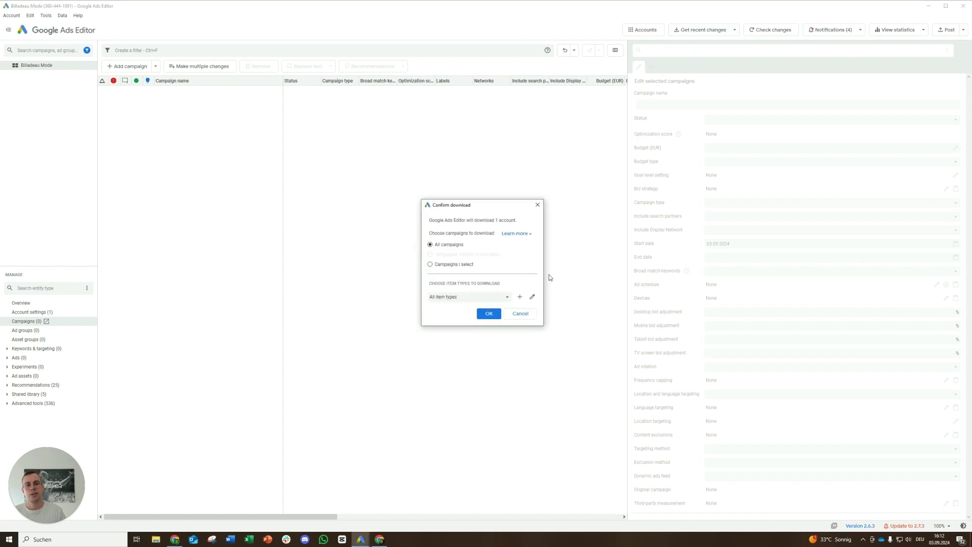
click(531, 317)
Step: In Google Ads Editor, get recent changes with more data for all campaigns and item types, and finish the change review
click(703, 30)
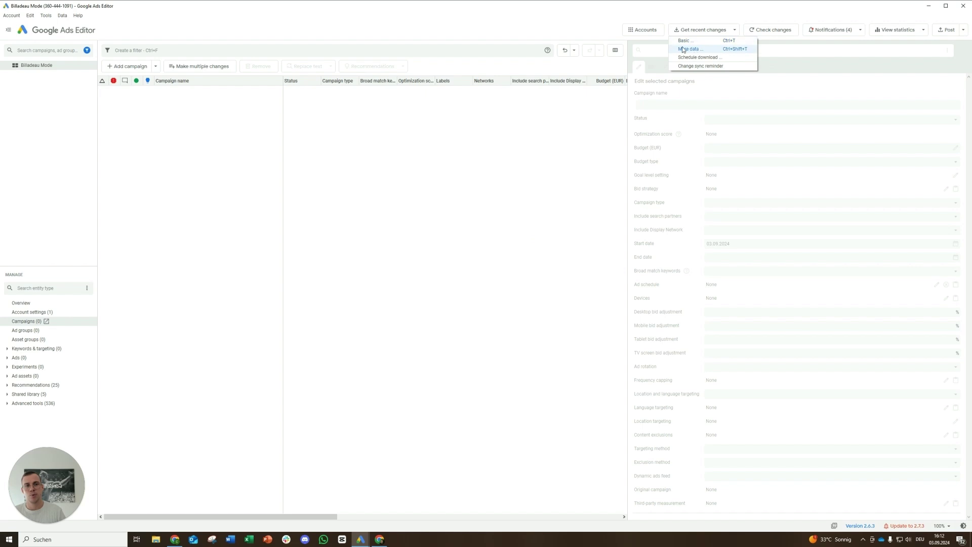
click(697, 51)
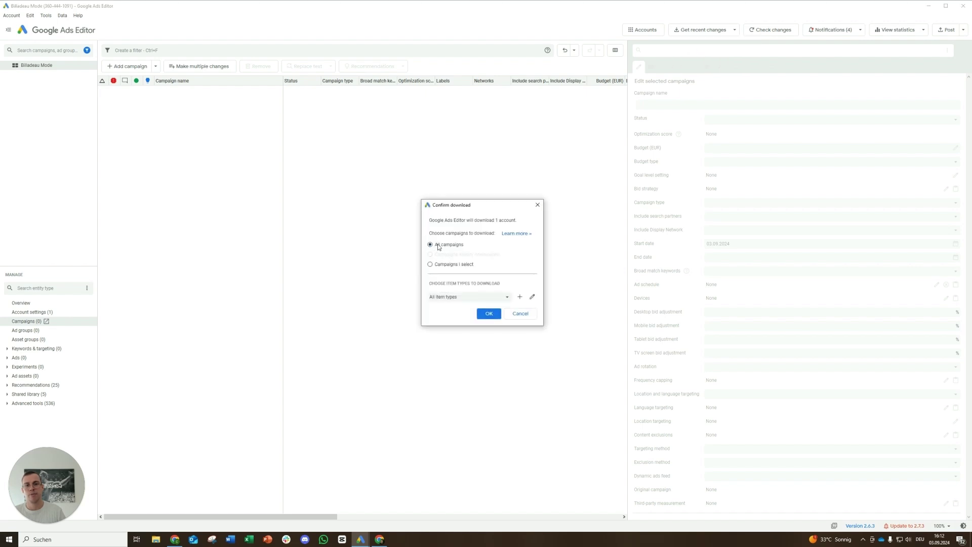
click(489, 313)
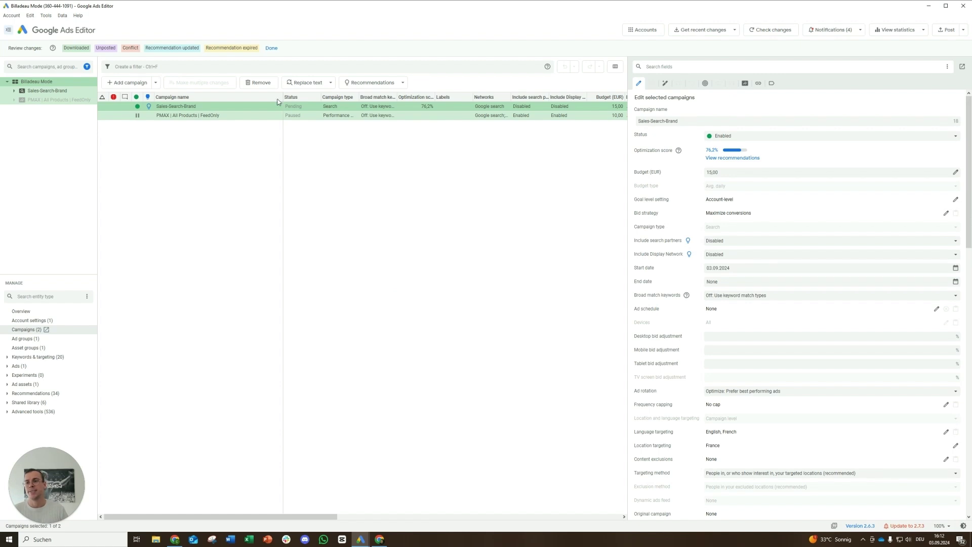
click(271, 47)
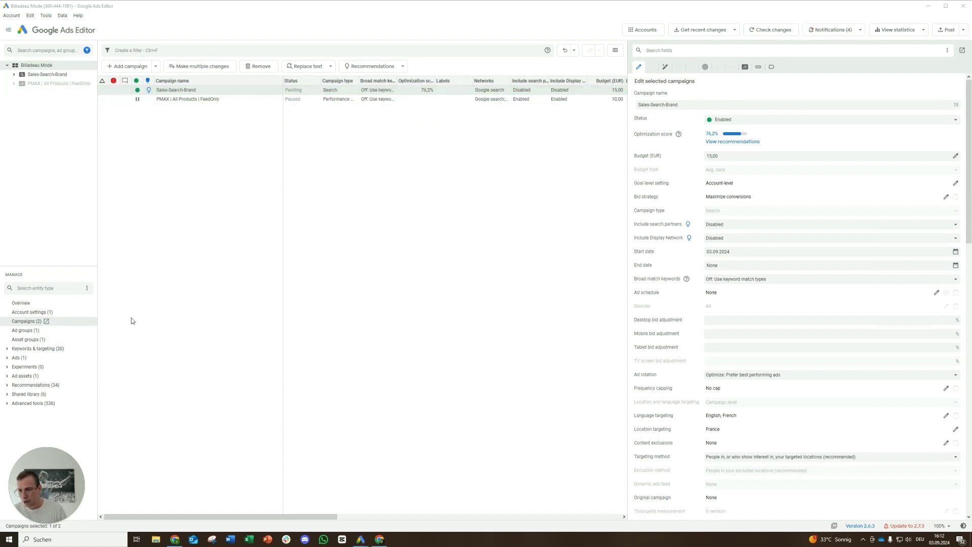
Step: Compare the settings of the Sales-Search-Brand and PMAX | All Products | FeedOnly campaigns, individually and at account level
drag(57, 478, 395, 418)
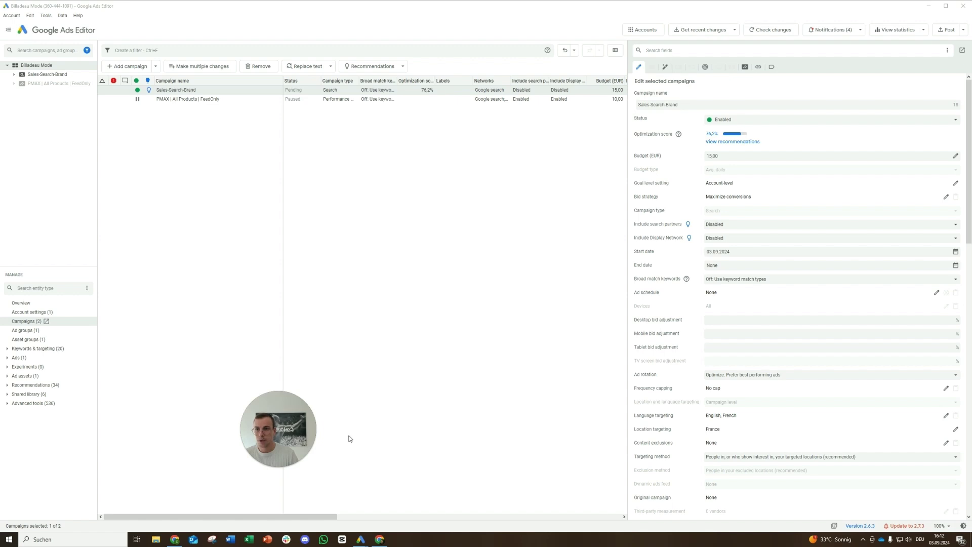
click(65, 85)
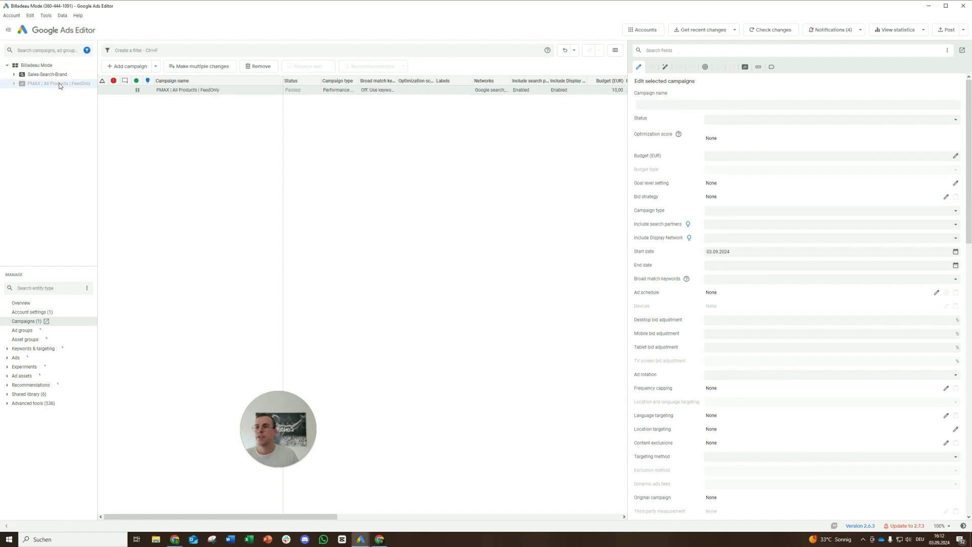
click(56, 75)
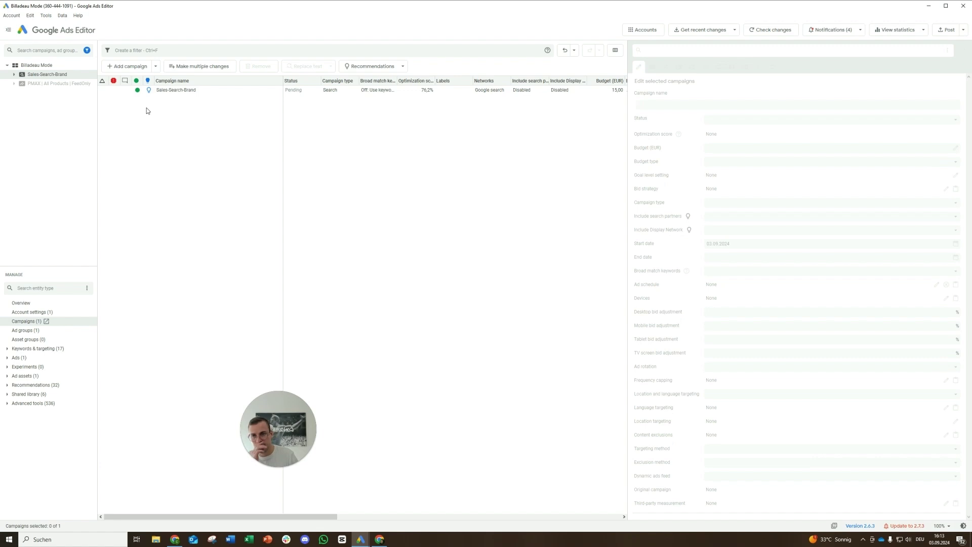
click(54, 67)
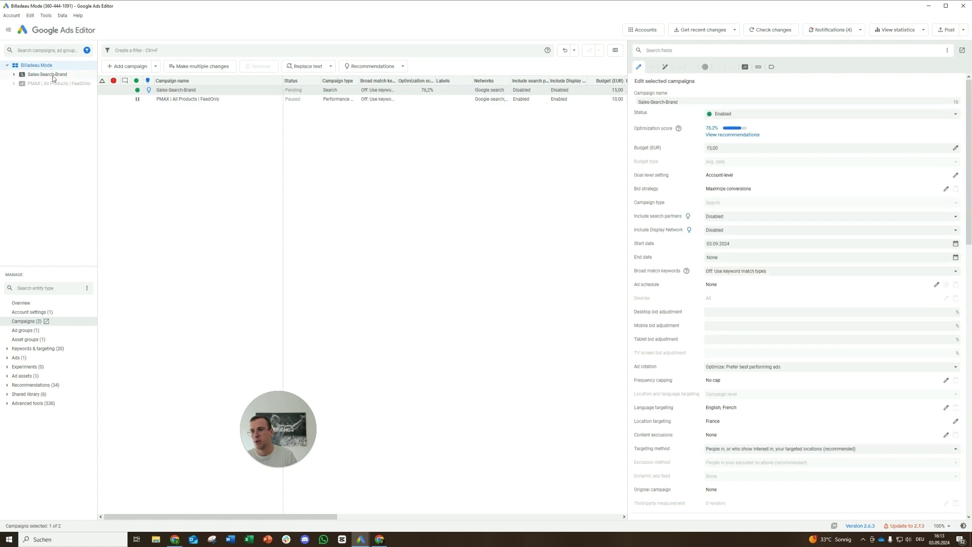
click(54, 83)
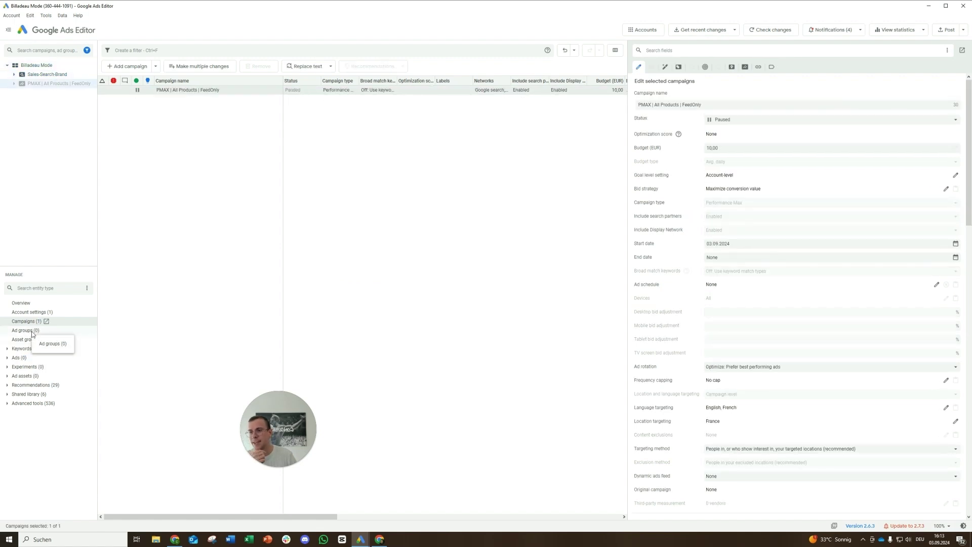
click(60, 74)
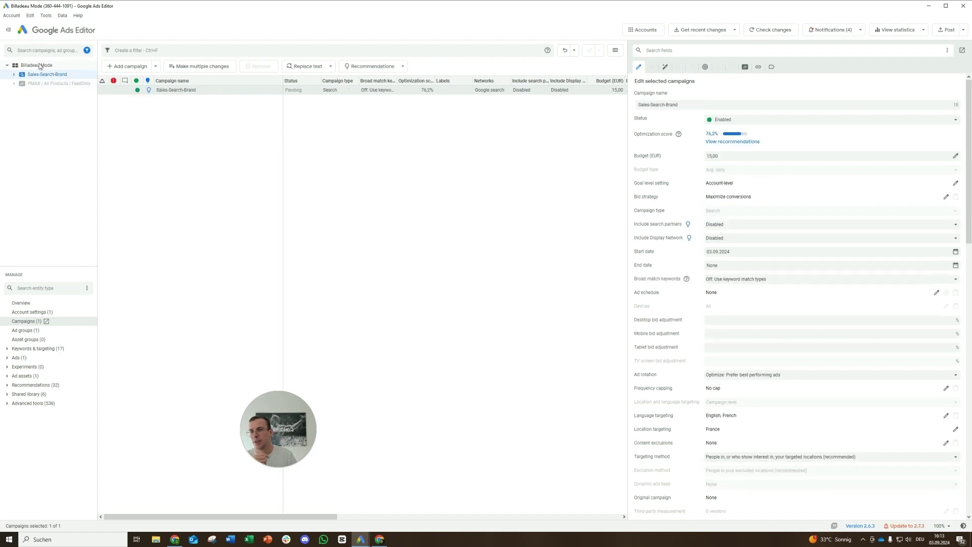
click(40, 67)
click(47, 75)
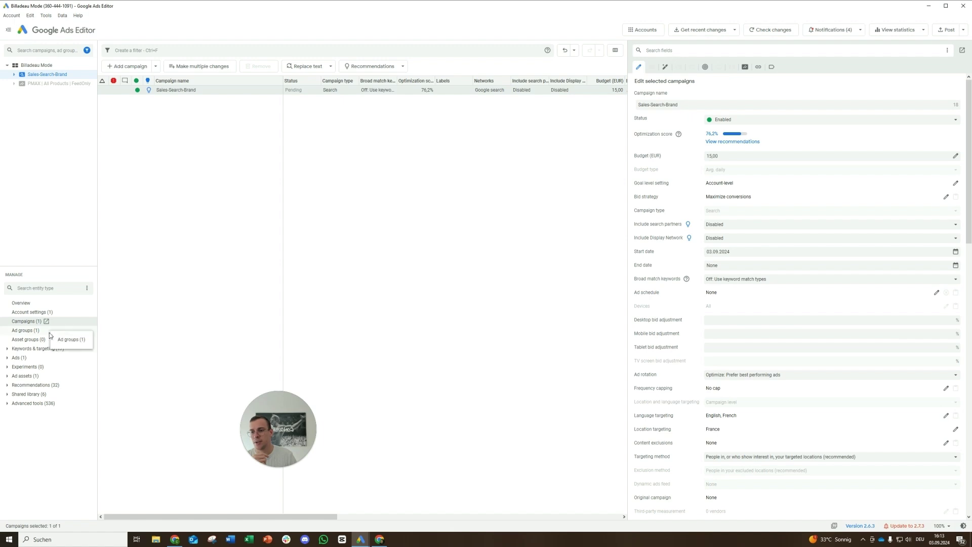
Step: Examine the keyword and match type in Sales-Search-Brand and check the keyword list of the PMAX campaign
click(37, 348)
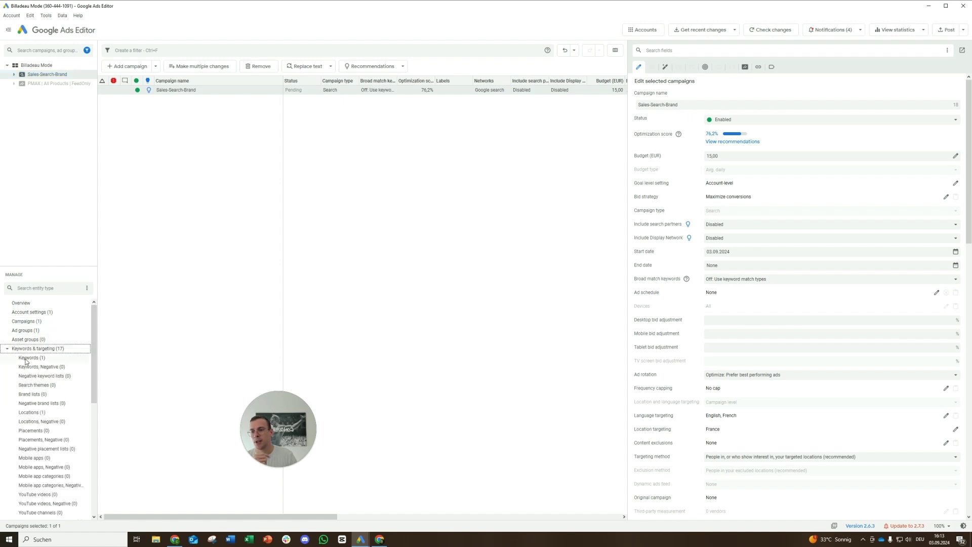
click(27, 358)
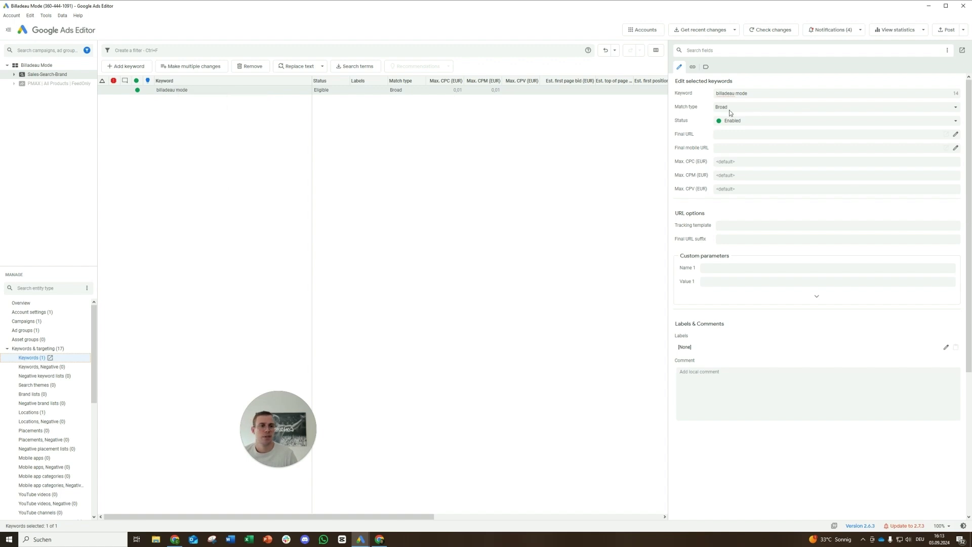
click(29, 321)
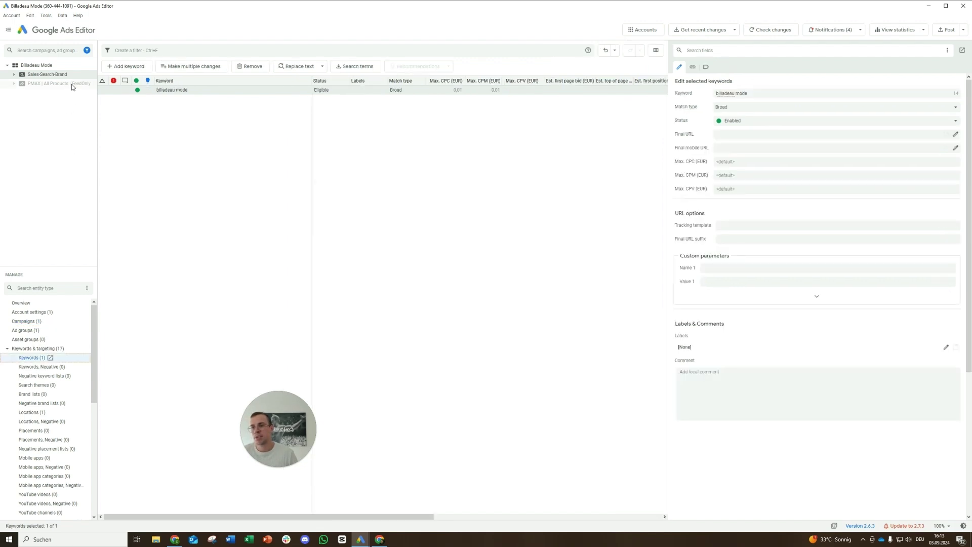
click(71, 84)
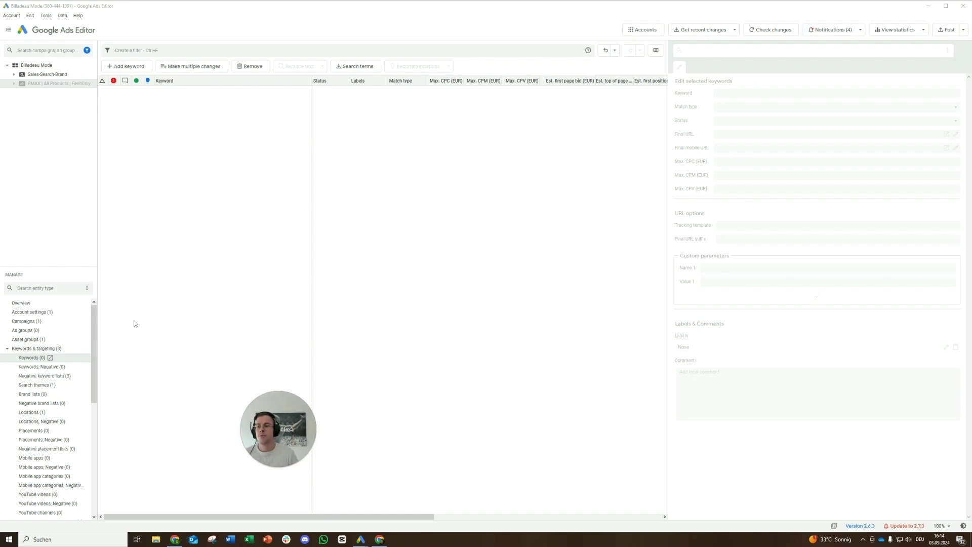
click(5, 349)
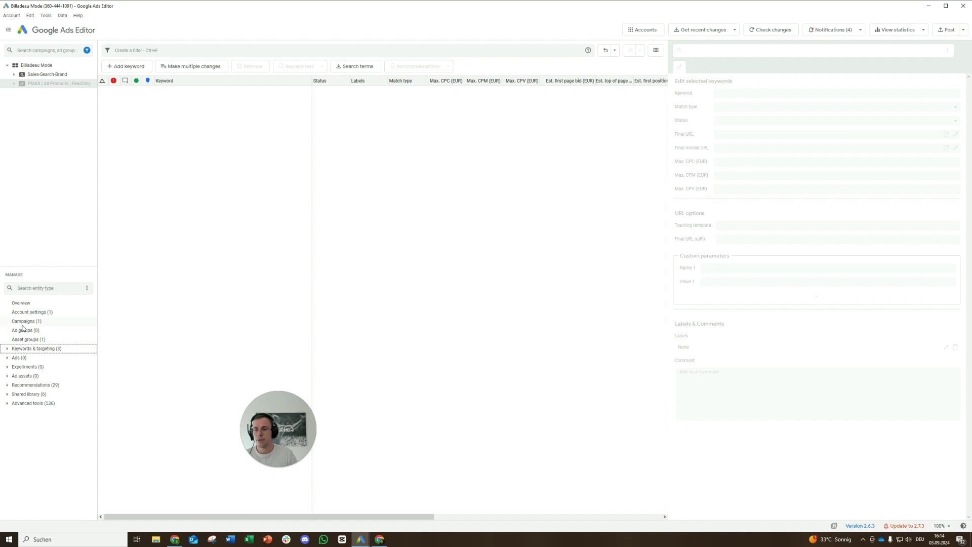
Step: Make the Sales-Search-Brand campaign's goal setting campaign-specific, with Purchase (Website) as its only standard goal
click(42, 74)
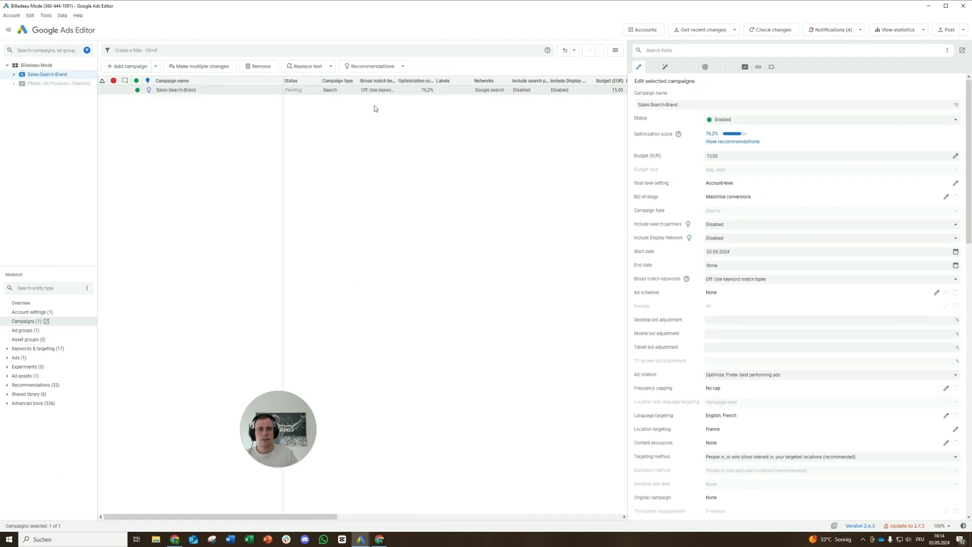
click(956, 184)
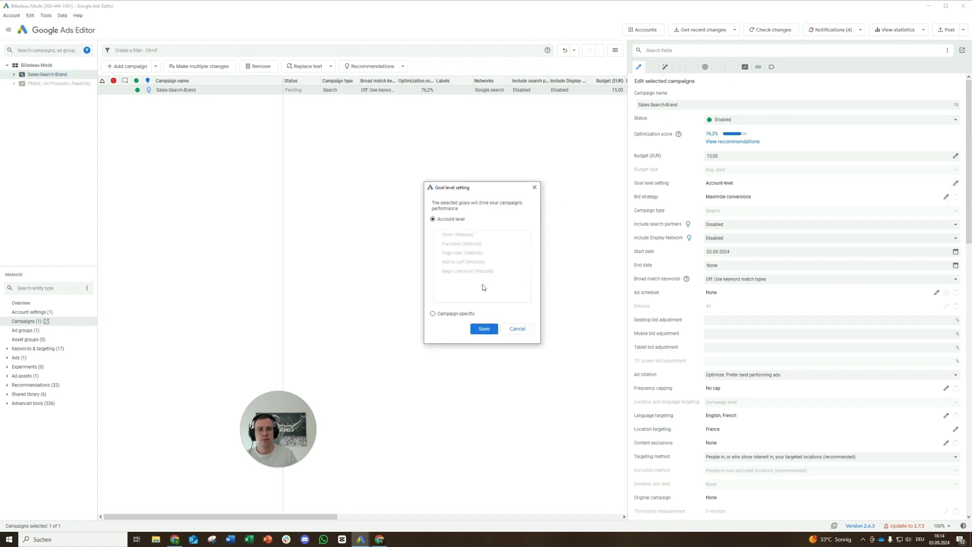
click(458, 313)
click(459, 283)
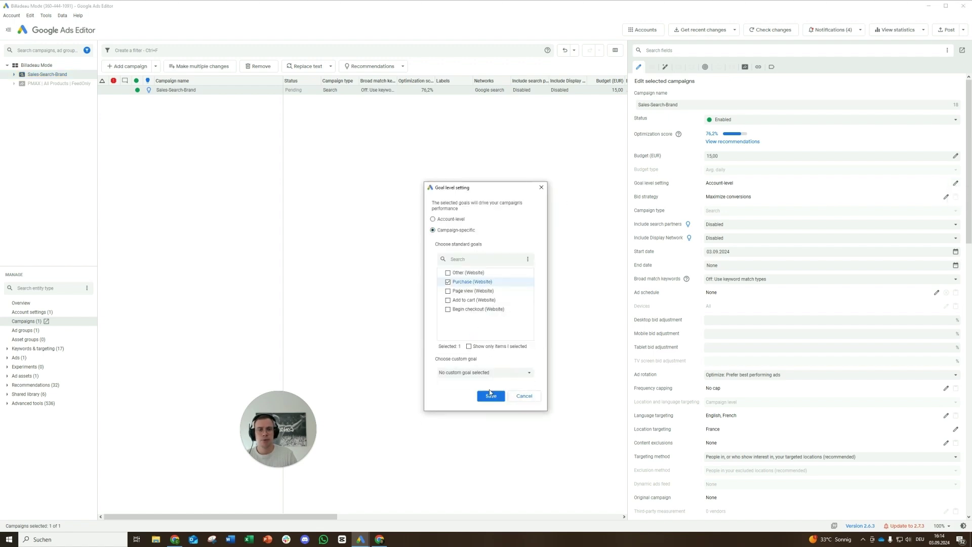
click(491, 404)
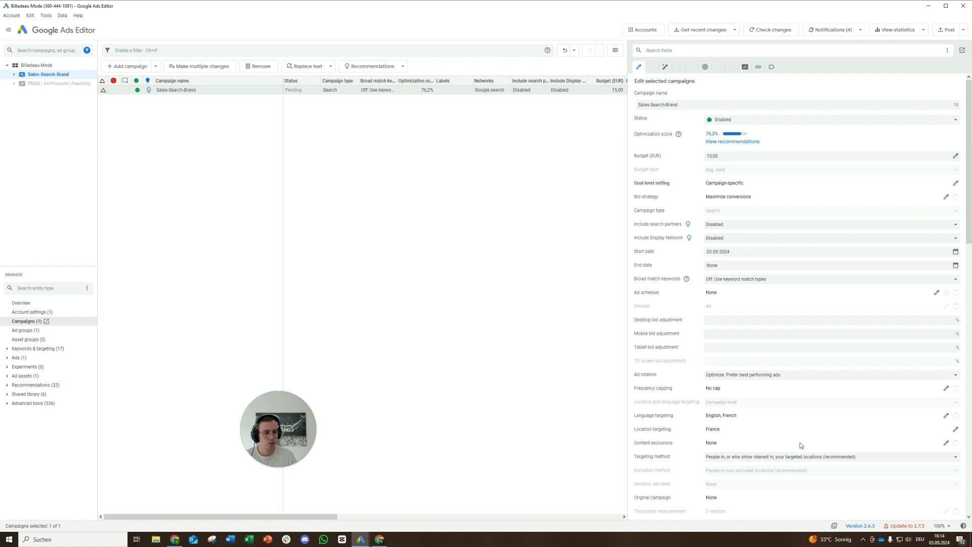
Step: Set the Sales-Search-Brand campaign's targeting method to "People in or regularly in your targeted locations"
click(769, 457)
click(769, 458)
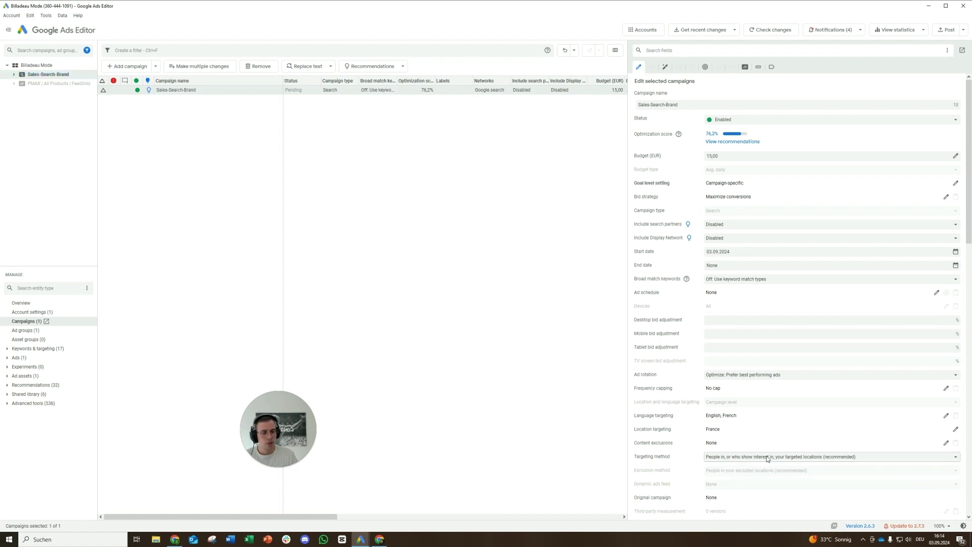
click(769, 458)
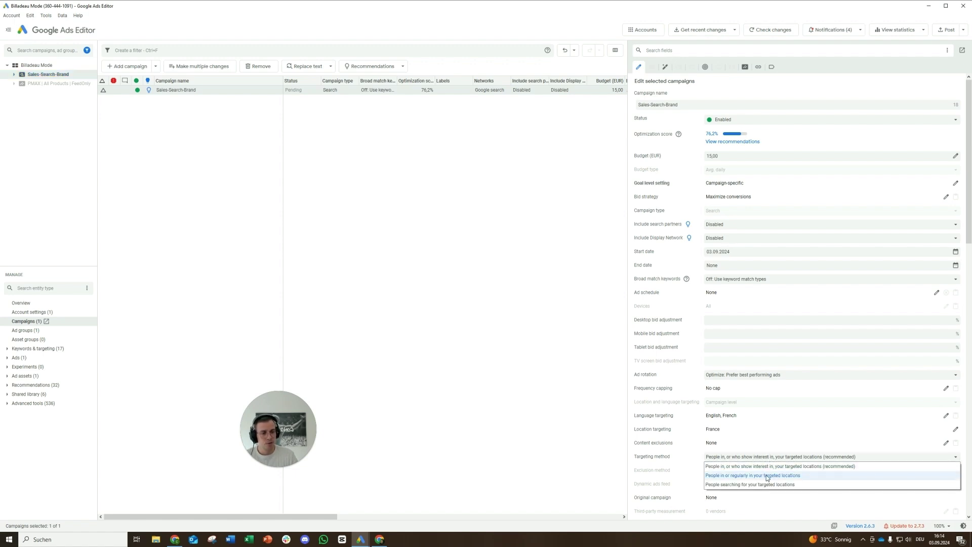
click(770, 476)
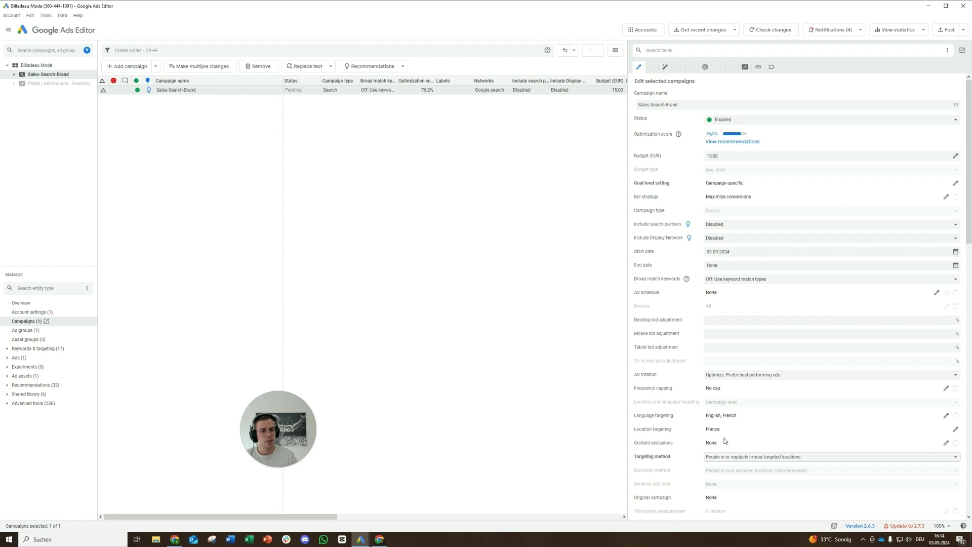
scroll(744, 460, down, 1)
click(829, 460)
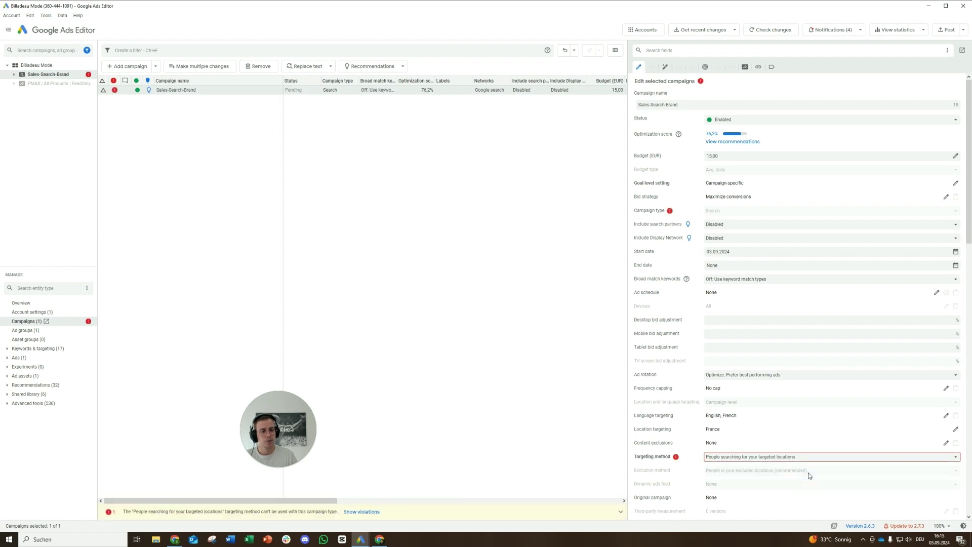
click(808, 473)
scroll(827, 491, down, 1)
scroll(827, 491, down, 7)
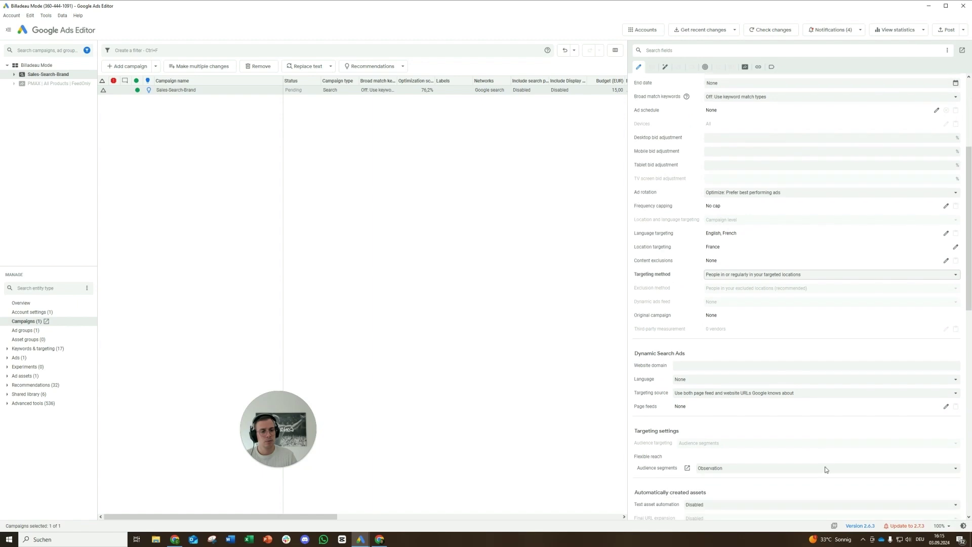
Step: Set the campaign's bid strategy to Manual CPC and turn off Enhanced CPC
scroll(825, 470, up, 8)
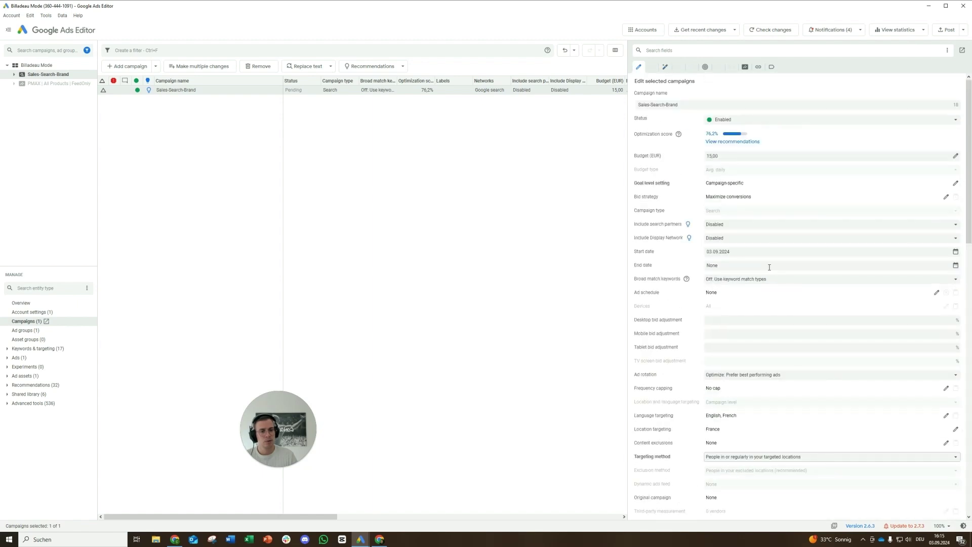
click(946, 197)
click(525, 221)
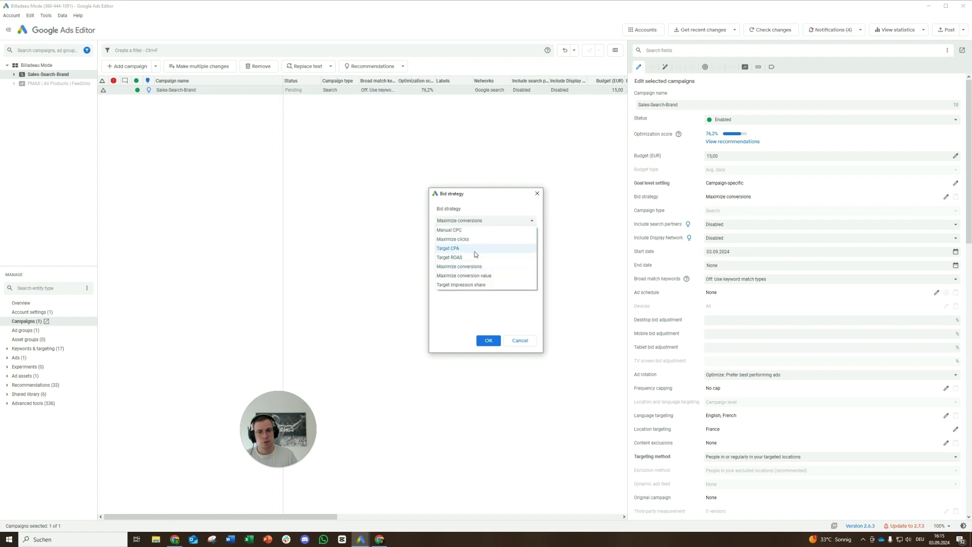
click(458, 231)
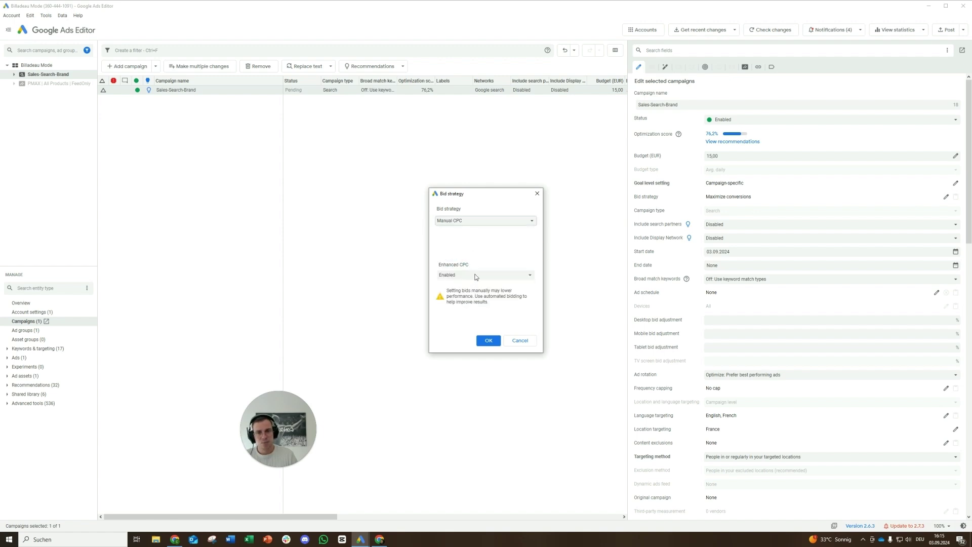
click(477, 276)
click(475, 292)
click(490, 340)
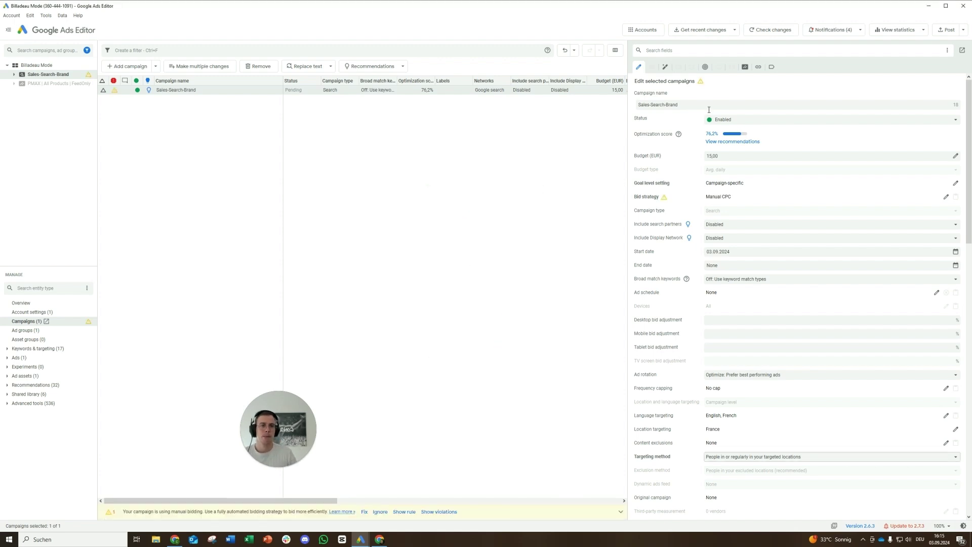
Step: Rename the Sales-Search-Brand campaign to "Search | Brand"
text(Sea)
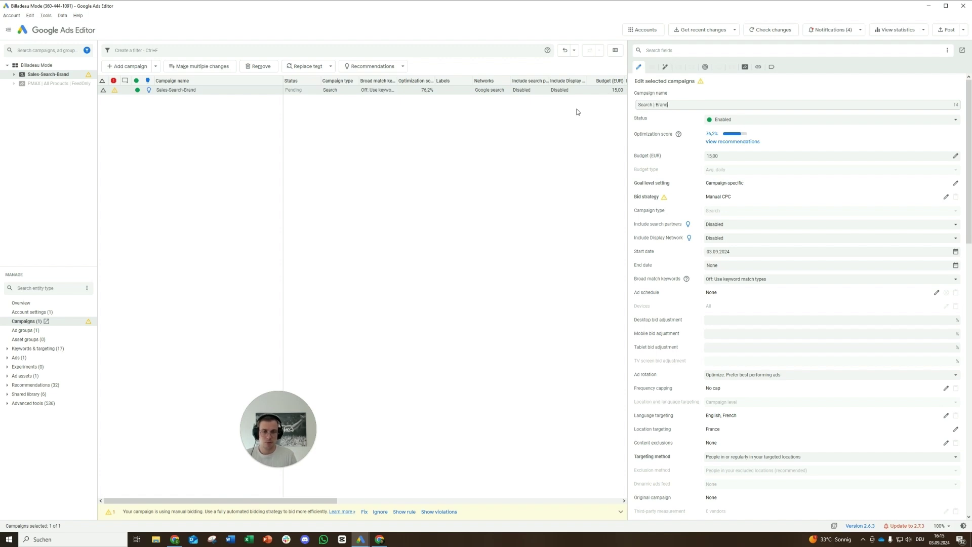
Step: Copy the campaign's name and rename its ad group to "Search | Brand"
key(ctrl+a)
key(ctrl+c)
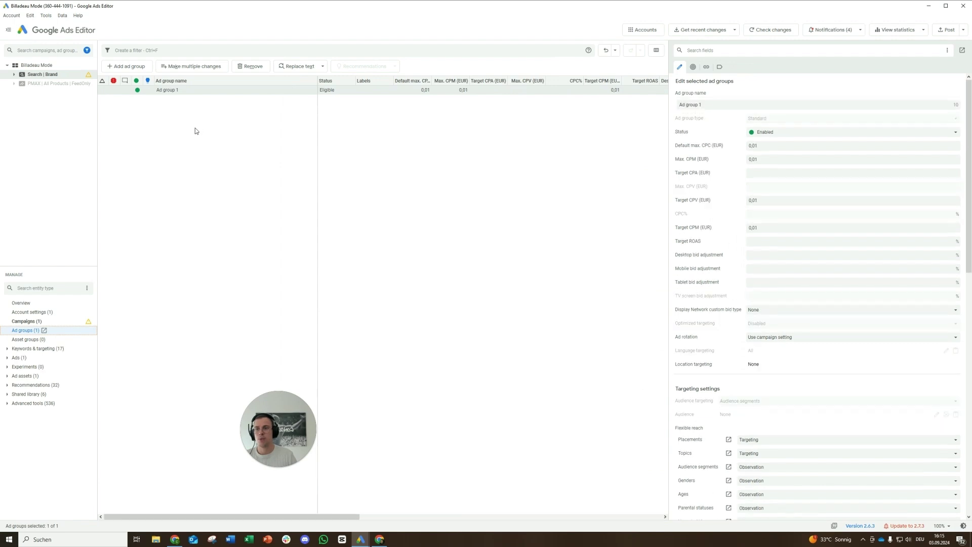
click(709, 105)
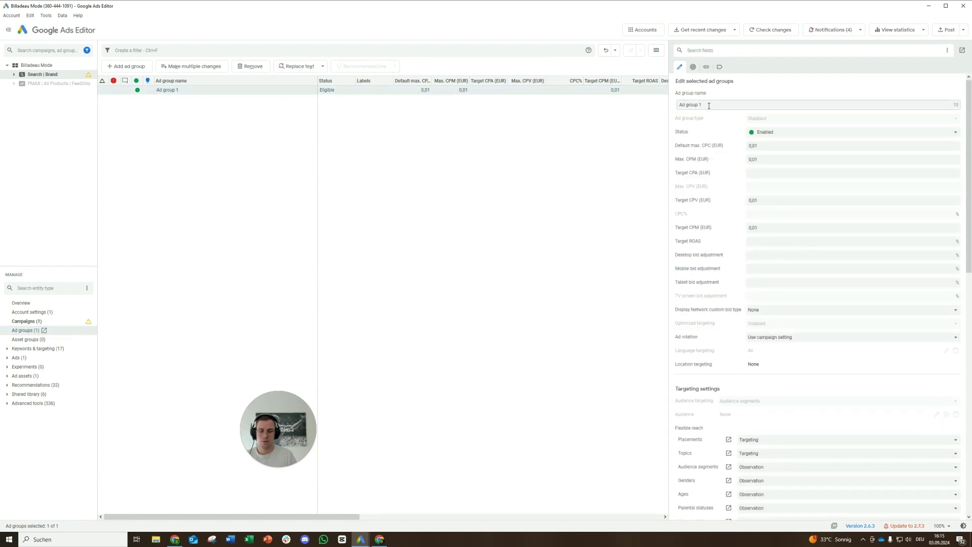
key(ctrl+a)
key(ctrl+v)
Step: Set the ad group's default max. CPC to 0,25 EUR and review its remaining settings
drag(768, 145, 713, 145)
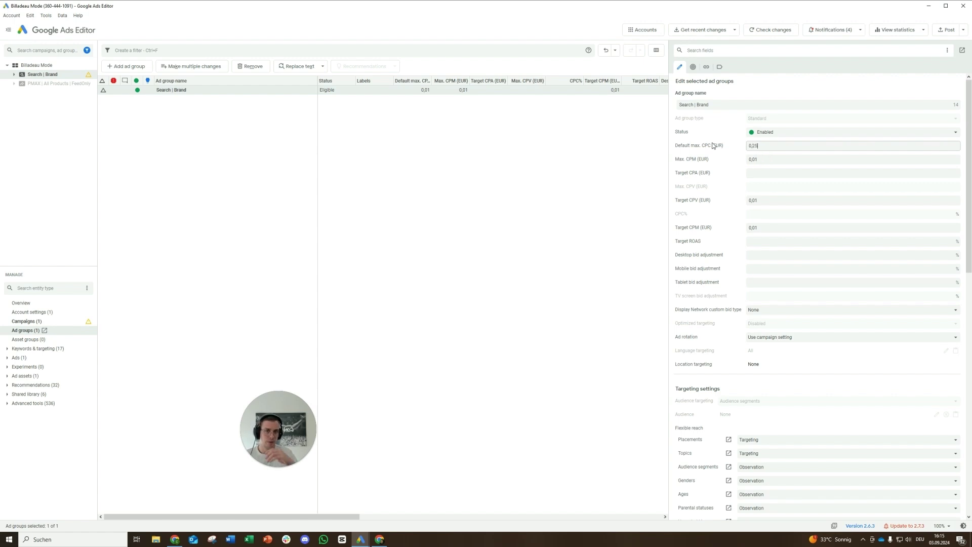
click(485, 150)
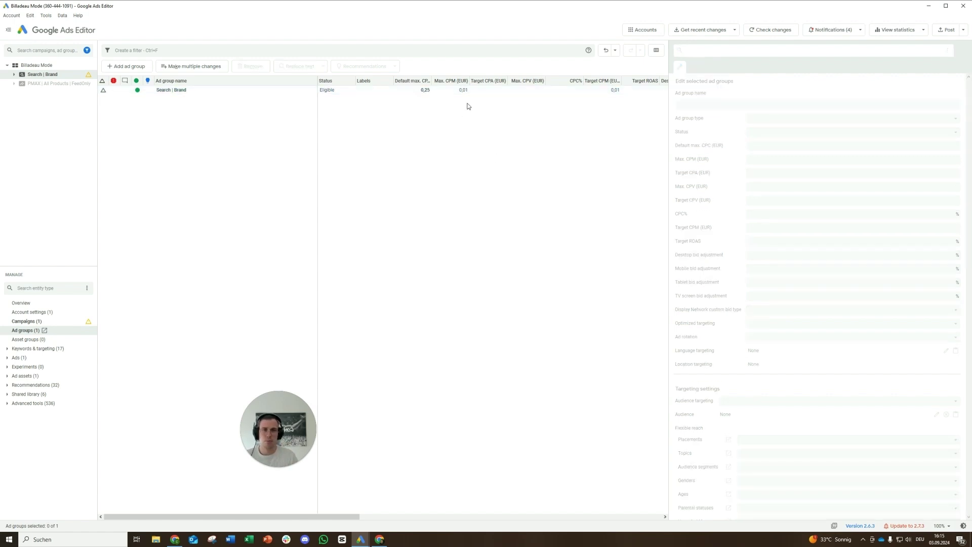
click(475, 91)
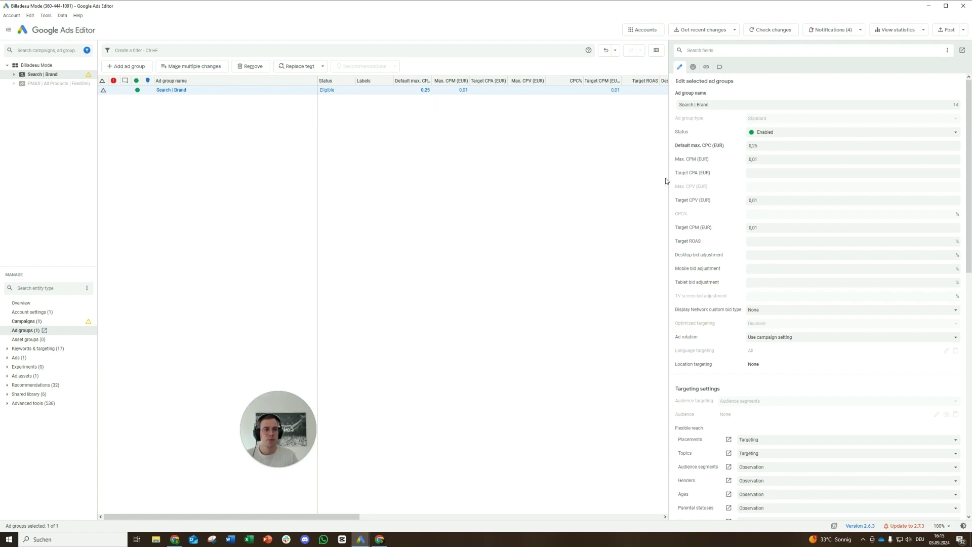
scroll(796, 241, down, 3)
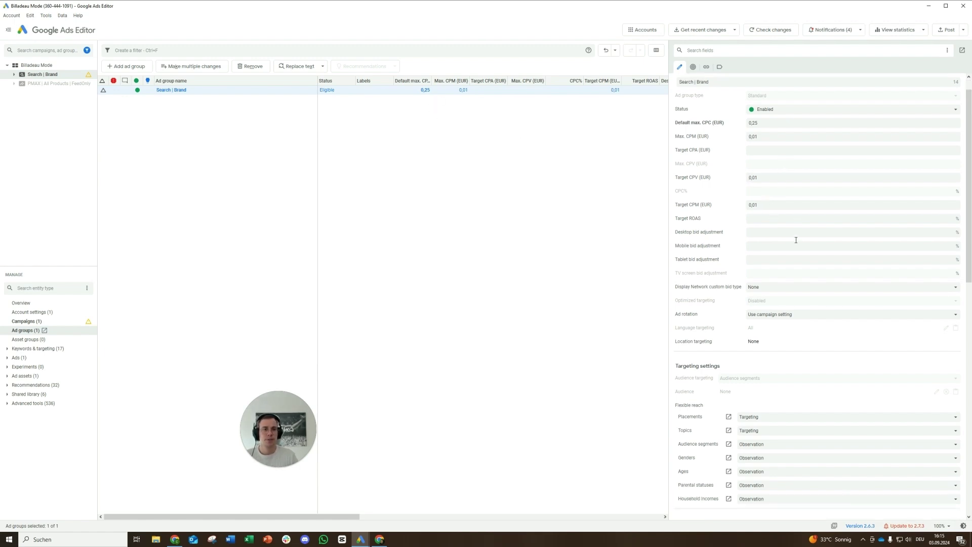
scroll(796, 240, down, 8)
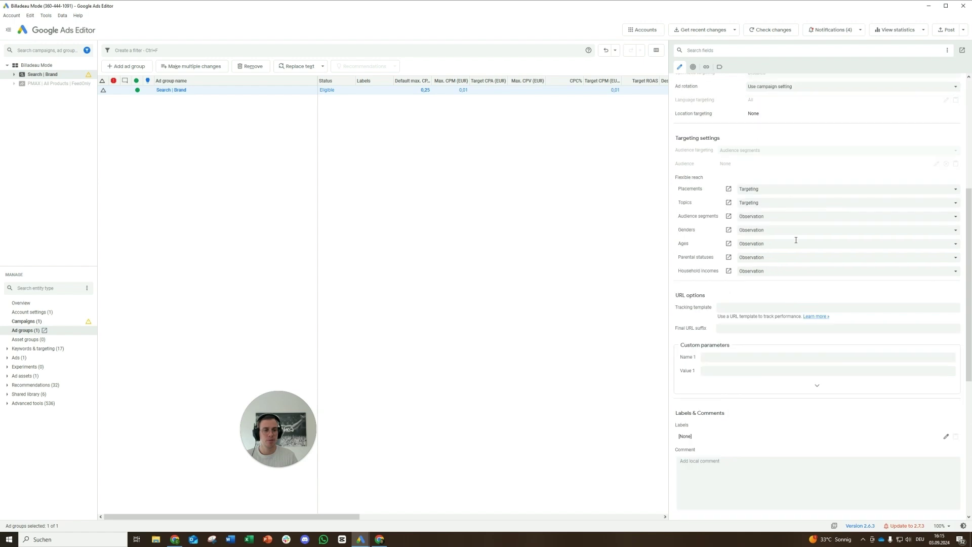
scroll(796, 240, down, 13)
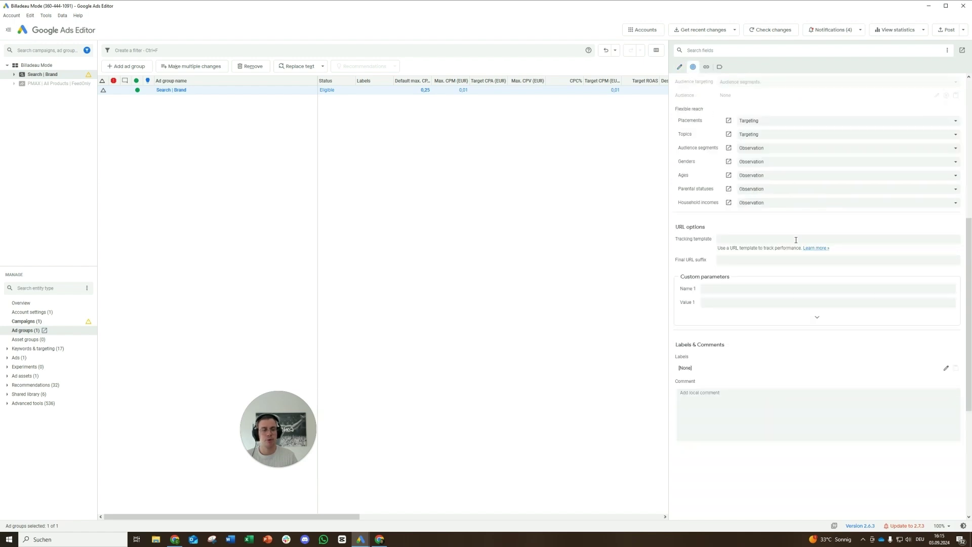
scroll(794, 242, up, 20)
scroll(794, 241, up, 1)
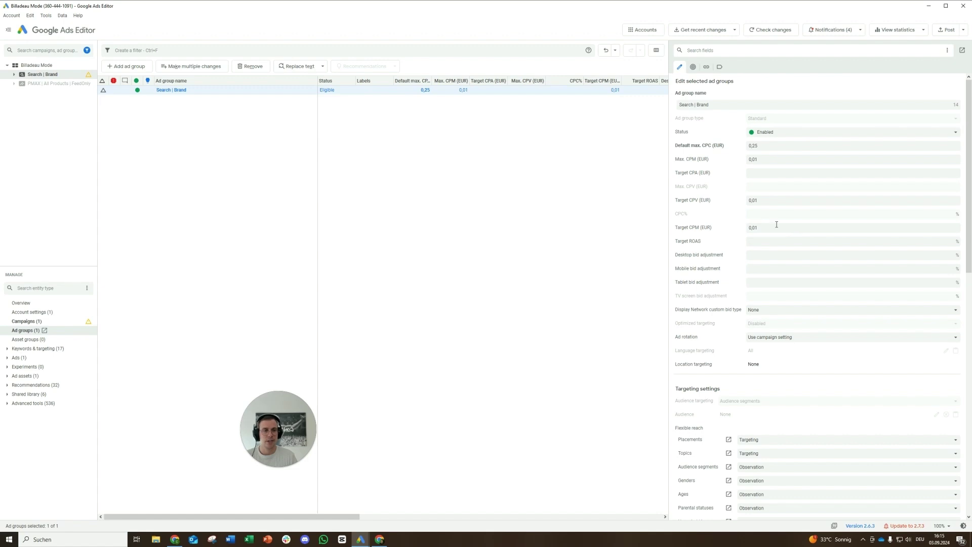
Step: Set the budget of the "PMAX | All Products | FeedOnly" campaign to 50 EUR
click(32, 323)
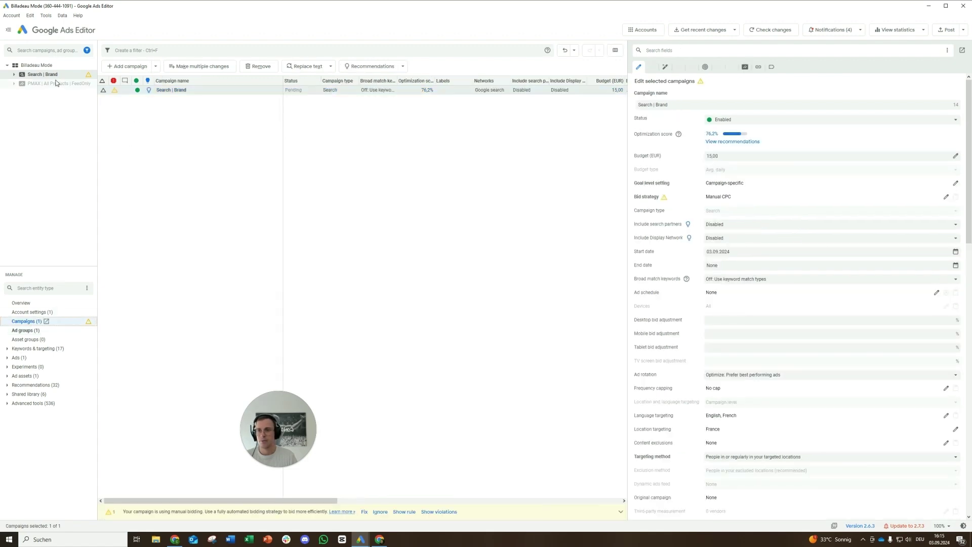
click(56, 84)
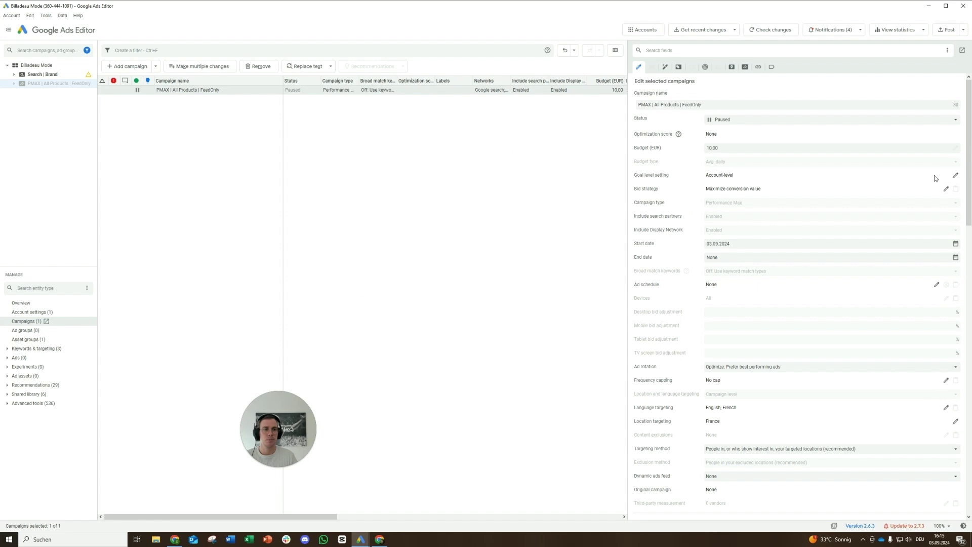
click(720, 146)
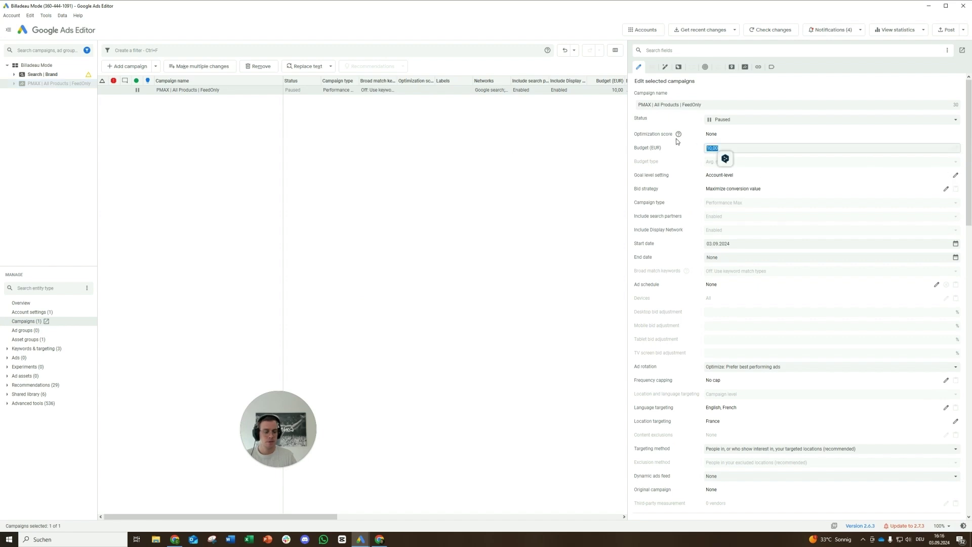
text(50)
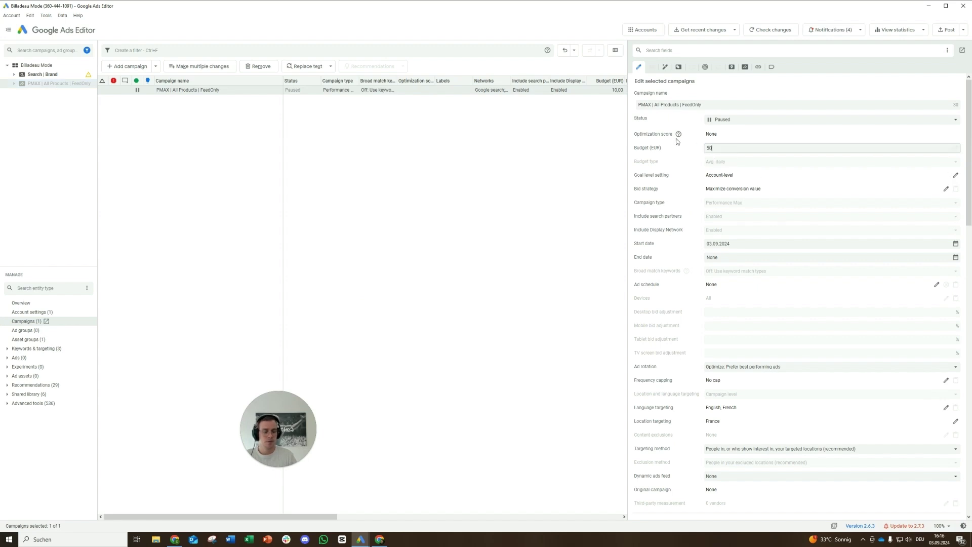
Step: Make the PMAX campaign's goal setting campaign-specific and set the campaign's status to Enabled
click(954, 177)
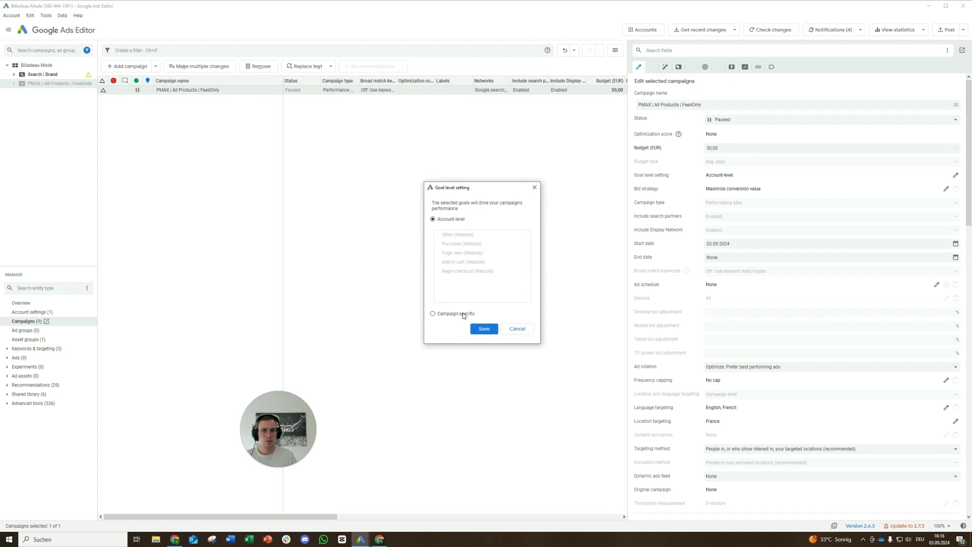
click(463, 315)
click(461, 284)
click(491, 404)
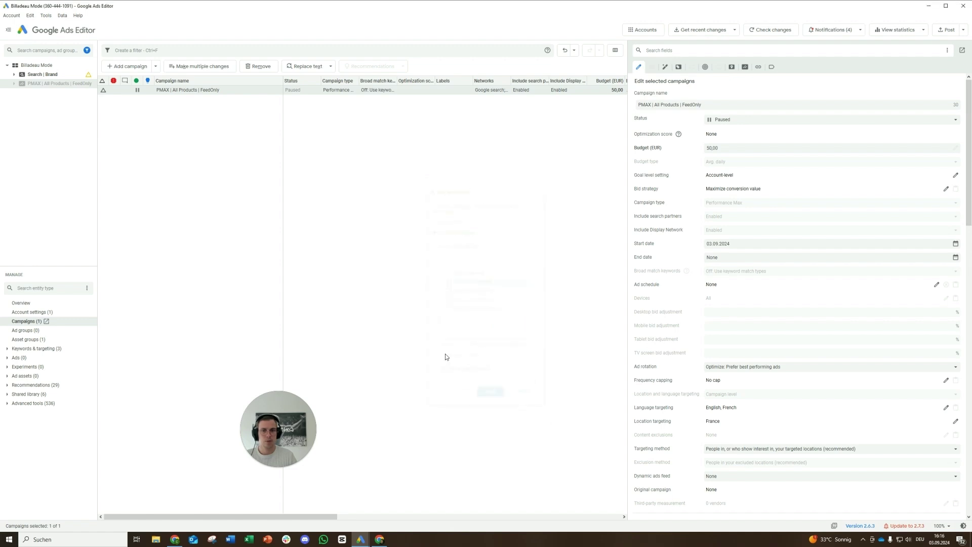
click(734, 119)
click(738, 131)
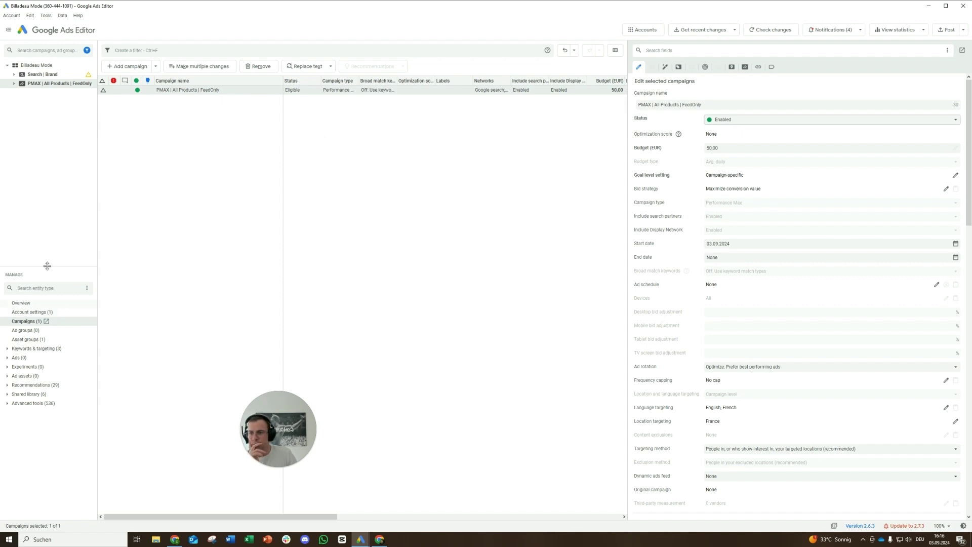
Step: Set the PMAX campaign's targeting method to "People in or regularly in your targeted locations" and review its remaining settings
click(51, 74)
click(51, 84)
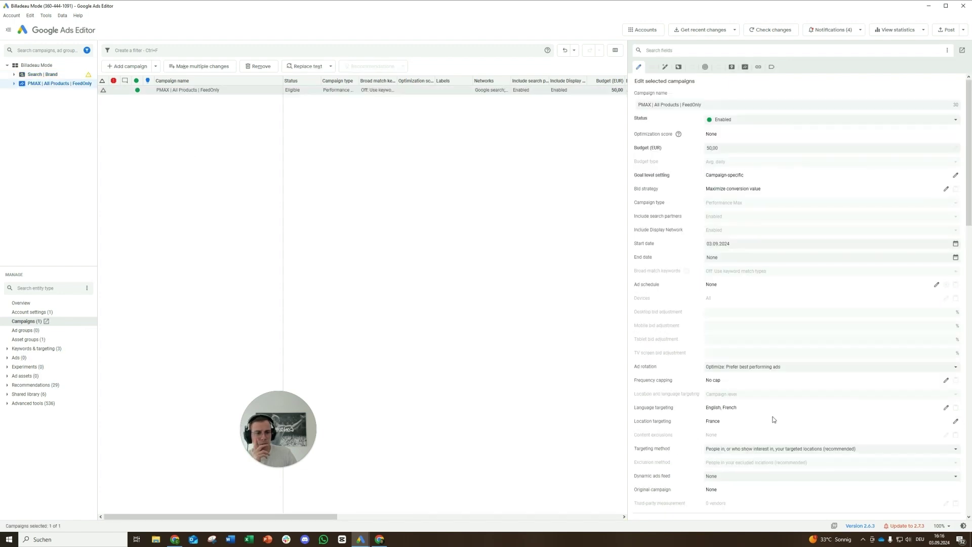
click(798, 450)
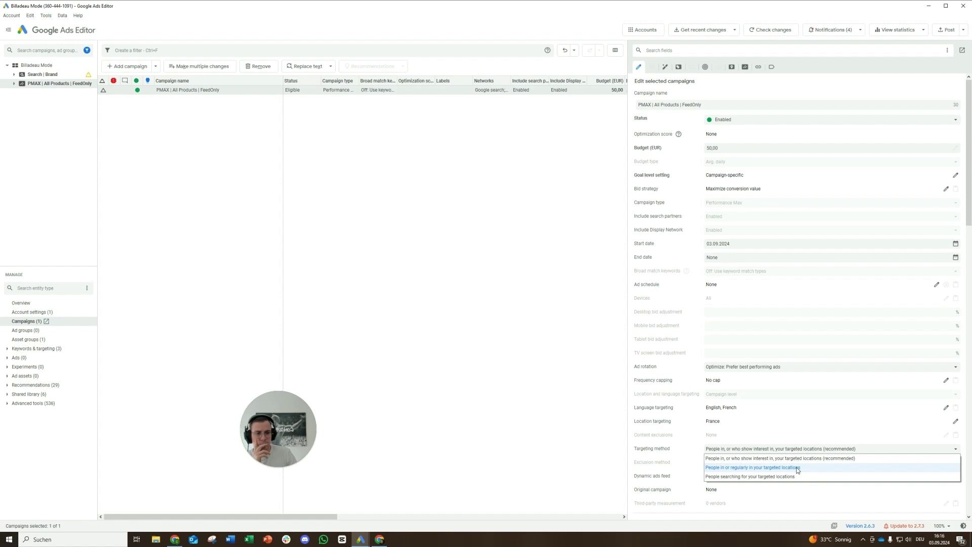
click(797, 467)
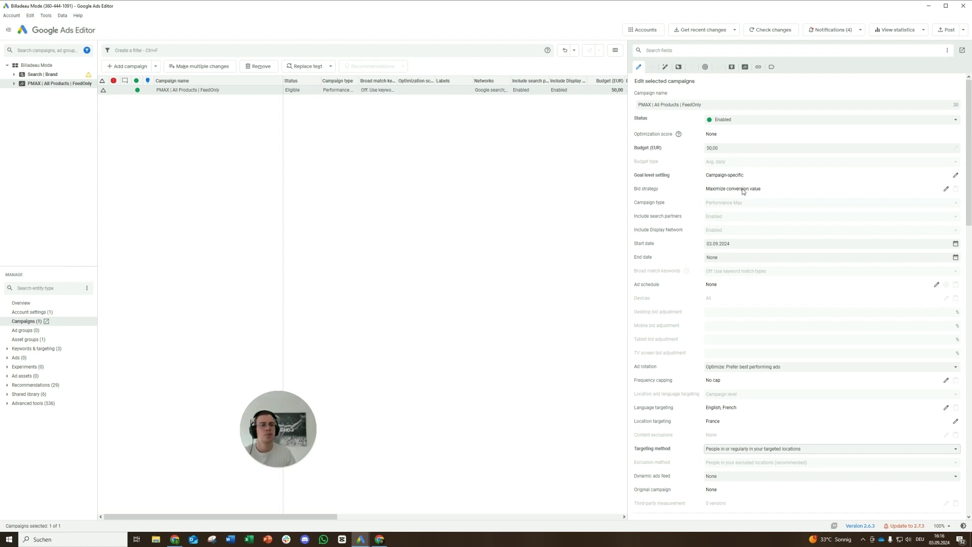
scroll(940, 295, down, 7)
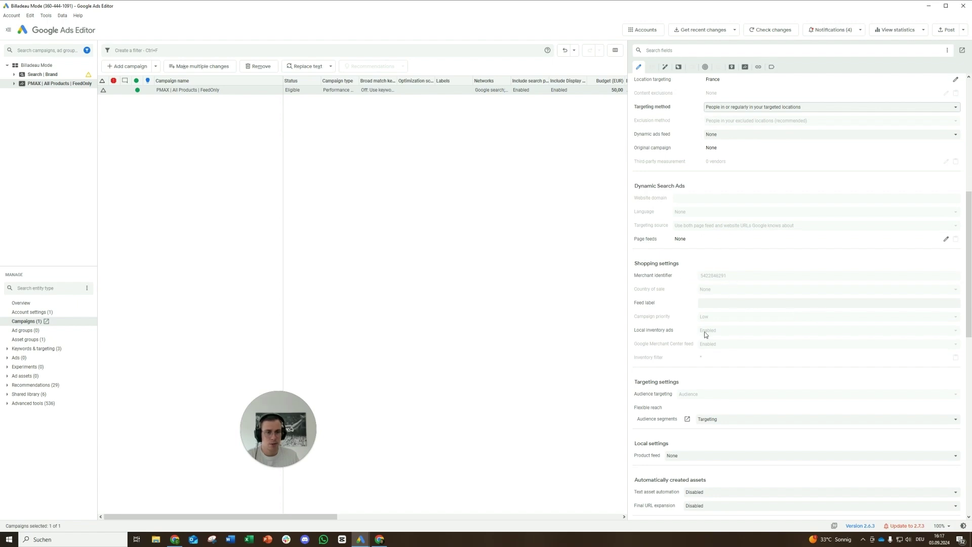
scroll(706, 334, down, 6)
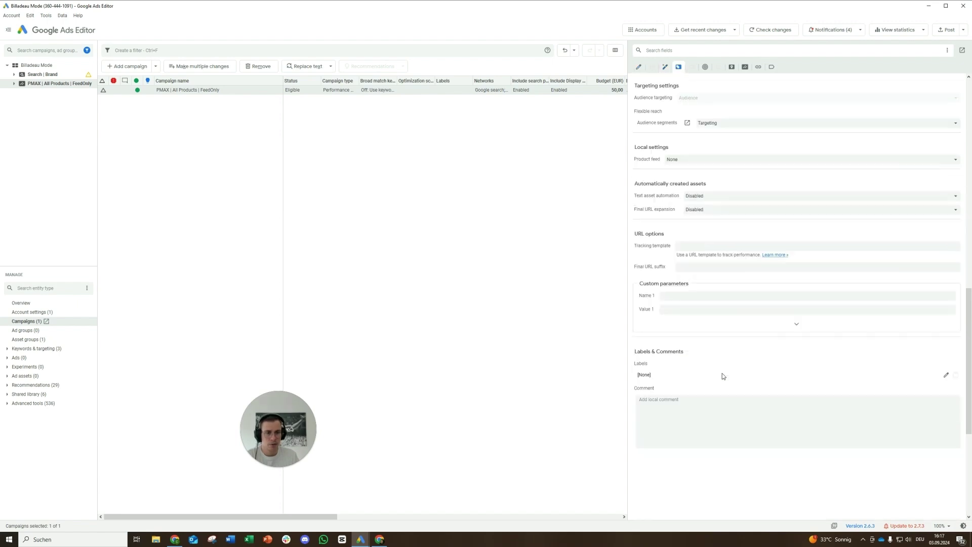
scroll(716, 336, down, 5)
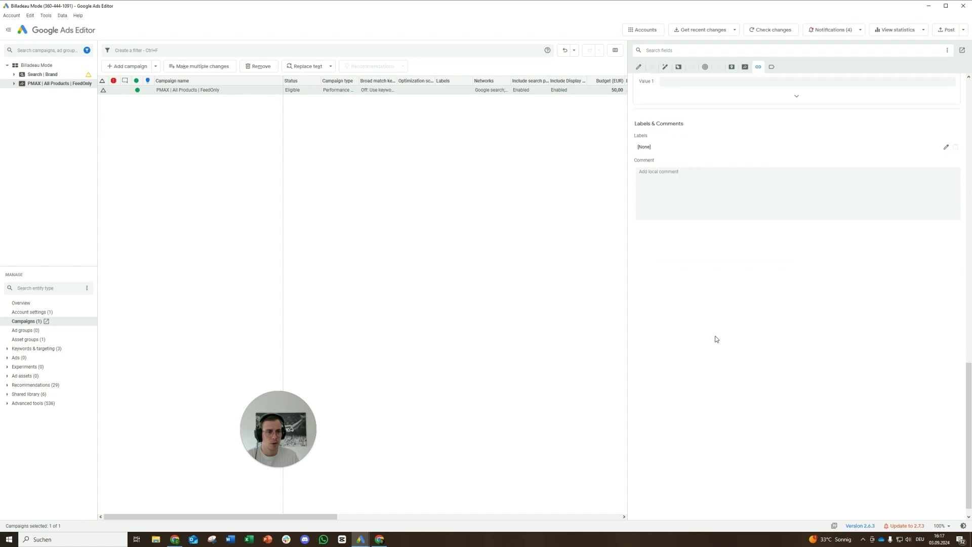
scroll(716, 339, up, 5)
scroll(710, 338, up, 10)
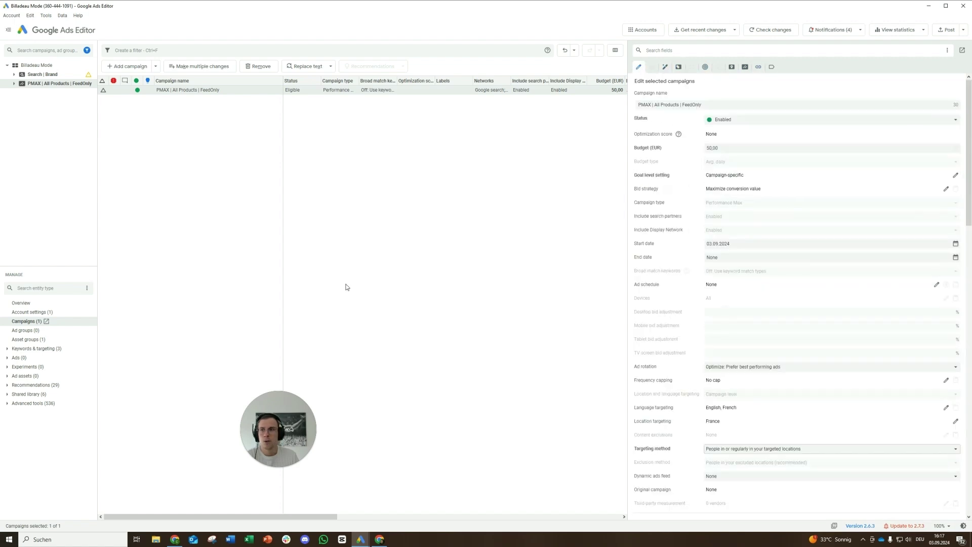
Step: Rename the PMAX campaign's asset group to "FeedOnly"
click(25, 339)
click(693, 105)
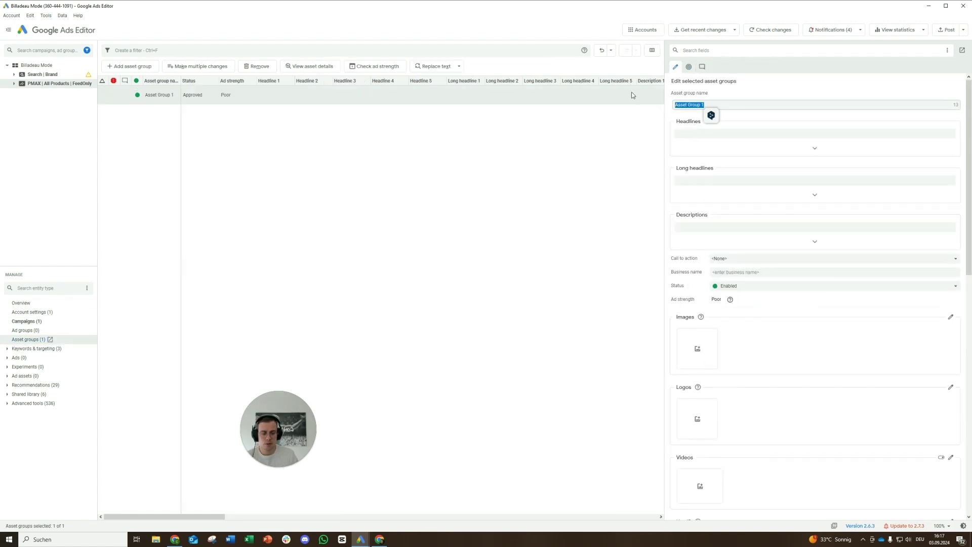
text(FeedOnly)
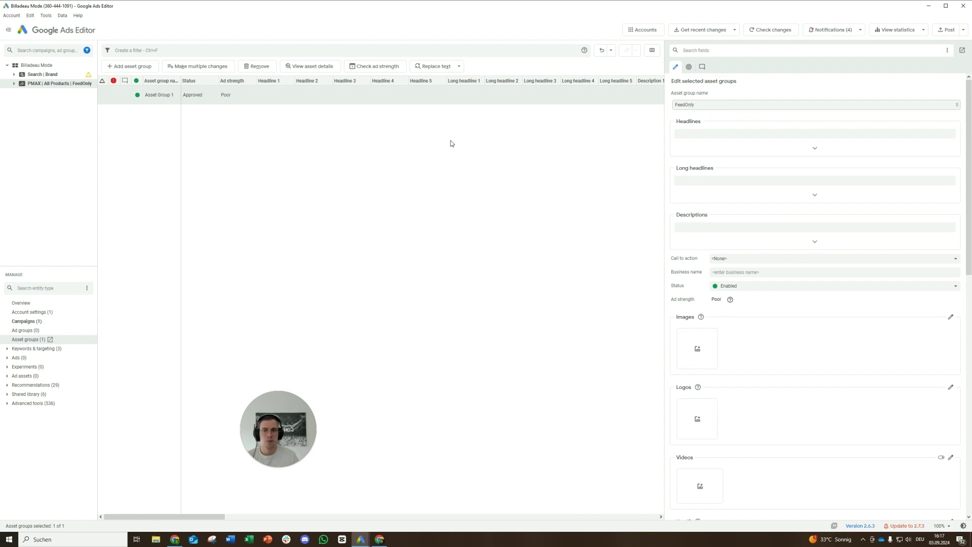
click(223, 108)
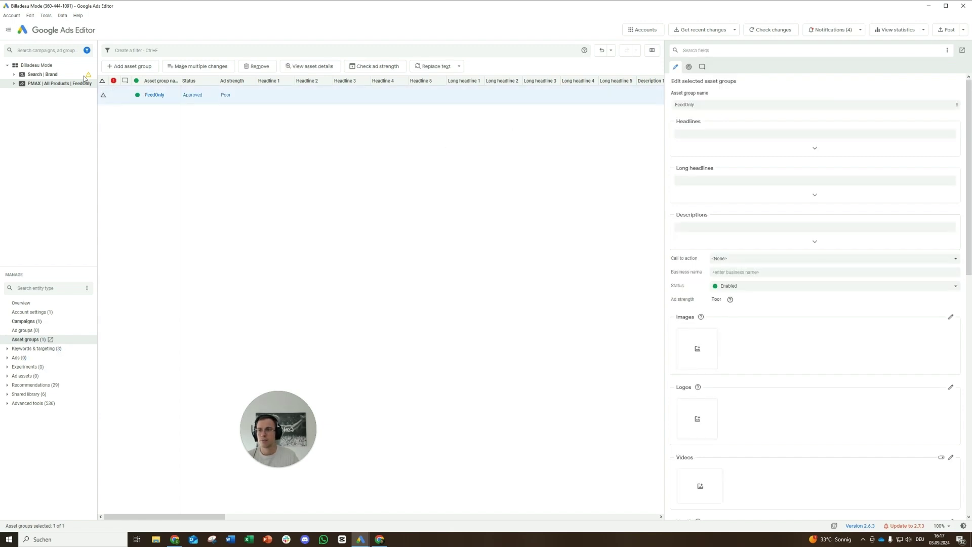
Step: Set the match type of the "billadeau mode" keyword in the "Search | Brand" campaign to Exact
click(61, 82)
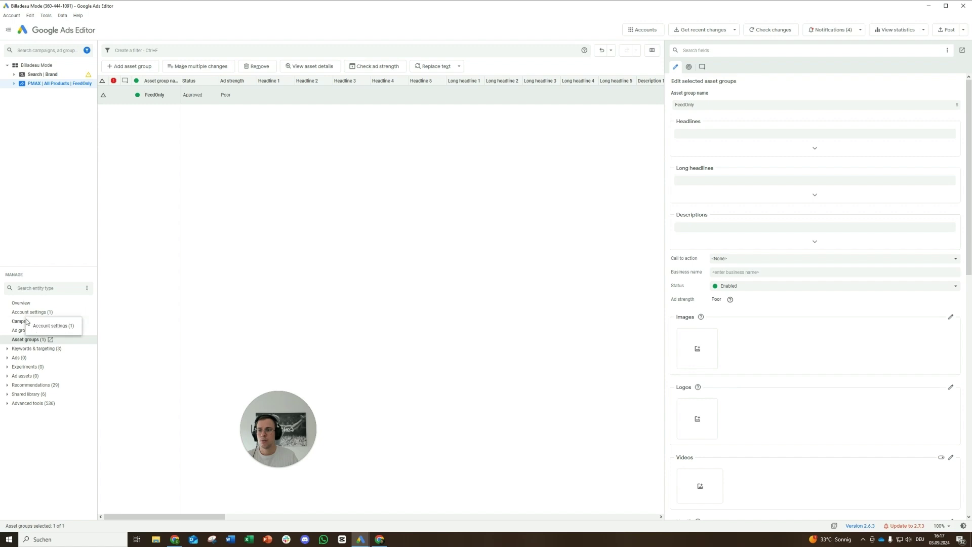
click(51, 75)
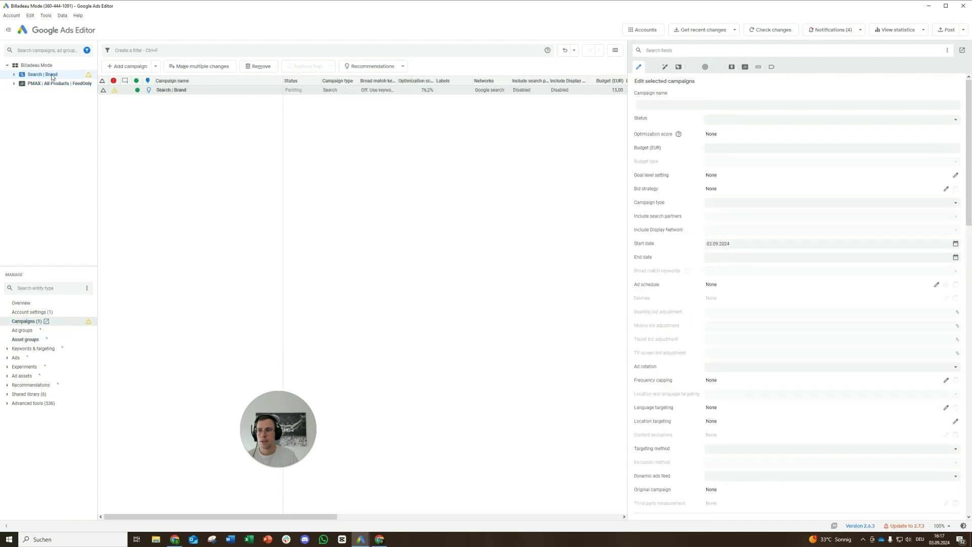
click(7, 349)
click(30, 358)
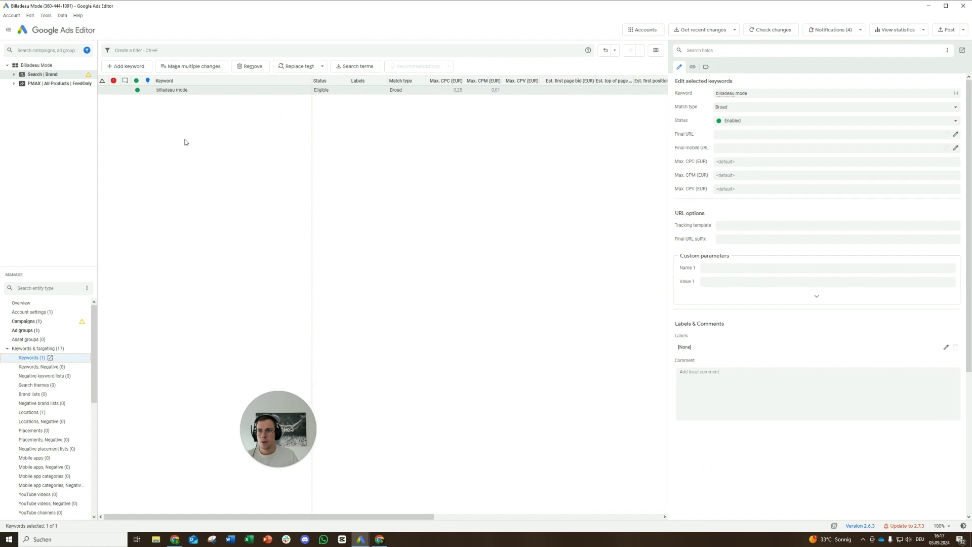
click(208, 90)
click(749, 111)
click(742, 117)
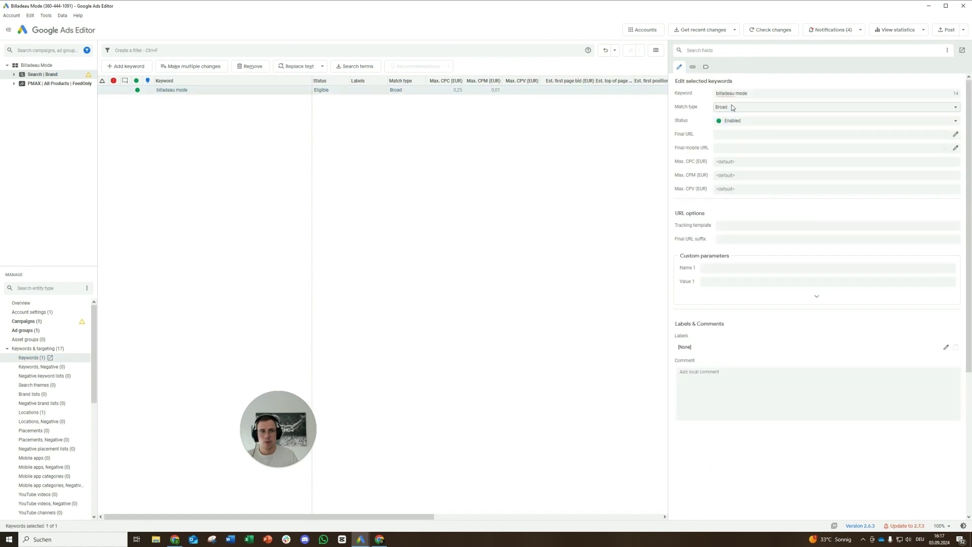
click(738, 110)
click(743, 132)
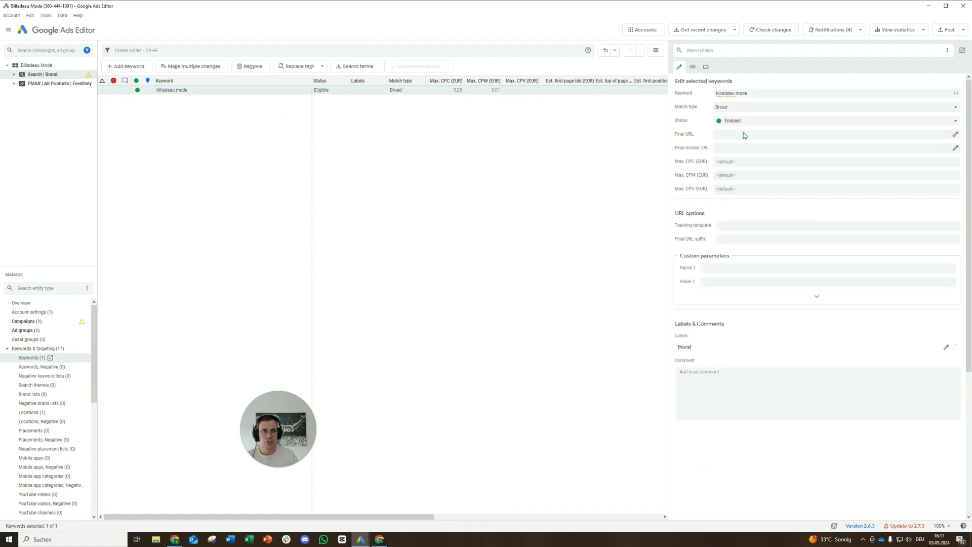
click(366, 121)
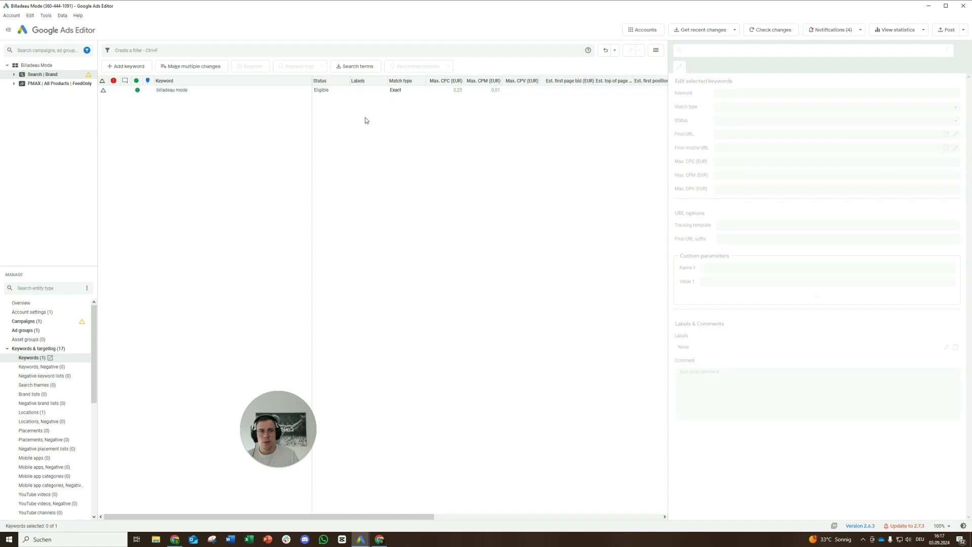
click(336, 91)
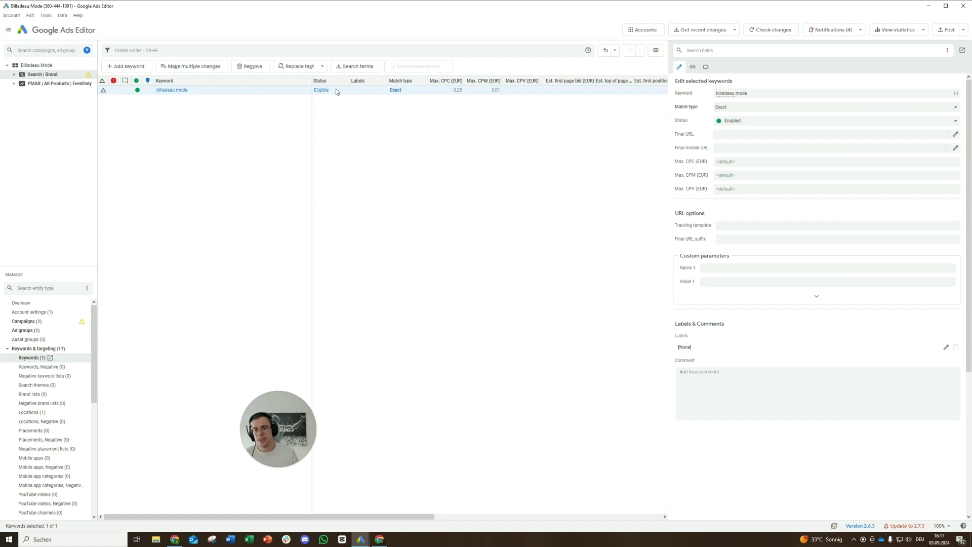
click(263, 115)
click(255, 93)
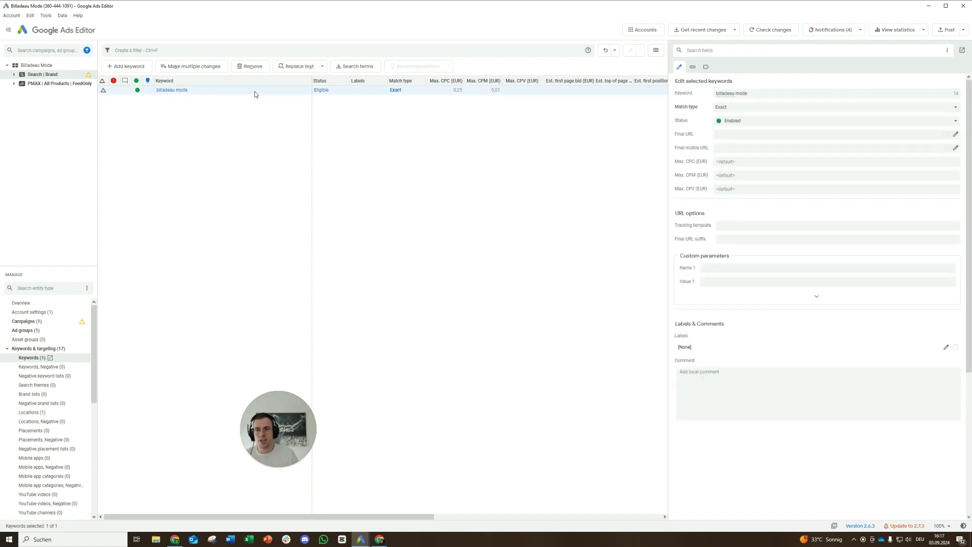
click(256, 105)
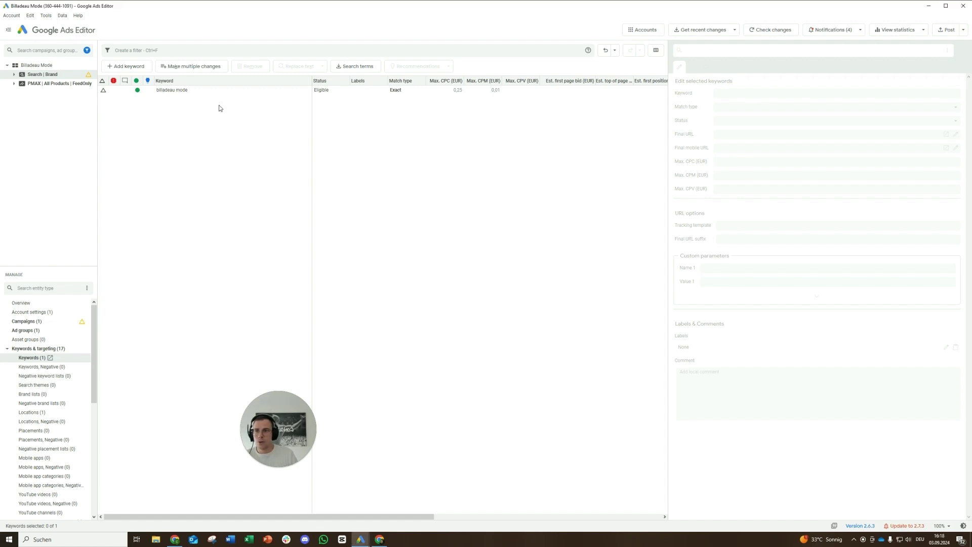
click(218, 91)
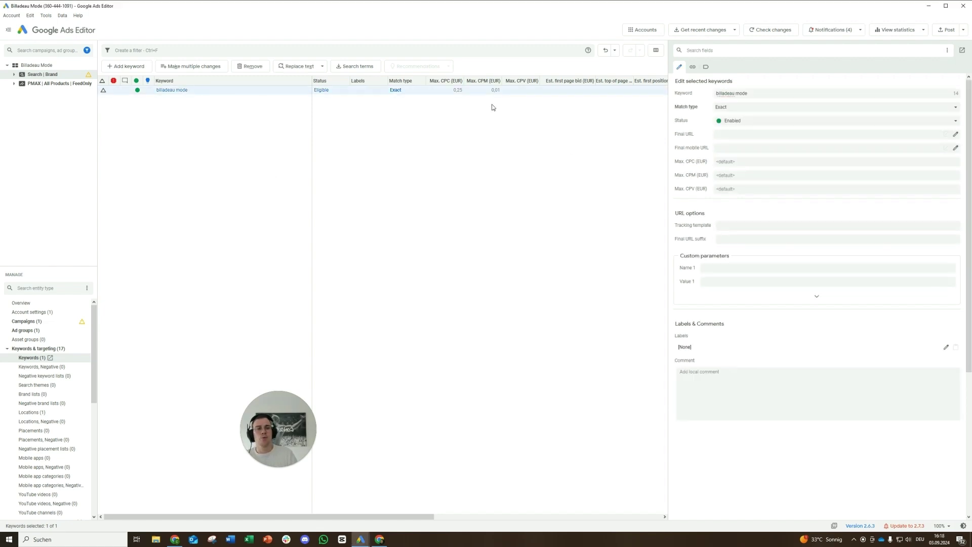
click(715, 93)
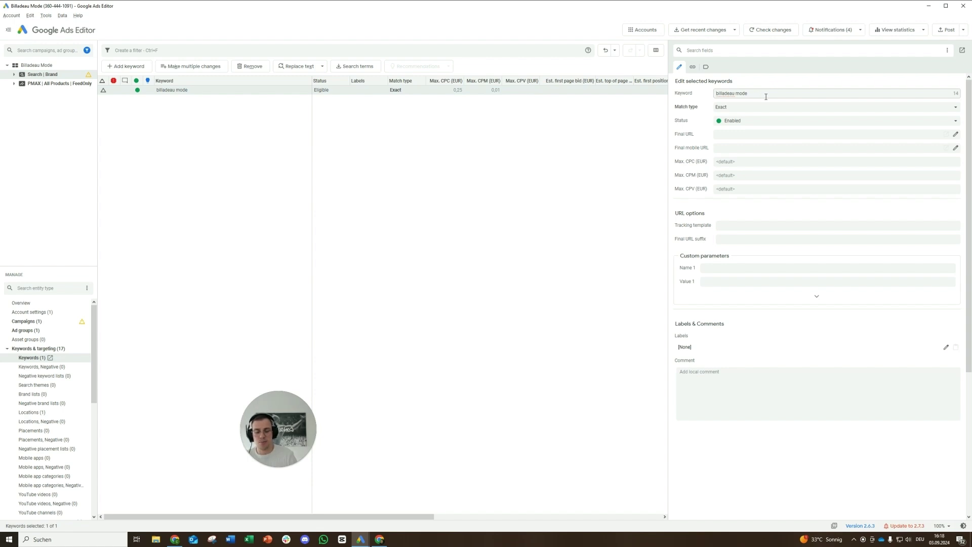
text([)
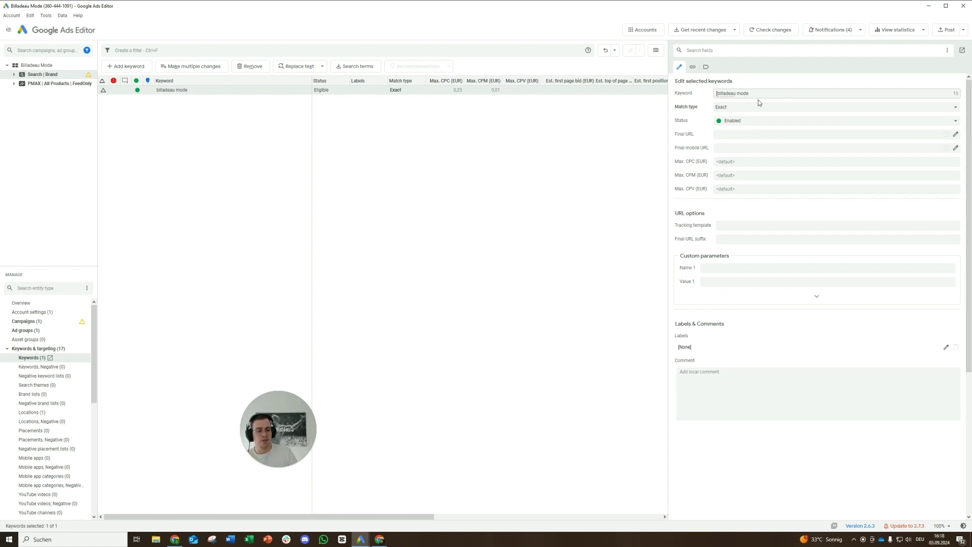
key(Delete)
click(581, 97)
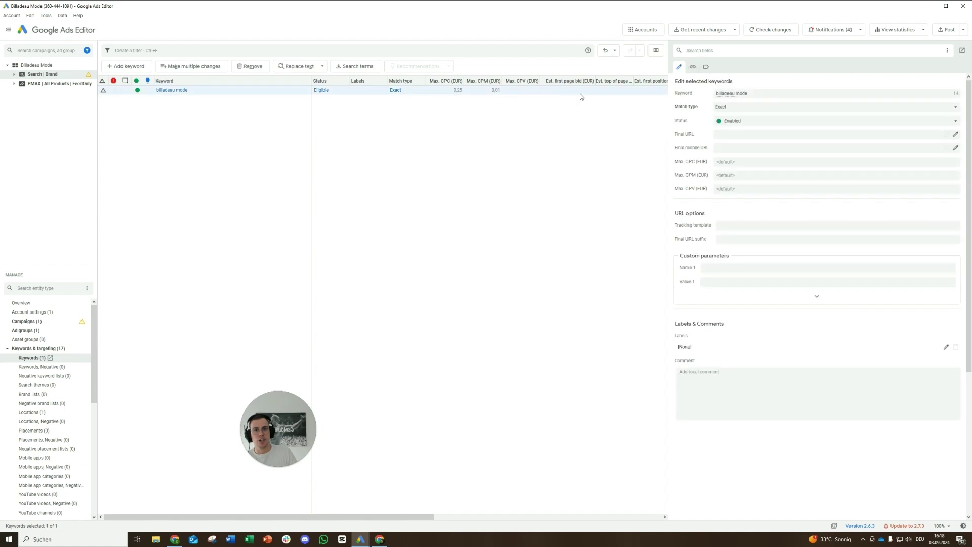
click(603, 109)
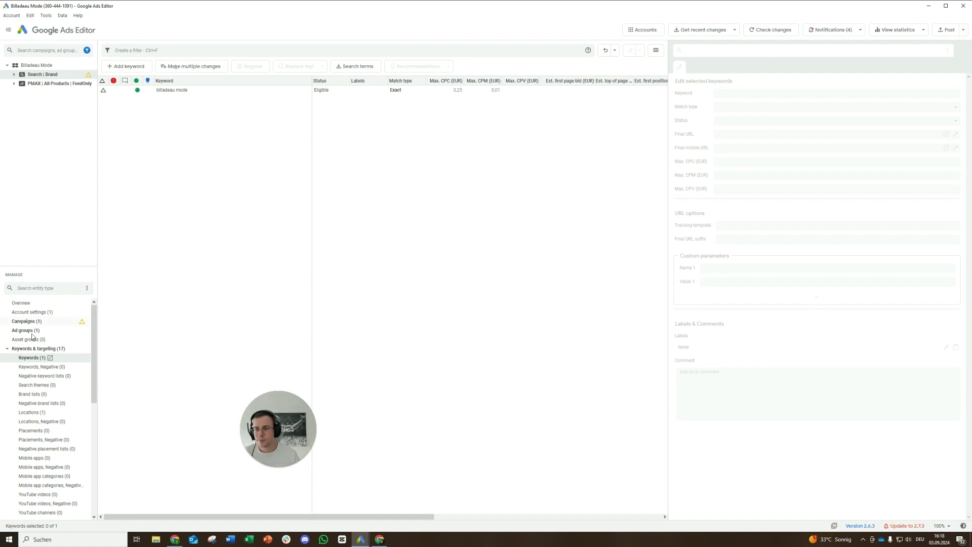
Step: Examine the "Search | Brand" campaign's responsive search ad: its headlines, descriptions, display paths and final URL
click(7, 349)
click(7, 358)
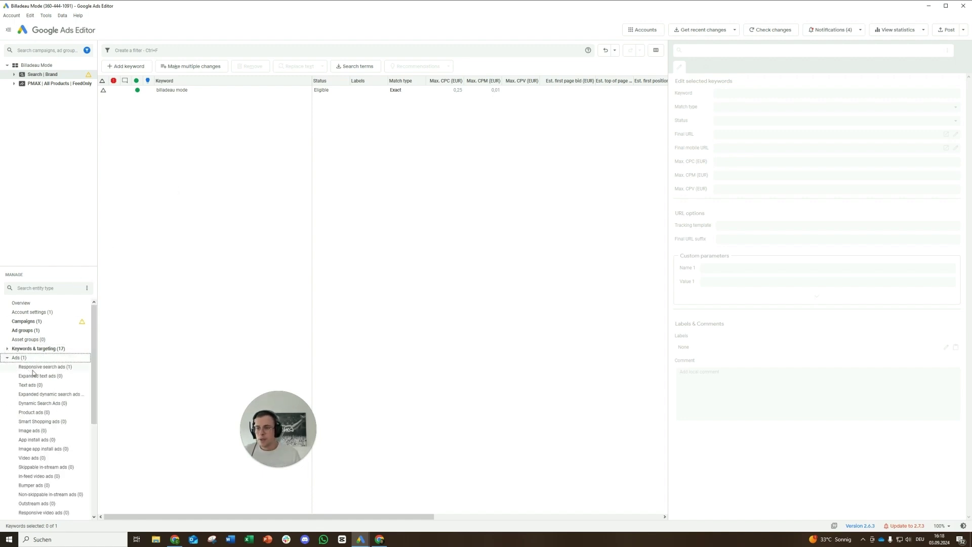
click(33, 368)
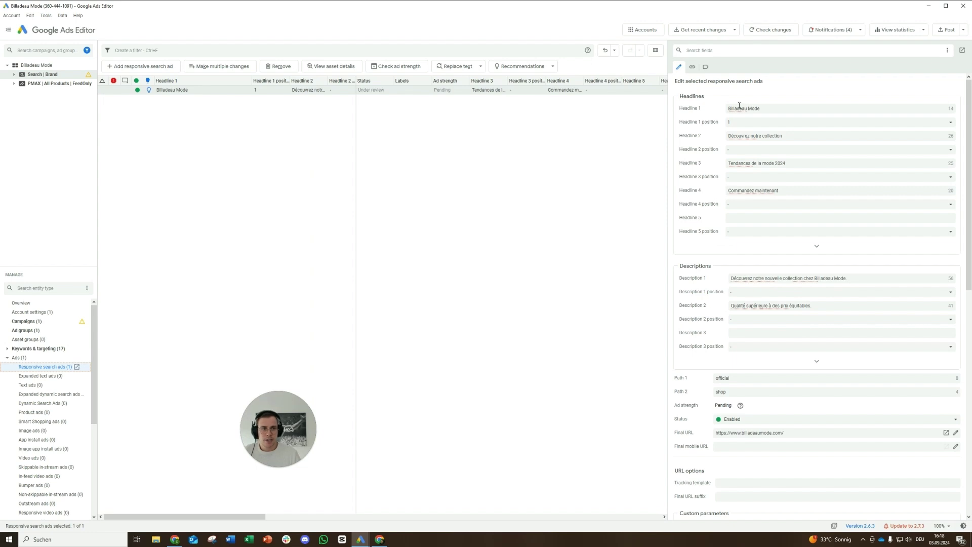
click(777, 136)
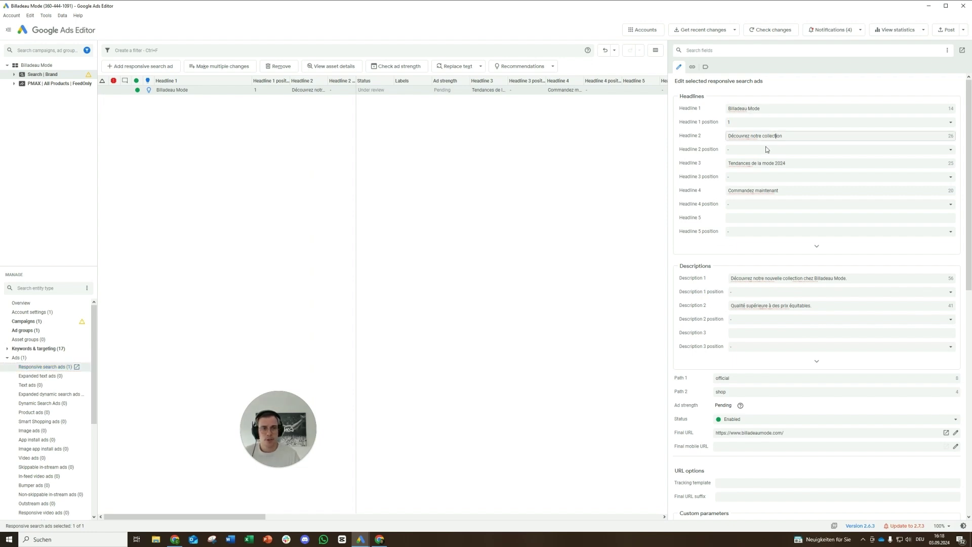
click(768, 163)
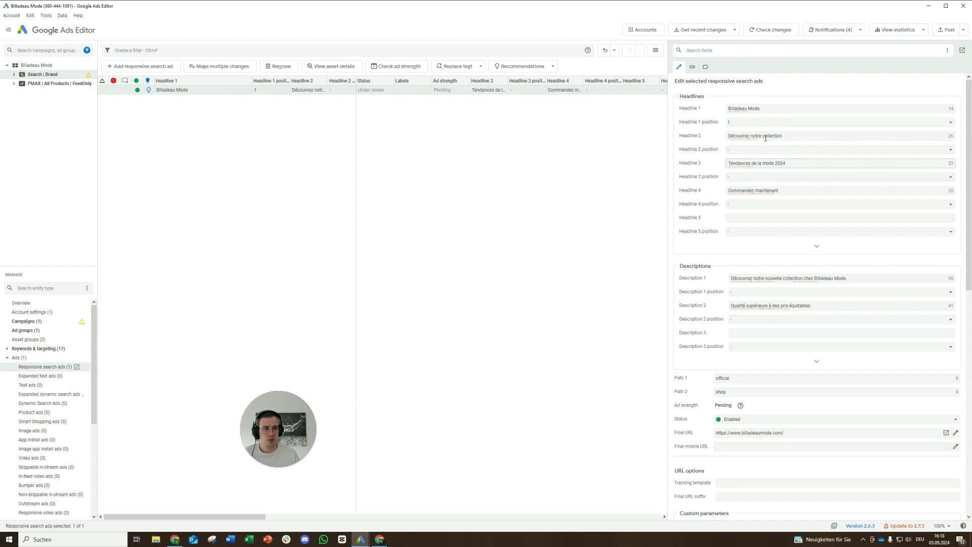
click(765, 137)
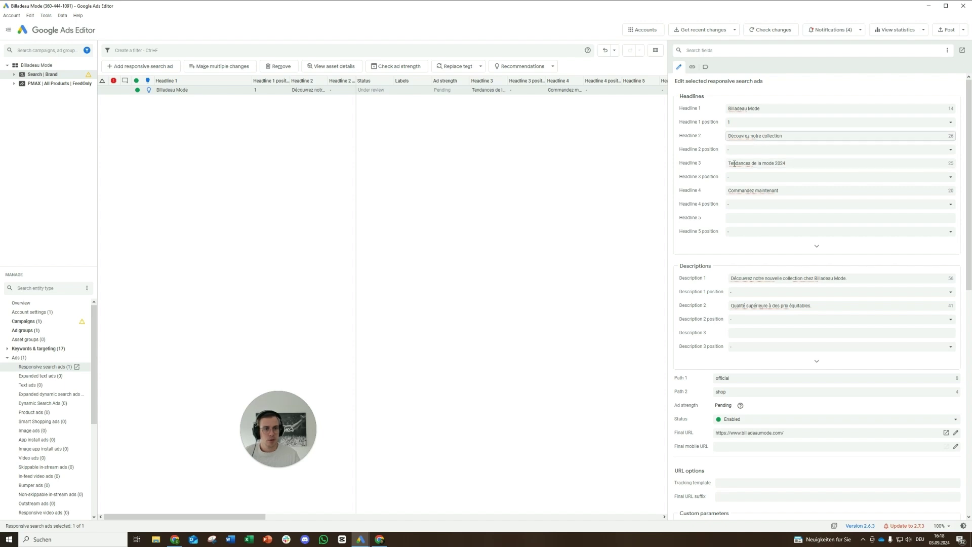
click(786, 304)
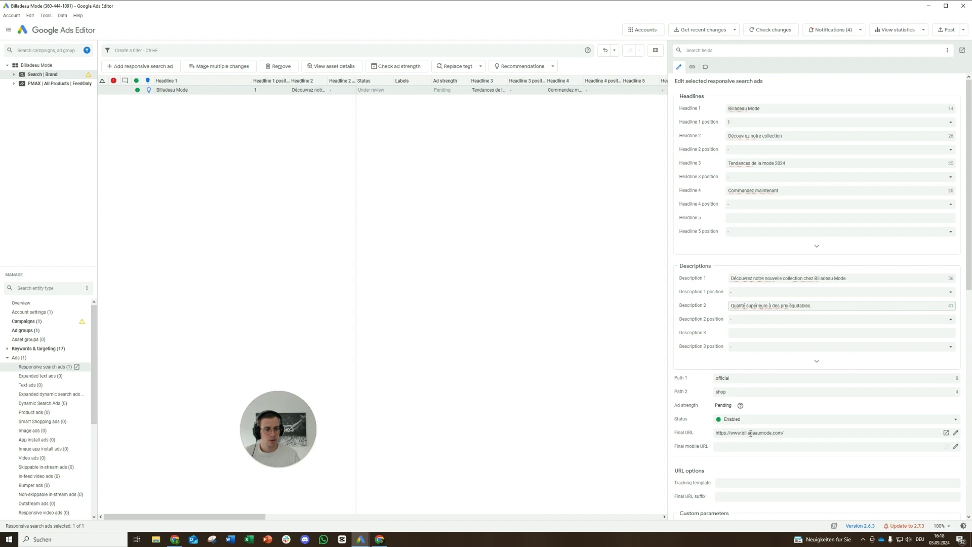
scroll(751, 434, down, 6)
scroll(750, 439, up, 3)
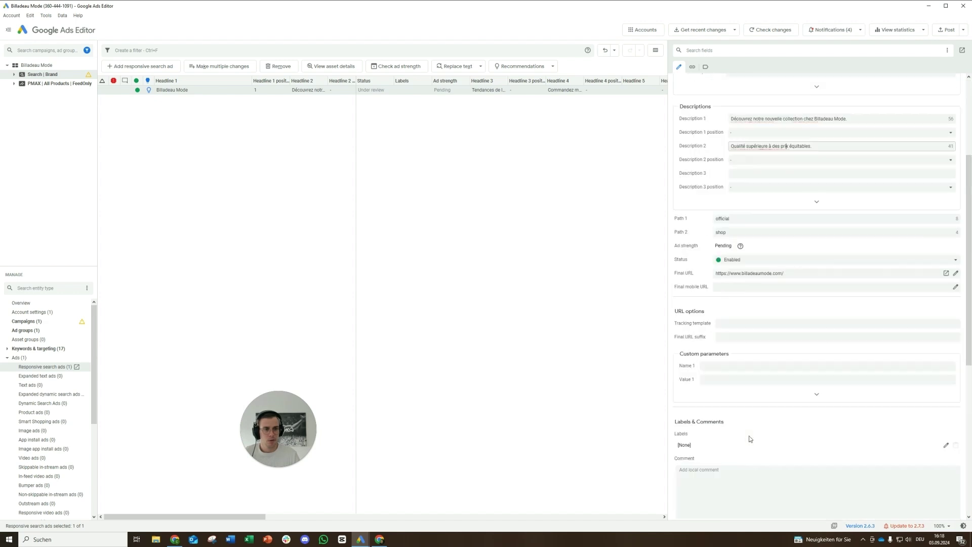
scroll(750, 438, up, 3)
scroll(802, 253, up, 4)
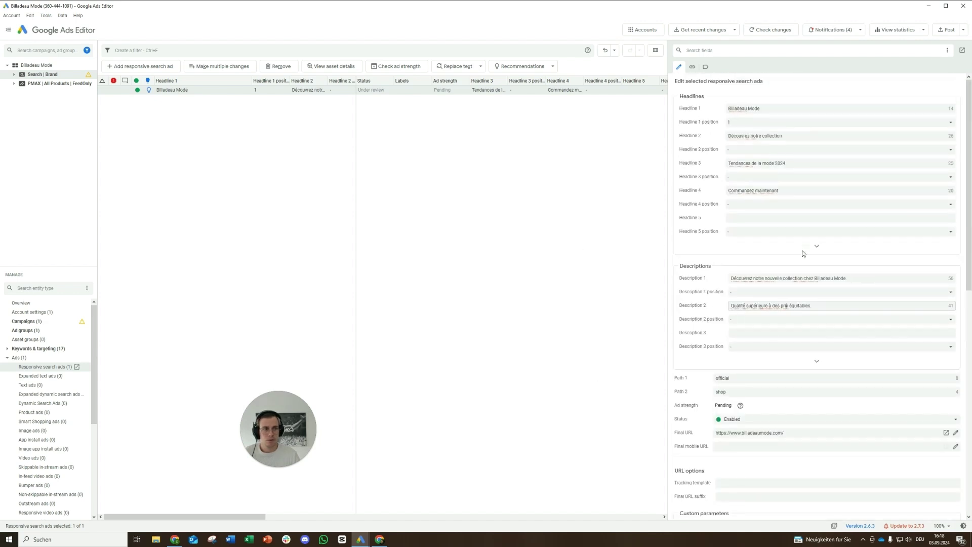
click(386, 108)
click(381, 91)
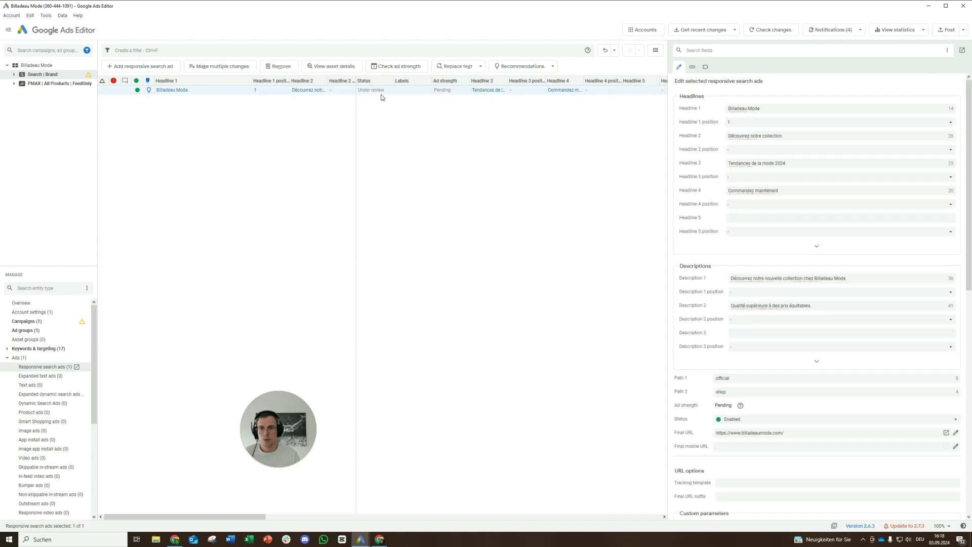
Step: Check the existing callout and sitelink ad assets of the "Search | Brand" campaign, ending on the sitelinks
click(6, 358)
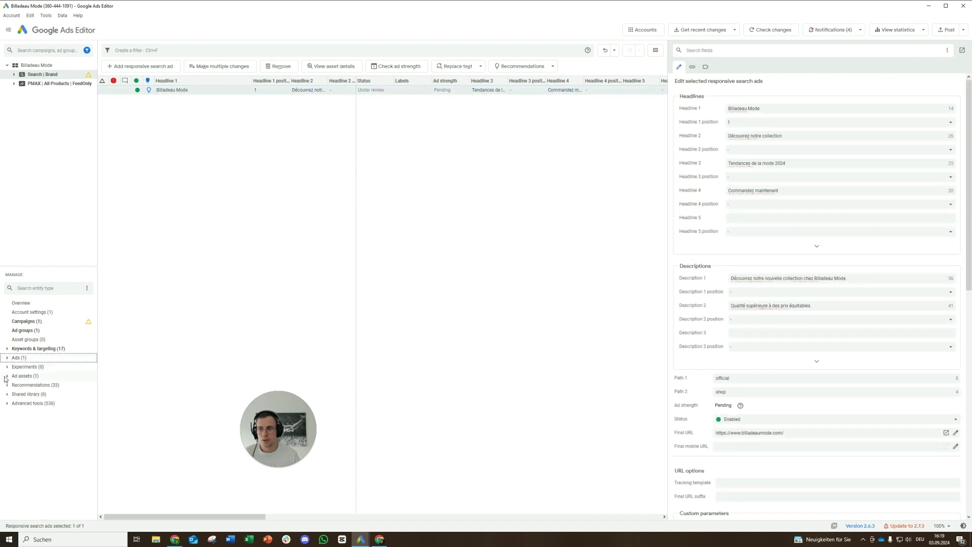
click(7, 375)
click(26, 388)
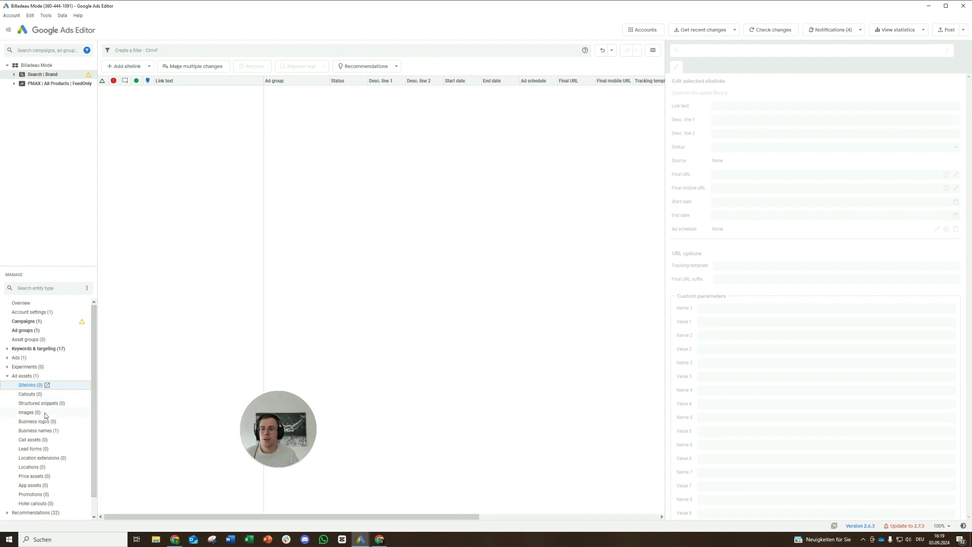
click(33, 394)
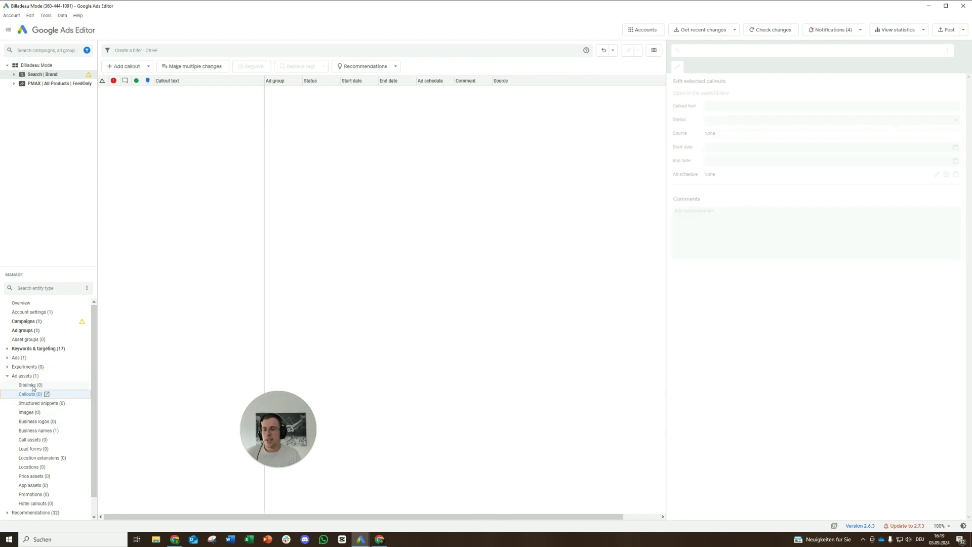
click(31, 385)
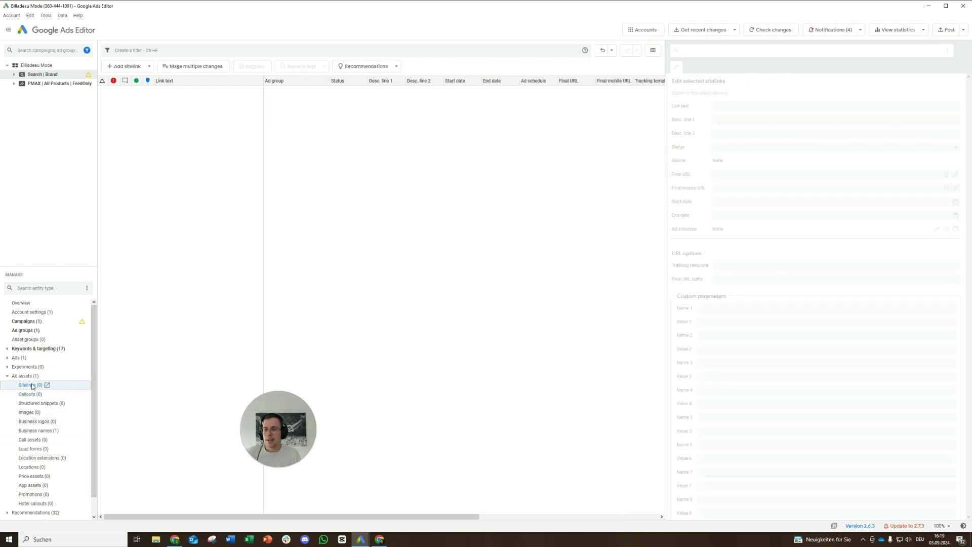
Step: Switch to Chrome, search Google Images for "sitelinks google ads" and open the dog food ad example from Semrush
click(380, 540)
click(381, 8)
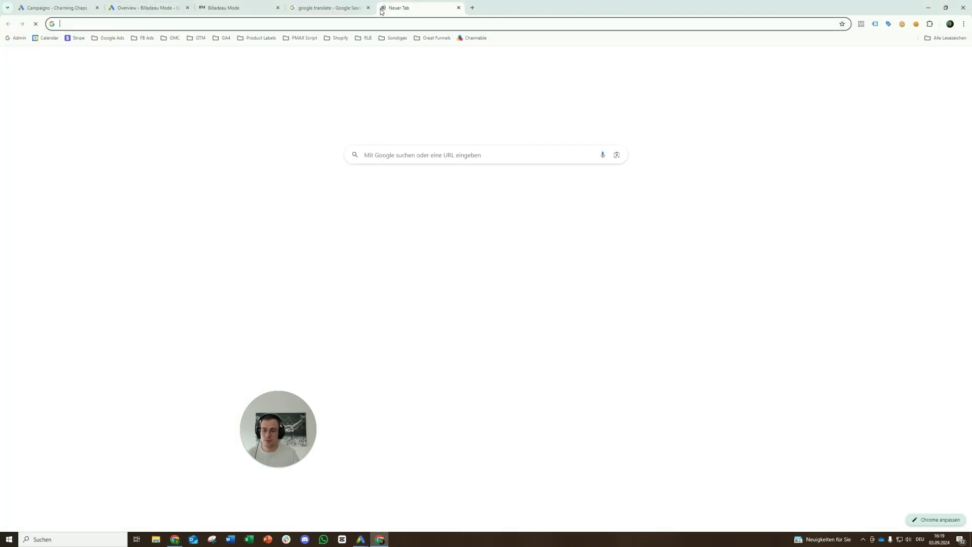
text(sitelinks)
text(google ads)
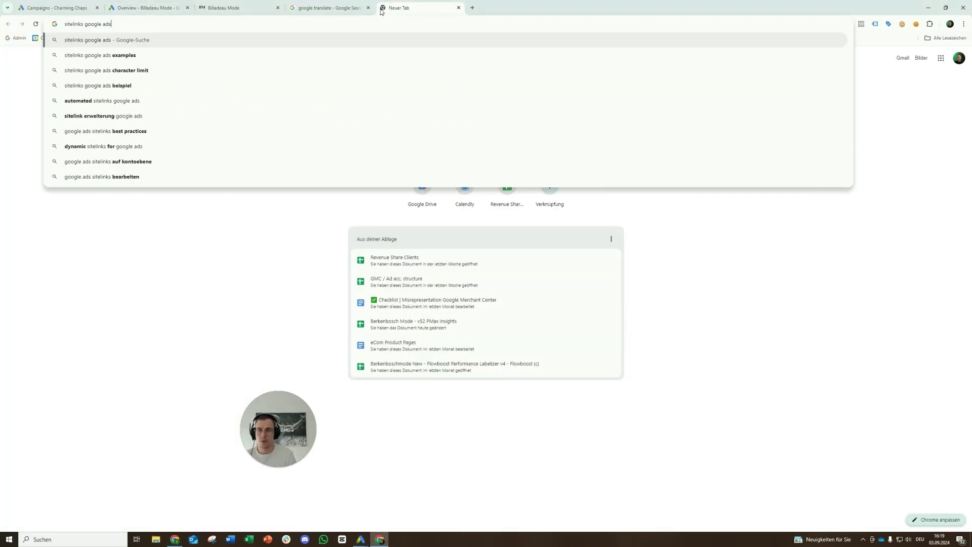
key(Return)
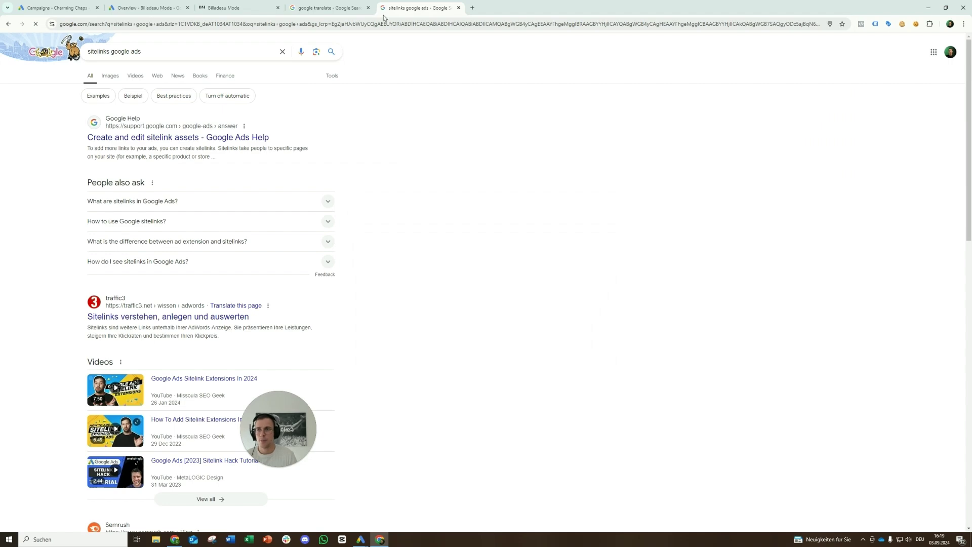
click(112, 76)
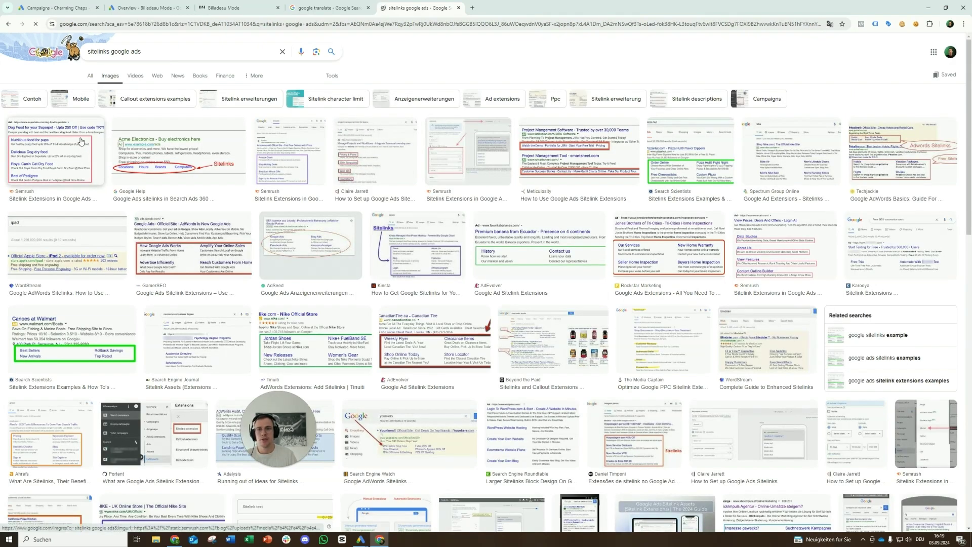
click(80, 141)
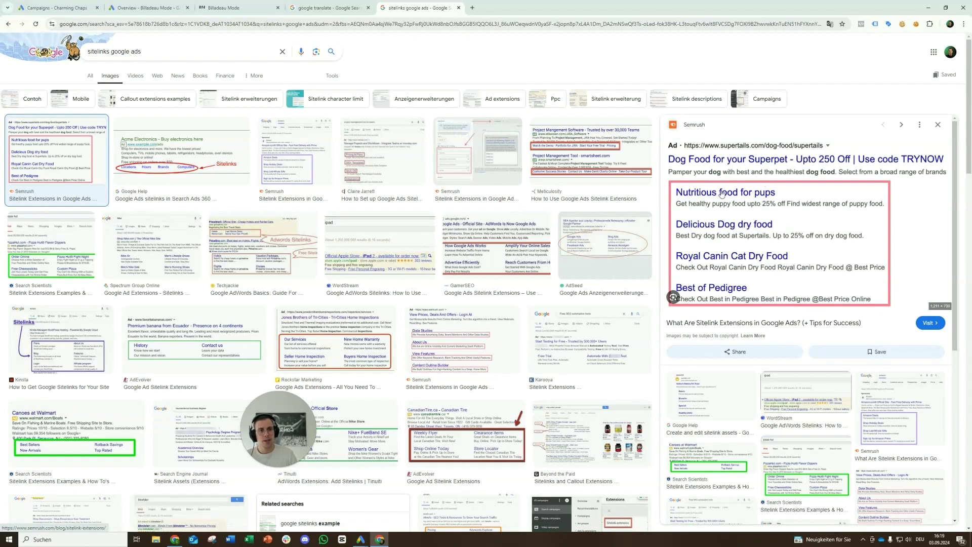
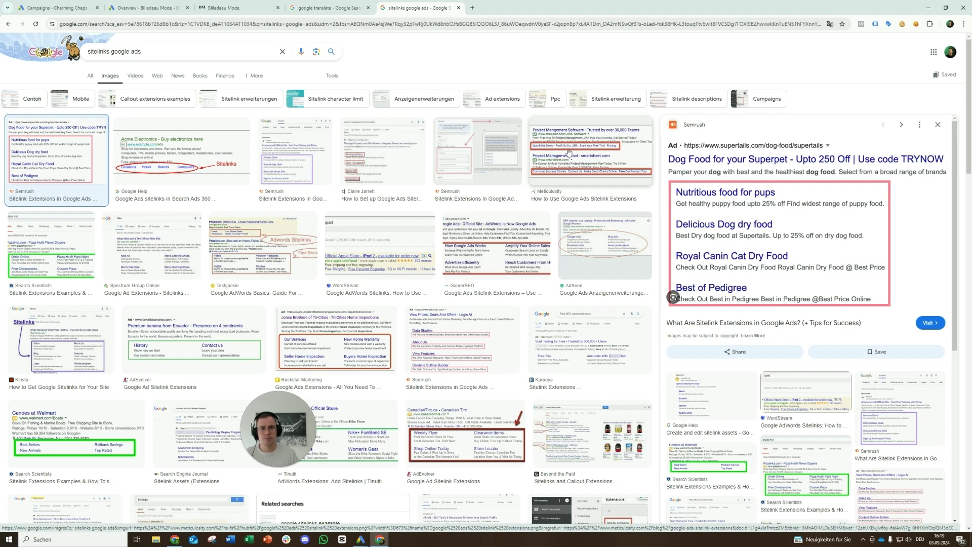
Step: Preview further sitelink examples: the project management tool ad, the Amazon ad and the whey protein powder results
click(383, 142)
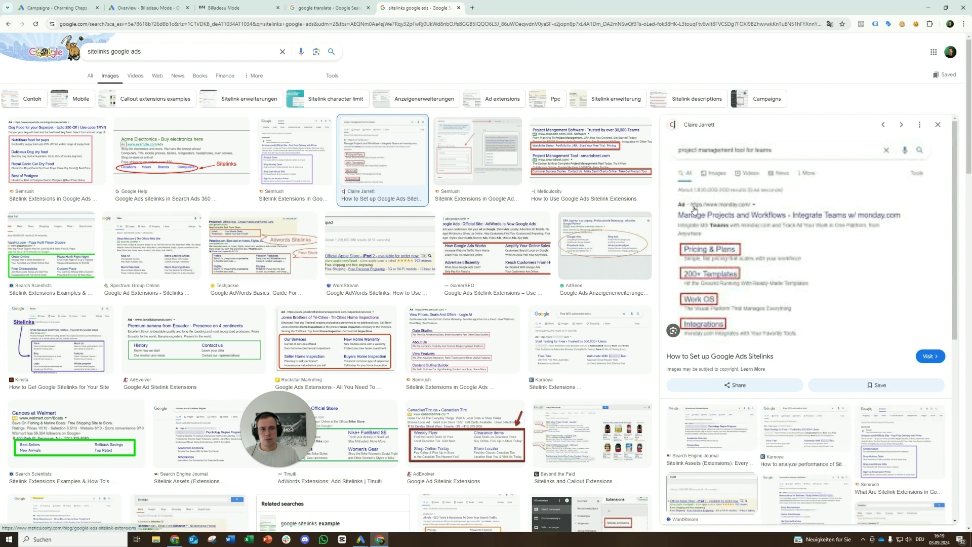
key(Left)
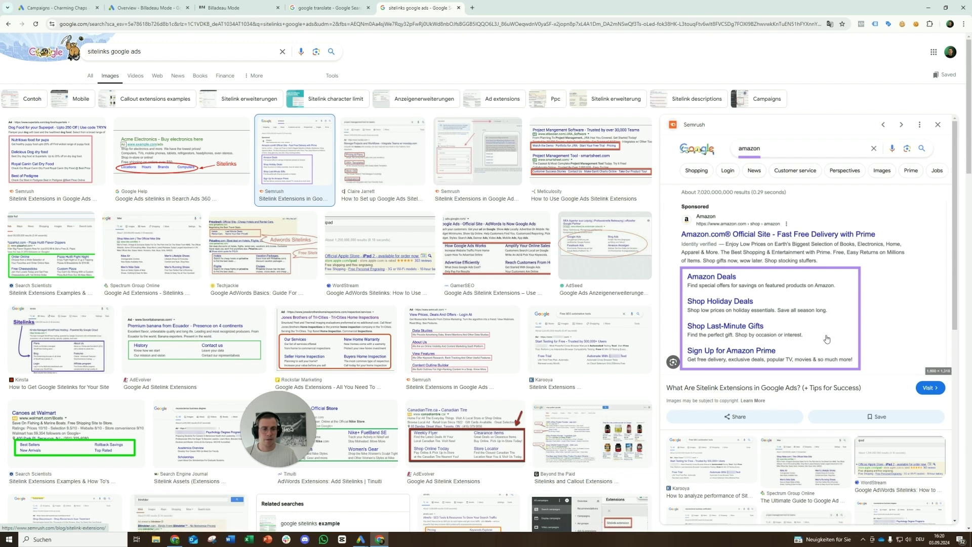
click(601, 433)
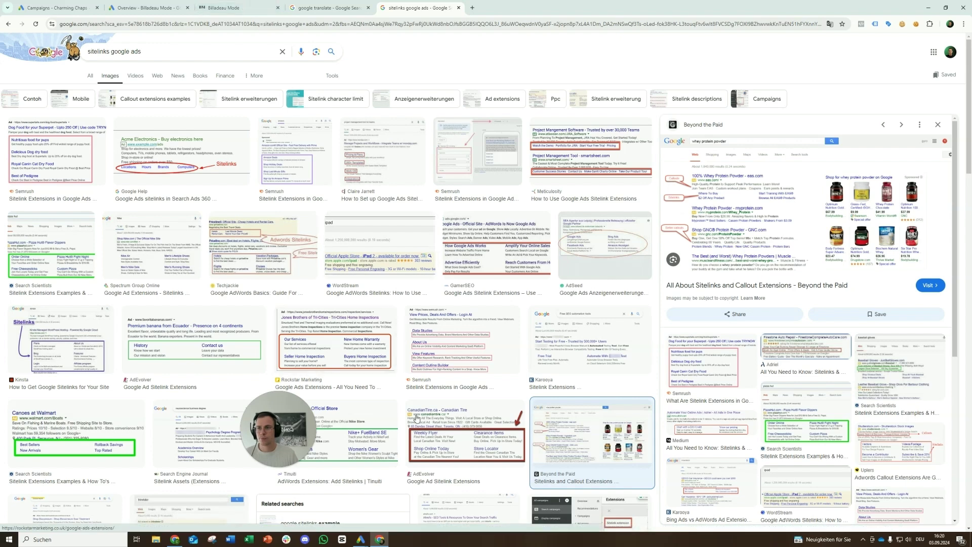
Step: Switch back to Google Ads Editor and add four blank account-level sitelinks
mouse_move(360, 538)
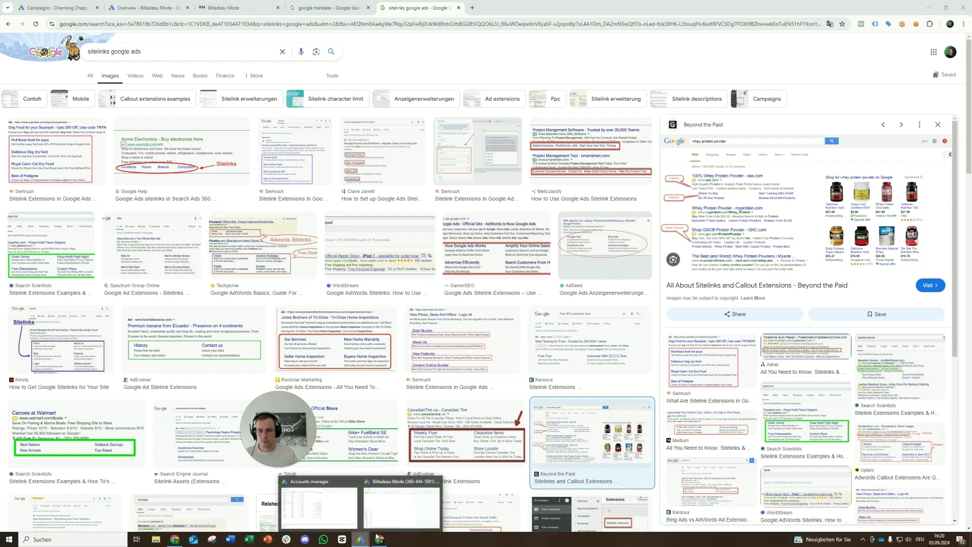
click(403, 528)
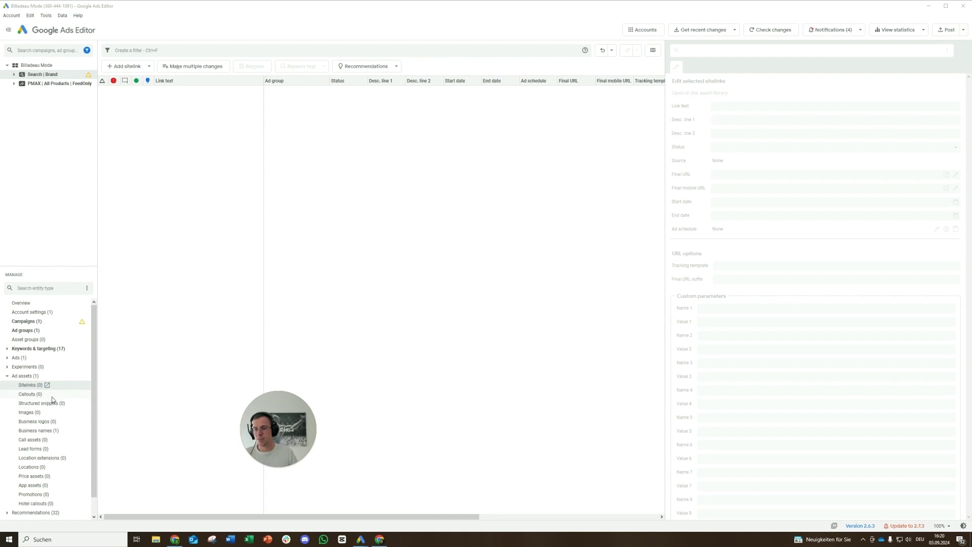
click(119, 69)
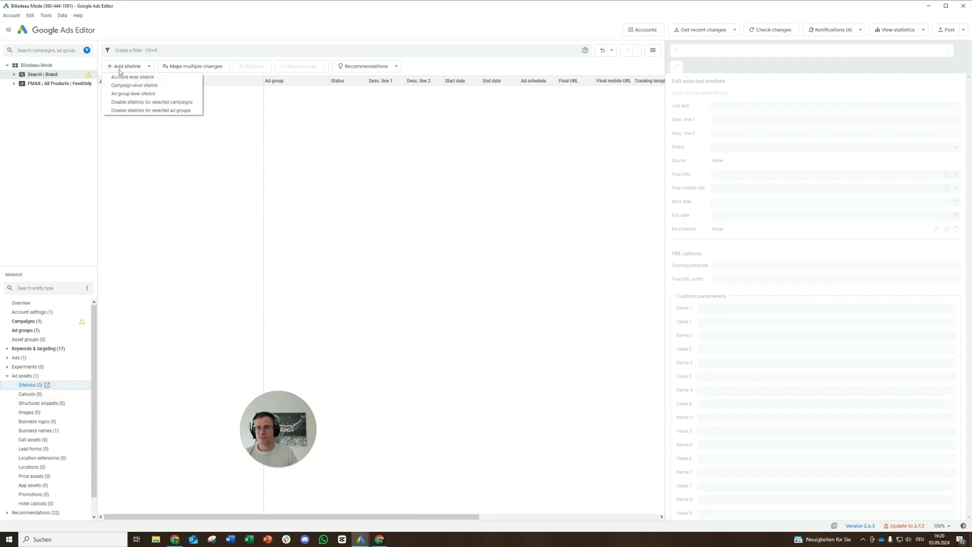
click(133, 79)
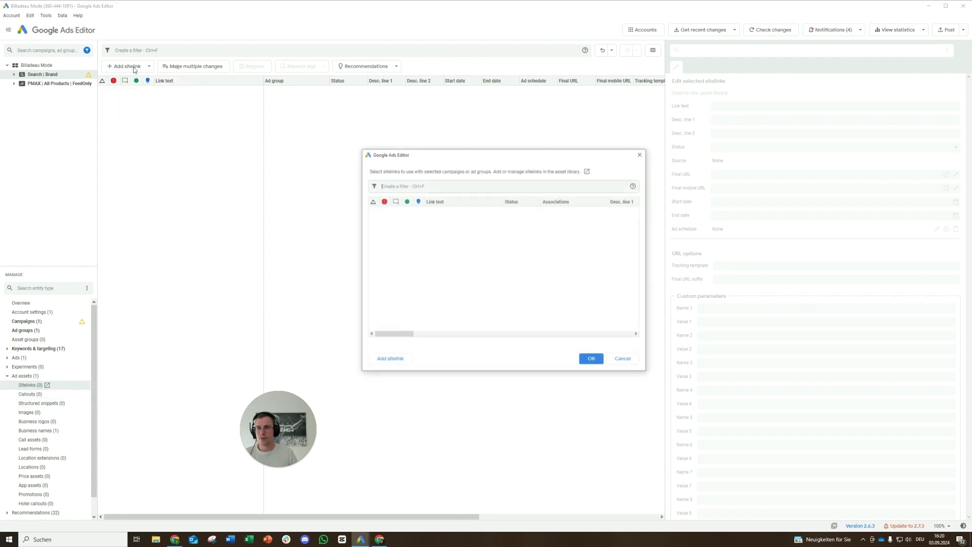
click(390, 359)
click(390, 359)
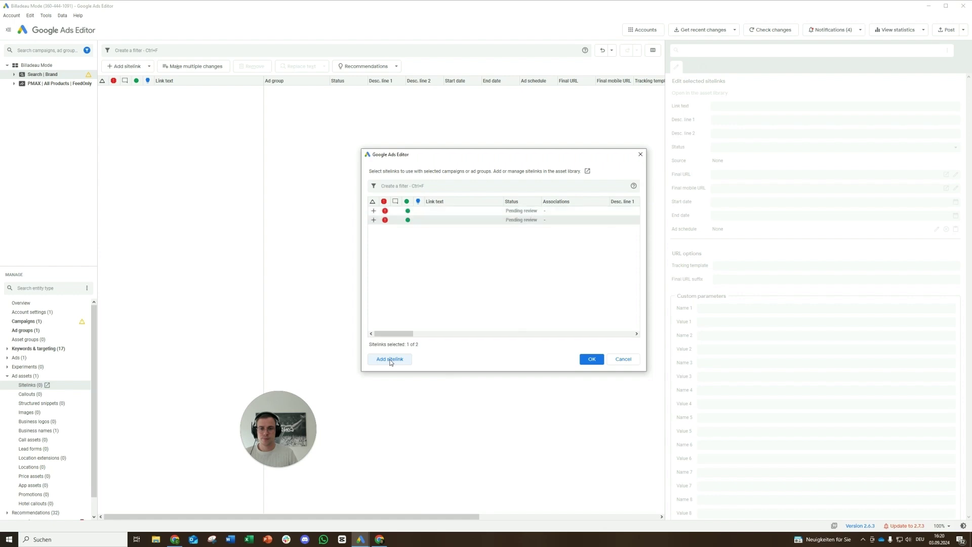
click(390, 359)
click(390, 359)
click(467, 211)
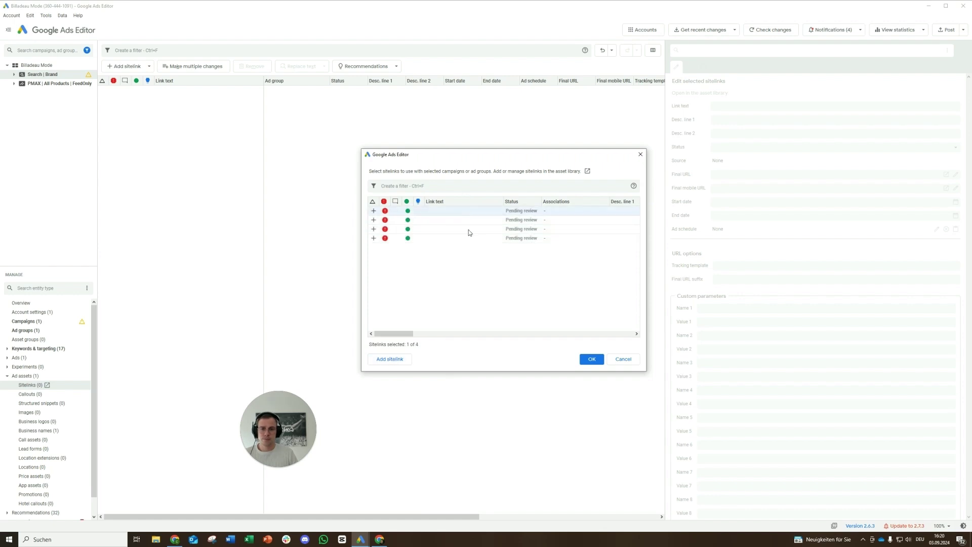
shift+click(469, 238)
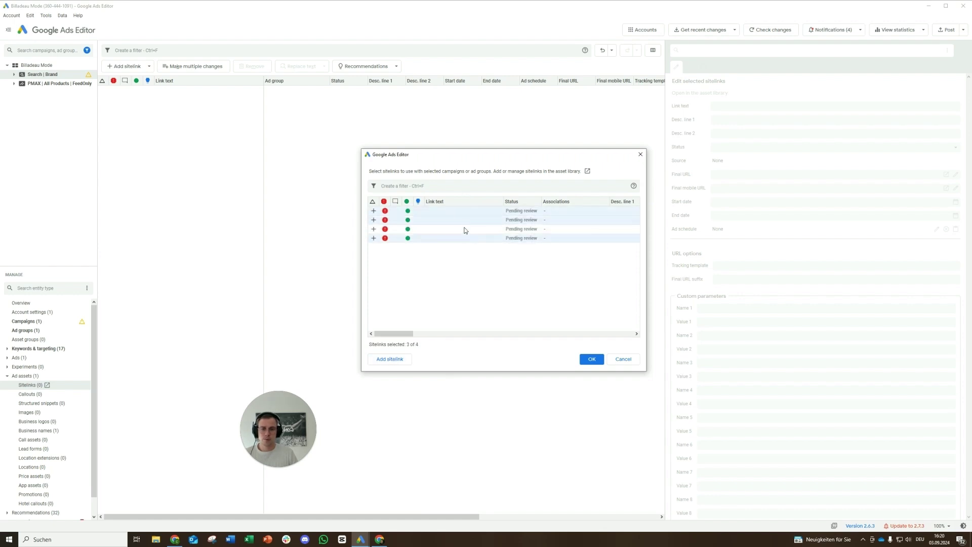
click(598, 361)
click(327, 99)
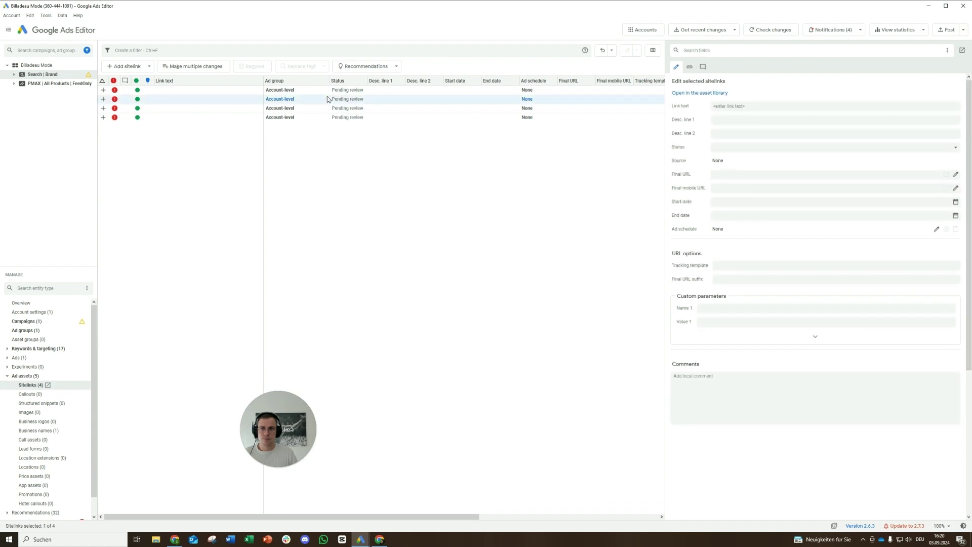
Step: Switch to Chrome and view the product collections listed in the Billadeau Mode store's navigation
click(336, 91)
click(344, 100)
click(345, 117)
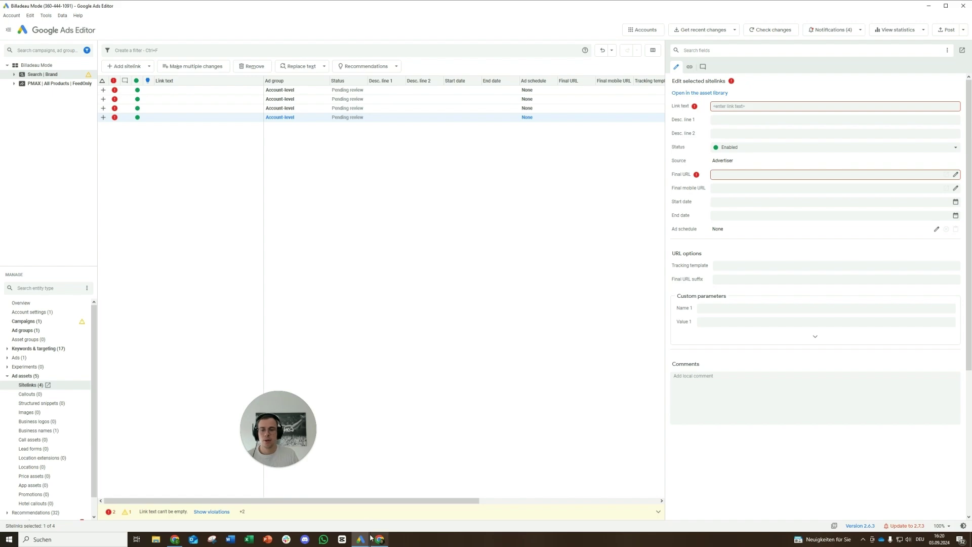
mouse_move(387, 544)
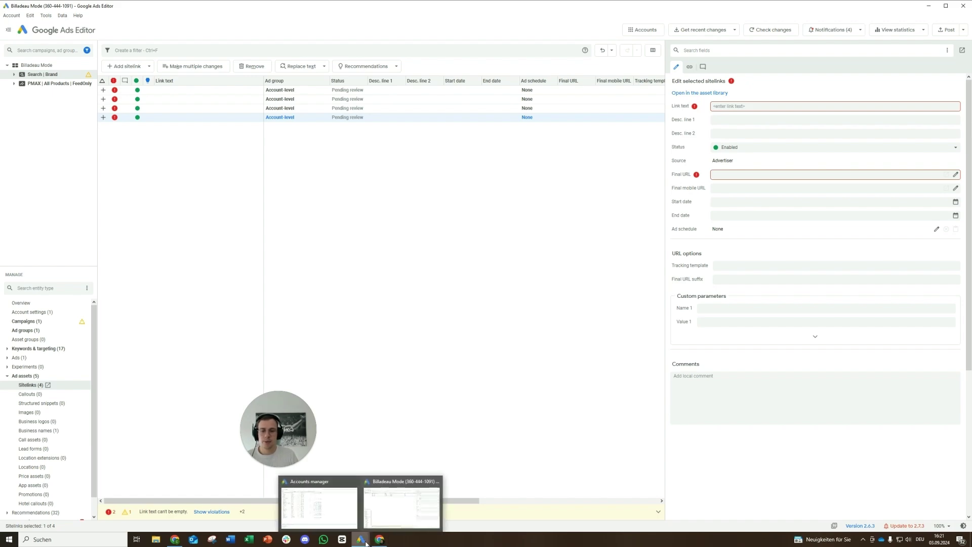
click(377, 543)
click(238, 7)
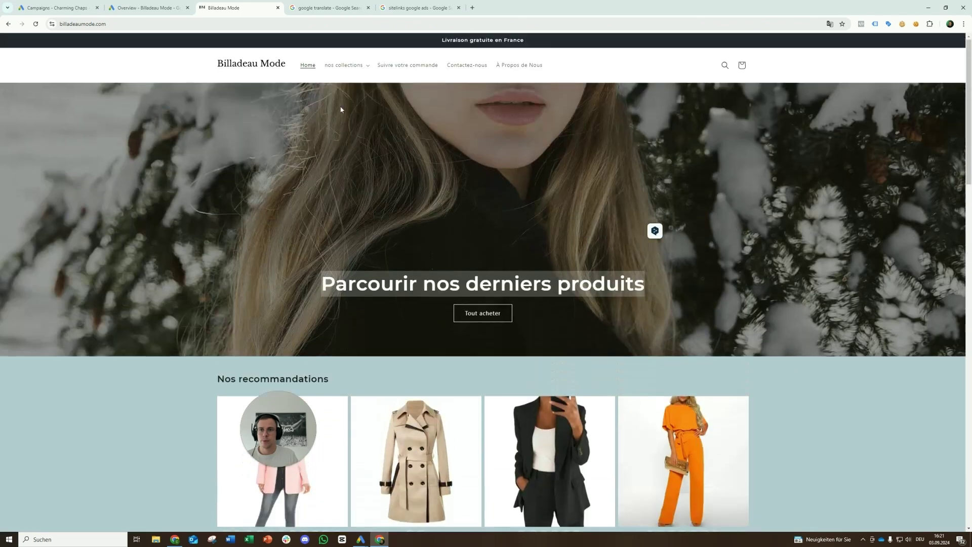
click(346, 65)
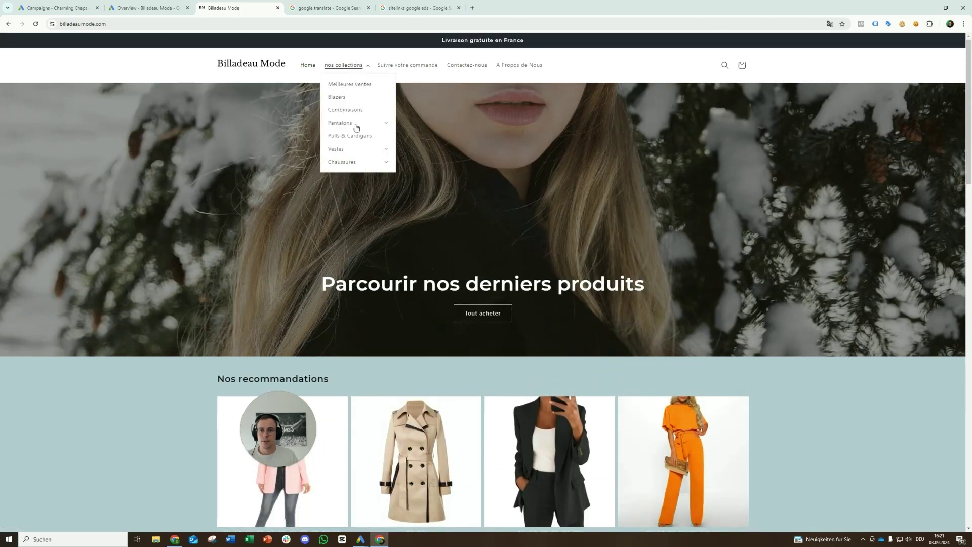
Step: Switch back to Google Ads Editor and set the first two sitelinks' link texts to "All Products" and "Bestsellers"
click(361, 541)
click(403, 506)
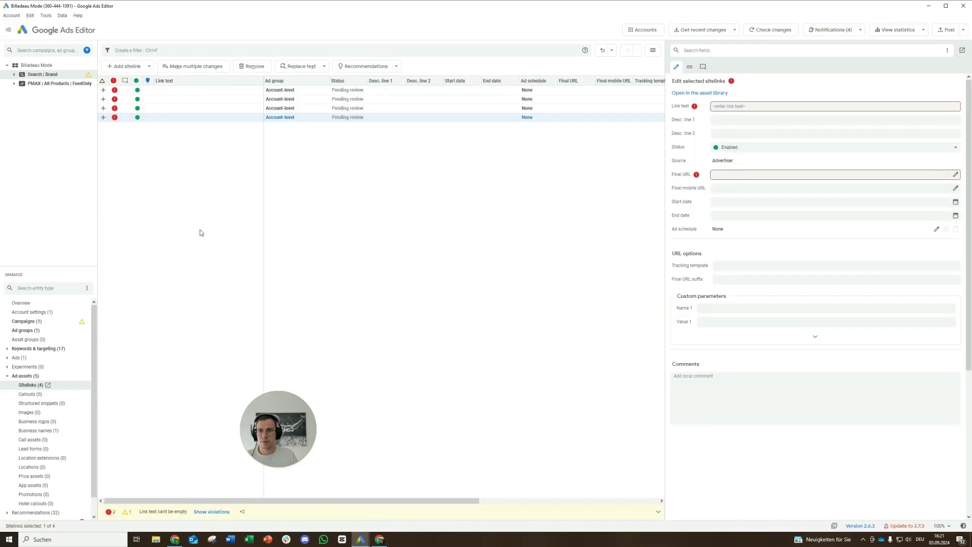
click(226, 99)
click(226, 94)
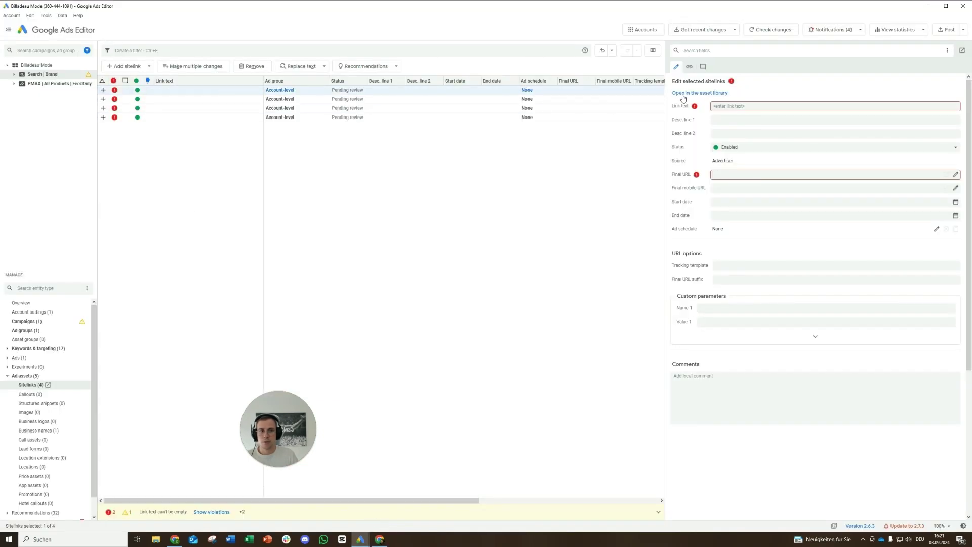
click(738, 107)
text(All Products)
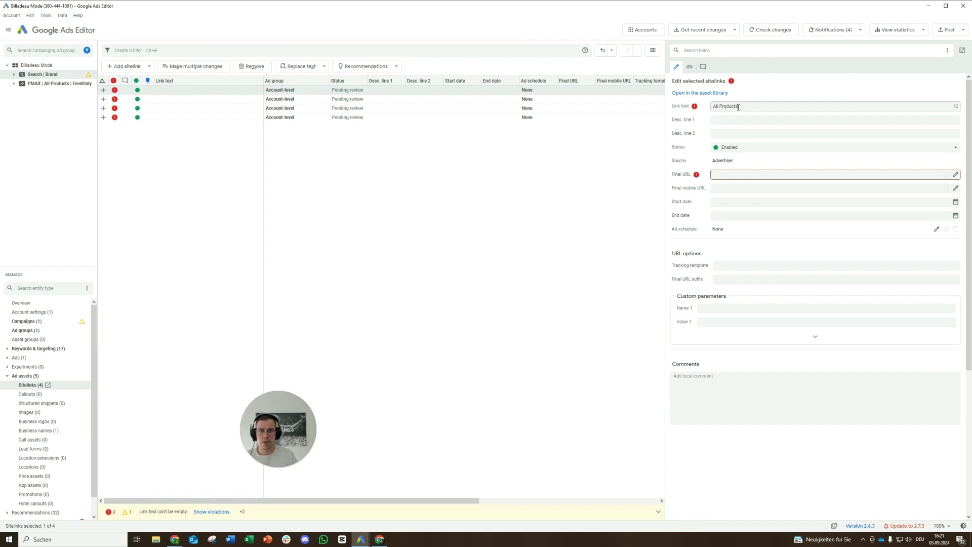
click(450, 101)
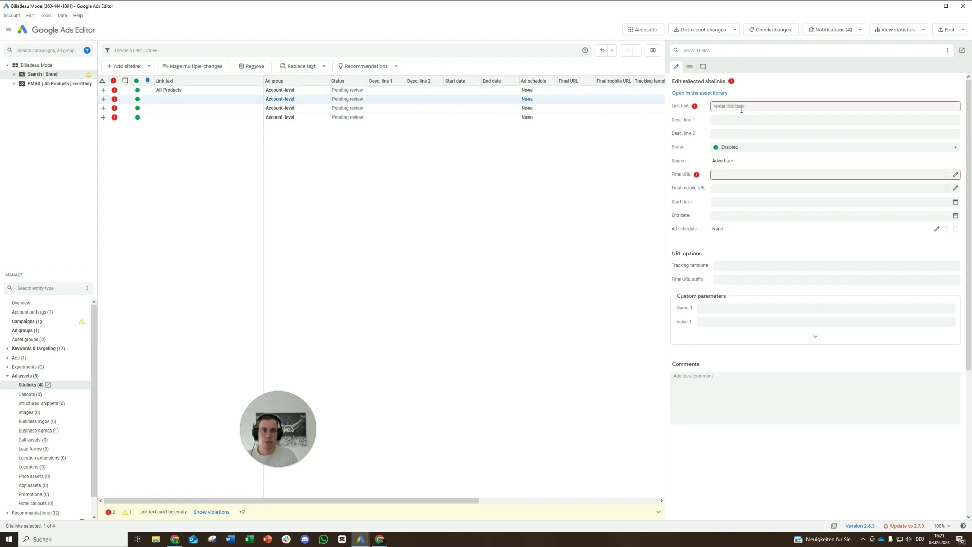
click(741, 108)
text(Bestsellers)
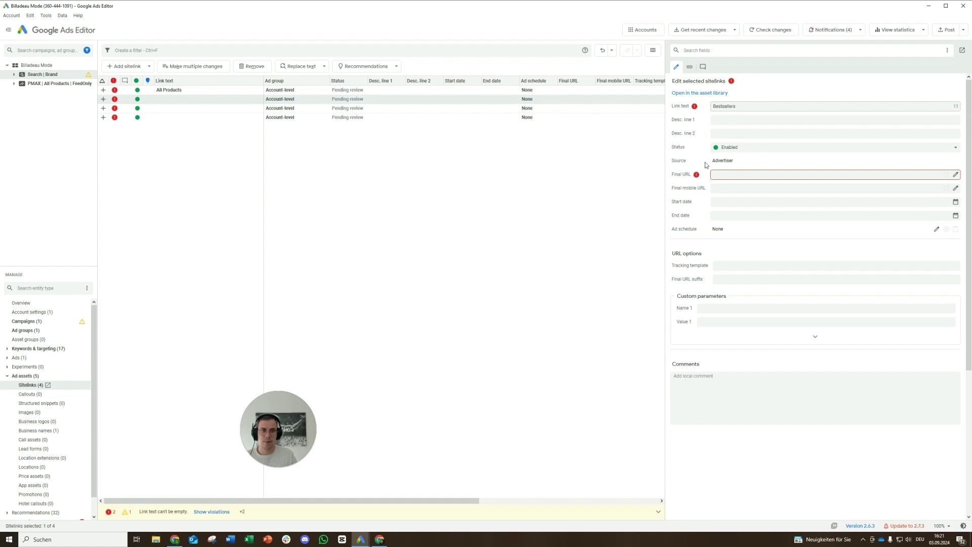
click(733, 176)
Step: Set the link texts of the third and fourth sitelinks to "Women's Collection" and "About Us"
click(327, 107)
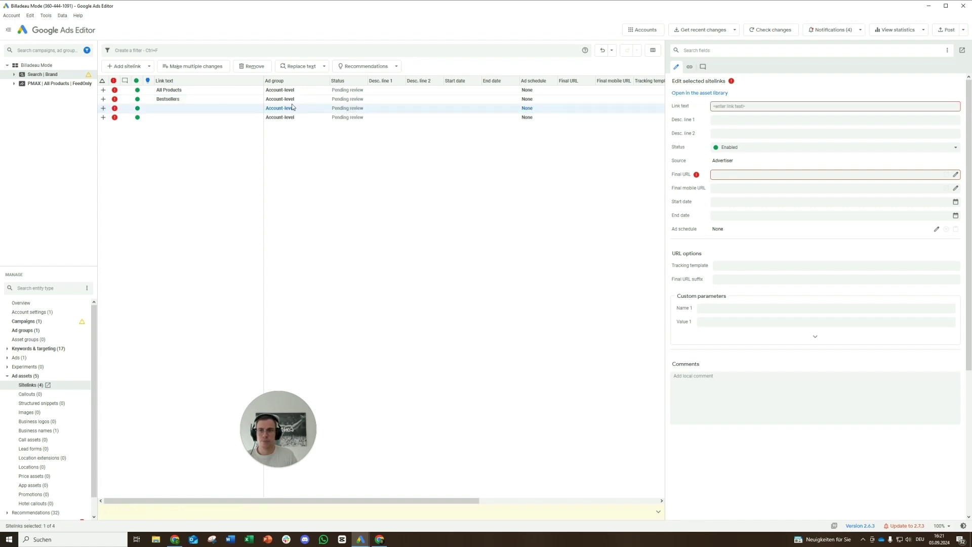
click(742, 107)
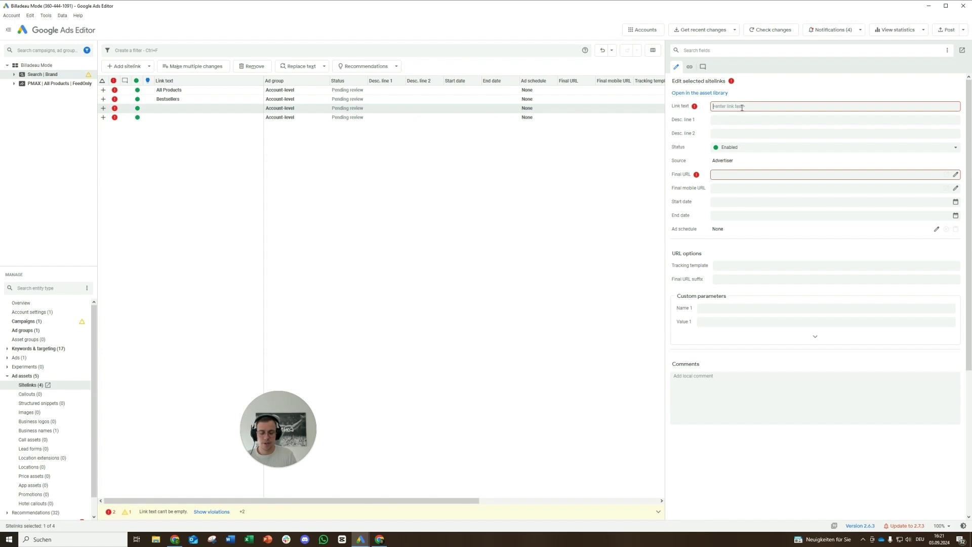
text(Women's Collection)
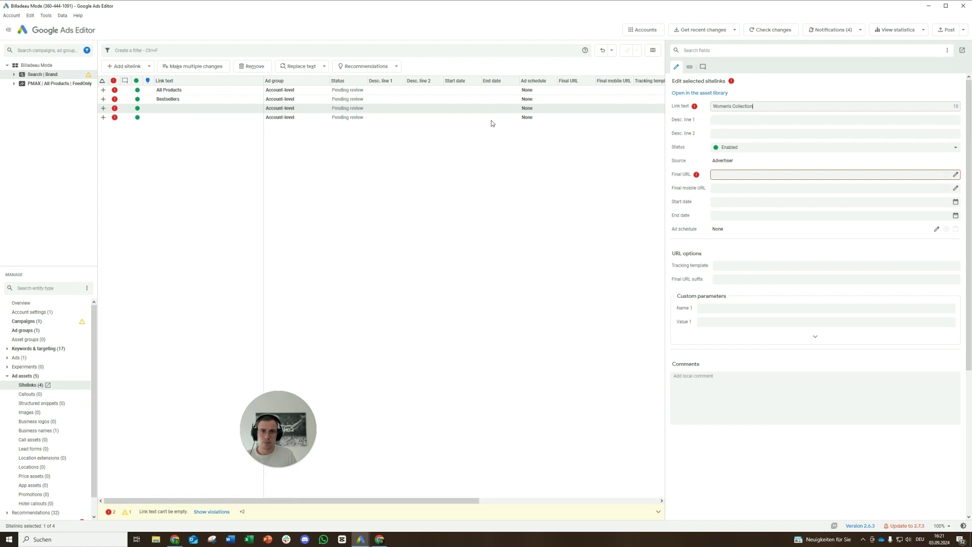
click(491, 118)
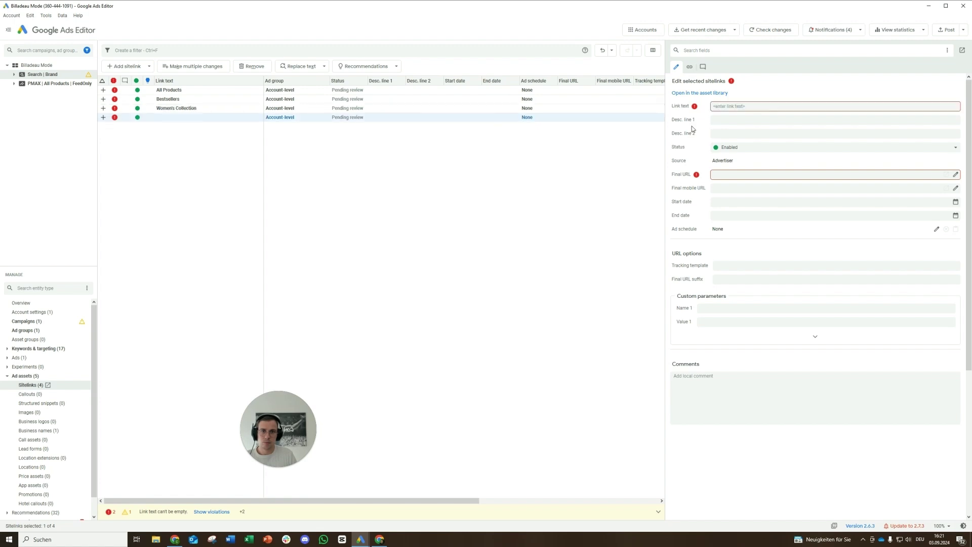
click(764, 107)
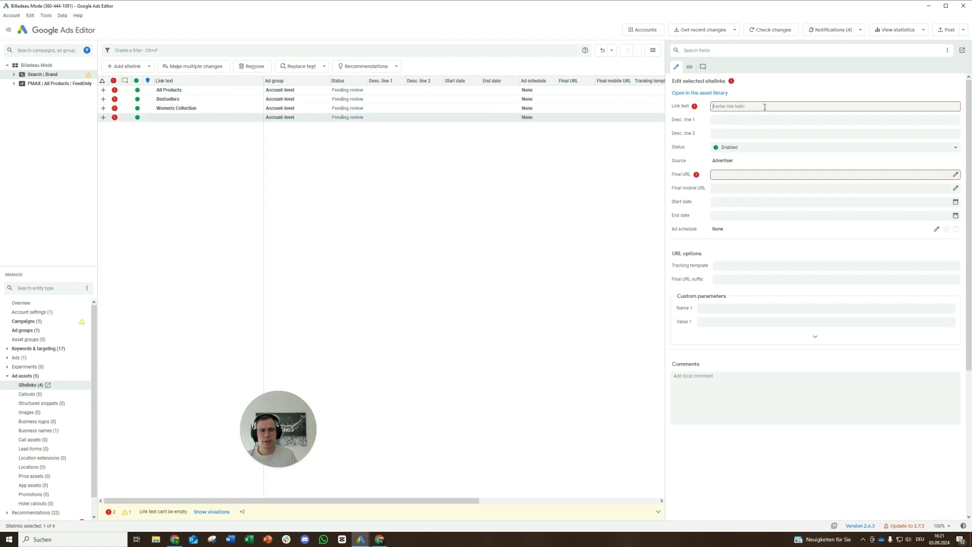
text(A)
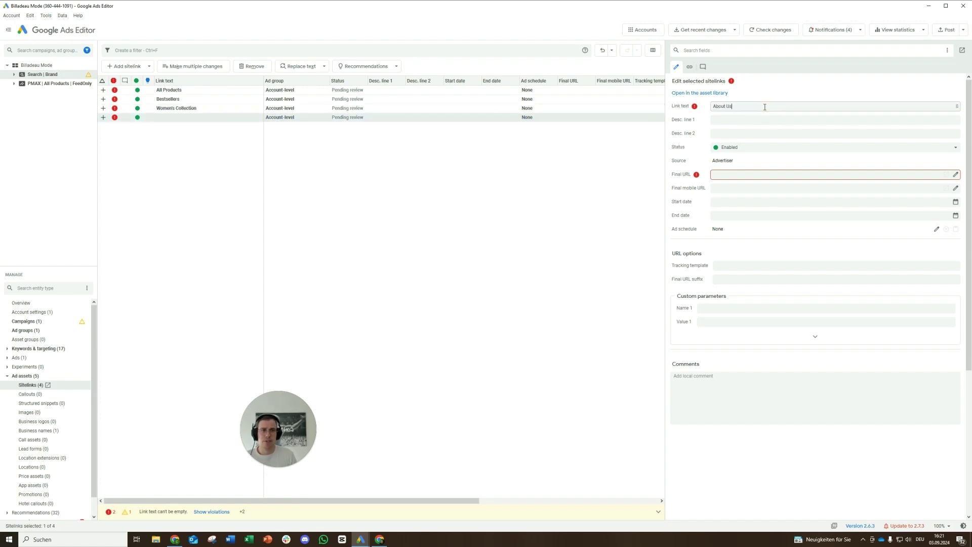
text(bout Us)
click(253, 117)
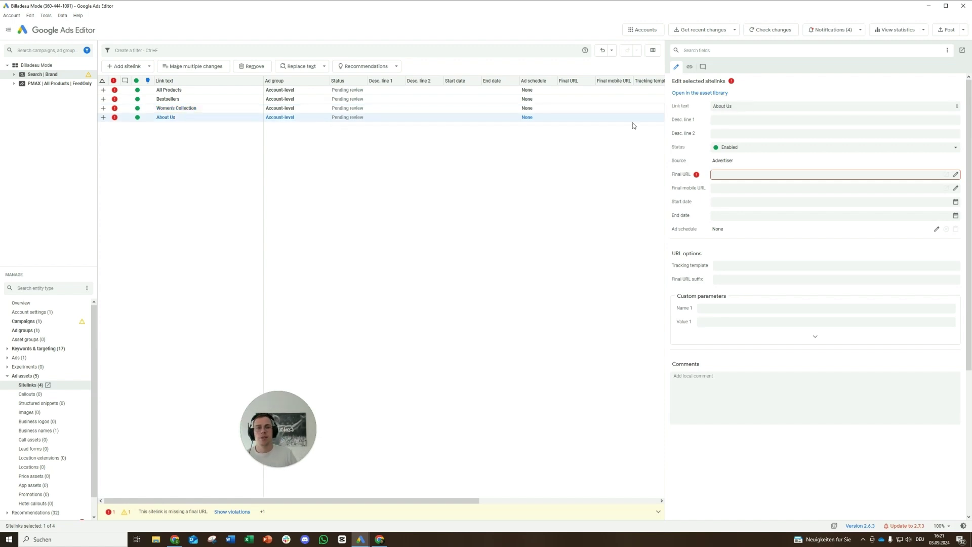
Step: Give the Bestsellers sitelink the first description line "Discover our bestsellers." and a second line with an "Order now" call to action
click(288, 101)
click(715, 119)
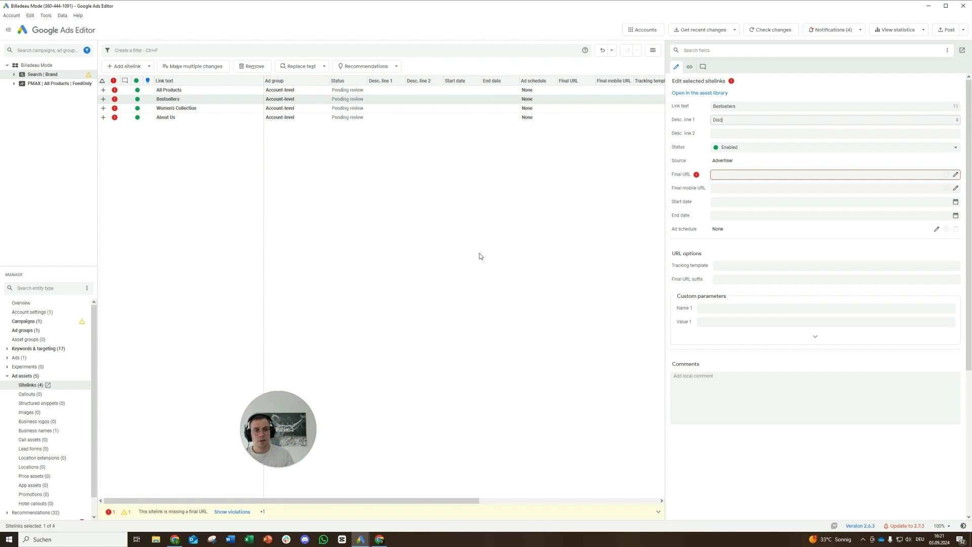
key(BackSpace)
key(BackSpace)
key(BackSpace)
key(BackSpace)
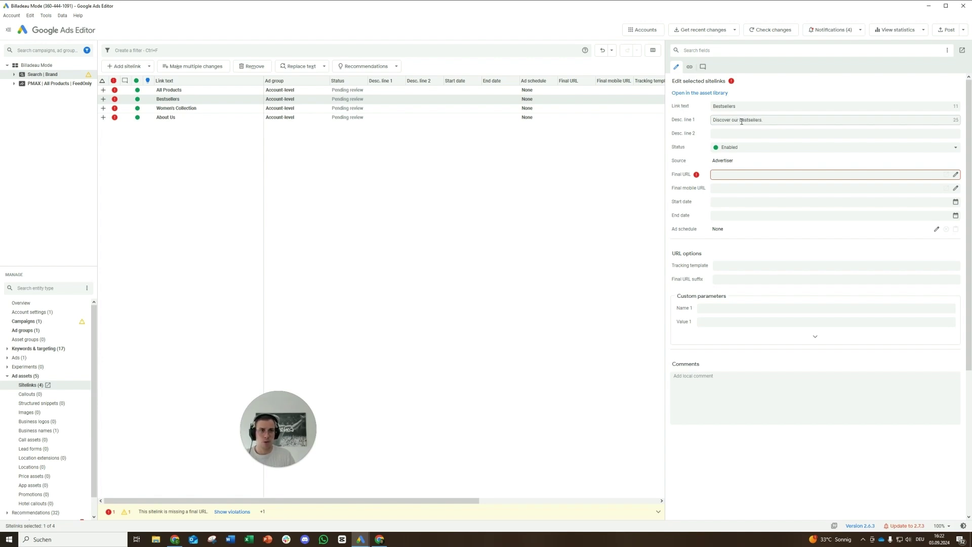
click(746, 132)
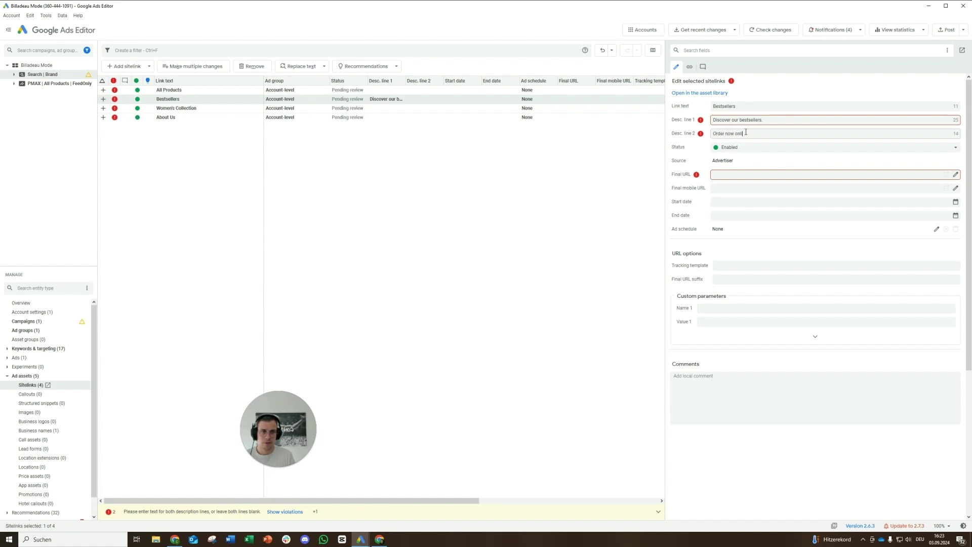
click(757, 174)
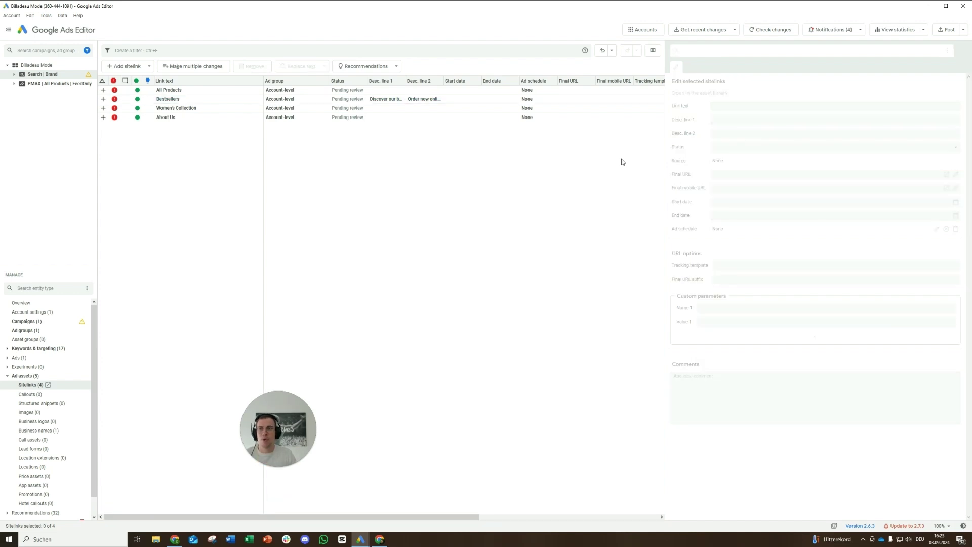
Step: Add three blank account-level callouts
right_click(71, 394)
click(134, 66)
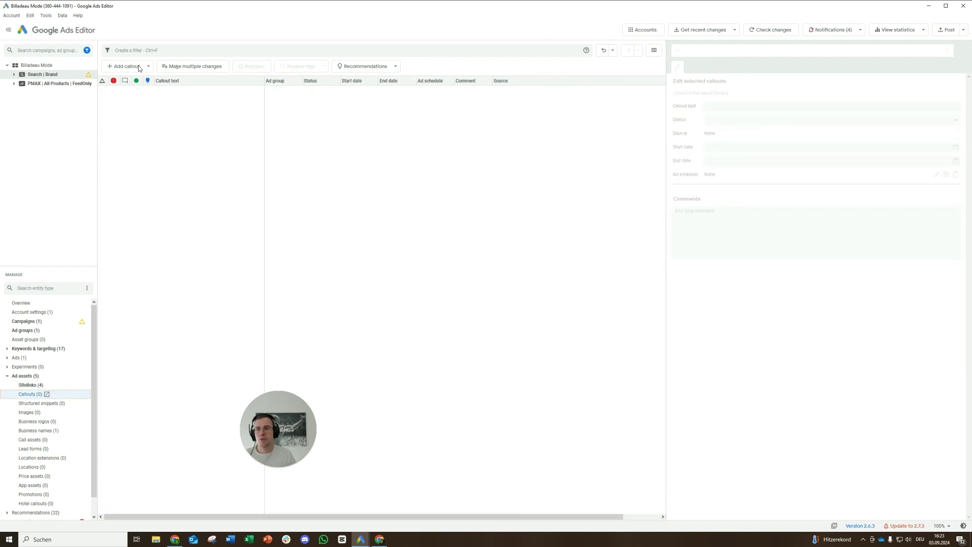
click(135, 66)
click(140, 79)
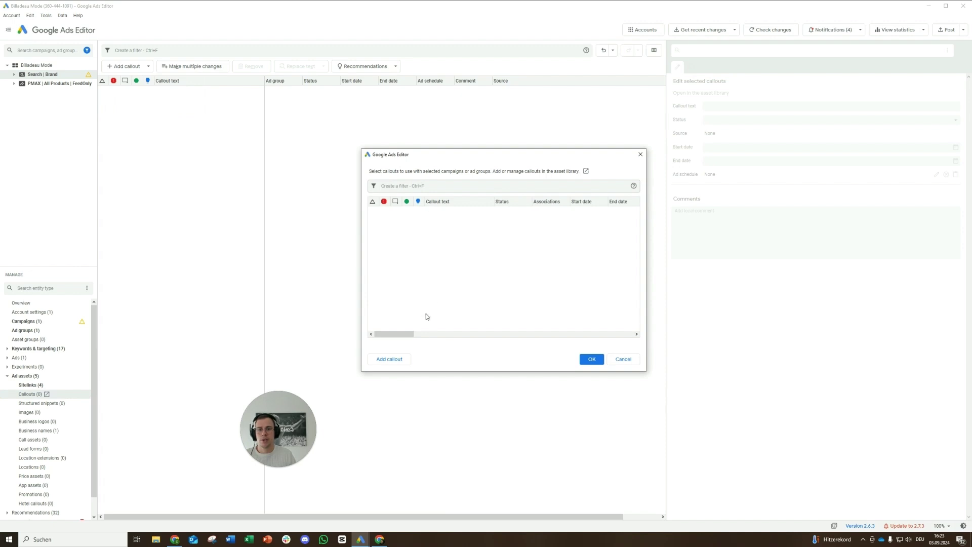
click(405, 360)
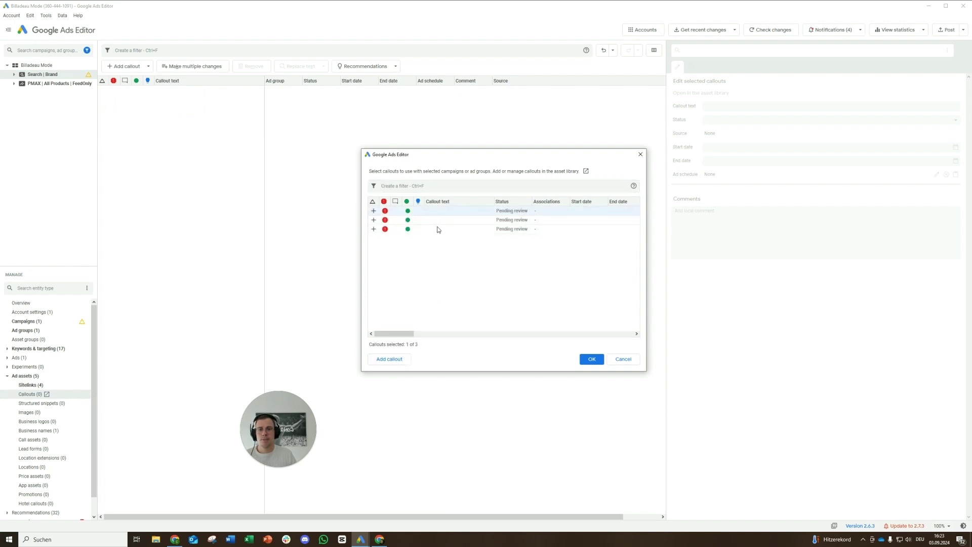
shift+click(438, 228)
click(591, 359)
Step: Set the callout texts of the first two callouts to "Free Shipping" and "Top Quality"
click(190, 111)
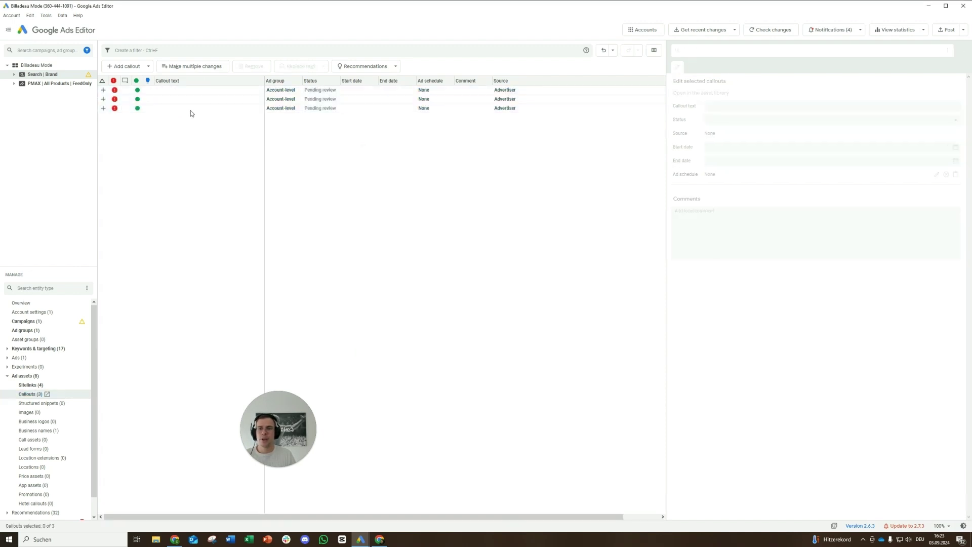
click(191, 91)
click(190, 100)
click(191, 107)
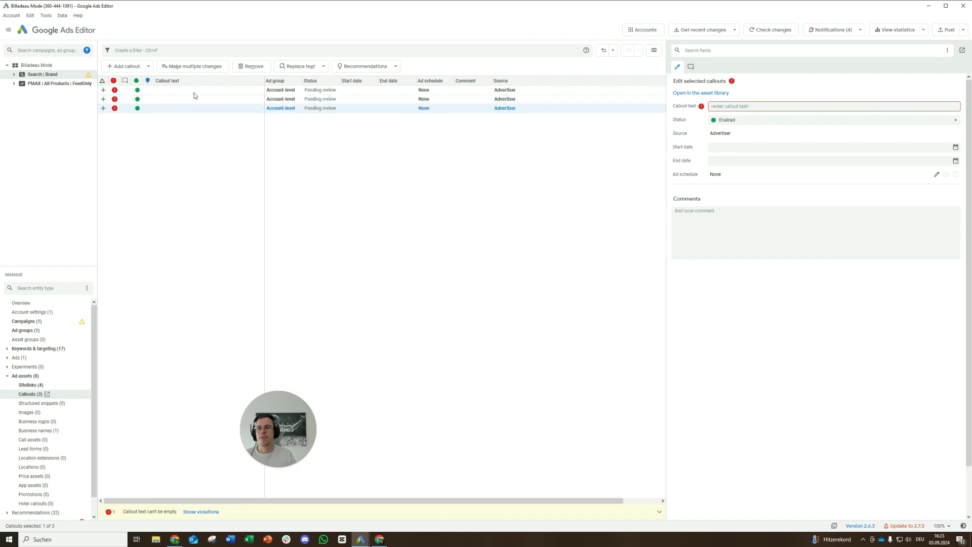
click(196, 91)
click(710, 107)
text(Free Shipping)
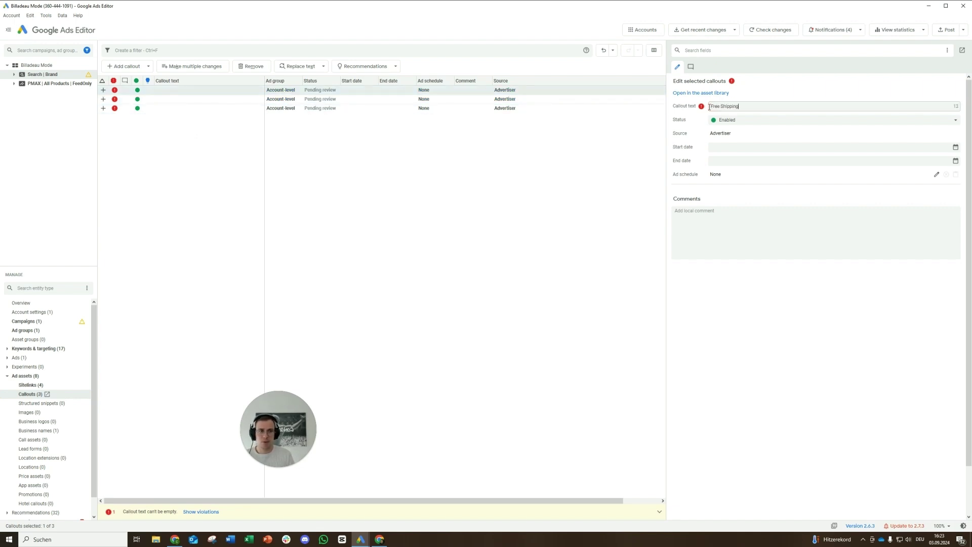
click(765, 106)
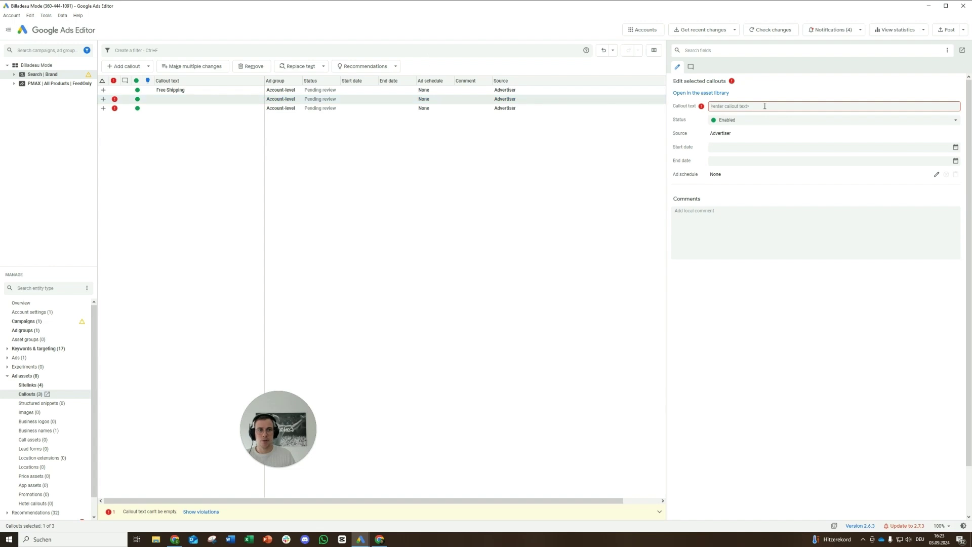
text(Top Quality)
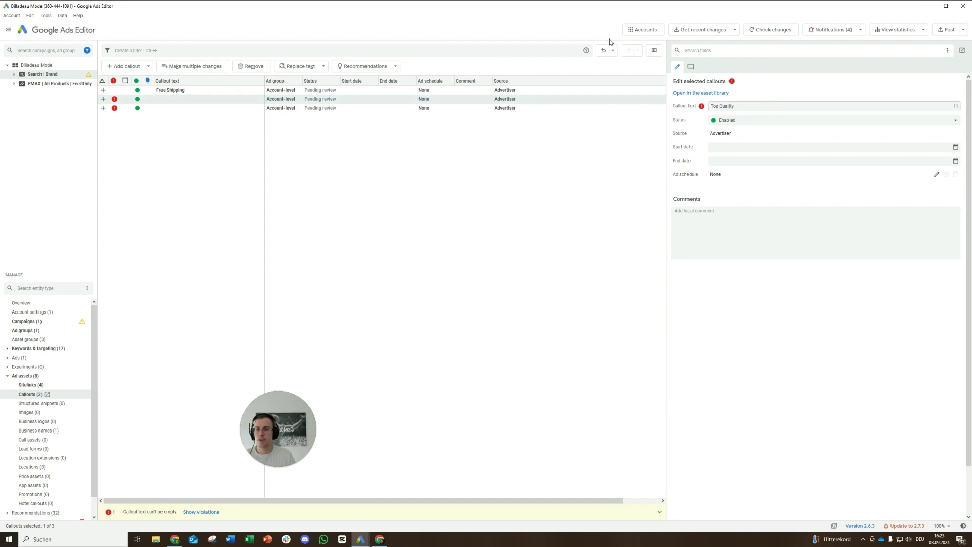
Step: Set the third callout's text to "2 + 1 Promo"
click(458, 108)
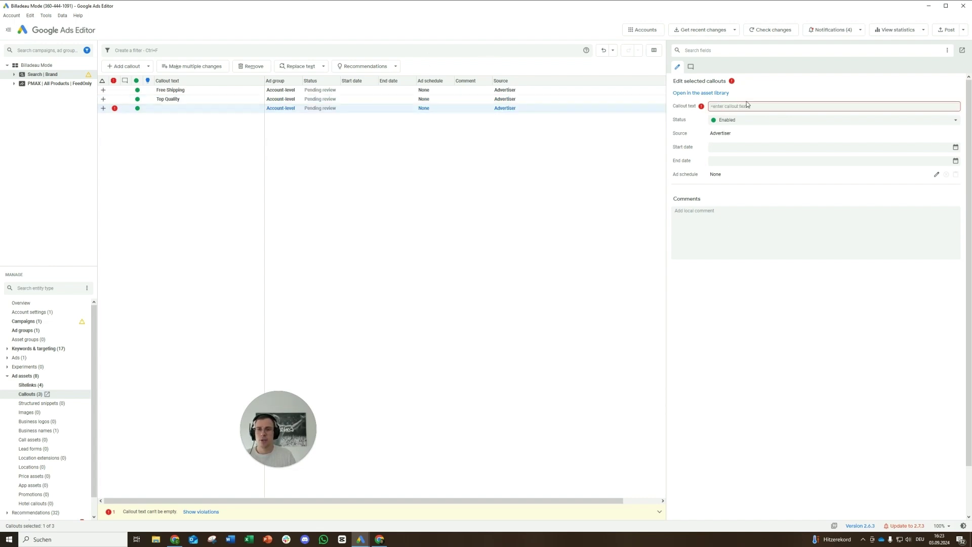
click(769, 105)
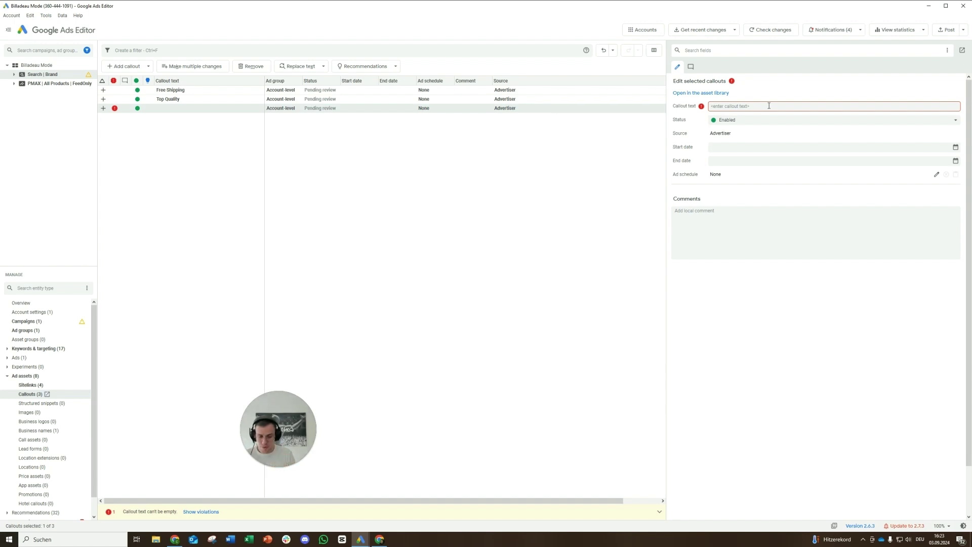
text(2+)
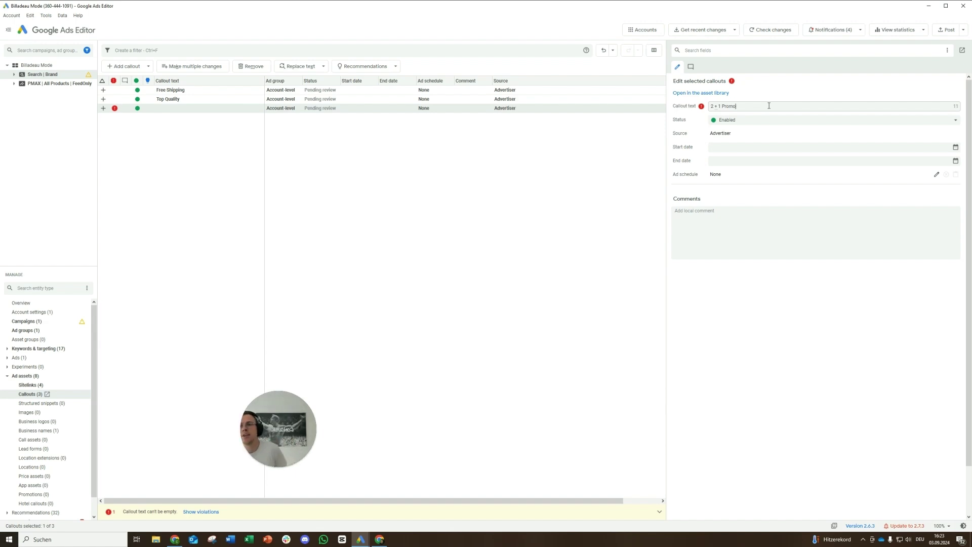
click(376, 150)
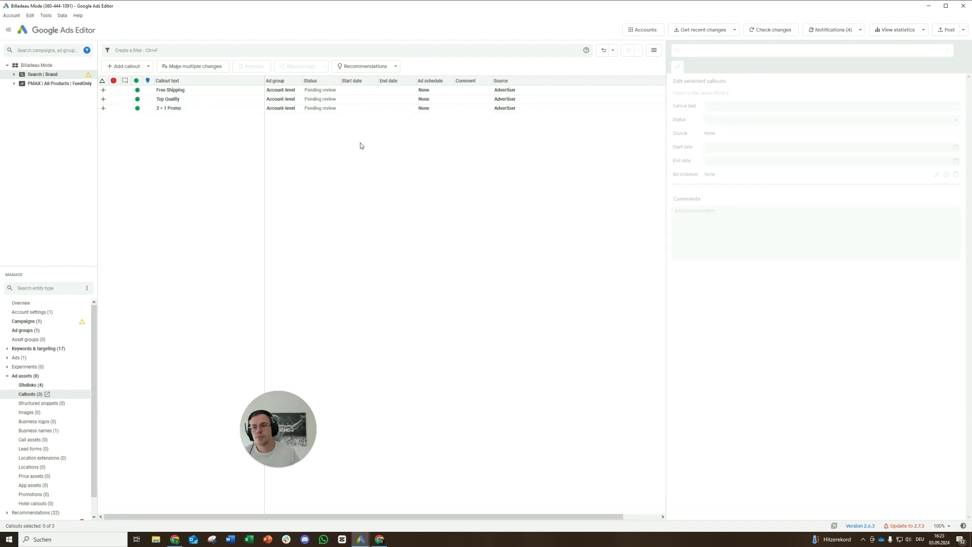
Step: Add one blank account-level structured snippet
click(47, 404)
click(165, 66)
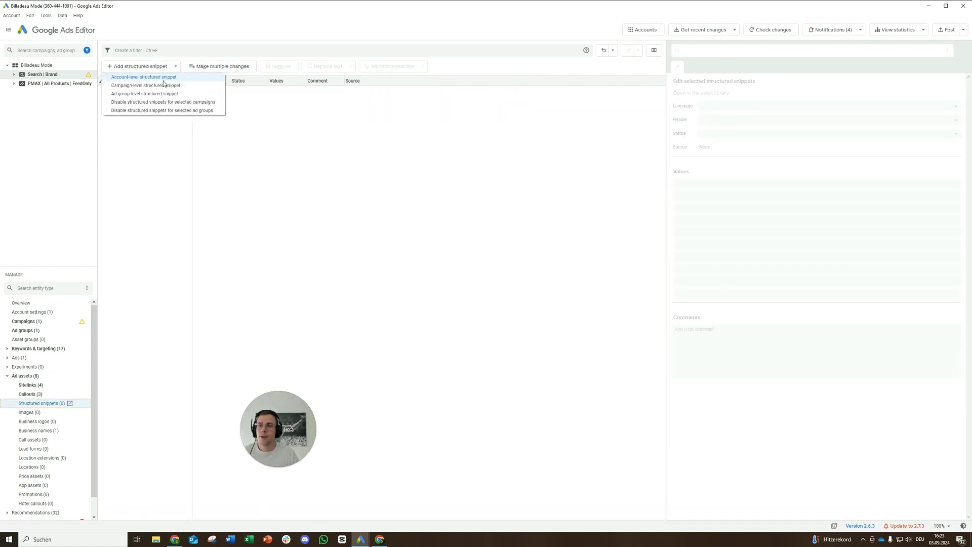
click(165, 77)
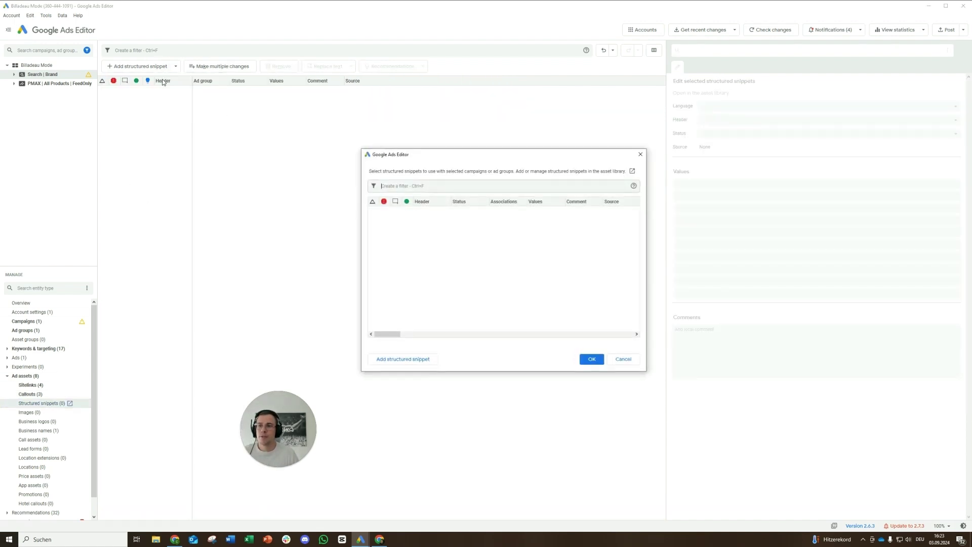
click(433, 361)
click(597, 361)
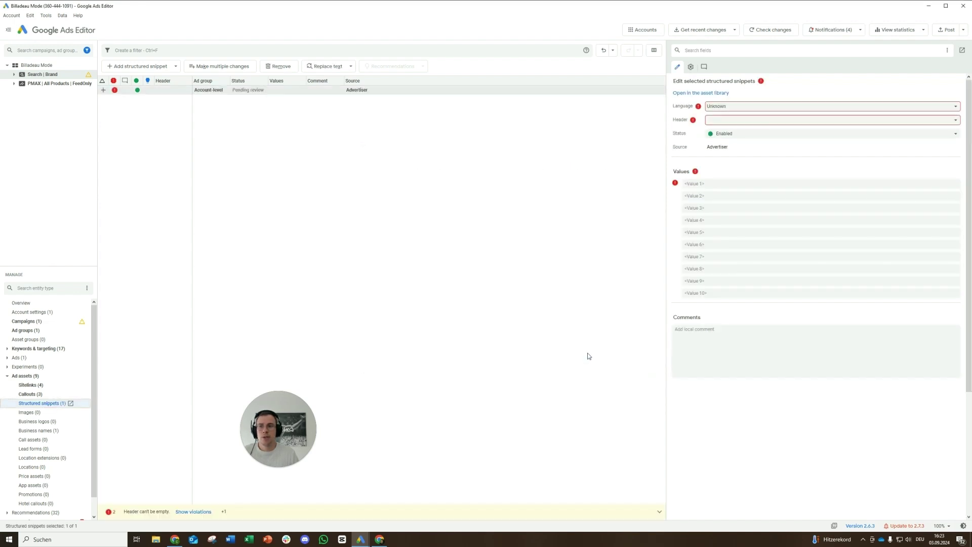
Step: Set the structured snippet's language to French and browse the headers available for it
click(716, 109)
click(716, 109)
click(716, 109)
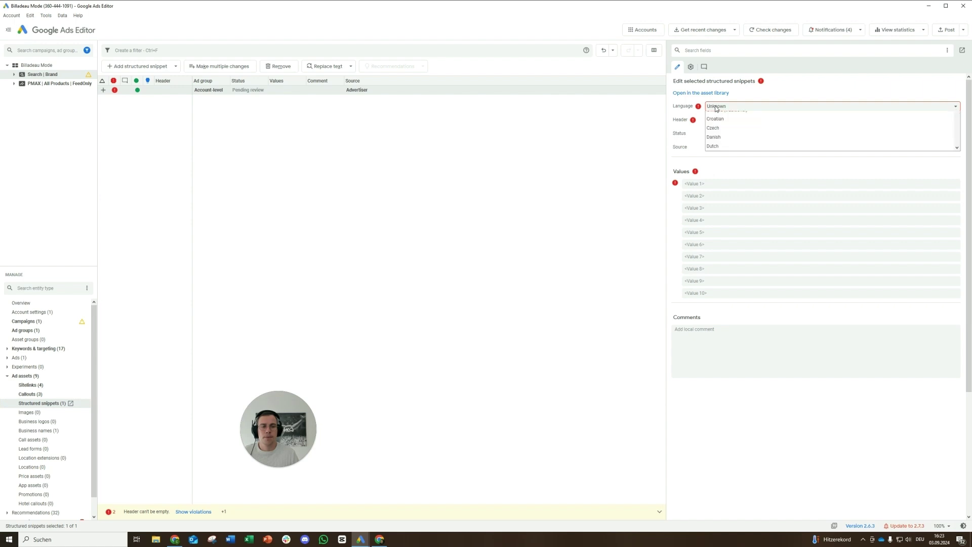
scroll(730, 178, down, 1)
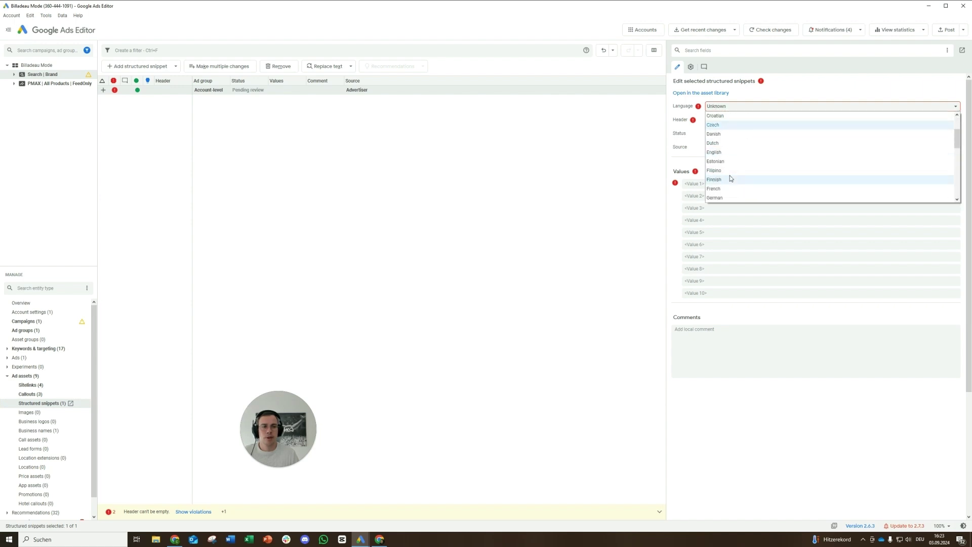
click(731, 189)
click(725, 122)
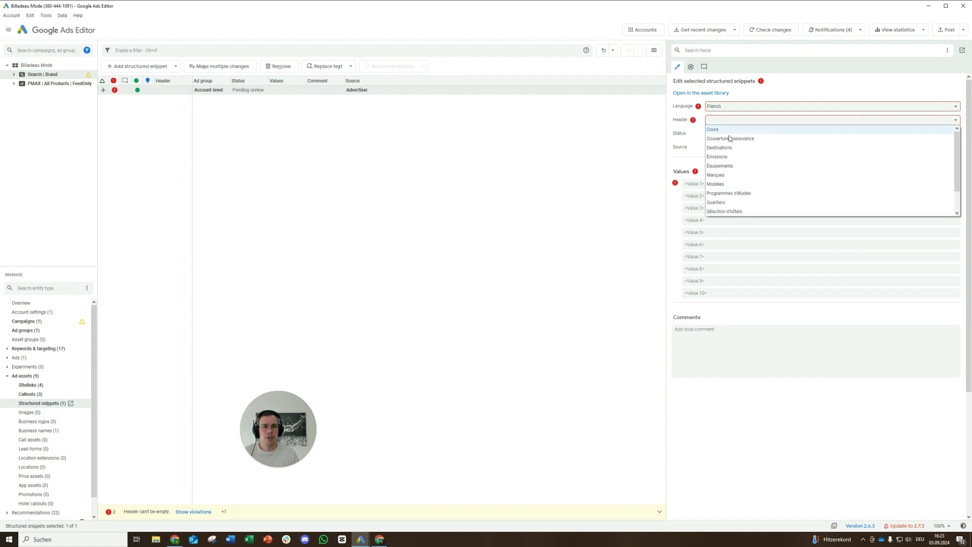
scroll(733, 191, down, 1)
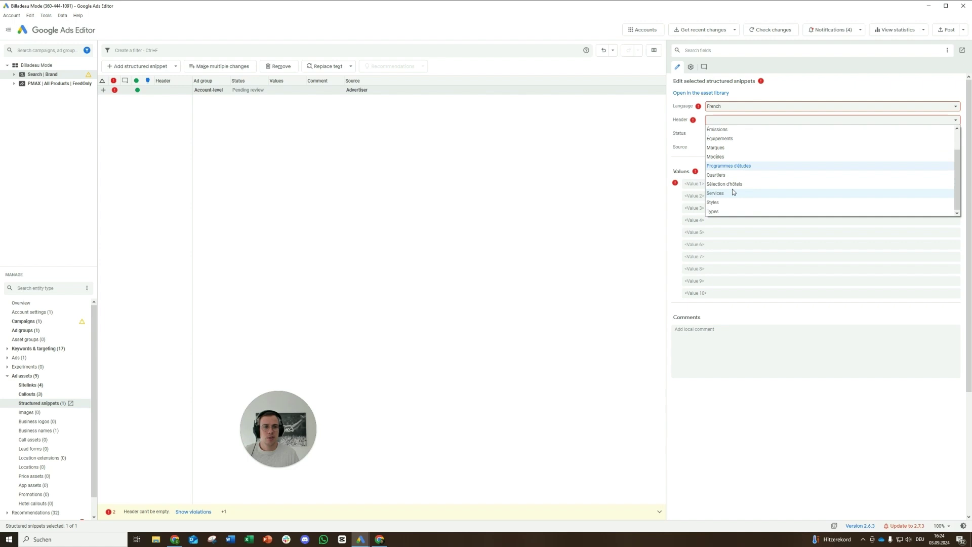
Step: Set the structured snippet's language to English and its header to Styles
click(729, 107)
click(739, 153)
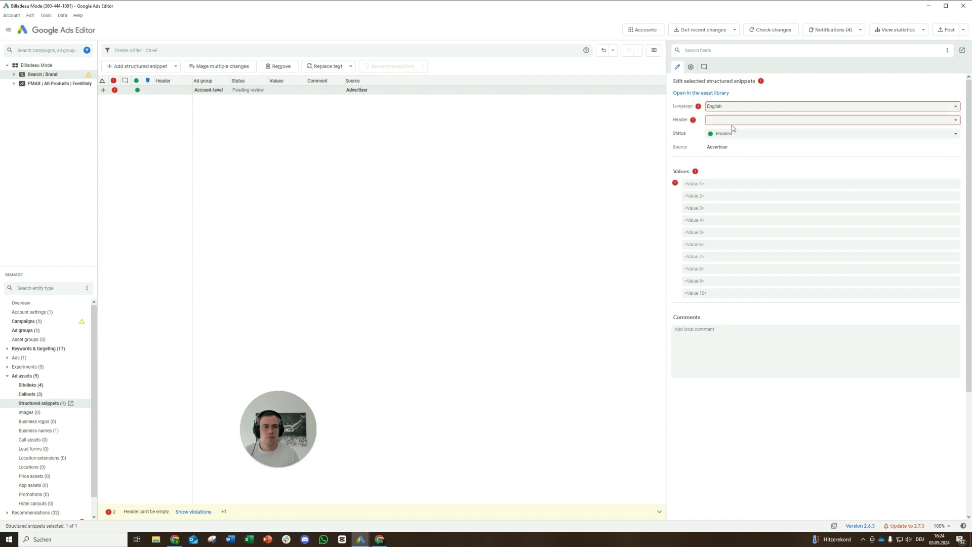
click(731, 121)
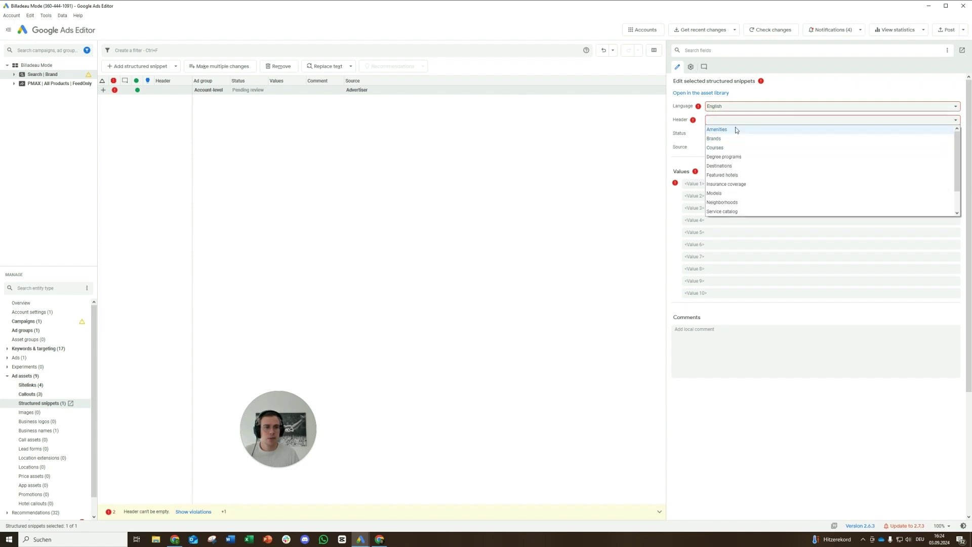
scroll(742, 160, down, 1)
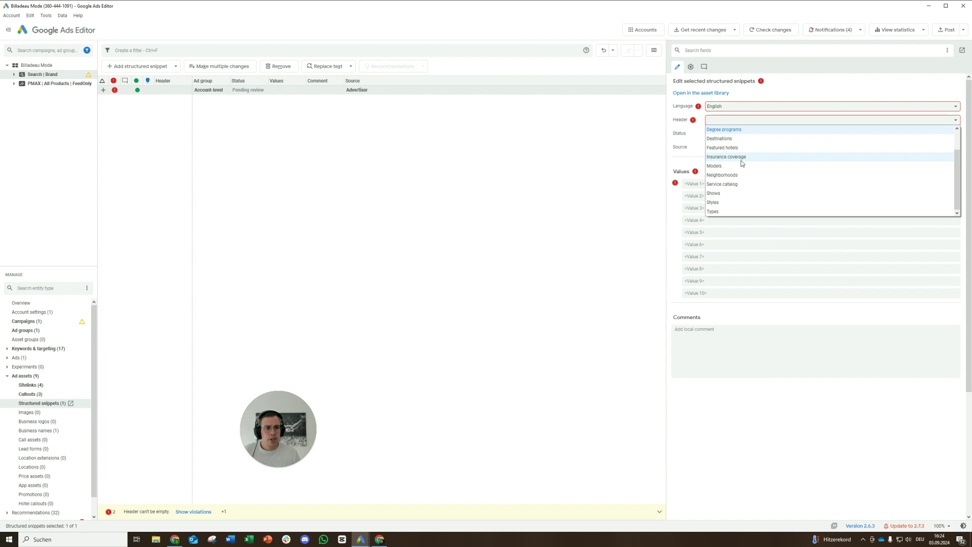
click(736, 204)
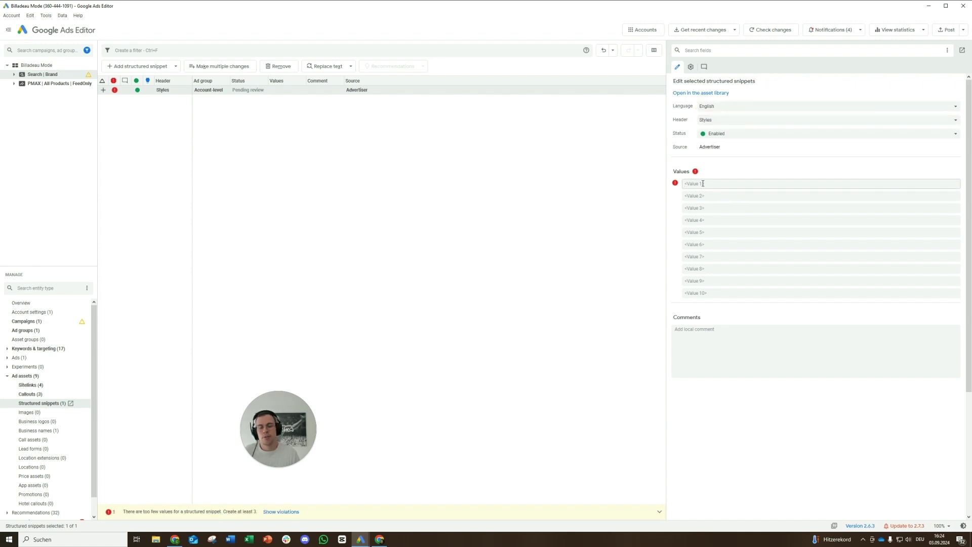
Step: Enter Jackets, Jeans, Pullovers, Underwear and Sweaters as the first five values of the structured snippet
click(703, 184)
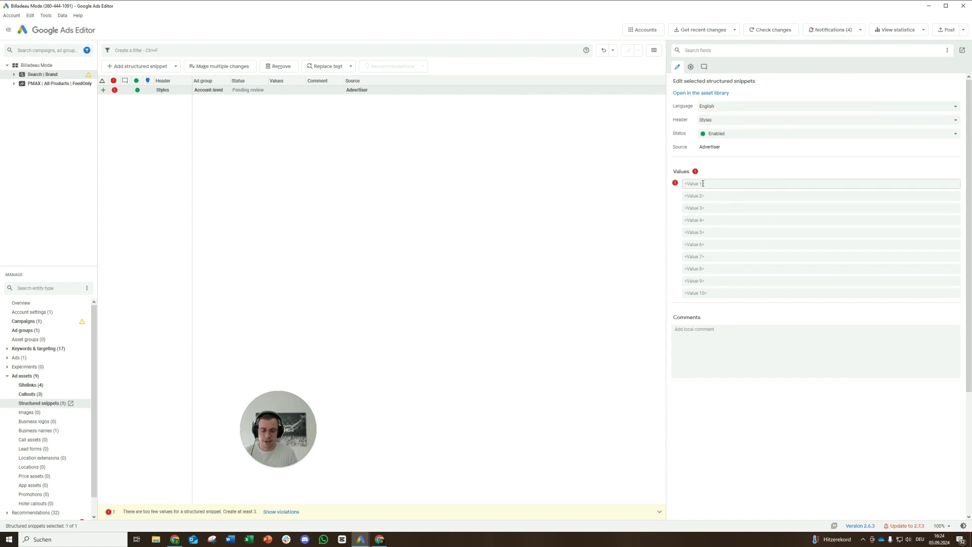
text(Jackets)
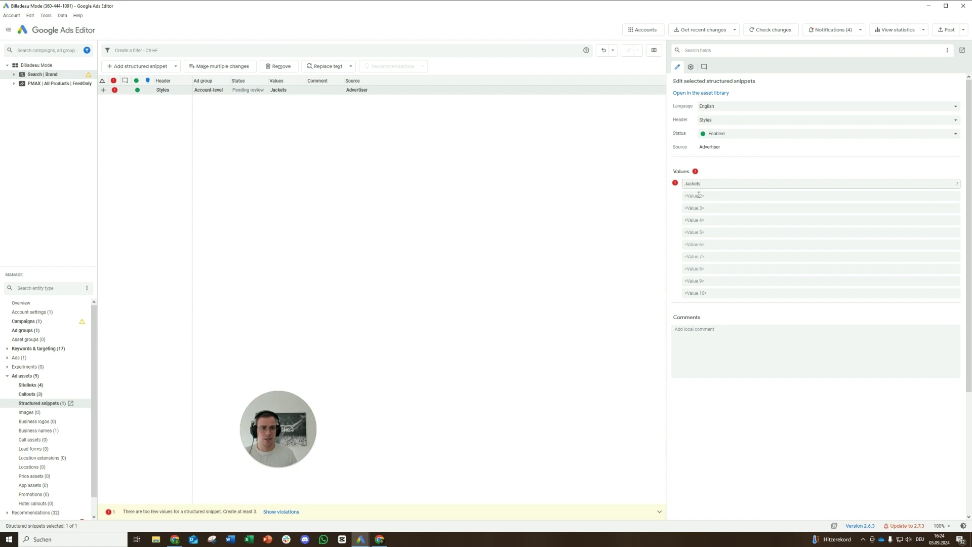
click(699, 195)
text(Jeans)
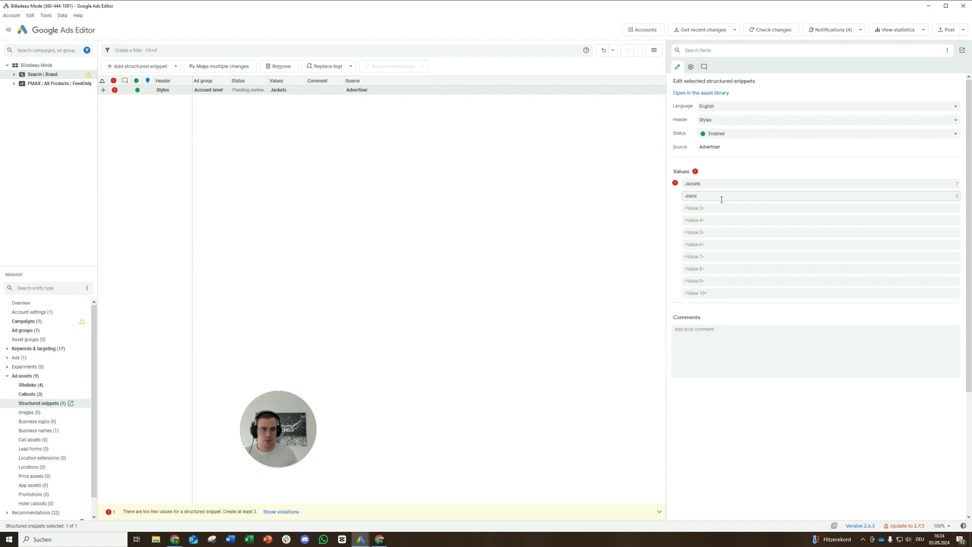
click(718, 207)
text(Pulli)
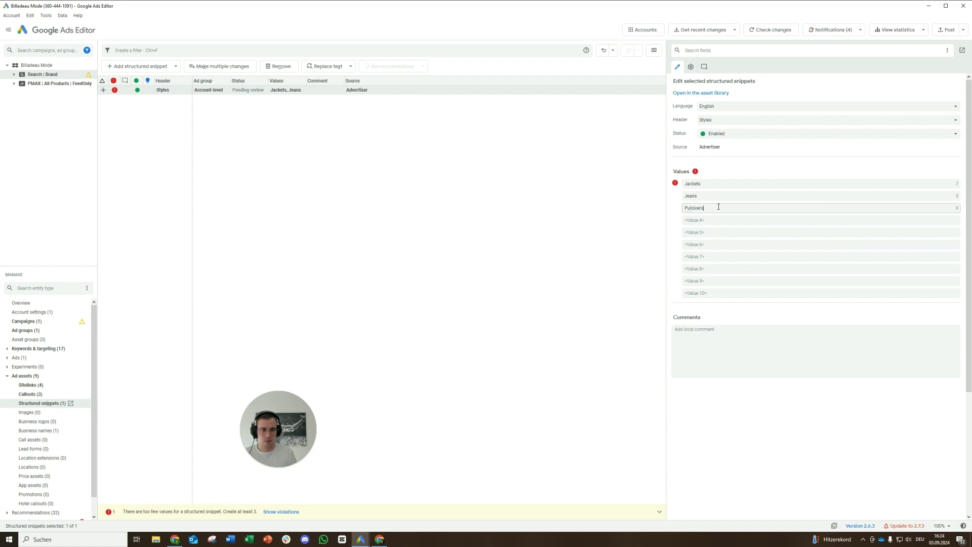
click(701, 221)
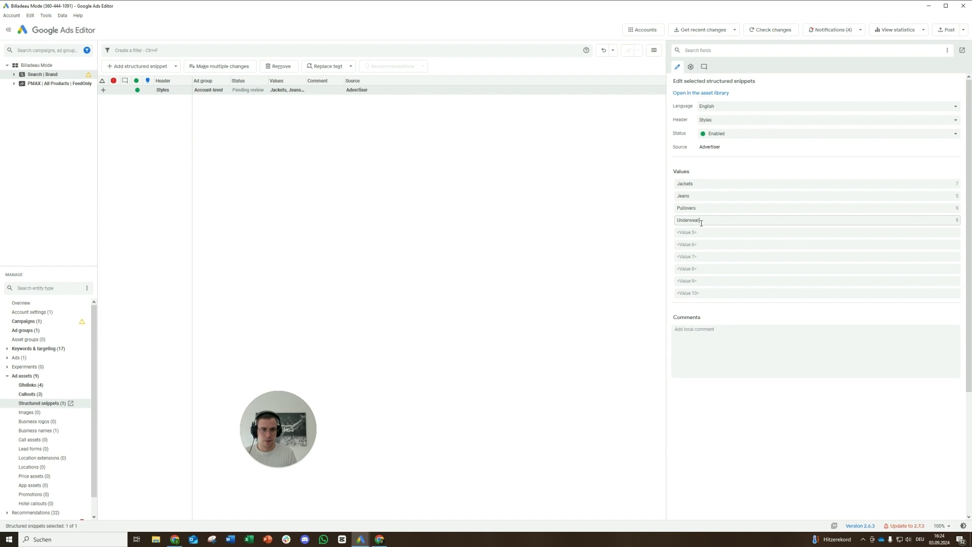
click(722, 233)
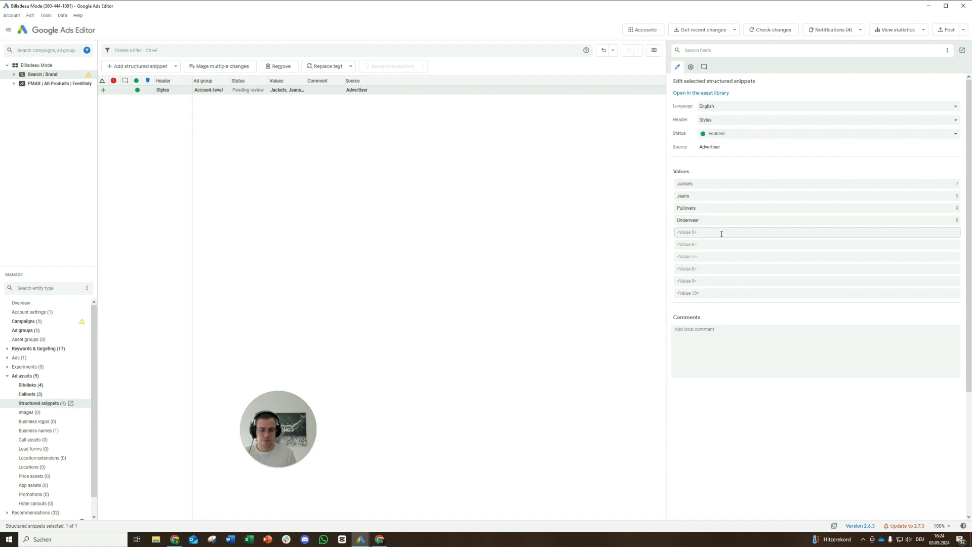
text(Sweater)
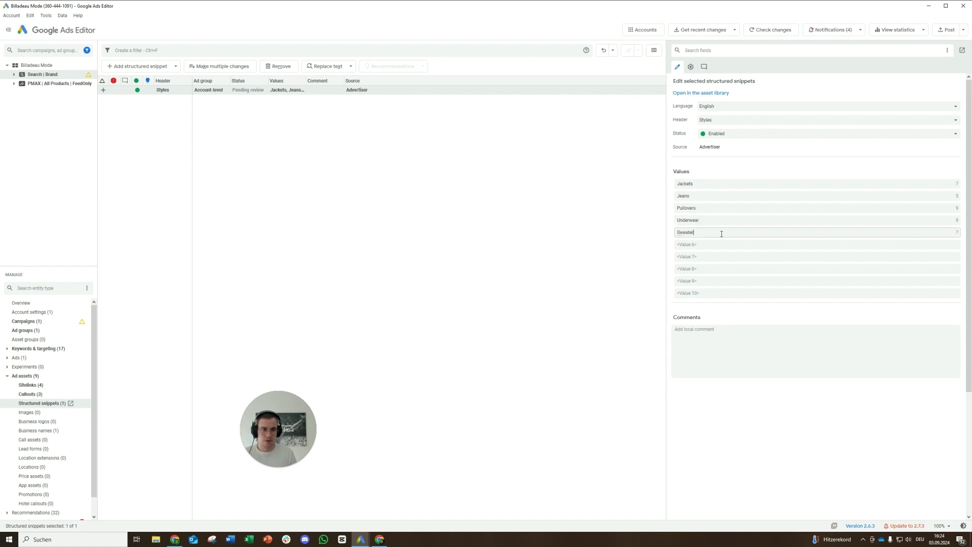
text(s)
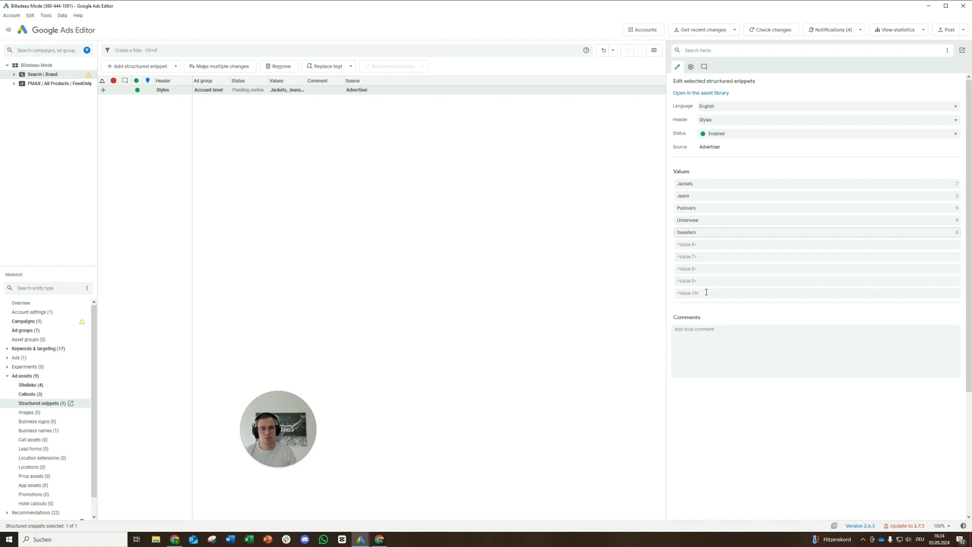
click(707, 293)
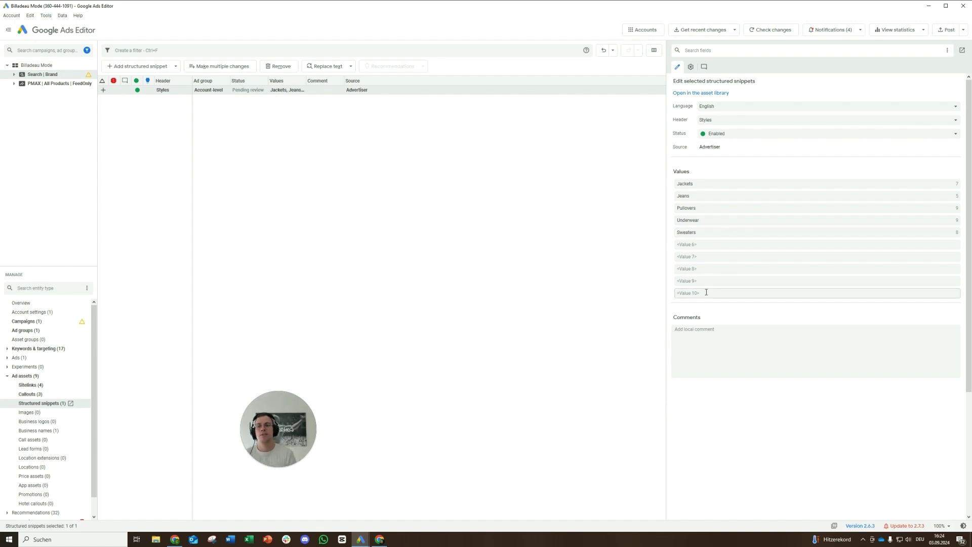
Step: Review the ad asset types, including the sitelinks, callouts, structured snippets, images and business logos
click(49, 387)
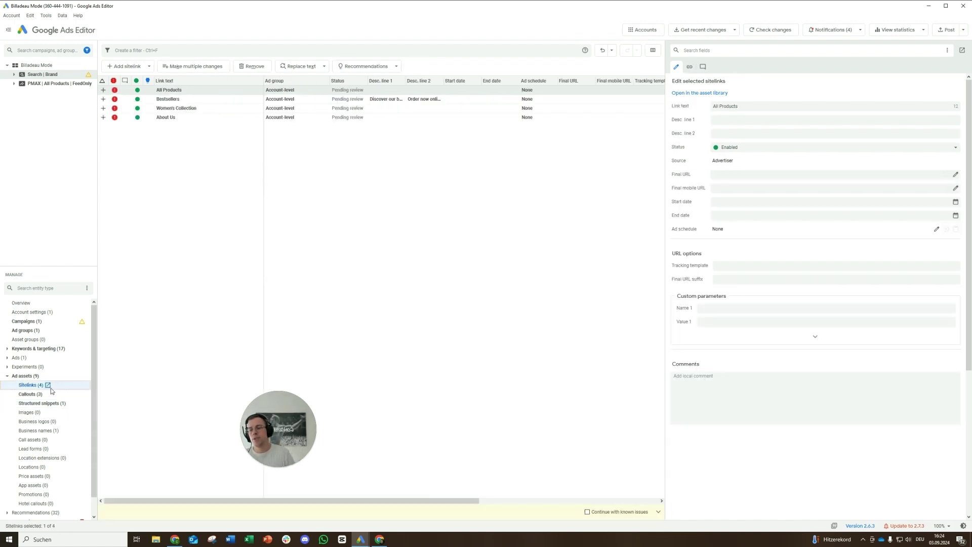
click(51, 394)
click(60, 406)
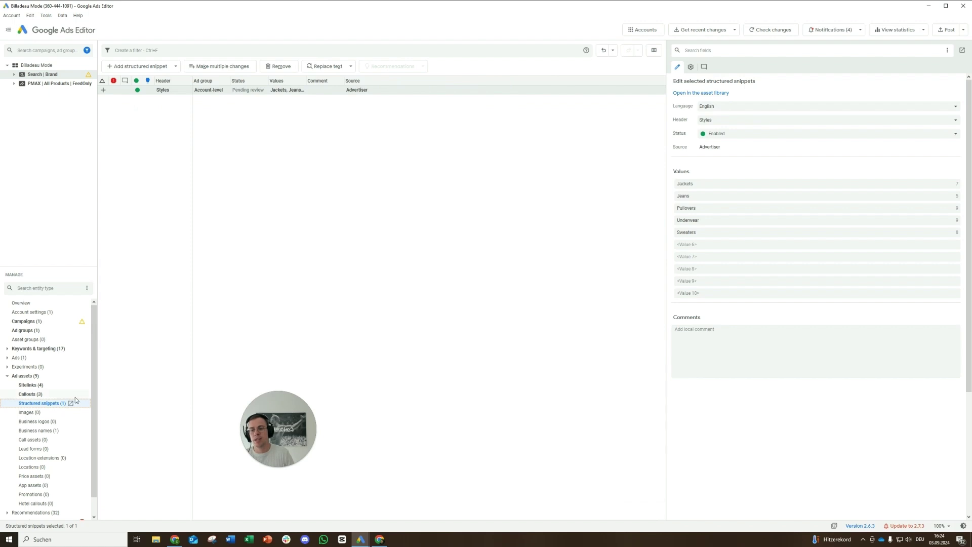
click(50, 413)
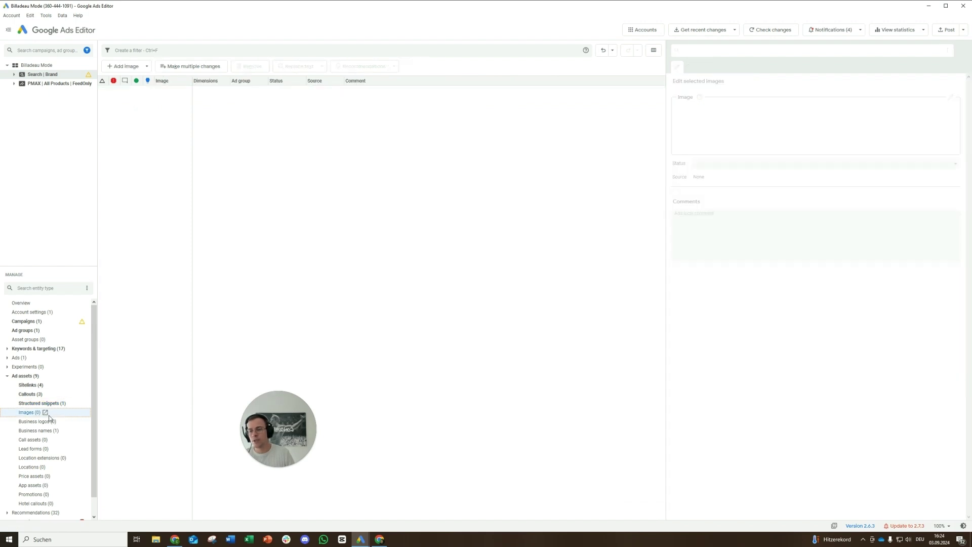
click(50, 422)
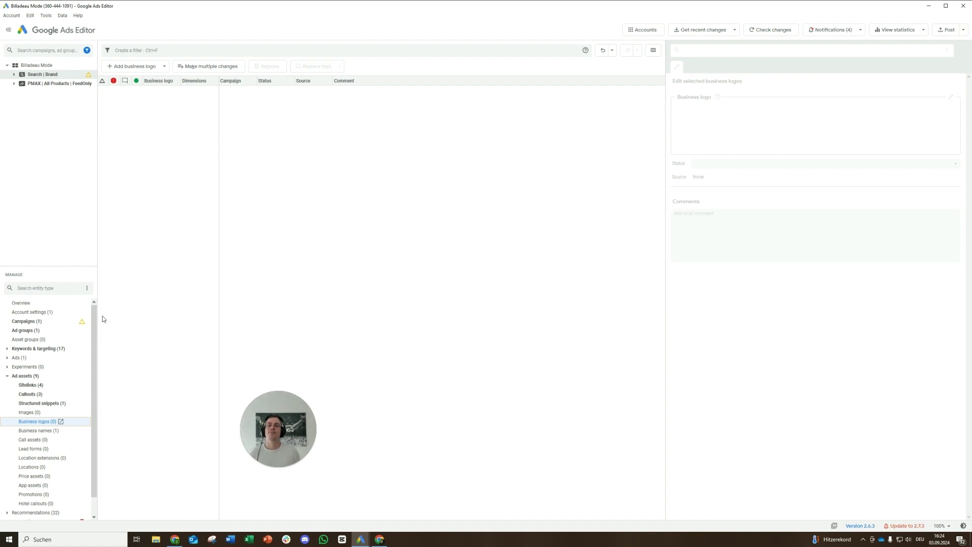
click(54, 394)
click(55, 386)
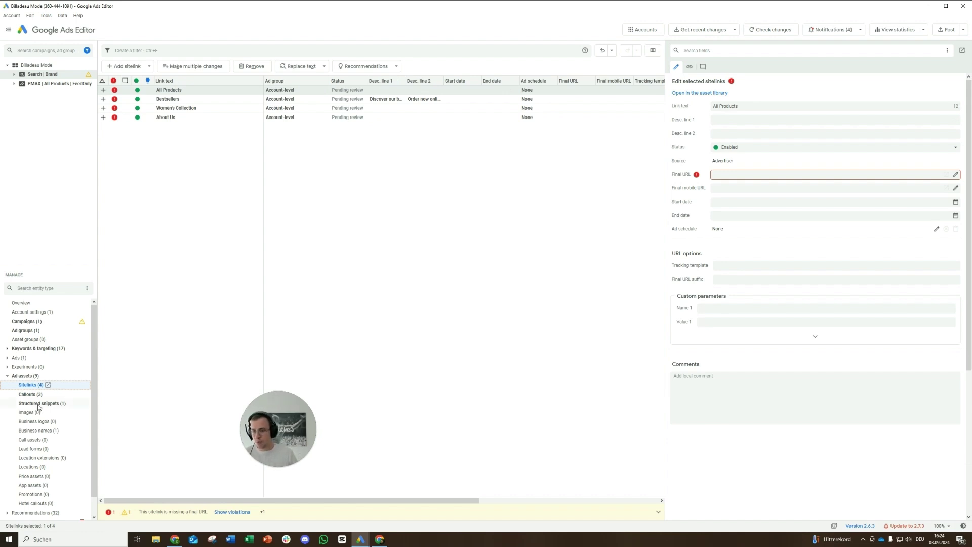
click(38, 406)
click(43, 385)
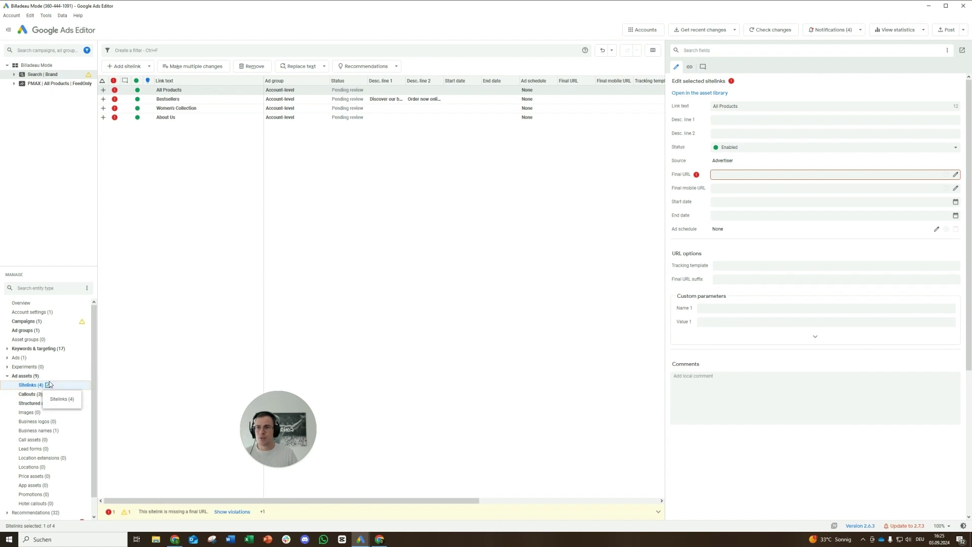
Step: Review the ad group, campaign settings and keywords of the Search | Brand campaign
click(30, 332)
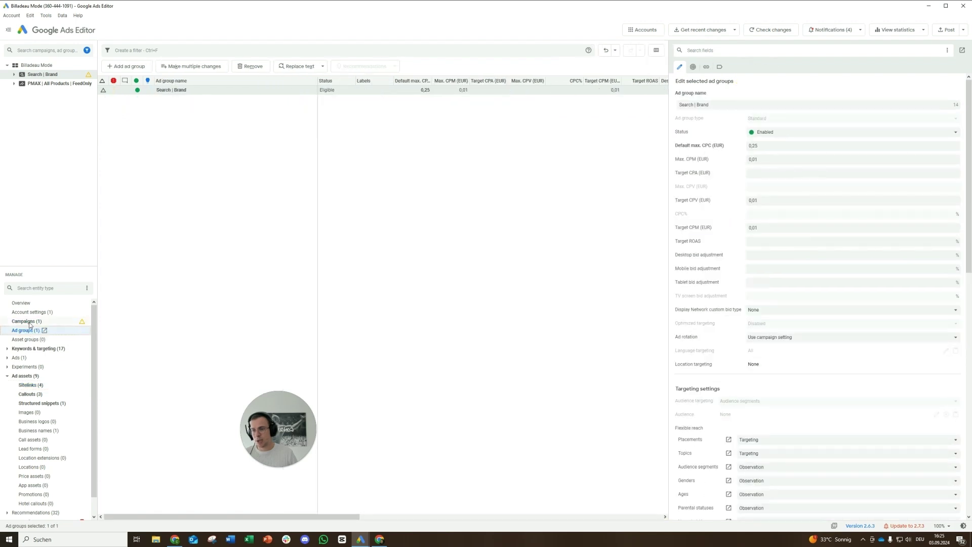
click(149, 324)
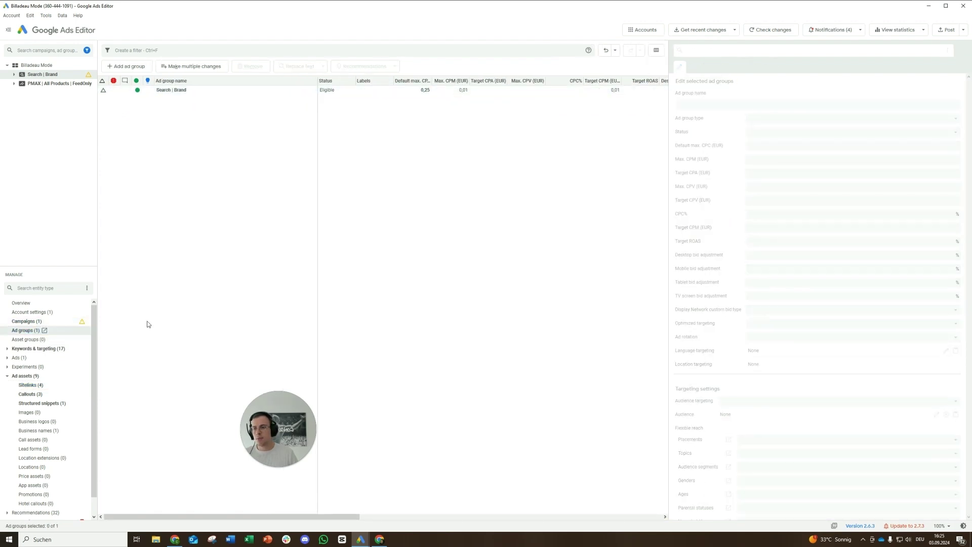
click(30, 321)
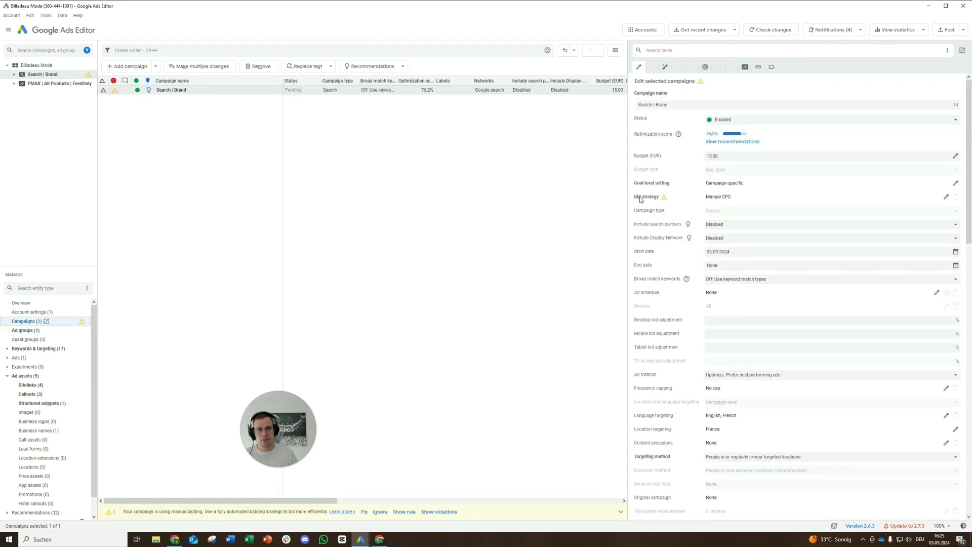
click(39, 332)
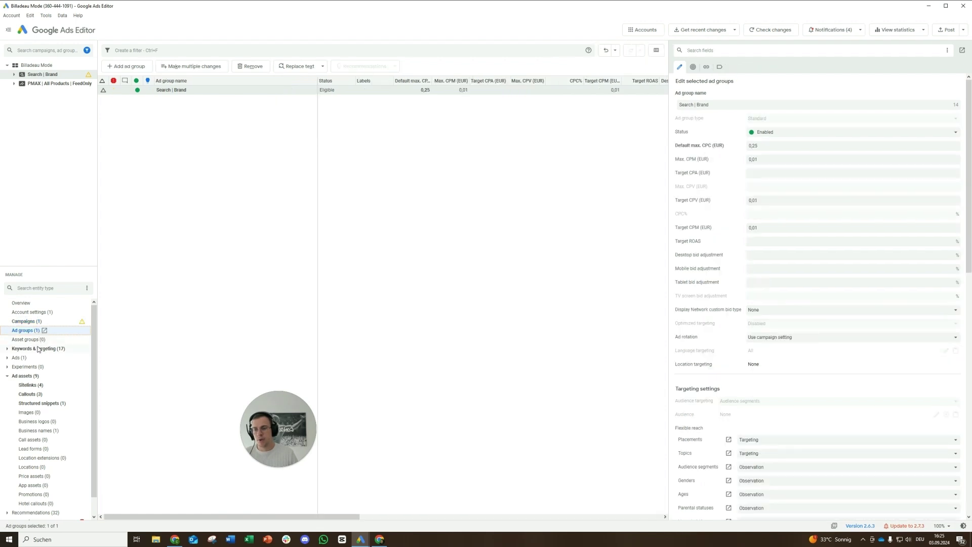
click(38, 349)
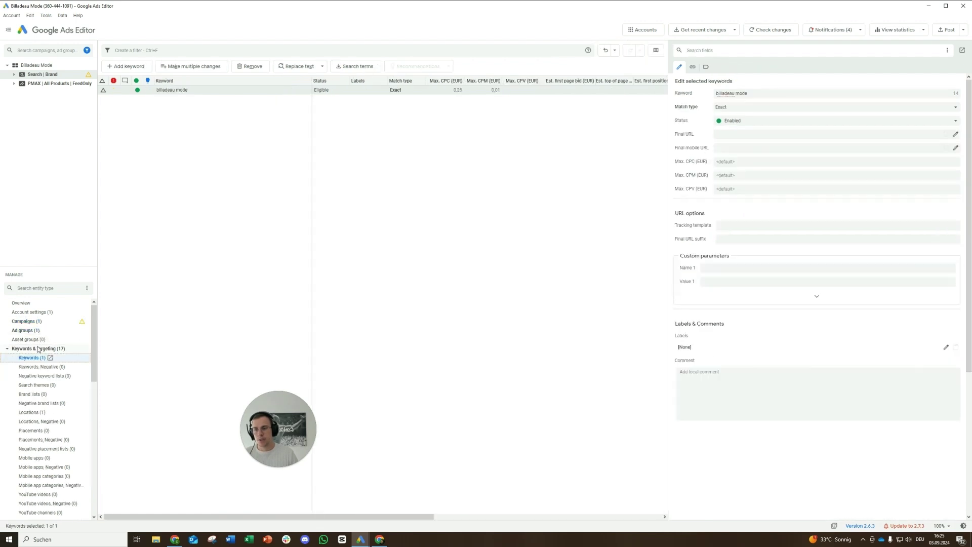
click(7, 349)
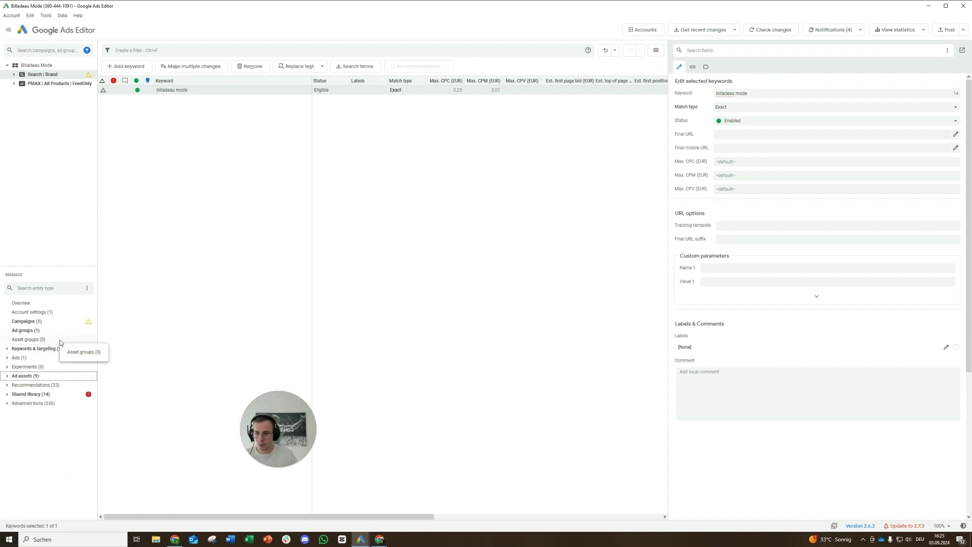
Step: Remove all account-level sitelinks
click(7, 376)
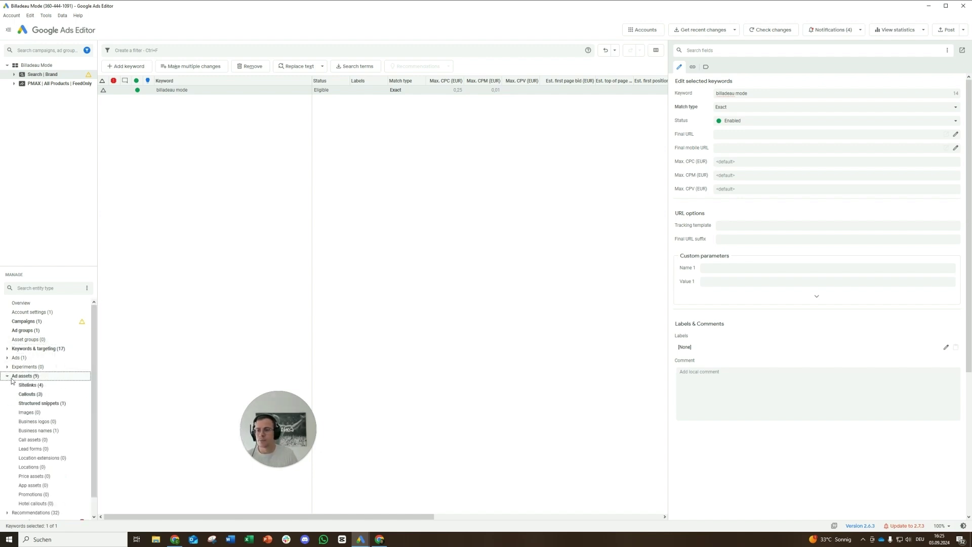
click(33, 386)
click(40, 403)
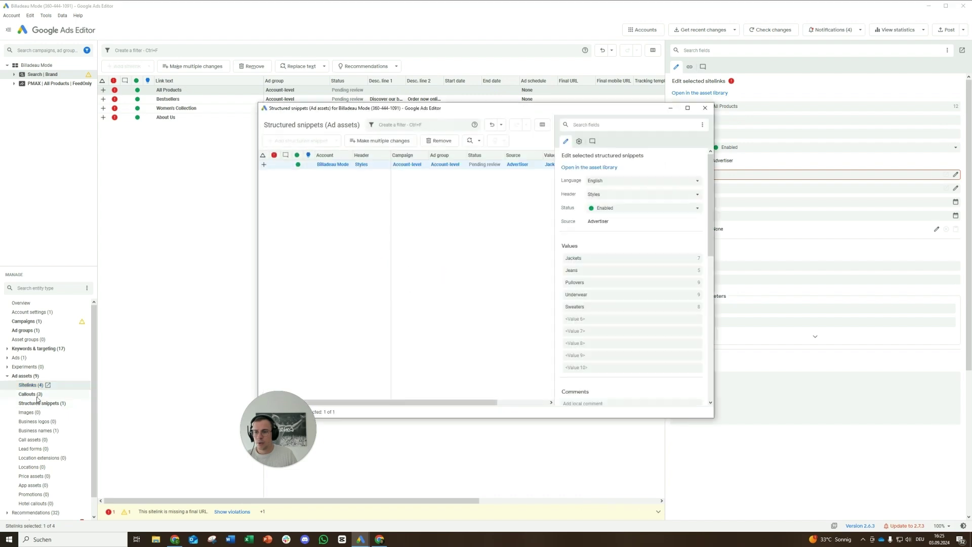
click(705, 108)
click(206, 109)
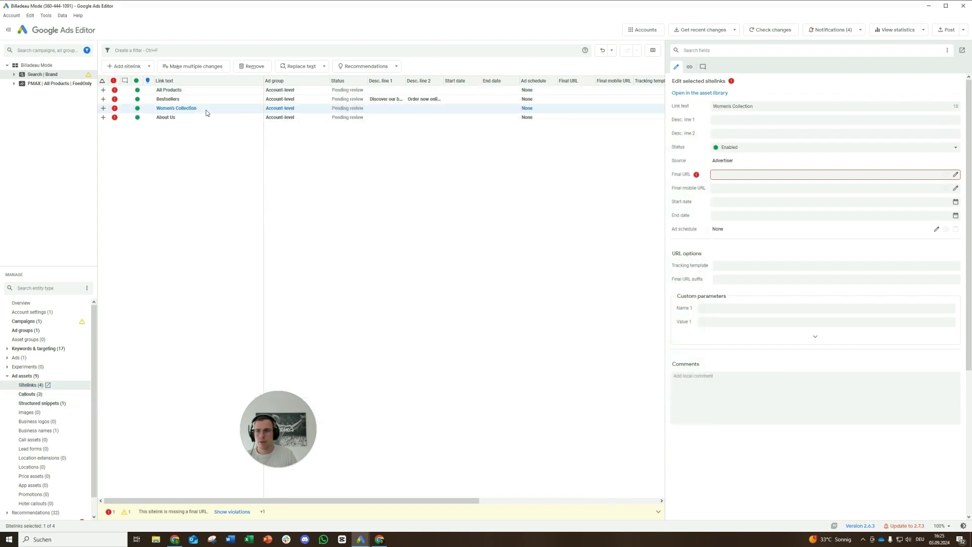
key(ctrl+a)
click(248, 66)
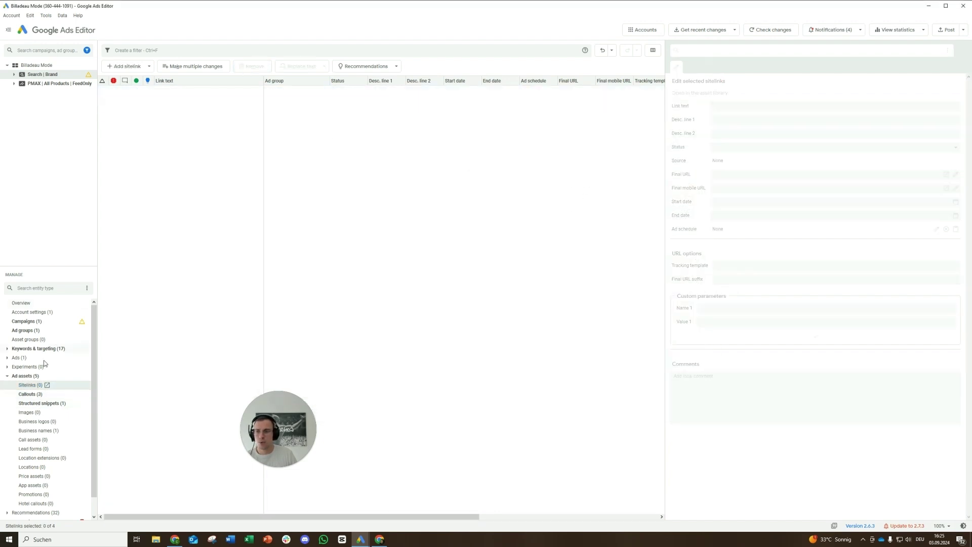
Step: Remove all account-level callouts
click(39, 394)
click(222, 108)
key(ctrl+a)
click(260, 68)
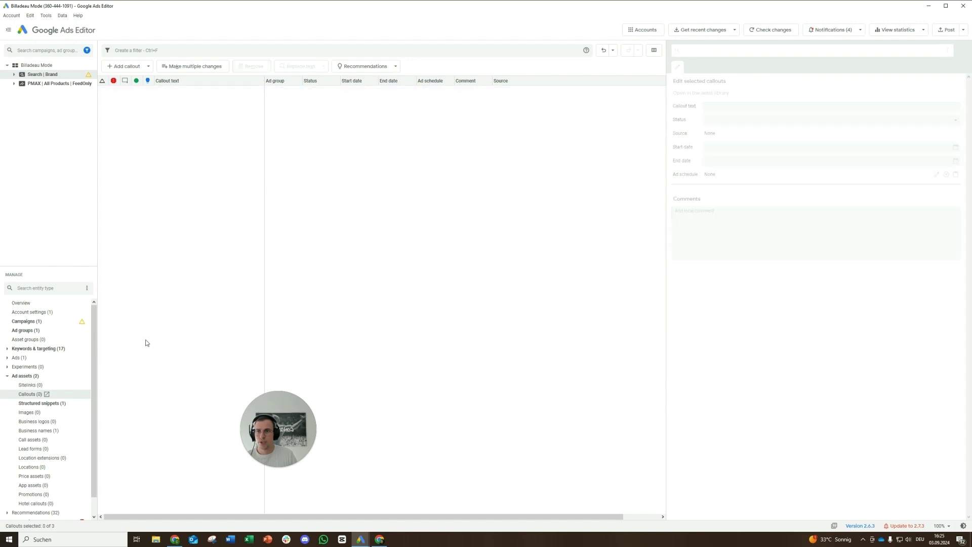
Step: Remove the account-level structured snippet
click(41, 404)
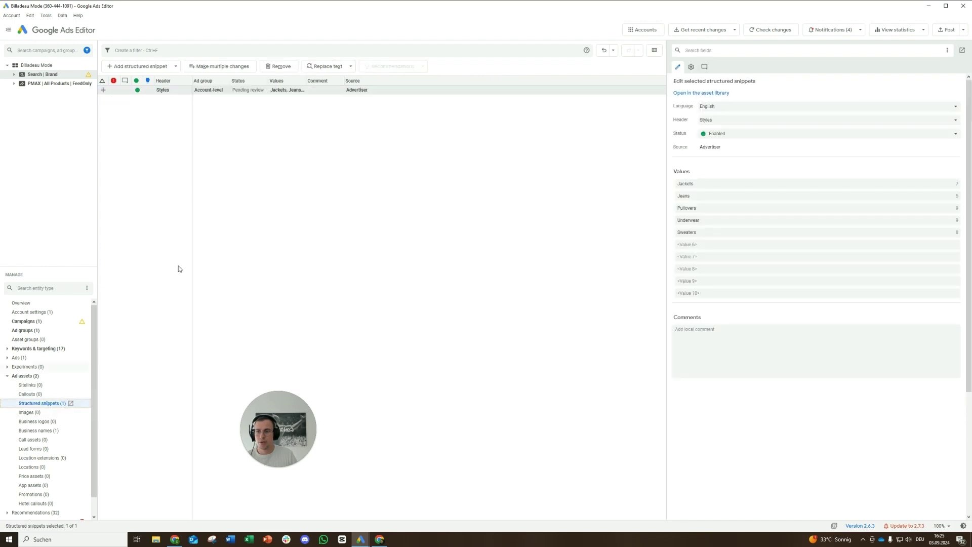
click(279, 66)
Step: Remove all sitelinks from the asset library in the shared library
scroll(71, 369, down, 1)
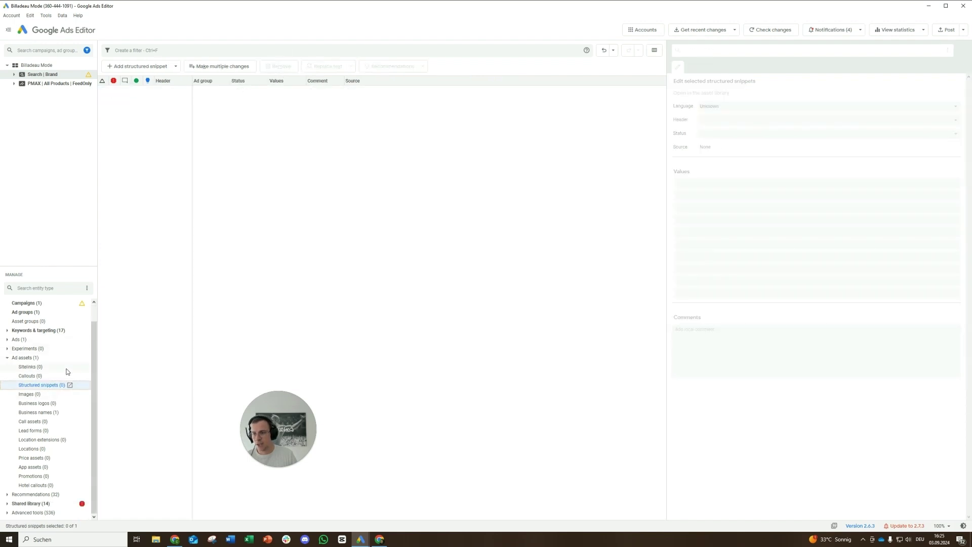
click(7, 503)
scroll(30, 486, down, 5)
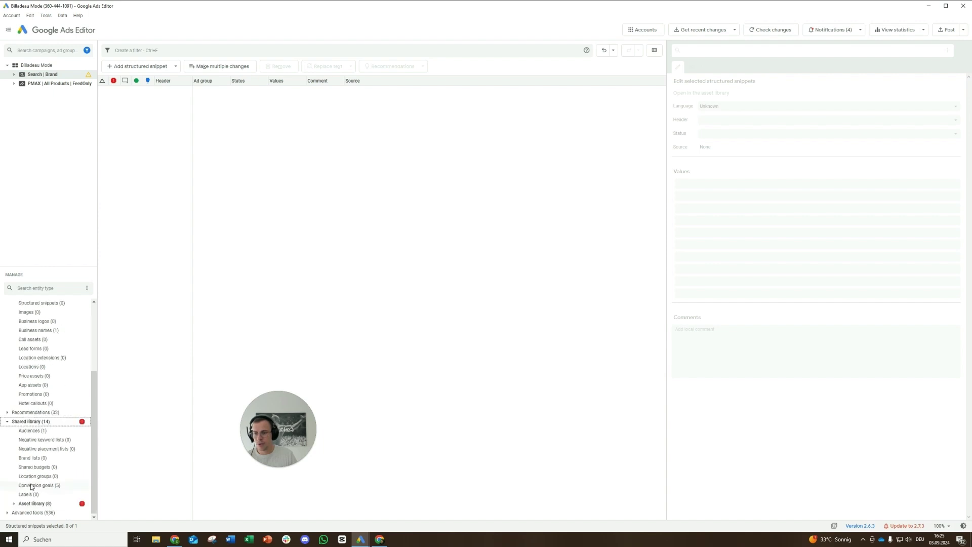
click(13, 503)
scroll(40, 479, down, 5)
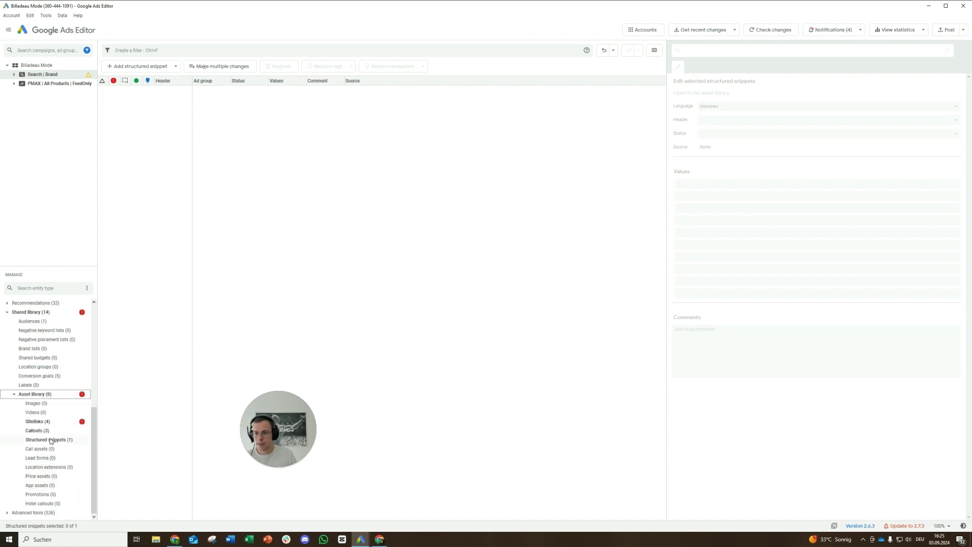
click(59, 423)
click(217, 111)
key(ctrl+a)
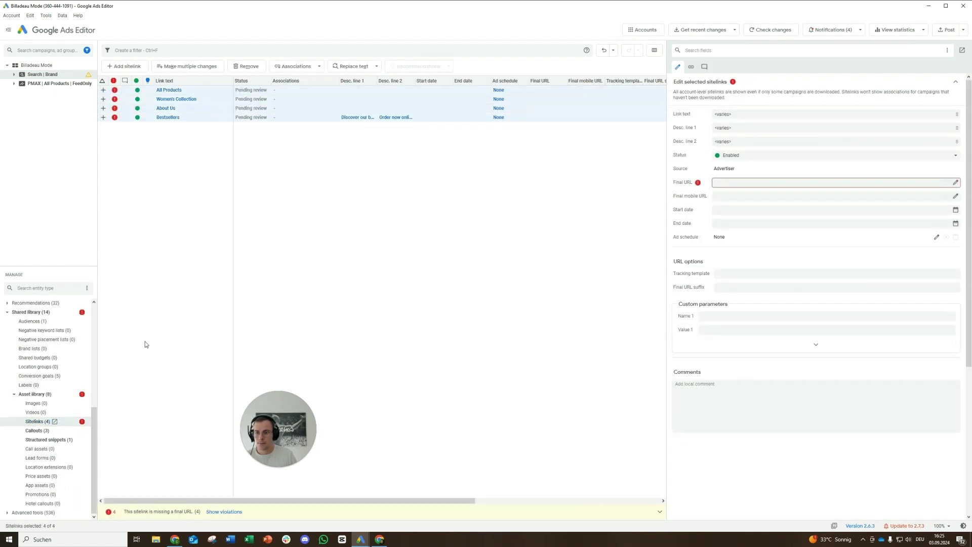
click(237, 67)
Step: Remove all callouts from the asset library
click(37, 430)
click(243, 101)
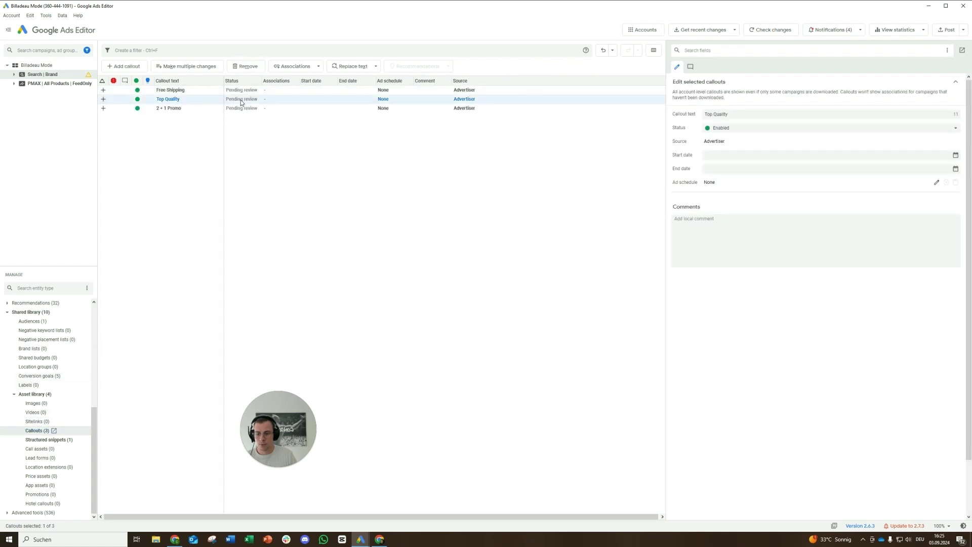
key(ctrl+a)
click(256, 67)
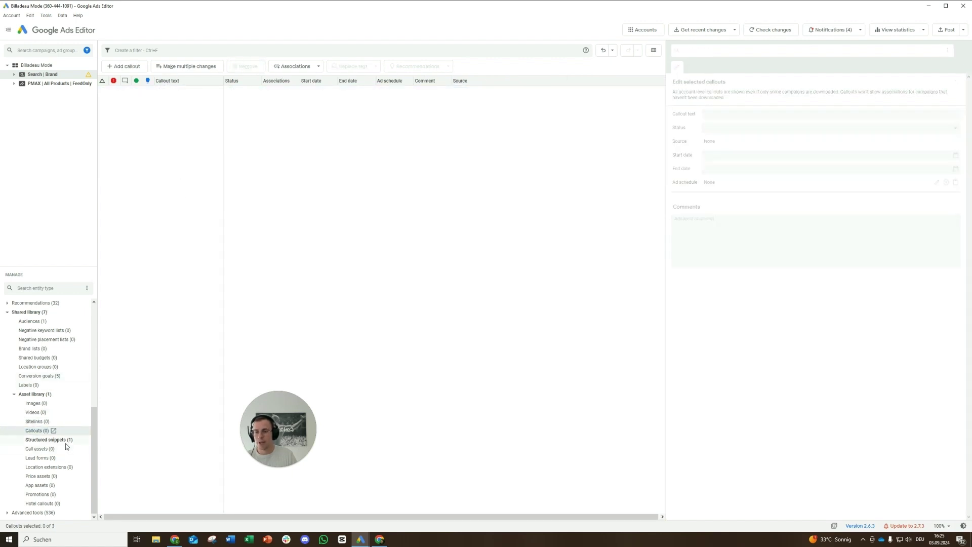
Step: Remove the structured snippet from the asset library and collapse the expanded library and ad asset groups
click(49, 440)
click(268, 67)
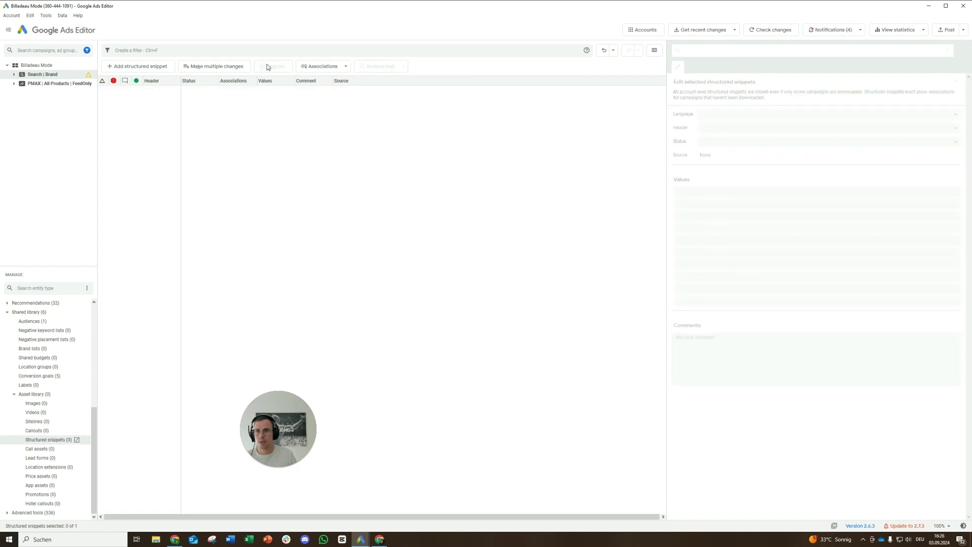
click(14, 394)
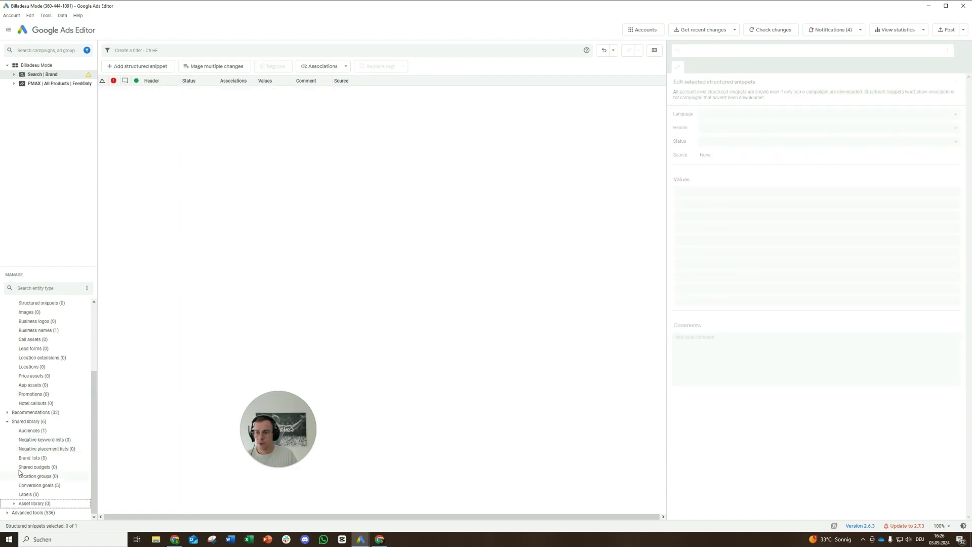
click(7, 421)
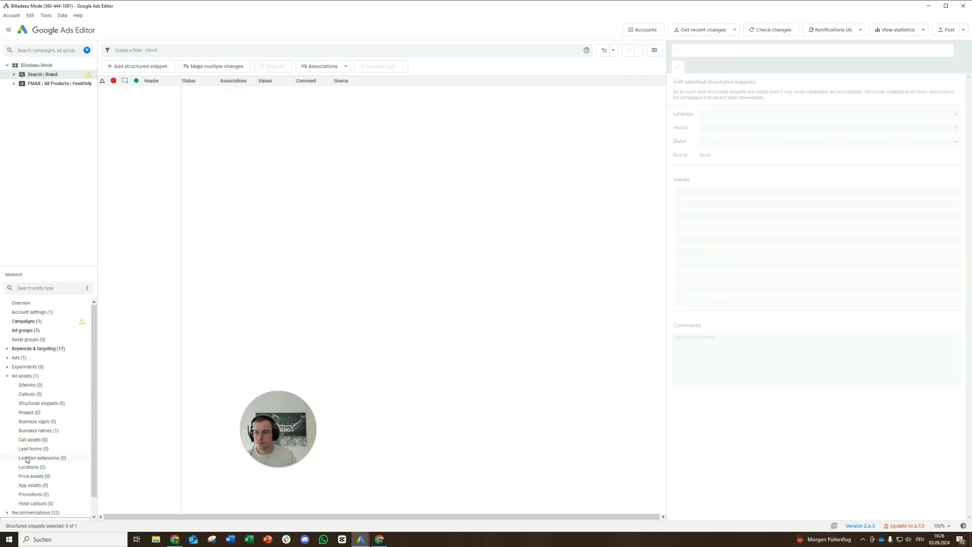
click(7, 376)
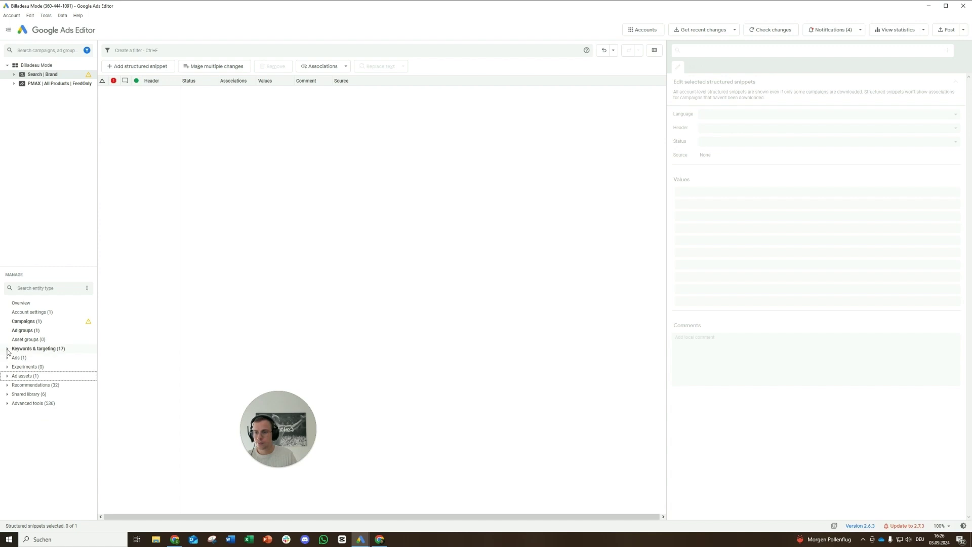
Step: Download the basic recent changes for all campaigns with all item types
click(703, 32)
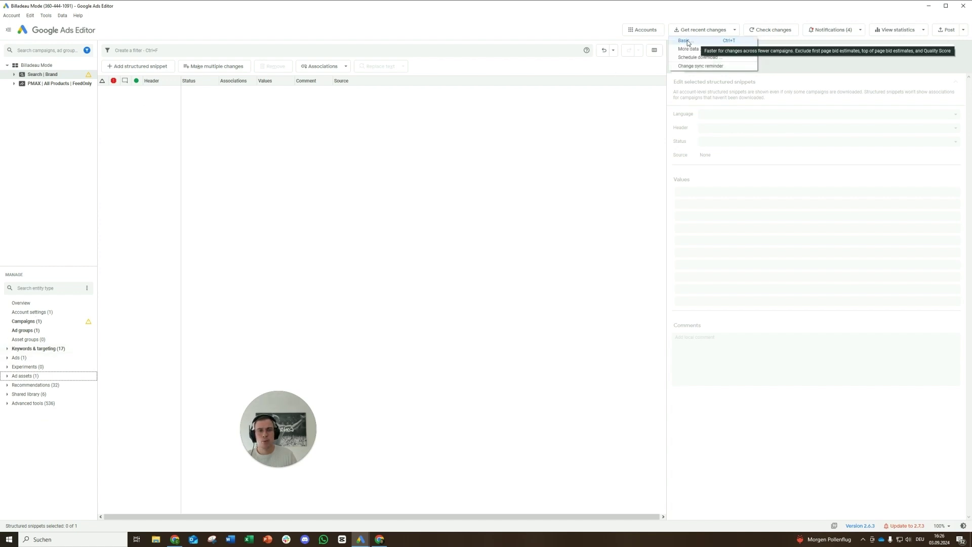
click(685, 43)
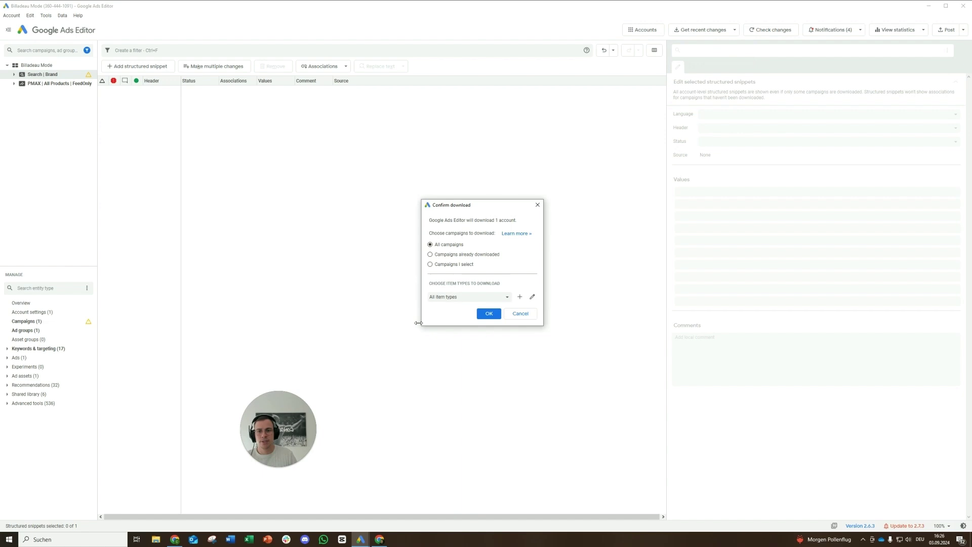
click(490, 315)
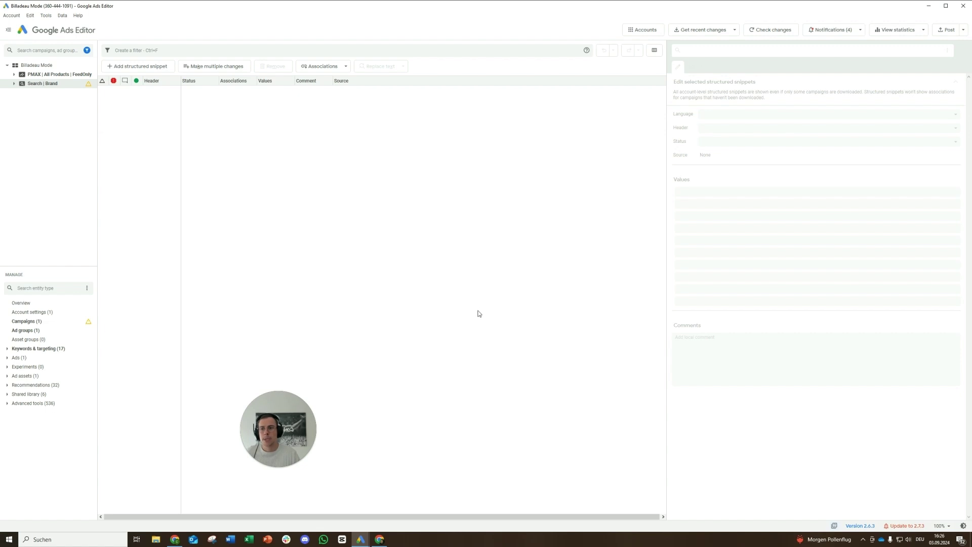
Step: Post the pending changes for all campaigns to Google Ads and close the posting report
click(947, 28)
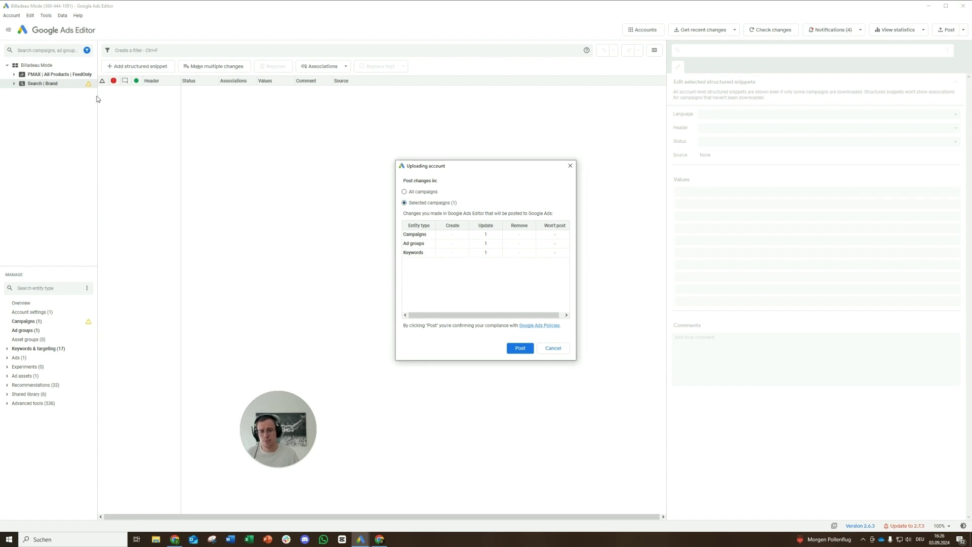
click(417, 195)
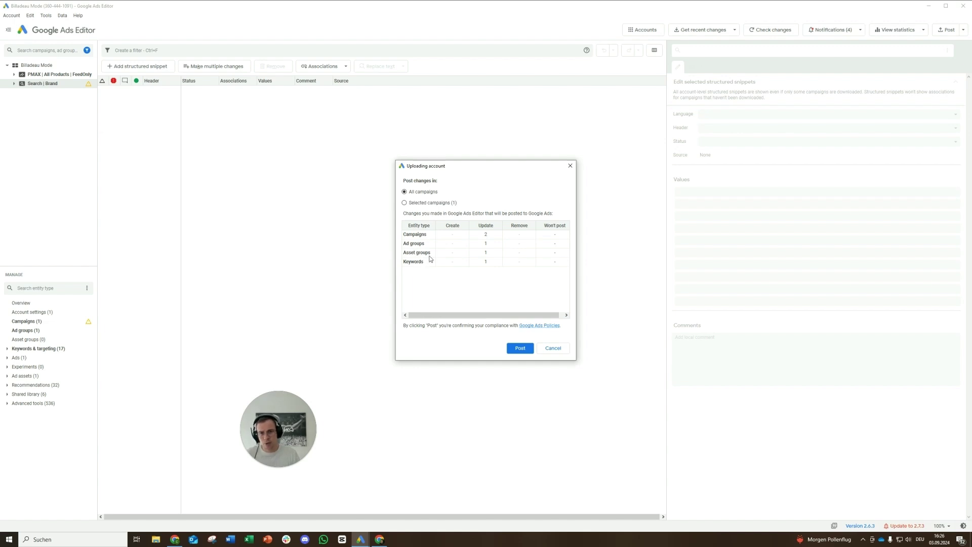
click(517, 346)
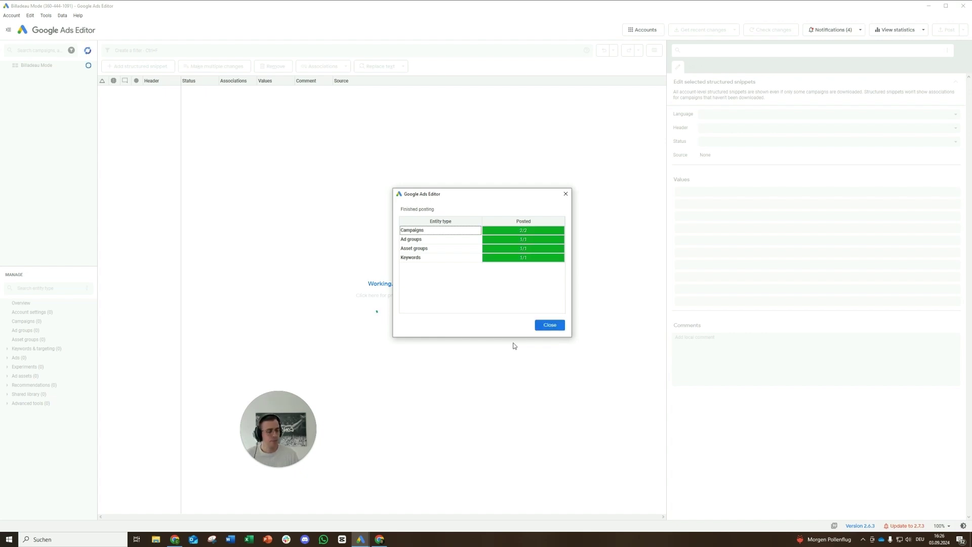
click(550, 326)
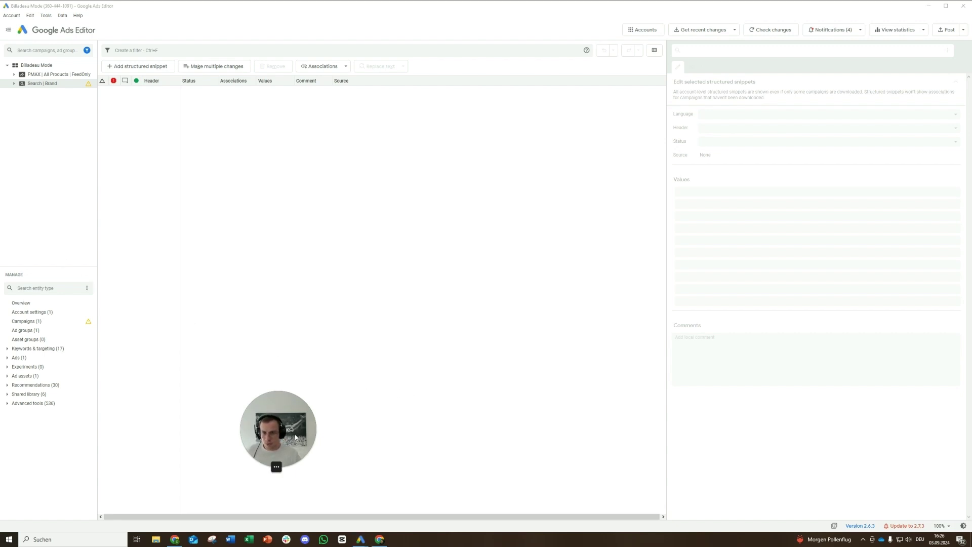
drag(293, 438, 76, 476)
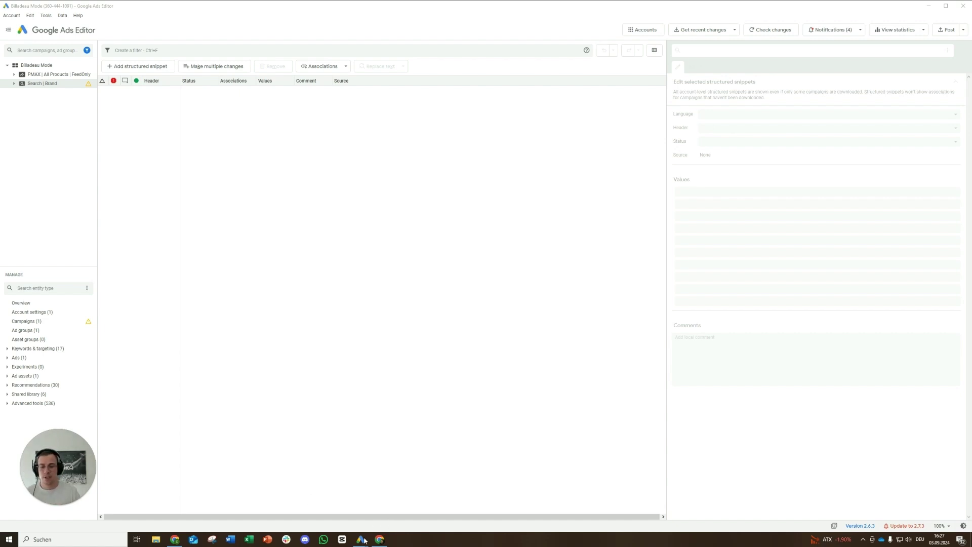
Step: Switch to Google Ads in the browser and show the Billadeau Mode campaign list for all campaigns
click(379, 539)
click(171, 7)
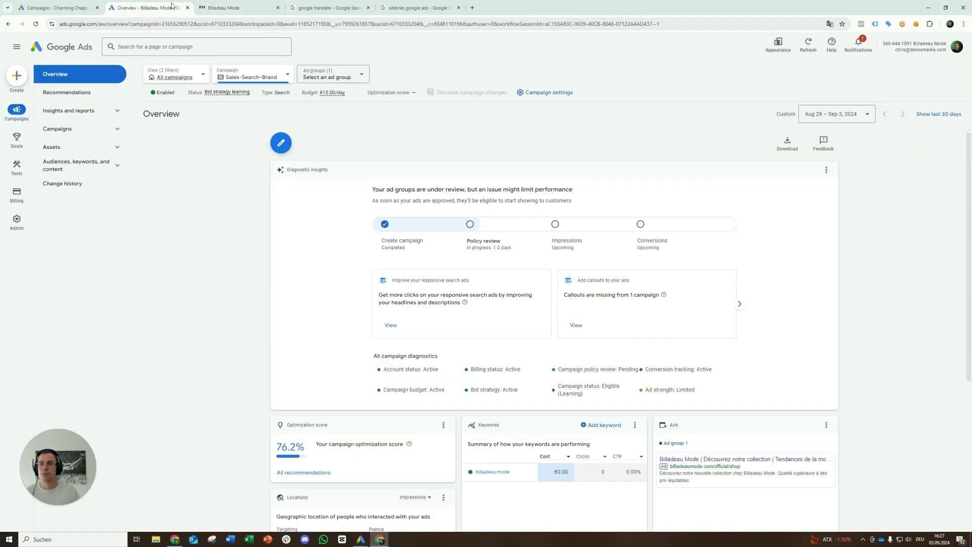
click(79, 127)
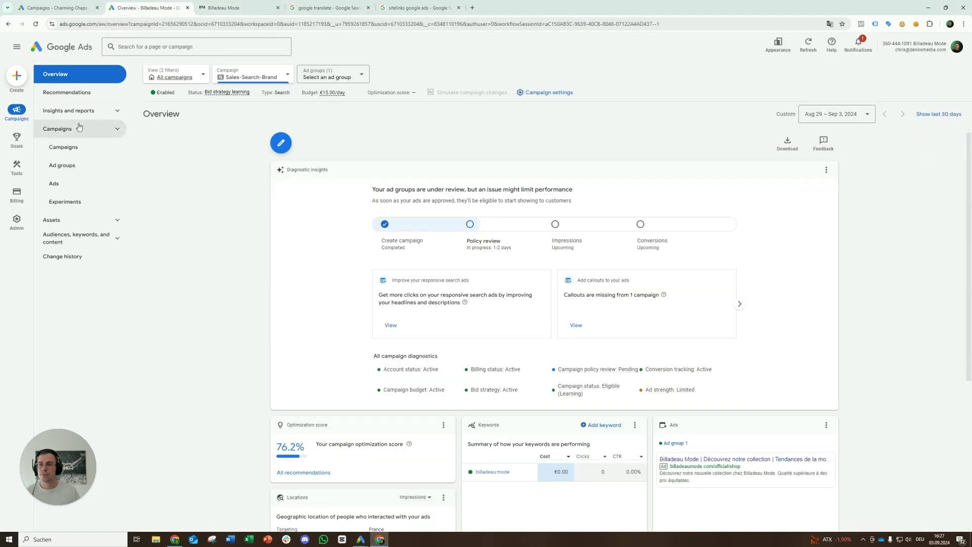
click(94, 150)
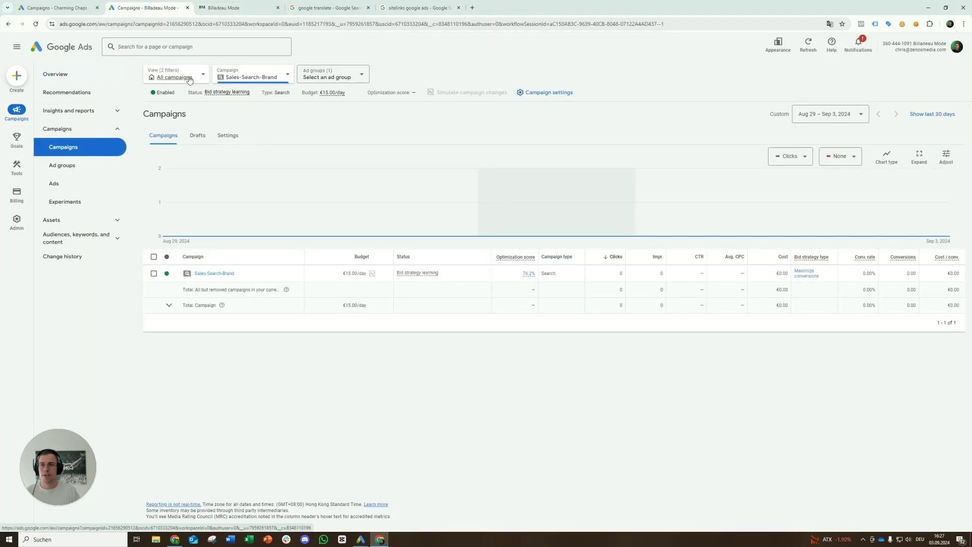
click(175, 80)
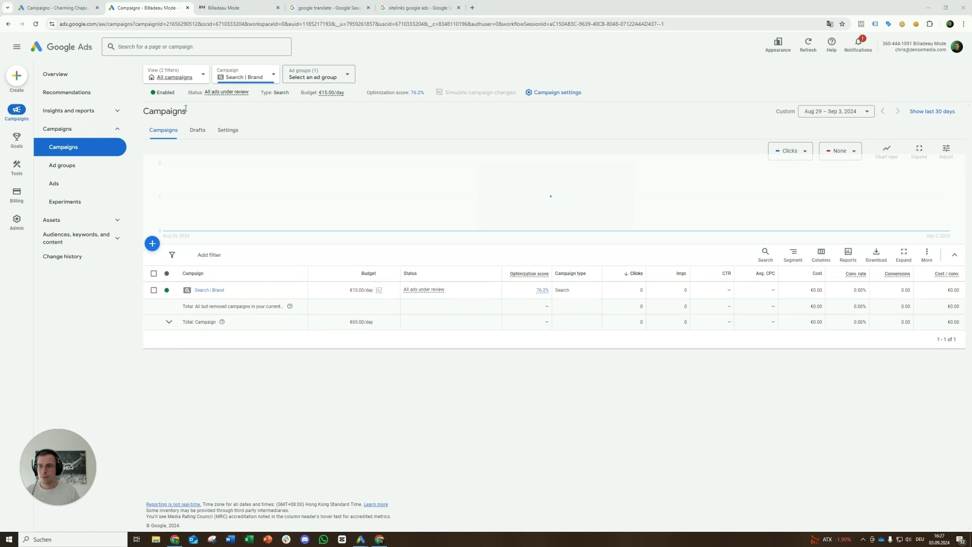
click(182, 78)
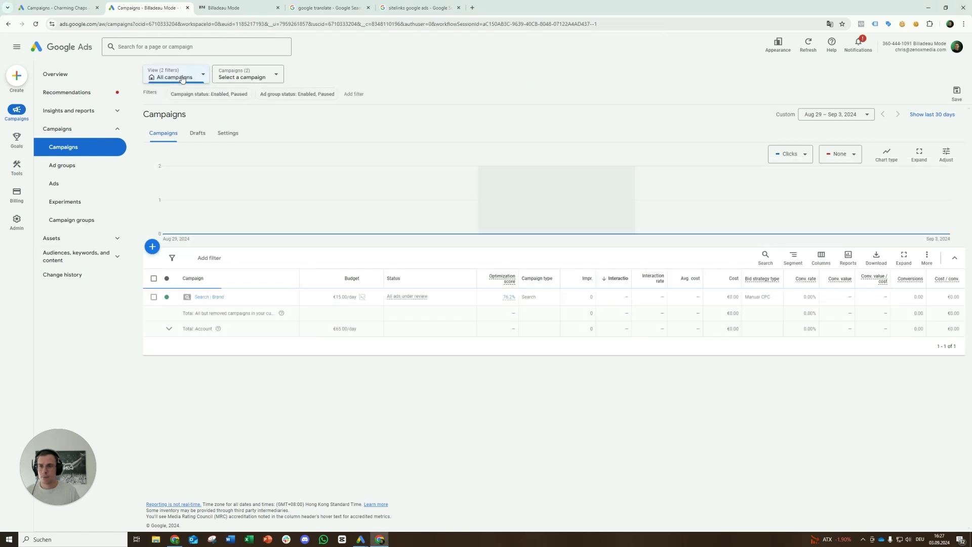
Step: Examine the product list and overview of the PMAX | All Products | FeedOnly campaign
click(213, 299)
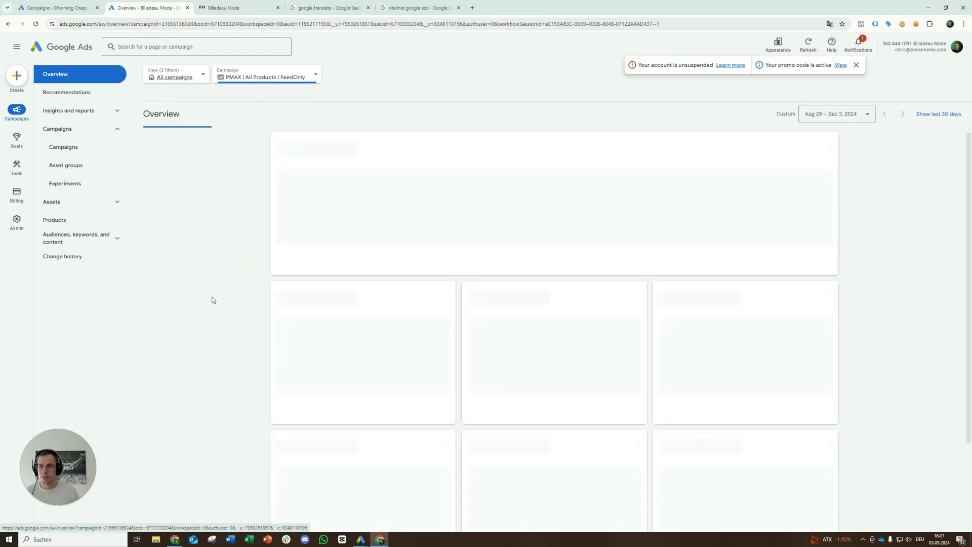
click(88, 225)
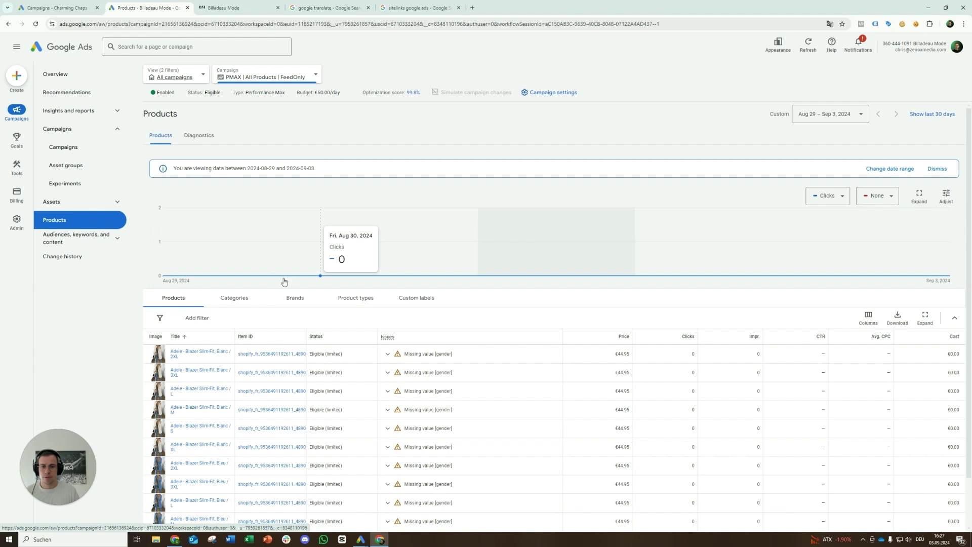
scroll(332, 266, down, 1)
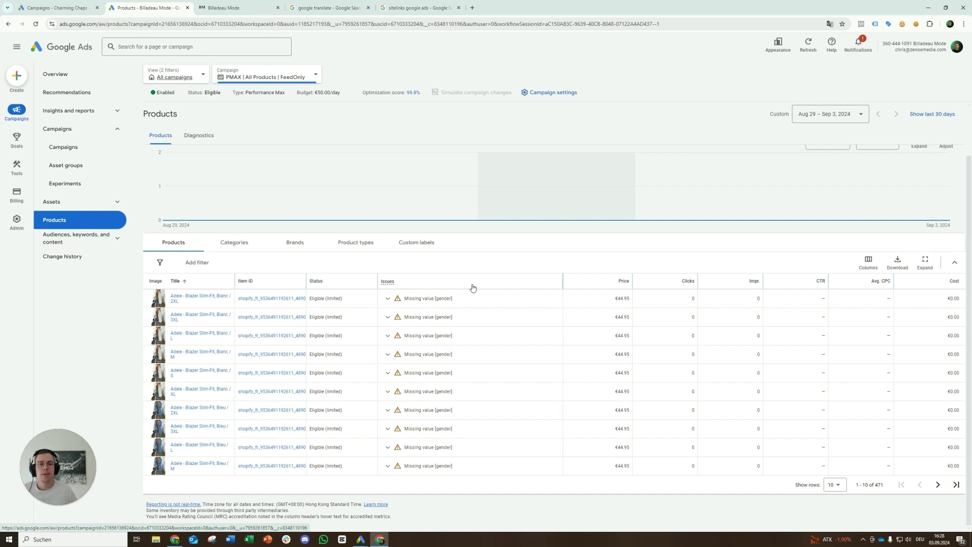
mouse_move(353, 217)
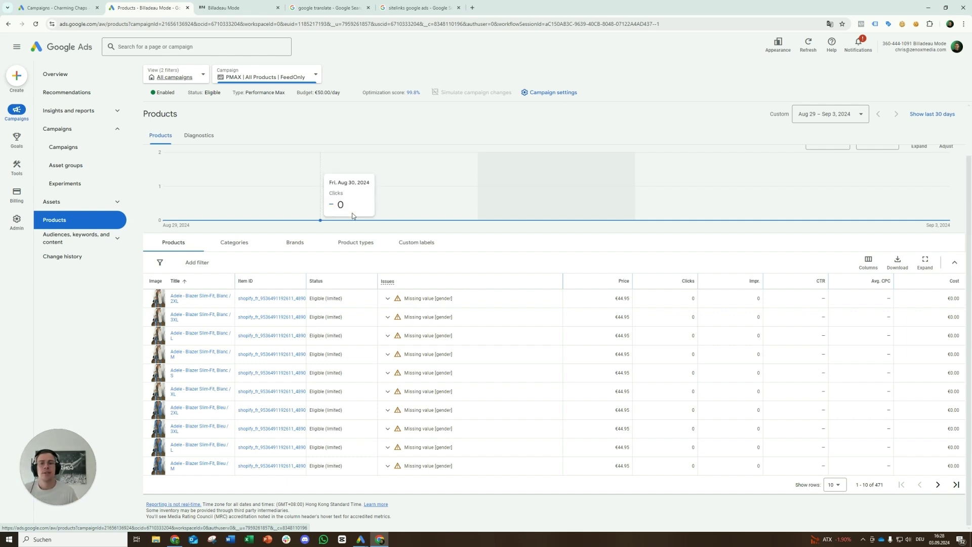
click(59, 77)
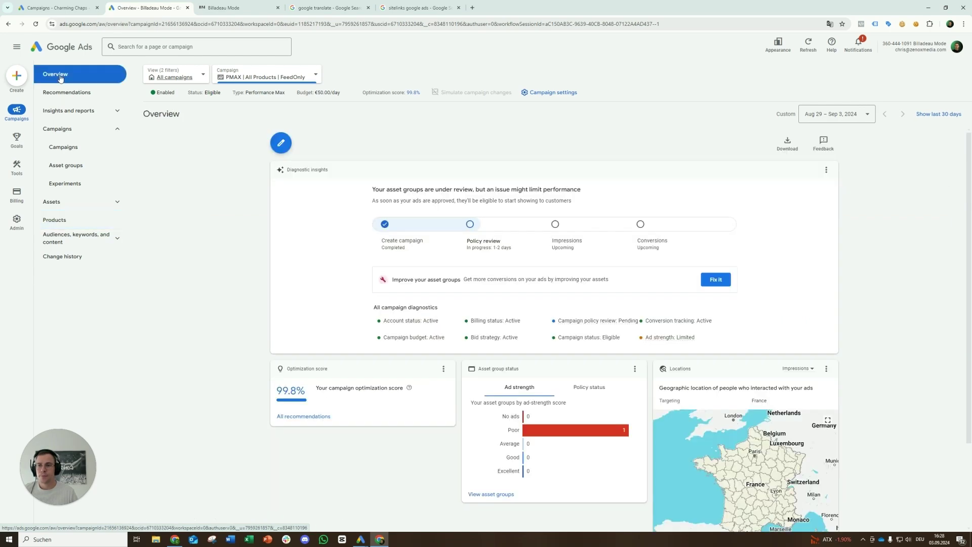
Step: Review the Search | Brand campaign's settings, including its marketing objective and additional settings
click(266, 76)
click(278, 166)
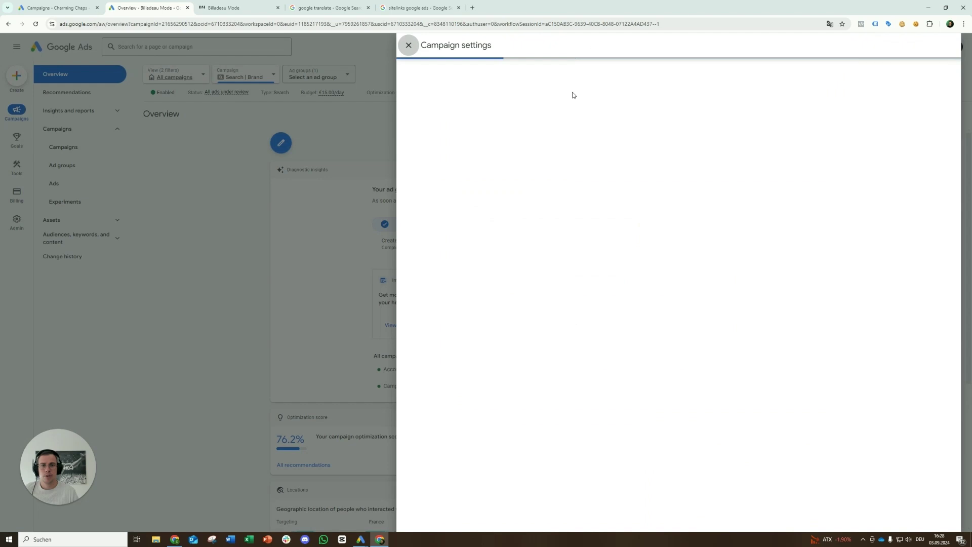
click(573, 94)
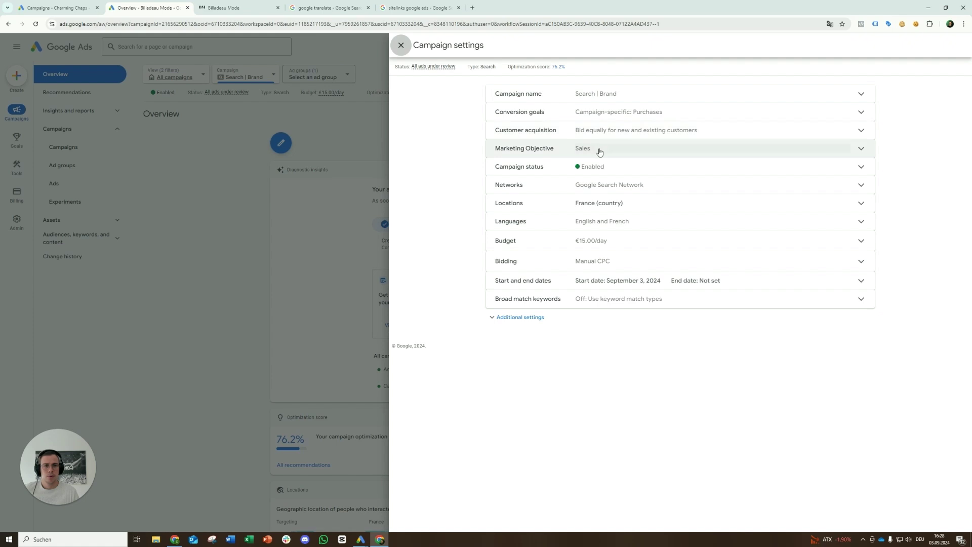
click(600, 153)
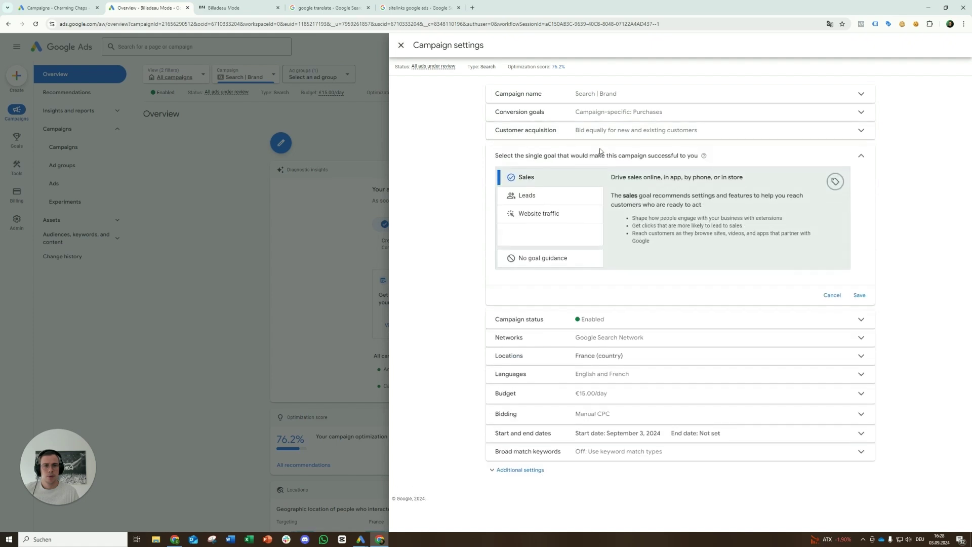
click(564, 183)
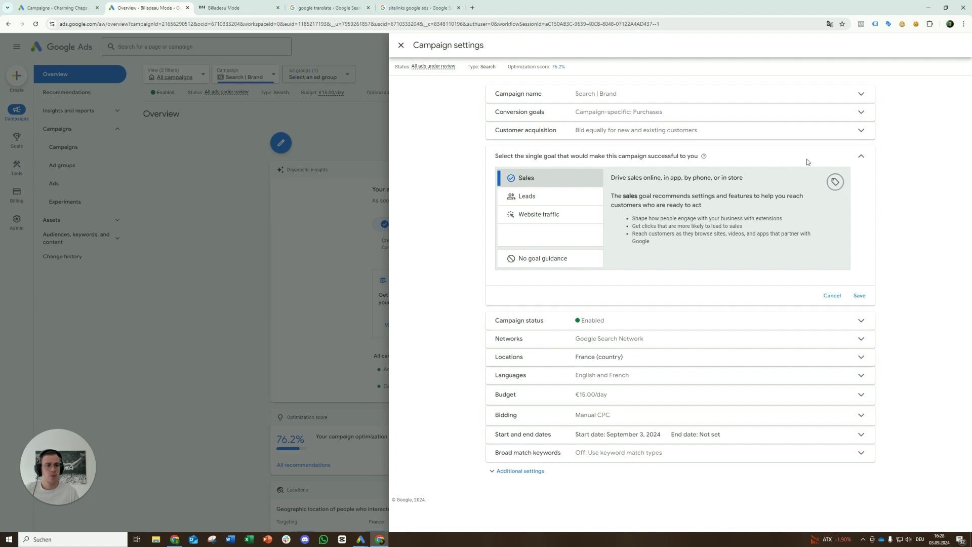
click(860, 158)
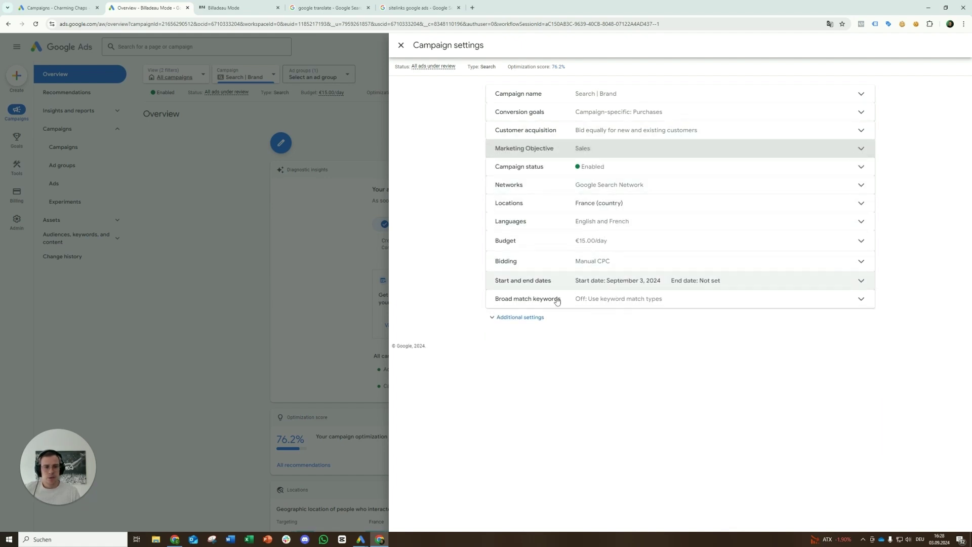
click(543, 319)
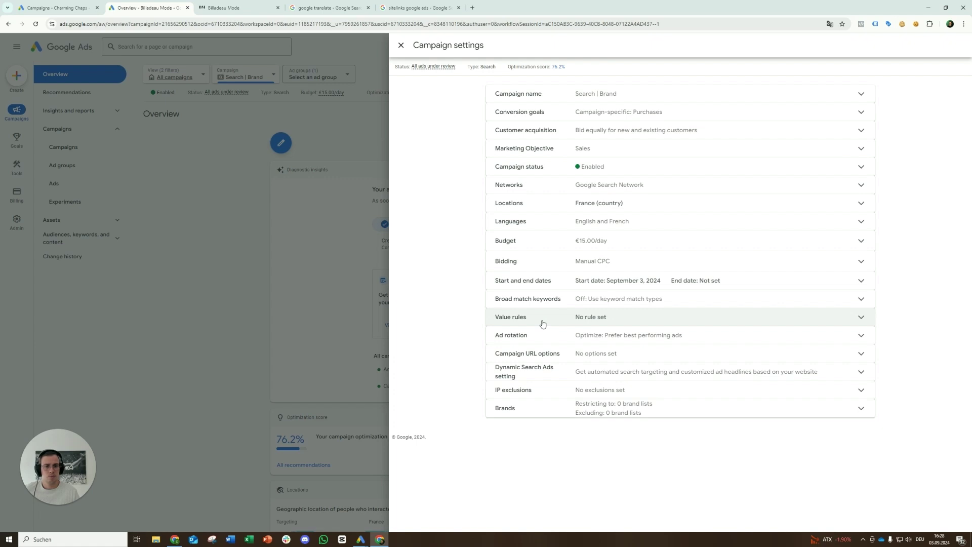
click(401, 46)
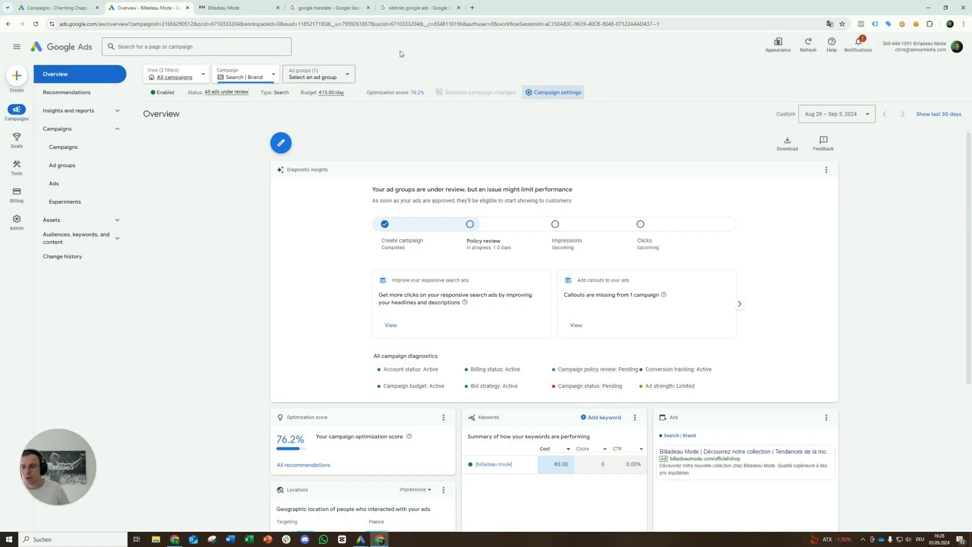